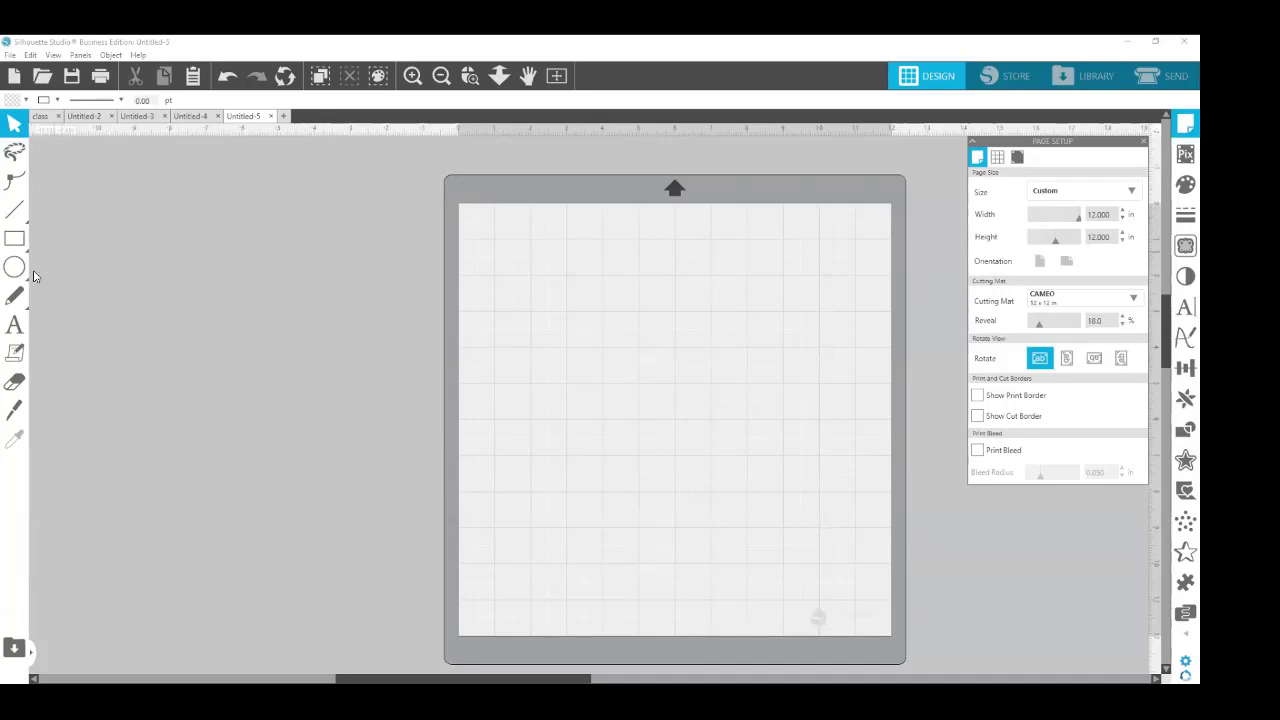
Switch to the class document and bring the T-shirt reference image over the mat, enlarged to about 28.2 in wide.
{"action": "left_click", "coordinate": [42, 117]}
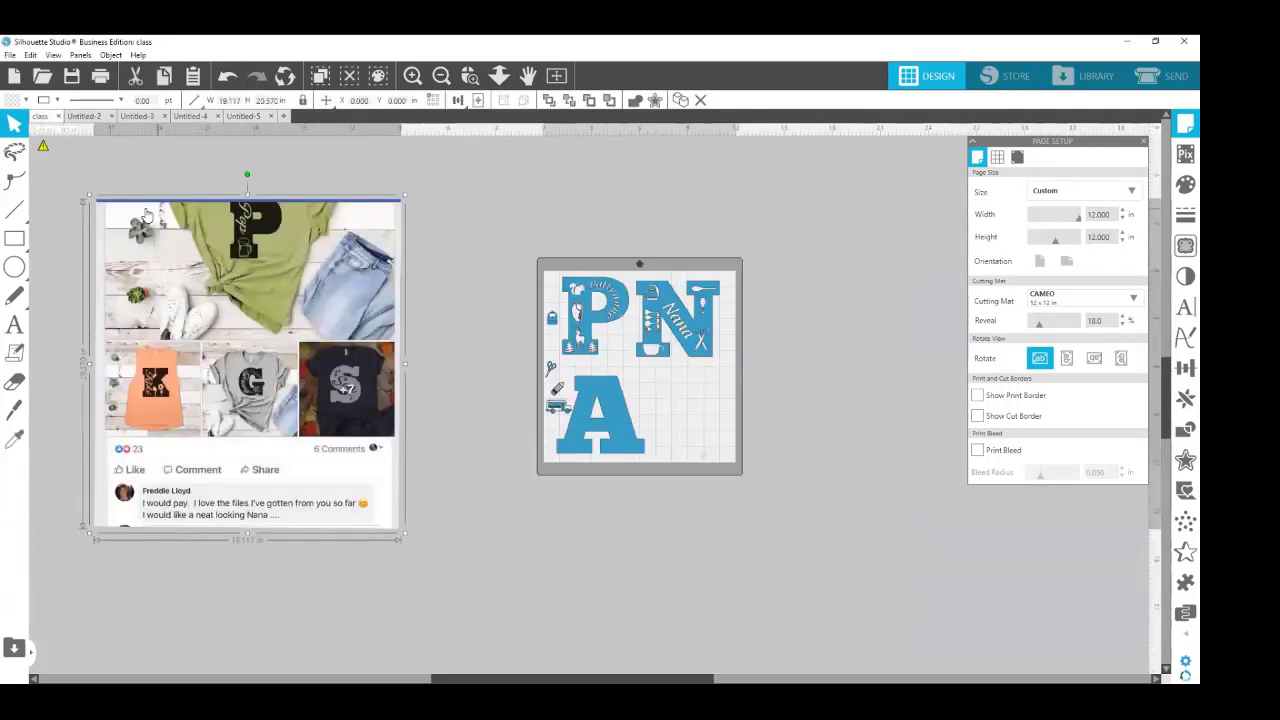
{"action": "left_click_drag", "start_coordinate": [146, 215], "coordinate": [521, 229]}
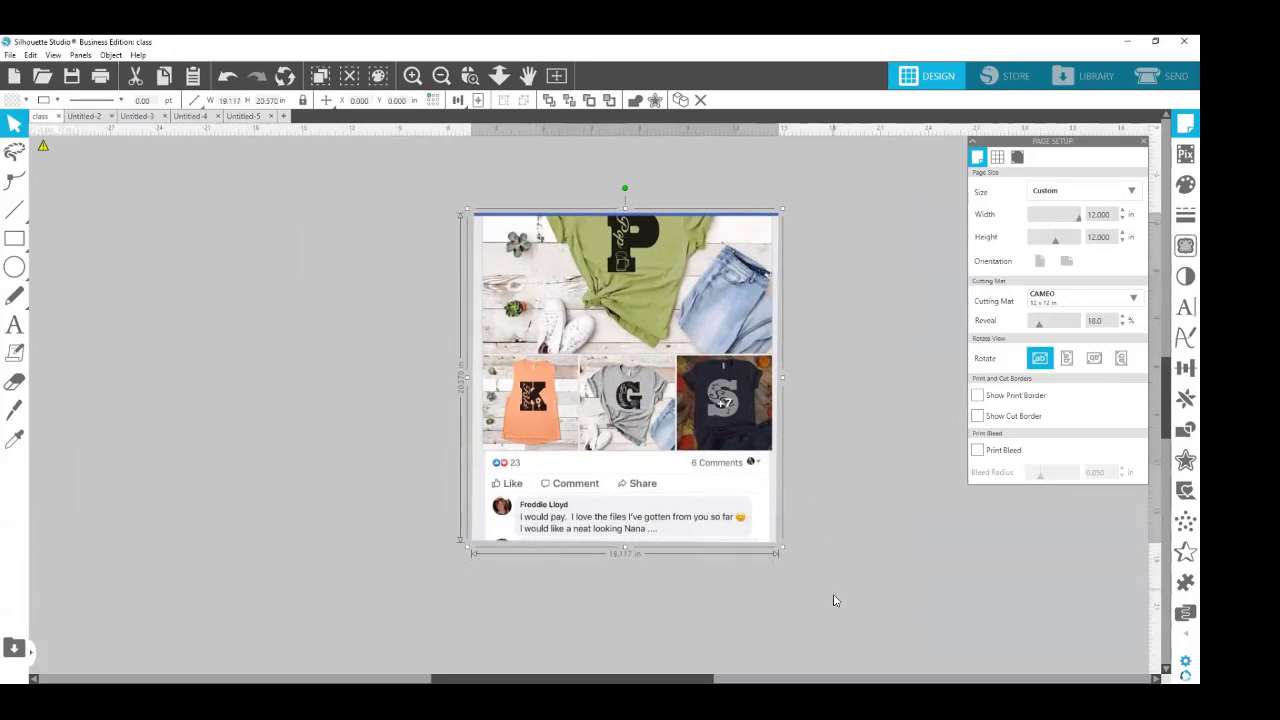
{"action": "left_click_drag", "start_coordinate": [781, 547], "coordinate": [977, 641]}
{"action": "left_click_drag", "start_coordinate": [728, 469], "coordinate": [653, 380]}
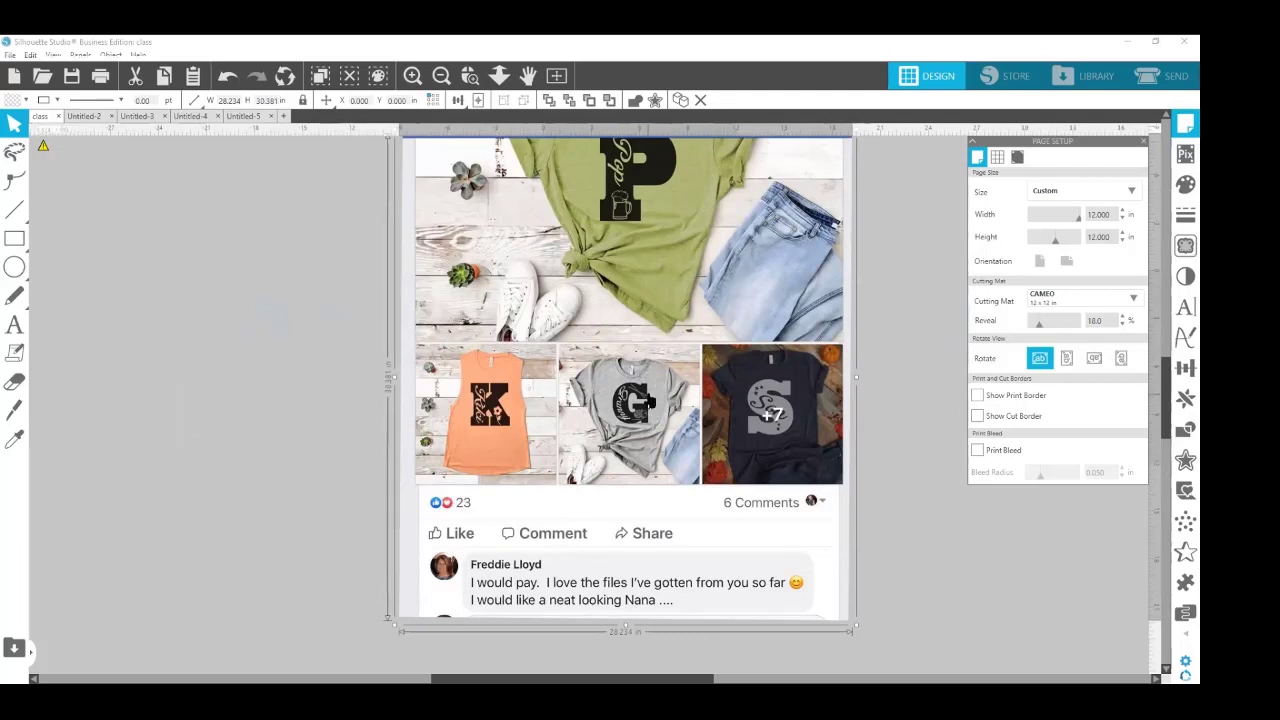
{"action": "left_click_drag", "start_coordinate": [650, 401], "coordinate": [630, 419]}
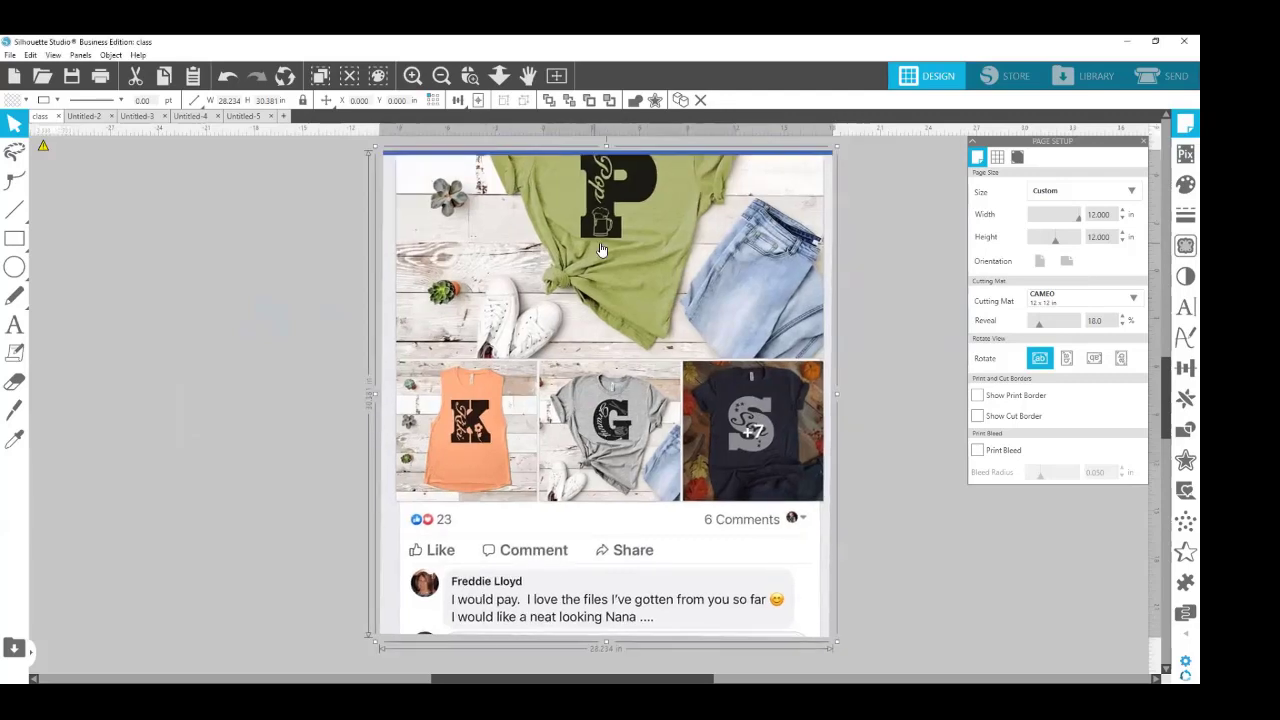
{"action": "left_click_drag", "start_coordinate": [599, 245], "coordinate": [597, 270]}
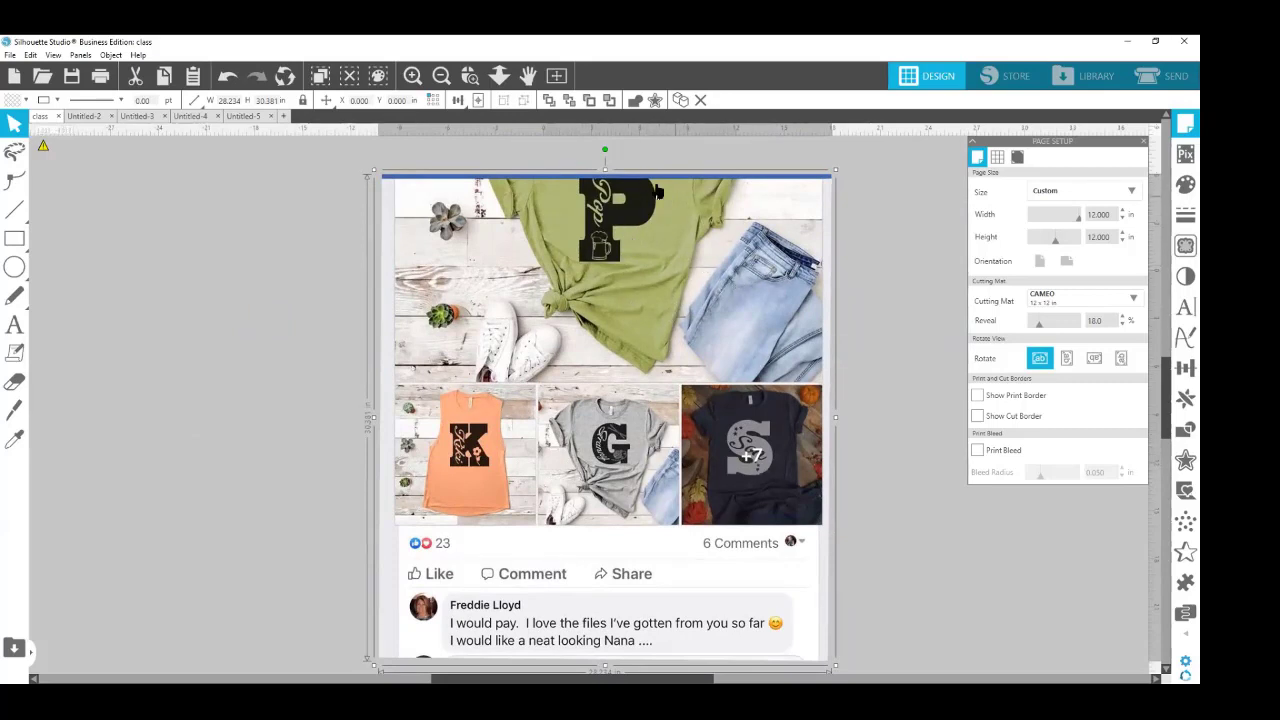
{"action": "left_click_drag", "start_coordinate": [612, 180], "coordinate": [592, 182]}
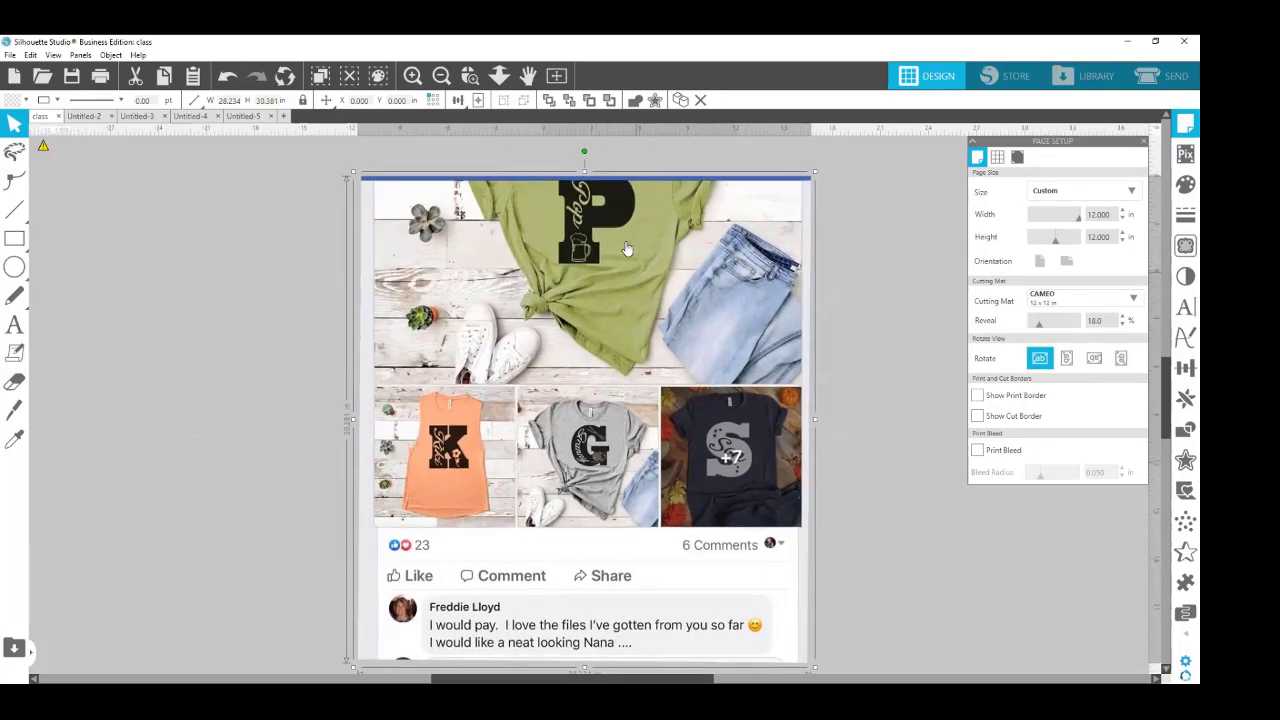
Move the reference image off the mat to the far left and shrink it to about 10.8 in wide.
{"action": "left_click_drag", "start_coordinate": [593, 186], "coordinate": [233, 160]}
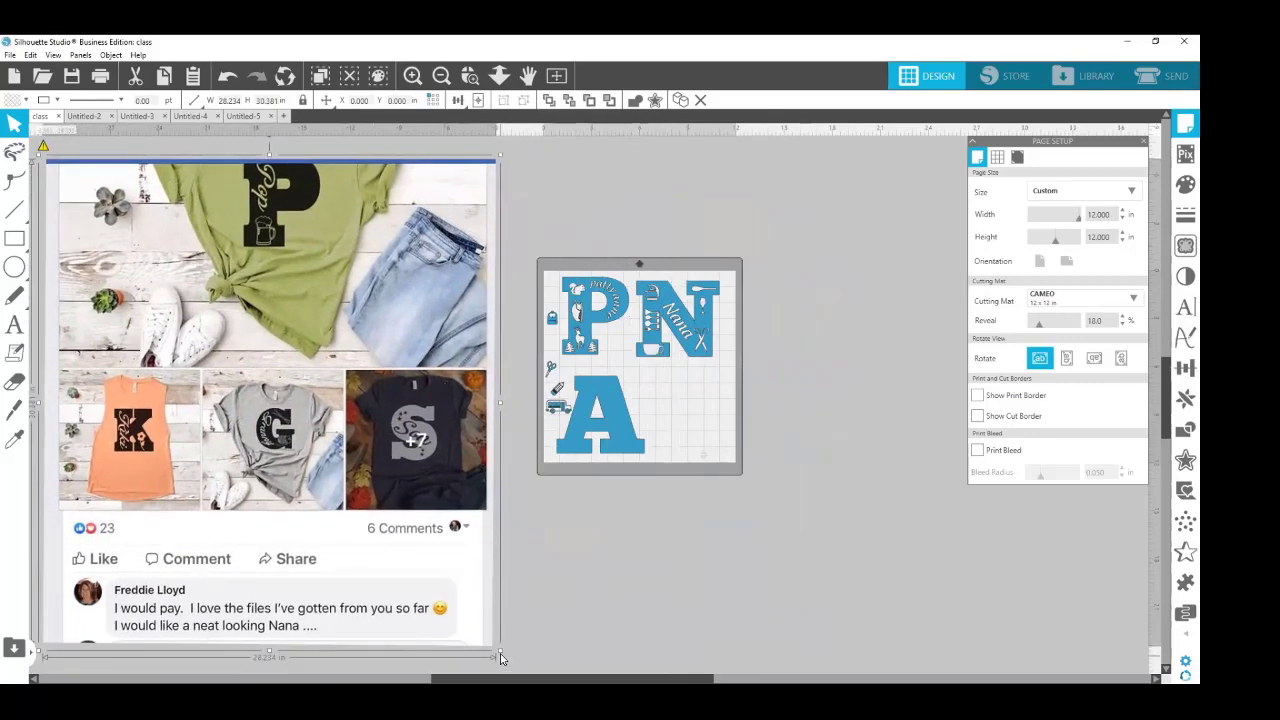
{"action": "left_click_drag", "start_coordinate": [501, 658], "coordinate": [325, 287]}
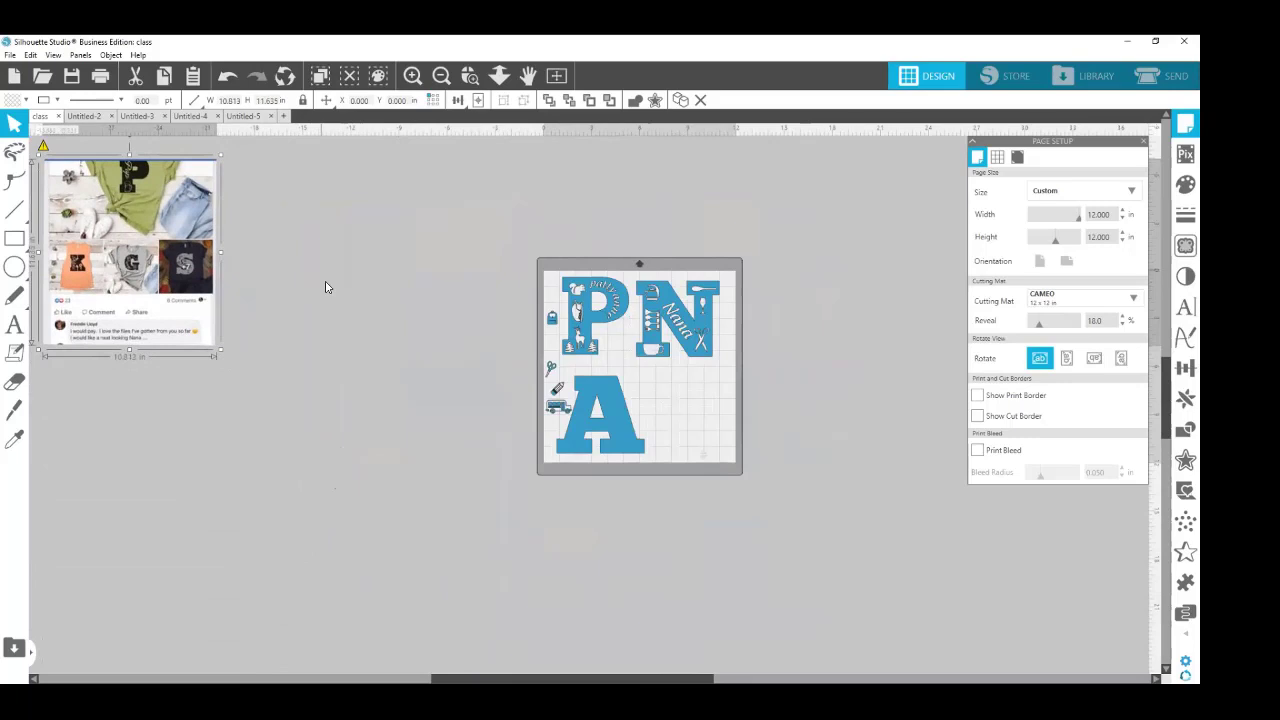
{"action": "left_click_drag", "start_coordinate": [164, 183], "coordinate": [10, 124]}
Shift the decorated letter N right toward the mat's edge, to about X 7.02 in, Y 0.78 in.
{"action": "left_click", "coordinate": [673, 346]}
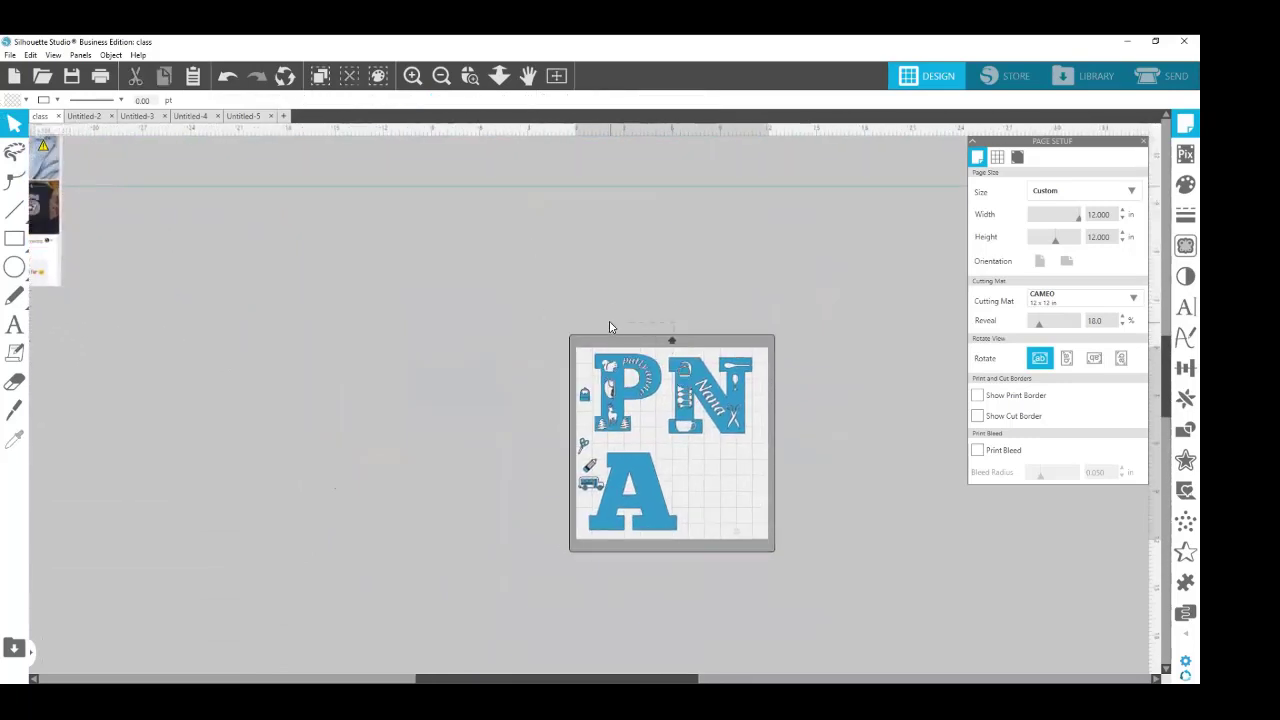
{"action": "left_click", "coordinate": [412, 76]}
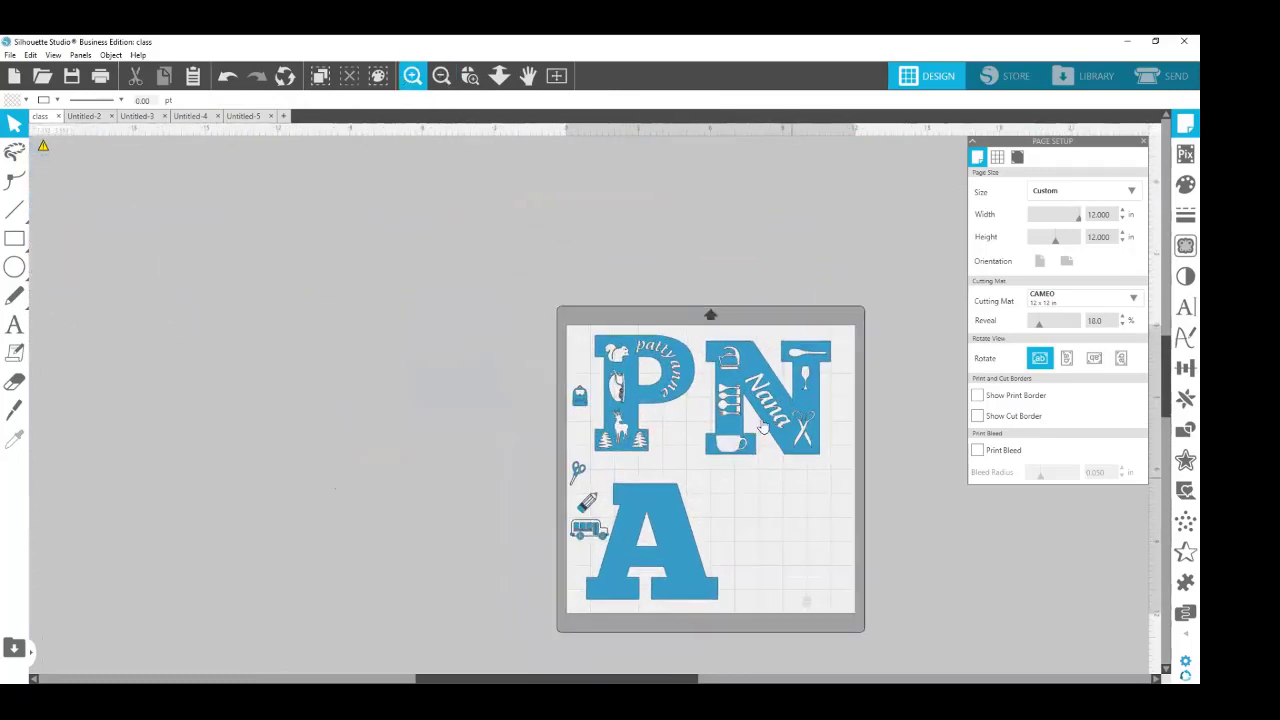
{"action": "left_click", "coordinate": [411, 76]}
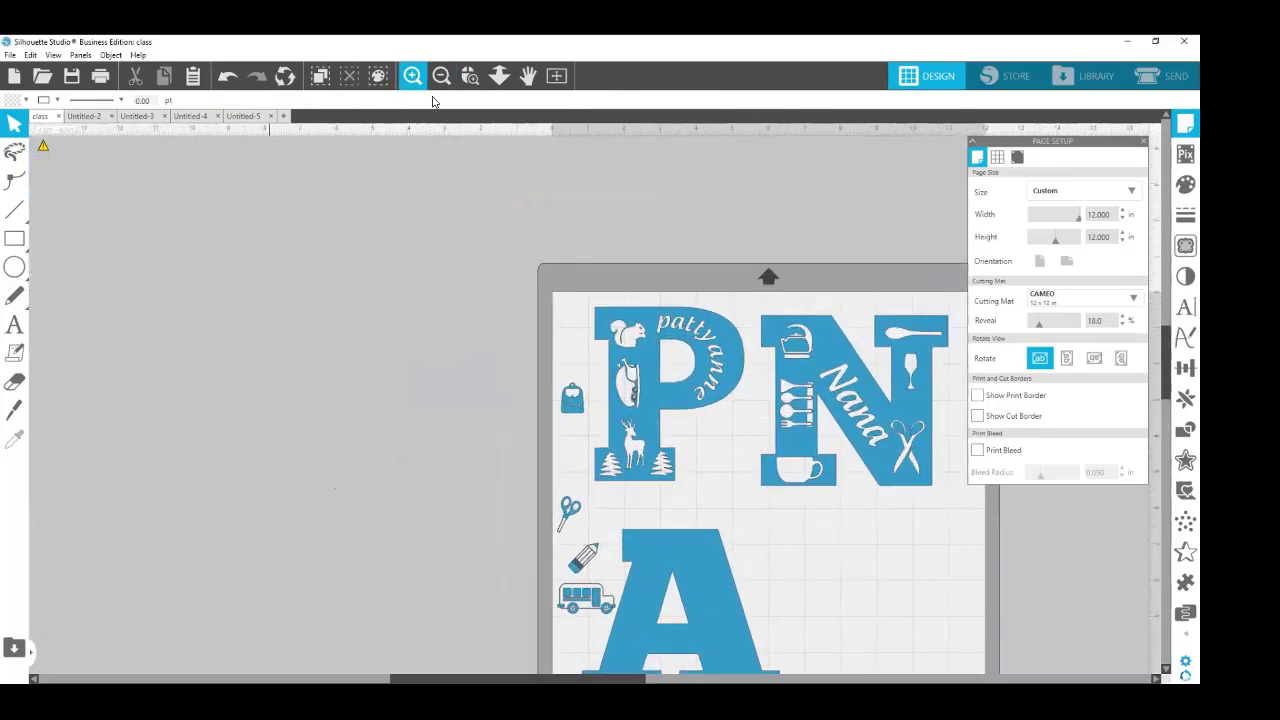
{"action": "left_click_drag", "start_coordinate": [539, 682], "coordinate": [639, 681]}
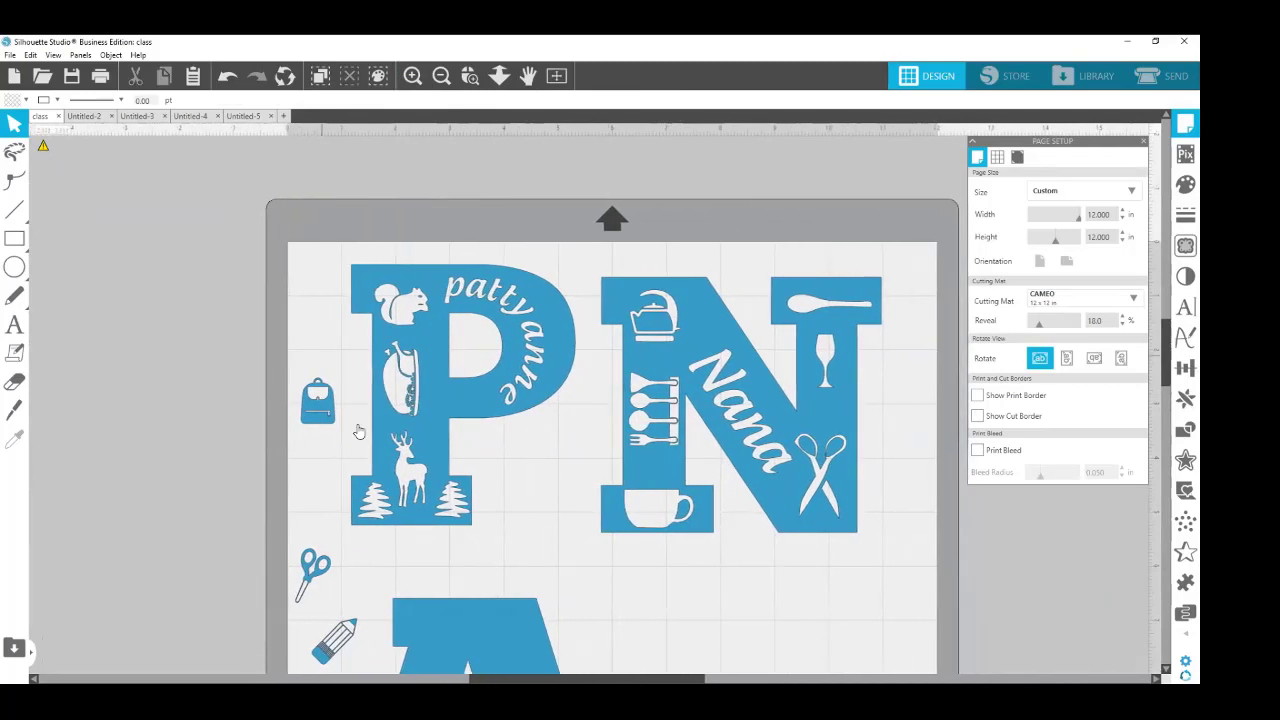
{"action": "scroll", "coordinate": [900, 380], "scroll_direction": "down", "scroll_amount": 3}
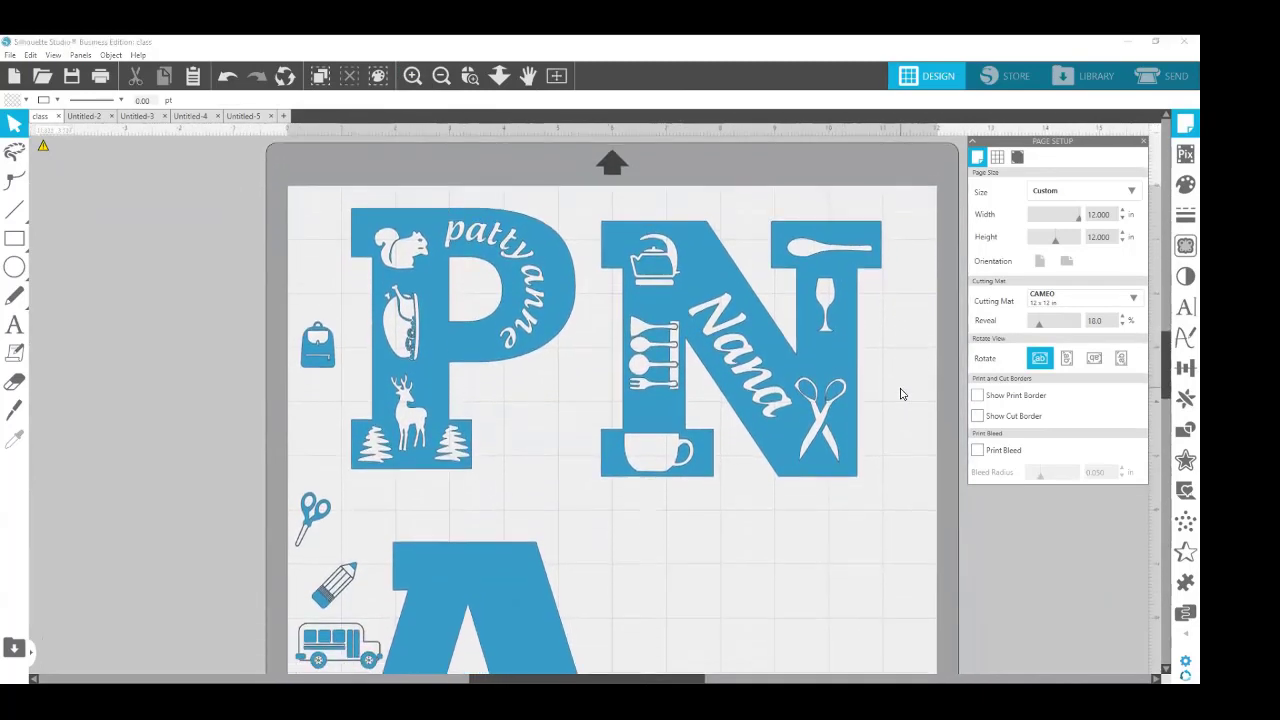
{"action": "scroll", "coordinate": [900, 394], "scroll_direction": "down", "scroll_amount": 1}
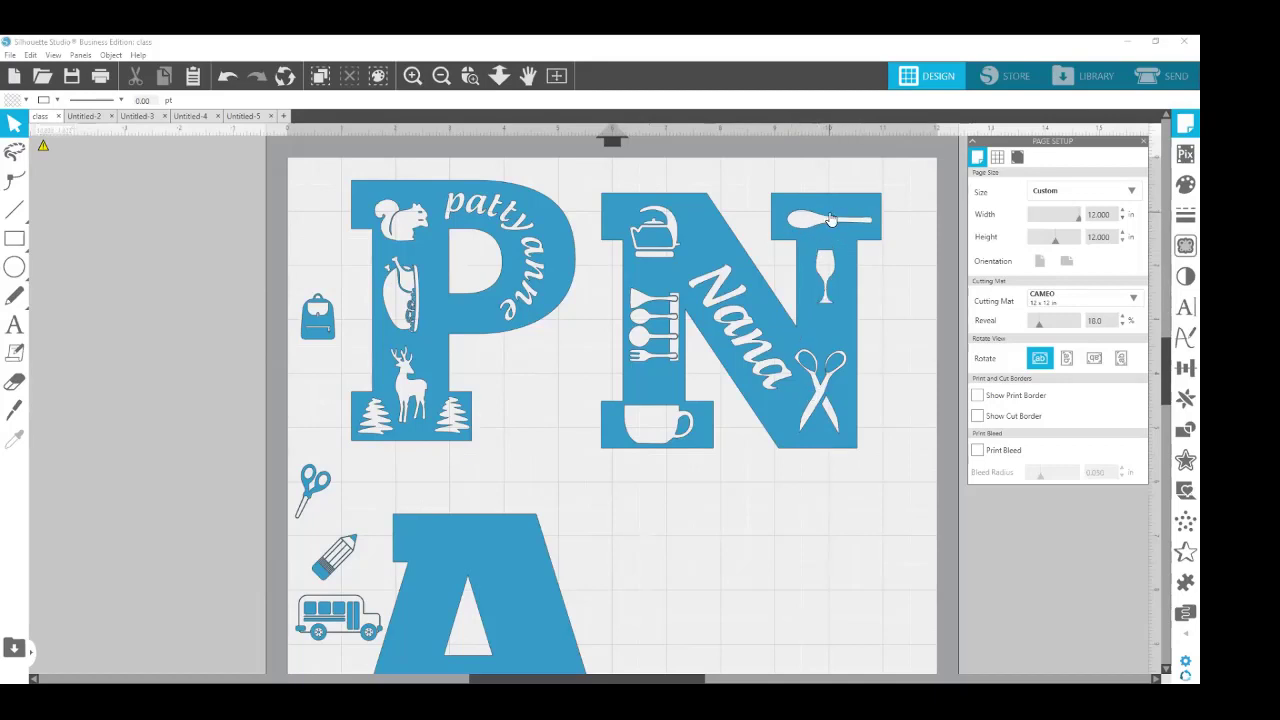
{"action": "left_click_drag", "start_coordinate": [746, 338], "coordinate": [812, 345]}
{"action": "left_click", "coordinate": [598, 357]}
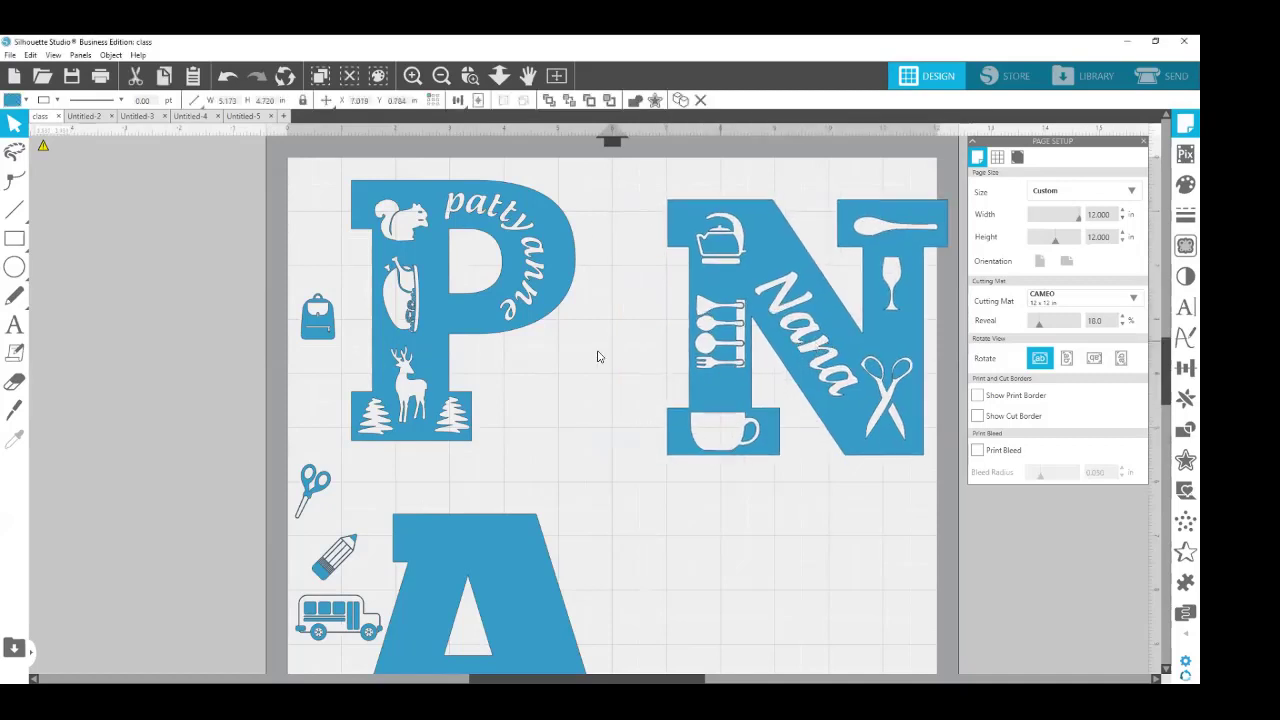
Move the decorated letter P off the mat's left side and put the plain letter A beside the N, at about X 1.32 in, Y 0.56 in.
{"action": "left_click_drag", "start_coordinate": [515, 320], "coordinate": [578, 317]}
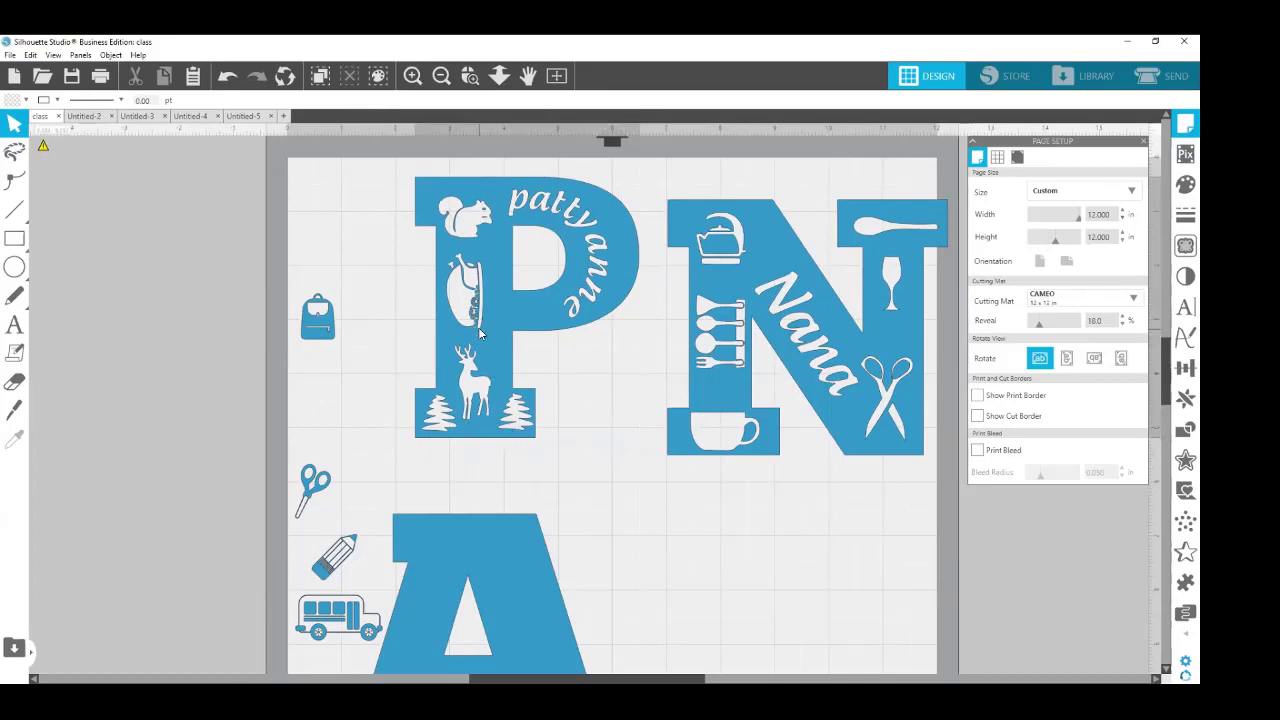
{"action": "left_click_drag", "start_coordinate": [479, 333], "coordinate": [48, 536]}
{"action": "left_click_drag", "start_coordinate": [458, 550], "coordinate": [490, 219]}
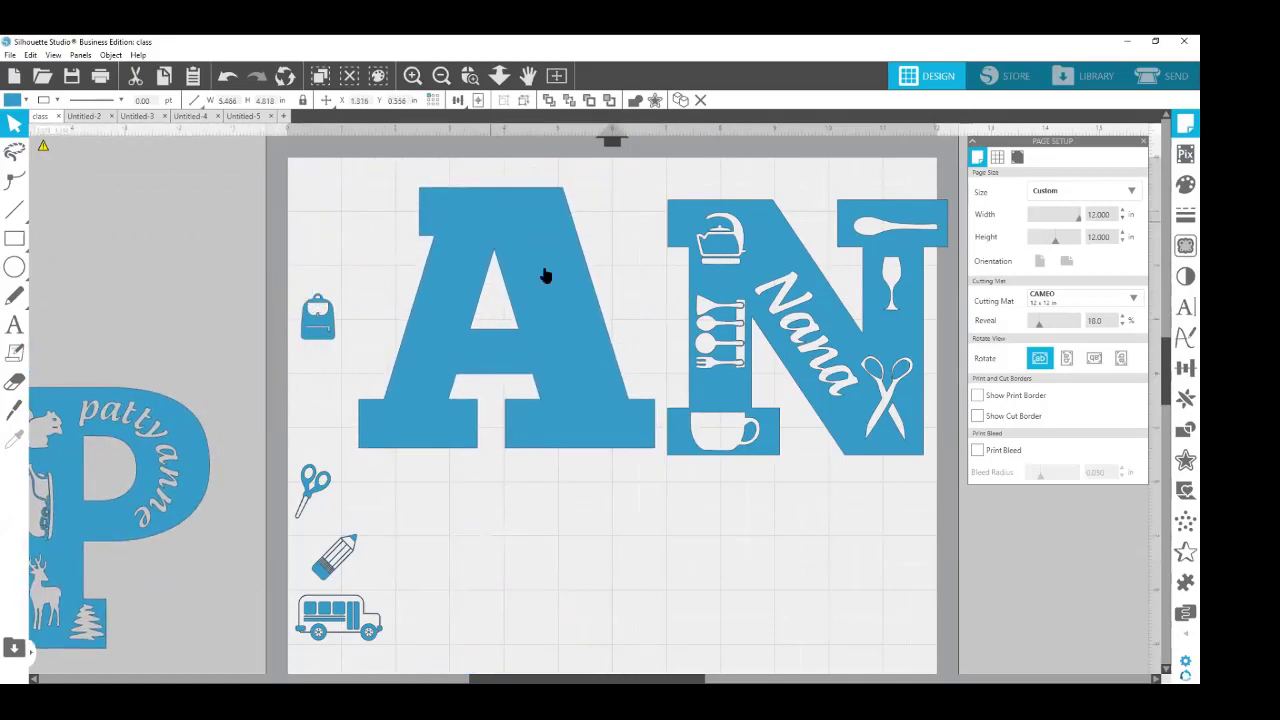
{"action": "key", "text": "Escape"}
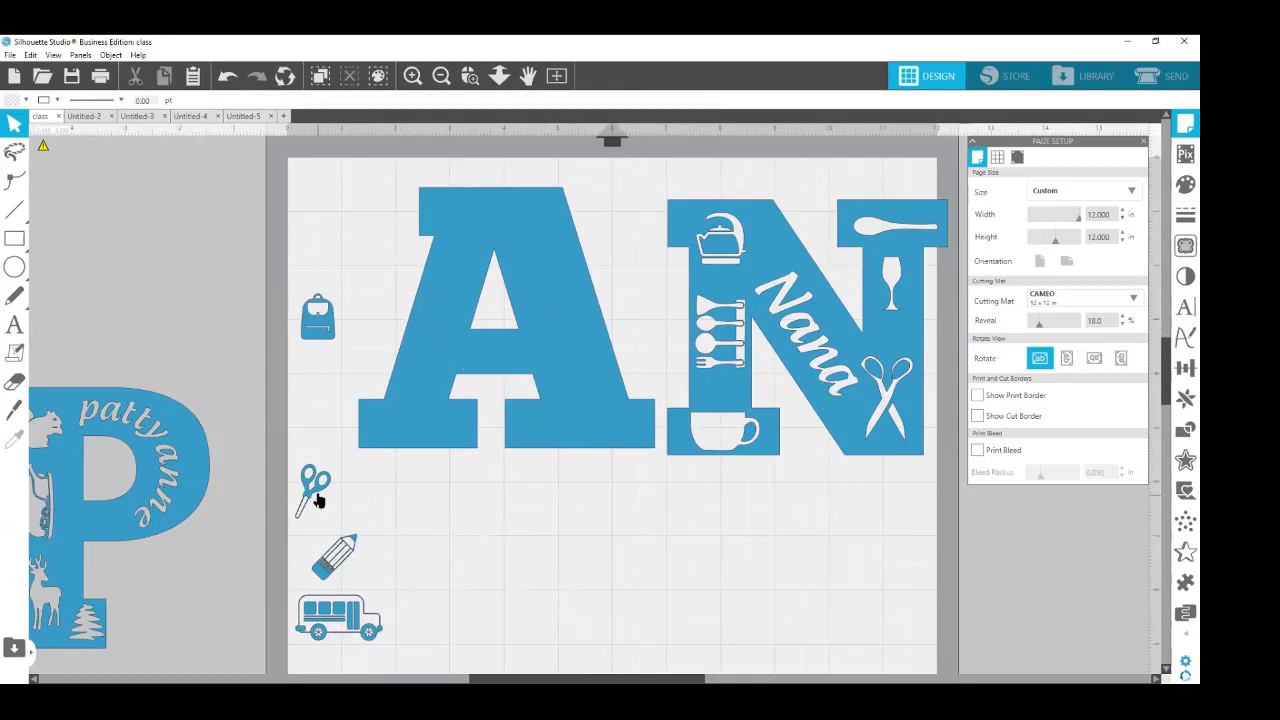
Place the scissors on the upper right leg of the letter A and subtract them from the letter.
{"action": "left_click_drag", "start_coordinate": [316, 496], "coordinate": [562, 235]}
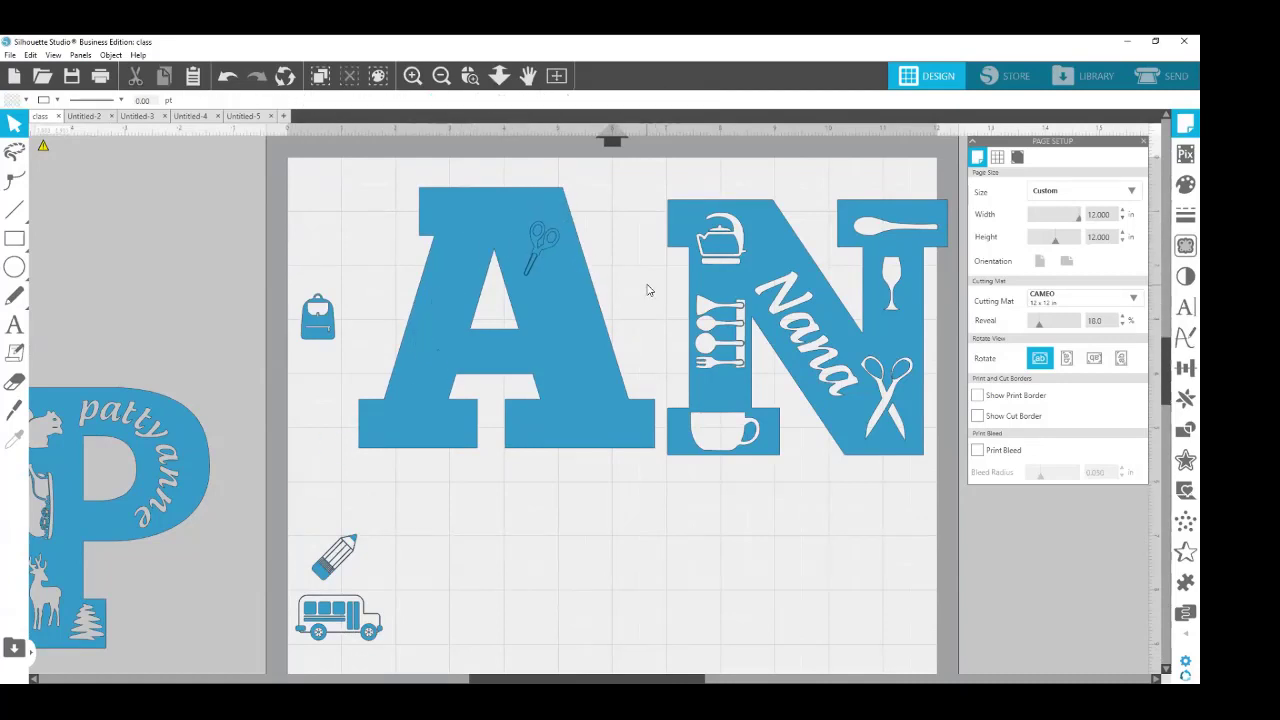
{"action": "left_click", "coordinate": [539, 254]}
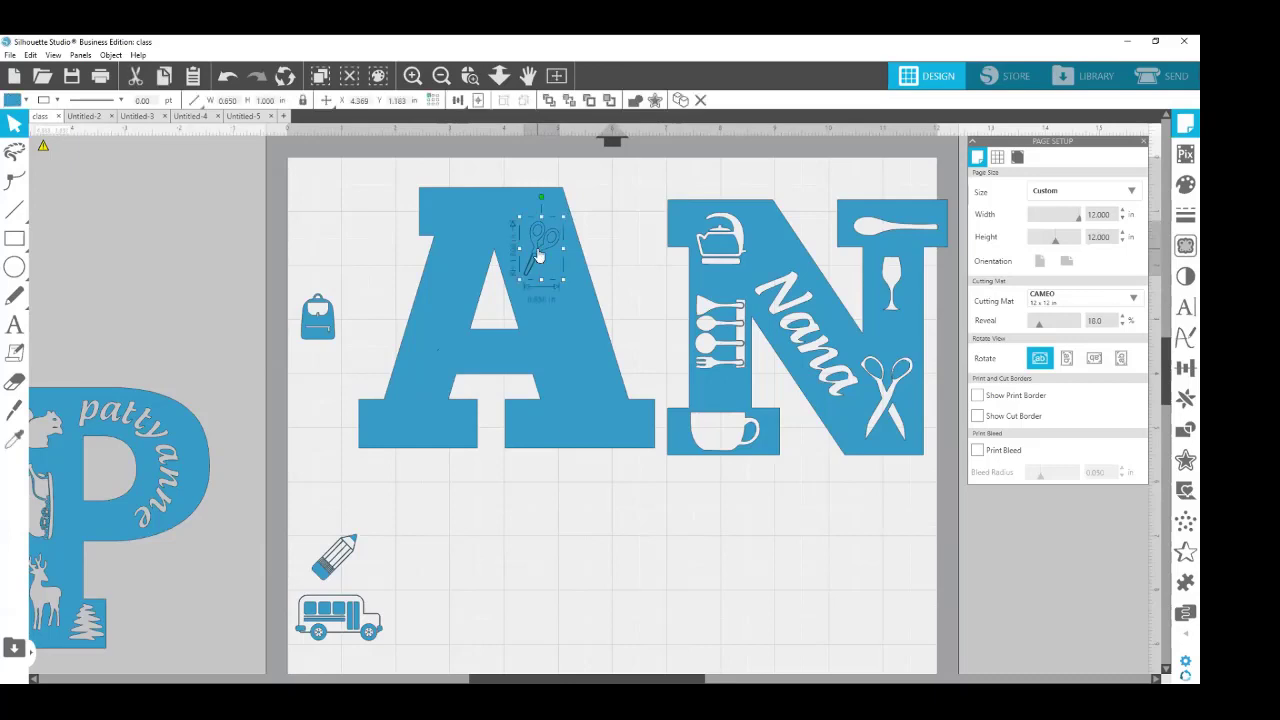
{"action": "left_click", "coordinate": [563, 319], "text": "shift"}
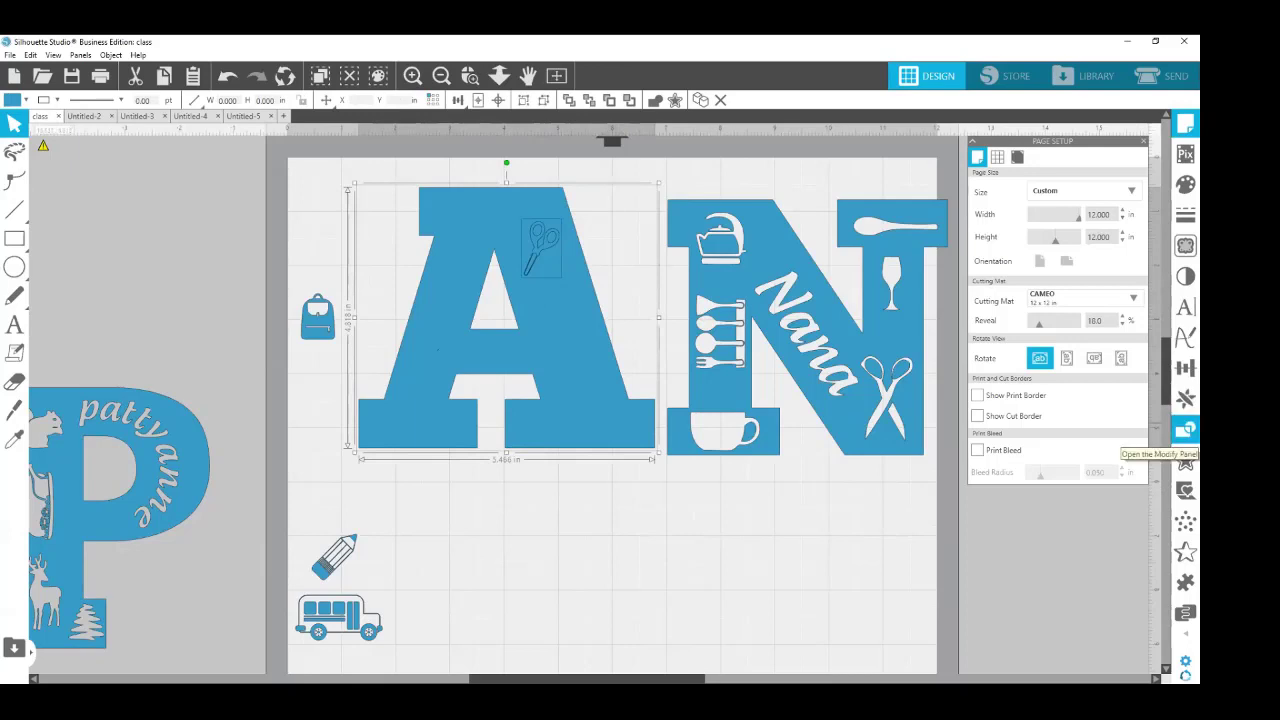
{"action": "left_click", "coordinate": [1185, 430]}
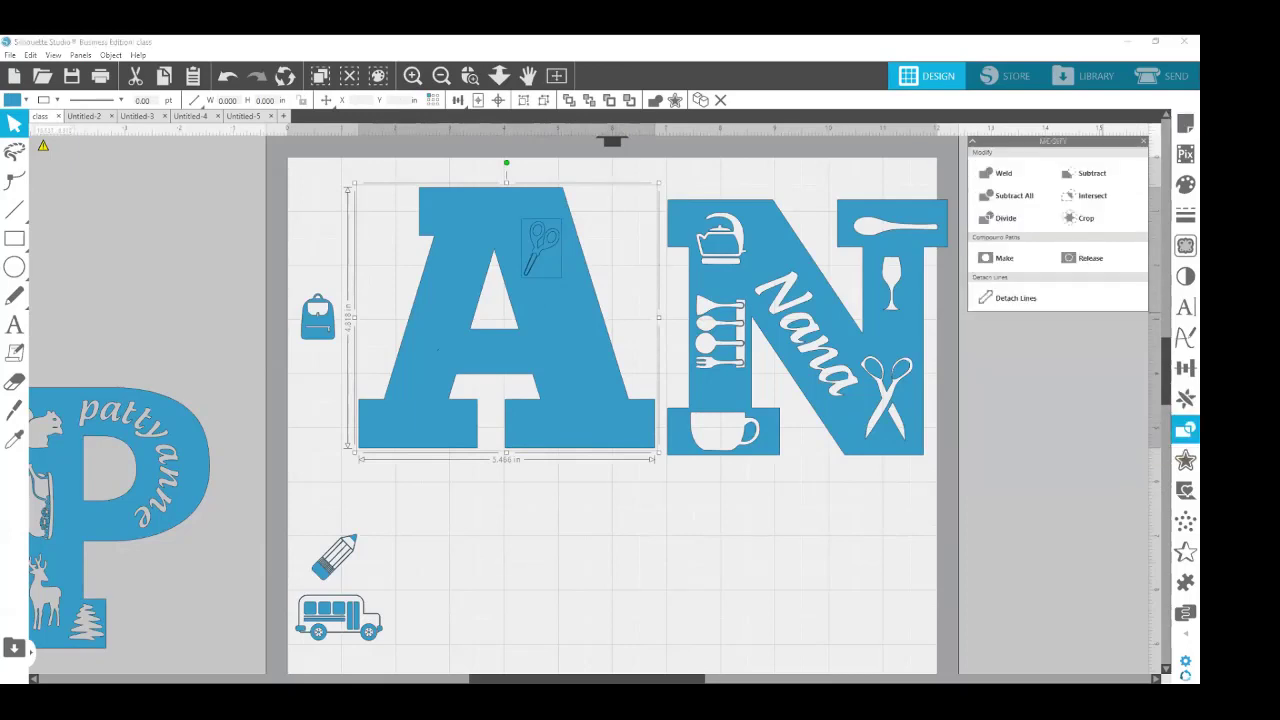
{"action": "left_click", "coordinate": [1095, 177]}
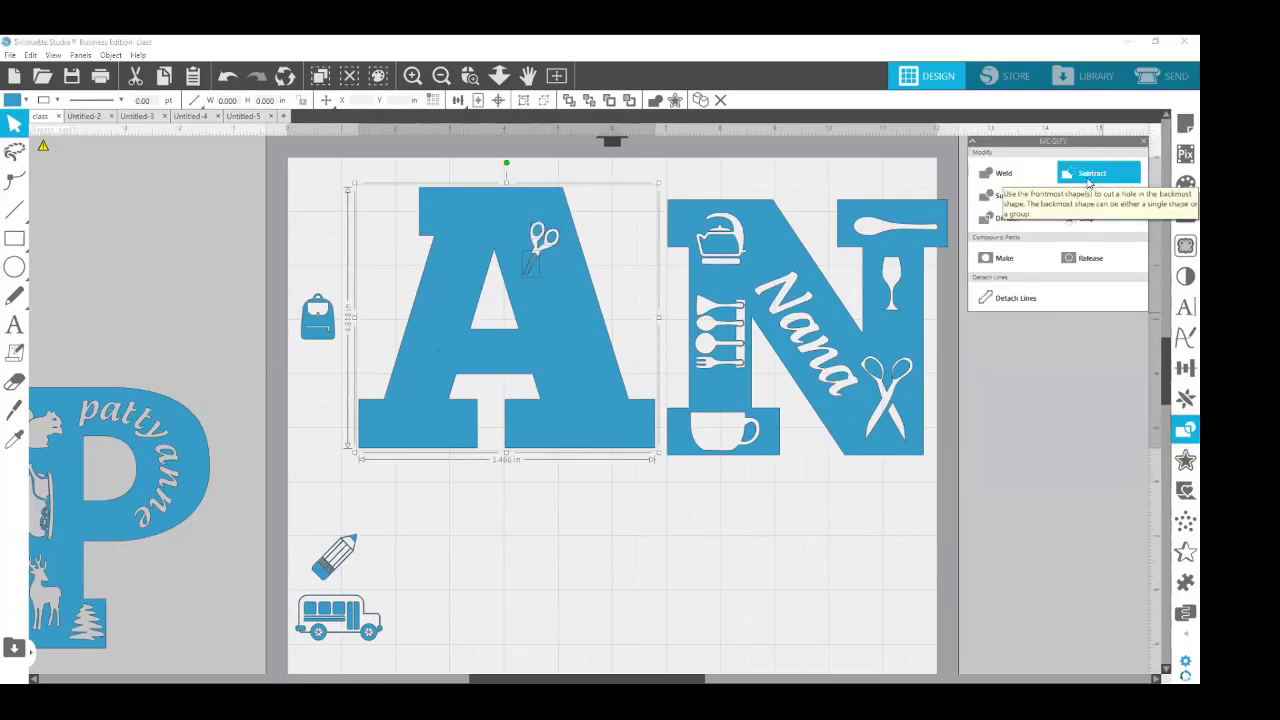
{"action": "left_click", "coordinate": [624, 561]}
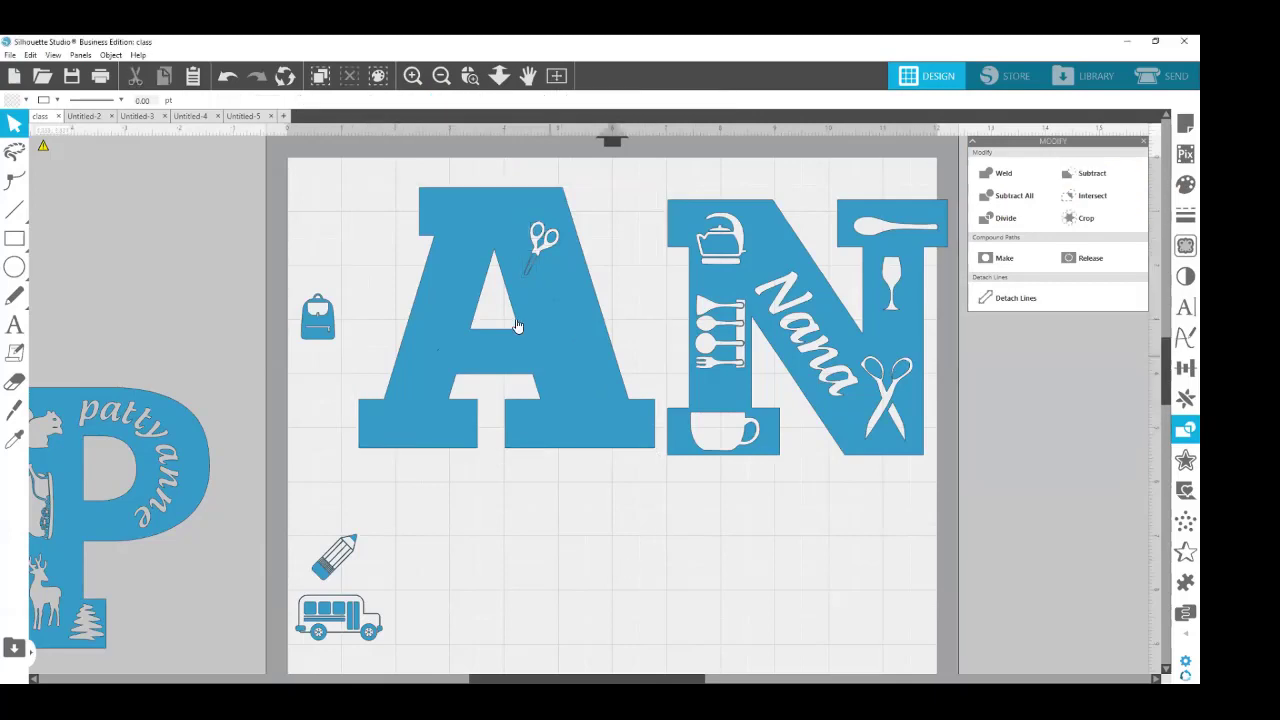
Pull the leftover blade piece out of the scissors cut-out and delete it.
{"action": "left_click", "coordinate": [533, 270]}
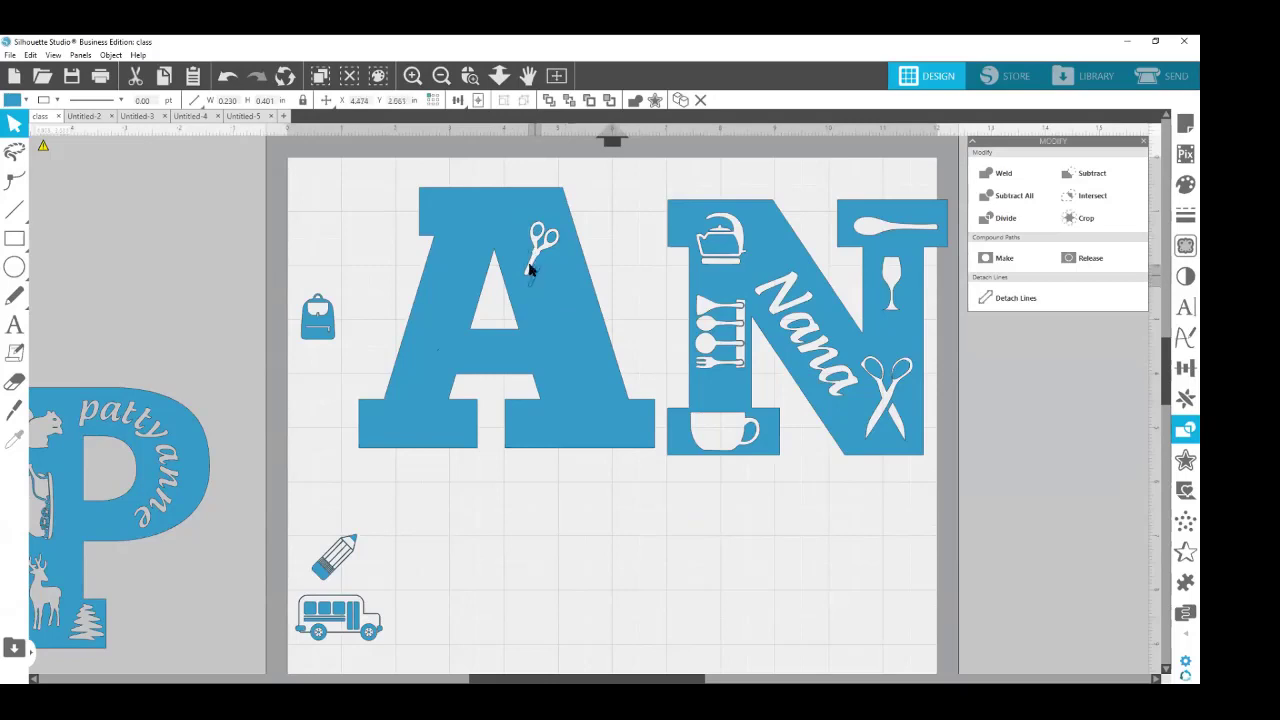
{"action": "left_click_drag", "start_coordinate": [537, 277], "coordinate": [511, 503]}
{"action": "left_click", "coordinate": [511, 502]}
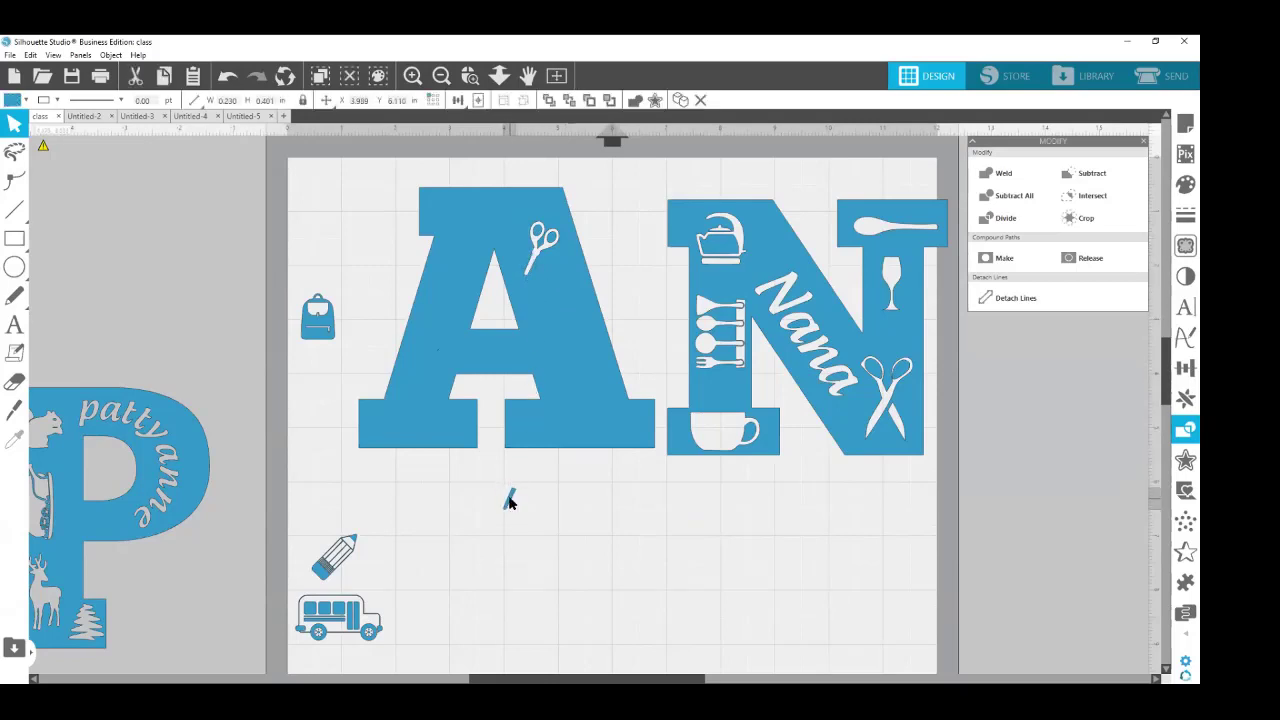
{"action": "key", "text": "Delete"}
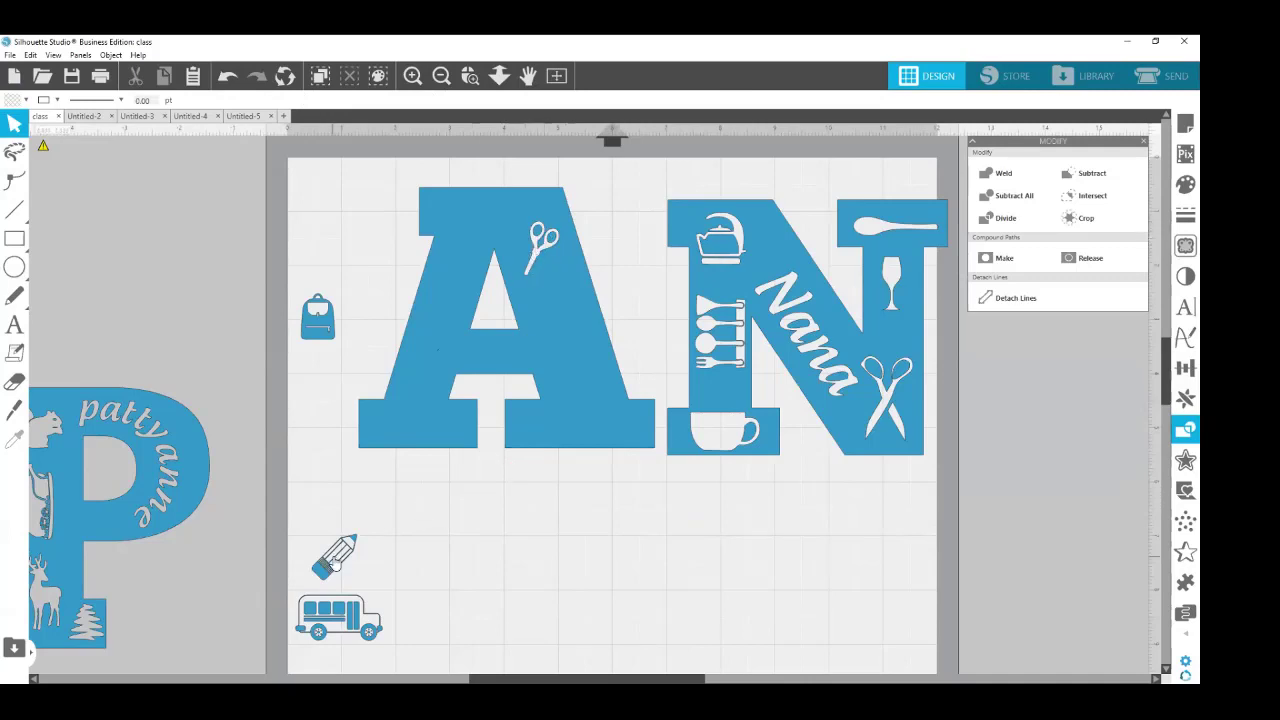
Place the pencil on the A's right leg below the scissors cut-out and subtract it from the letter.
{"action": "mouse_move", "coordinate": [340, 558]}
{"action": "left_mouse_down"}
{"action": "mouse_move", "coordinate": [549, 400]}
{"action": "mouse_move", "coordinate": [567, 300]}
{"action": "left_mouse_up"}
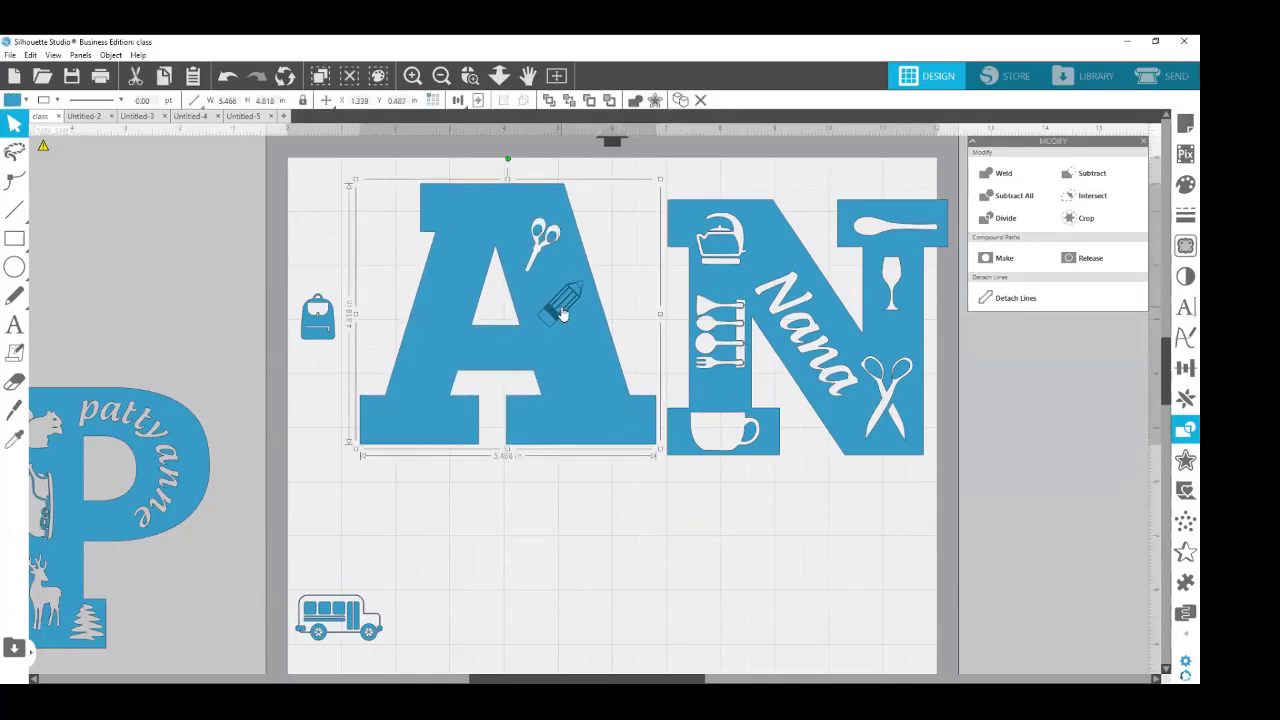
{"action": "left_click", "coordinate": [545, 326]}
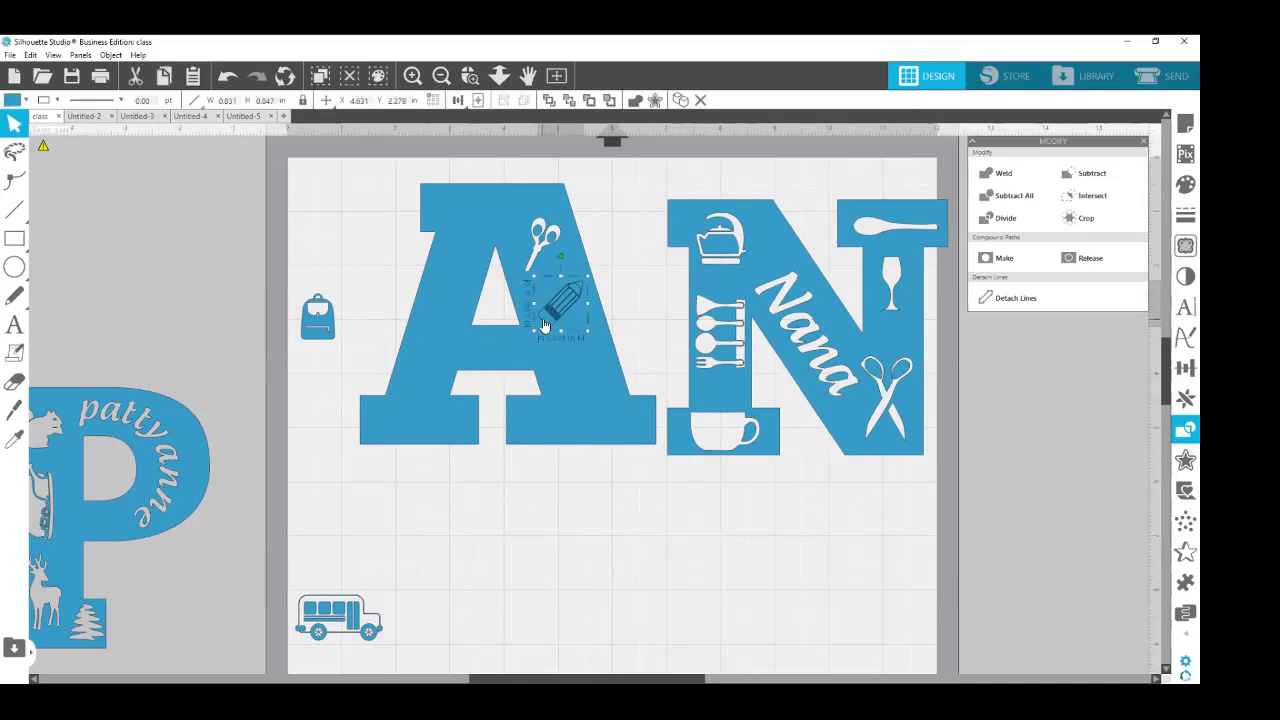
{"action": "left_click", "coordinate": [584, 368], "text": "shift"}
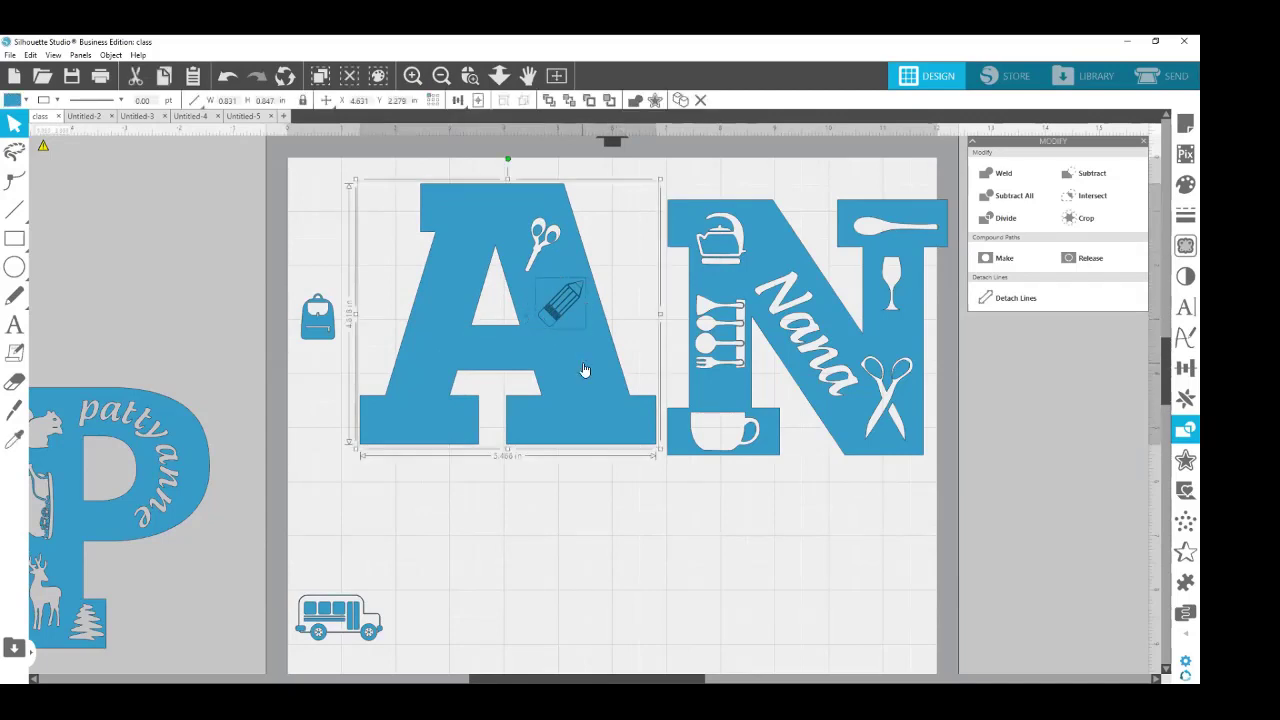
{"action": "left_click", "coordinate": [1092, 176]}
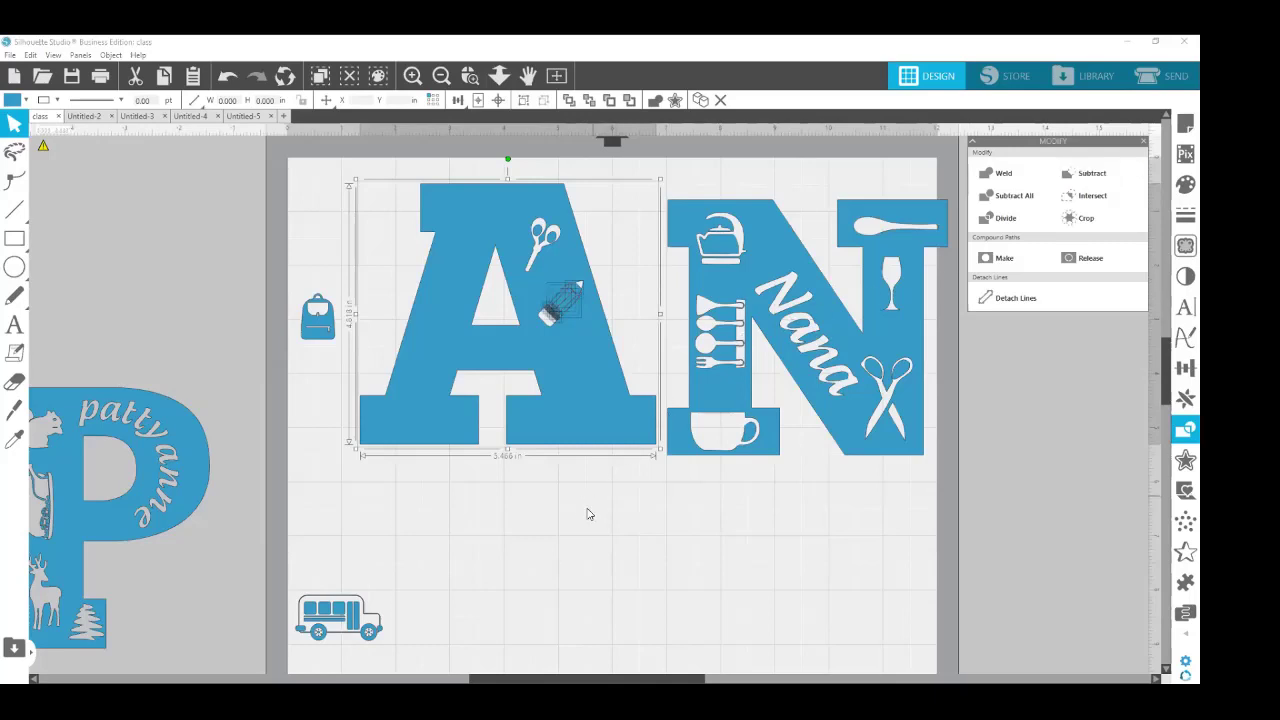
{"action": "key", "text": "Escape"}
Move the two leftover body strips out of the pencil cut-out to the empty area below the letter A.
{"action": "left_click_drag", "start_coordinate": [571, 306], "coordinate": [565, 503]}
{"action": "key", "text": "Escape"}
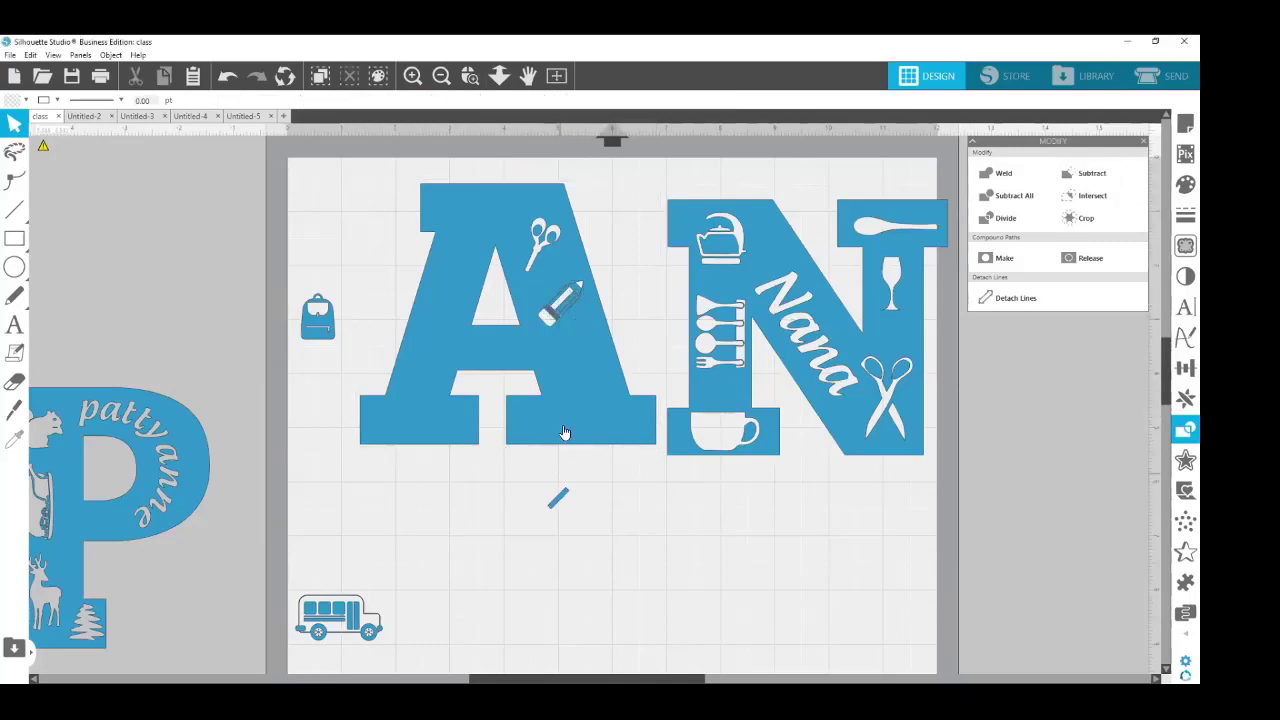
{"action": "left_click_drag", "start_coordinate": [567, 306], "coordinate": [555, 495]}
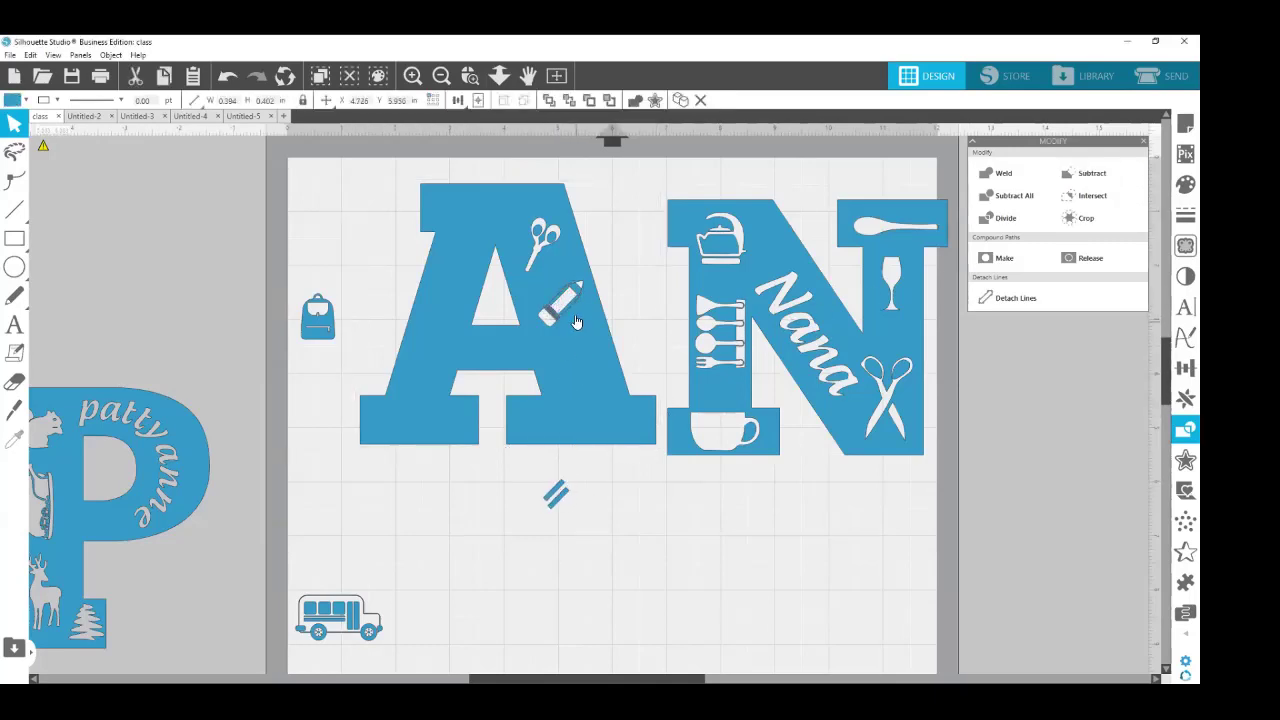
Nudge the letter A slightly and move the two thin edge strips out of the pencil cut-out into the gap before the N.
{"action": "mouse_move", "coordinate": [559, 298]}
{"action": "left_mouse_down"}
{"action": "mouse_move", "coordinate": [574, 360]}
{"action": "mouse_move", "coordinate": [557, 278]}
{"action": "mouse_move", "coordinate": [567, 293]}
{"action": "left_mouse_up"}
{"action": "left_click", "coordinate": [468, 77]}
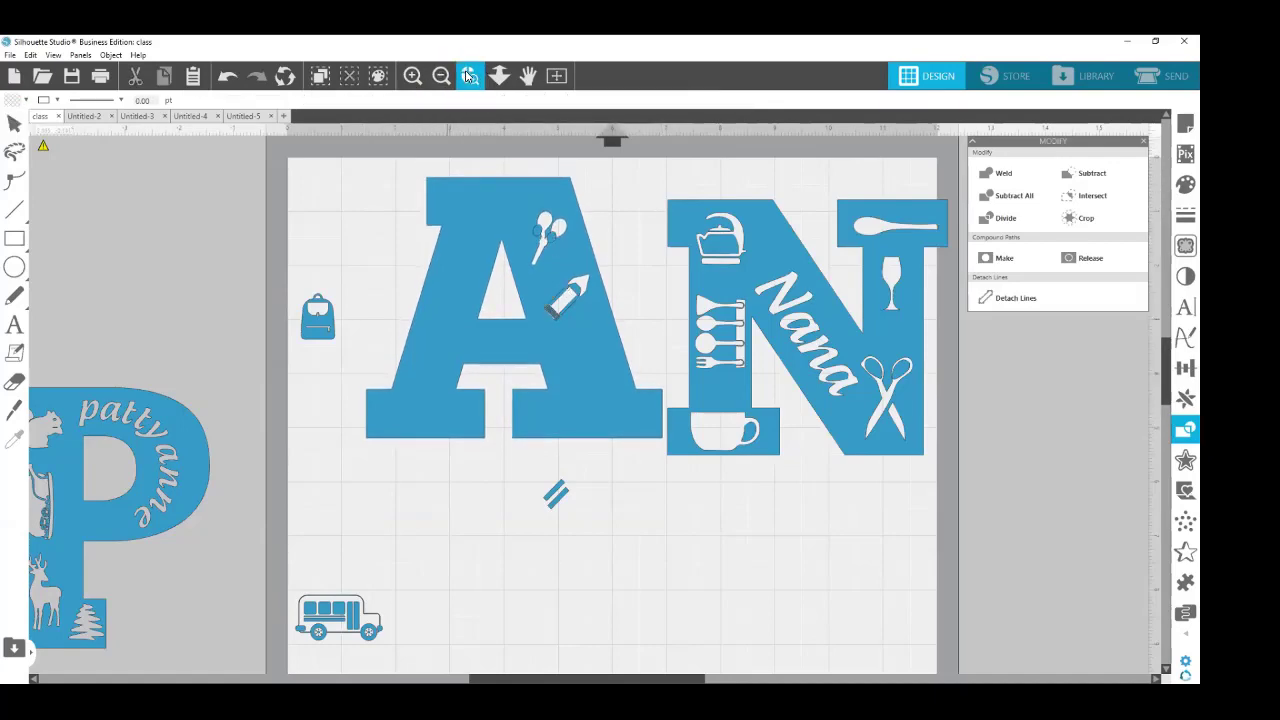
{"action": "left_click_drag", "start_coordinate": [667, 386], "coordinate": [667, 388]}
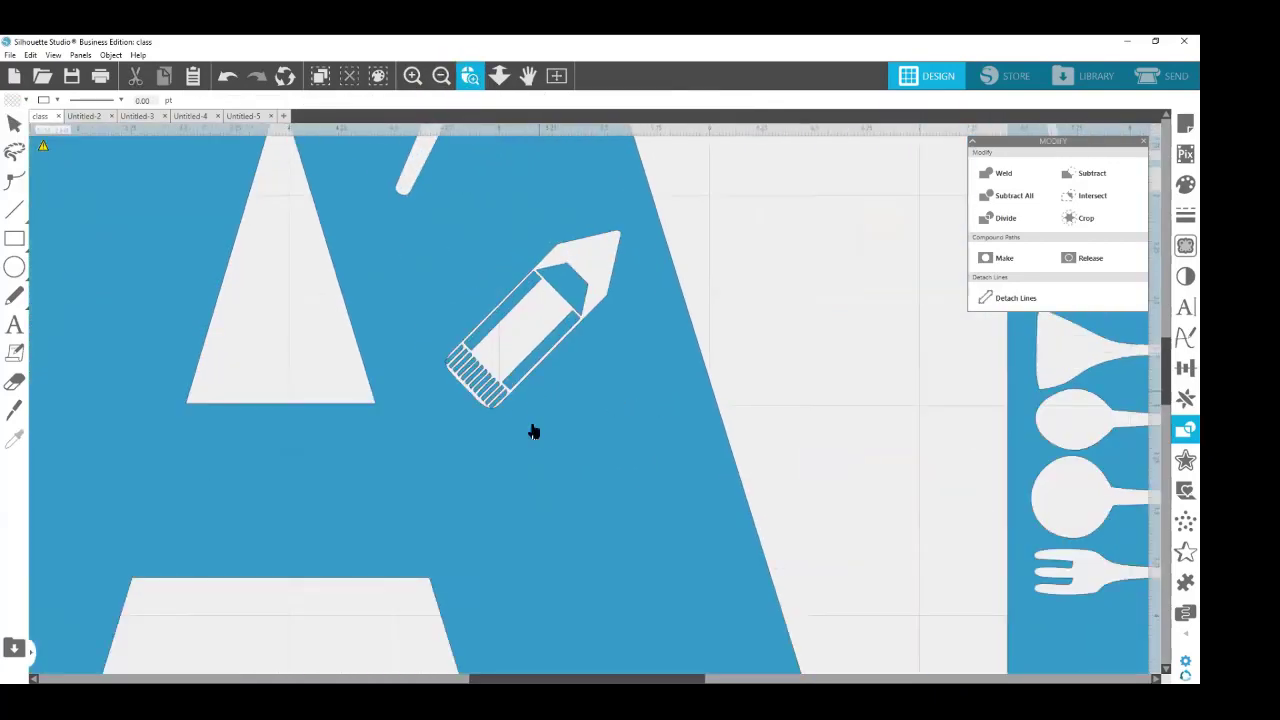
{"action": "left_click", "coordinate": [489, 333]}
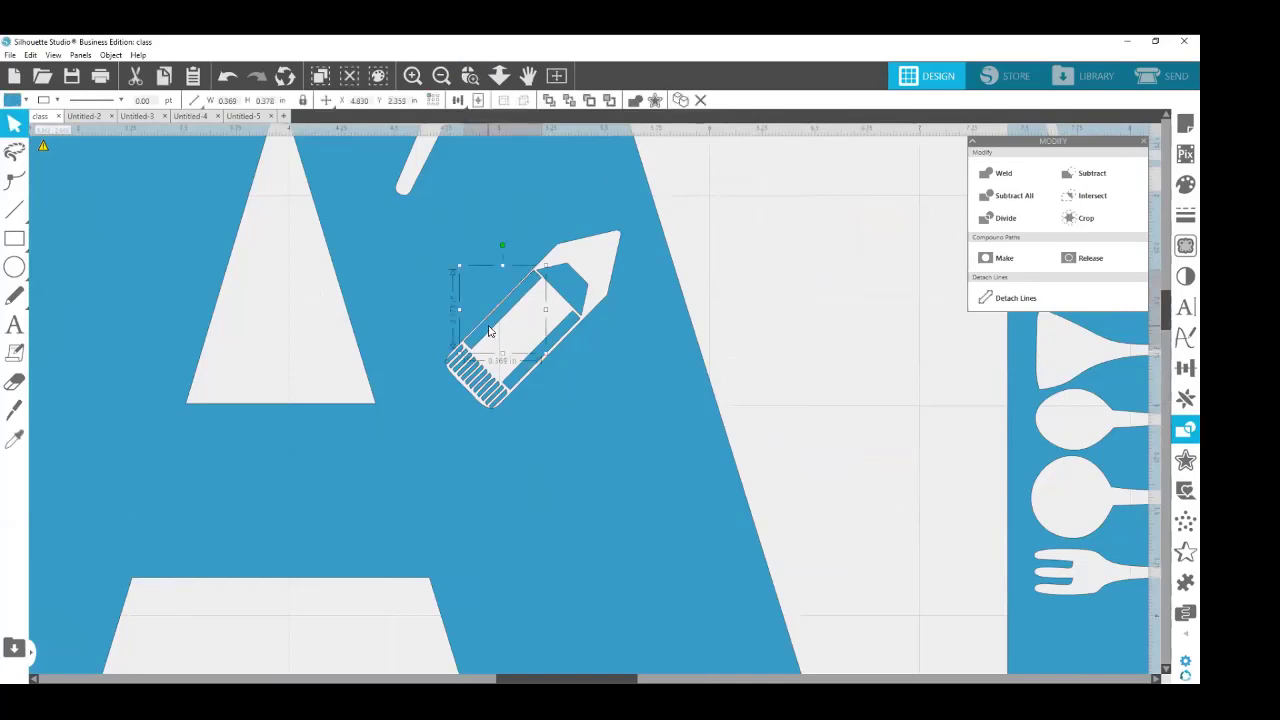
{"action": "left_click_drag", "start_coordinate": [489, 333], "coordinate": [759, 260]}
{"action": "left_click", "coordinate": [551, 345]}
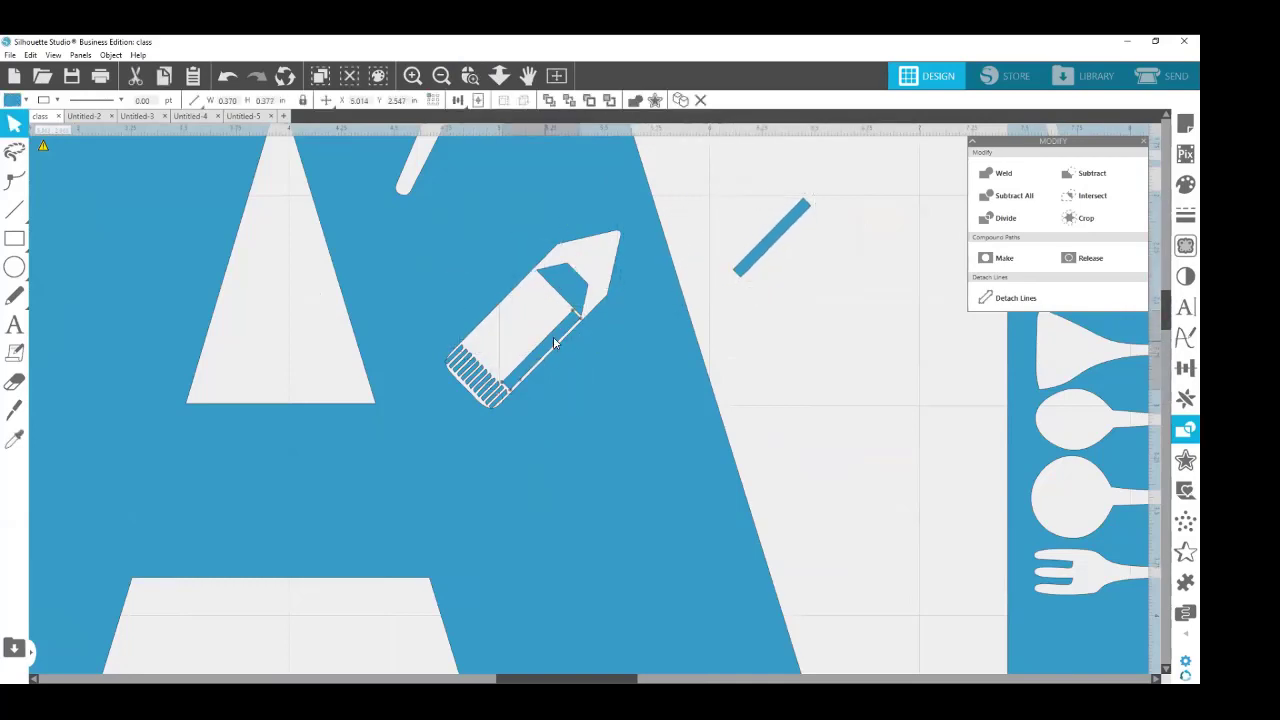
{"action": "left_click_drag", "start_coordinate": [555, 343], "coordinate": [826, 300]}
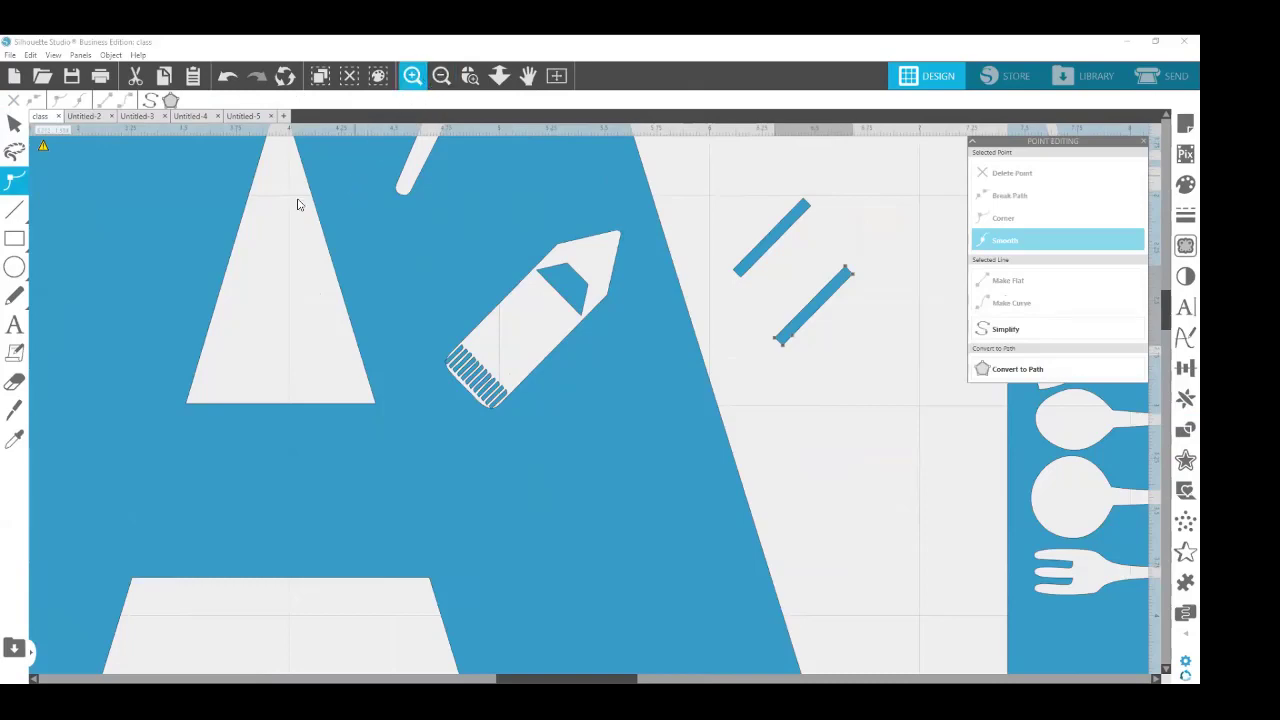
Reposition the loose finger-hole pieces inside the handles of the scissors cut-out on the letter A.
{"action": "left_click", "coordinate": [441, 77]}
{"action": "left_click", "coordinate": [441, 77]}
{"action": "left_click", "coordinate": [441, 77]}
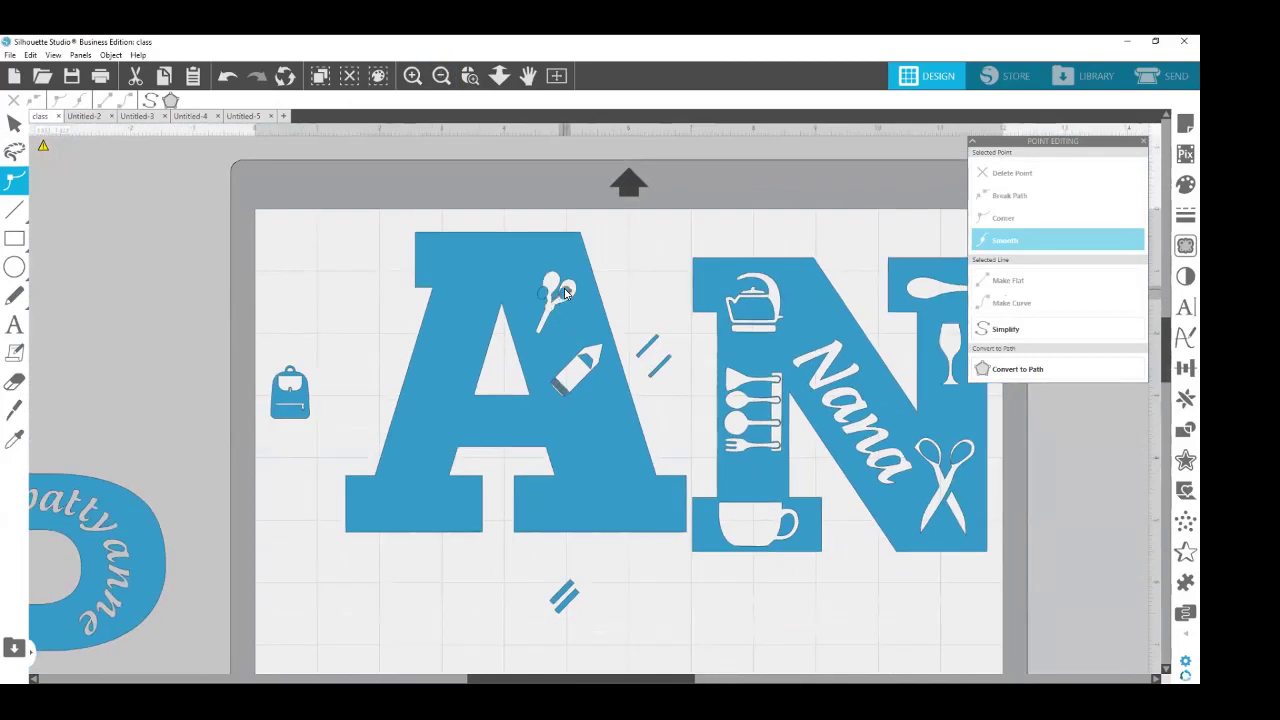
{"action": "left_click_drag", "start_coordinate": [569, 288], "coordinate": [549, 278]}
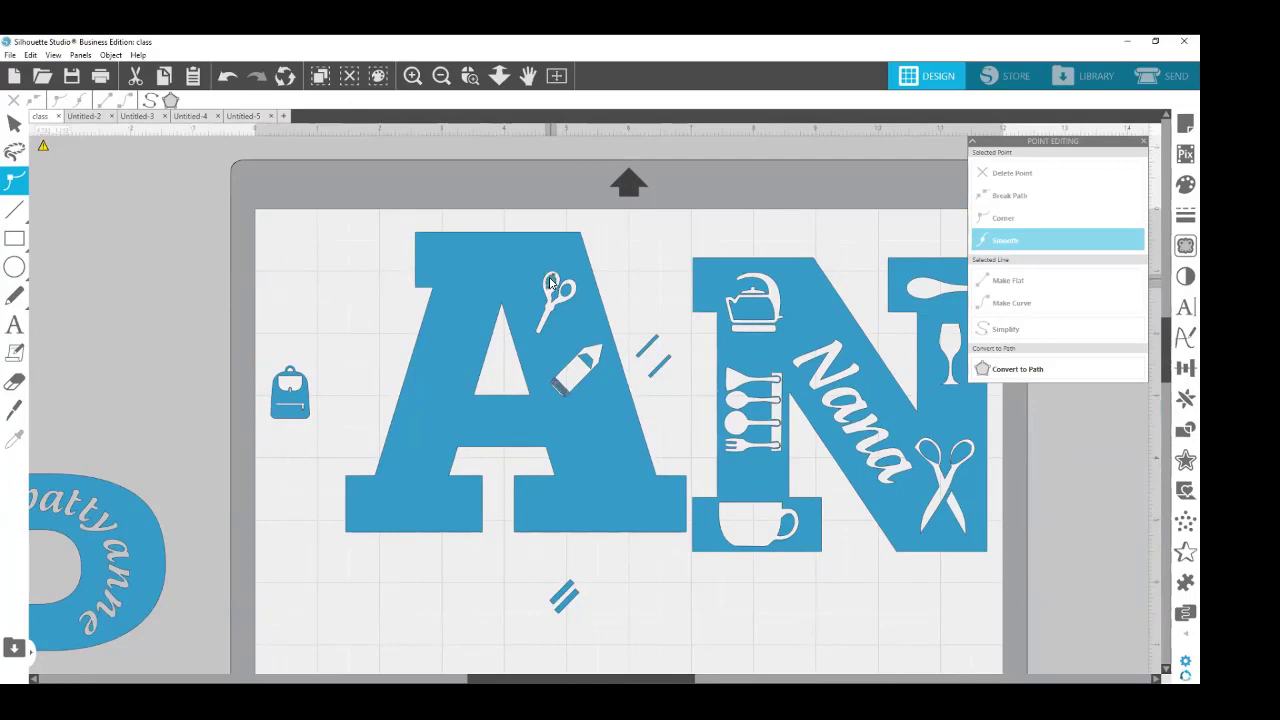
{"action": "left_click", "coordinate": [657, 350]}
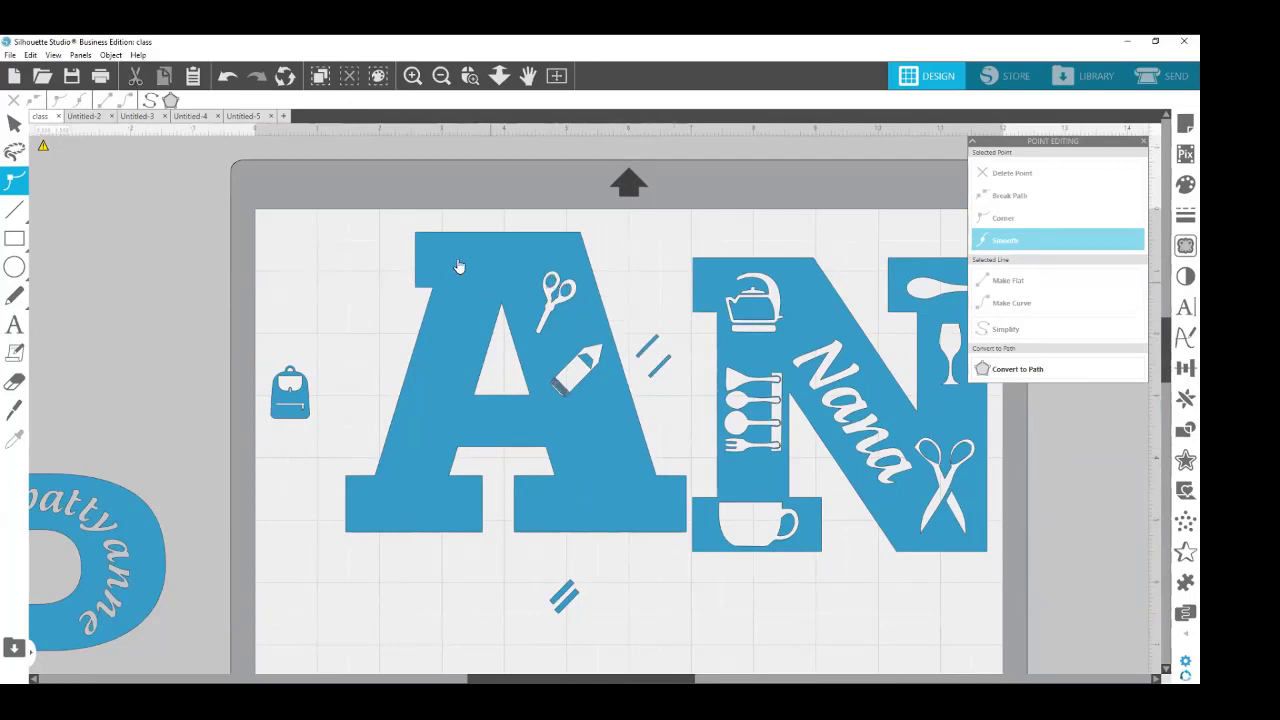
Delete the four loose pencil strips, two beside the letter A and two below it.
{"action": "mouse_move", "coordinate": [368, 230]}
{"action": "left_mouse_down"}
{"action": "mouse_move", "coordinate": [506, 304]}
{"action": "mouse_move", "coordinate": [599, 391]}
{"action": "left_mouse_up"}
{"action": "left_click", "coordinate": [685, 415]}
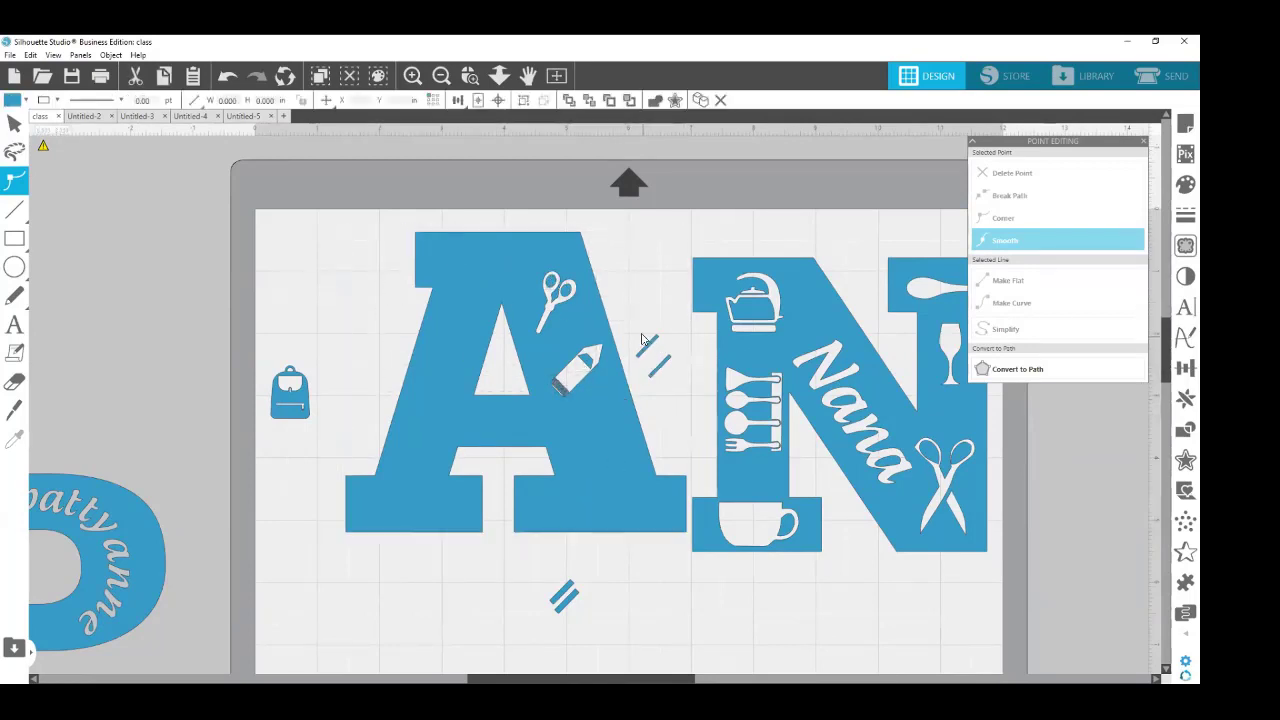
{"action": "left_click", "coordinate": [650, 345]}
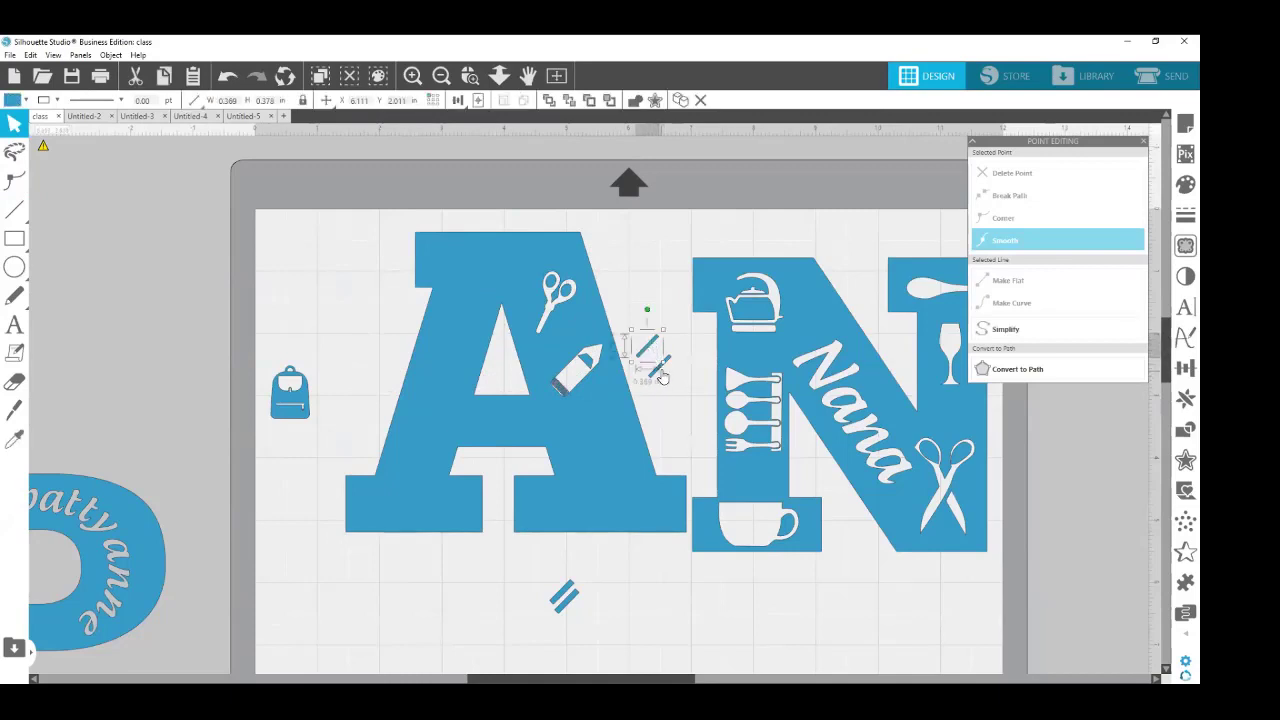
{"action": "left_click", "coordinate": [661, 376], "text": "shift"}
{"action": "key", "text": "Delete"}
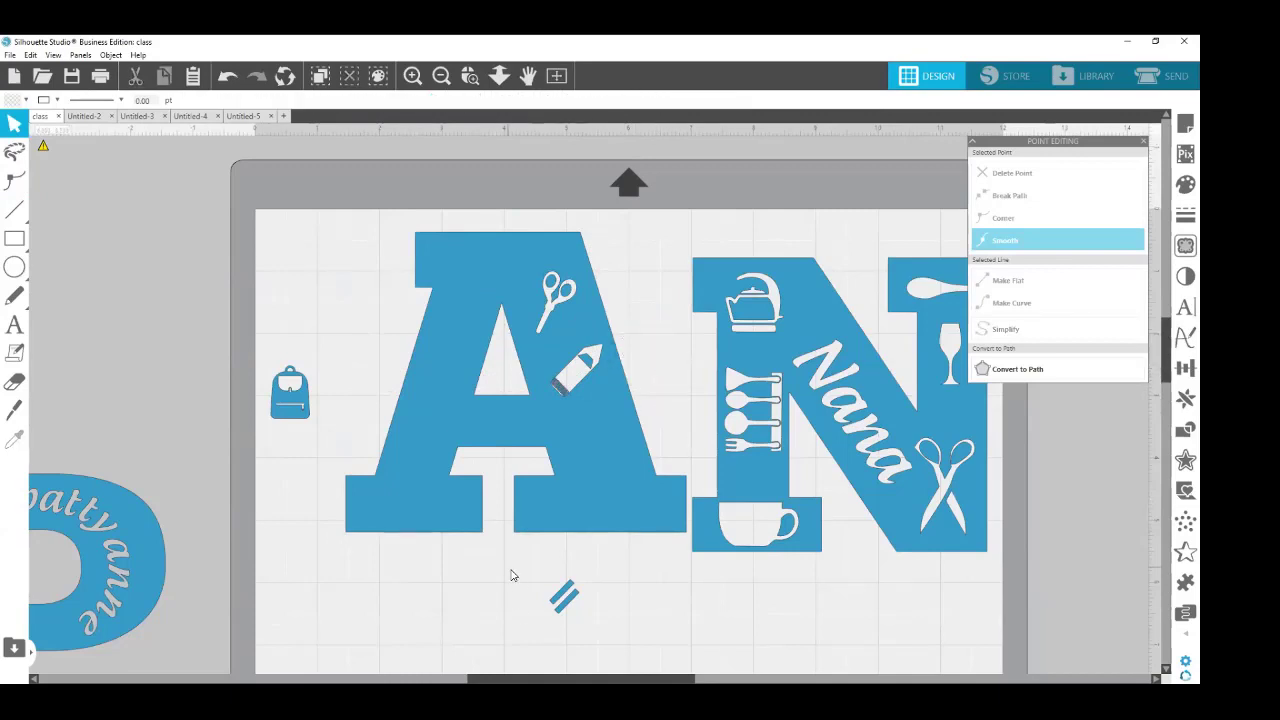
{"action": "left_click_drag", "start_coordinate": [514, 572], "coordinate": [592, 626]}
{"action": "key", "text": "Delete"}
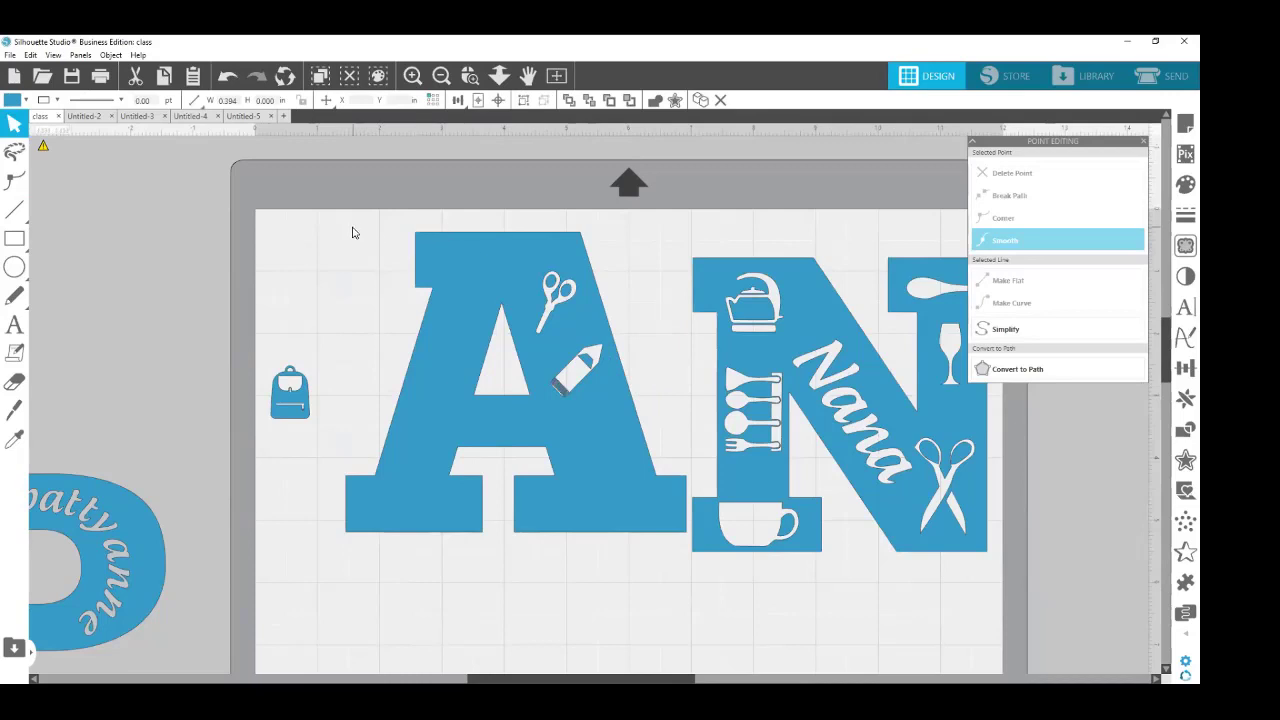
Weld the letter A with its remaining loose pieces and move it to X 1.184 in, Y 0.562 in.
{"action": "left_click", "coordinate": [593, 379]}
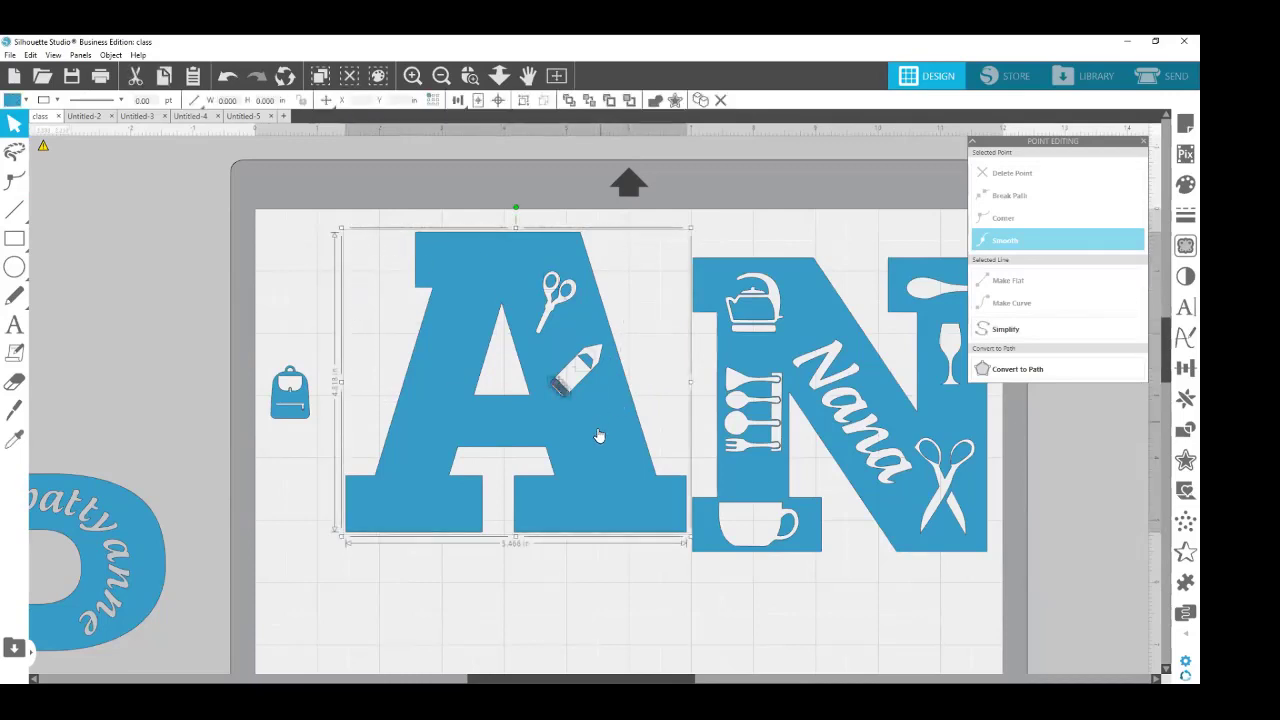
{"action": "right_click", "coordinate": [588, 377]}
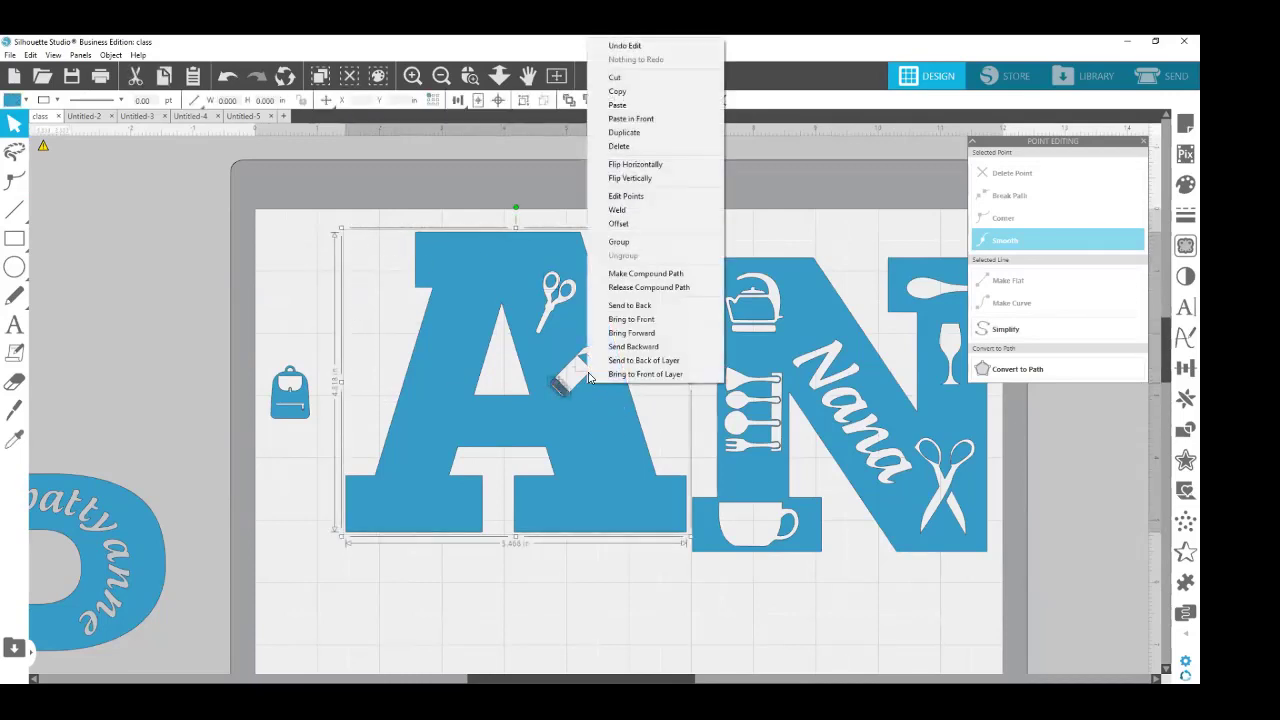
{"action": "left_click", "coordinate": [625, 213]}
{"action": "left_click_drag", "start_coordinate": [588, 426], "coordinate": [567, 435]}
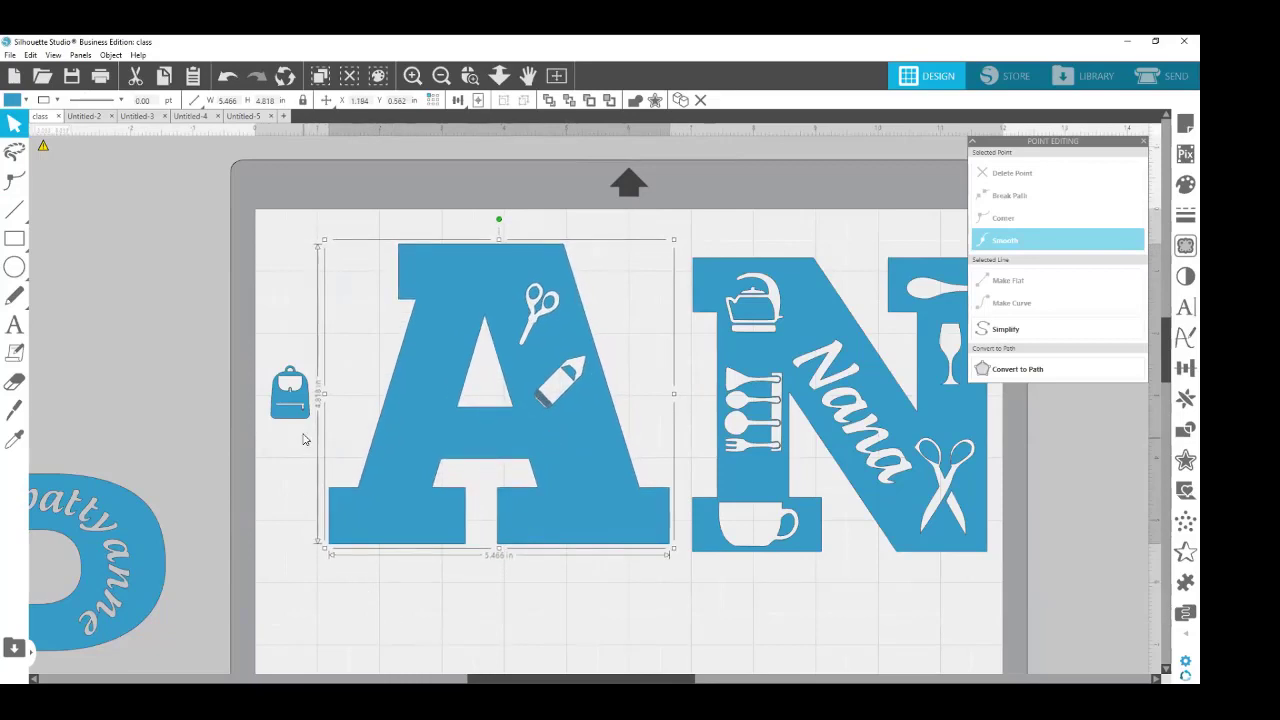
Delete the backpack shape beside the letter A.
{"action": "left_click_drag", "start_coordinate": [290, 416], "coordinate": [279, 440]}
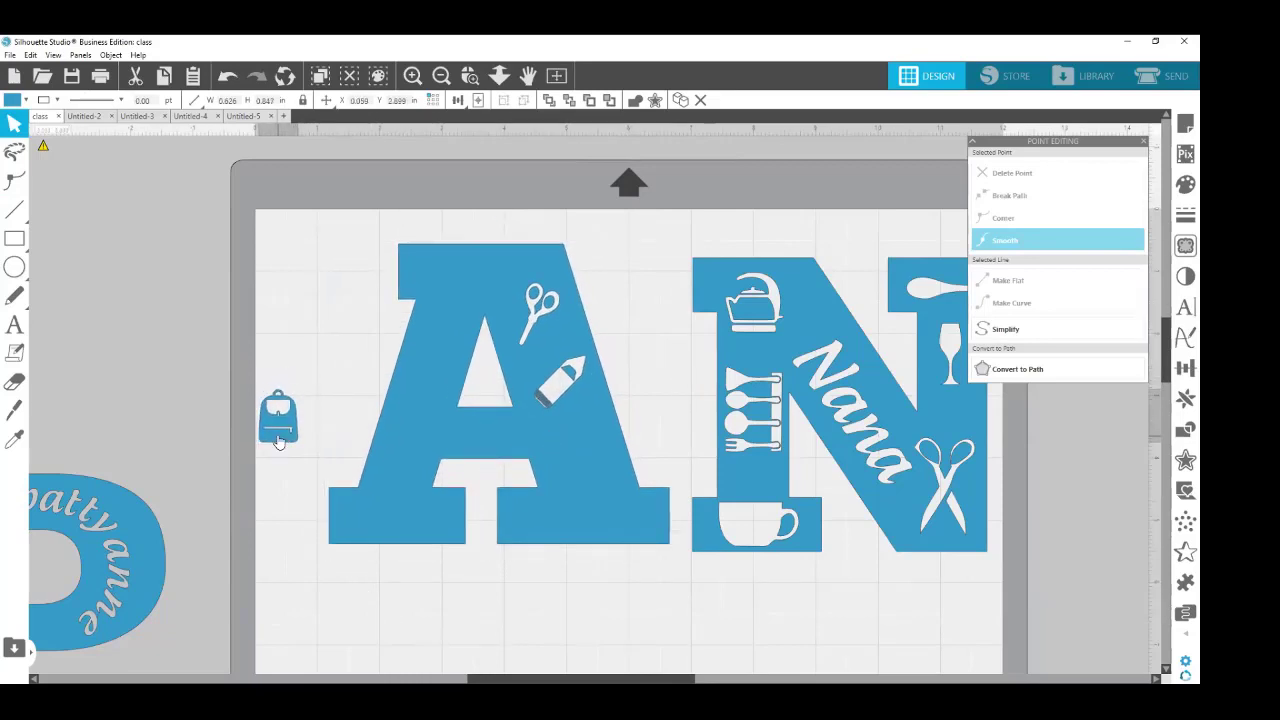
{"action": "left_click", "coordinate": [252, 453]}
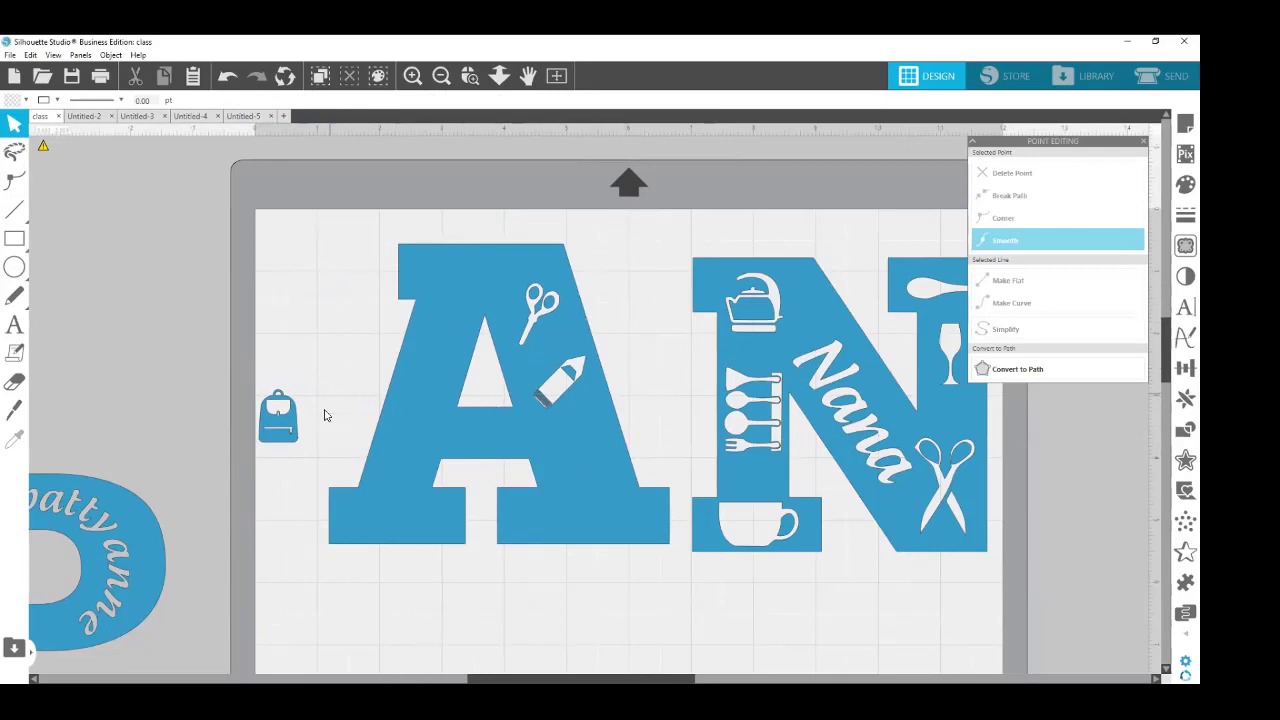
{"action": "left_click", "coordinate": [287, 428]}
{"action": "left_click_drag", "start_coordinate": [287, 428], "coordinate": [324, 360]}
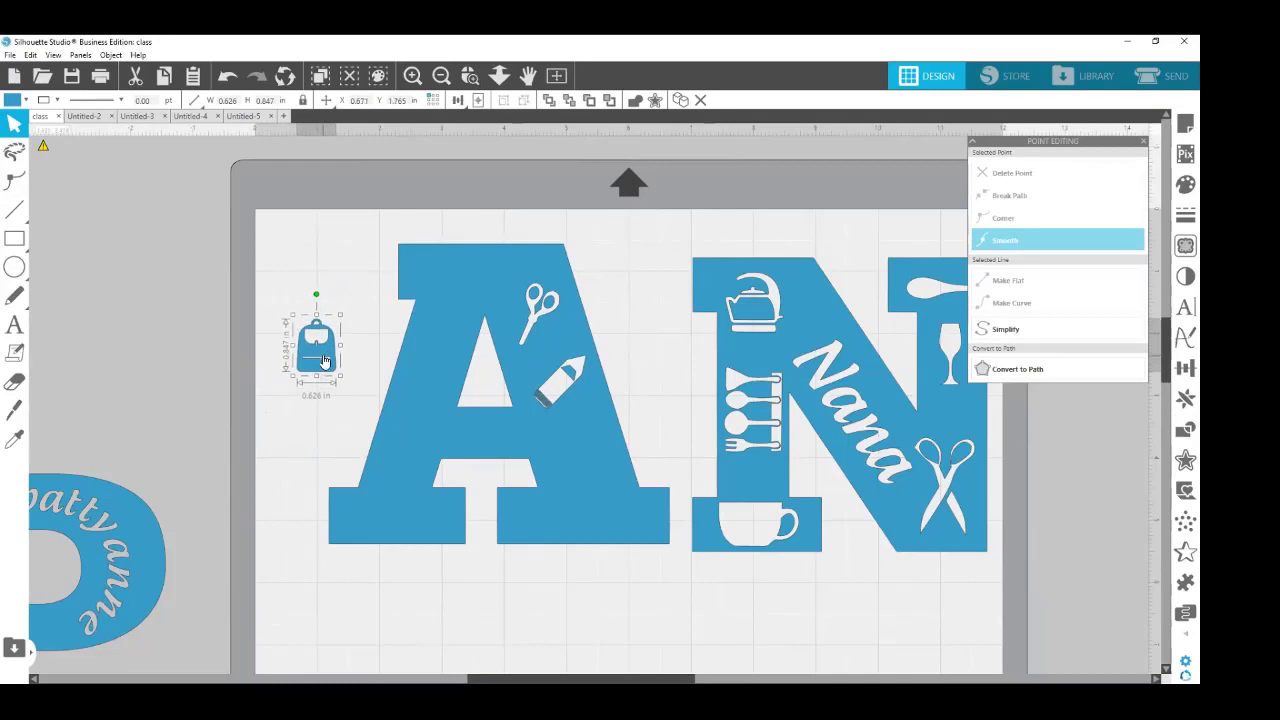
{"action": "key", "text": "Delete"}
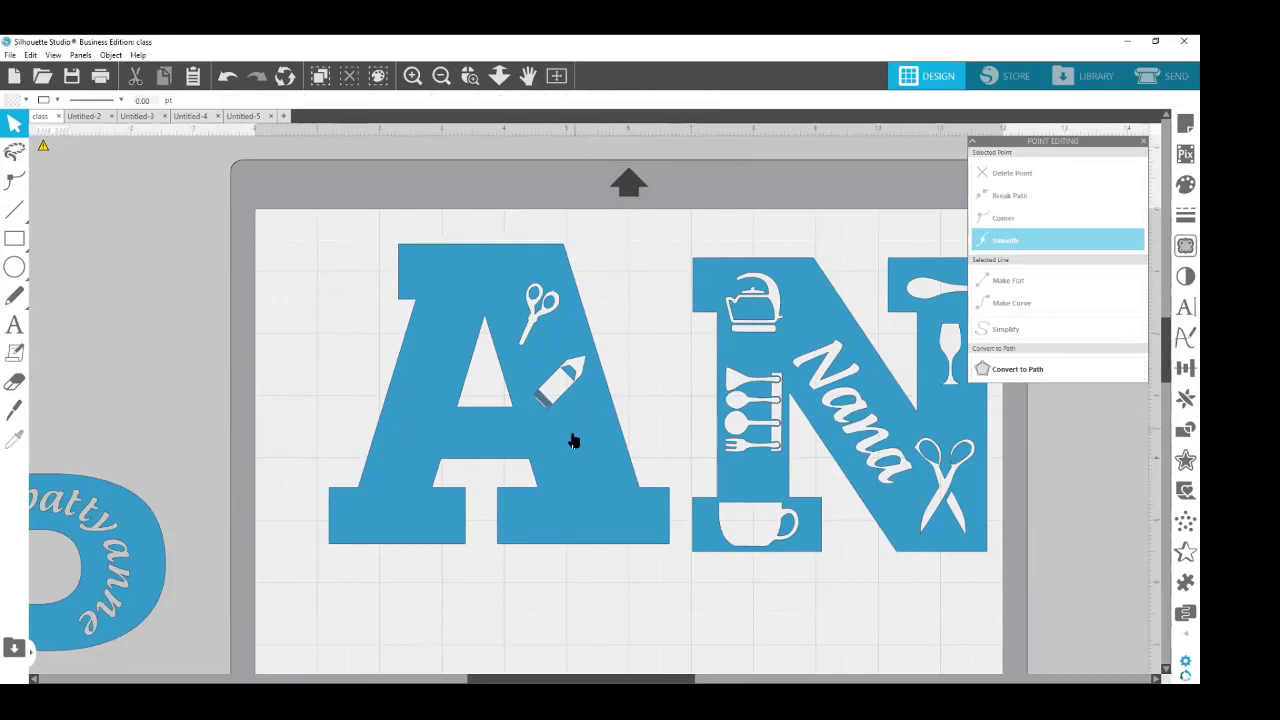
Space the letters on the mat, with the A at X 0.281 in, Y 0.421 in and the N at X 6.387 in, Y 0.383 in.
{"action": "left_click_drag", "start_coordinate": [566, 434], "coordinate": [515, 427]}
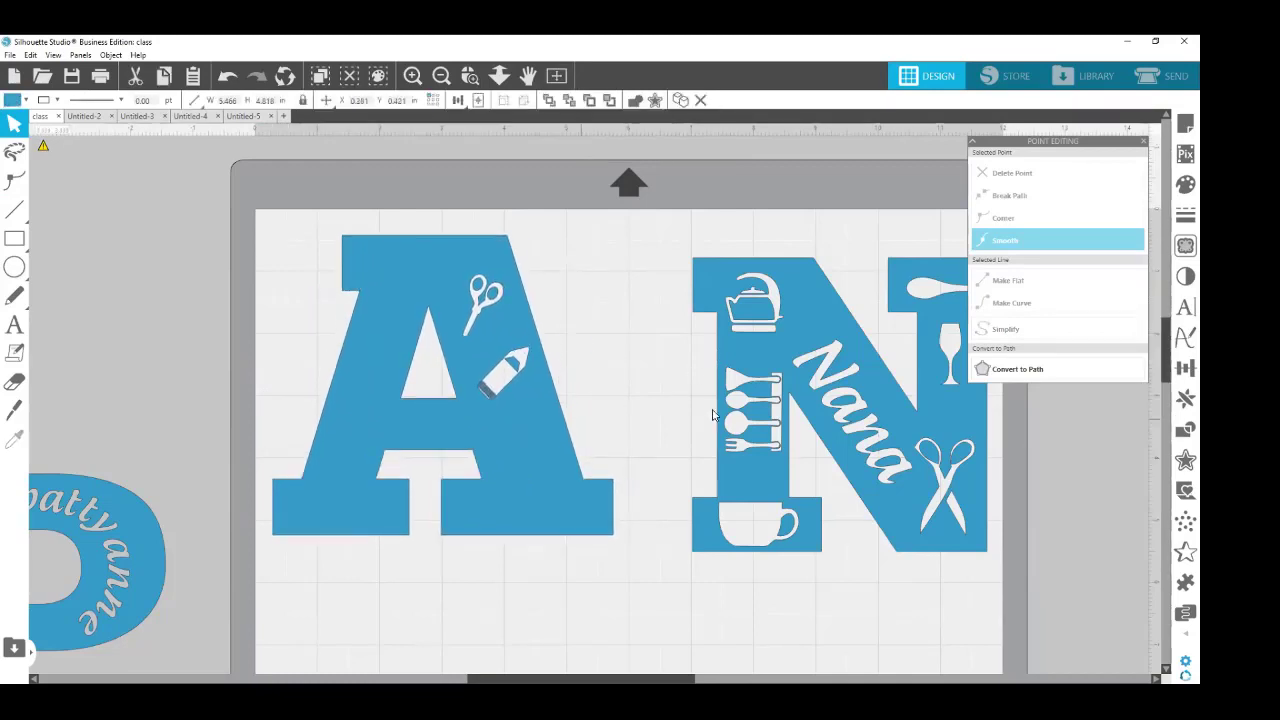
{"action": "left_click_drag", "start_coordinate": [772, 410], "coordinate": [731, 385]}
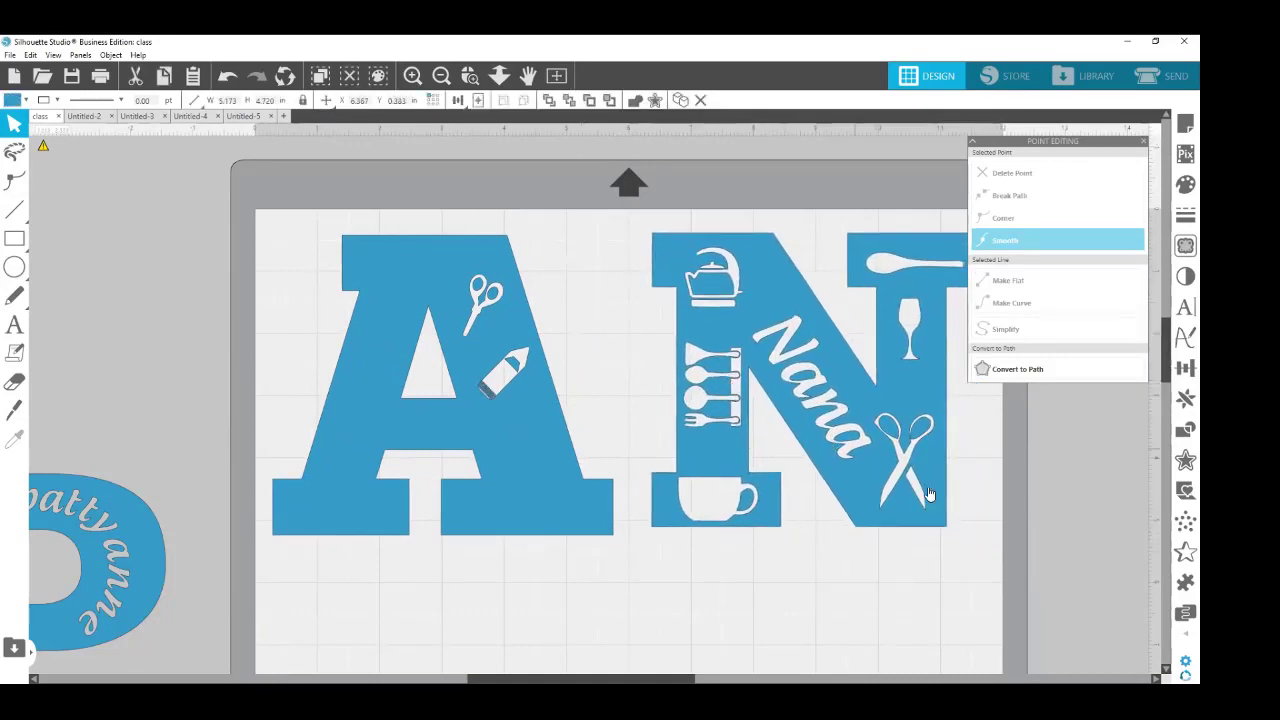
{"action": "scroll", "coordinate": [965, 503], "scroll_direction": "down", "scroll_amount": 1}
{"action": "scroll", "coordinate": [965, 503], "scroll_direction": "down", "scroll_amount": 2}
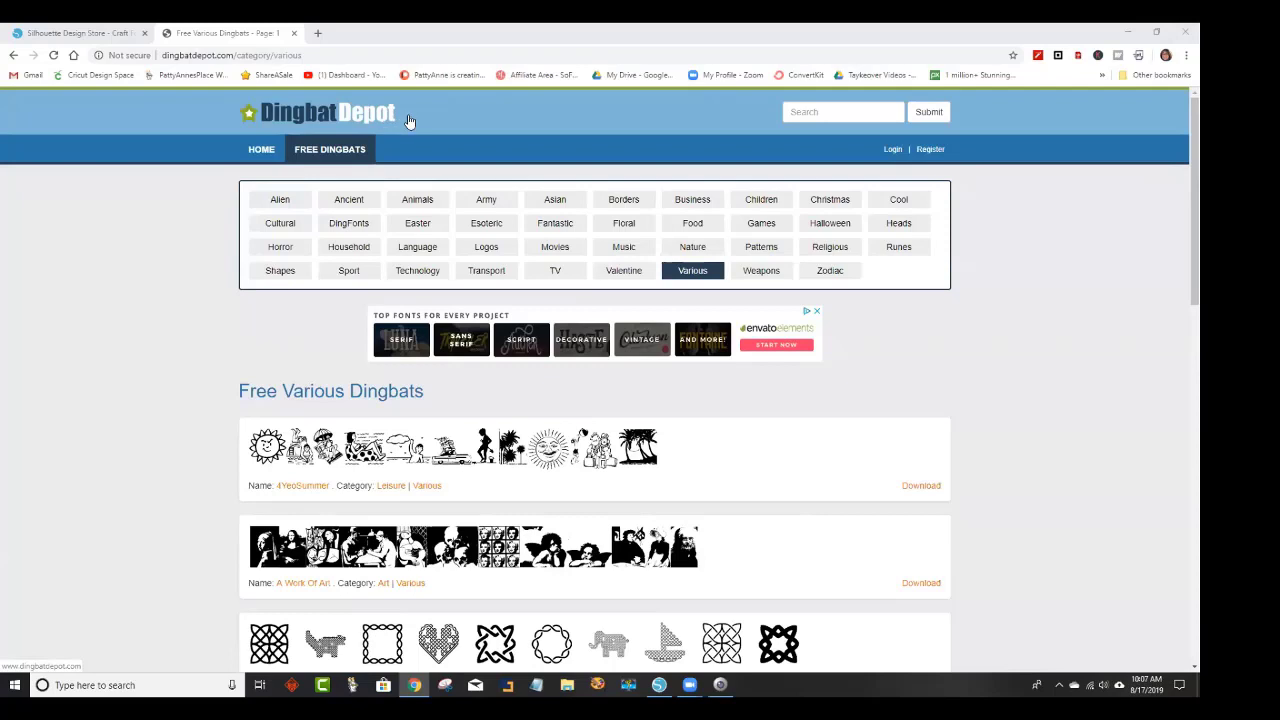
In the Chrome browser, view dingbatdepot.com's connection security information, close it and look over the Various dingbats.
{"action": "left_click", "coordinate": [114, 56]}
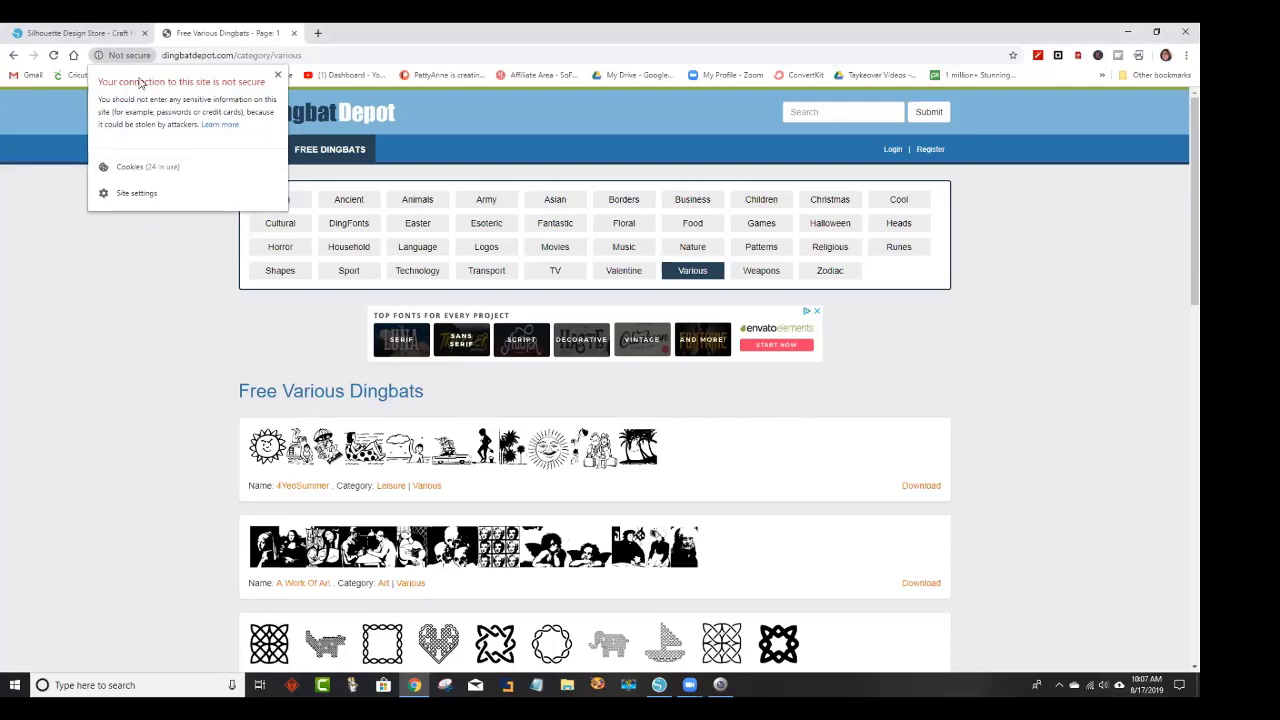
{"action": "left_click", "coordinate": [278, 78]}
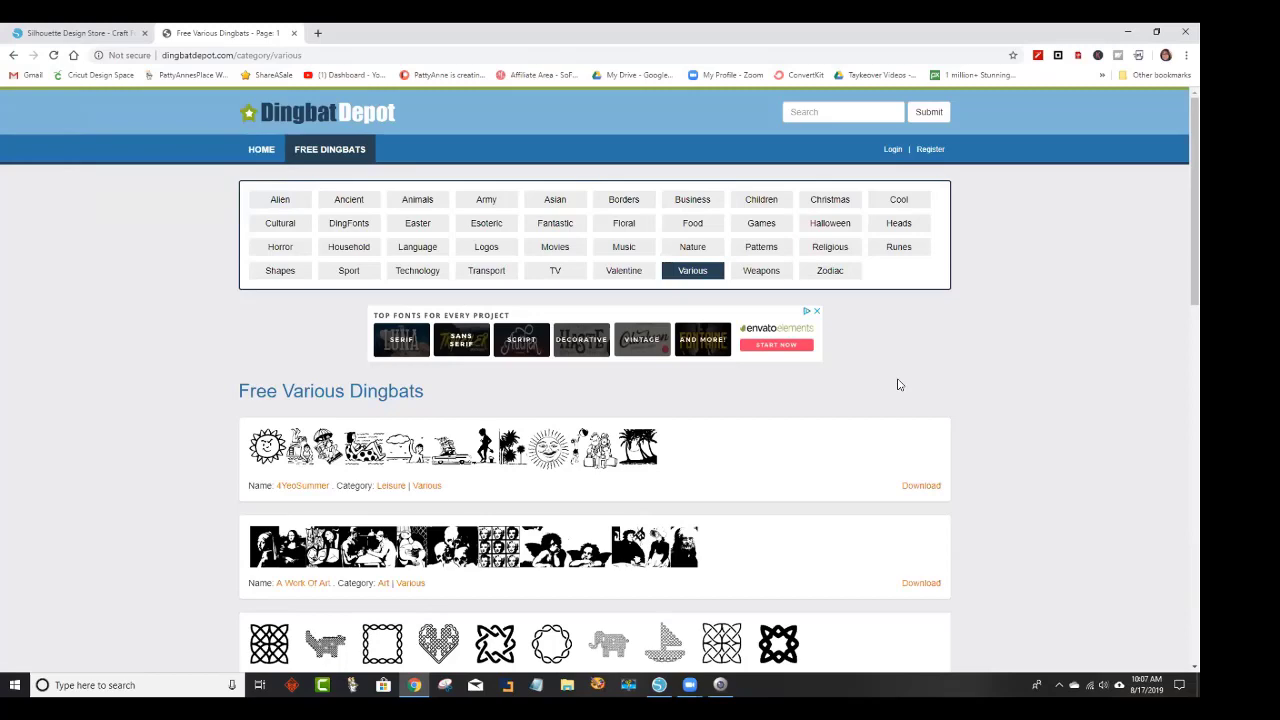
{"action": "scroll", "coordinate": [962, 413], "scroll_direction": "down", "scroll_amount": 1}
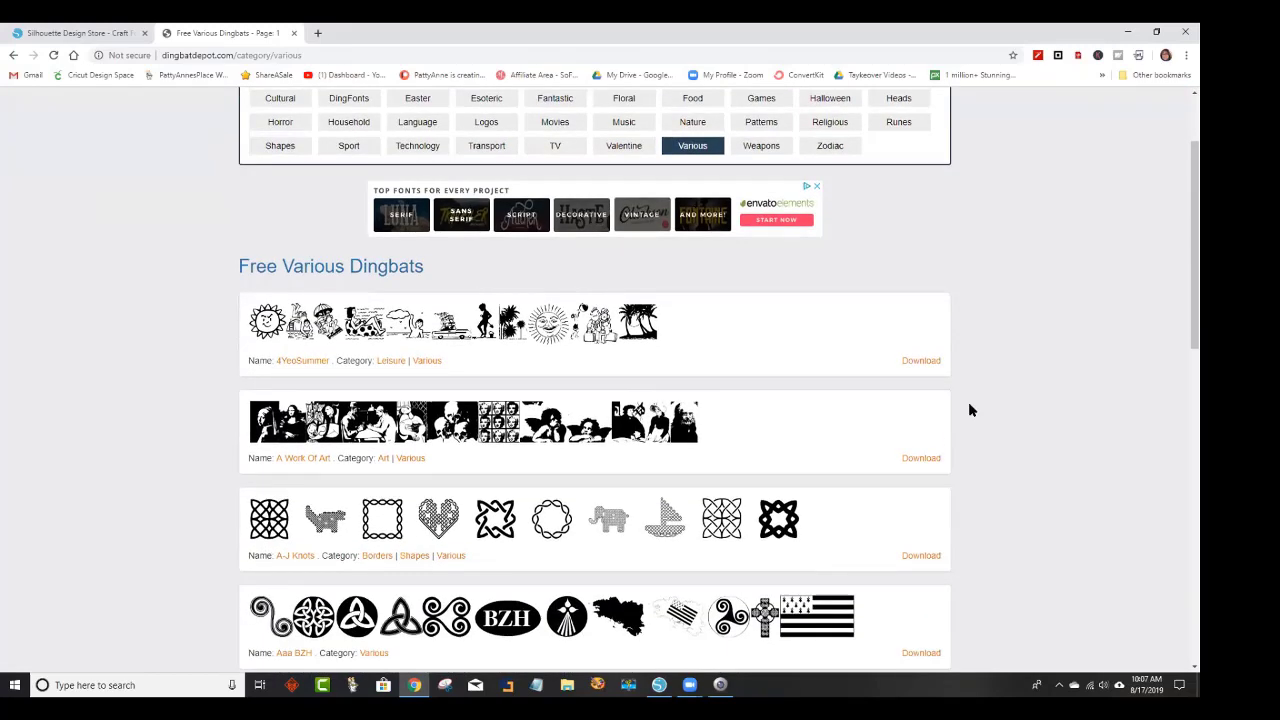
{"action": "scroll", "coordinate": [960, 387], "scroll_direction": "up", "scroll_amount": 1}
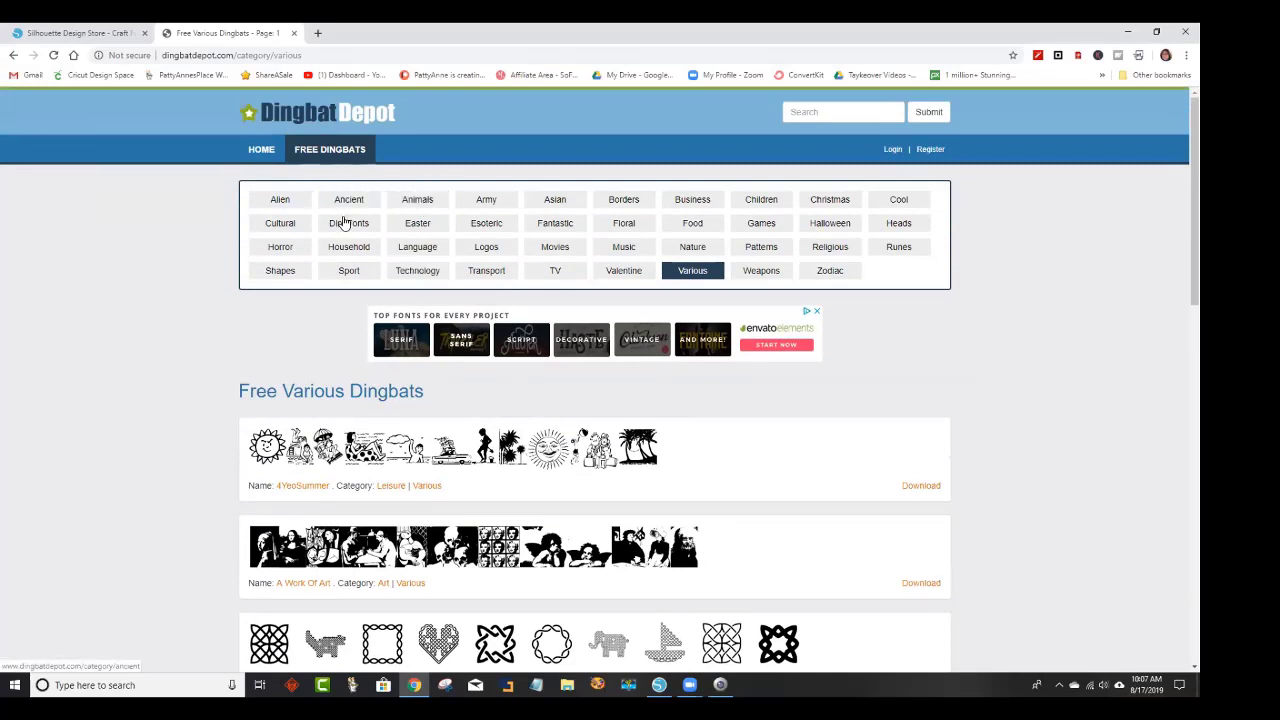
Open the Animals category and examine the dingbat fonts on its first two pages for shapes usable as letter cut-outs.
{"action": "left_click", "coordinate": [405, 202]}
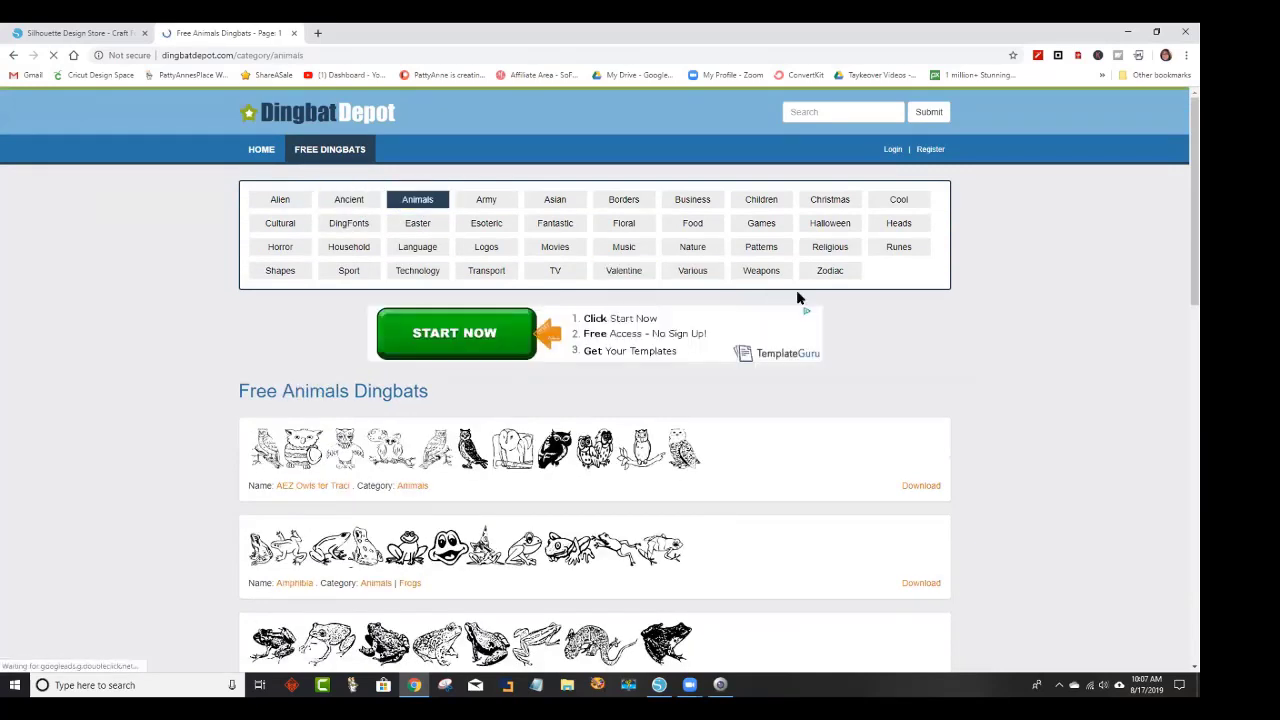
{"action": "scroll", "coordinate": [800, 291], "scroll_direction": "down", "scroll_amount": 1}
{"action": "scroll", "coordinate": [595, 380], "scroll_direction": "down", "scroll_amount": 4}
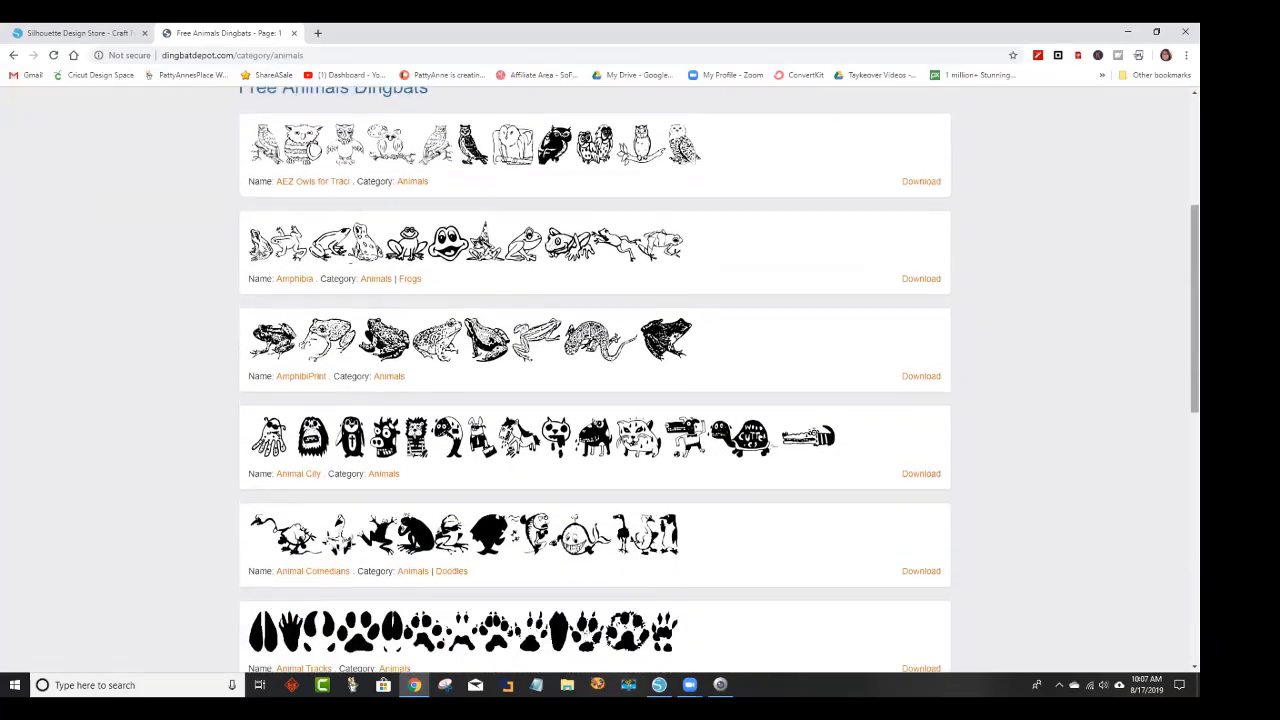
{"action": "scroll", "coordinate": [595, 380], "scroll_direction": "down", "scroll_amount": 2}
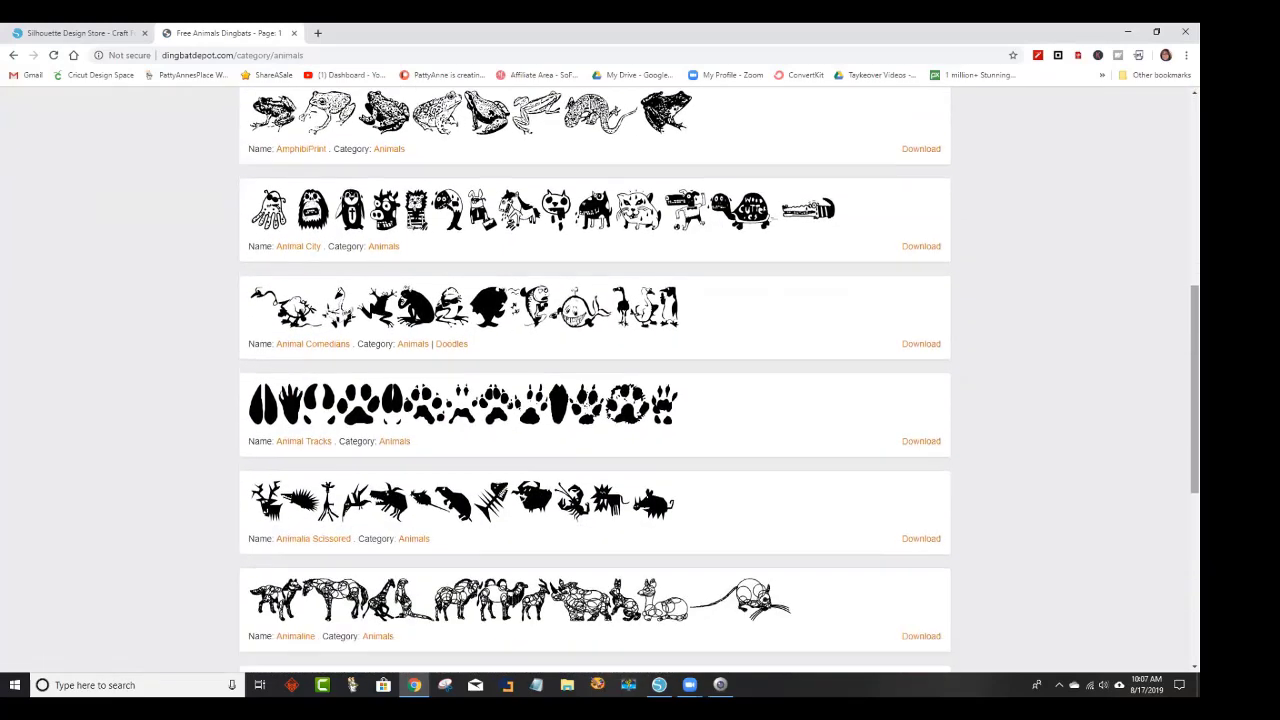
{"action": "scroll", "coordinate": [444, 462], "scroll_direction": "down", "scroll_amount": 2}
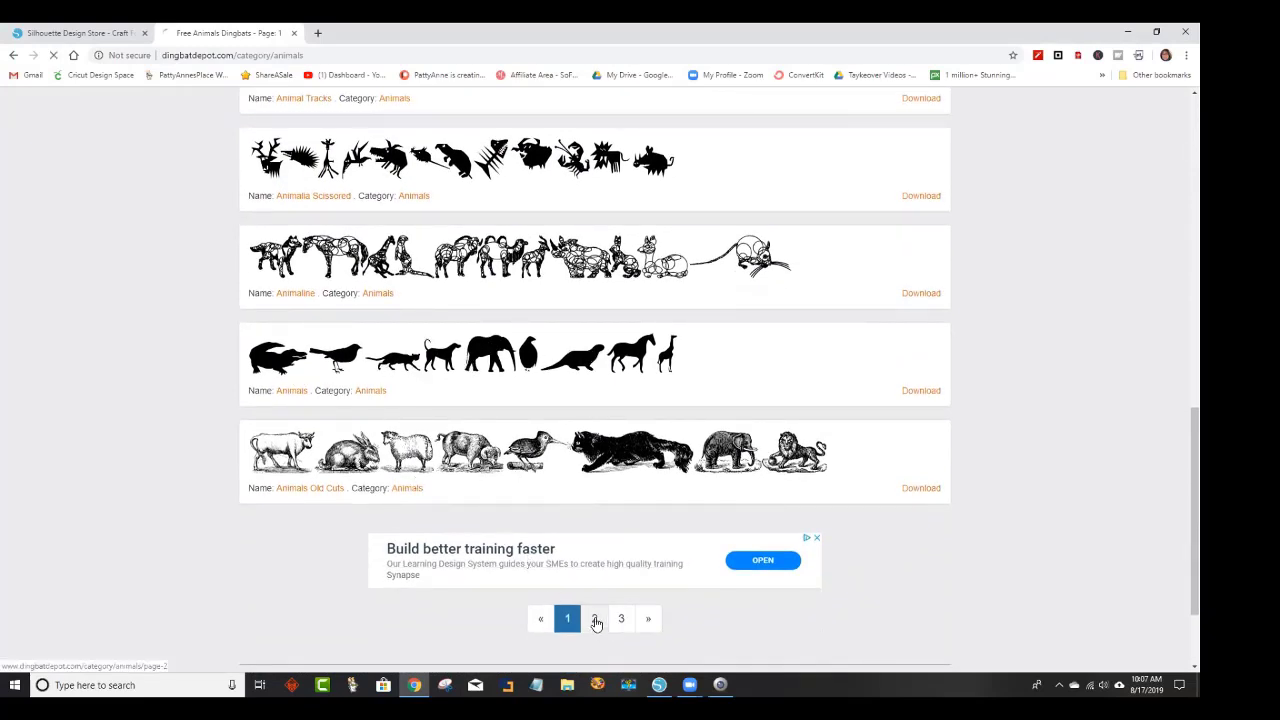
{"action": "scroll", "coordinate": [596, 622], "scroll_direction": "down", "scroll_amount": 4}
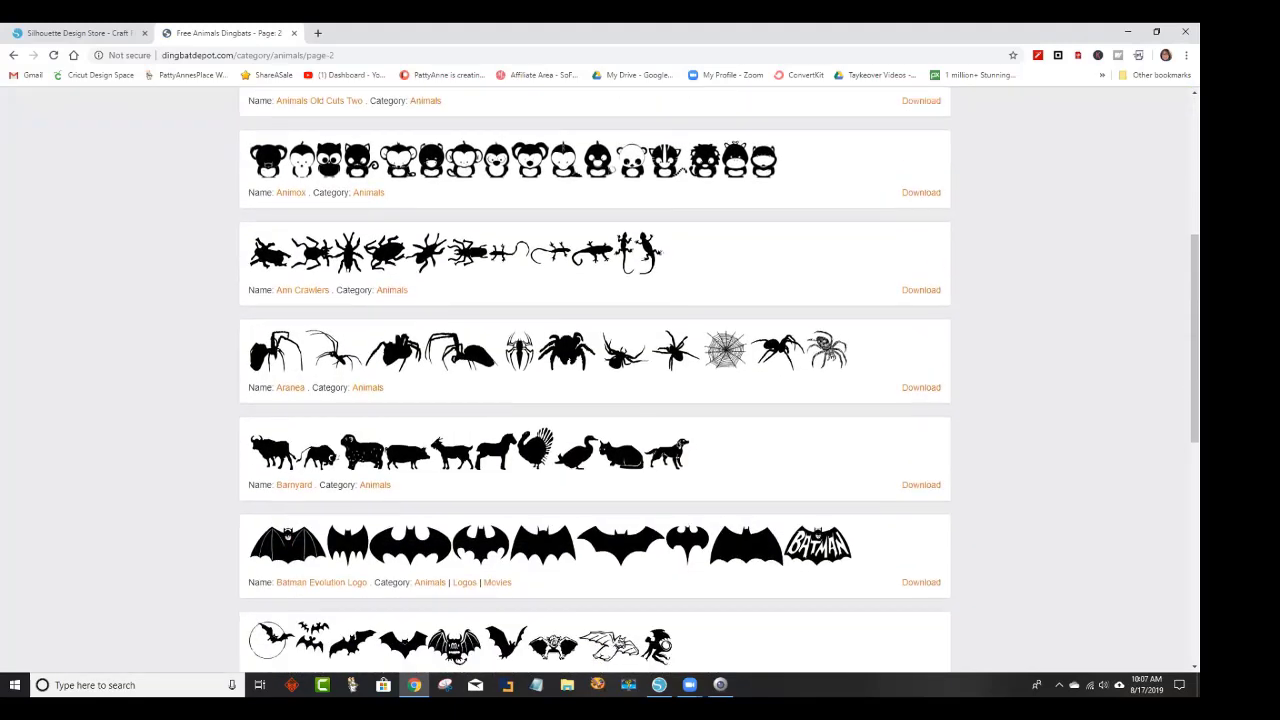
{"action": "scroll", "coordinate": [595, 380], "scroll_direction": "down", "scroll_amount": 2}
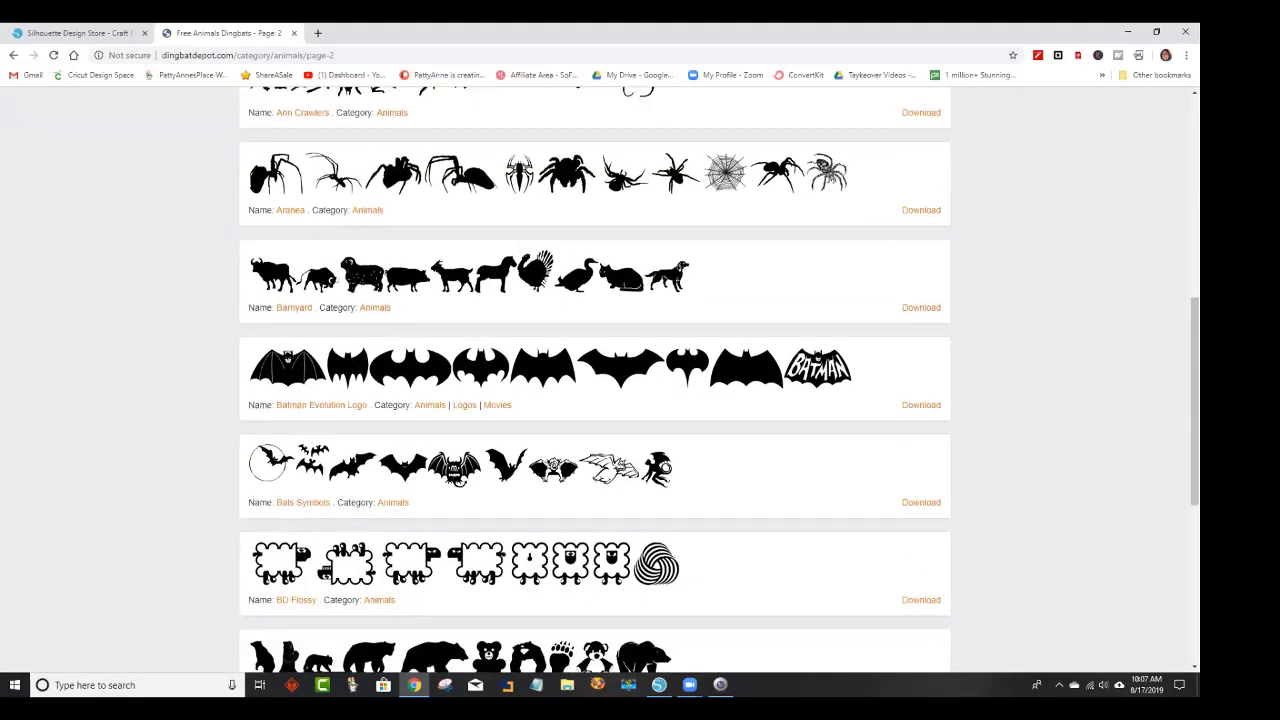
{"action": "scroll", "coordinate": [595, 380], "scroll_direction": "down", "scroll_amount": 2}
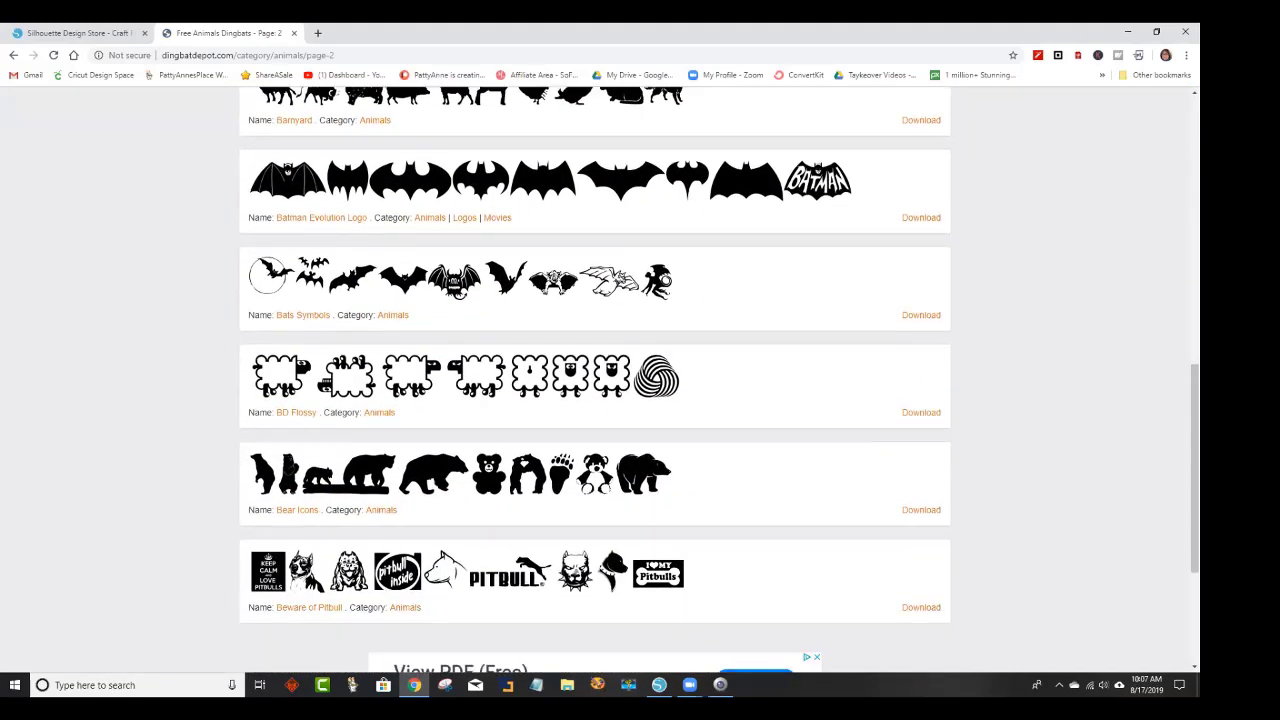
Open the Bear Icons font's page from the Animals dingbats and examine its uppercase, lowercase and number characters.
{"action": "scroll", "coordinate": [595, 380], "scroll_direction": "down", "scroll_amount": 1}
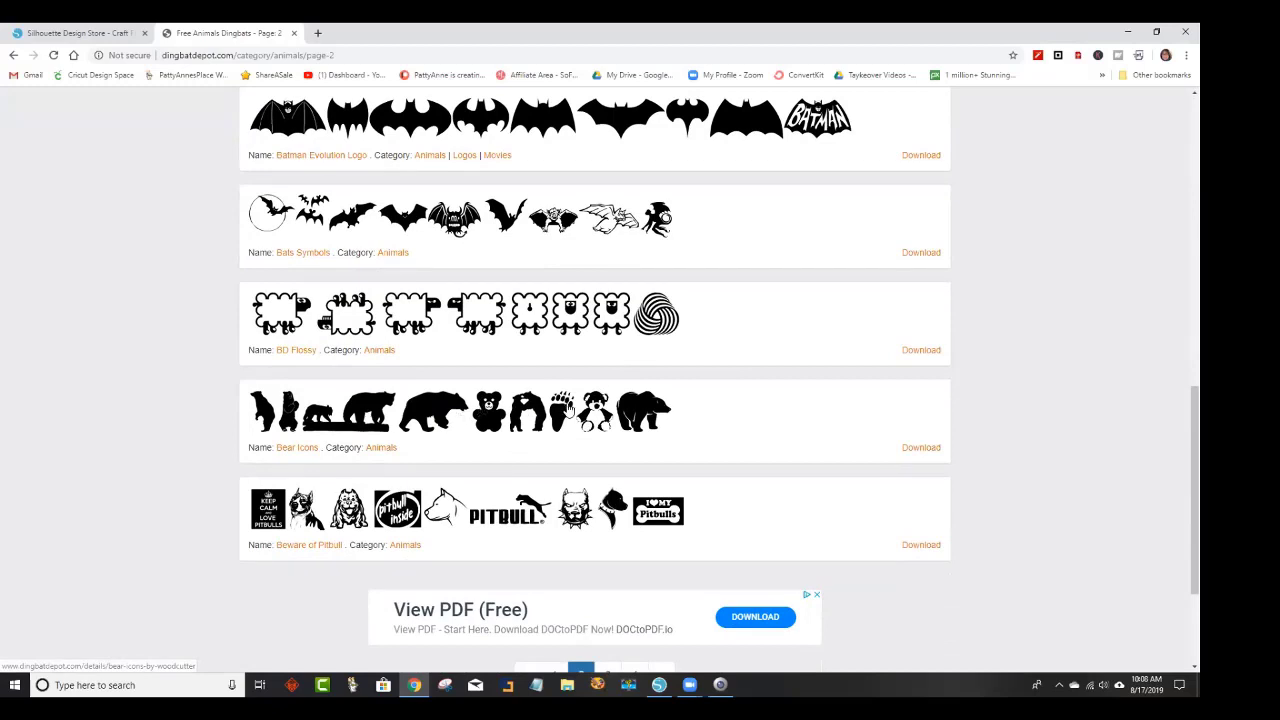
{"action": "left_click", "coordinate": [920, 449]}
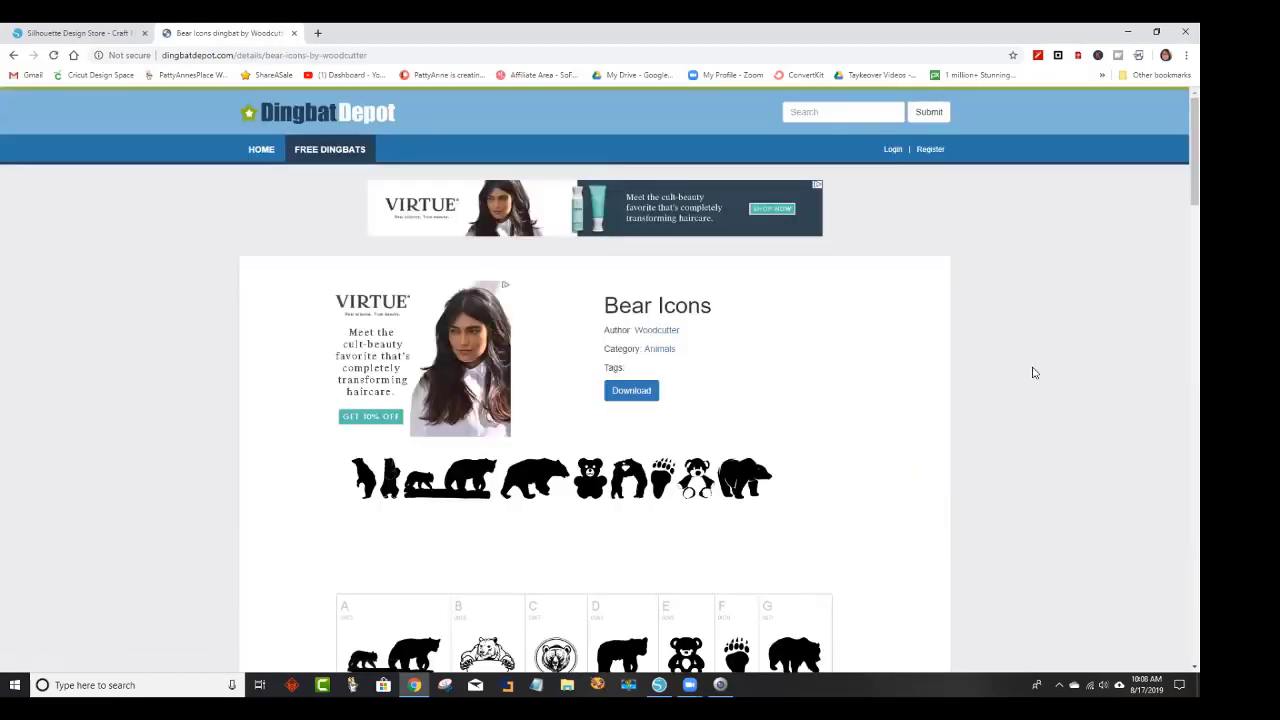
{"action": "scroll", "coordinate": [1036, 365], "scroll_direction": "down", "scroll_amount": 1}
{"action": "scroll", "coordinate": [1040, 350], "scroll_direction": "down", "scroll_amount": 1}
{"action": "scroll", "coordinate": [880, 284], "scroll_direction": "down", "scroll_amount": 2}
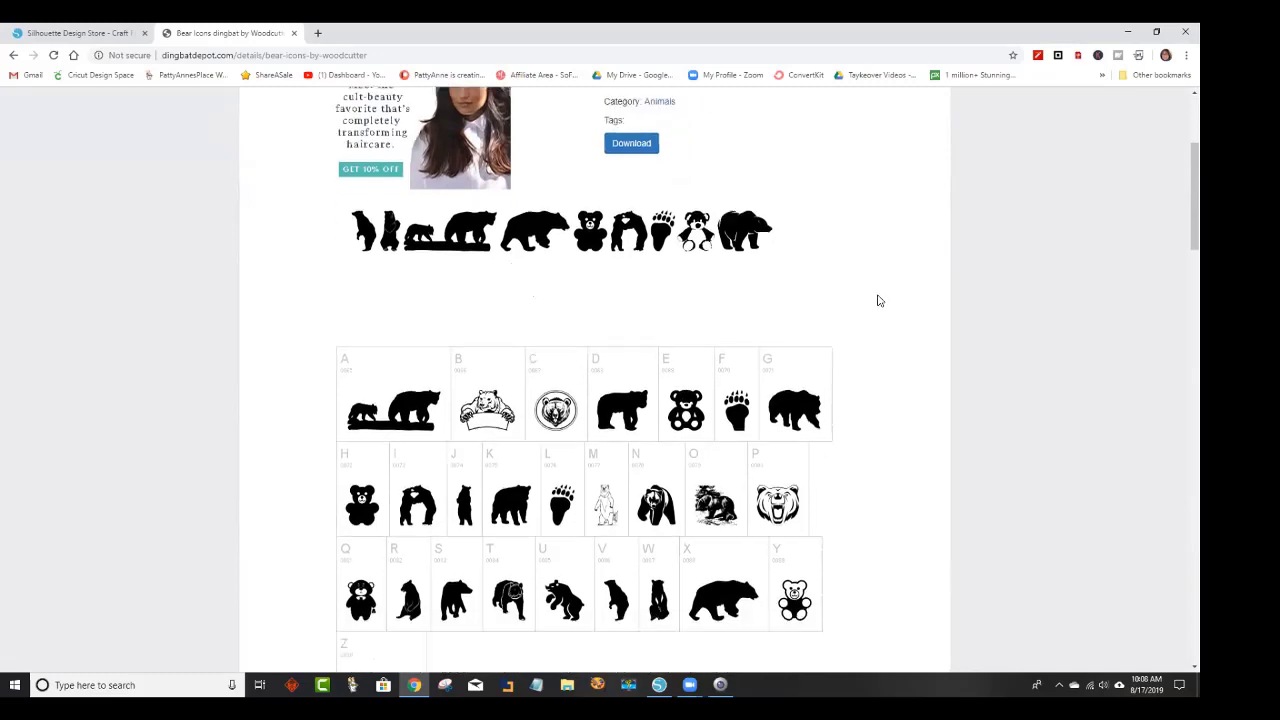
{"action": "scroll", "coordinate": [878, 300], "scroll_direction": "down", "scroll_amount": 2}
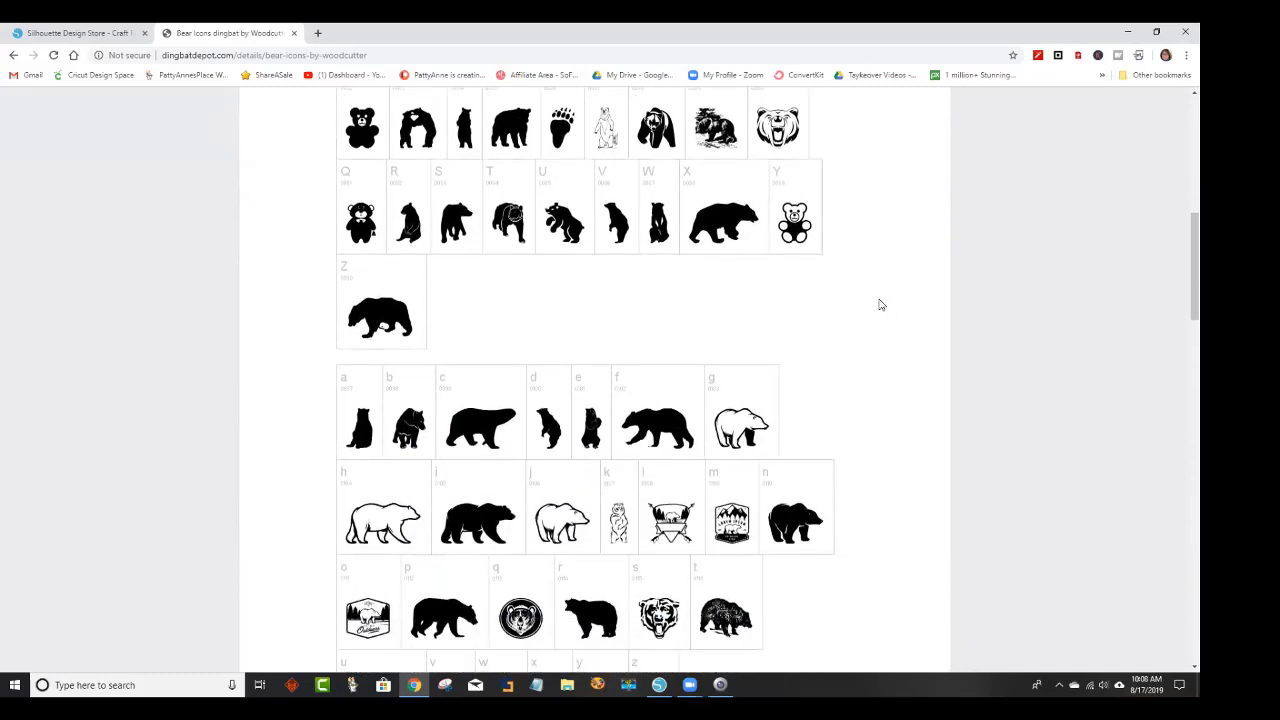
{"action": "scroll", "coordinate": [879, 300], "scroll_direction": "down", "scroll_amount": 3}
{"action": "scroll", "coordinate": [879, 305], "scroll_direction": "down", "scroll_amount": 1}
{"action": "scroll", "coordinate": [879, 310], "scroll_direction": "up", "scroll_amount": 8}
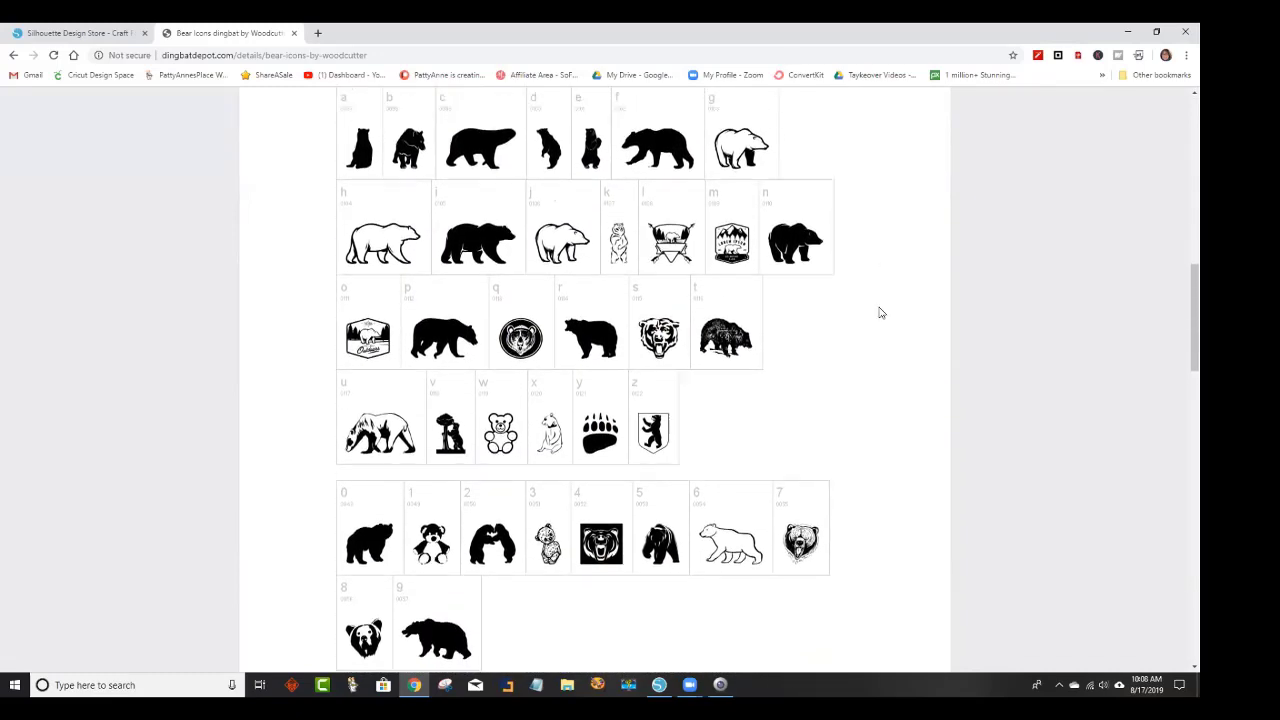
{"action": "scroll", "coordinate": [879, 312], "scroll_direction": "up", "scroll_amount": 2}
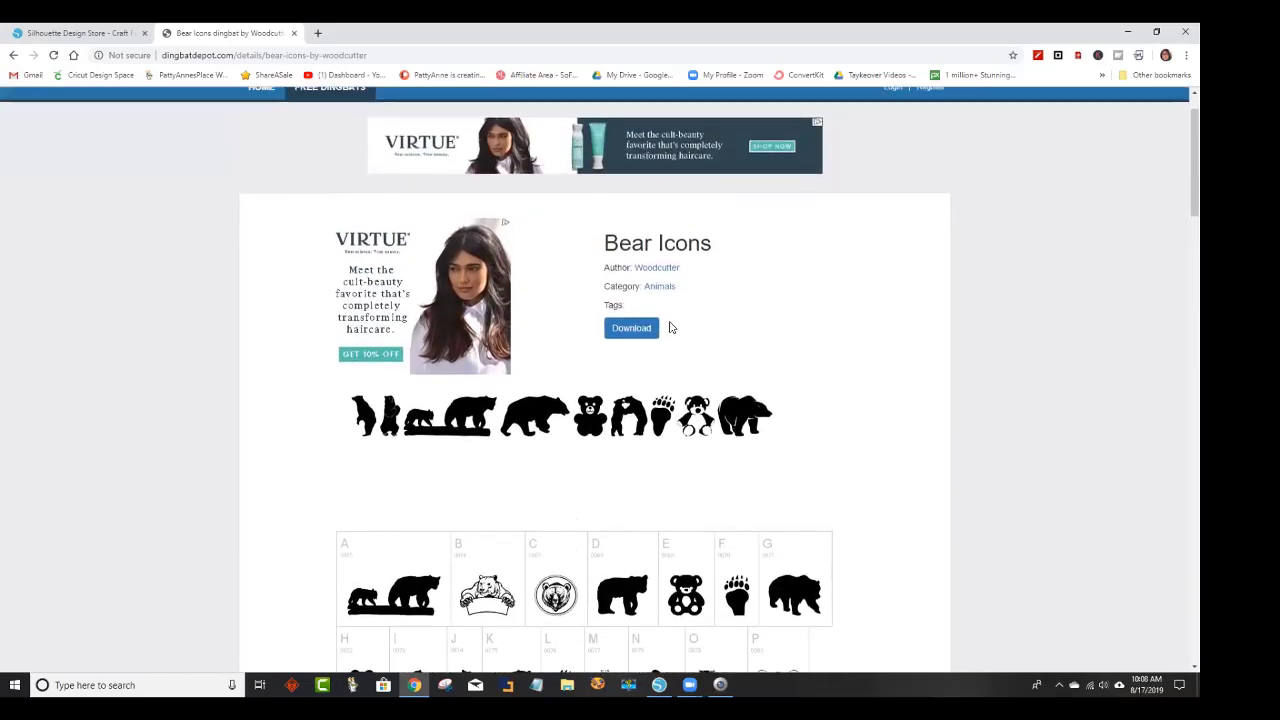
Download the Bear Icons font and open the downloaded zip archive.
{"action": "left_click", "coordinate": [643, 332]}
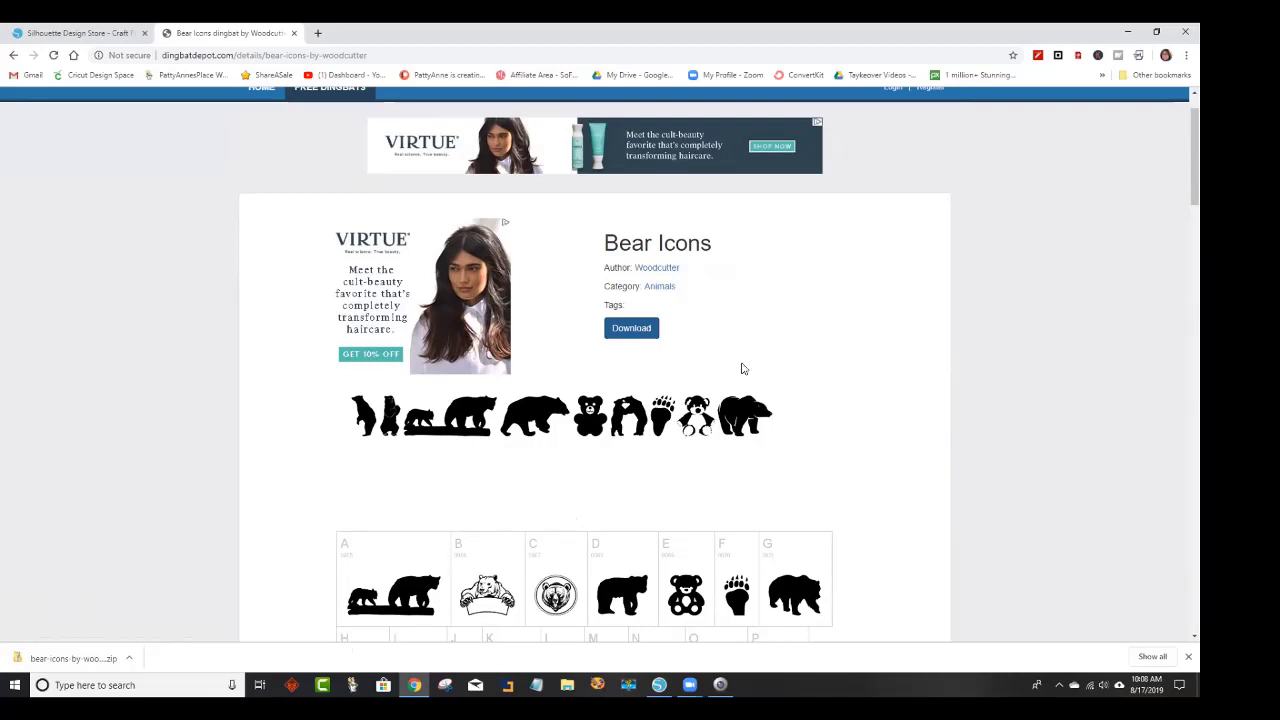
{"action": "scroll", "coordinate": [741, 369], "scroll_direction": "down", "scroll_amount": 1}
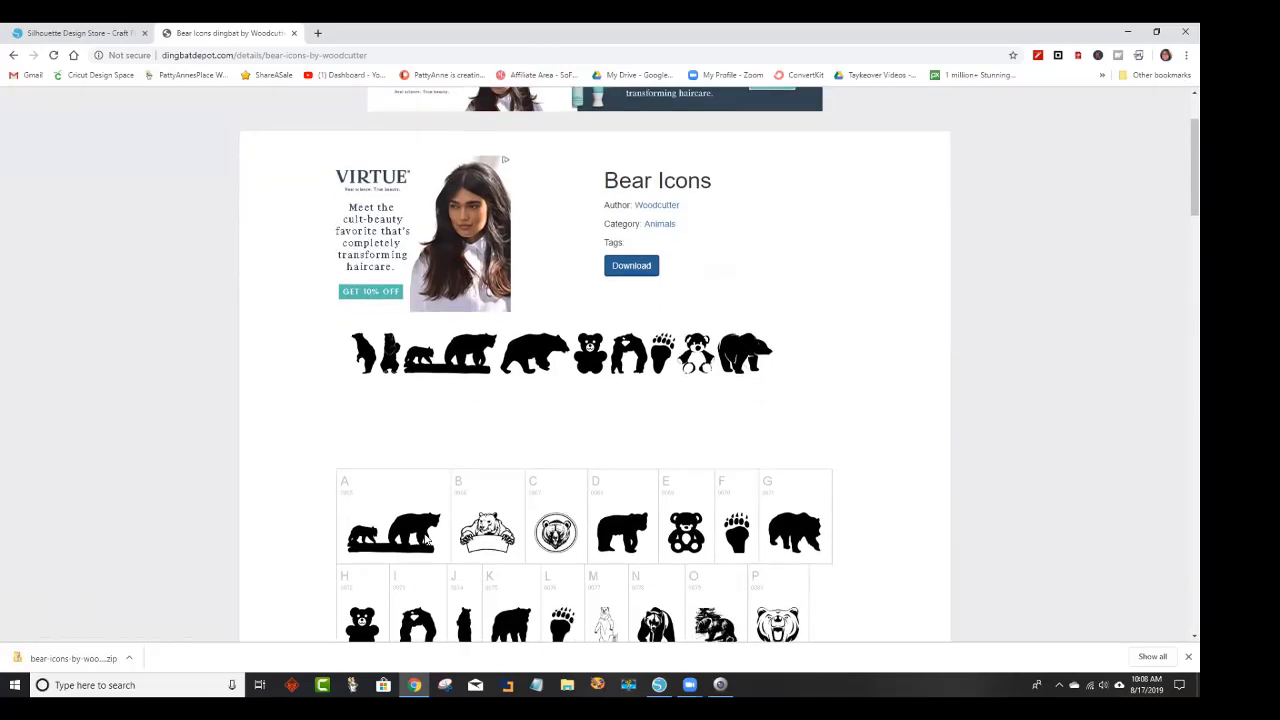
{"action": "left_click", "coordinate": [130, 660]}
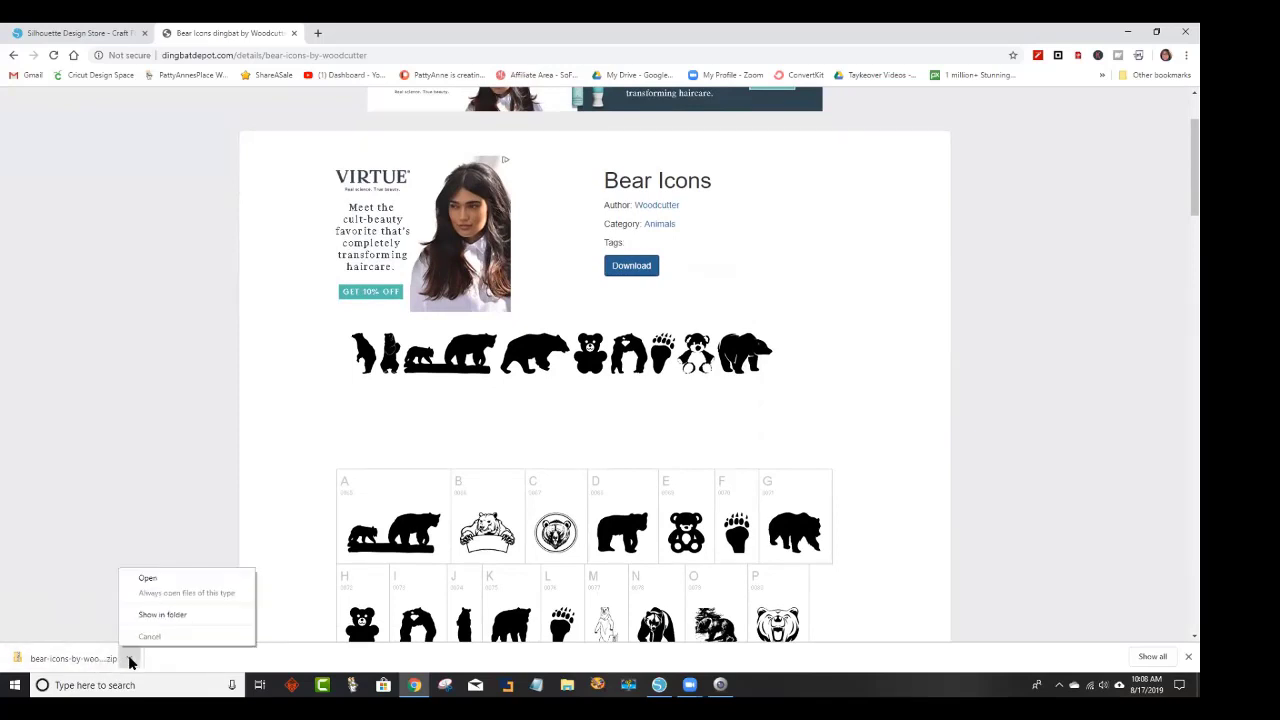
{"action": "left_click", "coordinate": [148, 579]}
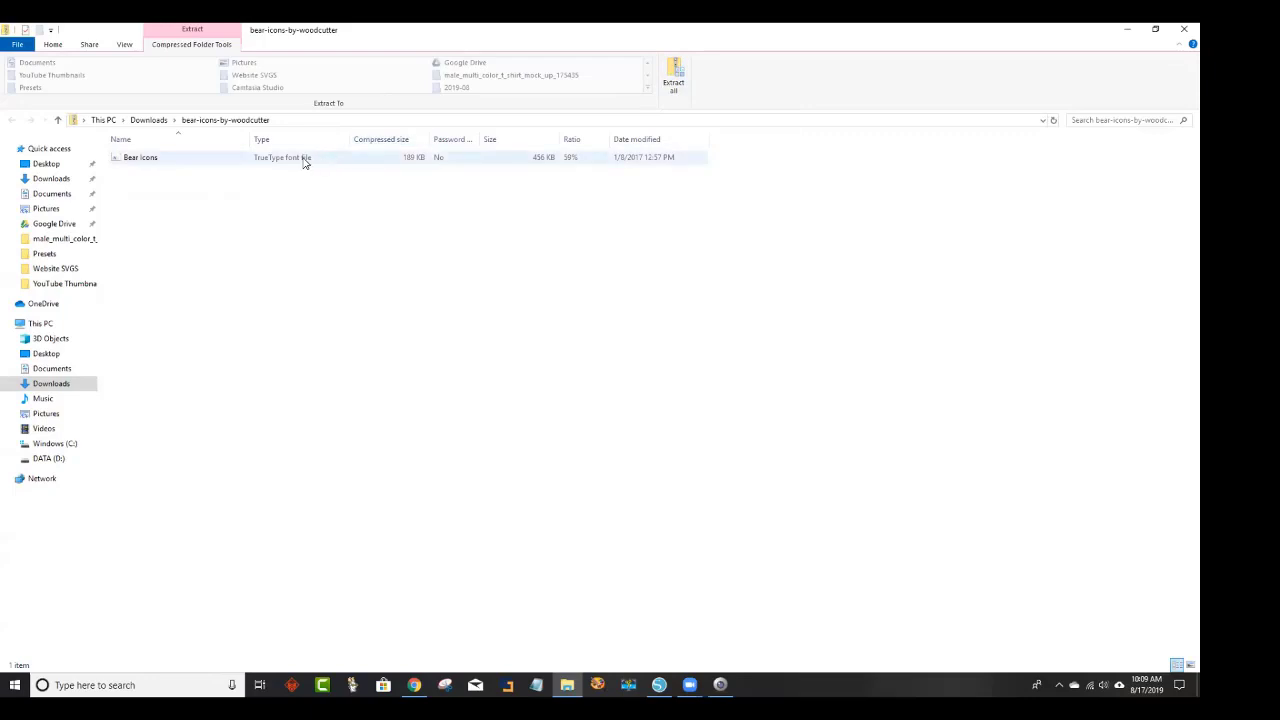
Extract the archive to the suggested bear-icons-by-woodcutter folder in Downloads, showing the extracted files when complete.
{"action": "left_click", "coordinate": [676, 78]}
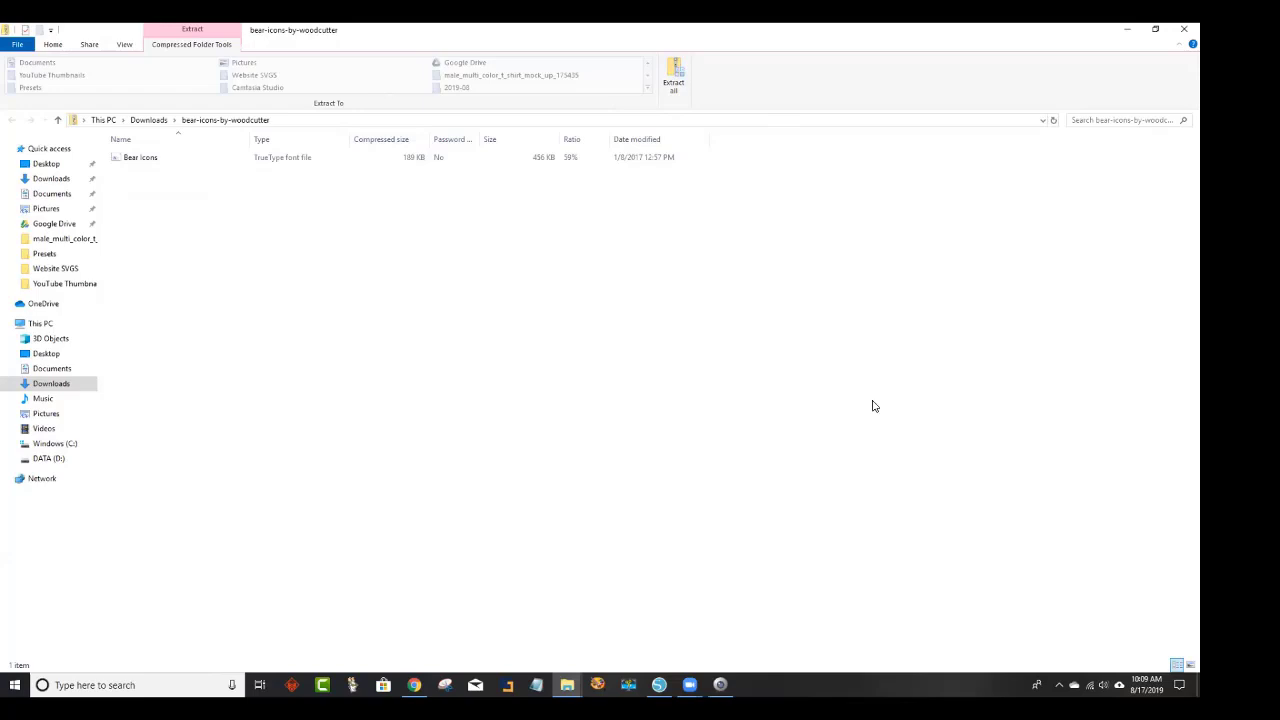
{"action": "left_click", "coordinate": [676, 80]}
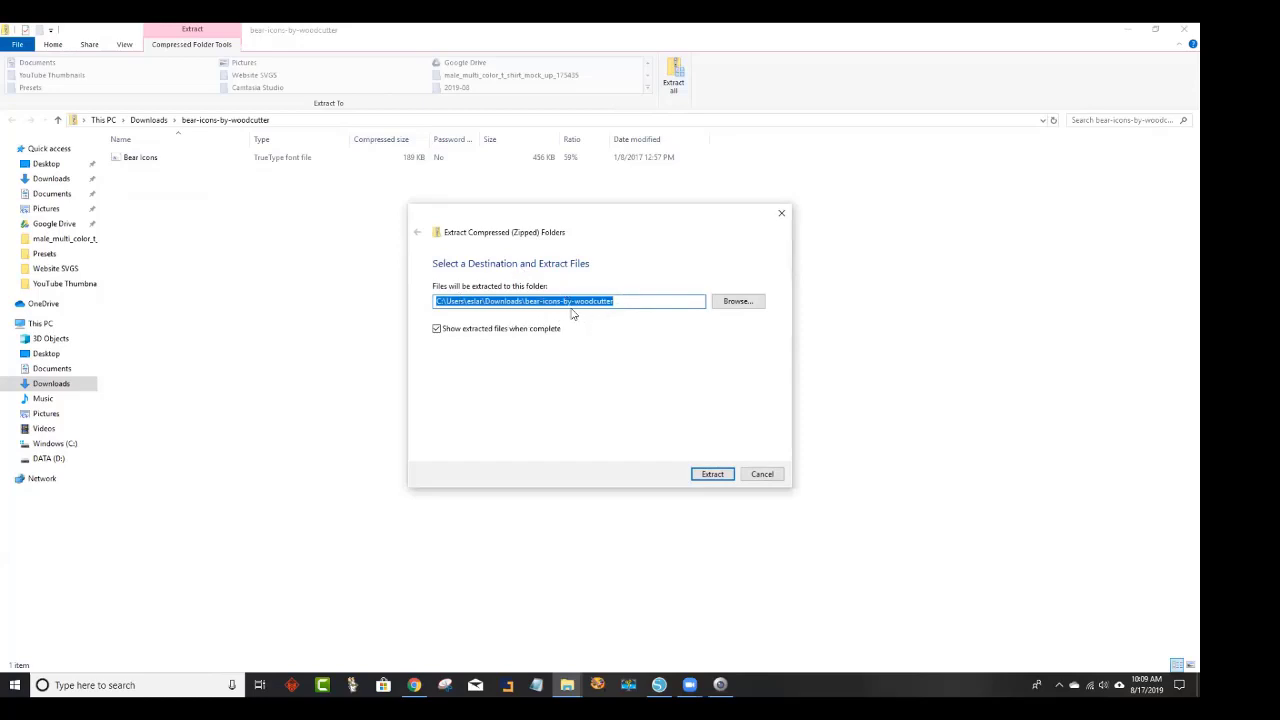
{"action": "left_click", "coordinate": [714, 474]}
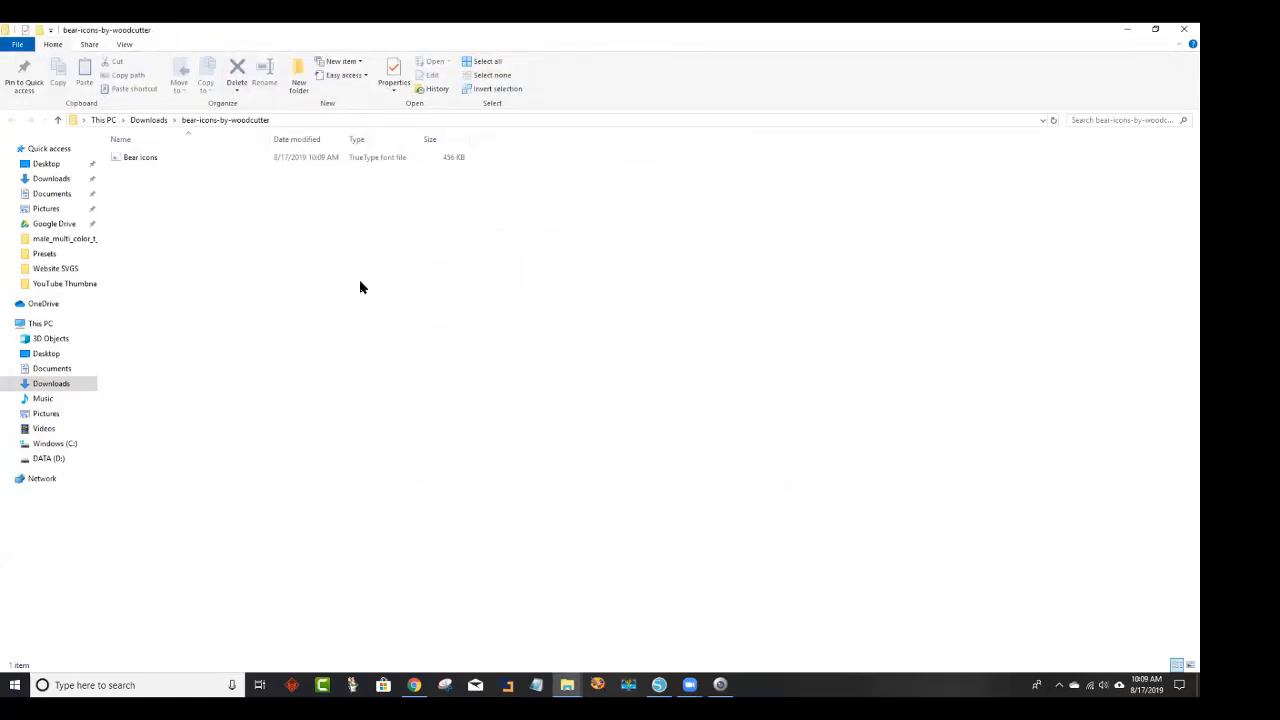
Install the extracted Bear Icons TrueType font, then close the font preview and both folder windows.
{"action": "double_click", "coordinate": [320, 163]}
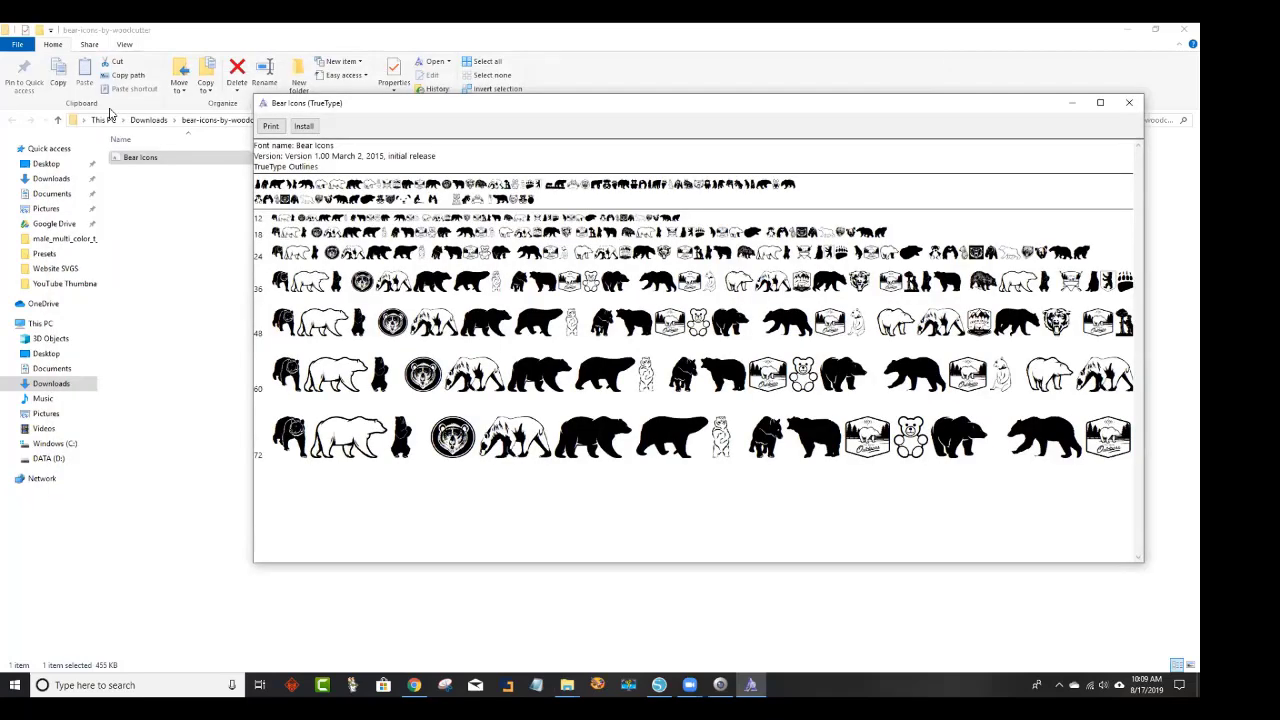
{"action": "left_click", "coordinate": [304, 127]}
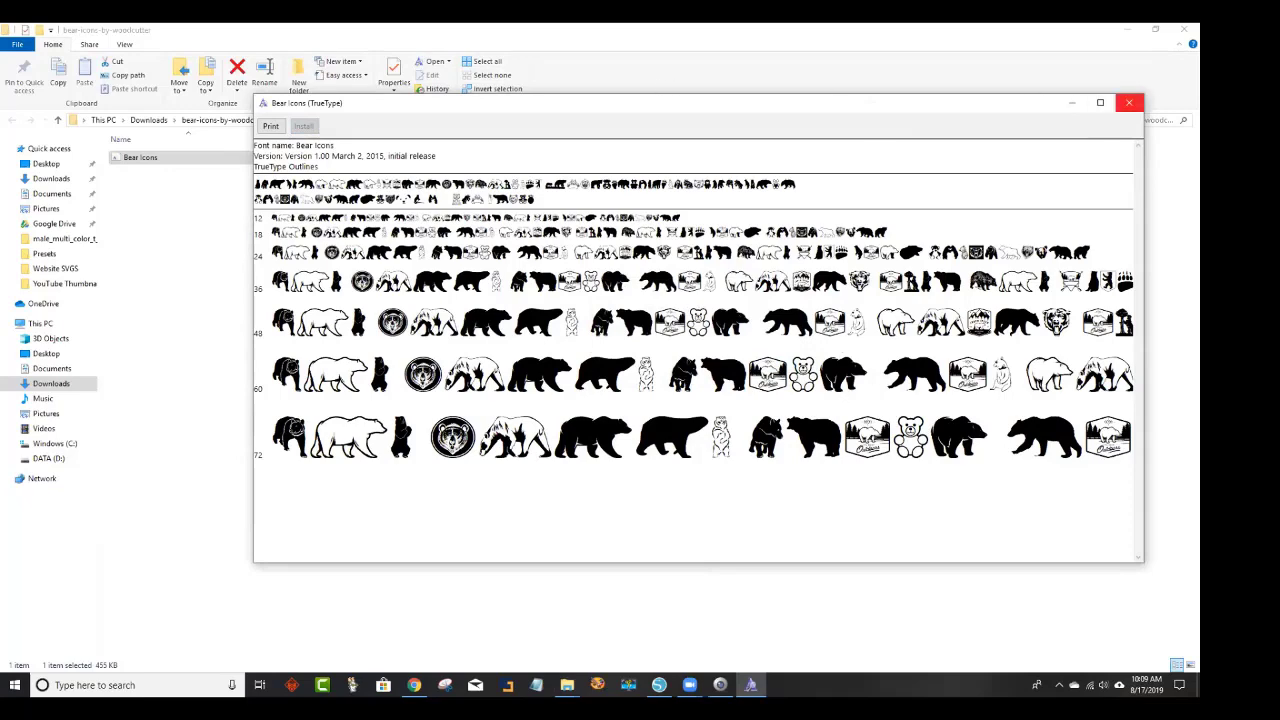
{"action": "left_click", "coordinate": [1129, 103]}
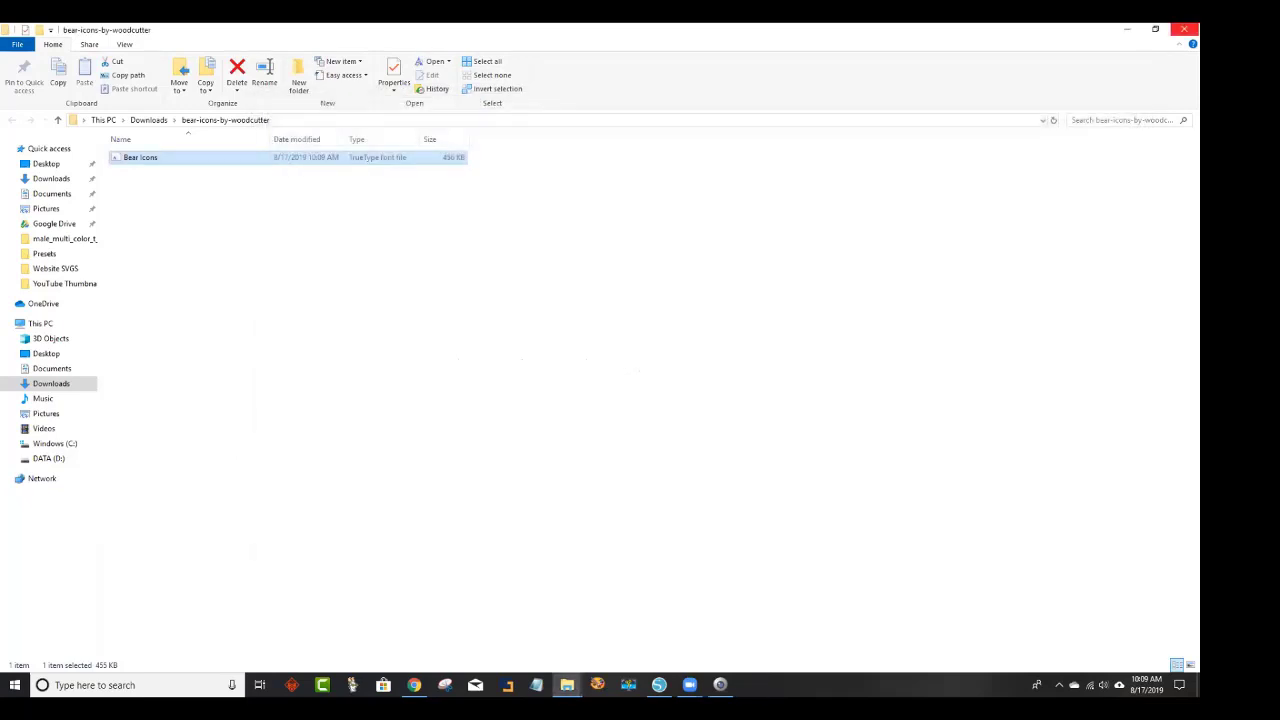
{"action": "left_click", "coordinate": [1185, 31]}
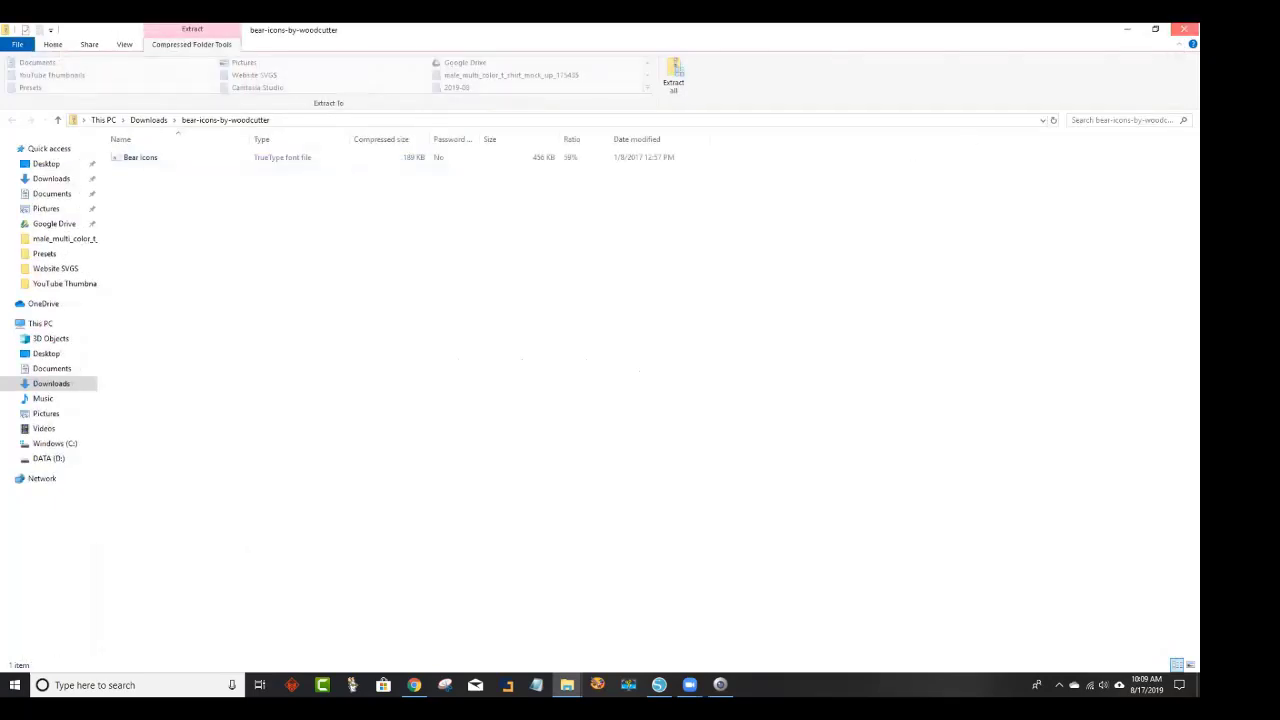
{"action": "left_click", "coordinate": [1185, 29]}
{"action": "left_click", "coordinate": [781, 214]}
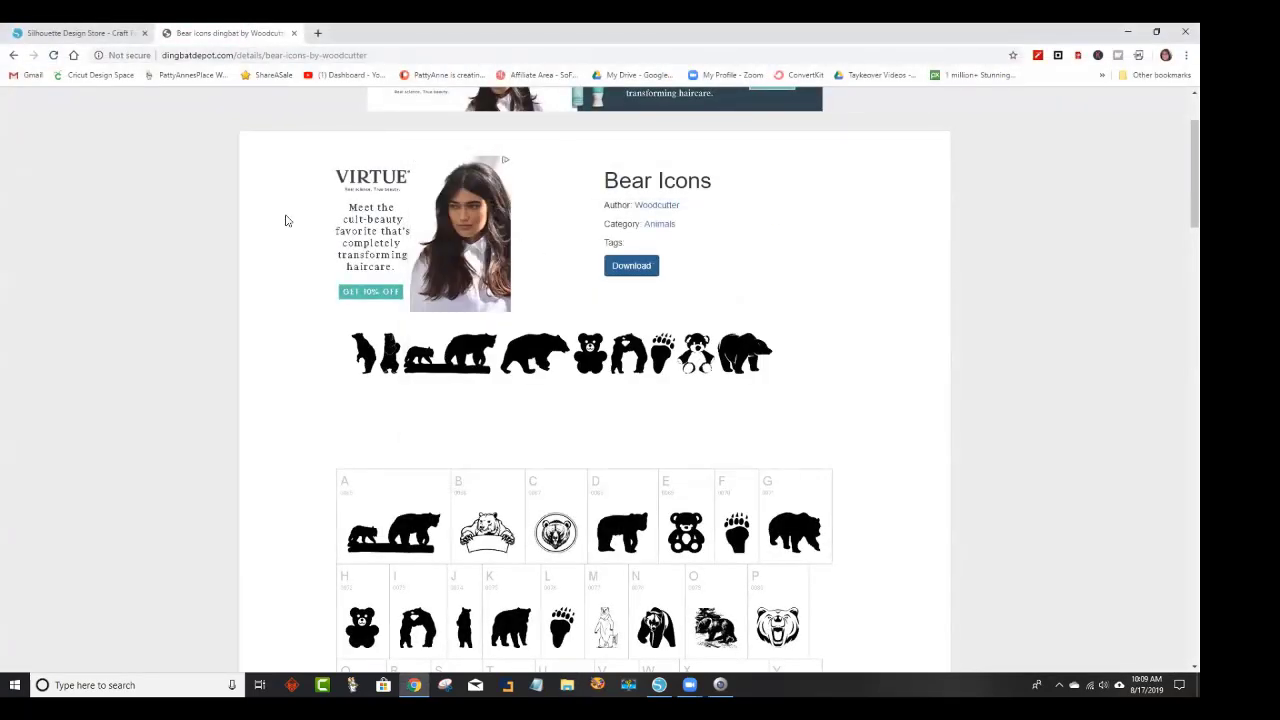
Return to the Animals category and examine the dingbat fonts on page 3 for usable shapes.
{"action": "left_click", "coordinate": [15, 57]}
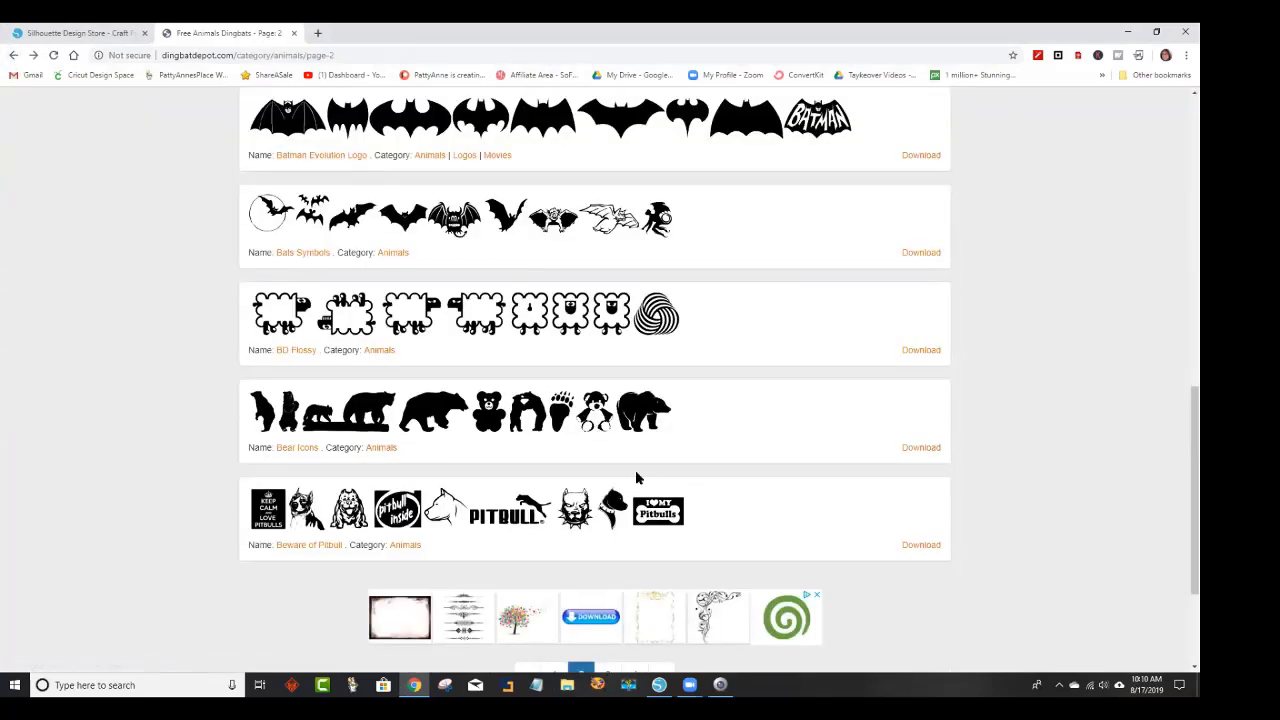
{"action": "scroll", "coordinate": [778, 453], "scroll_direction": "down", "scroll_amount": 1}
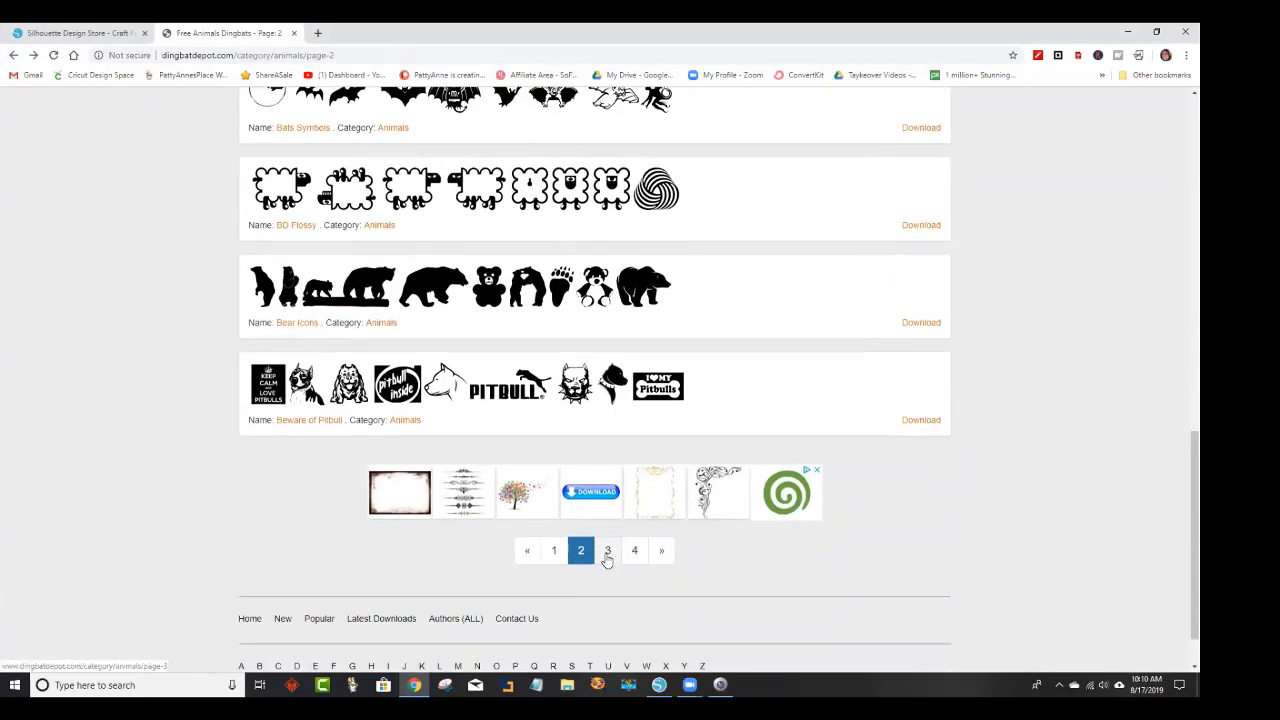
{"action": "left_click", "coordinate": [606, 558]}
{"action": "scroll", "coordinate": [635, 551], "scroll_direction": "down", "scroll_amount": 2}
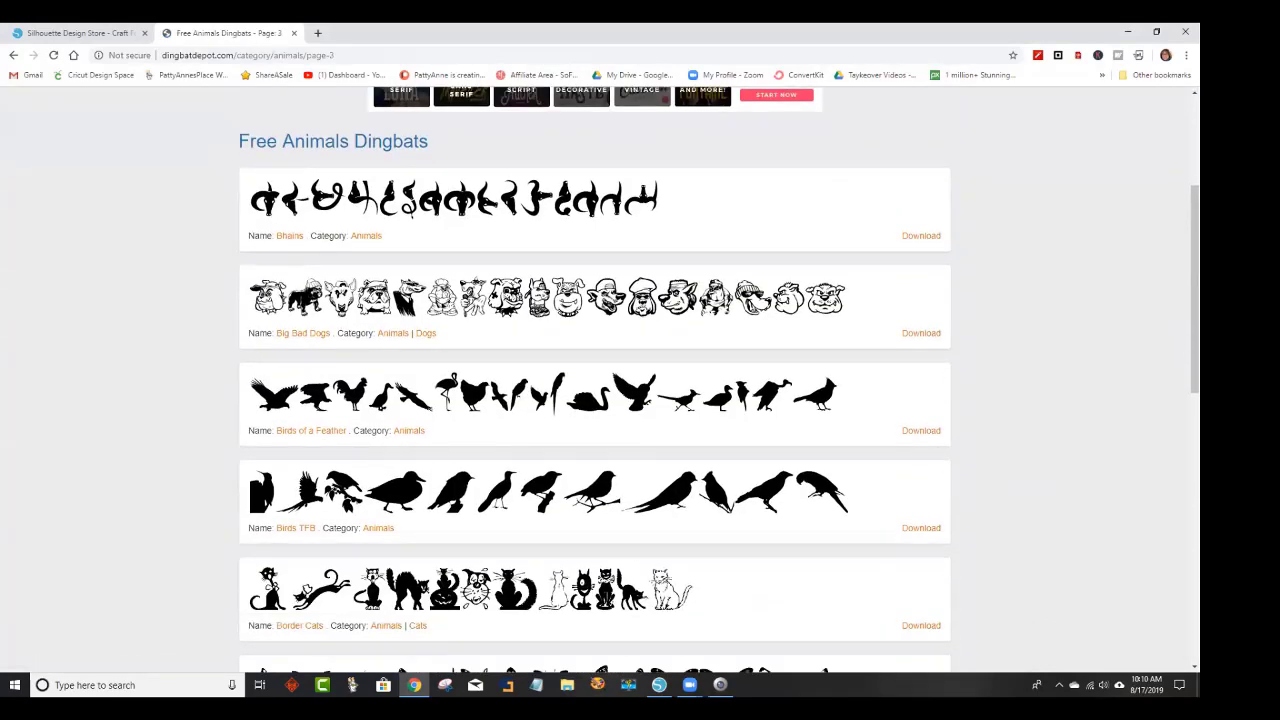
{"action": "scroll", "coordinate": [848, 313], "scroll_direction": "down", "scroll_amount": 2}
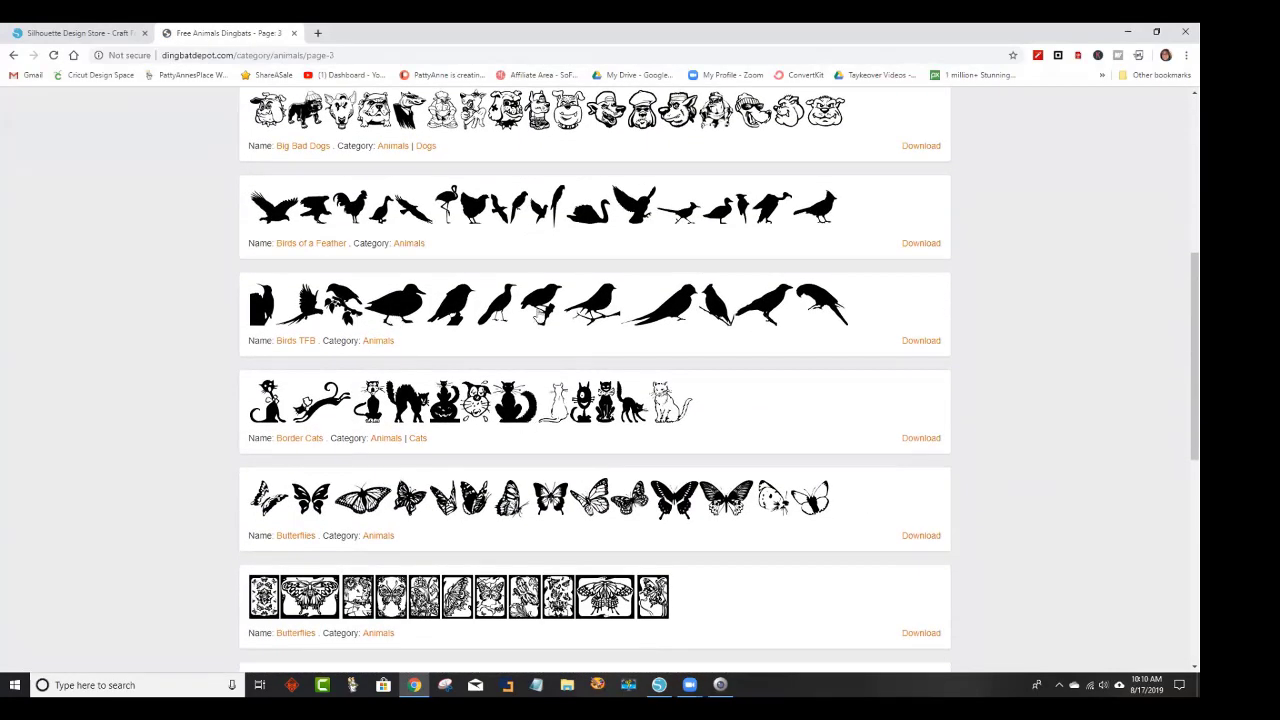
{"action": "scroll", "coordinate": [848, 313], "scroll_direction": "down", "scroll_amount": 2}
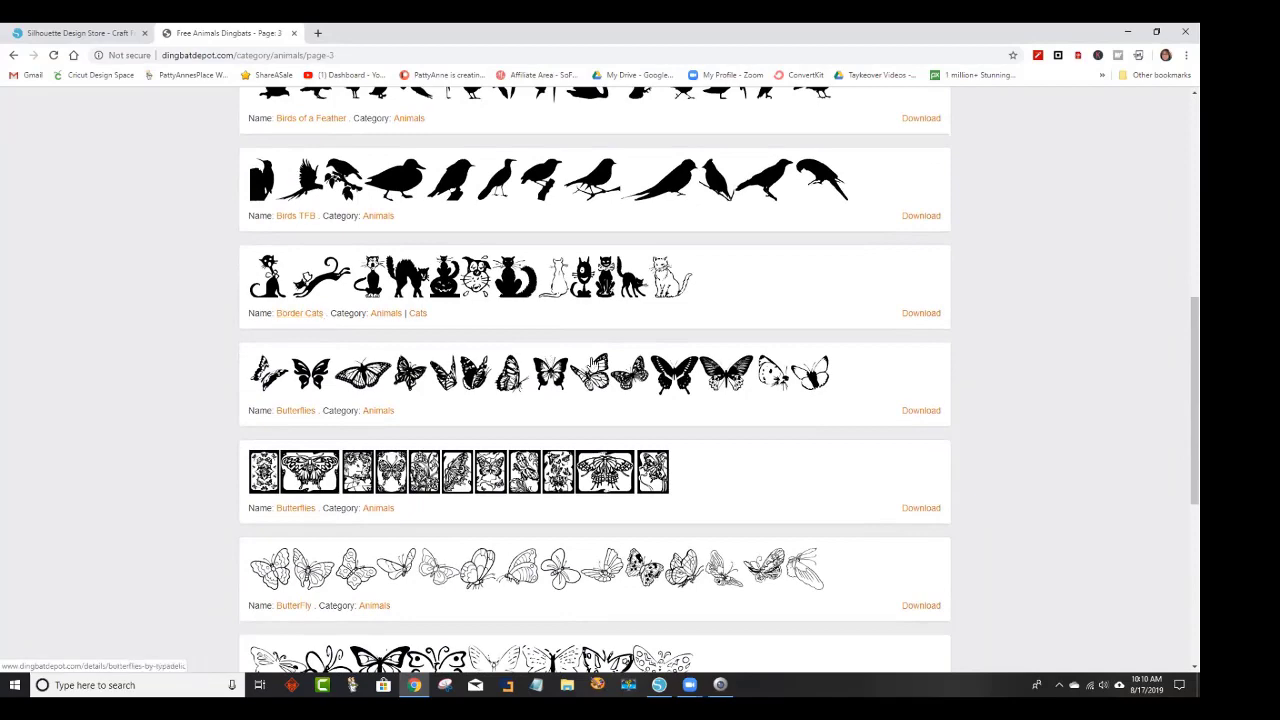
{"action": "scroll", "coordinate": [894, 360], "scroll_direction": "down", "scroll_amount": 3}
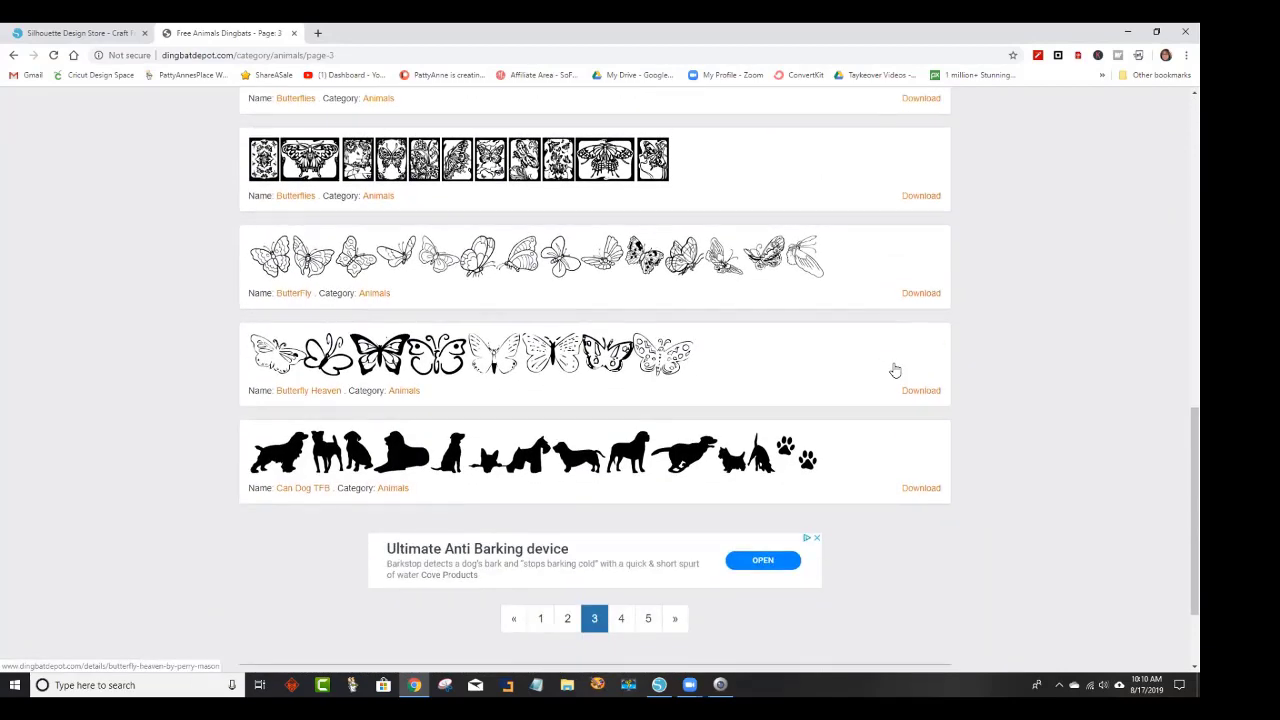
{"action": "scroll", "coordinate": [895, 371], "scroll_direction": "up", "scroll_amount": 3}
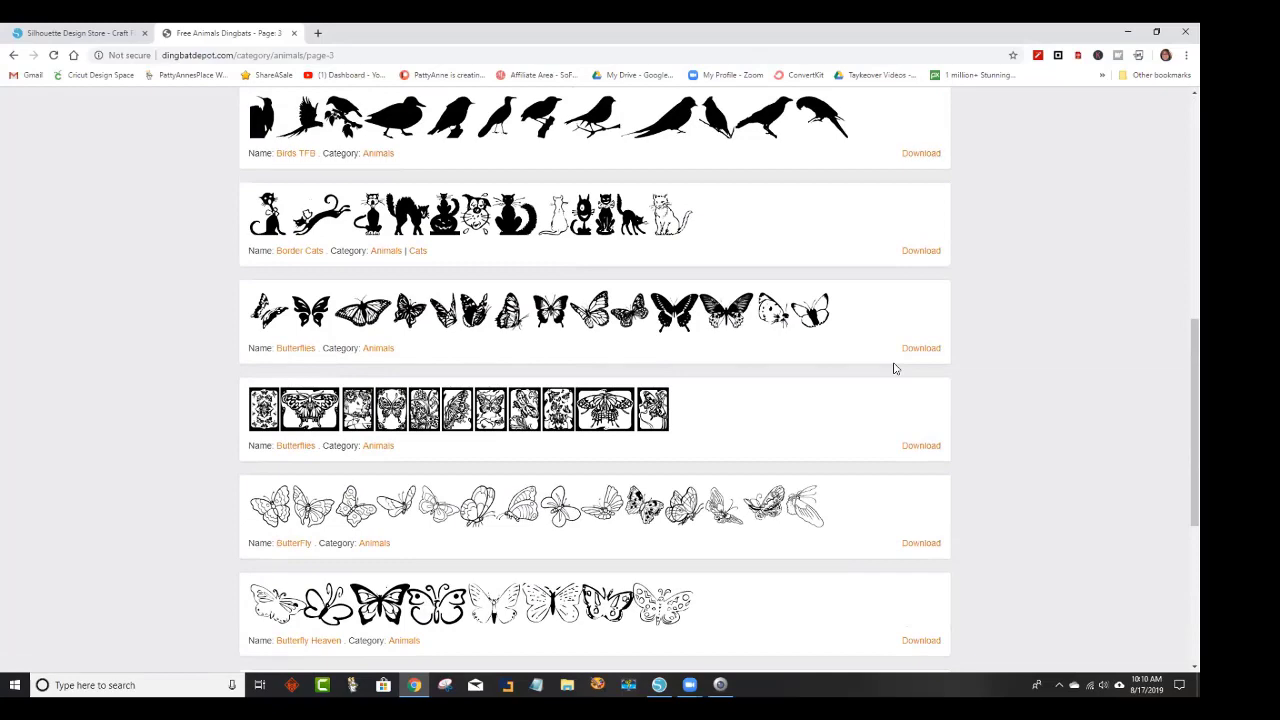
{"action": "scroll", "coordinate": [895, 369], "scroll_direction": "up", "scroll_amount": 5}
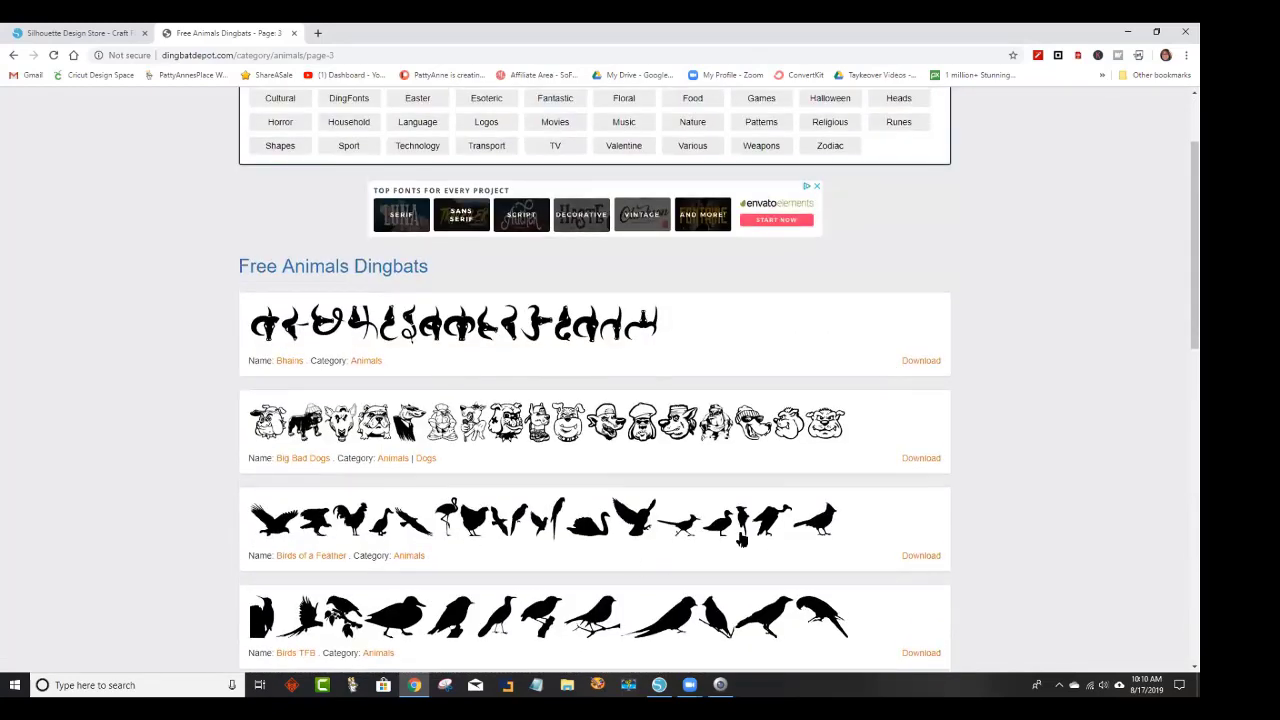
Look over the Sport category and the first page of the Logos category for cut-out shapes.
{"action": "scroll", "coordinate": [855, 595], "scroll_direction": "up", "scroll_amount": 1}
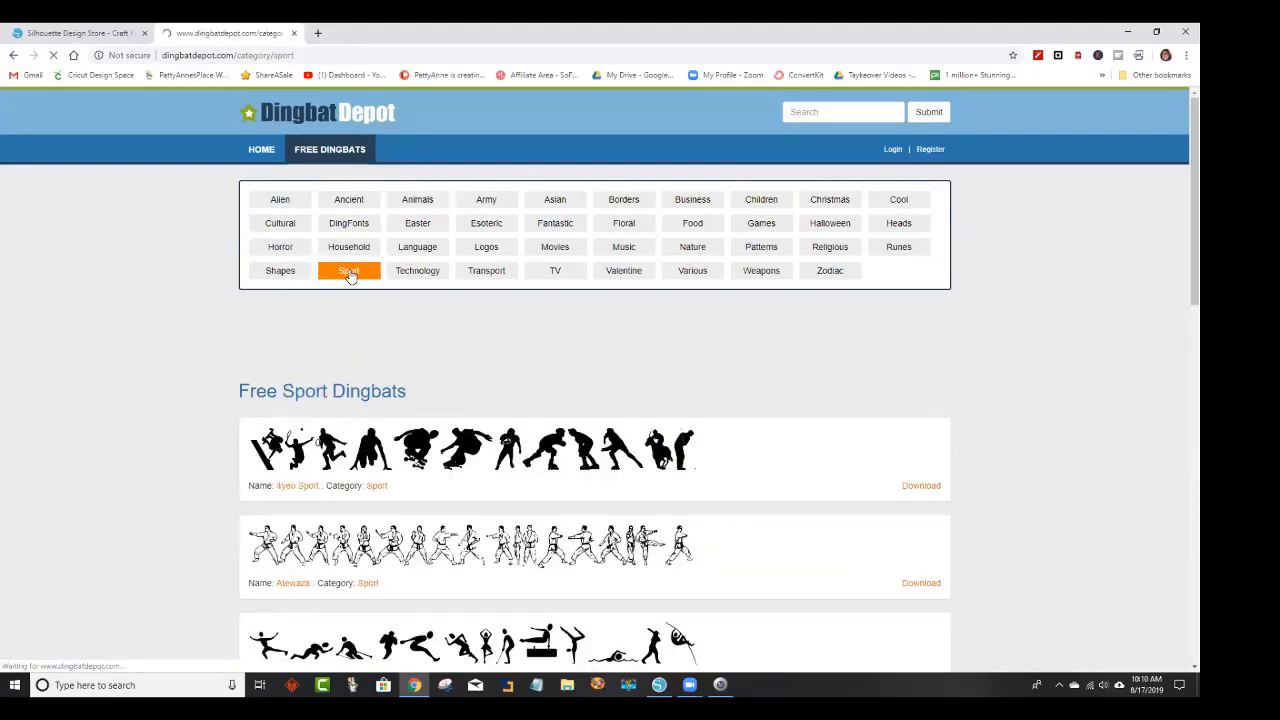
{"action": "scroll", "coordinate": [968, 468], "scroll_direction": "down", "scroll_amount": 1}
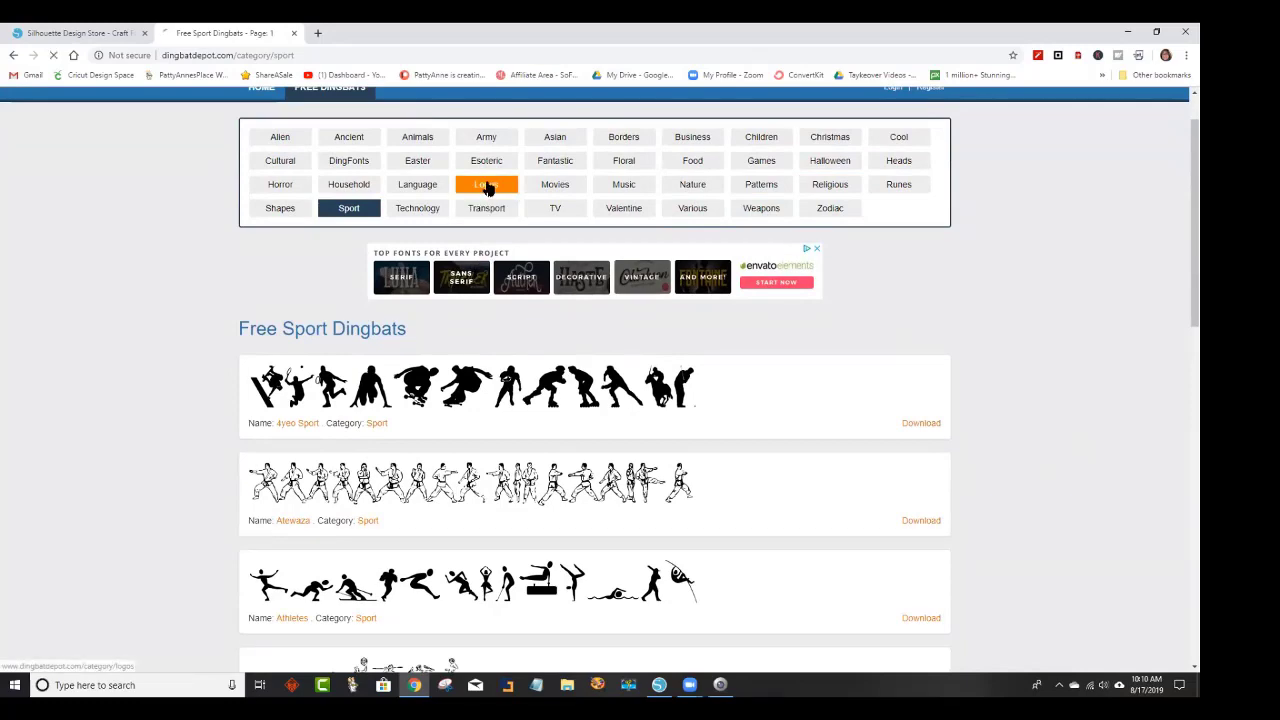
{"action": "scroll", "coordinate": [600, 380], "scroll_direction": "down", "scroll_amount": 2}
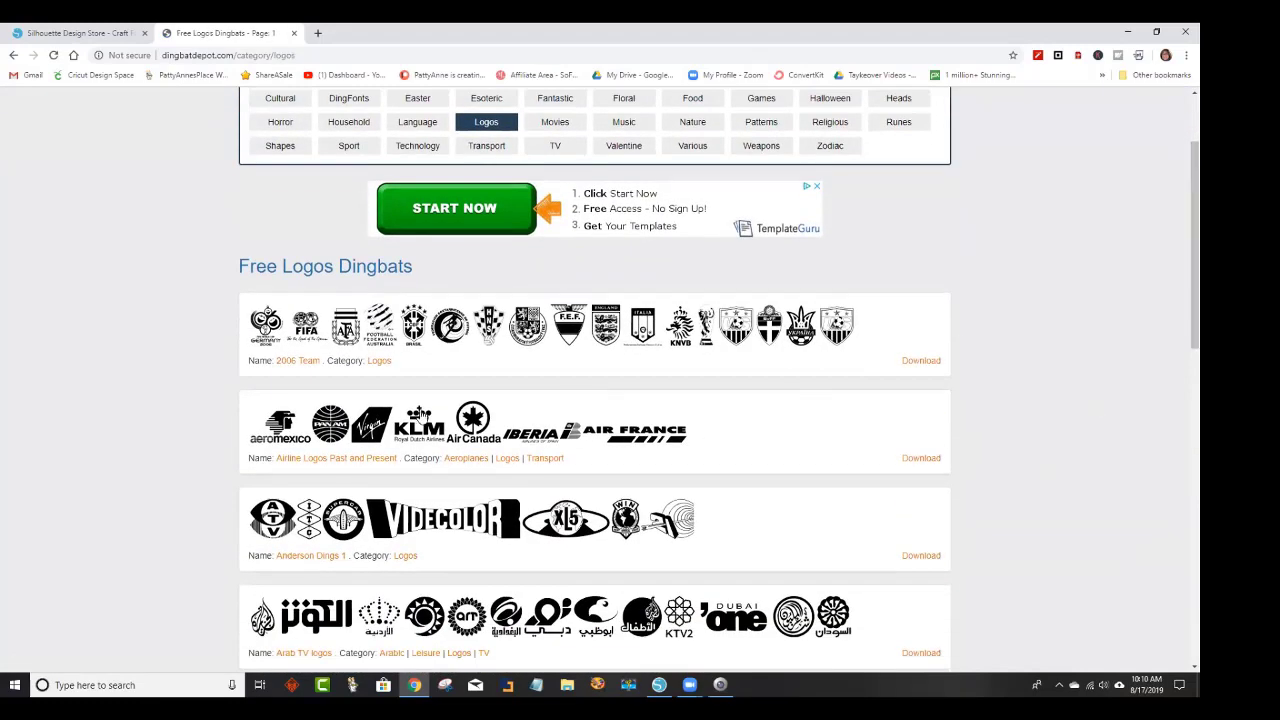
{"action": "scroll", "coordinate": [905, 420], "scroll_direction": "down", "scroll_amount": 2}
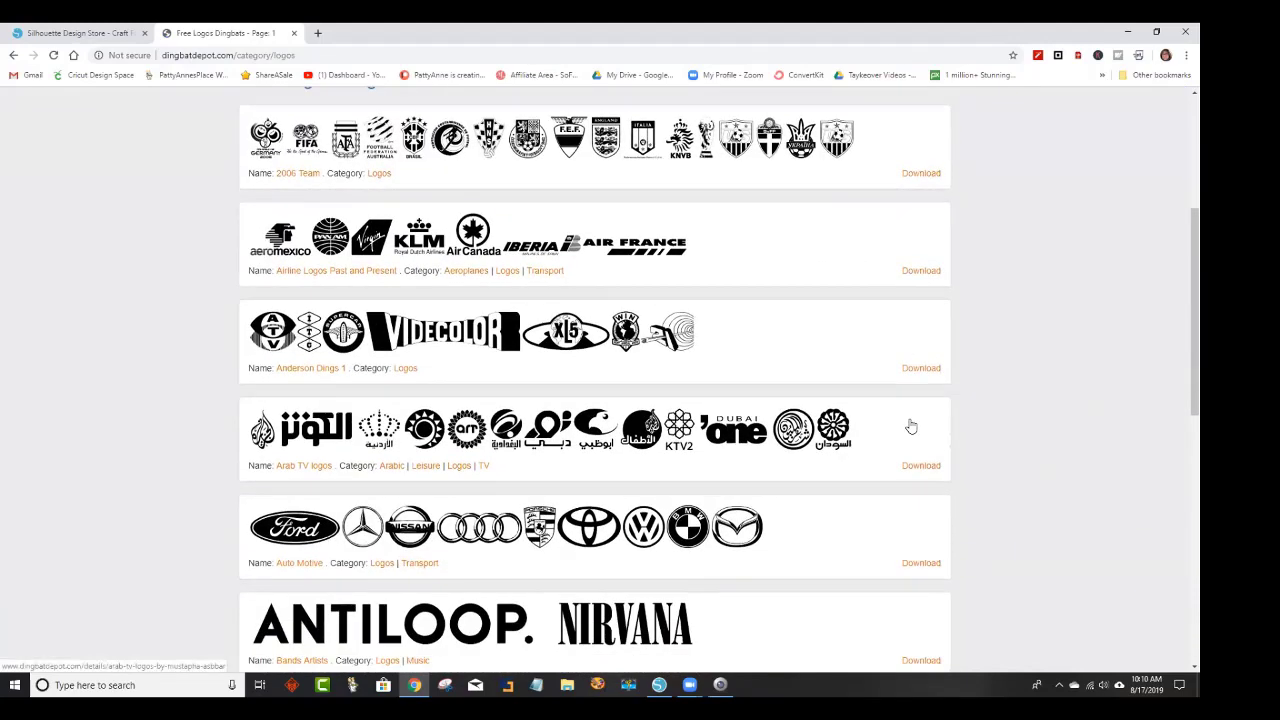
{"action": "scroll", "coordinate": [911, 427], "scroll_direction": "down", "scroll_amount": 2}
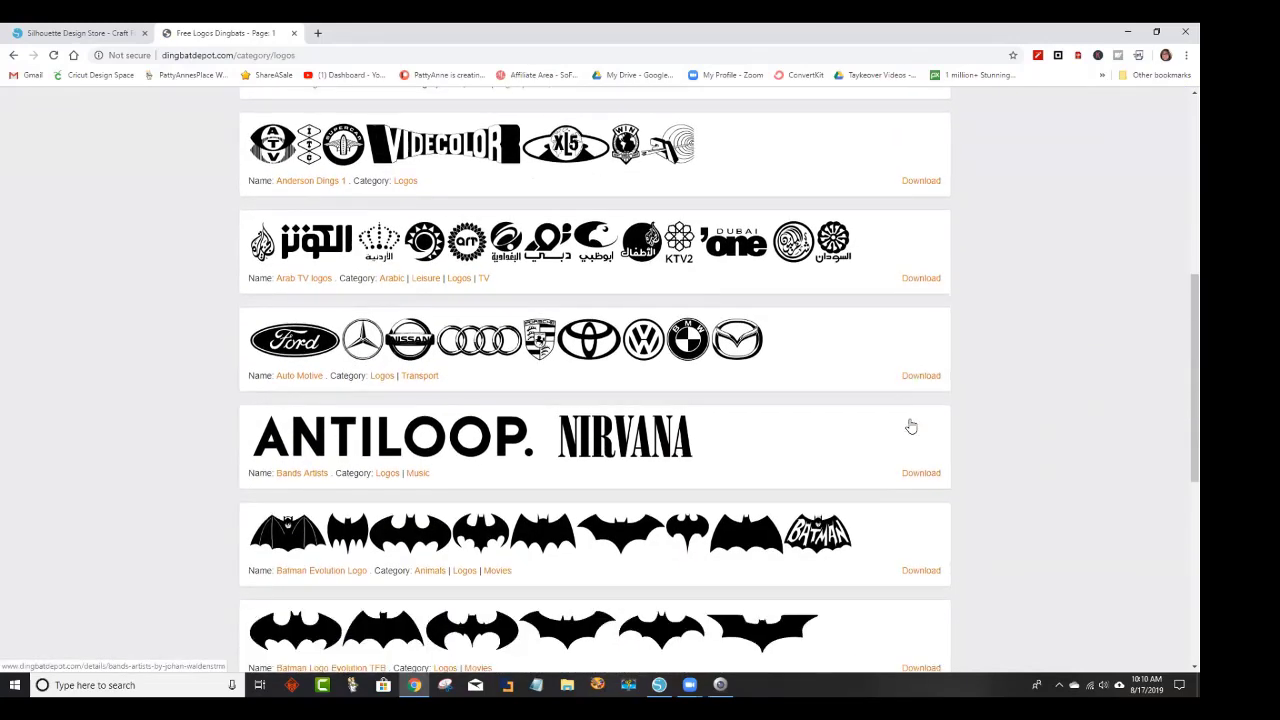
{"action": "scroll", "coordinate": [911, 427], "scroll_direction": "down", "scroll_amount": 4}
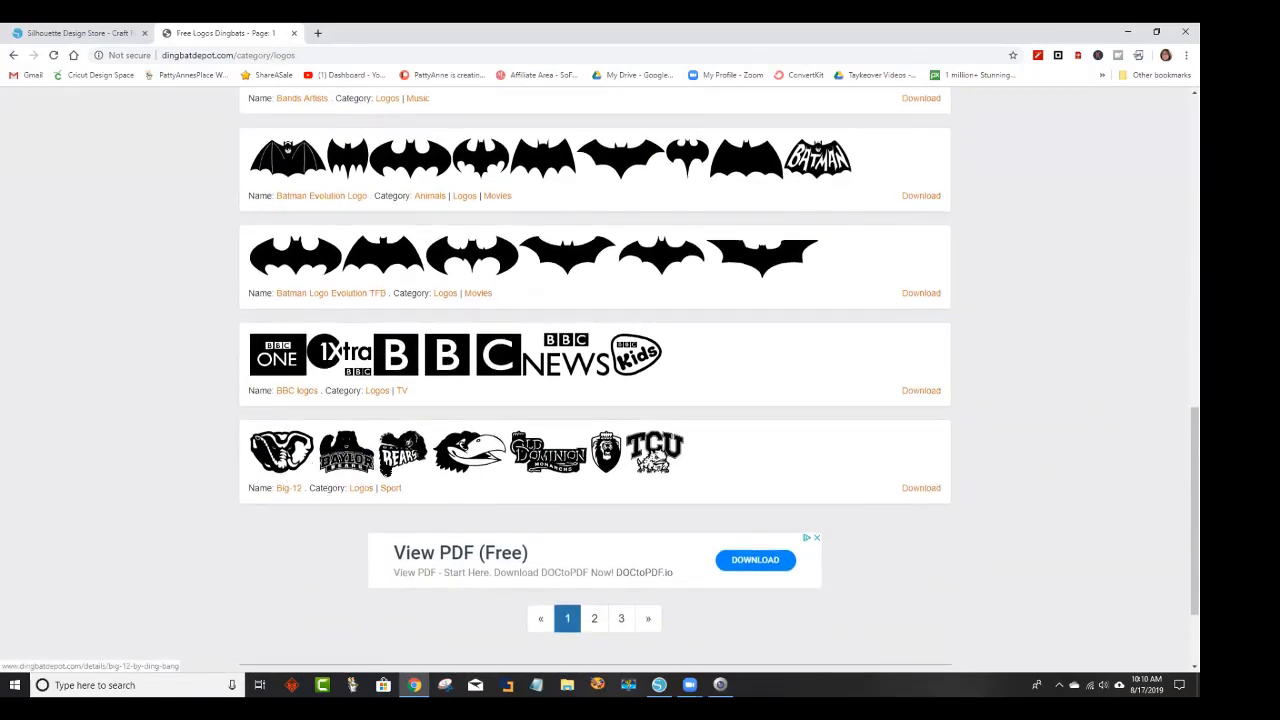
Open the Big-12 dingbat font's details and look over its character chart of team logos.
{"action": "left_click", "coordinate": [600, 448]}
{"action": "scroll", "coordinate": [869, 406], "scroll_direction": "down", "scroll_amount": 3}
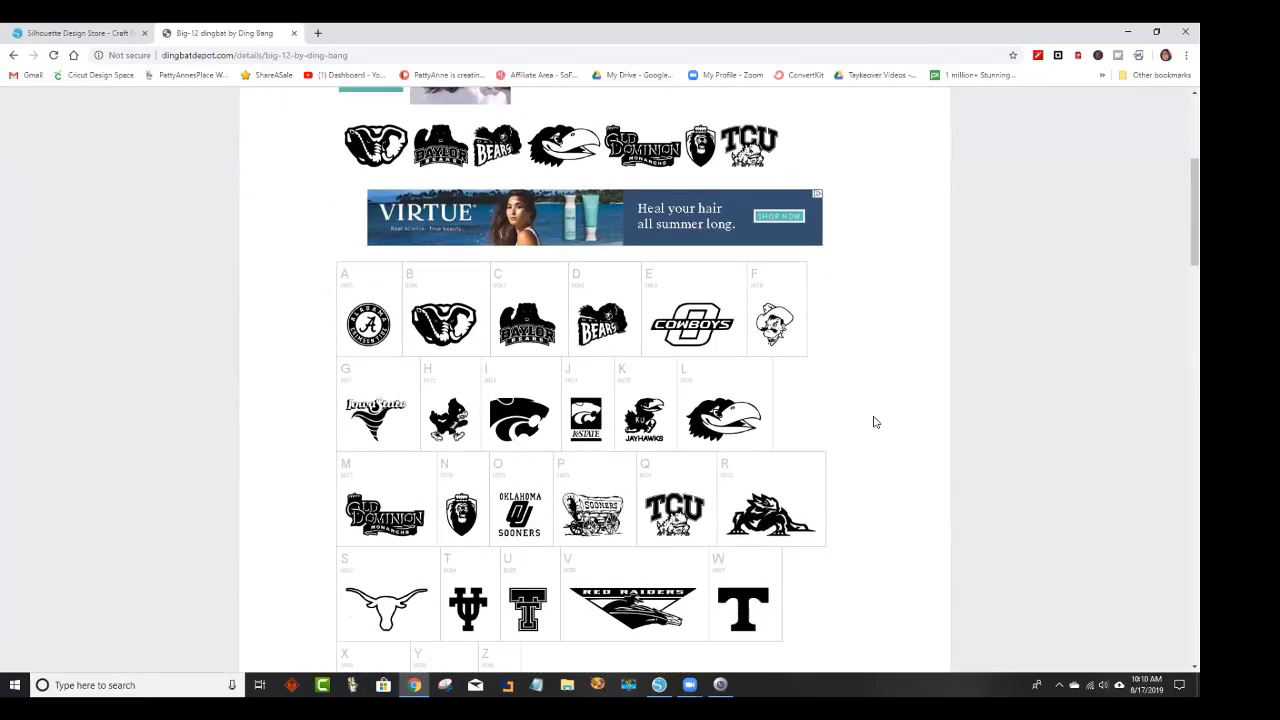
{"action": "scroll", "coordinate": [873, 422], "scroll_direction": "down", "scroll_amount": 1}
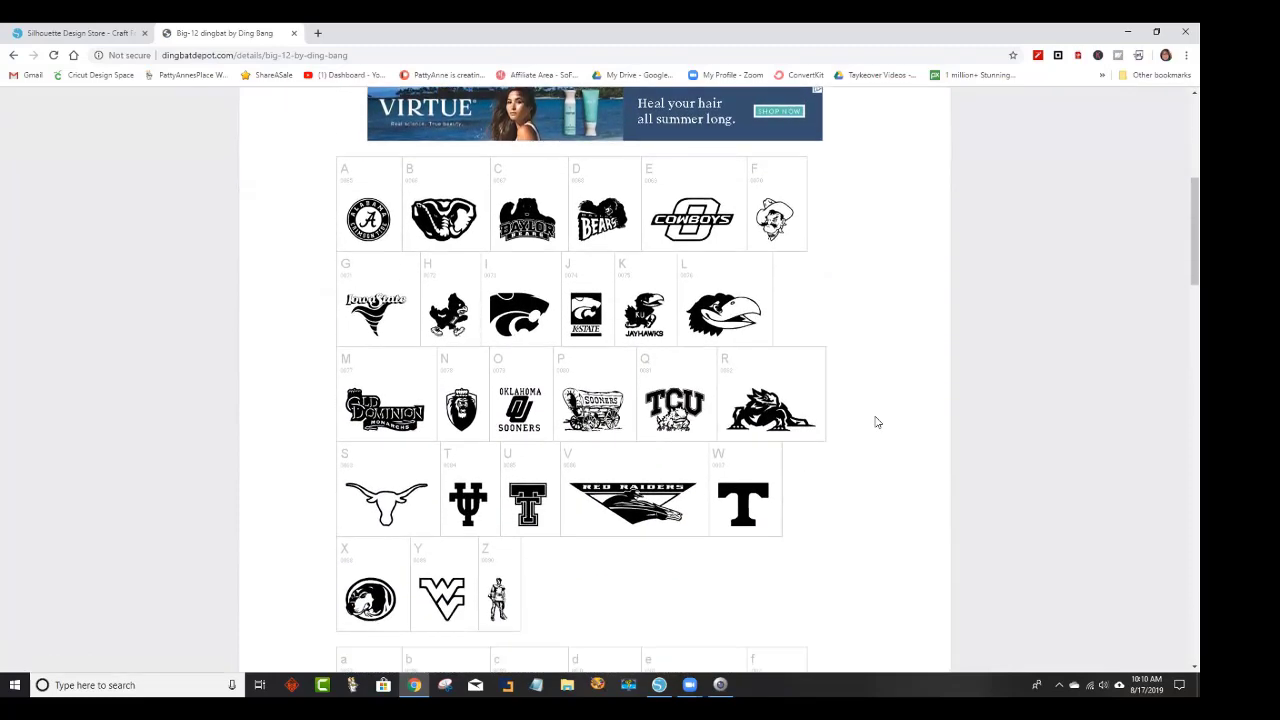
{"action": "scroll", "coordinate": [876, 422], "scroll_direction": "down", "scroll_amount": 1}
Copy the Big-12 character chart image and paste it into the class design in Silhouette Studio.
{"action": "right_click", "coordinate": [366, 222]}
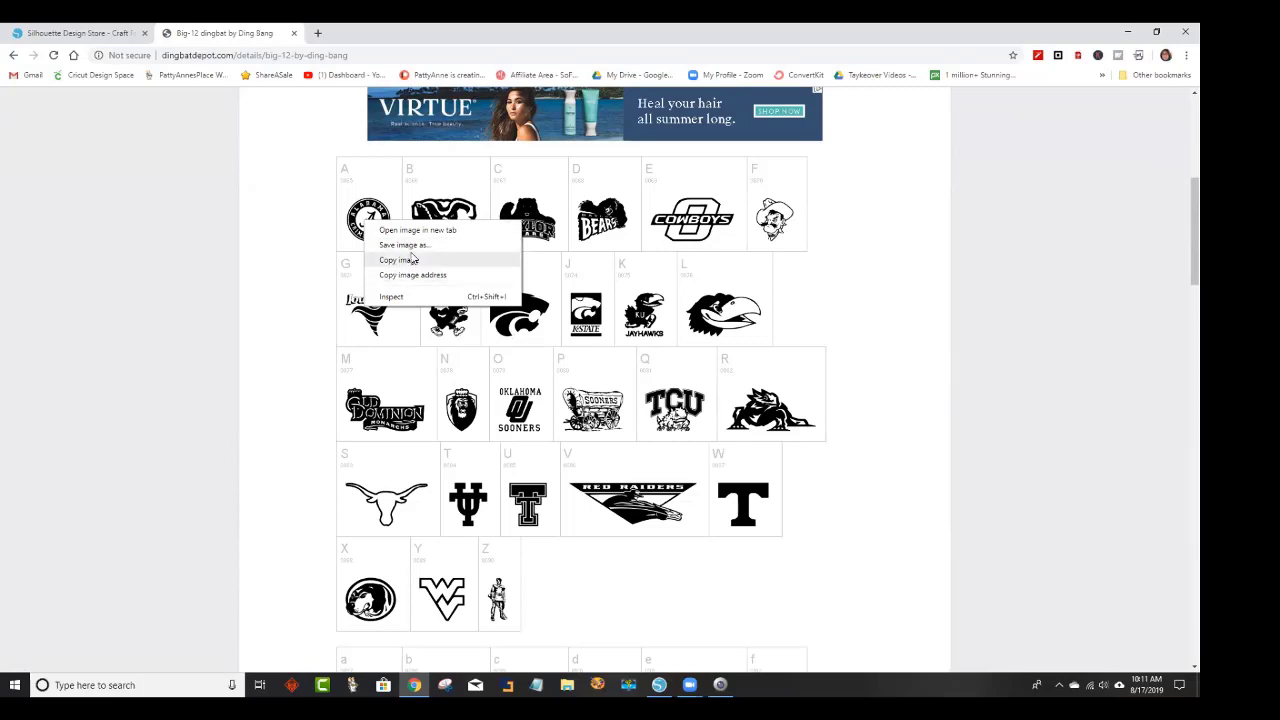
{"action": "left_click", "coordinate": [364, 211]}
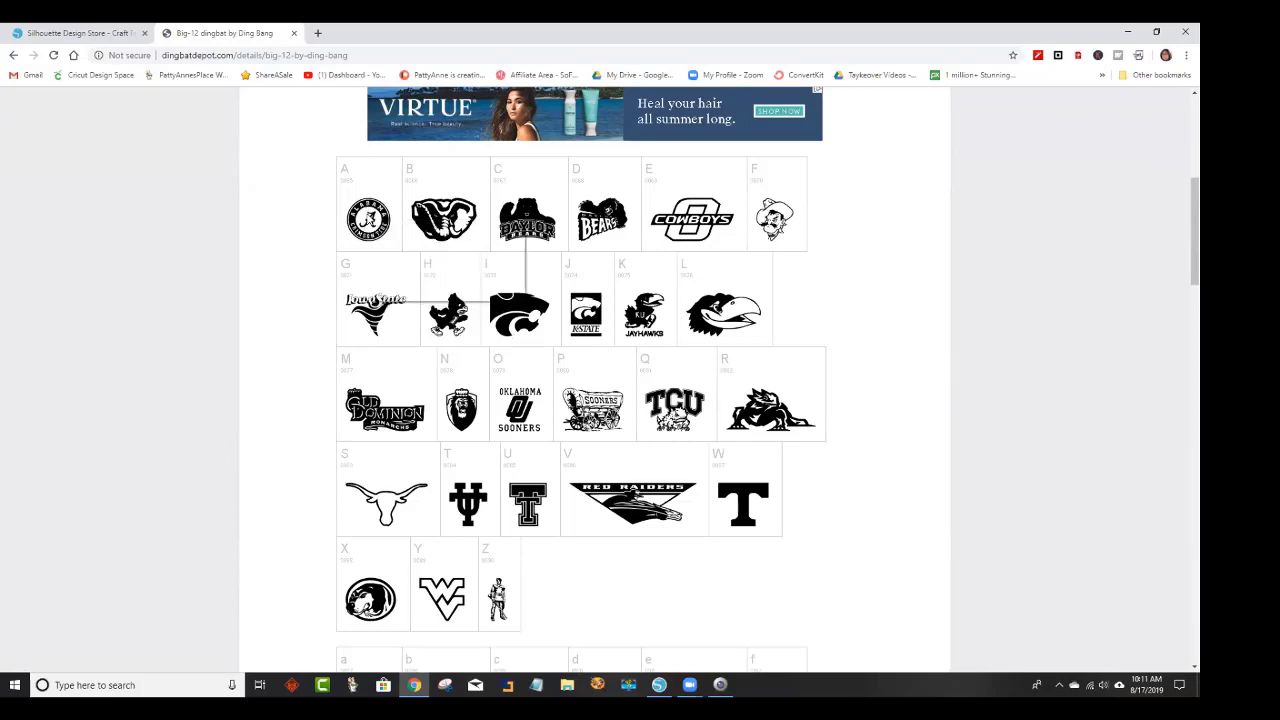
{"action": "right_click", "coordinate": [366, 214]}
{"action": "left_click", "coordinate": [400, 262]}
{"action": "left_click", "coordinate": [659, 685]}
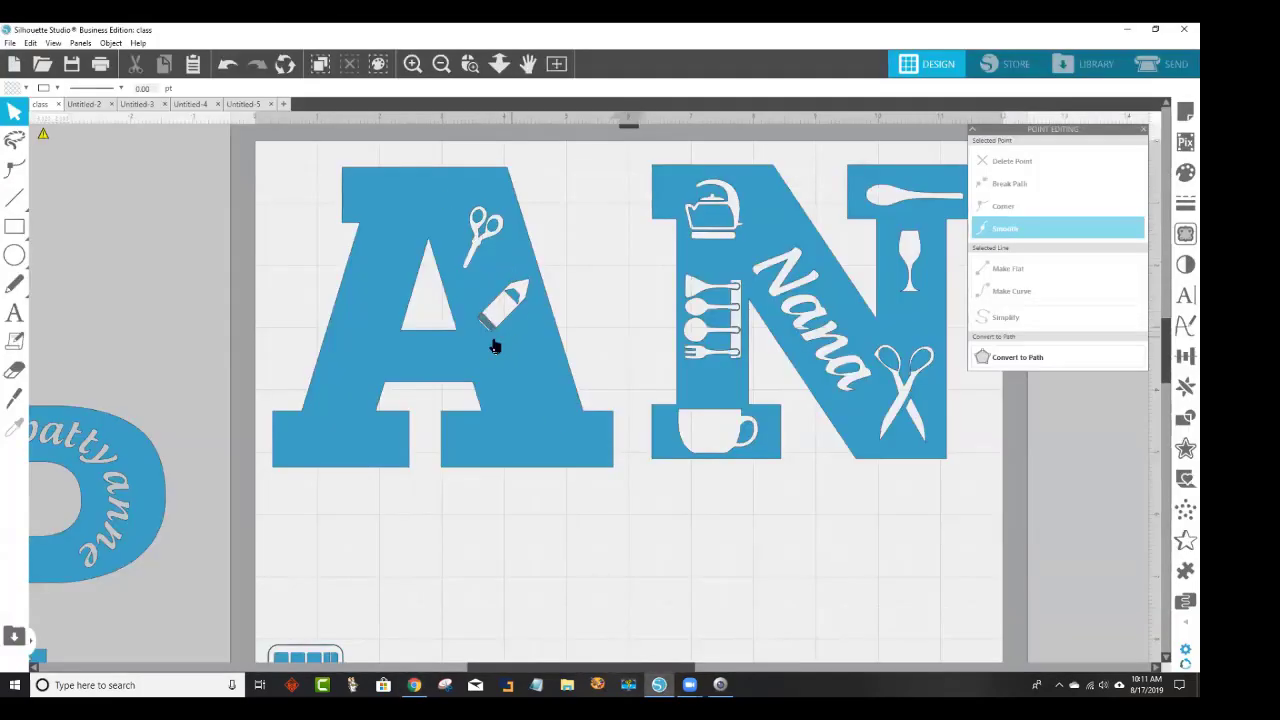
{"action": "right_click", "coordinate": [580, 544]}
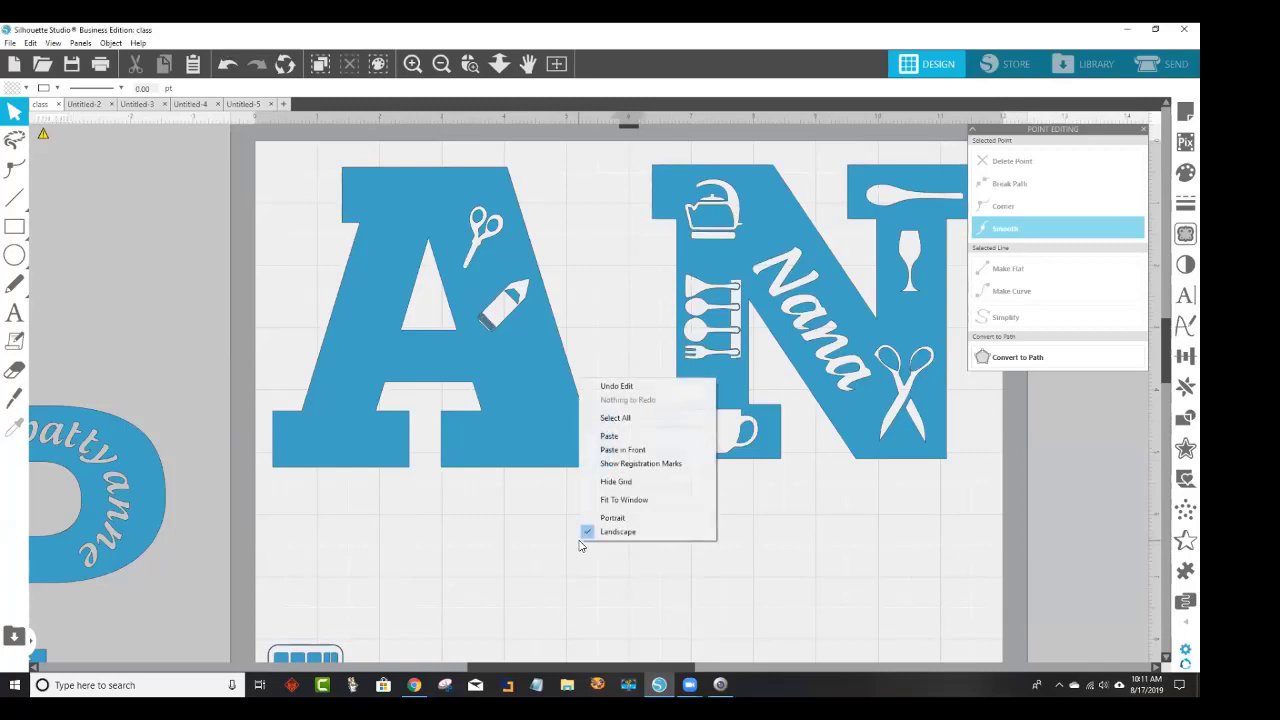
{"action": "left_click", "coordinate": [636, 438]}
Trace the round Alabama logo at letter A of the pasted chart, using the standard Trace style.
{"action": "scroll", "coordinate": [650, 268], "scroll_direction": "up", "scroll_amount": 1}
{"action": "scroll", "coordinate": [656, 271], "scroll_direction": "up", "scroll_amount": 5}
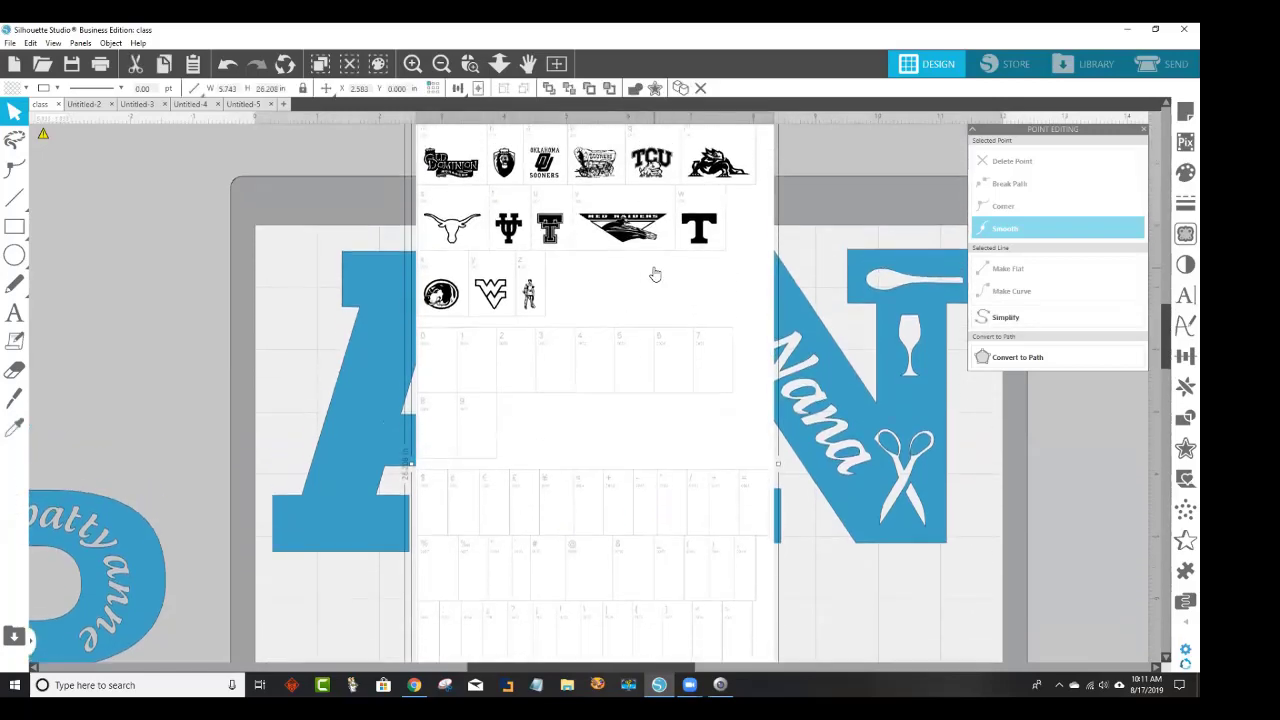
{"action": "scroll", "coordinate": [632, 307], "scroll_direction": "up", "scroll_amount": 4}
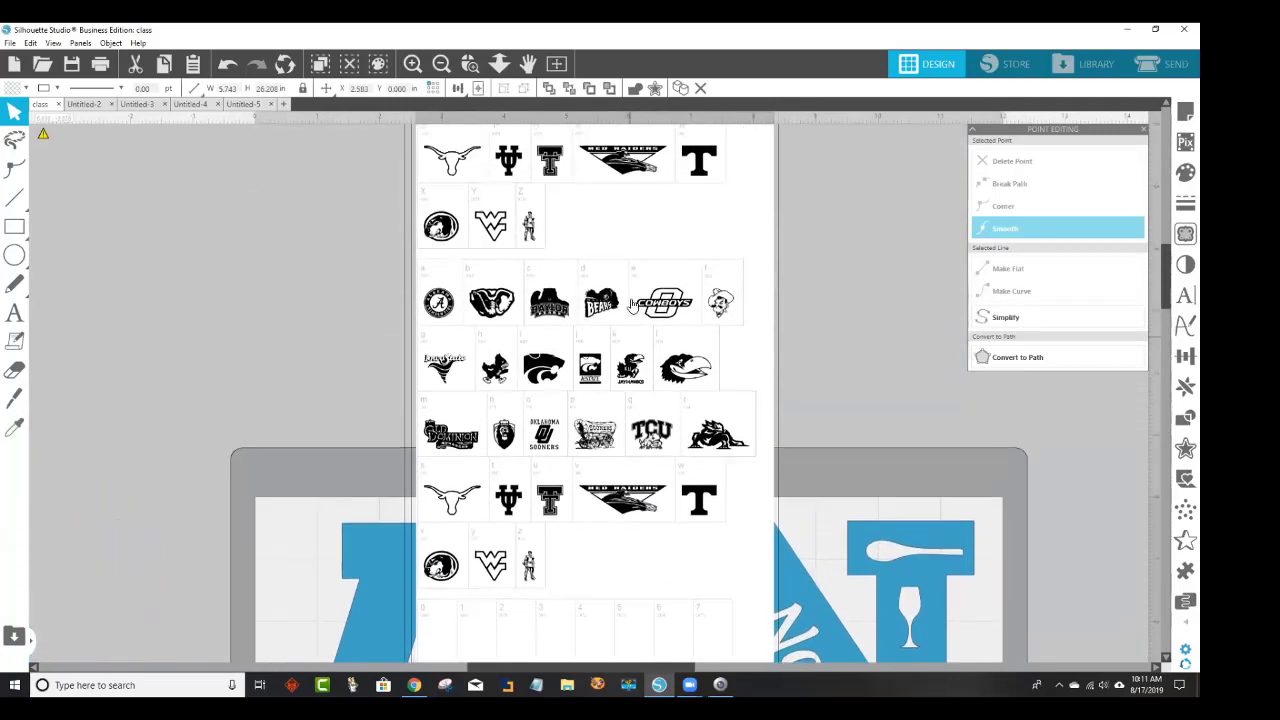
{"action": "scroll", "coordinate": [630, 308], "scroll_direction": "up", "scroll_amount": 3}
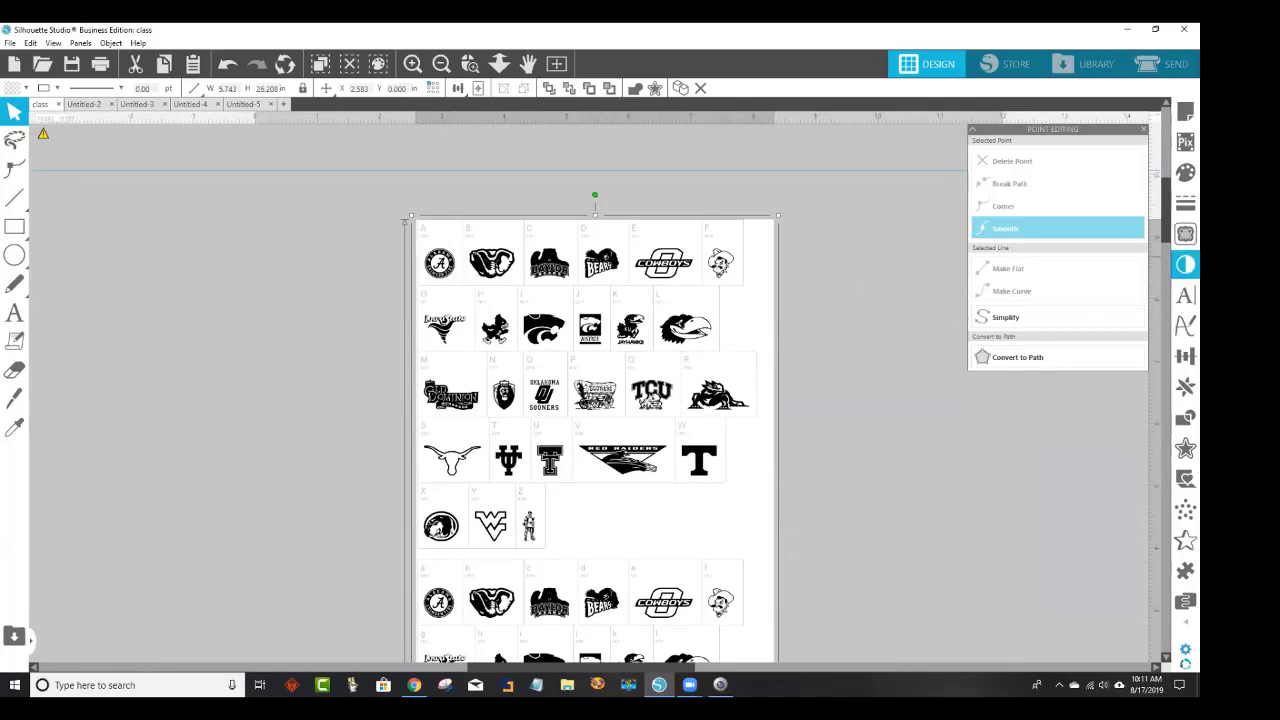
{"action": "left_click", "coordinate": [1185, 233]}
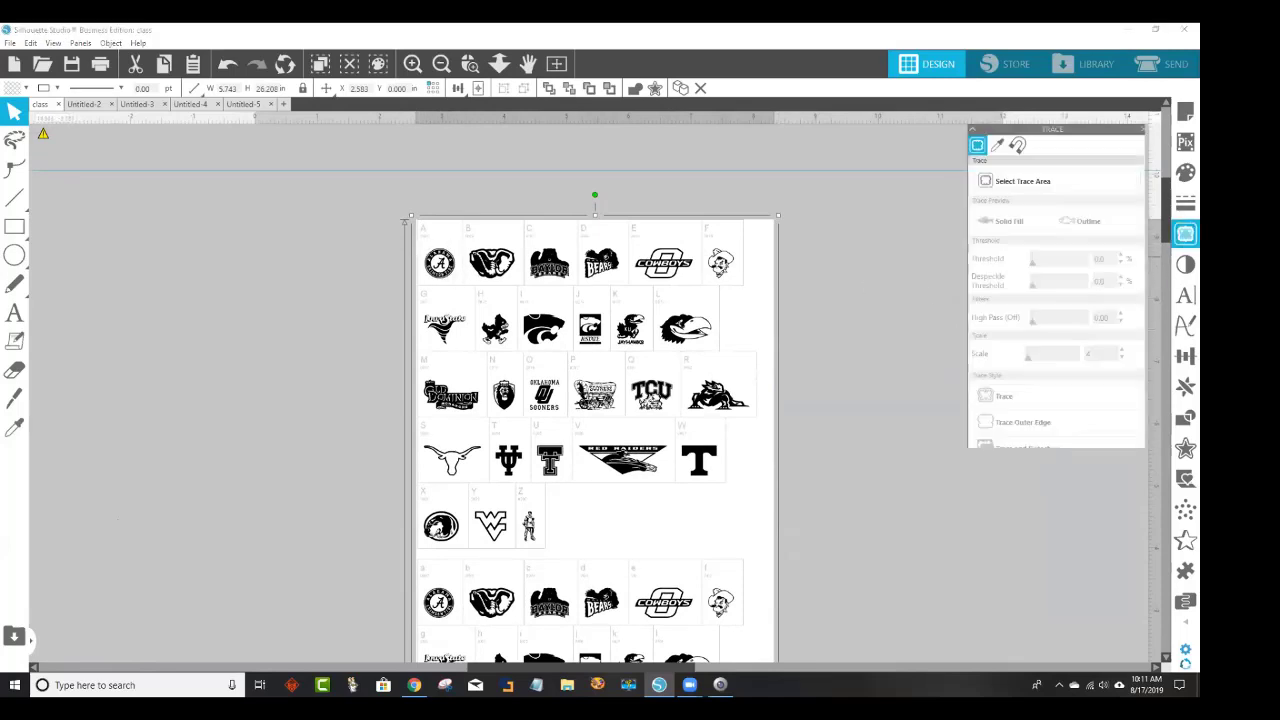
{"action": "left_click", "coordinate": [1050, 186]}
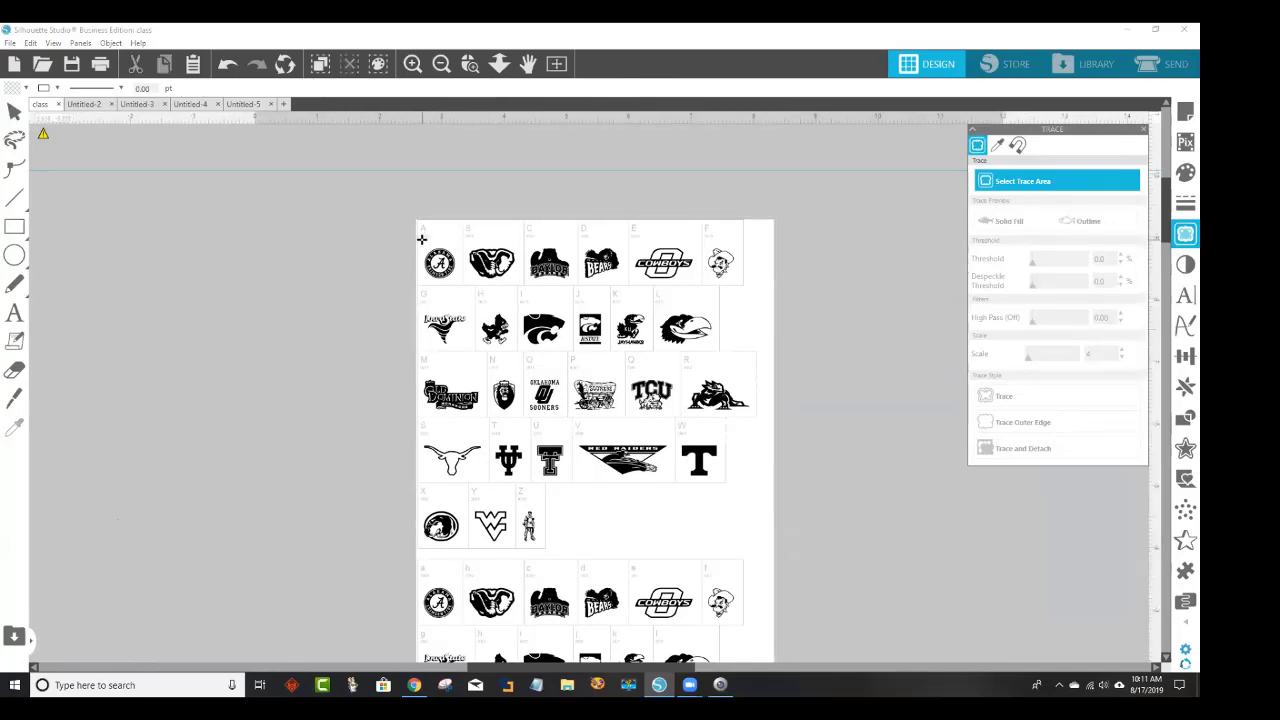
{"action": "left_click_drag", "start_coordinate": [421, 239], "coordinate": [459, 290]}
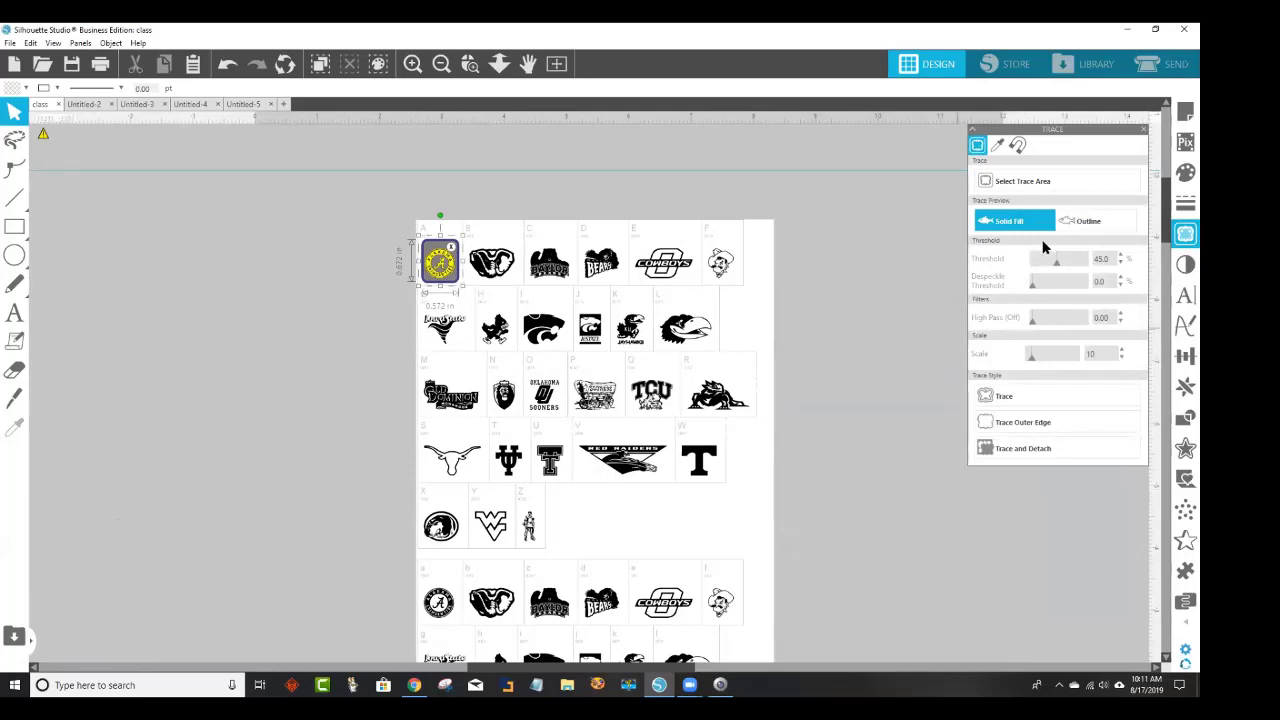
{"action": "left_click", "coordinate": [1005, 395]}
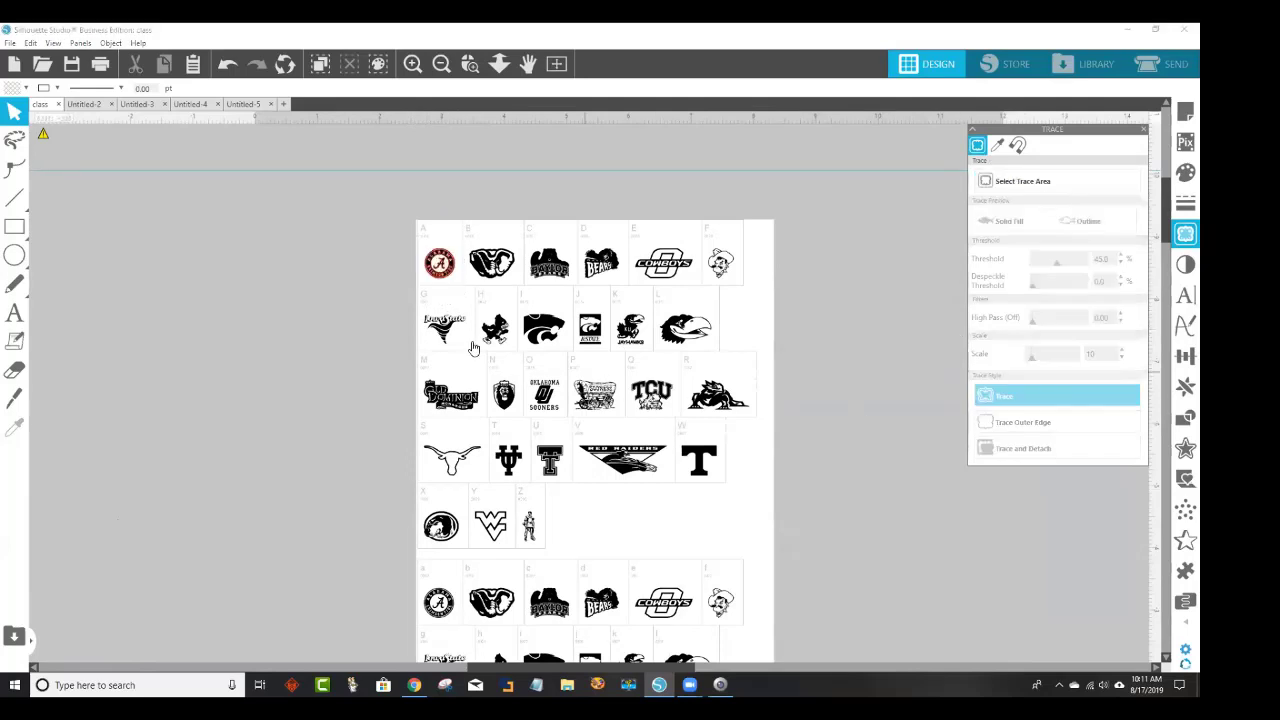
Separate the traced Alabama logo from the pasted chart and delete the chart image.
{"action": "mouse_move", "coordinate": [550, 245]}
{"action": "left_mouse_down"}
{"action": "mouse_move", "coordinate": [604, 185]}
{"action": "mouse_move", "coordinate": [483, 299]}
{"action": "left_mouse_up"}
{"action": "left_click", "coordinate": [510, 290]}
{"action": "left_click", "coordinate": [607, 310]}
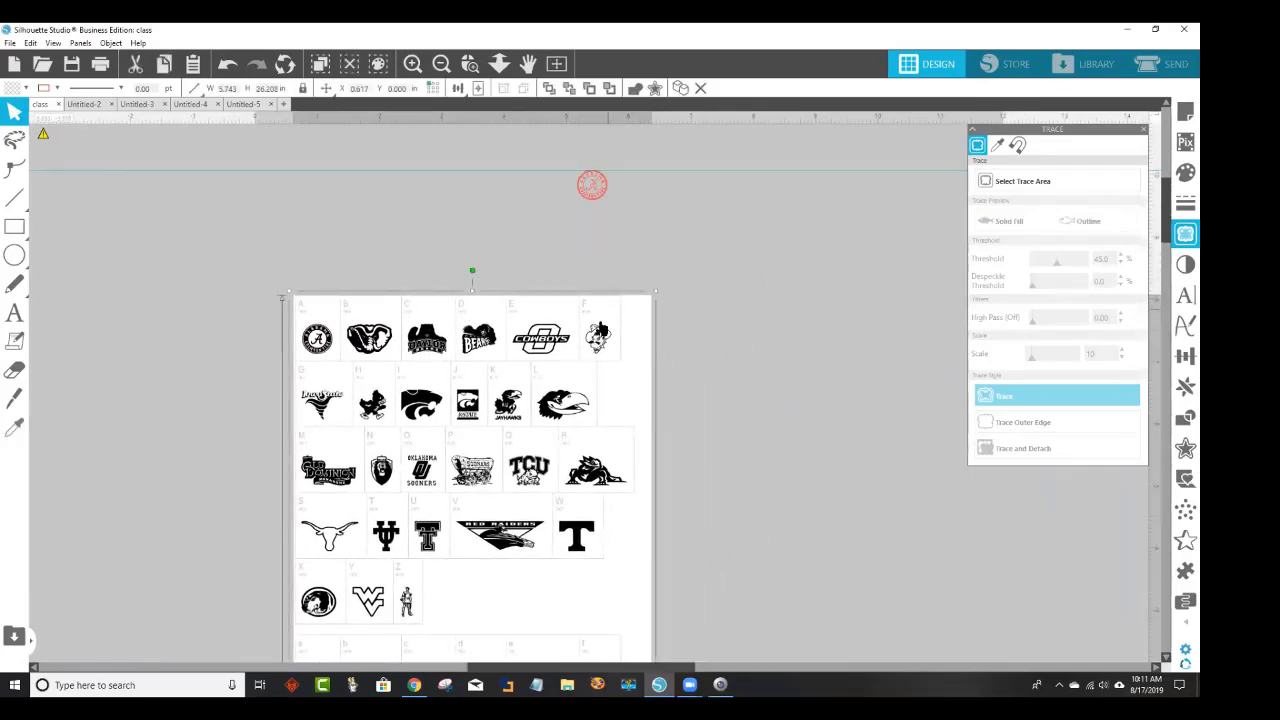
{"action": "key", "text": "Delete"}
Enlarge the traced Alabama logo to about 5.48 in wide to inspect its outlines, and delete it.
{"action": "left_click", "coordinate": [604, 190]}
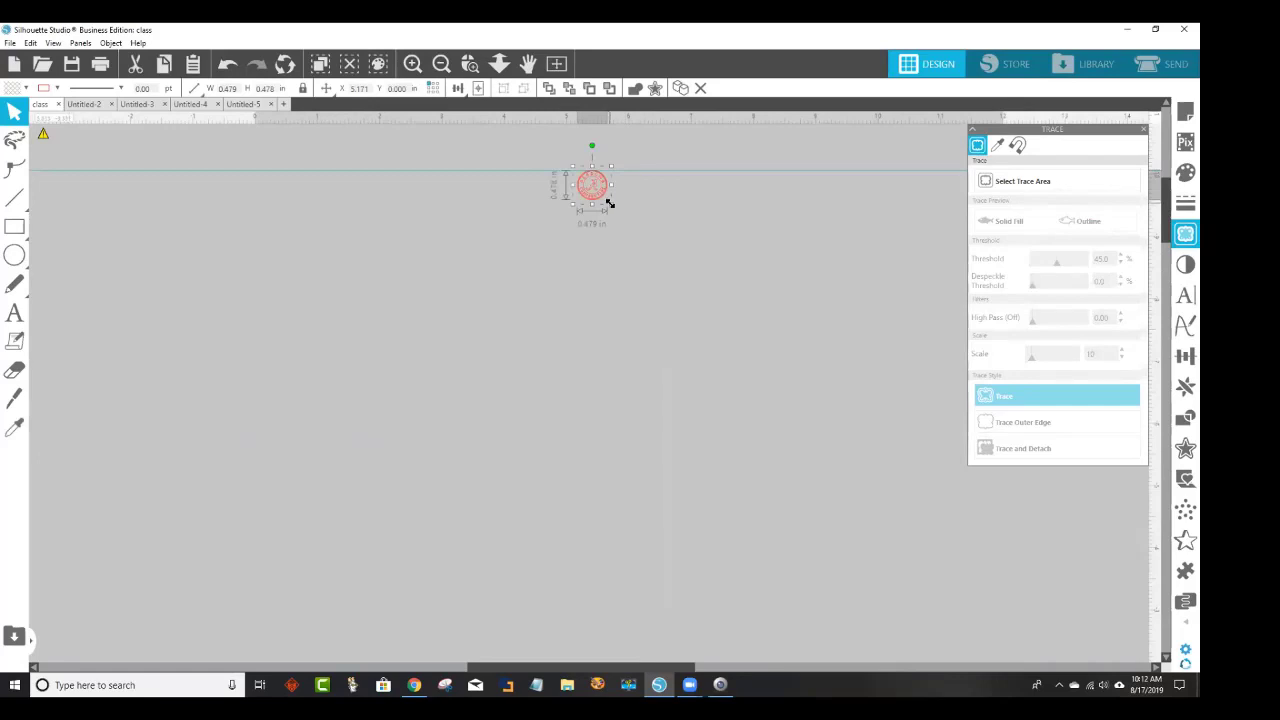
{"action": "left_click_drag", "start_coordinate": [610, 203], "coordinate": [906, 541]}
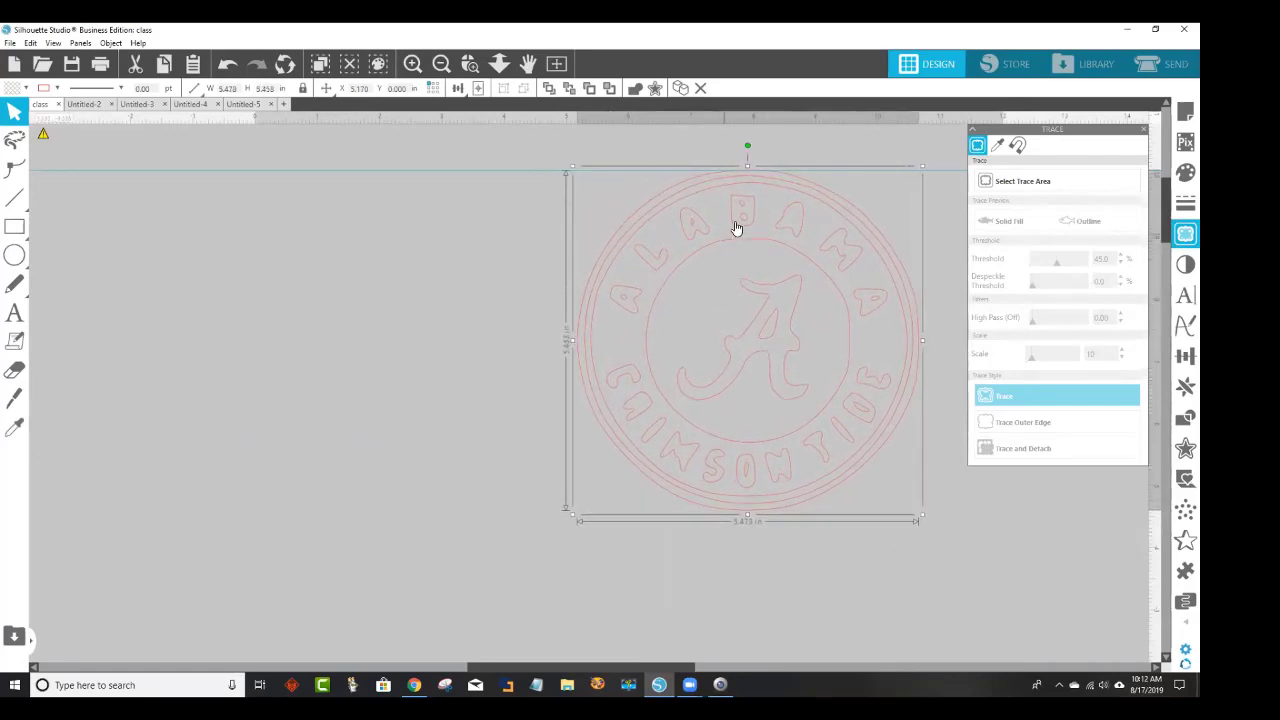
{"action": "left_click_drag", "start_coordinate": [734, 214], "coordinate": [525, 211]}
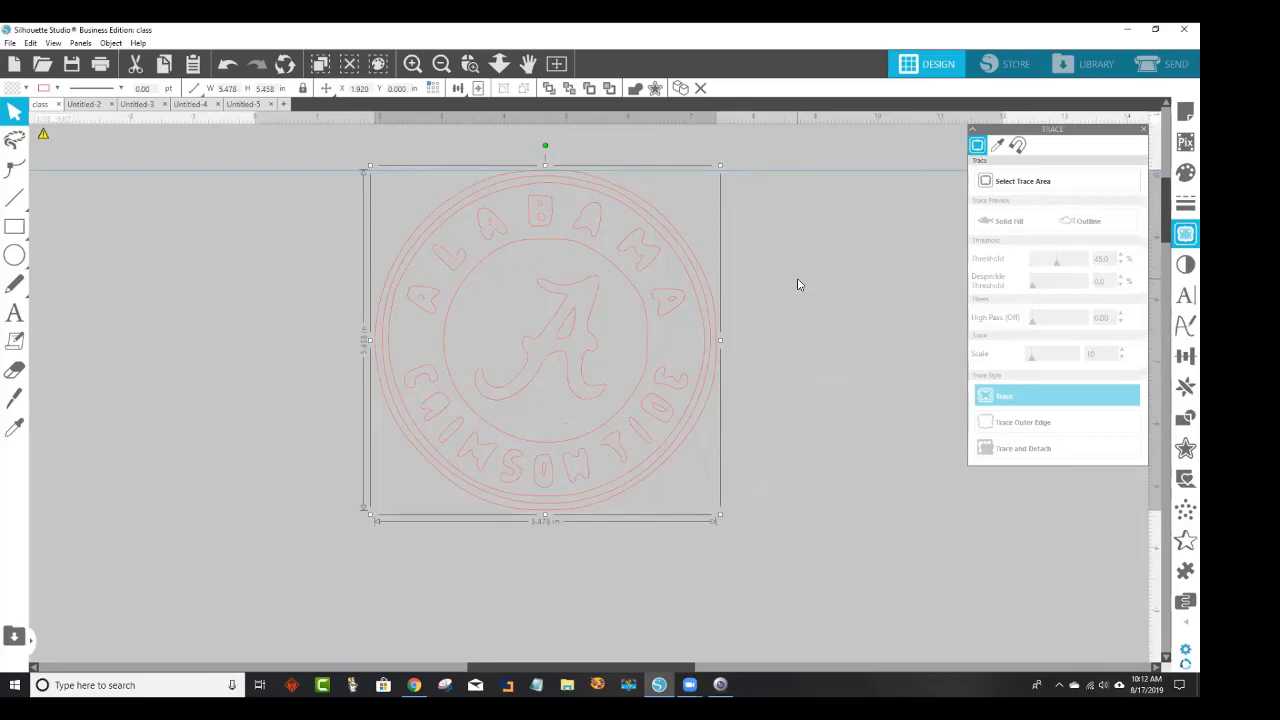
{"action": "key", "text": "Delete"}
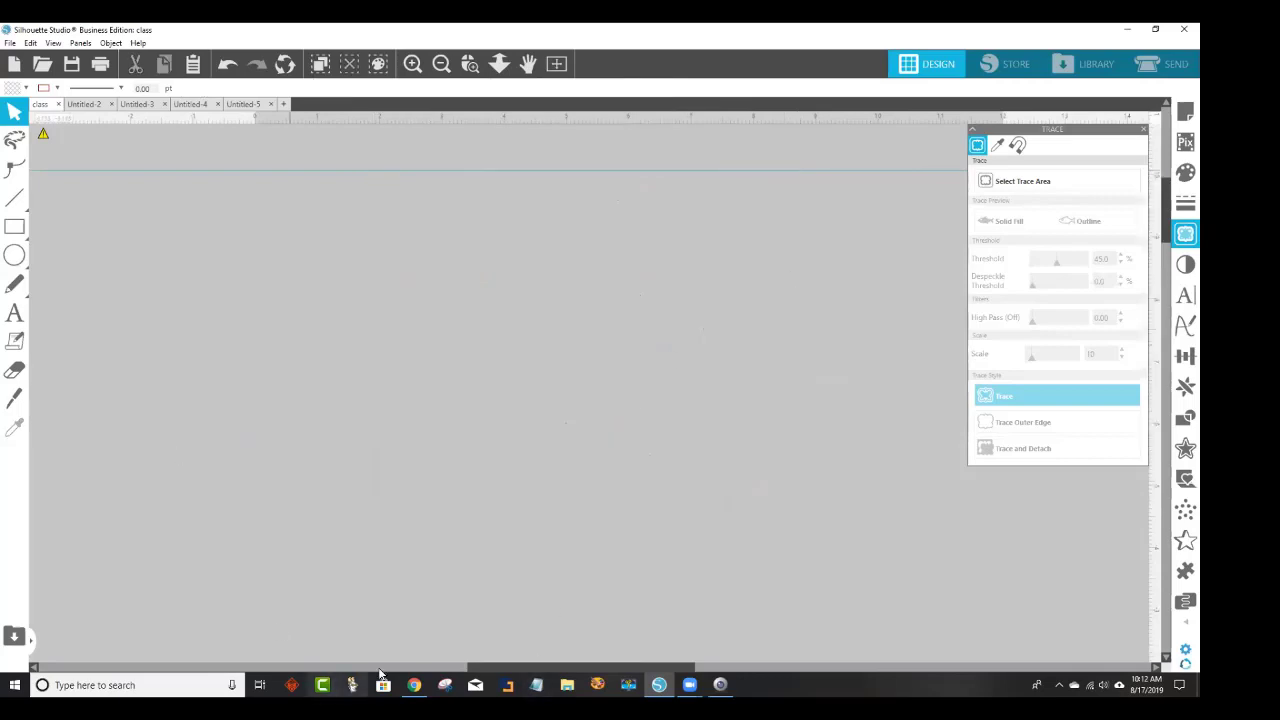
Switch back to the browser, return to the Logos category and examine the dingbat fonts on page 2.
{"action": "left_click", "coordinate": [415, 686]}
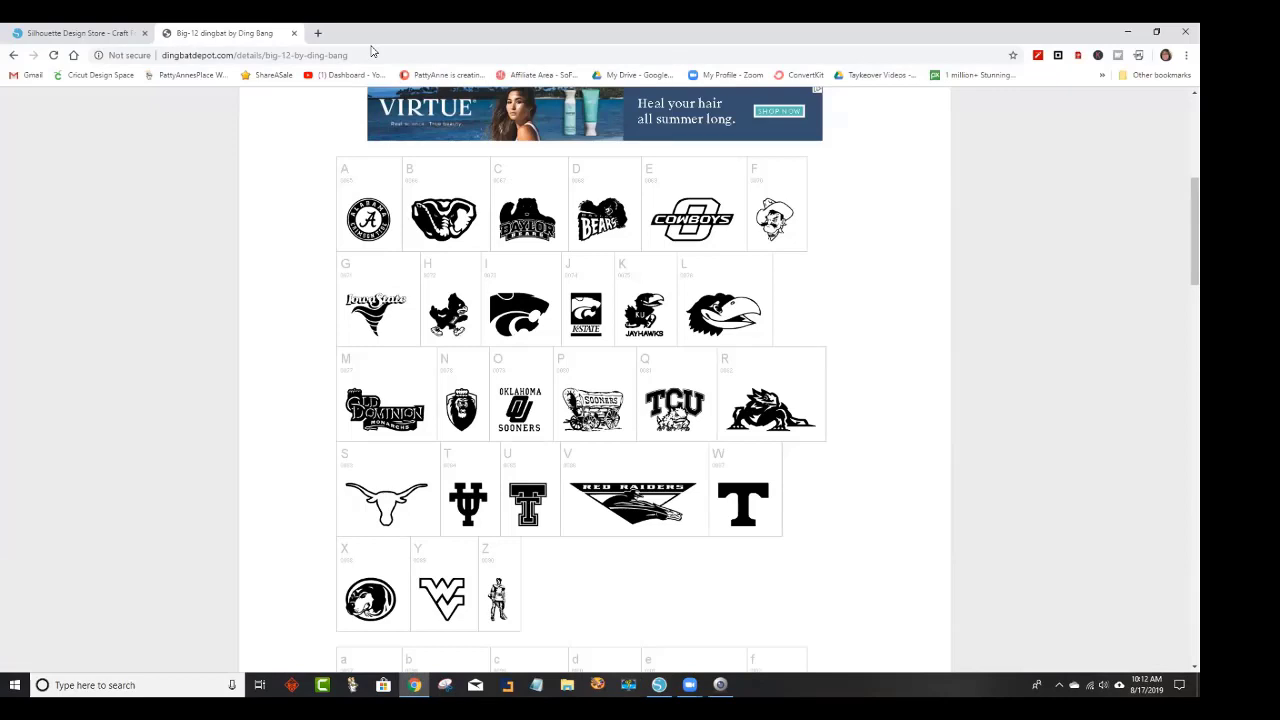
{"action": "left_click", "coordinate": [366, 85]}
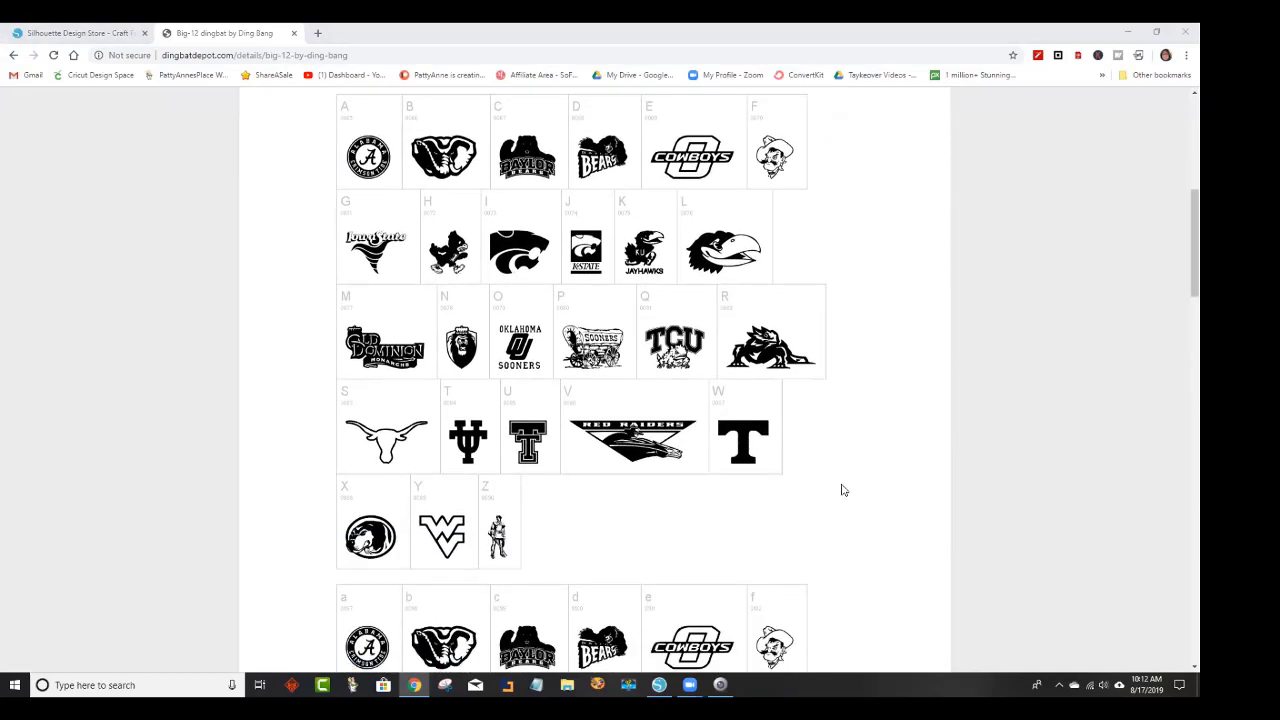
{"action": "scroll", "coordinate": [844, 487], "scroll_direction": "up", "scroll_amount": 3}
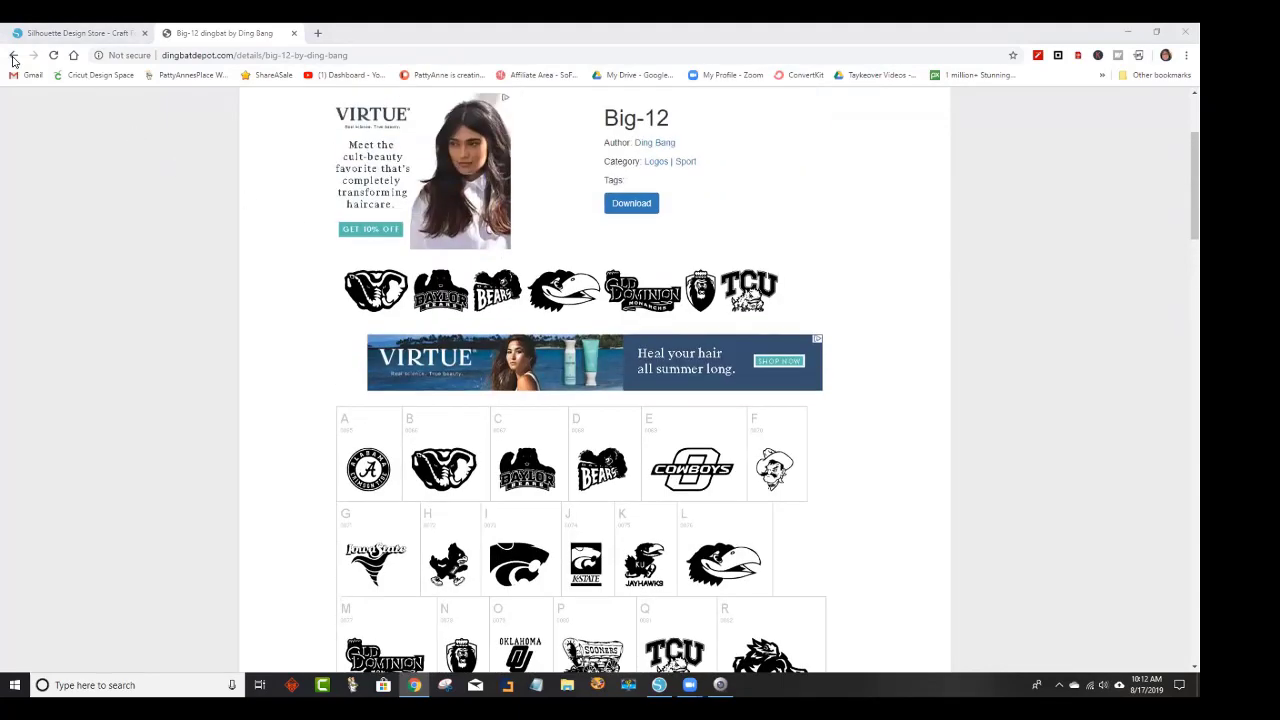
{"action": "left_click", "coordinate": [13, 56]}
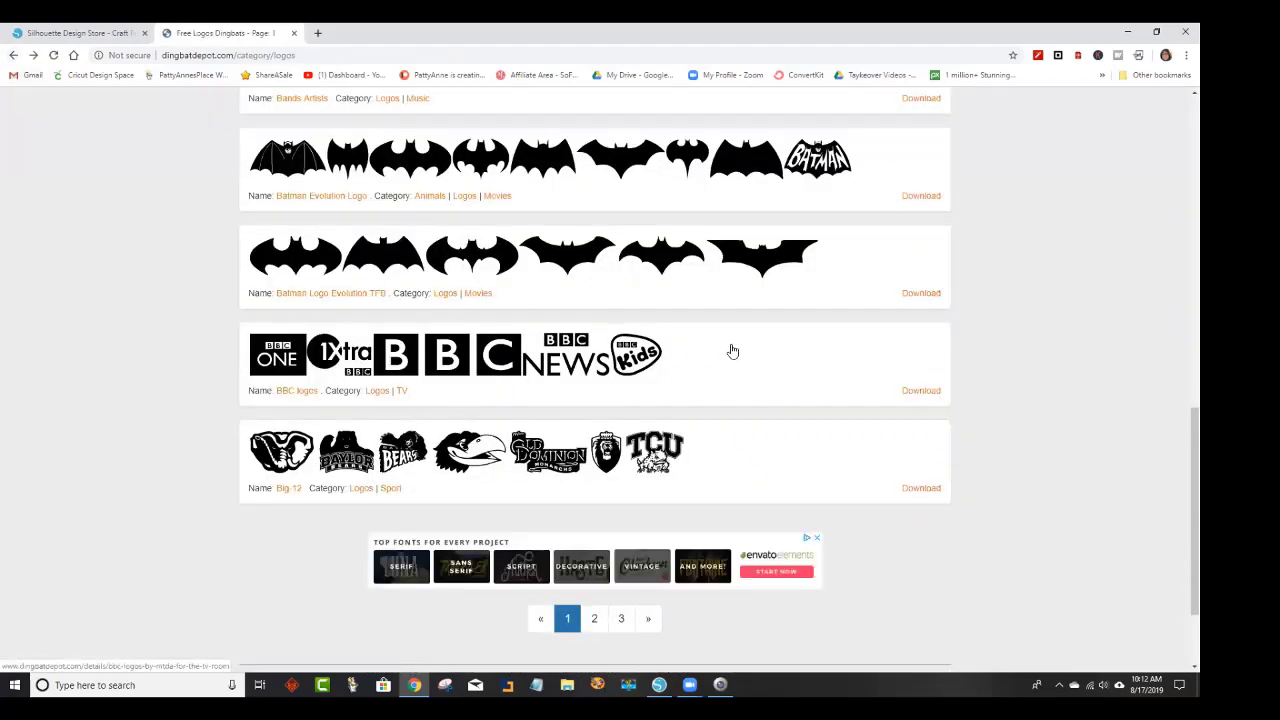
{"action": "scroll", "coordinate": [680, 440], "scroll_direction": "down", "scroll_amount": 2}
{"action": "left_click", "coordinate": [621, 487]}
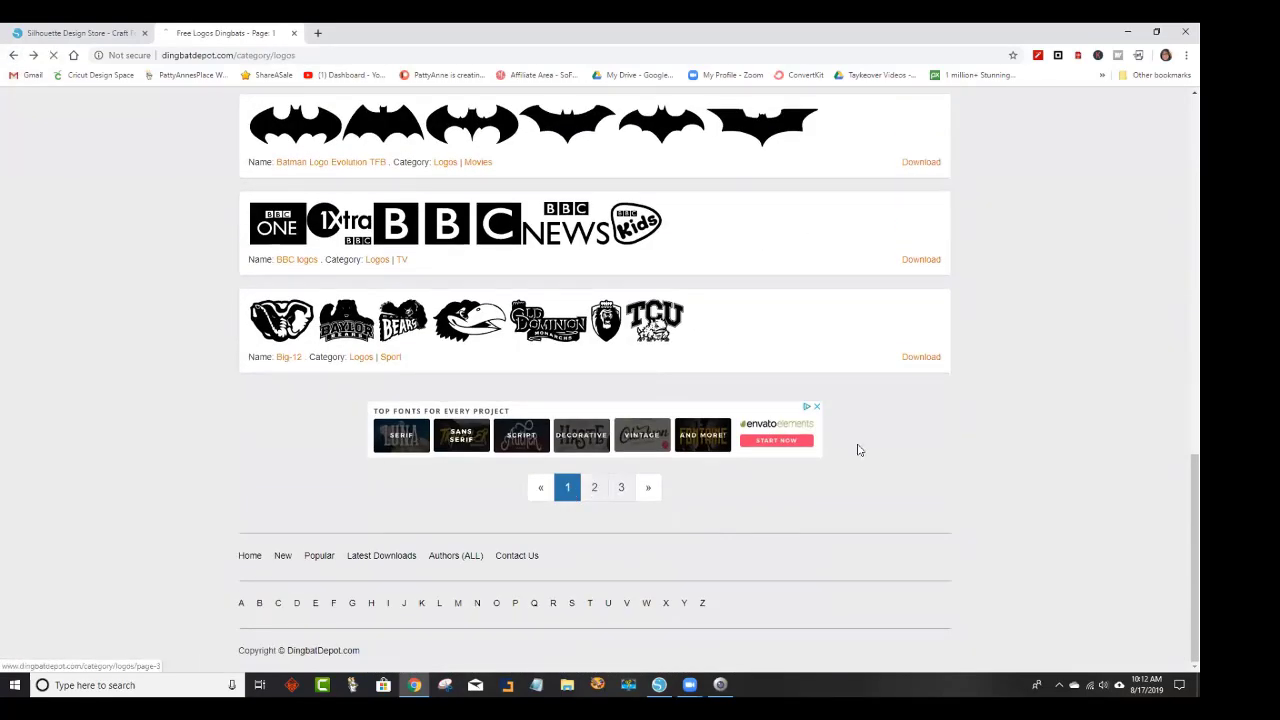
{"action": "scroll", "coordinate": [1056, 423], "scroll_direction": "down", "scroll_amount": 3}
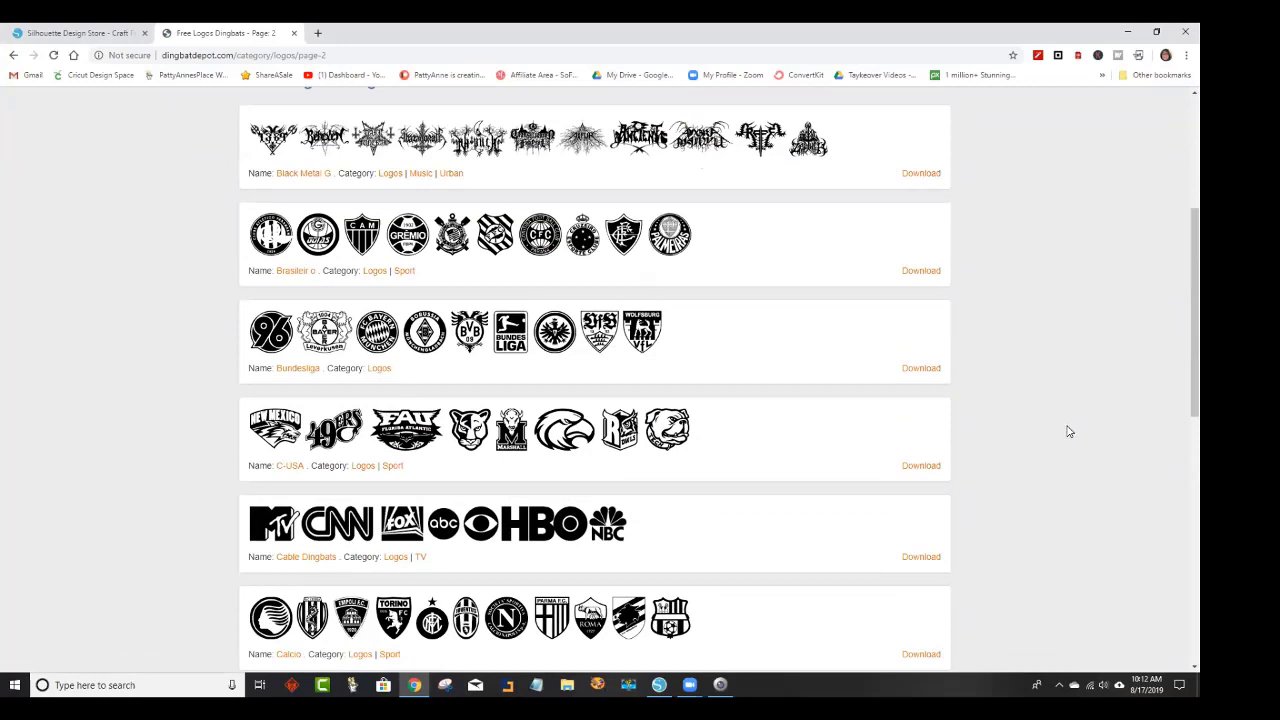
{"action": "scroll", "coordinate": [1068, 431], "scroll_direction": "down", "scroll_amount": 1}
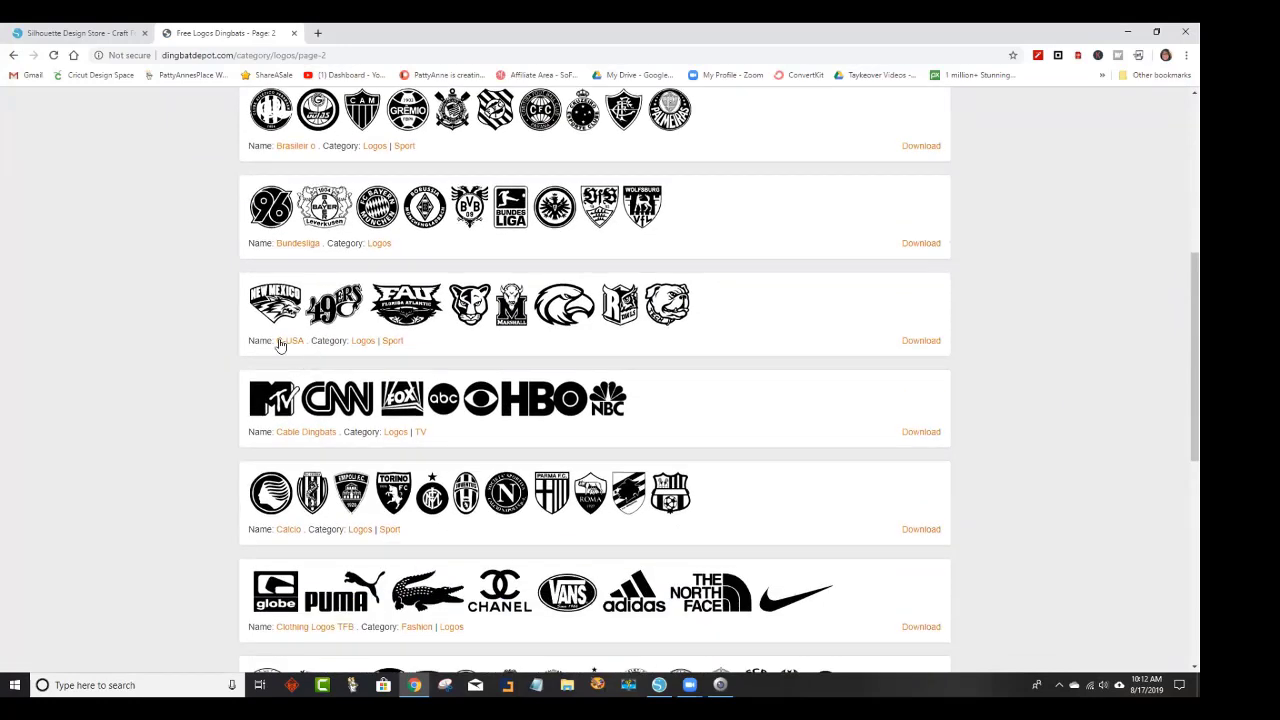
{"action": "scroll", "coordinate": [705, 381], "scroll_direction": "down", "scroll_amount": 1}
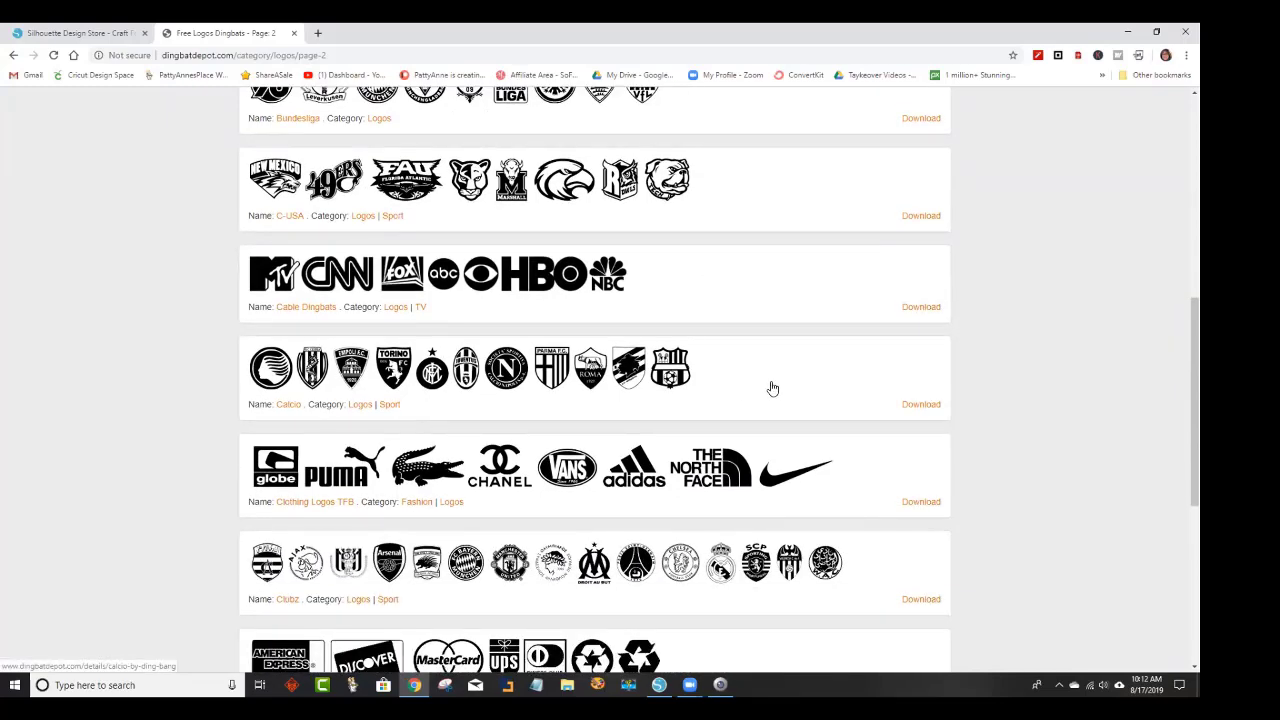
{"action": "scroll", "coordinate": [772, 388], "scroll_direction": "down", "scroll_amount": 2}
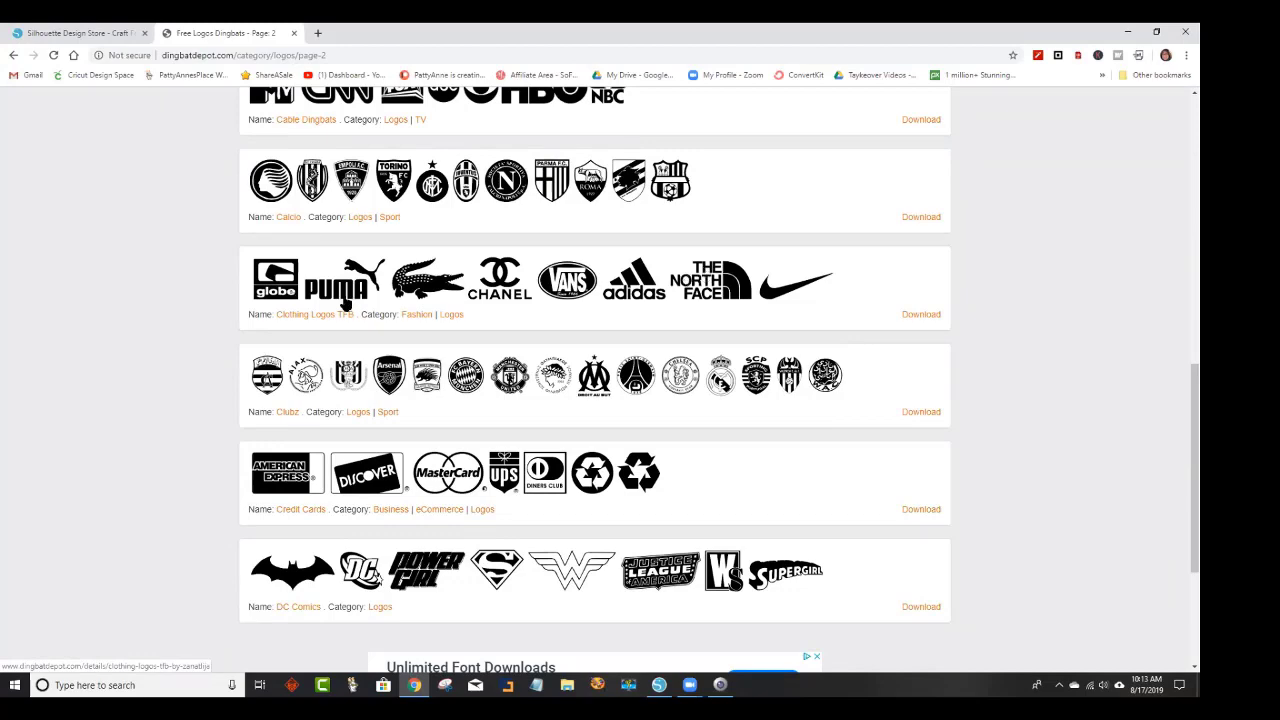
{"action": "scroll", "coordinate": [477, 423], "scroll_direction": "down", "scroll_amount": 2}
{"action": "scroll", "coordinate": [537, 430], "scroll_direction": "down", "scroll_amount": 1}
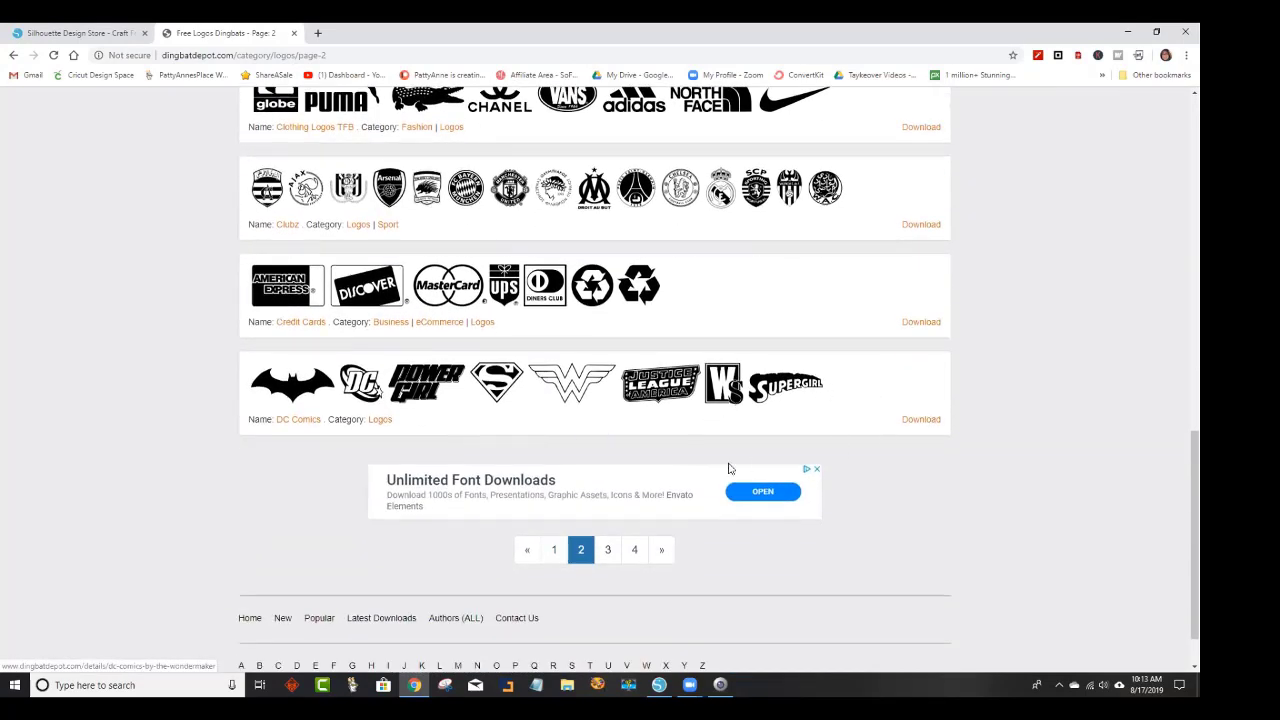
Look over the dingbat fonts on page 3 of the Logos category for usable shapes.
{"action": "left_click", "coordinate": [608, 549]}
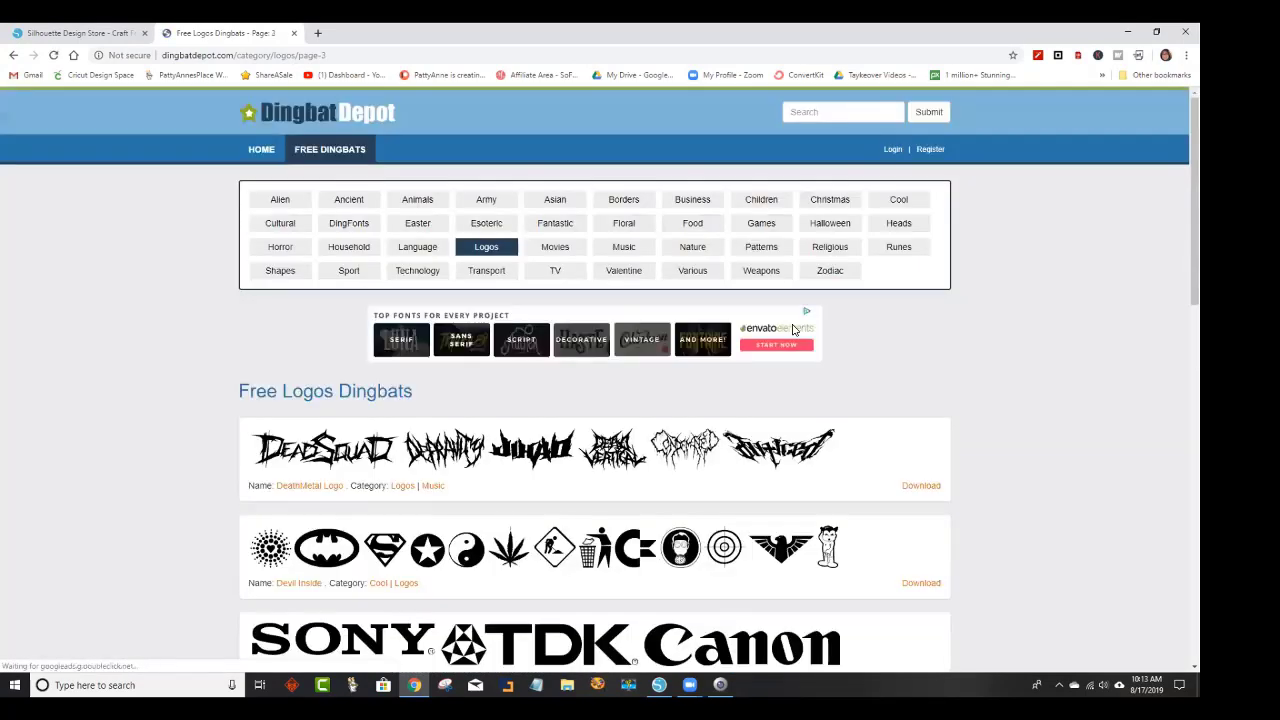
{"action": "scroll", "coordinate": [860, 354], "scroll_direction": "down", "scroll_amount": 4}
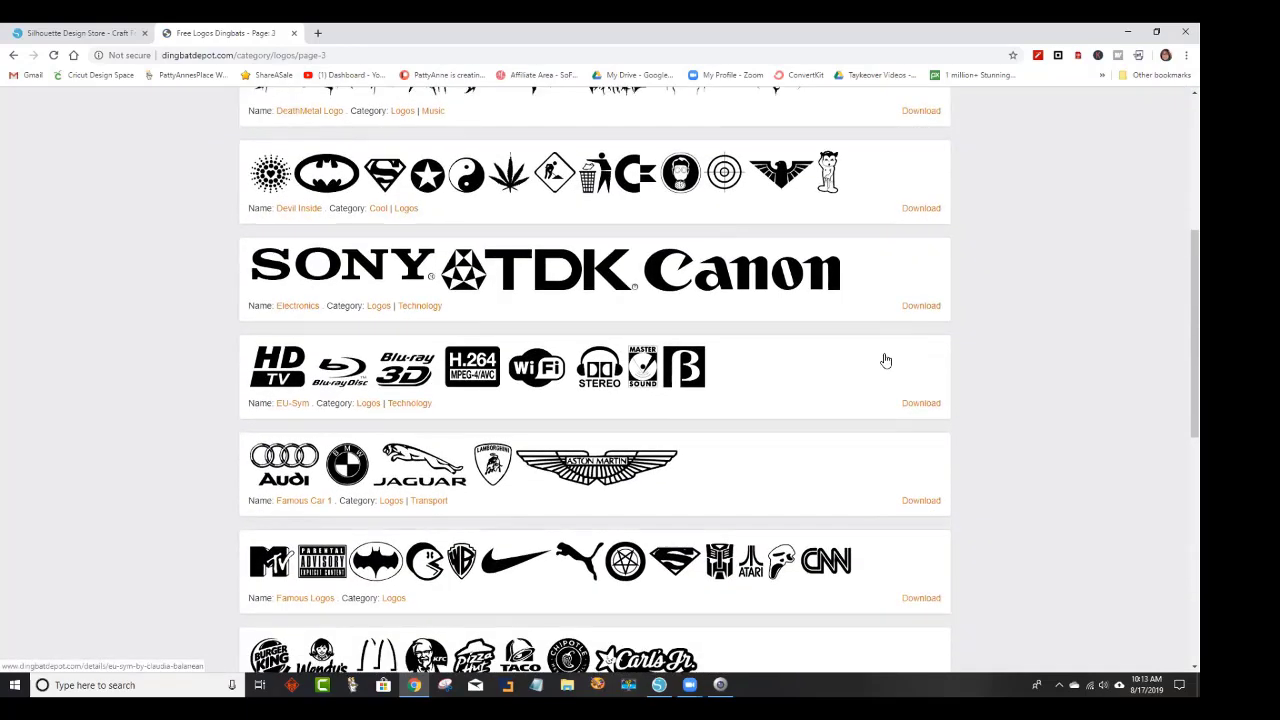
{"action": "scroll", "coordinate": [885, 360], "scroll_direction": "down", "scroll_amount": 2}
{"action": "scroll", "coordinate": [888, 360], "scroll_direction": "up", "scroll_amount": 2}
{"action": "scroll", "coordinate": [888, 360], "scroll_direction": "down", "scroll_amount": 4}
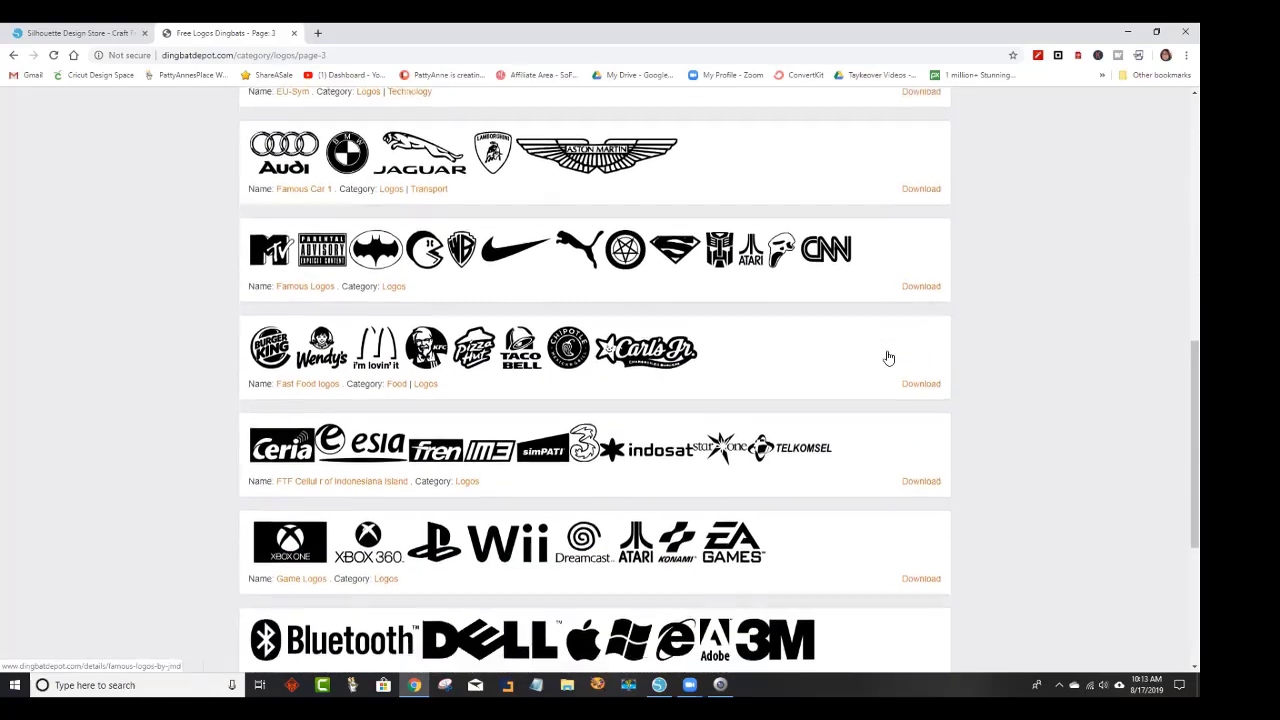
{"action": "scroll", "coordinate": [888, 357], "scroll_direction": "down", "scroll_amount": 2}
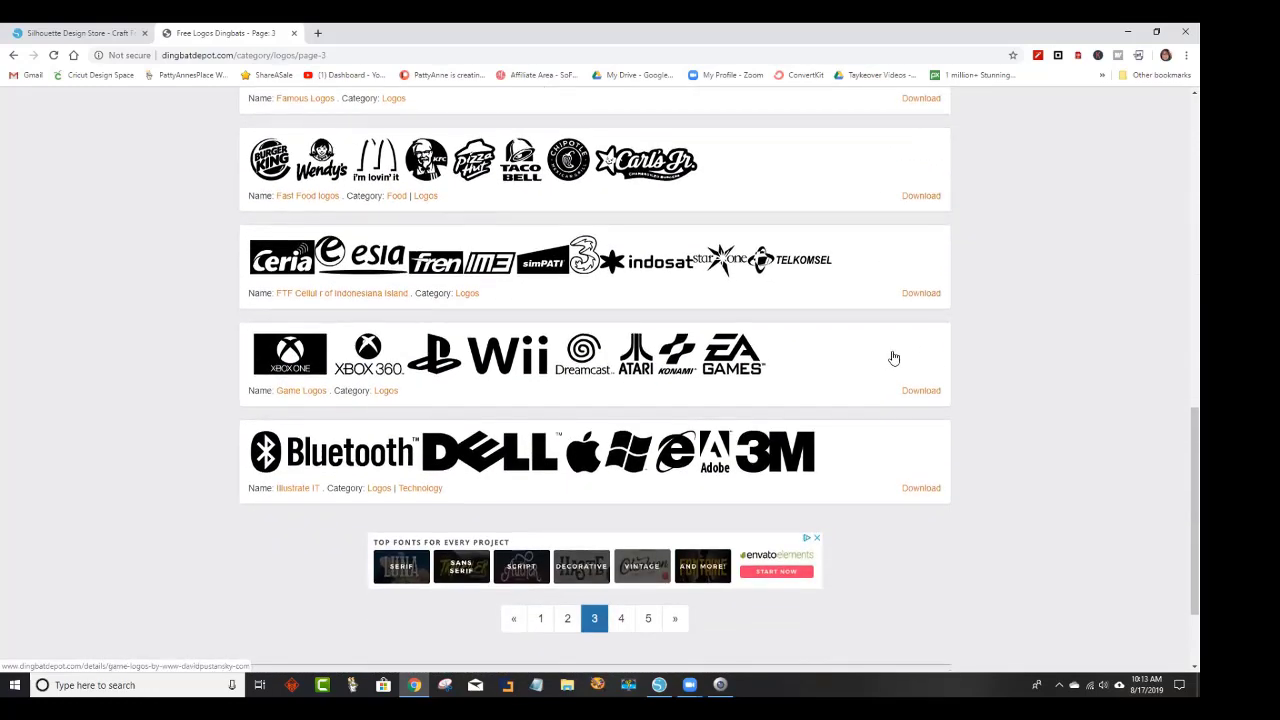
Open the Music category on Dingbat Depot and look over its free dingbat fonts.
{"action": "scroll", "coordinate": [892, 358], "scroll_direction": "up", "scroll_amount": 9}
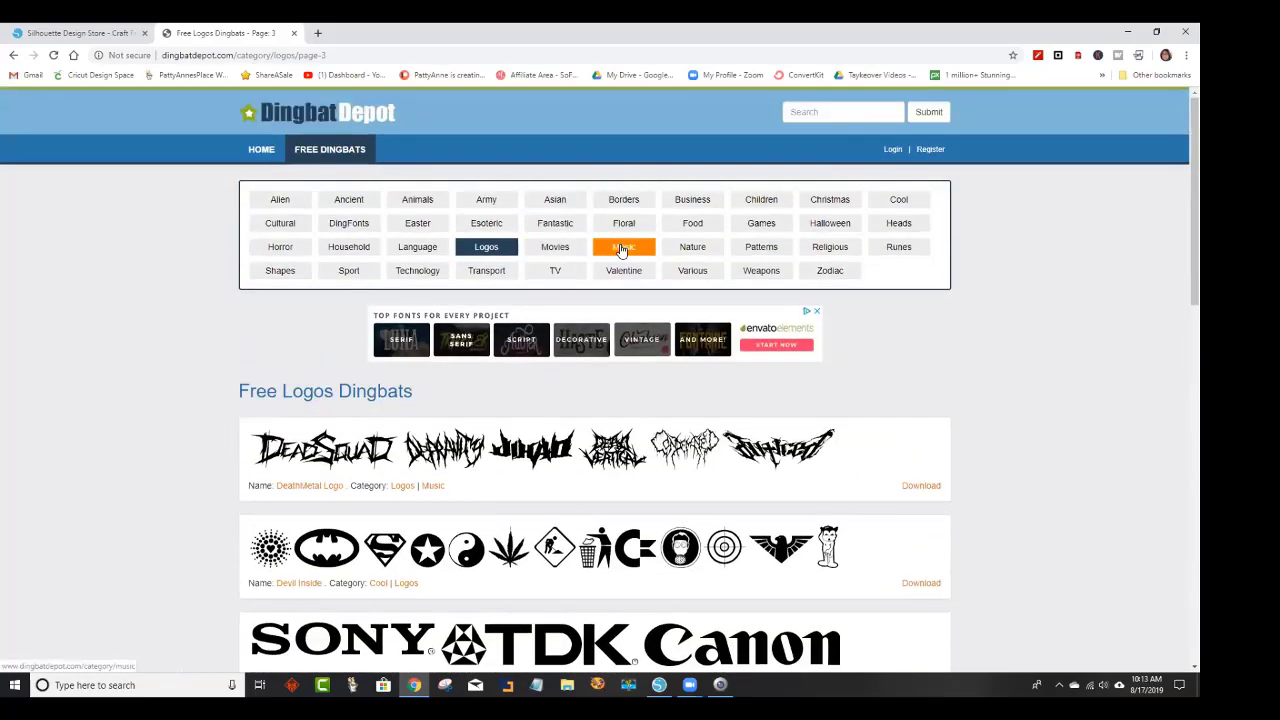
{"action": "scroll", "coordinate": [923, 428], "scroll_direction": "down", "scroll_amount": 5}
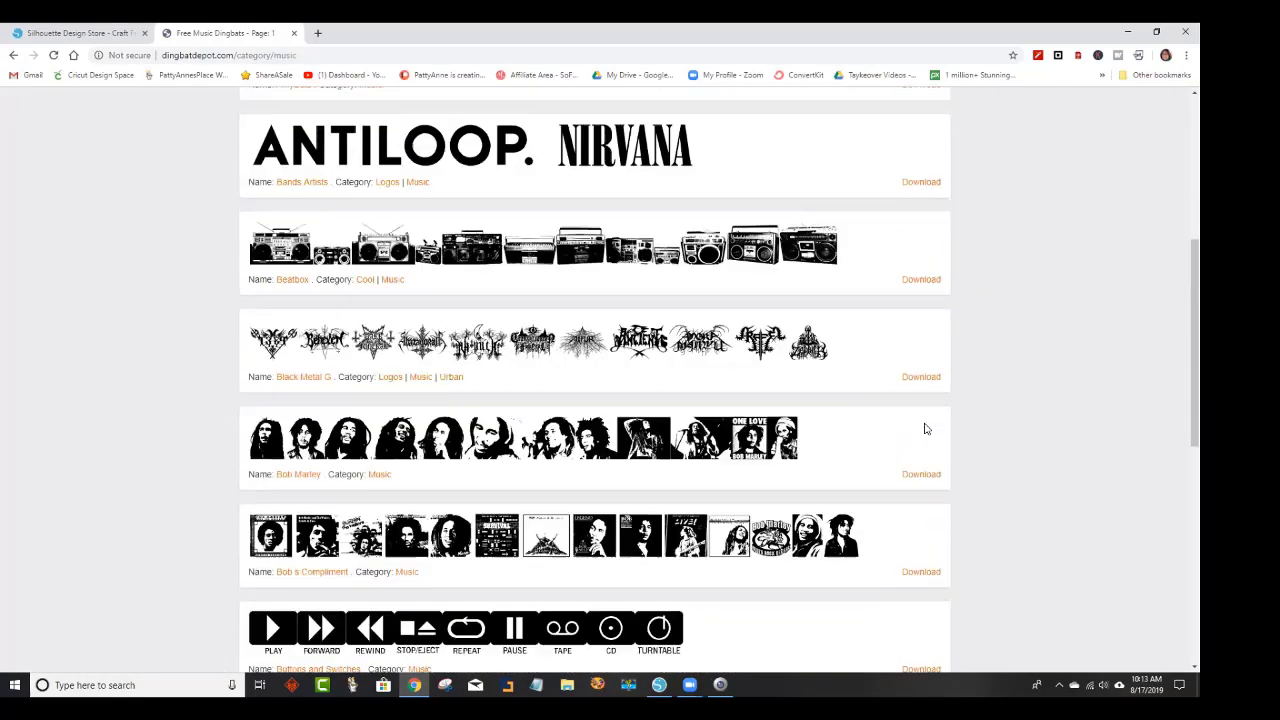
{"action": "scroll", "coordinate": [927, 430], "scroll_direction": "down", "scroll_amount": 2}
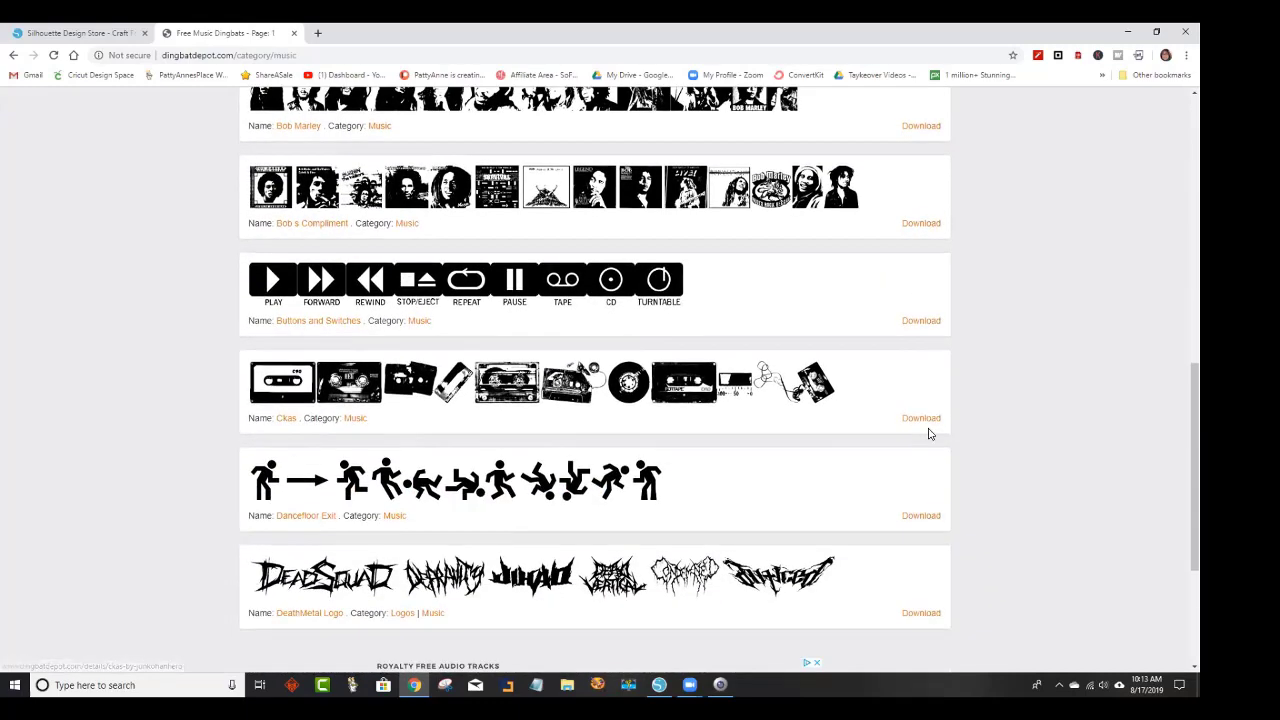
{"action": "scroll", "coordinate": [928, 432], "scroll_direction": "up", "scroll_amount": 7}
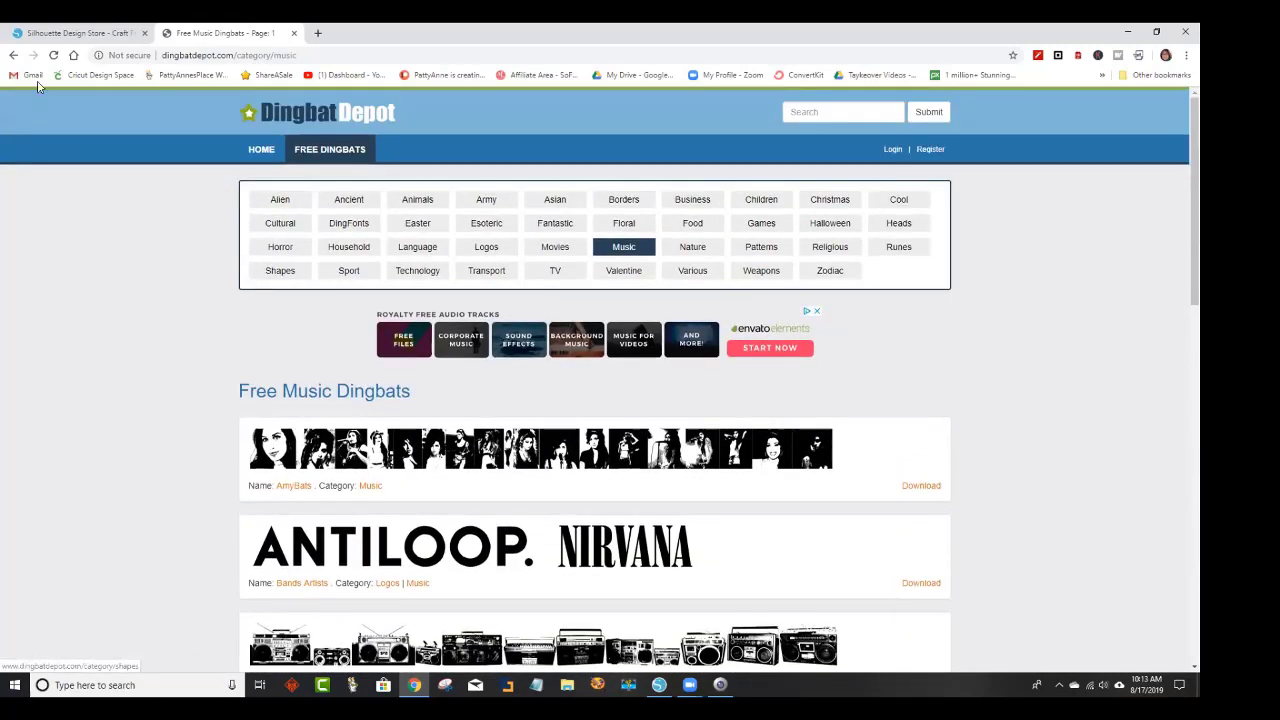
Switch to the Silhouette Design Store page and look over the dingbat fonts for sale.
{"action": "left_click", "coordinate": [62, 34]}
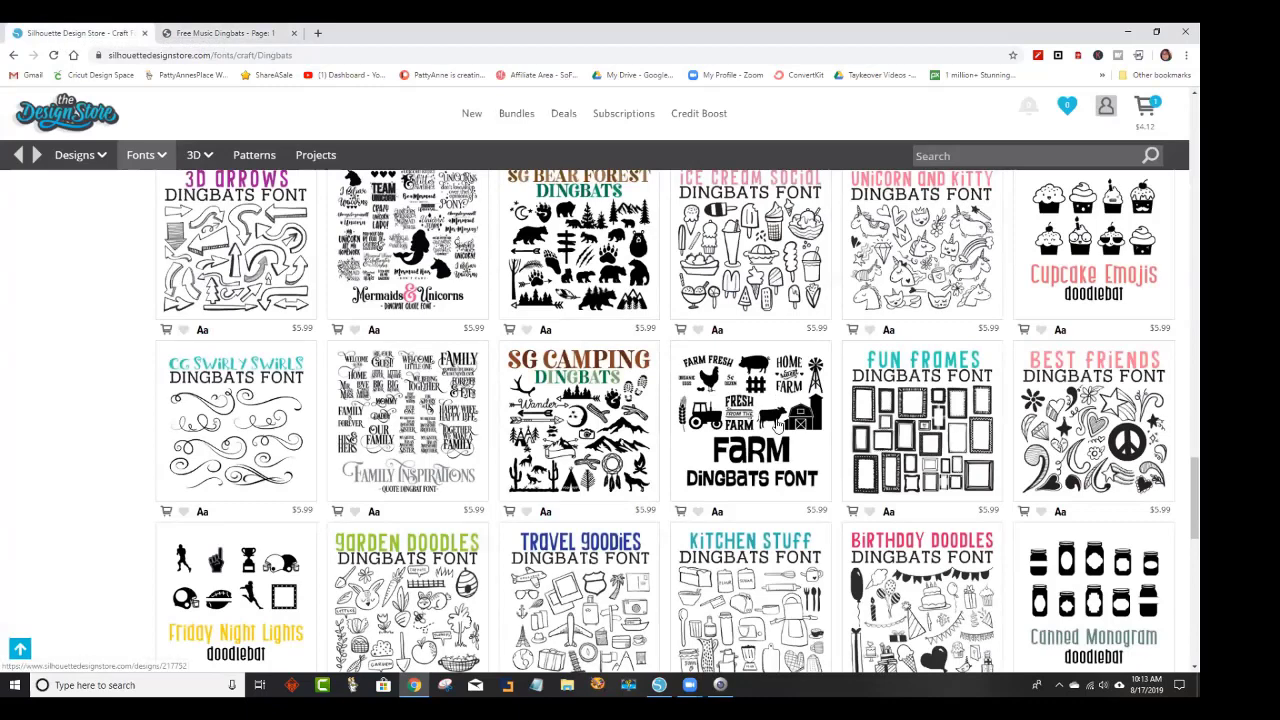
{"action": "scroll", "coordinate": [776, 427], "scroll_direction": "up", "scroll_amount": 1}
{"action": "scroll", "coordinate": [776, 427], "scroll_direction": "up", "scroll_amount": 2}
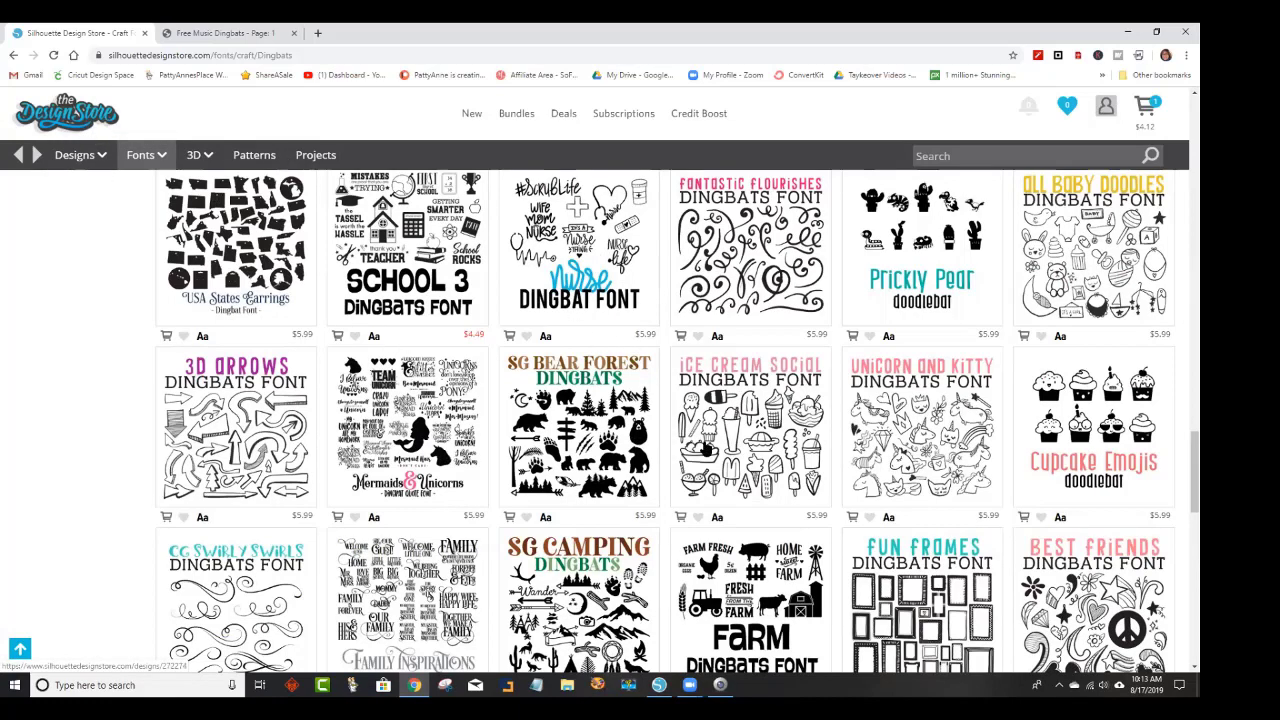
{"action": "scroll", "coordinate": [753, 447], "scroll_direction": "down", "scroll_amount": 1}
{"action": "scroll", "coordinate": [932, 404], "scroll_direction": "down", "scroll_amount": 1}
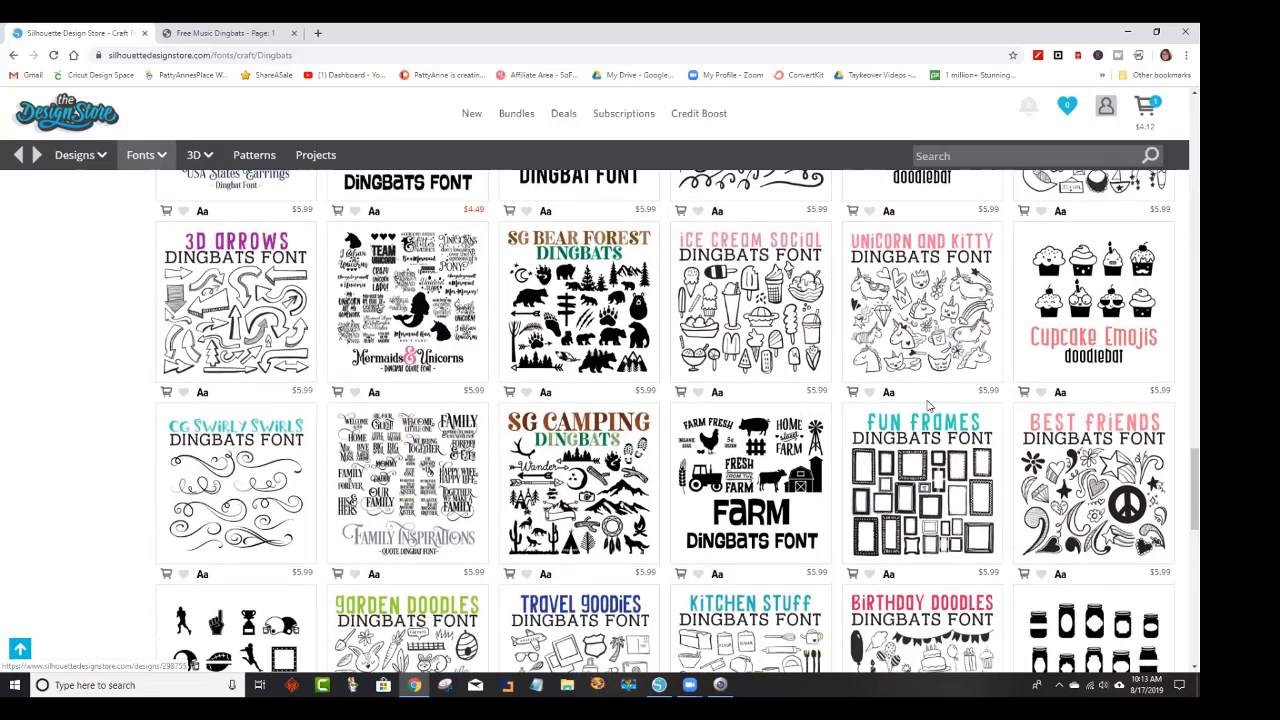
{"action": "scroll", "coordinate": [980, 387], "scroll_direction": "down", "scroll_amount": 2}
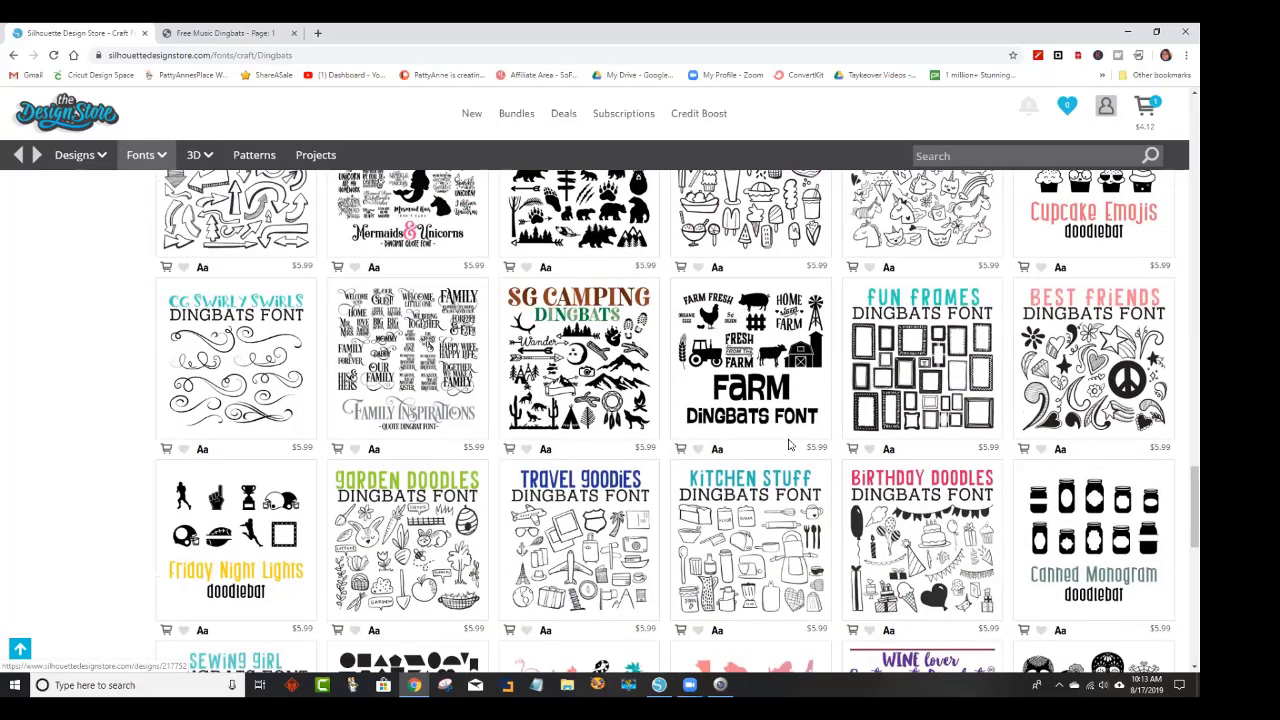
View the product details of the SG Camping Dingbats Font and close them.
{"action": "left_click_drag", "start_coordinate": [826, 450], "coordinate": [829, 455]}
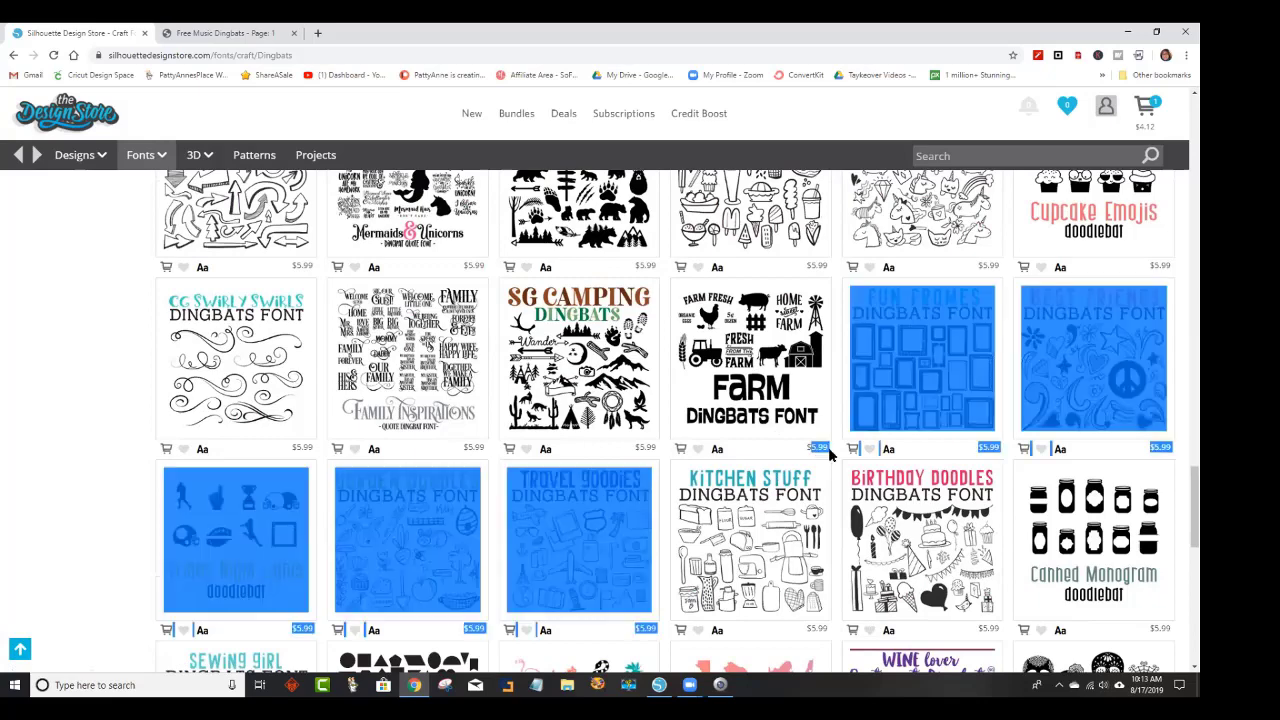
{"action": "left_click", "coordinate": [628, 396]}
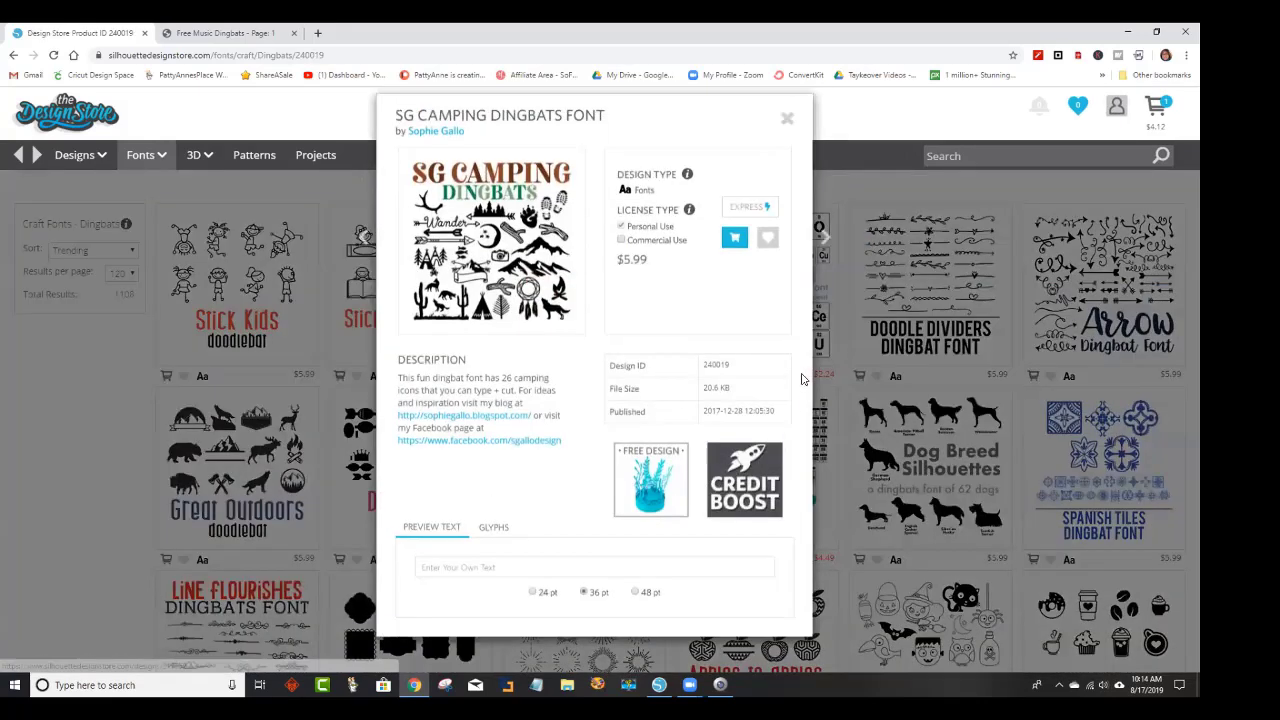
{"action": "left_click", "coordinate": [782, 131]}
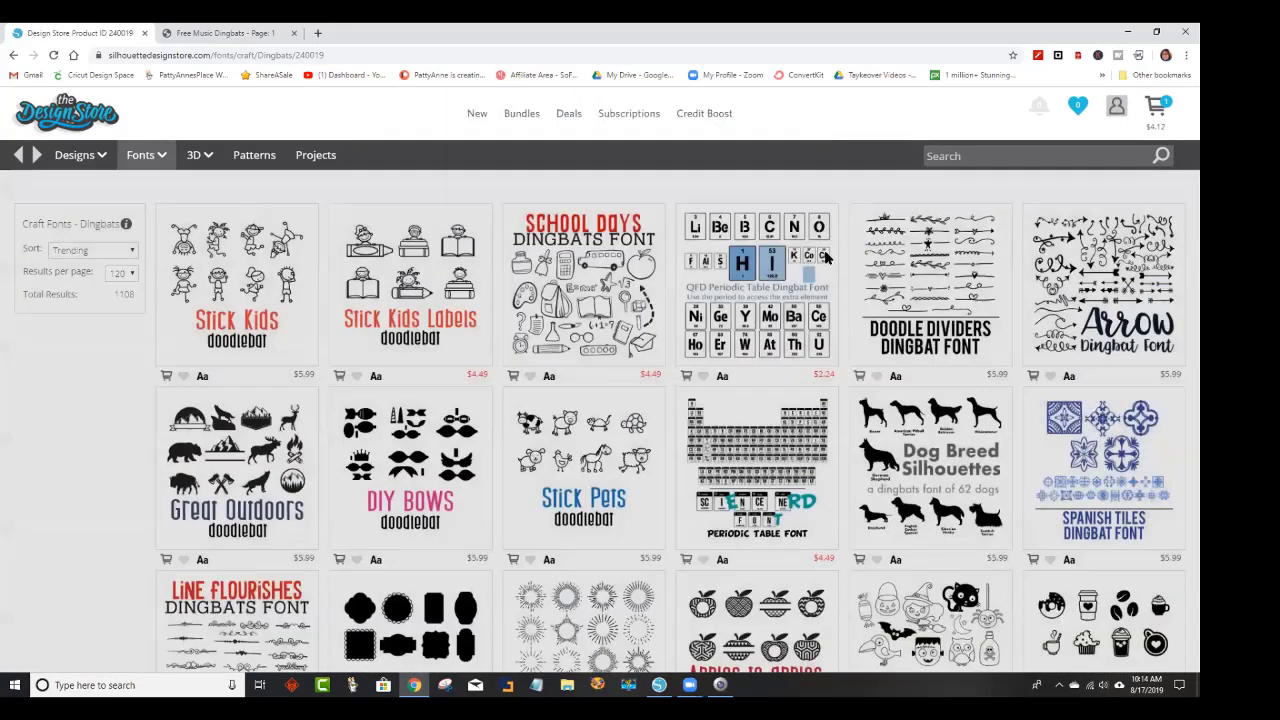
Browse more store dingbat fonts, view the School Dingbats Font details, and return to the listing.
{"action": "scroll", "coordinate": [800, 318], "scroll_direction": "down", "scroll_amount": 3}
{"action": "scroll", "coordinate": [800, 318], "scroll_direction": "down", "scroll_amount": 4}
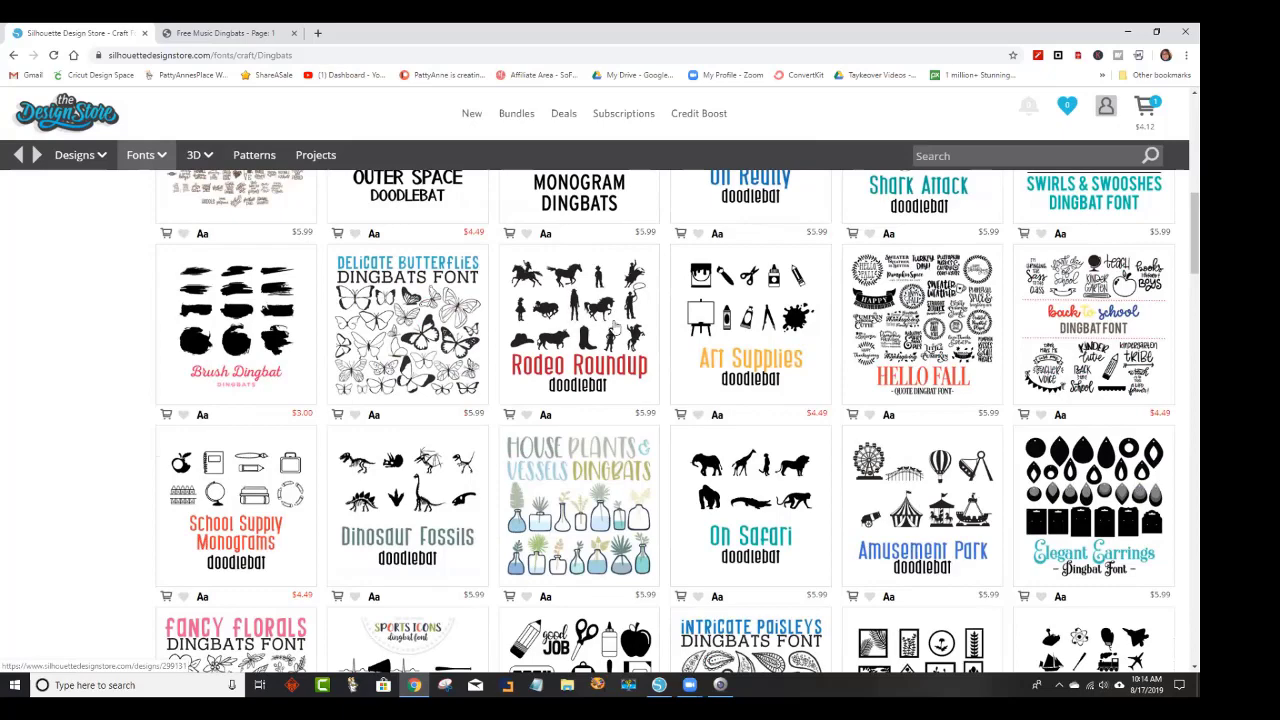
{"action": "scroll", "coordinate": [712, 352], "scroll_direction": "down", "scroll_amount": 4}
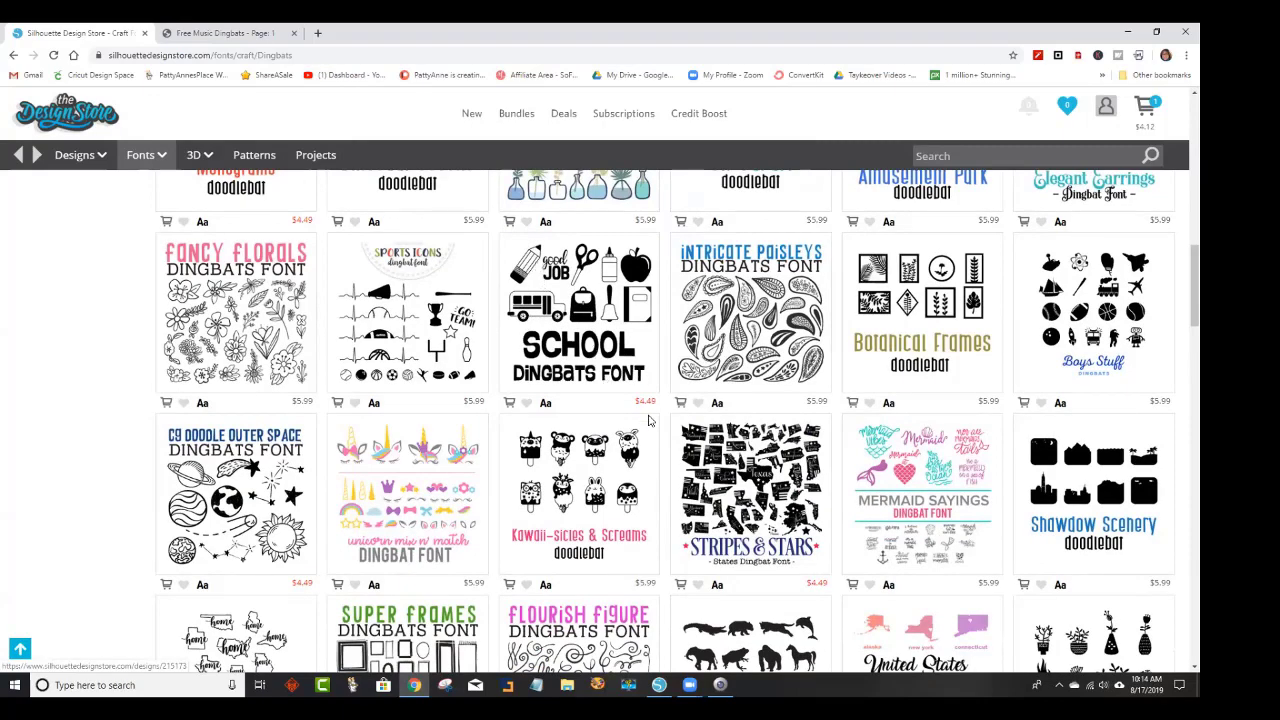
{"action": "left_click", "coordinate": [603, 313]}
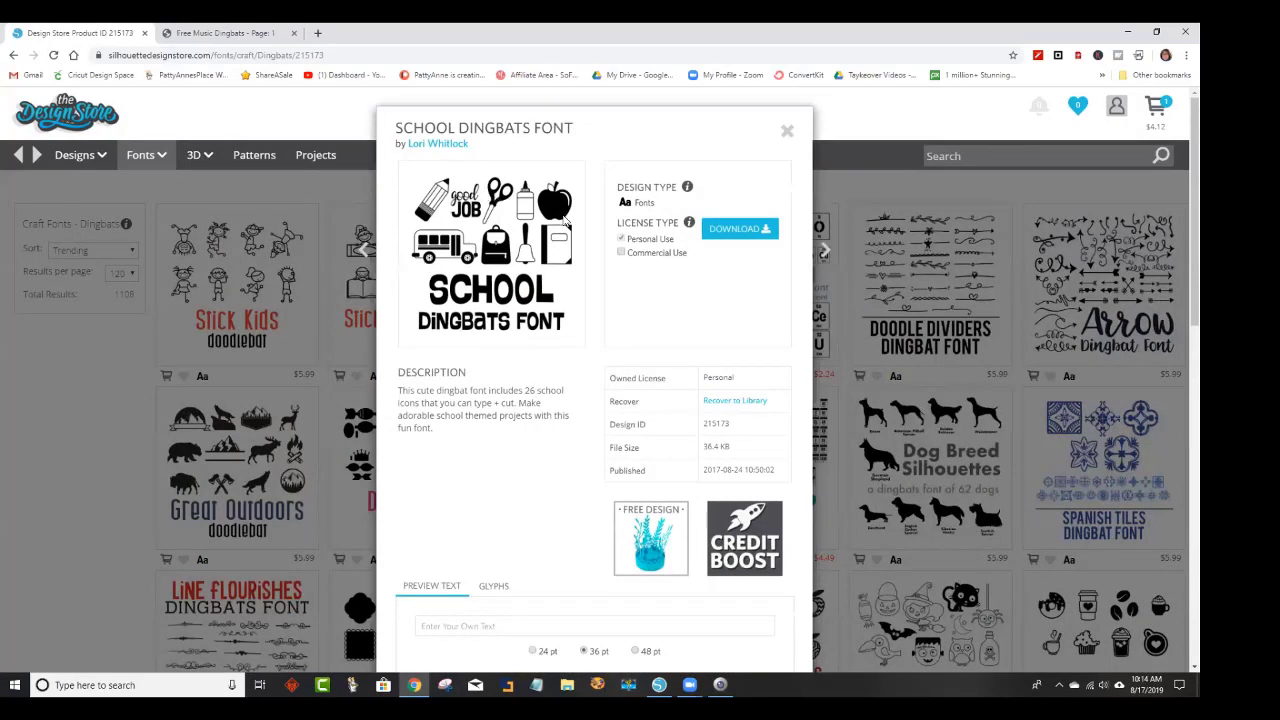
{"action": "left_click", "coordinate": [788, 135]}
{"action": "scroll", "coordinate": [439, 99], "scroll_direction": "down", "scroll_amount": 5}
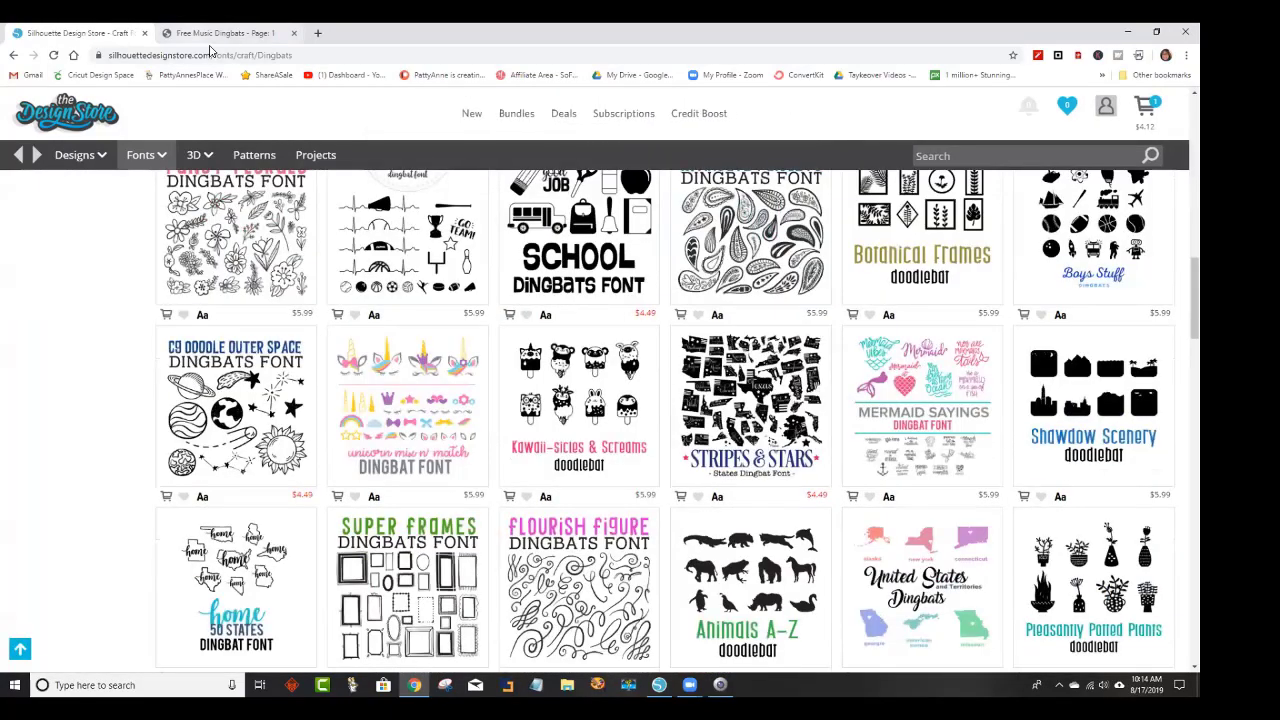
Switch to Silhouette Studio, move the letter A off the mat onto the P, and shift the N toward the mat's middle.
{"action": "left_click", "coordinate": [659, 685]}
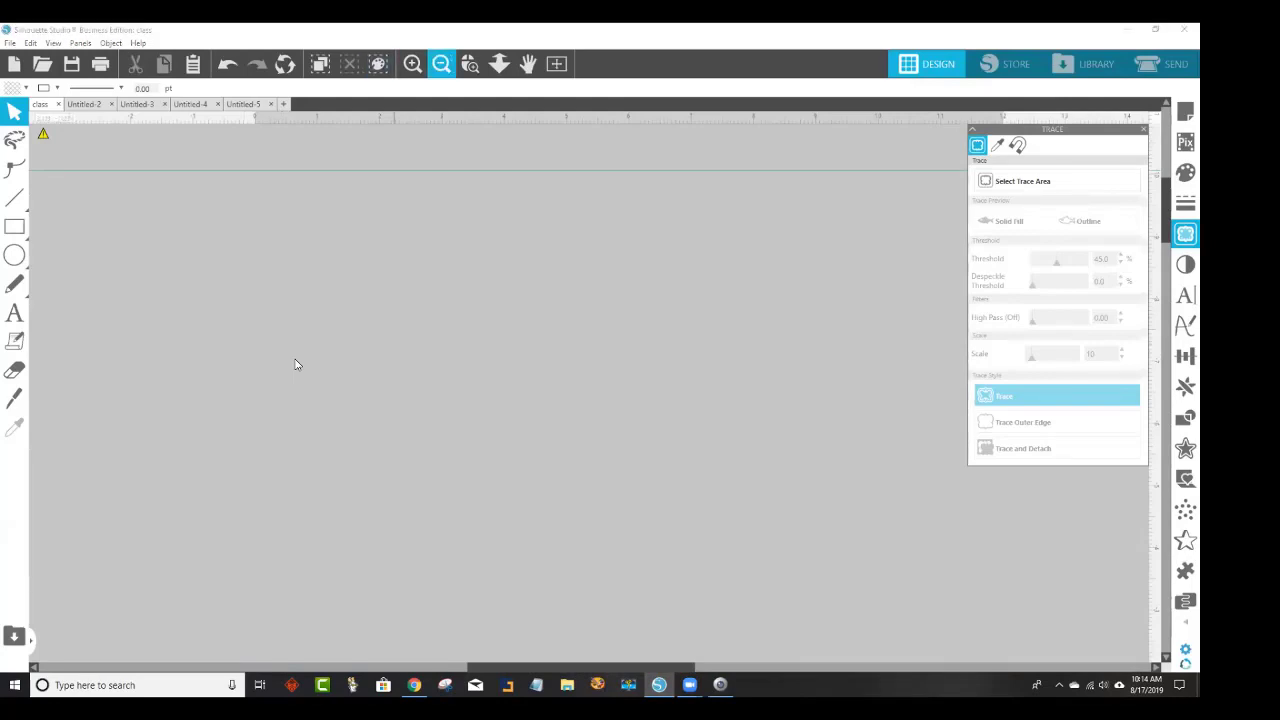
{"action": "left_click", "coordinate": [413, 64]}
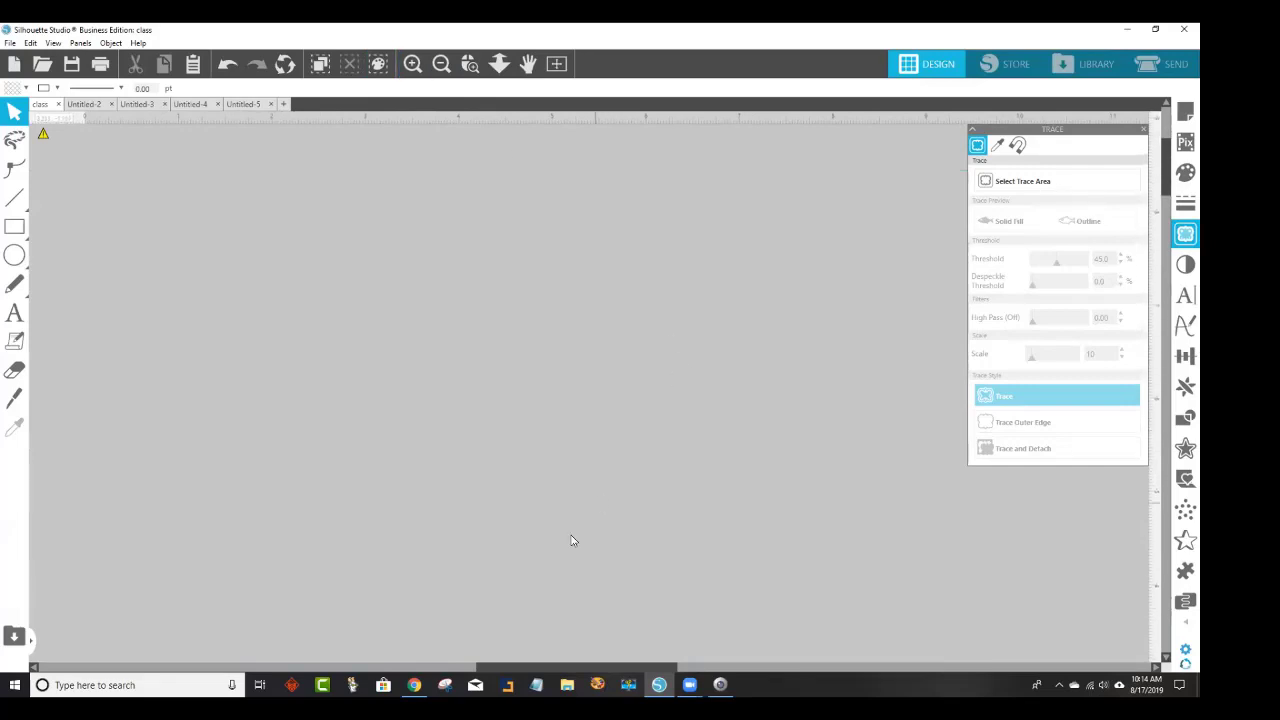
{"action": "left_click_drag", "start_coordinate": [520, 668], "coordinate": [489, 580]}
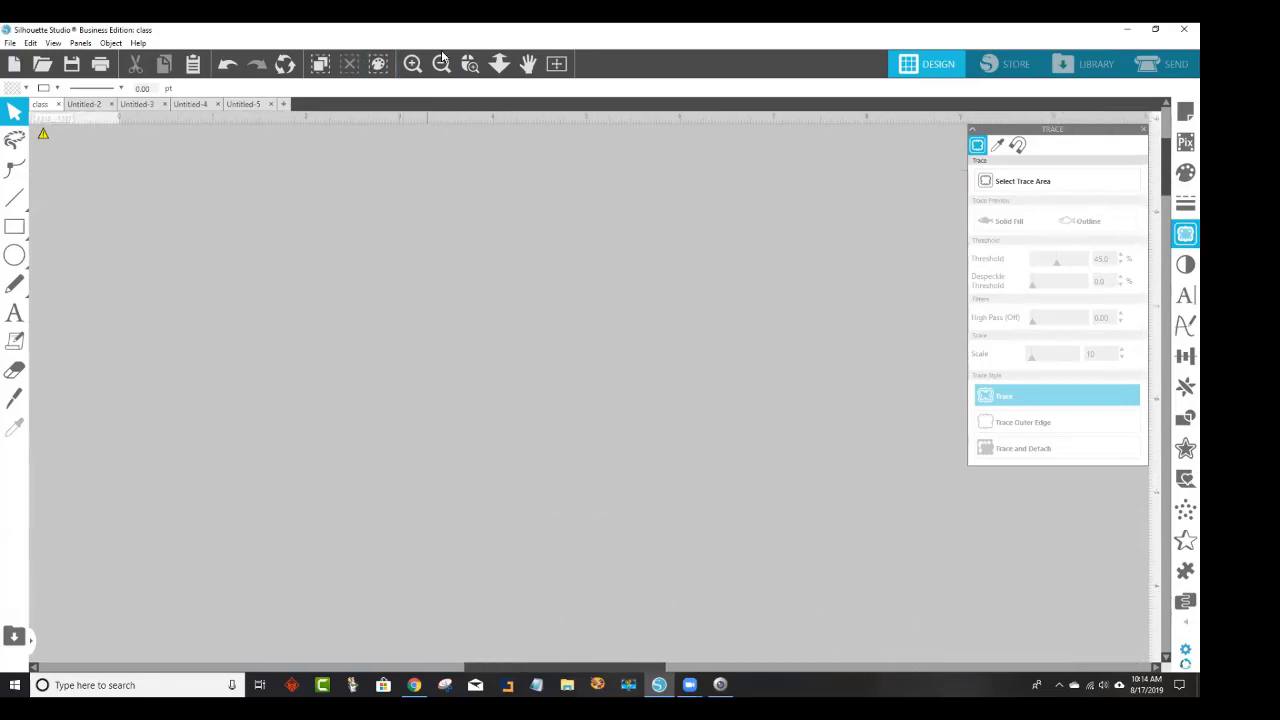
{"action": "left_click", "coordinate": [557, 65]}
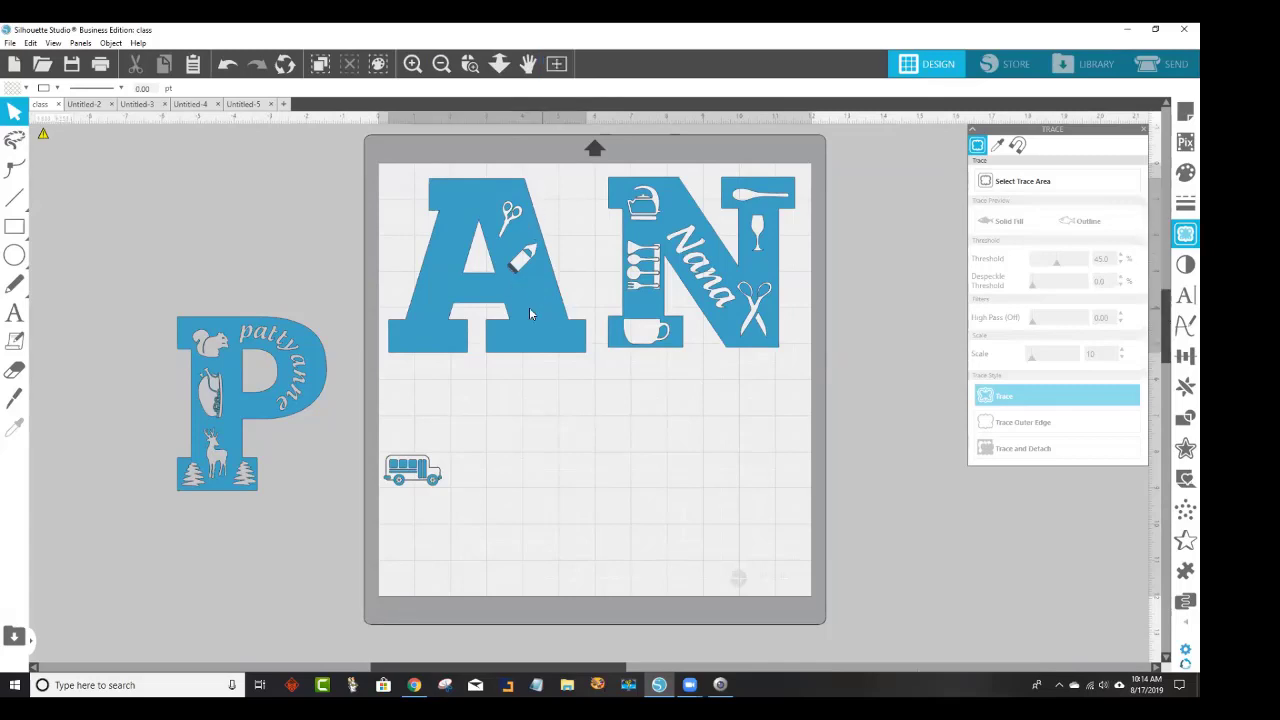
{"action": "left_click_drag", "start_coordinate": [511, 320], "coordinate": [224, 440]}
{"action": "left_click_drag", "start_coordinate": [644, 235], "coordinate": [529, 280]}
Delete the school bus shape and move the Nana letter N to the mat's upper left corner.
{"action": "left_click", "coordinate": [381, 465]}
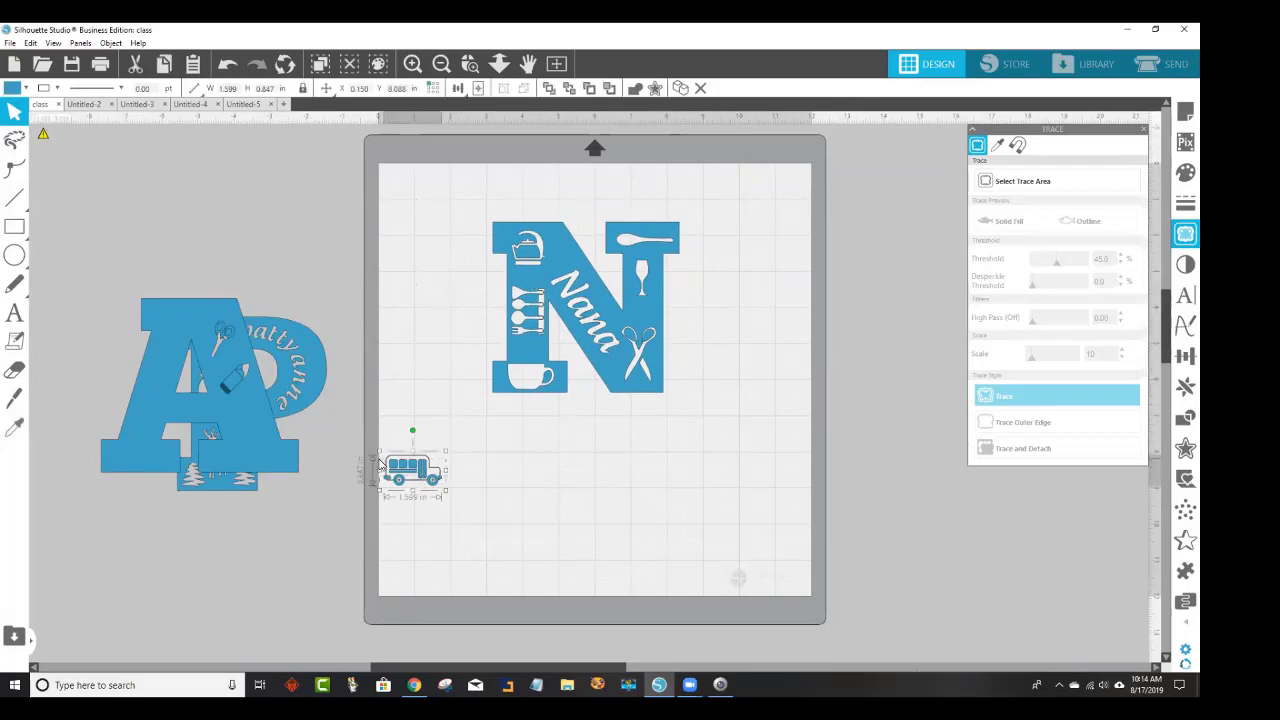
{"action": "key", "text": "Delete"}
{"action": "left_click_drag", "start_coordinate": [529, 332], "coordinate": [439, 288]}
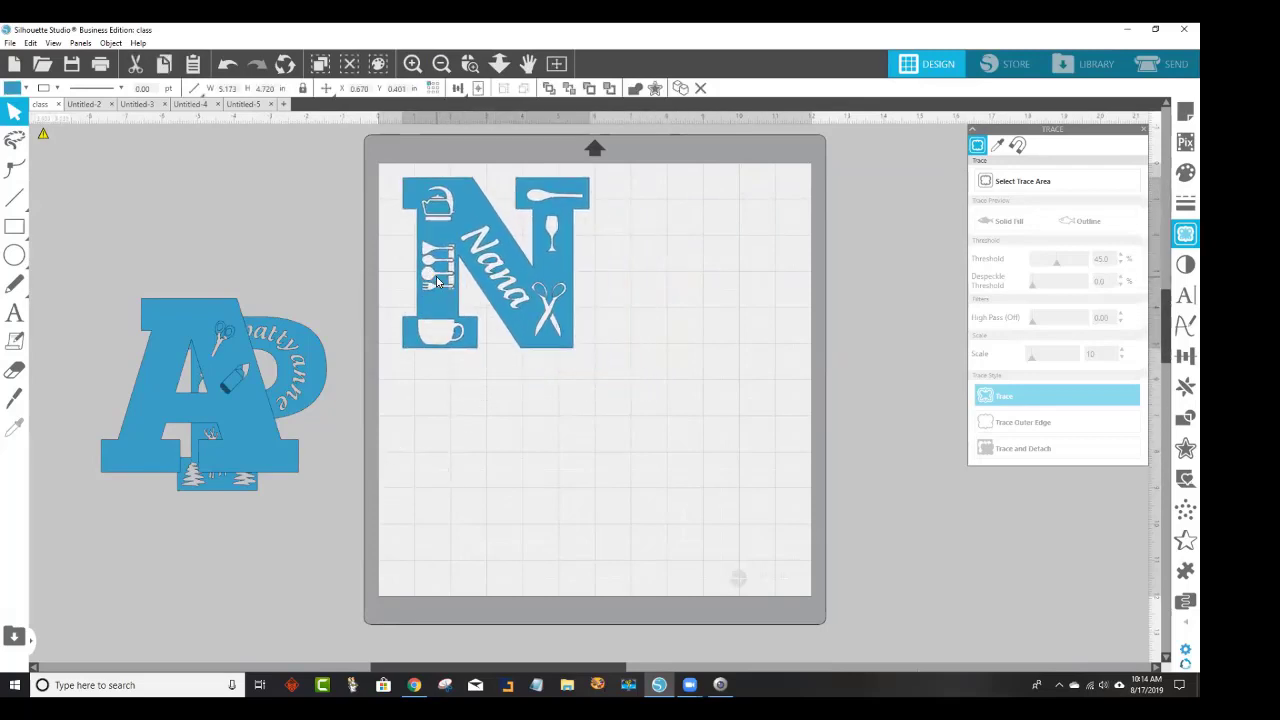
{"action": "left_click", "coordinate": [659, 286]}
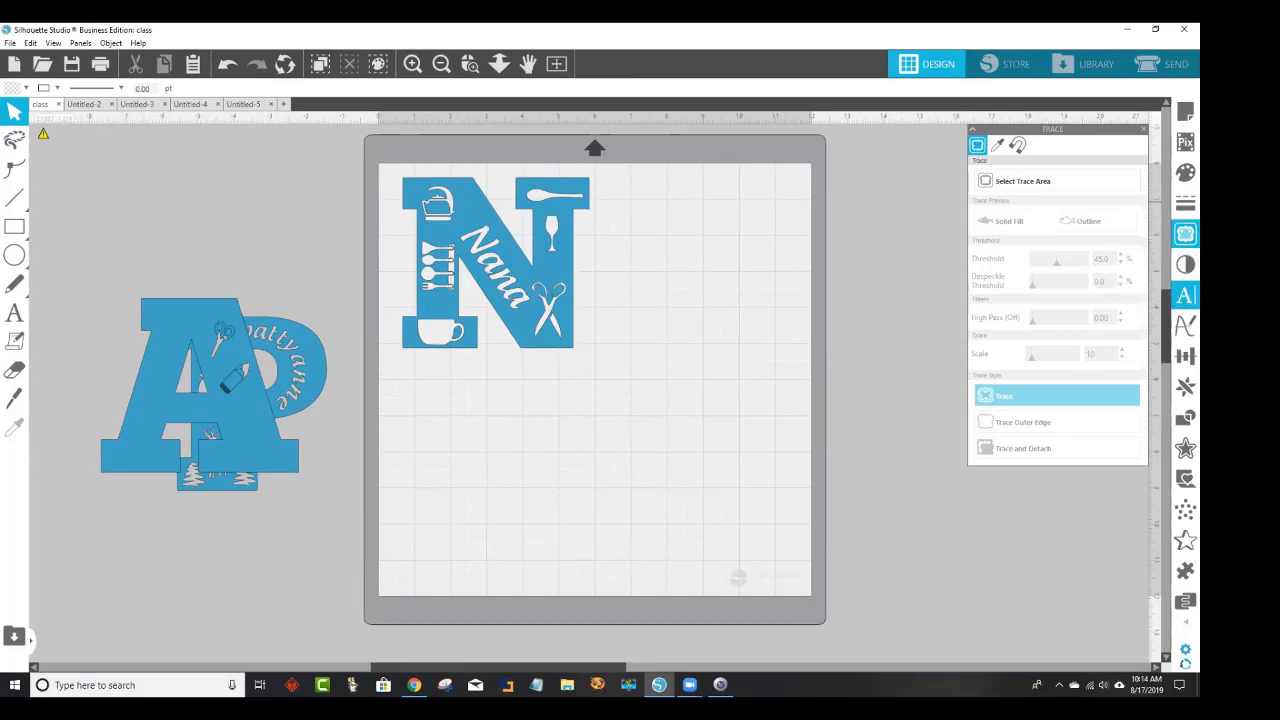
Open the text style settings and look through the installed fonts for dingbats.
{"action": "left_click", "coordinate": [1185, 295]}
{"action": "scroll", "coordinate": [1081, 248], "scroll_direction": "up", "scroll_amount": 15}
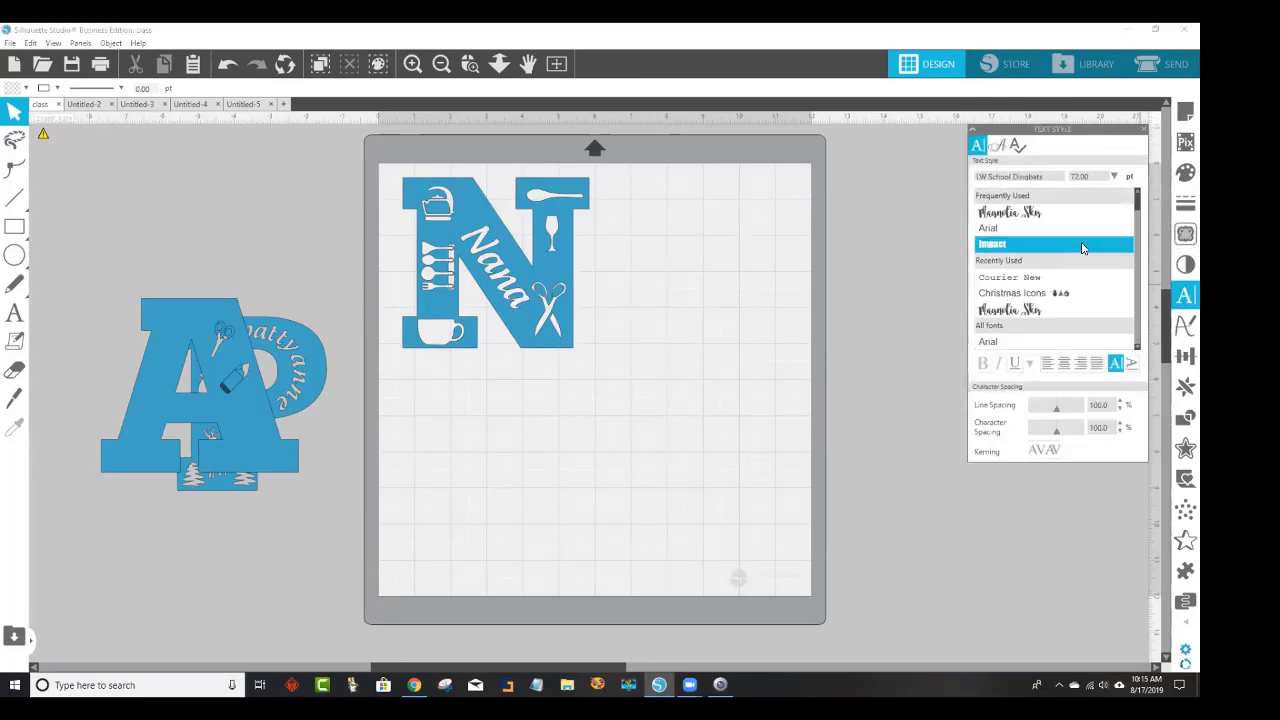
{"action": "scroll", "coordinate": [1081, 248], "scroll_direction": "down", "scroll_amount": 3}
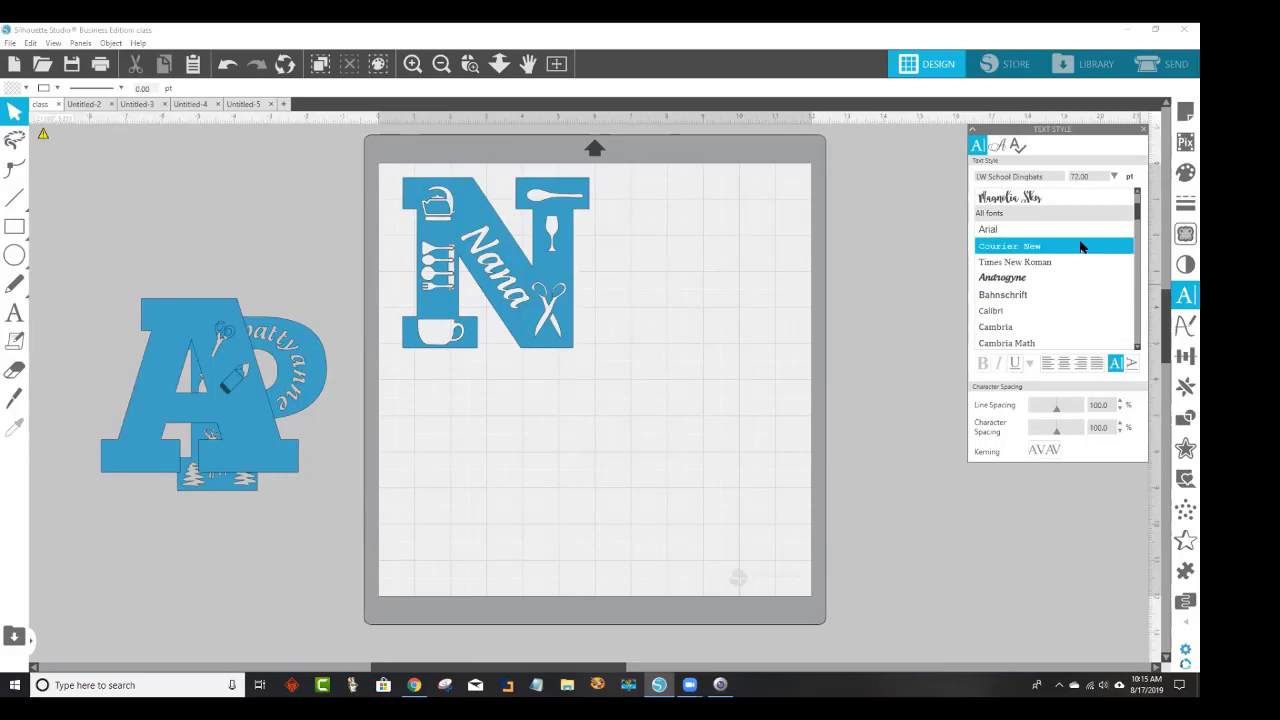
{"action": "scroll", "coordinate": [1077, 283], "scroll_direction": "down", "scroll_amount": 2}
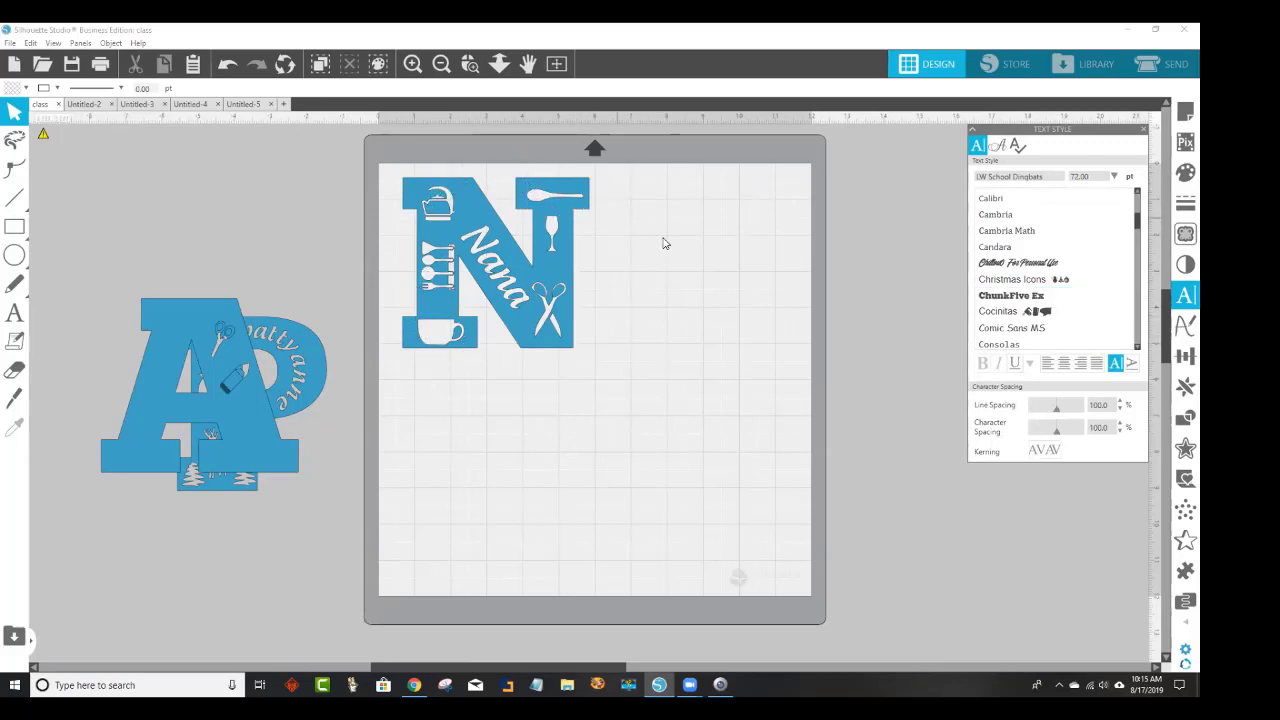
{"action": "left_click", "coordinate": [8, 262]}
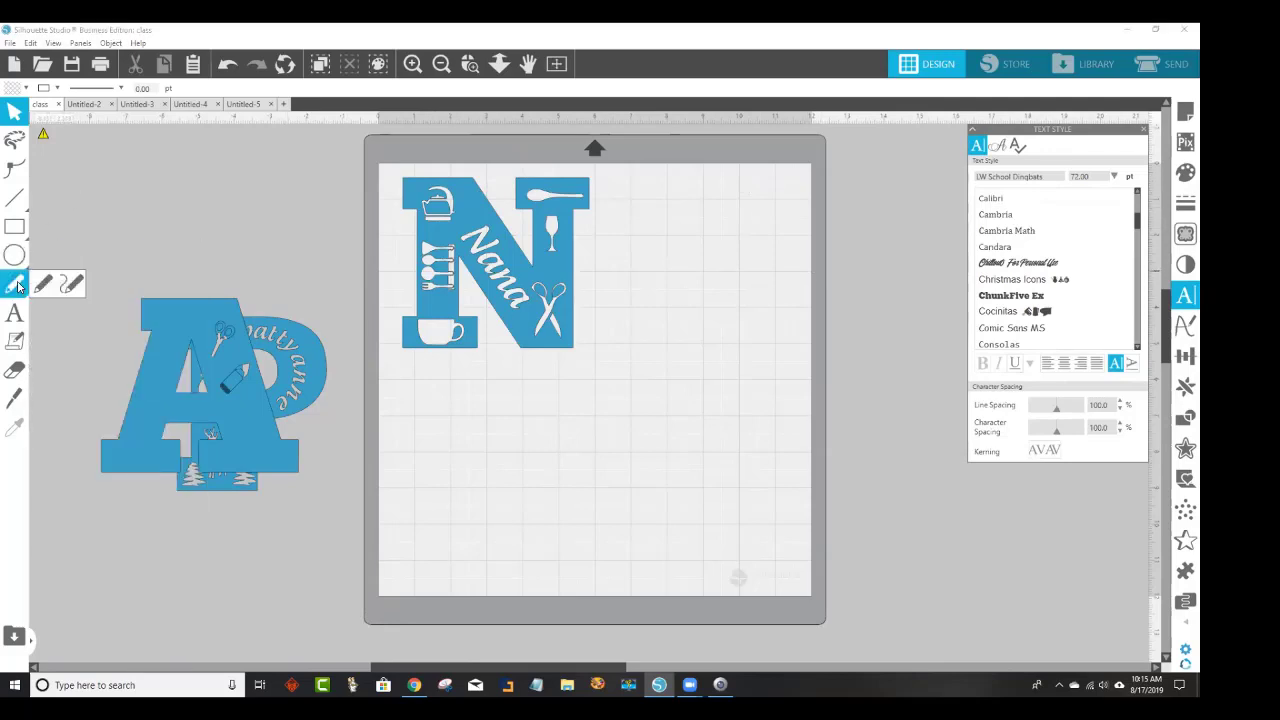
{"action": "left_click", "coordinate": [12, 318]}
{"action": "left_click", "coordinate": [678, 252]}
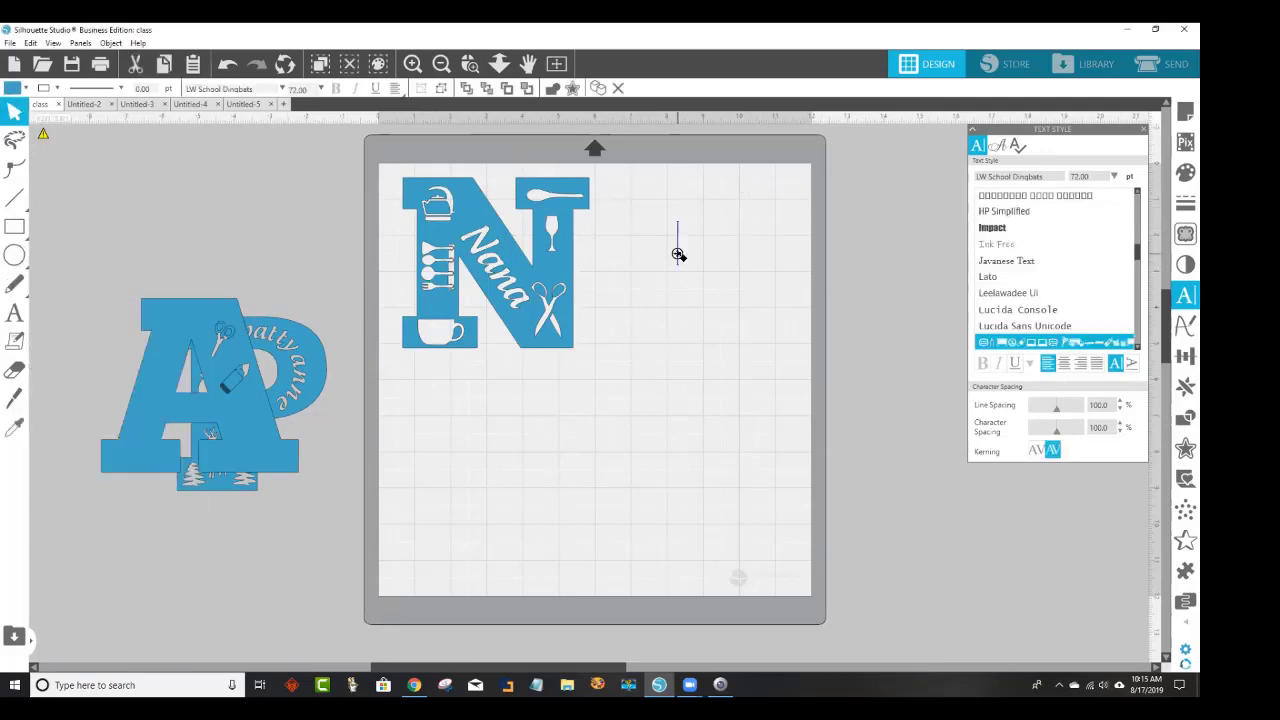
{"action": "type", "text": "a"}
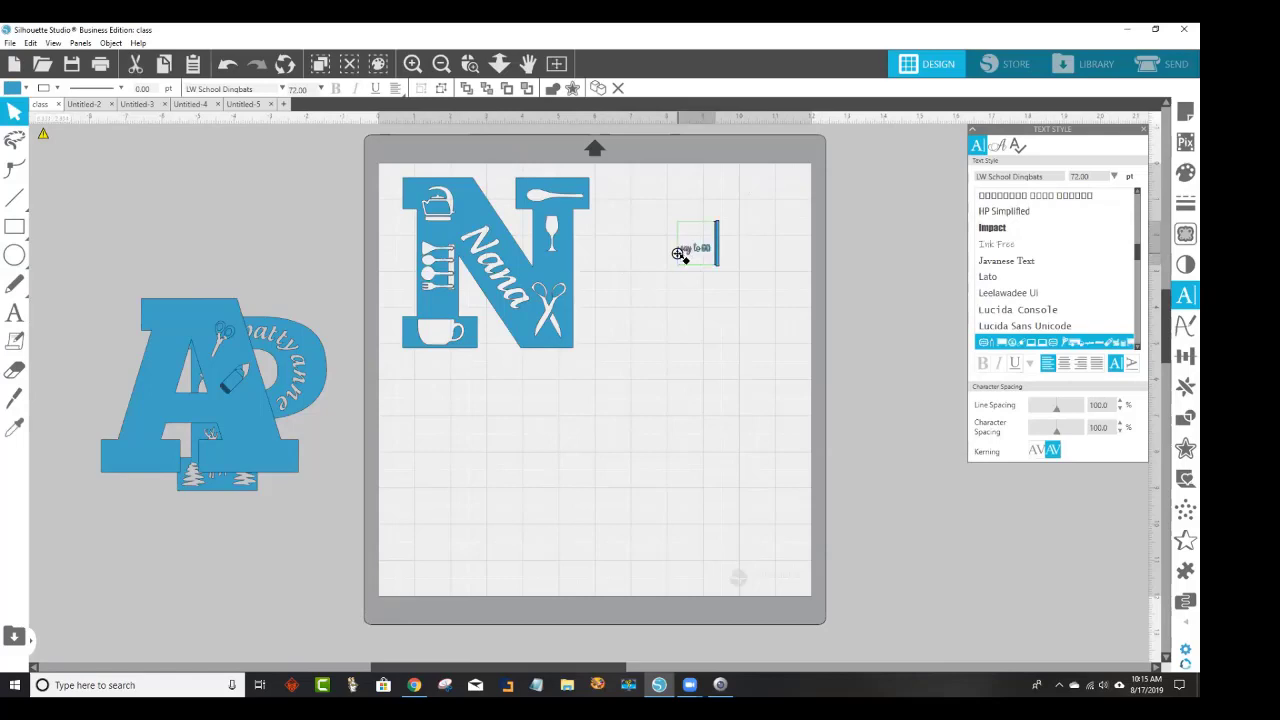
{"action": "left_click", "coordinate": [714, 320]}
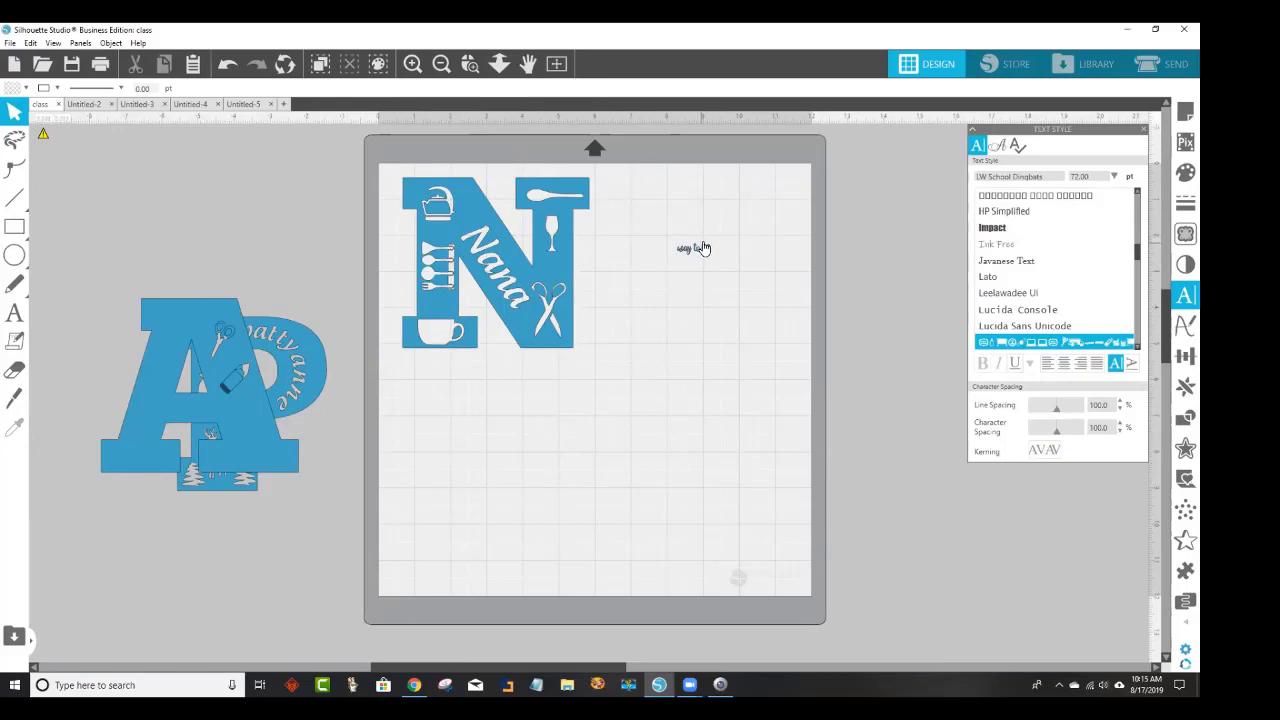
{"action": "left_click", "coordinate": [704, 256]}
{"action": "key", "text": "Delete"}
Add the letter N as text in the LW School Dingbats font beside the Nana letter.
{"action": "left_click", "coordinate": [14, 313]}
{"action": "left_click", "coordinate": [632, 245]}
{"action": "key", "text": "Escape"}
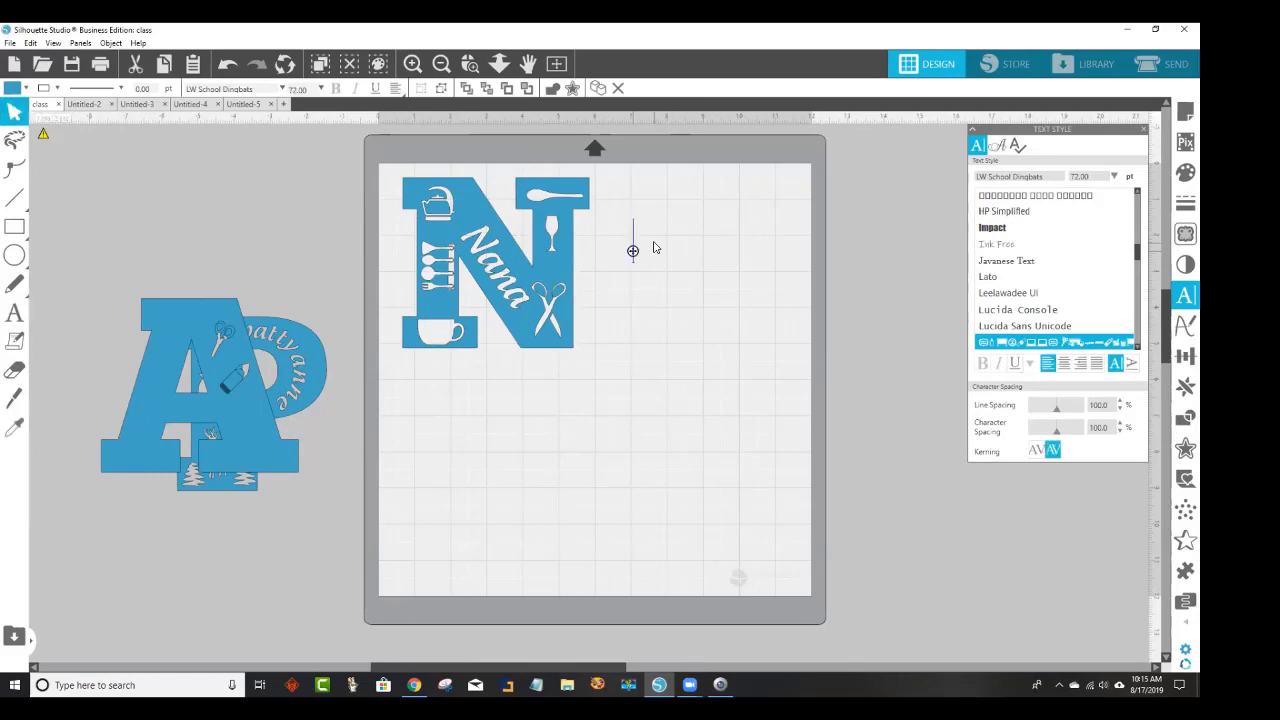
{"action": "type", "text": "way to go"}
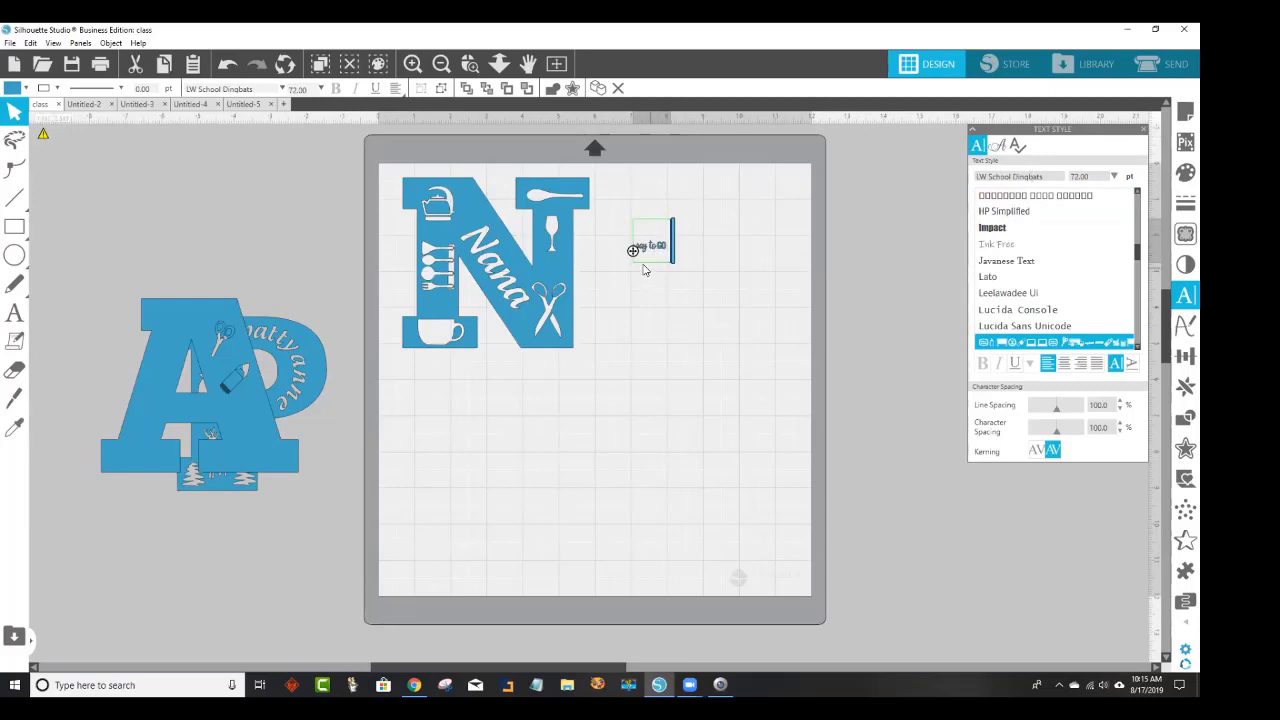
{"action": "left_click", "coordinate": [659, 282]}
Enlarge the "way to GO" dingbat text to about 368 pt and place it just beside the Nana letter.
{"action": "left_click", "coordinate": [651, 246]}
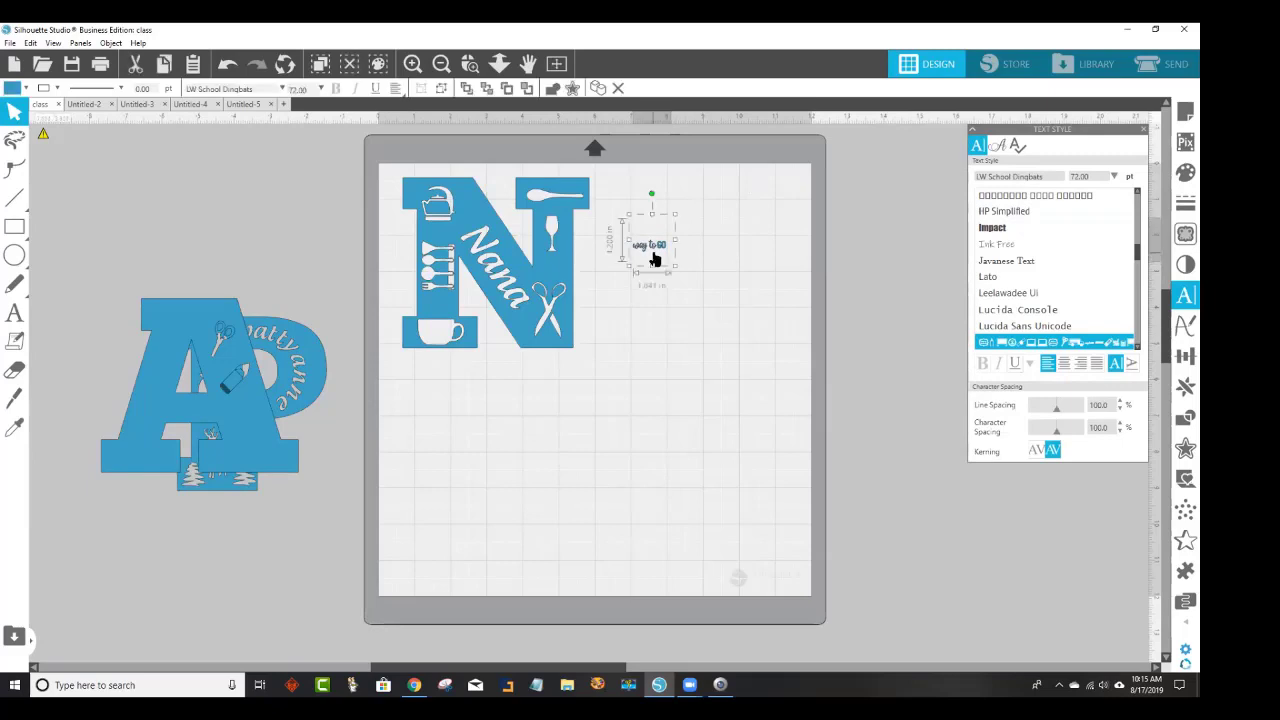
{"action": "left_click_drag", "start_coordinate": [674, 265], "coordinate": [808, 386]}
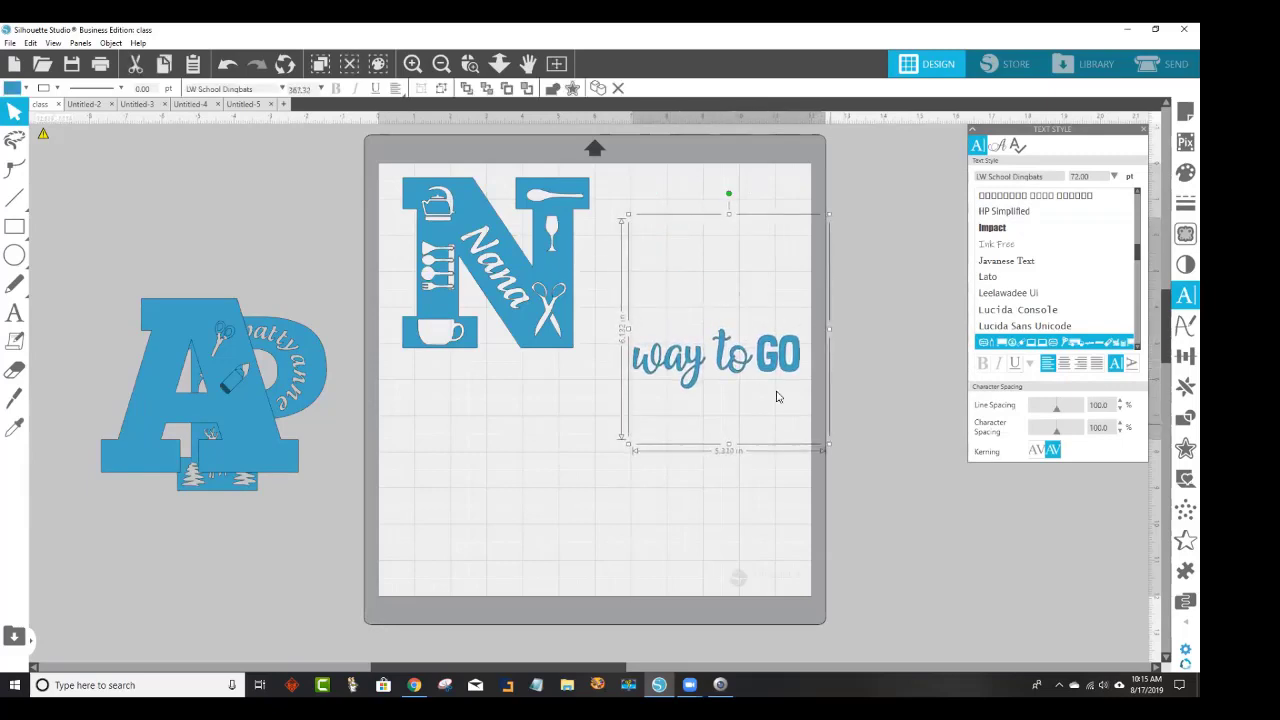
{"action": "left_click_drag", "start_coordinate": [718, 313], "coordinate": [706, 283]}
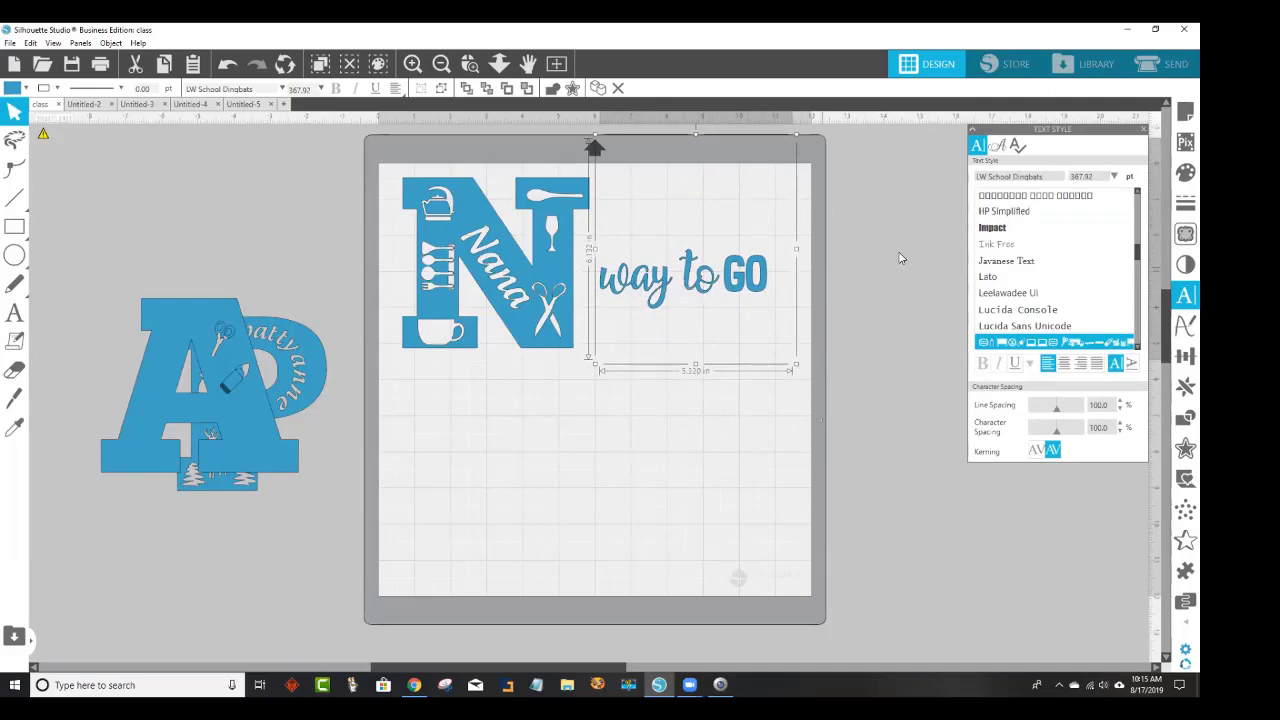
Change the dingbat text's font to Impact and position the resulting letter N beside the Nana letter.
{"action": "left_click", "coordinate": [1002, 230]}
{"action": "left_click_drag", "start_coordinate": [672, 286], "coordinate": [680, 312]}
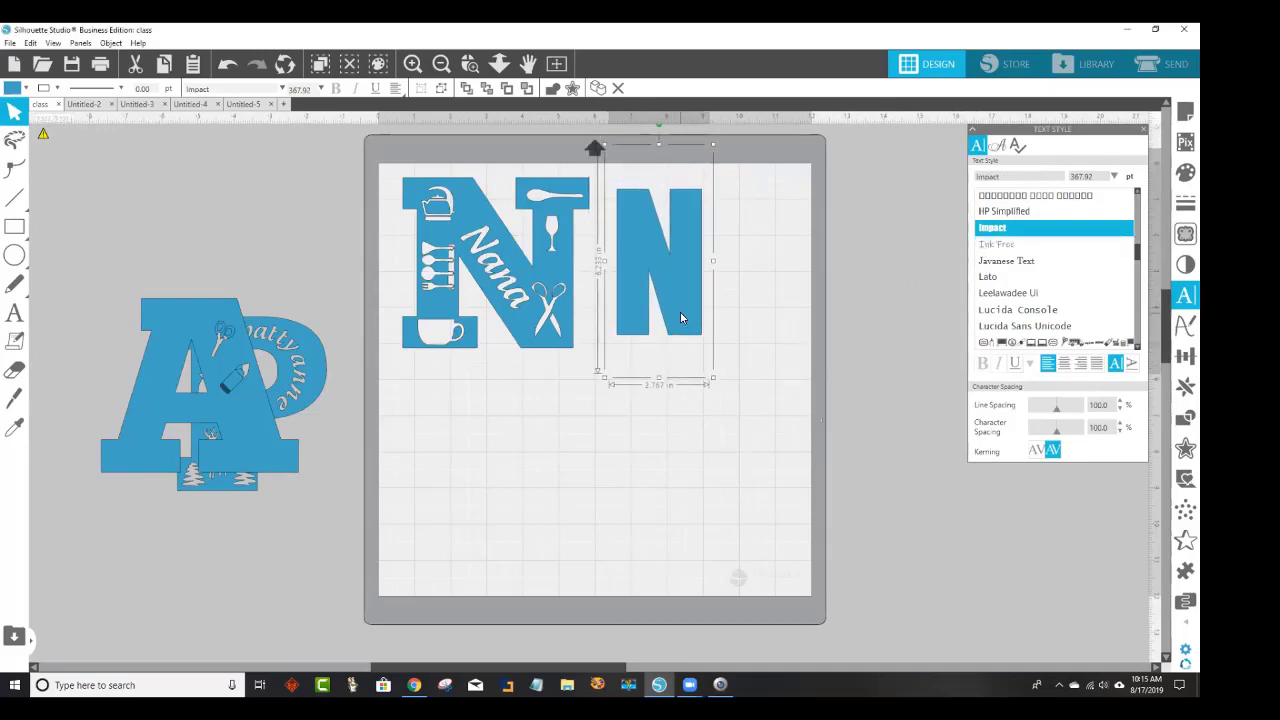
Enlarge and widen the plain Impact letter N to about 570 pt, roughly matching the Nana letter's height.
{"action": "left_click_drag", "start_coordinate": [714, 380], "coordinate": [751, 374]}
{"action": "left_click_drag", "start_coordinate": [715, 318], "coordinate": [712, 318]}
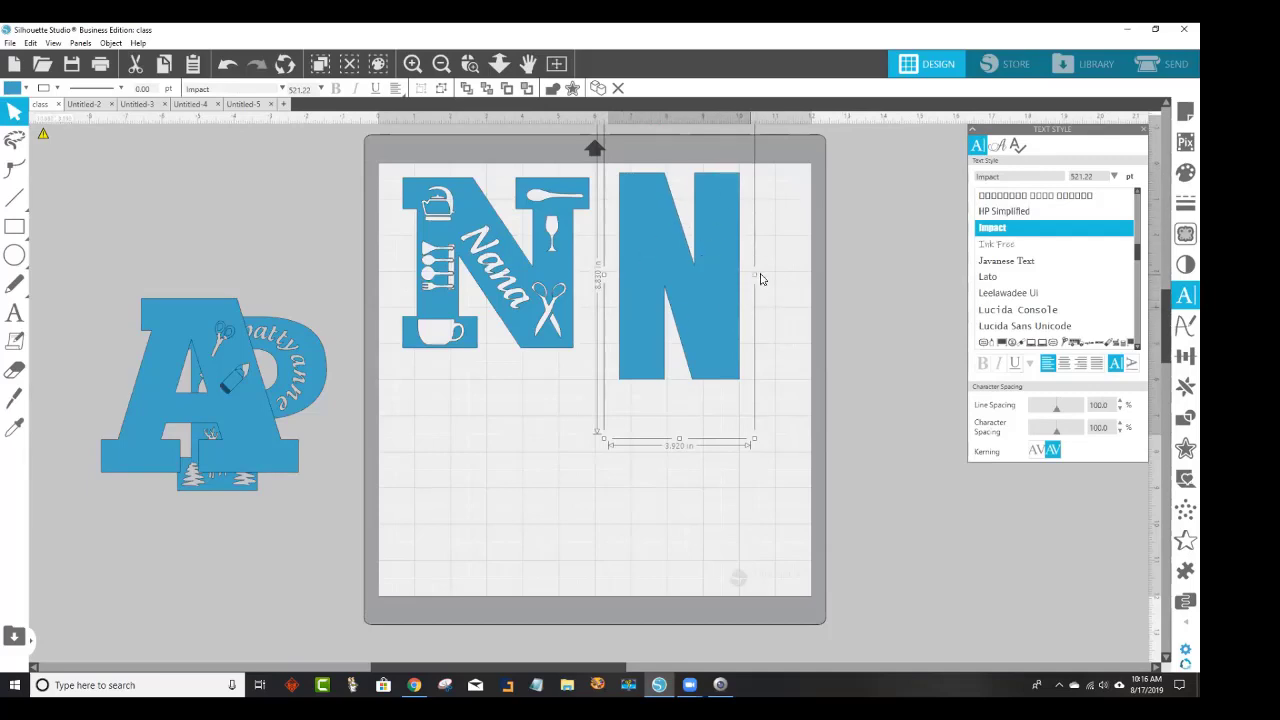
{"action": "left_click_drag", "start_coordinate": [760, 279], "coordinate": [810, 276]}
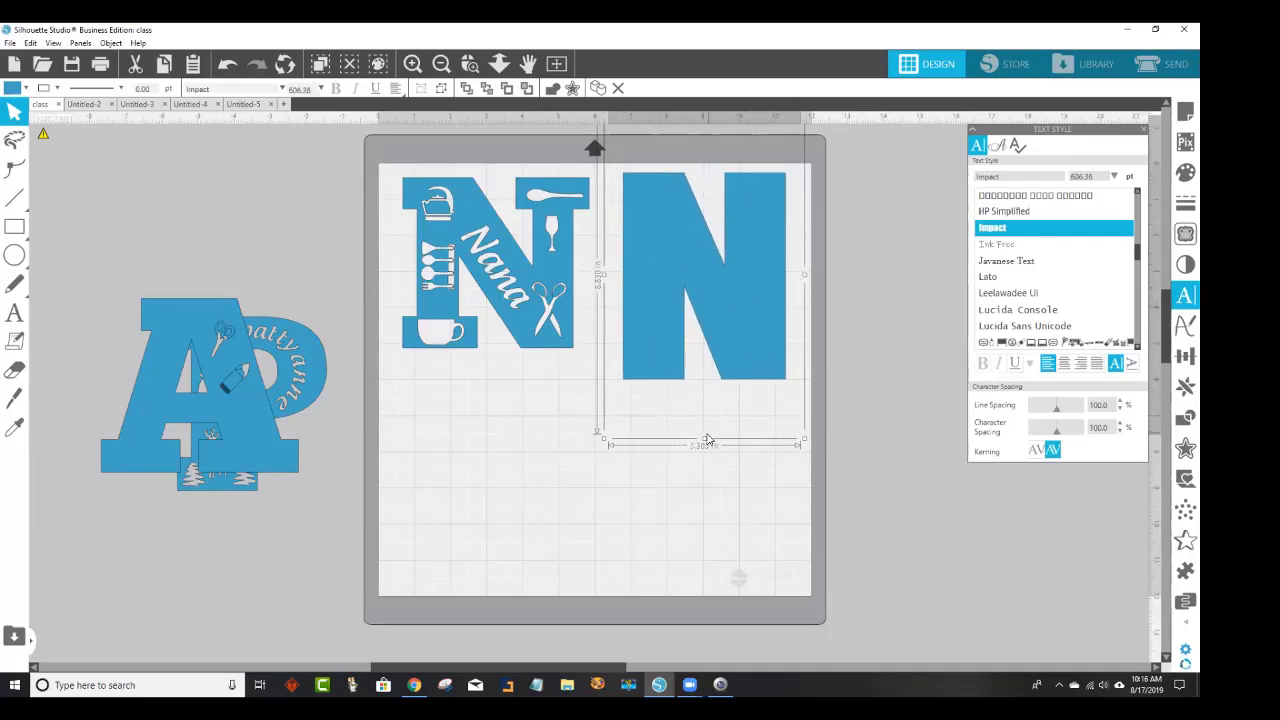
{"action": "left_click_drag", "start_coordinate": [707, 440], "coordinate": [704, 413]}
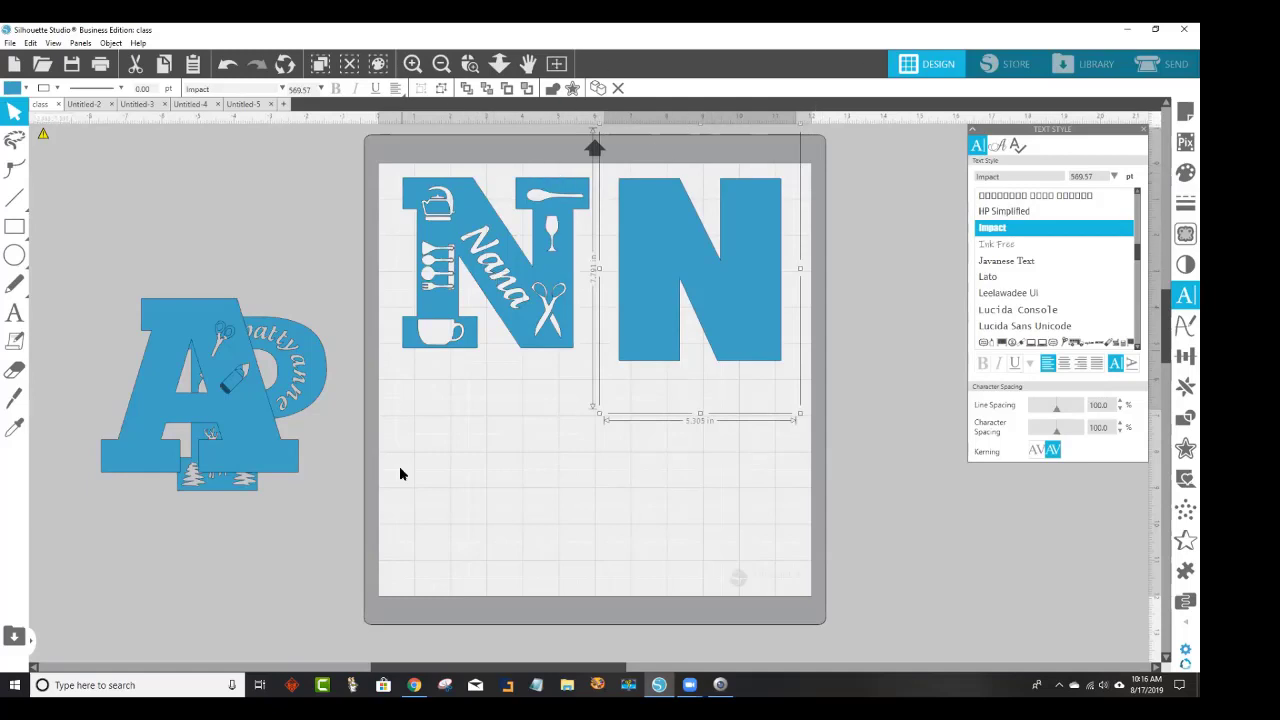
Switch to Chrome and look over the dingbat fonts in the Silhouette Design Store and Dingbat Depot's free music dingbats.
{"action": "left_click", "coordinate": [418, 686]}
{"action": "scroll", "coordinate": [463, 443], "scroll_direction": "up", "scroll_amount": 1}
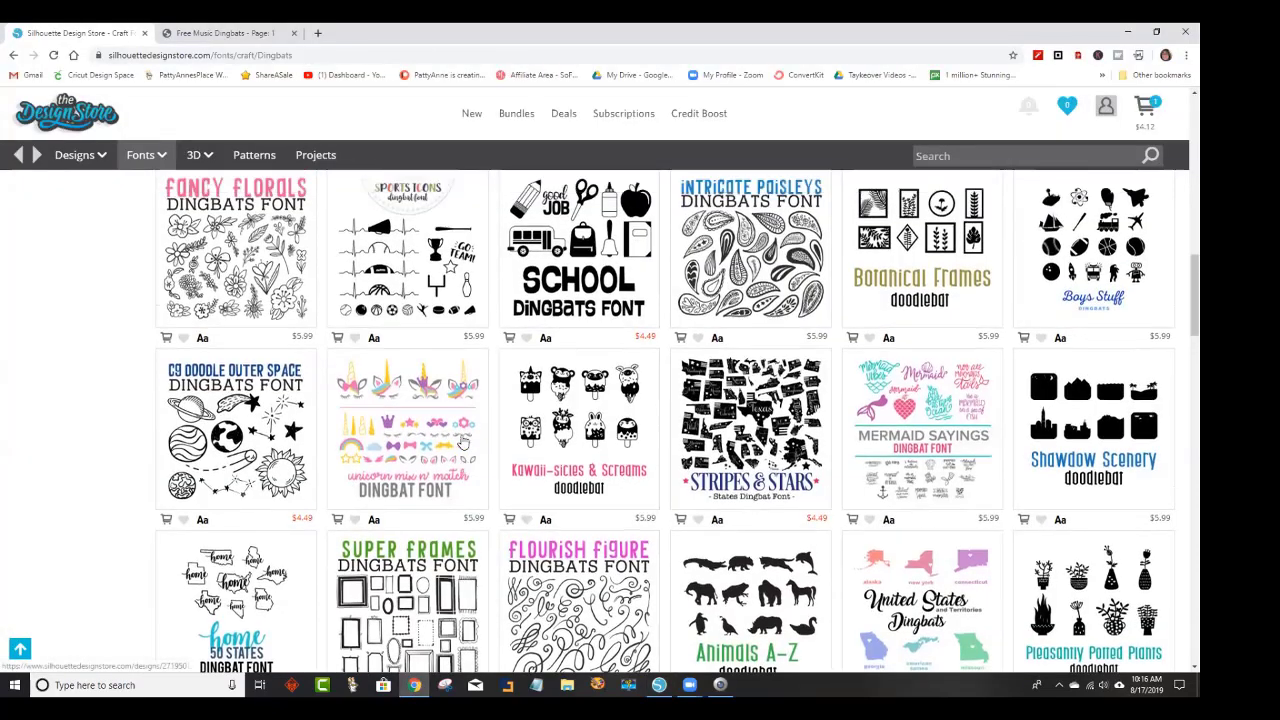
{"action": "scroll", "coordinate": [463, 443], "scroll_direction": "up", "scroll_amount": 5}
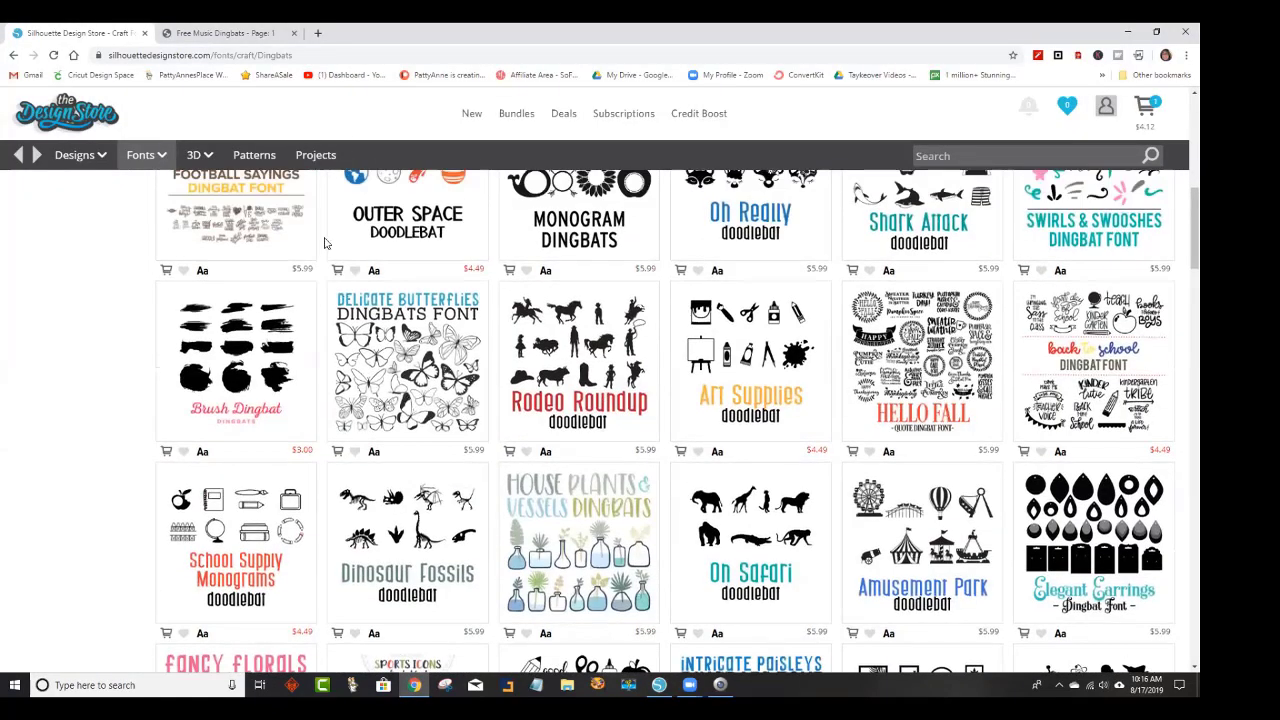
{"action": "left_click", "coordinate": [180, 34]}
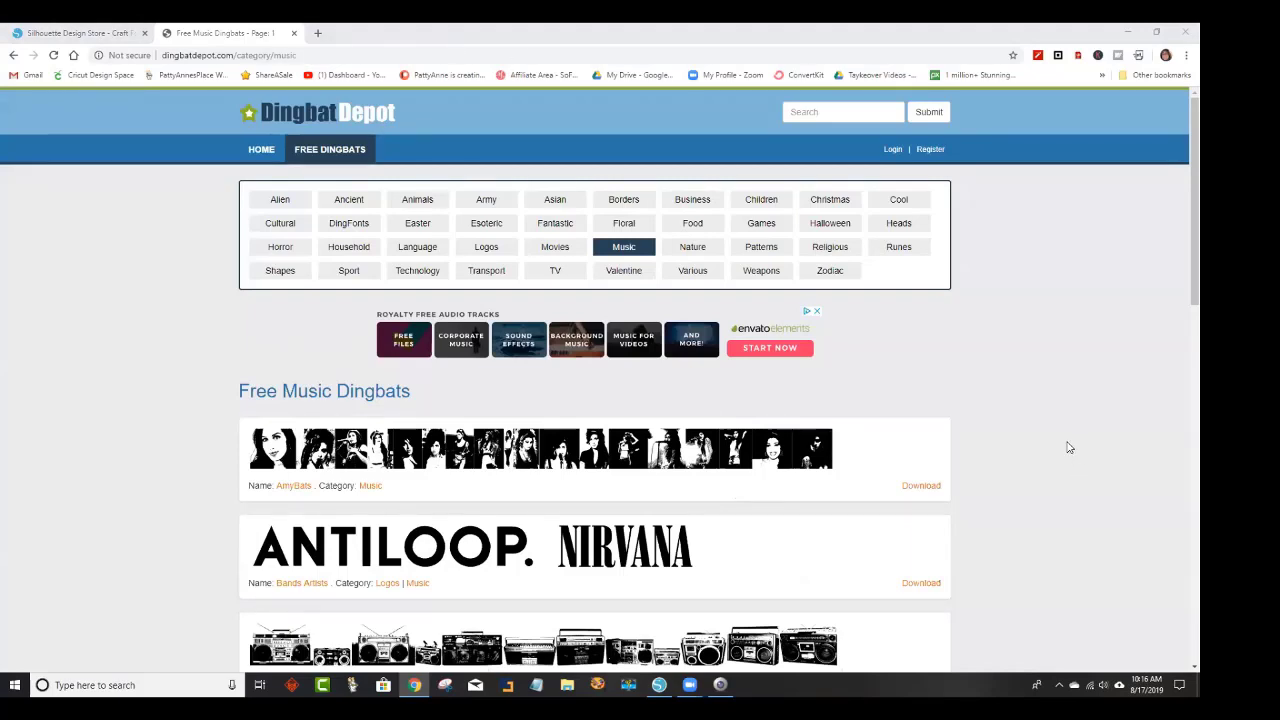
{"action": "scroll", "coordinate": [1067, 447], "scroll_direction": "down", "scroll_amount": 2}
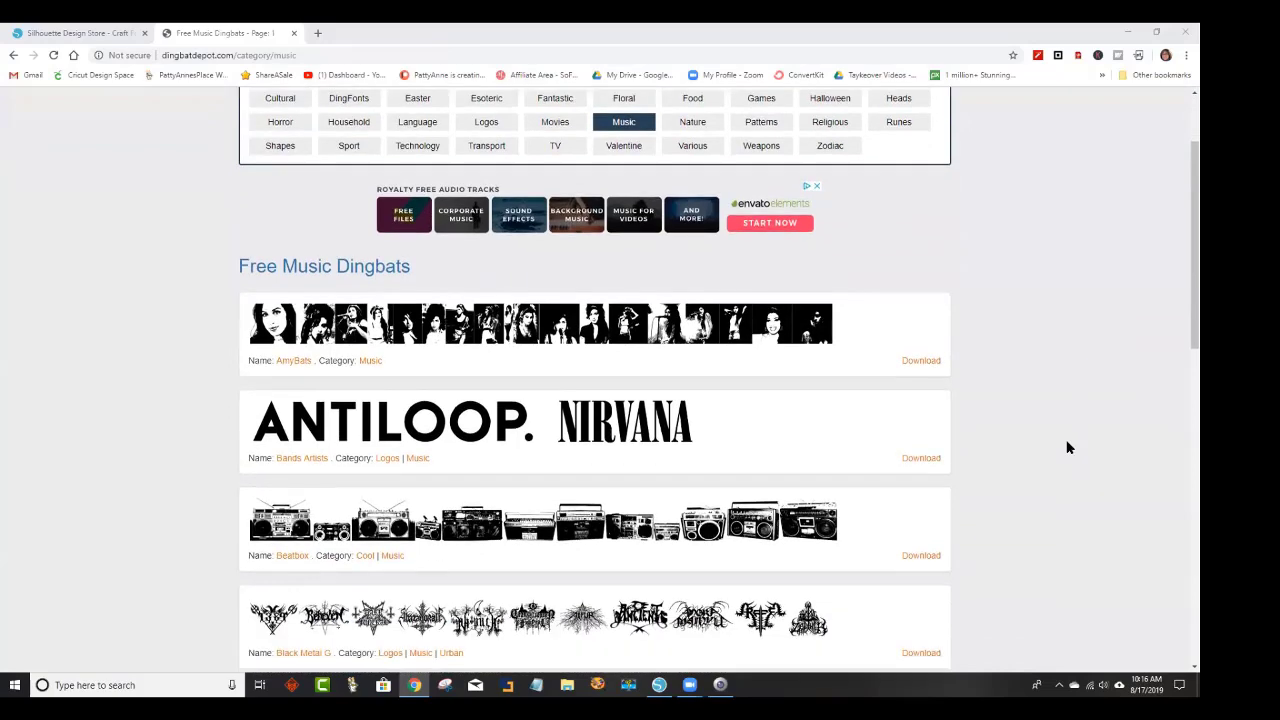
Switch back to Silhouette Studio, delete the plain letter N and add the letter S in LW School Dingbats beside the Nana letter.
{"action": "left_click", "coordinate": [630, 686]}
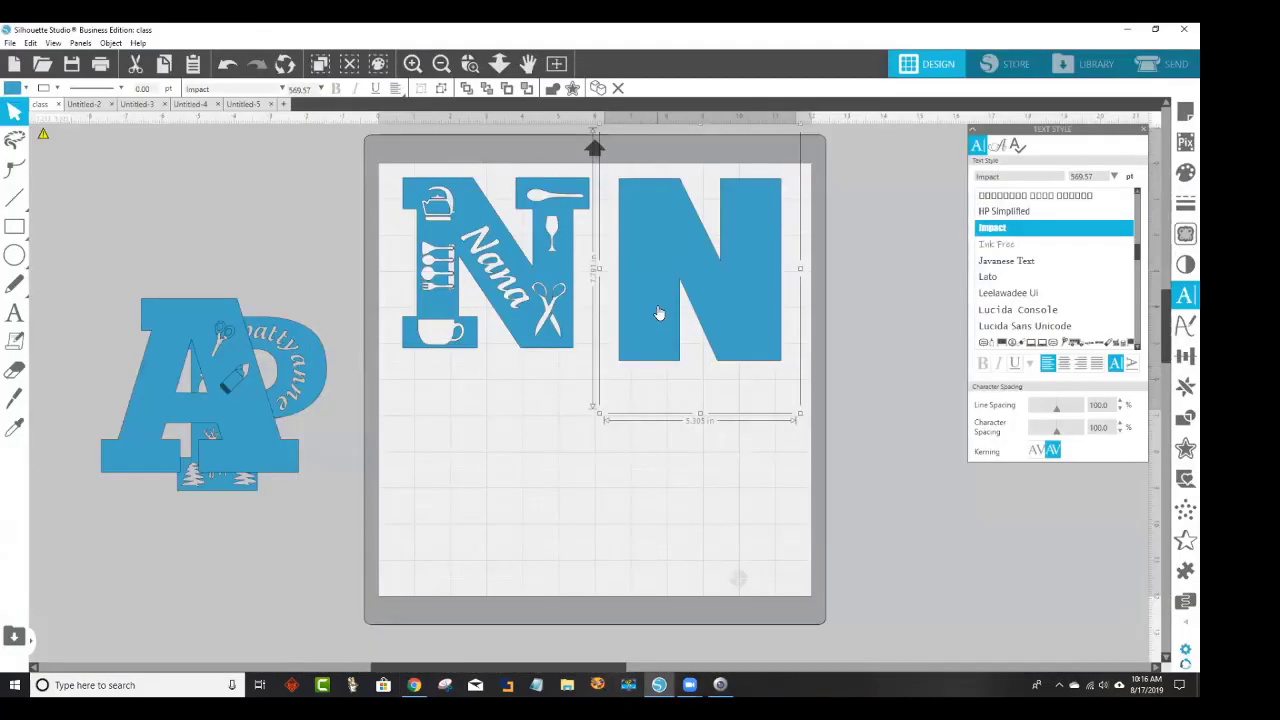
{"action": "key", "text": "Delete"}
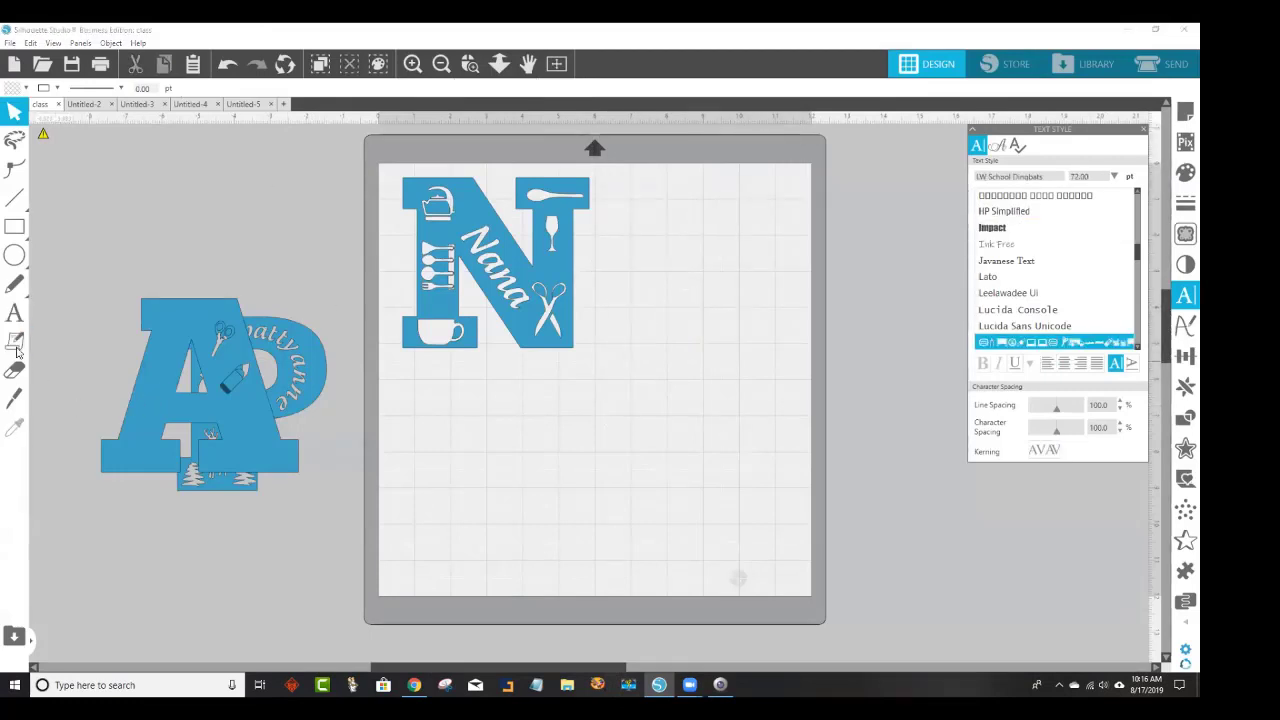
{"action": "left_click", "coordinate": [14, 314]}
{"action": "left_click", "coordinate": [610, 300]}
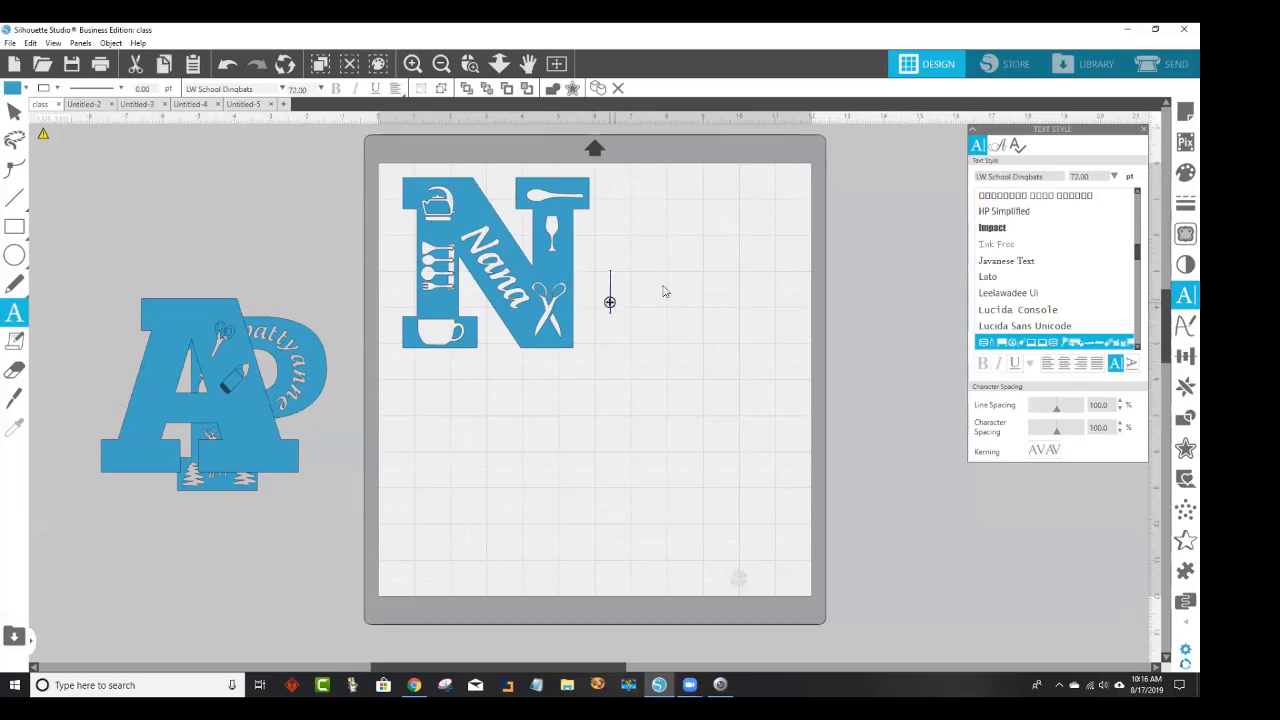
{"action": "type", "text": "o"}
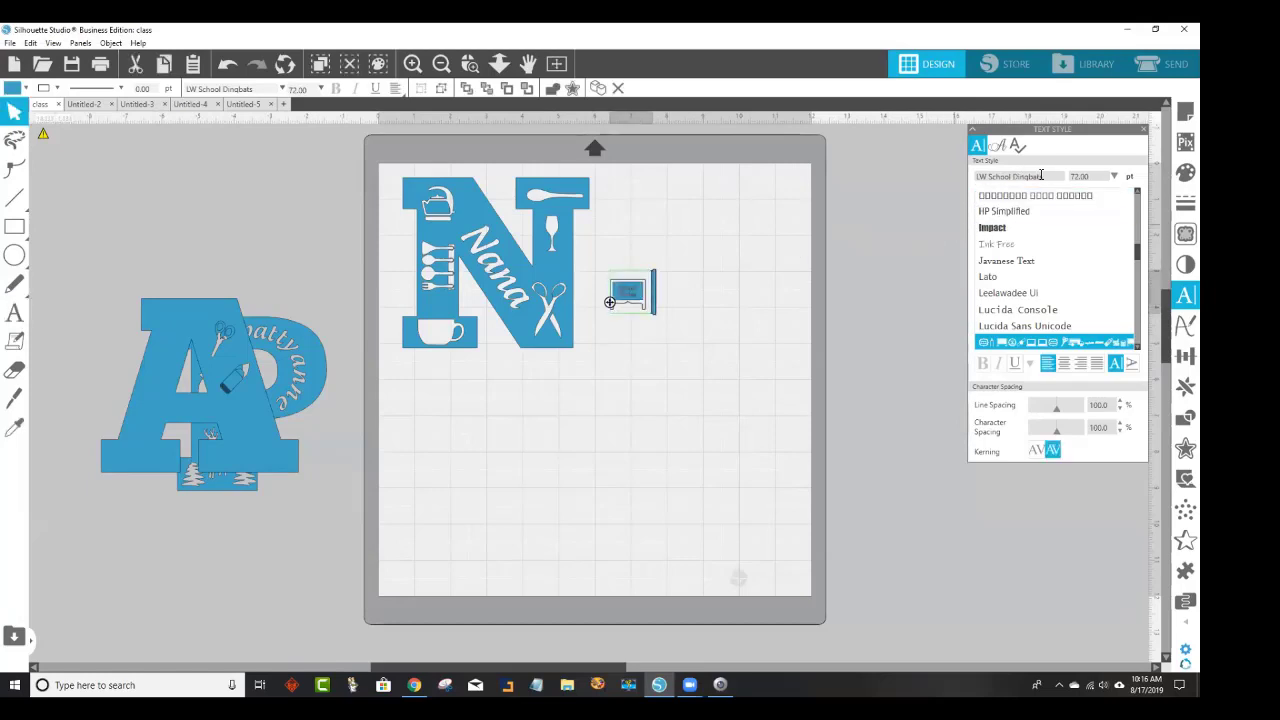
Enlarge the "School Rules" dingbat text to about 337 pt and place it just beside the Nana letter.
{"action": "left_click_drag", "start_coordinate": [1041, 175], "coordinate": [977, 176]}
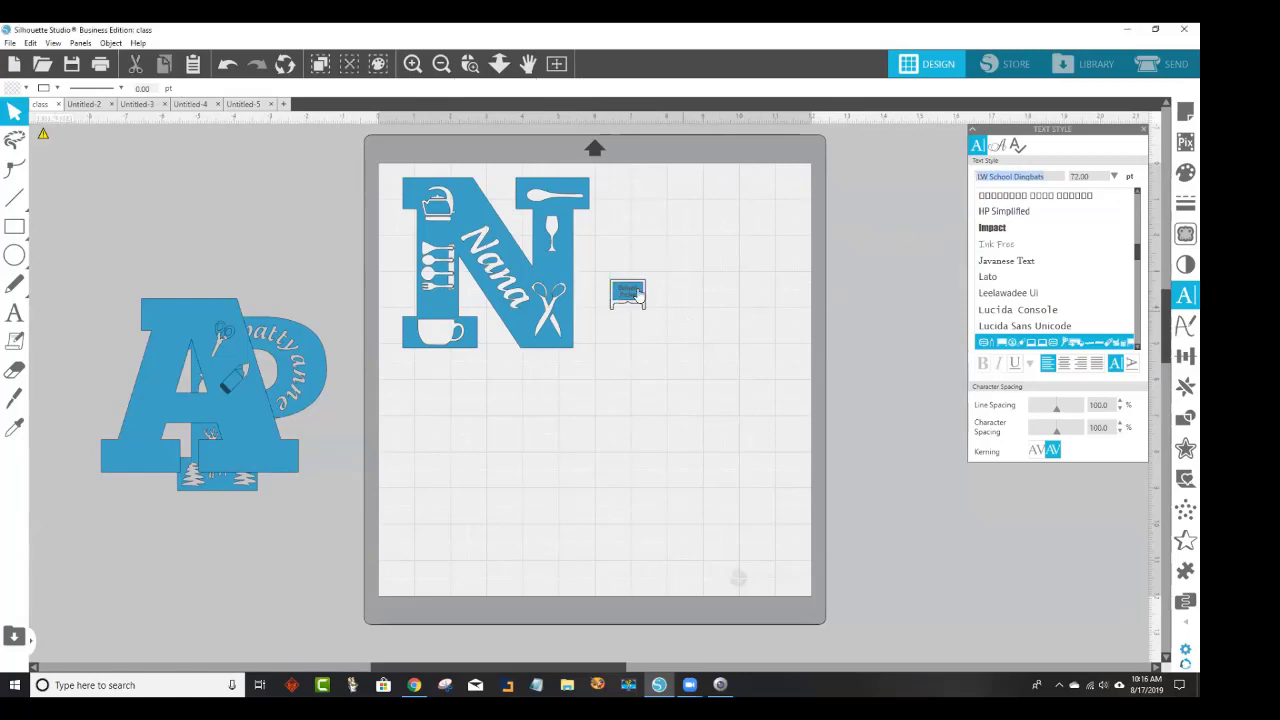
{"action": "left_click", "coordinate": [624, 288]}
{"action": "left_click_drag", "start_coordinate": [655, 316], "coordinate": [811, 481]}
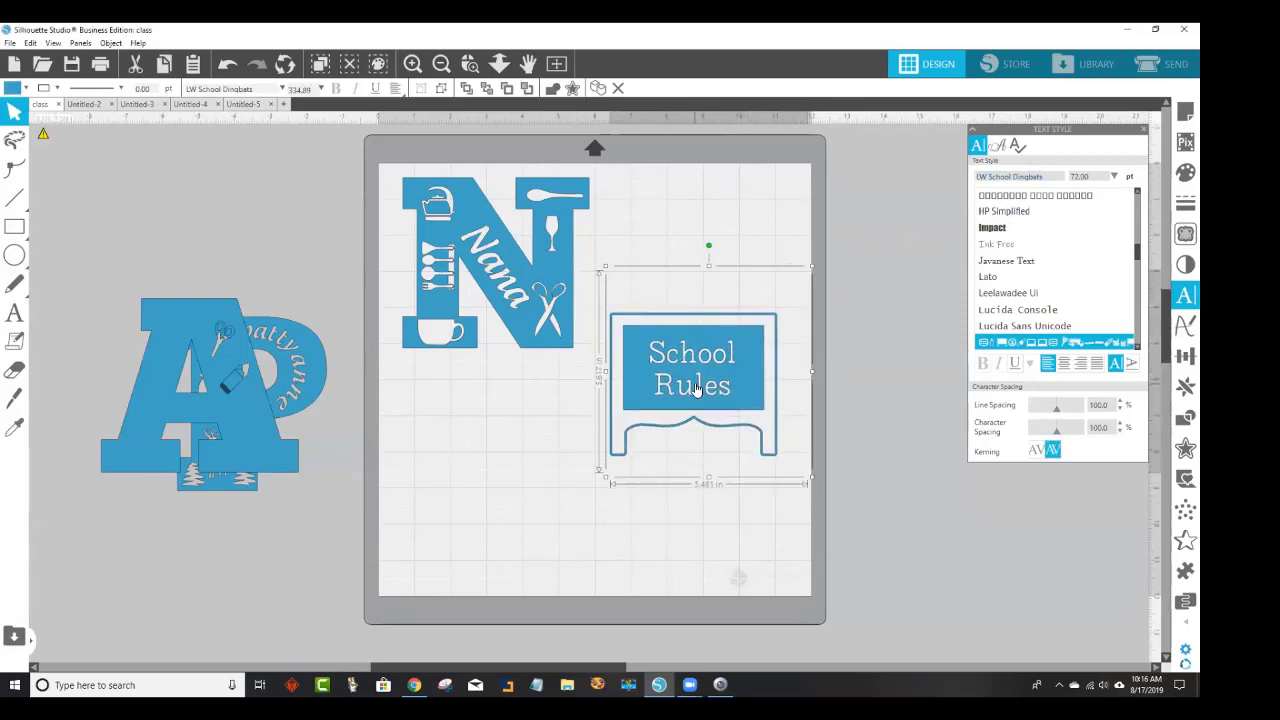
{"action": "left_click_drag", "start_coordinate": [694, 388], "coordinate": [691, 258]}
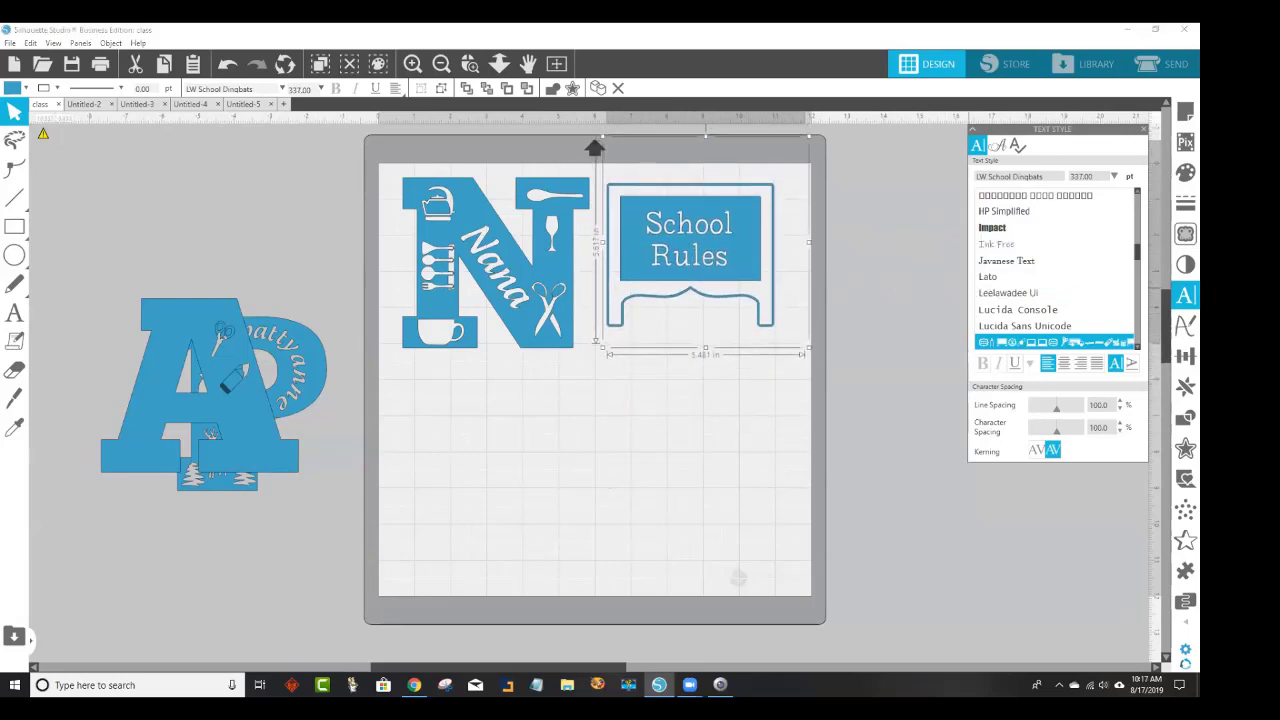
Change the dingbat text's font to ChunkFive Ex and enlarge the resulting letter S to about 494 pt.
{"action": "scroll", "coordinate": [1055, 270], "scroll_direction": "up", "scroll_amount": 6}
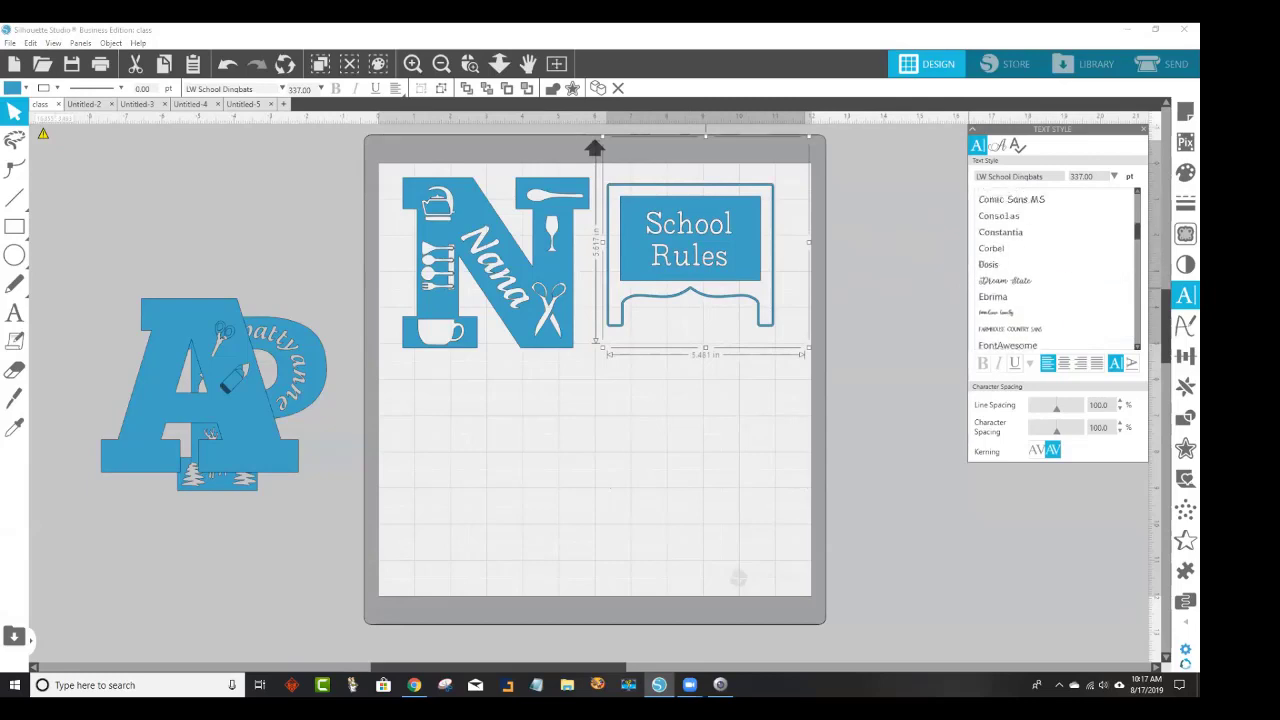
{"action": "scroll", "coordinate": [1055, 270], "scroll_direction": "up", "scroll_amount": 5}
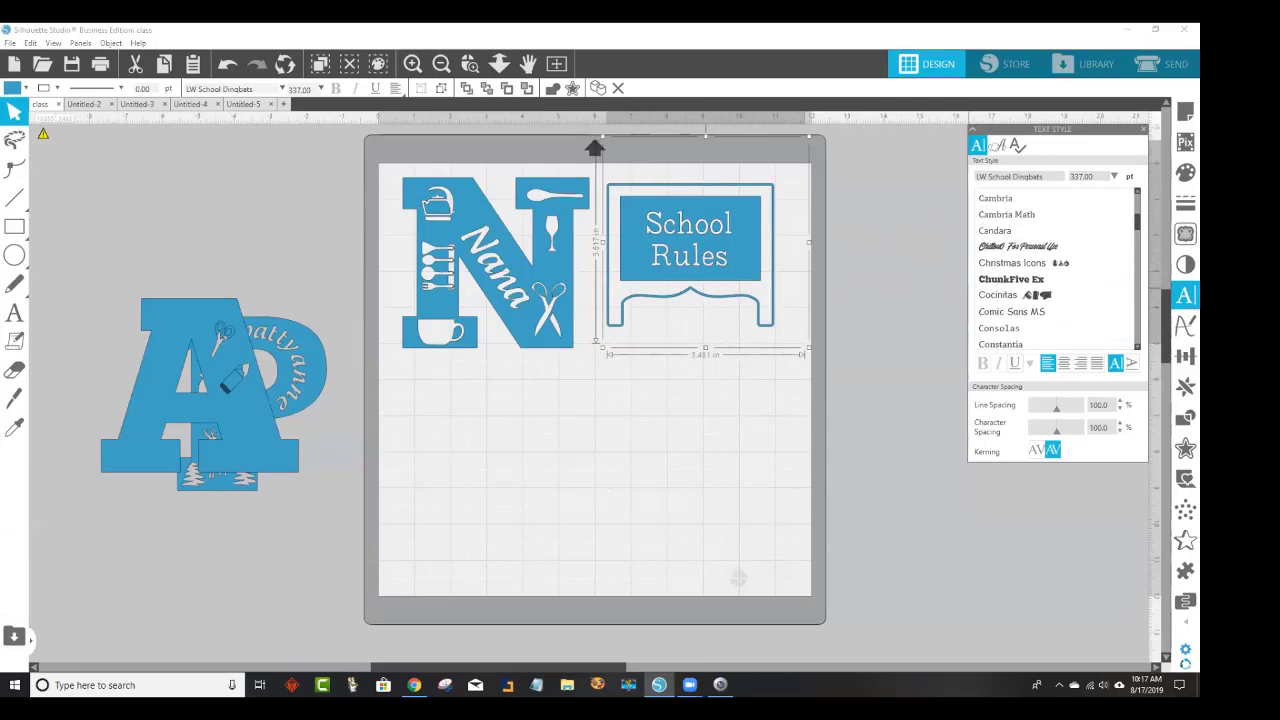
{"action": "left_click", "coordinate": [1048, 282]}
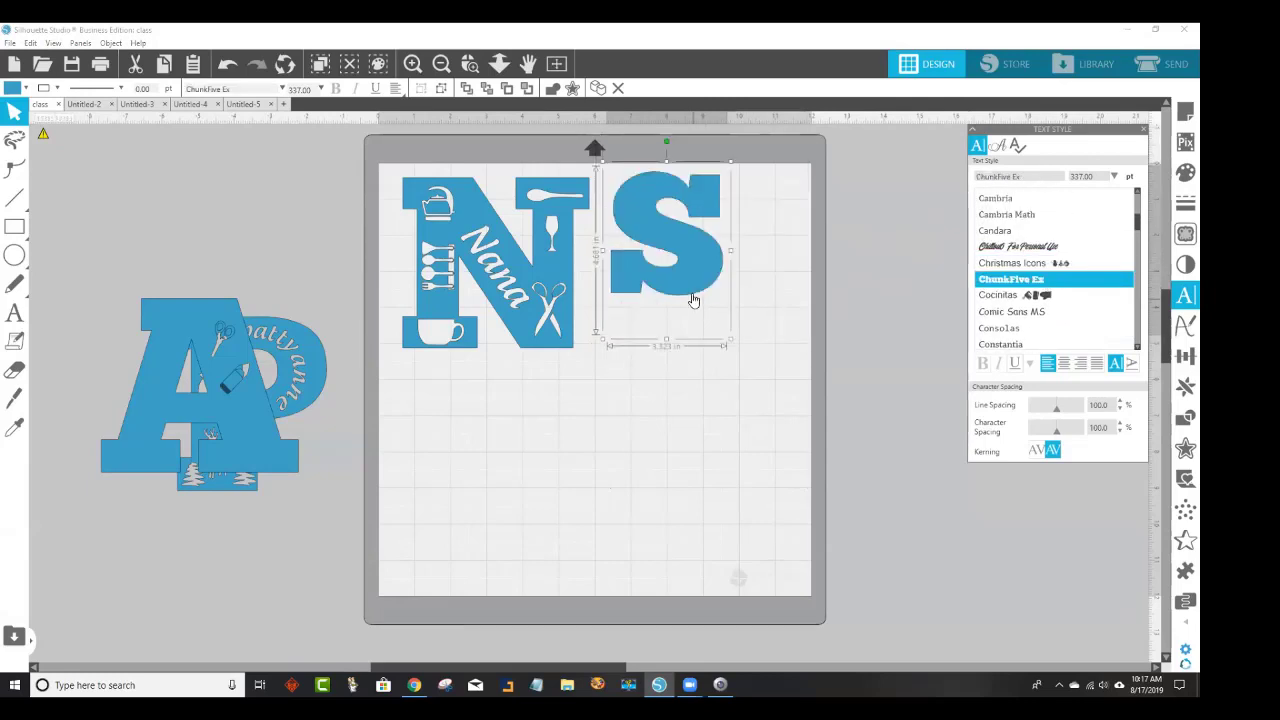
{"action": "left_click_drag", "start_coordinate": [730, 344], "coordinate": [789, 429]}
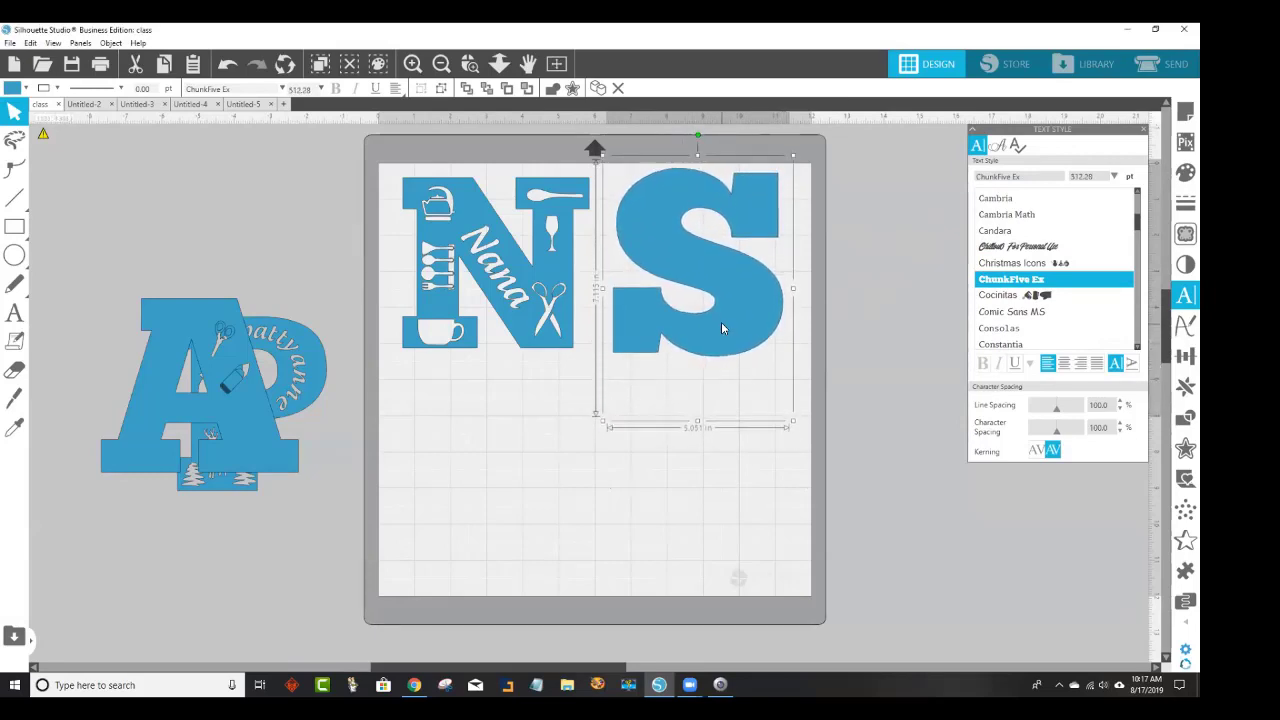
{"action": "left_click_drag", "start_coordinate": [792, 421], "coordinate": [785, 411]}
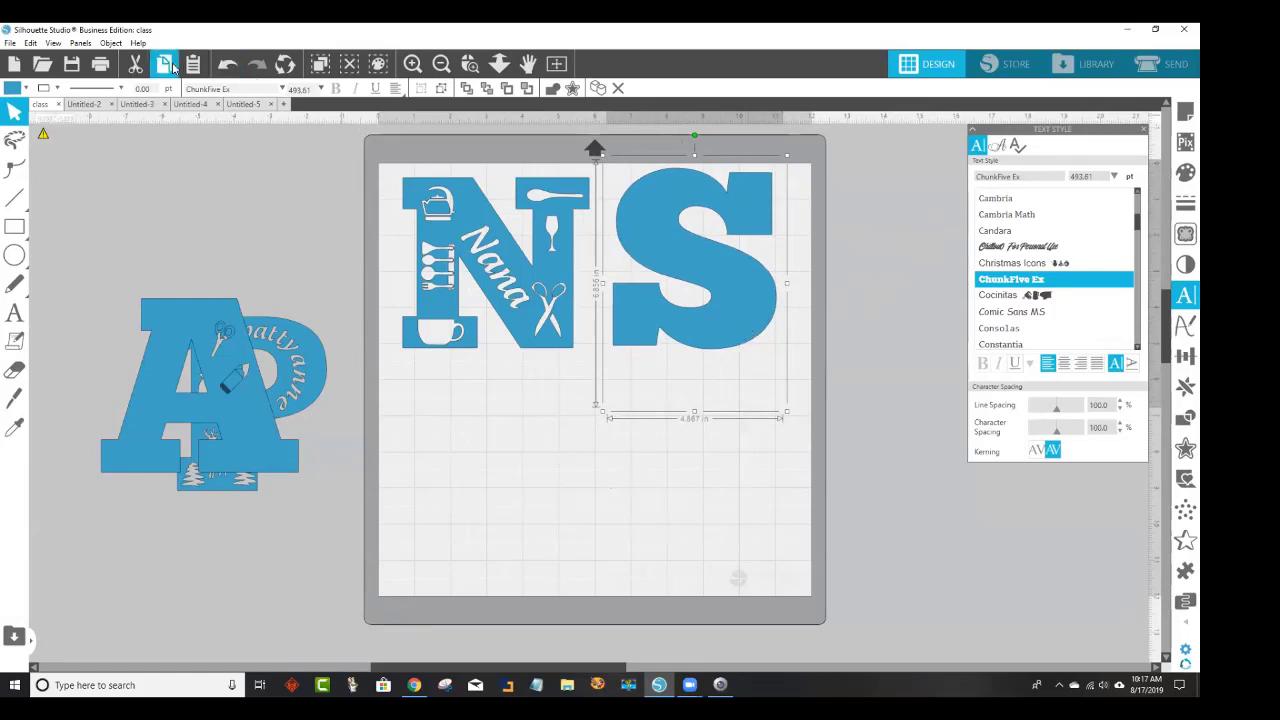
Convert the letter S to a path and set its height to 4.720 in to match the Nana letter.
{"action": "right_click", "coordinate": [639, 238]}
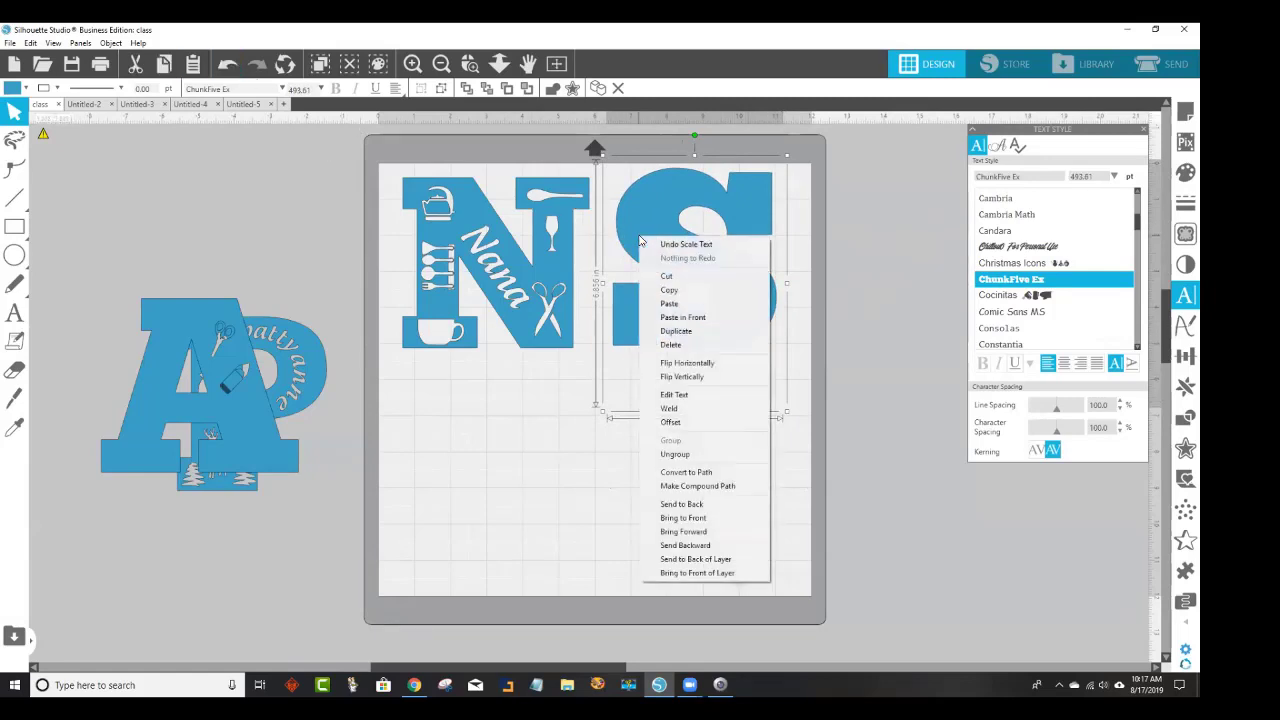
{"action": "left_click", "coordinate": [715, 477]}
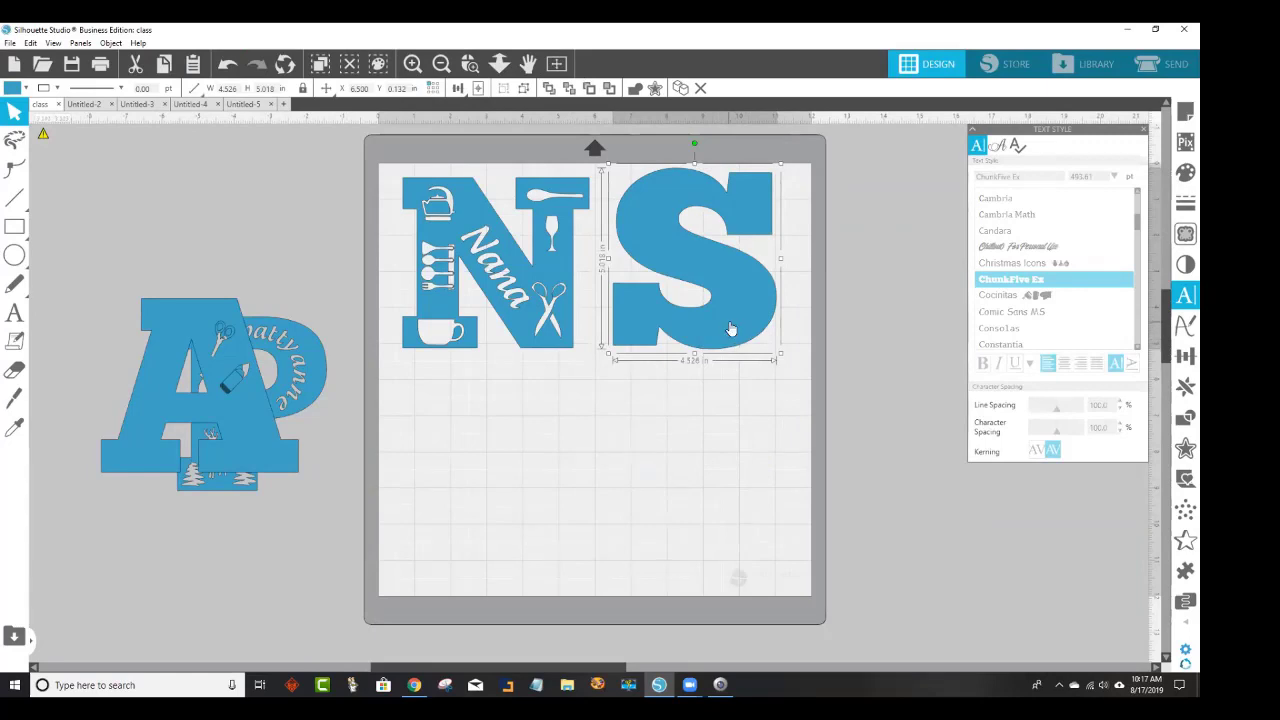
{"action": "left_click", "coordinate": [547, 297]}
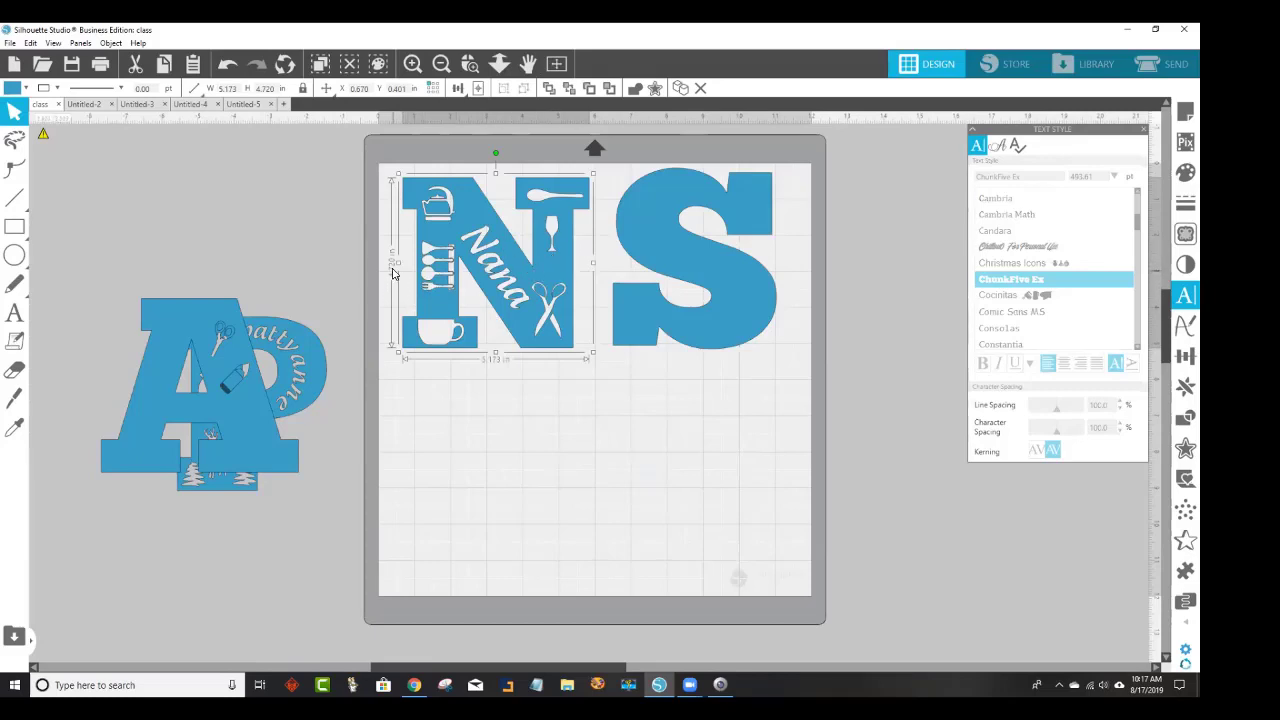
{"action": "left_click", "coordinate": [690, 280]}
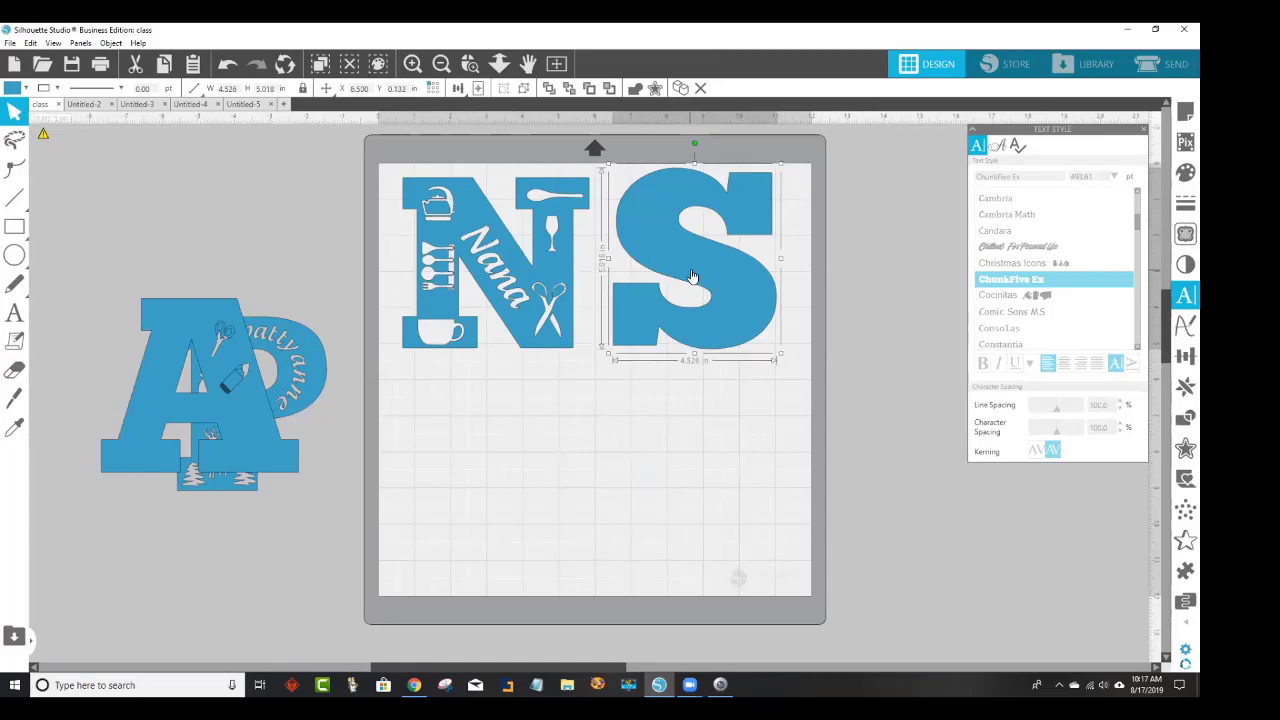
{"action": "left_click", "coordinate": [304, 105]}
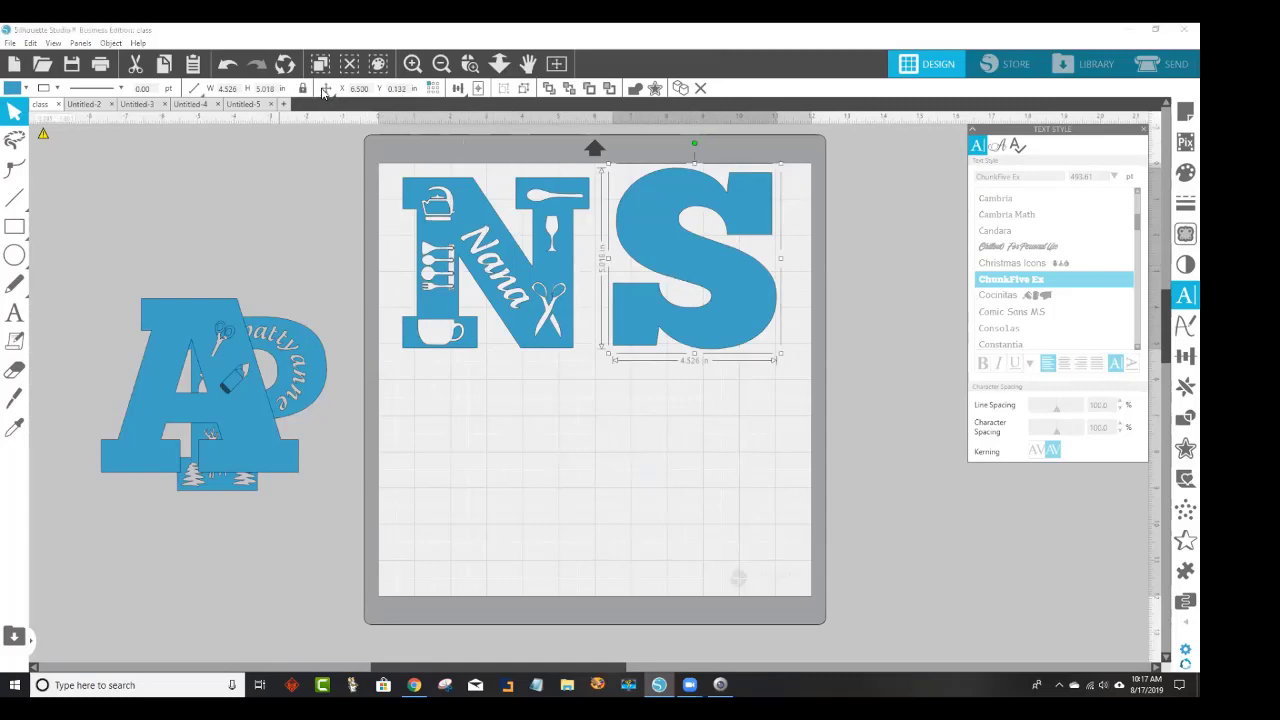
{"action": "left_click", "coordinate": [240, 88]}
{"action": "double_click", "coordinate": [276, 88]}
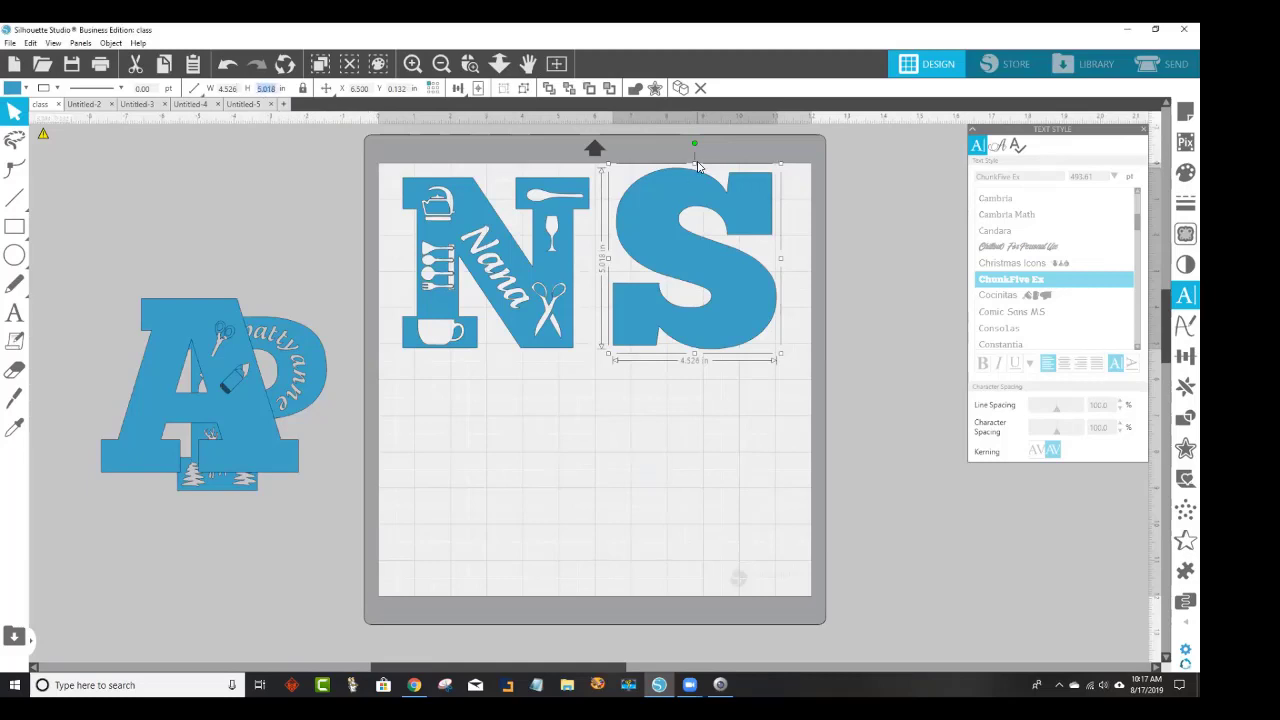
{"action": "type", "text": "4.720"}
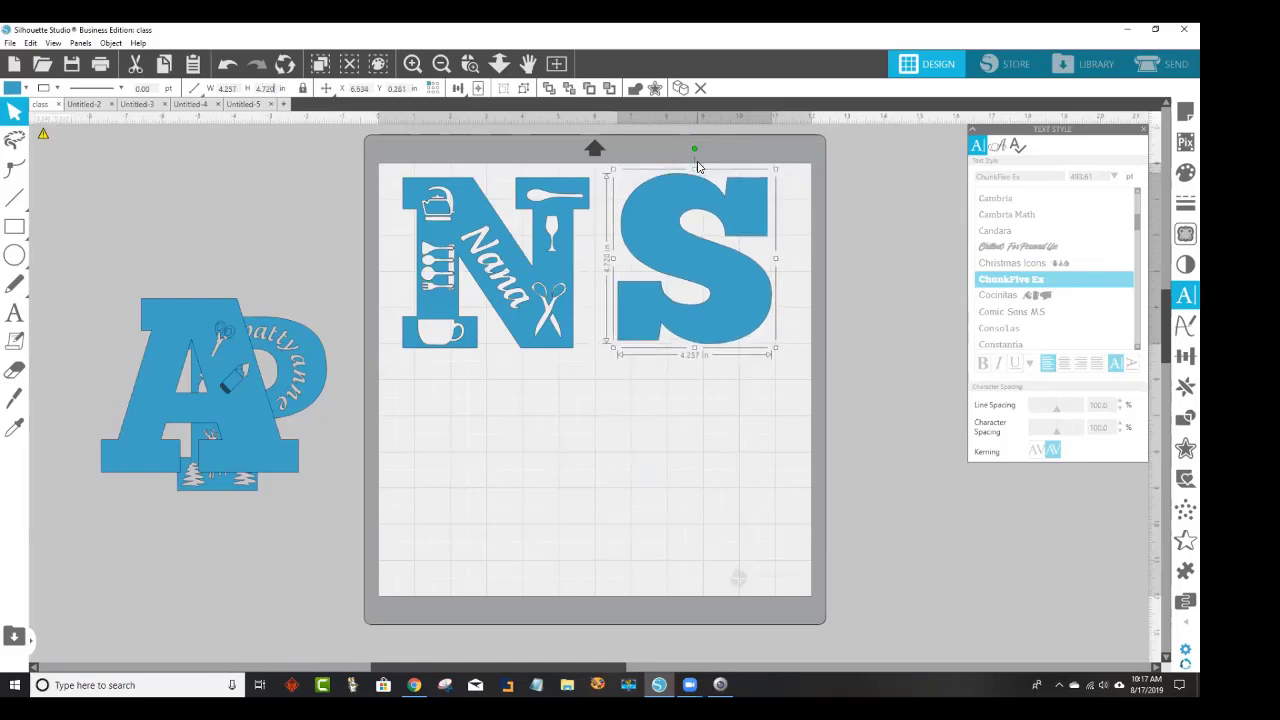
{"action": "left_click", "coordinate": [716, 427]}
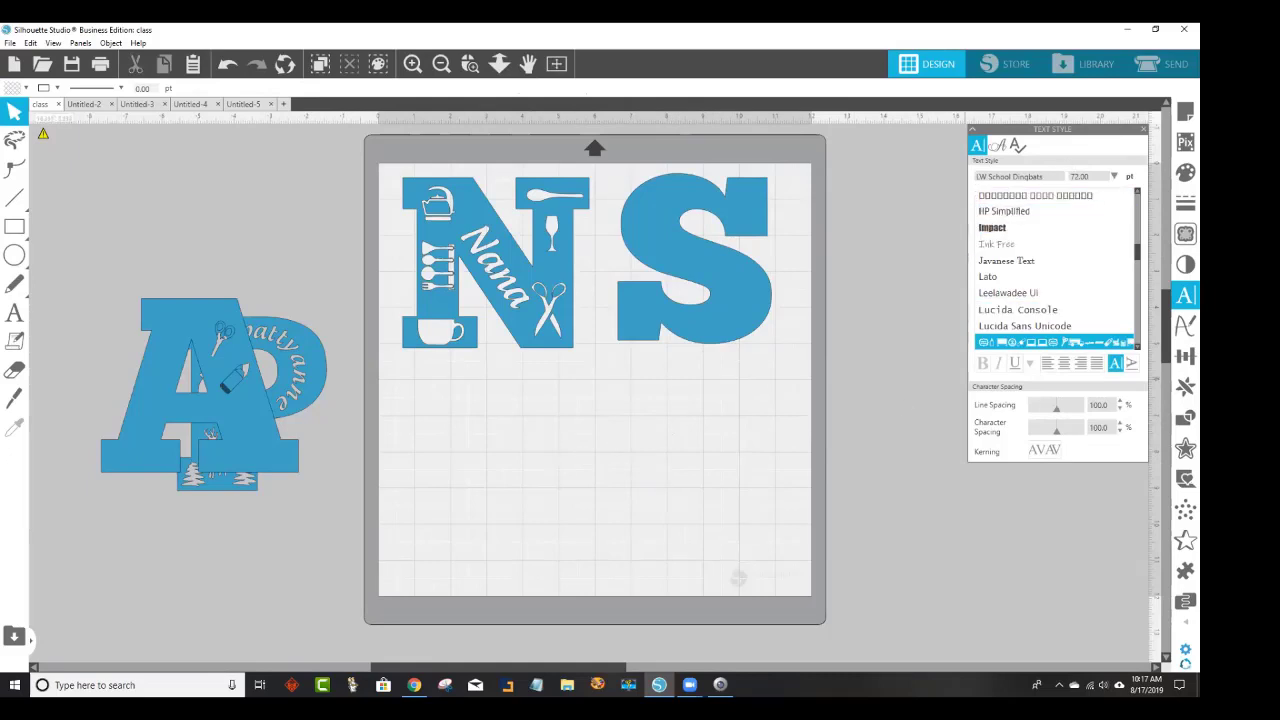
Choose Christmas Icons as the dingbat font with nothing selected on the mat.
{"action": "scroll", "coordinate": [1055, 270], "scroll_direction": "down", "scroll_amount": 5}
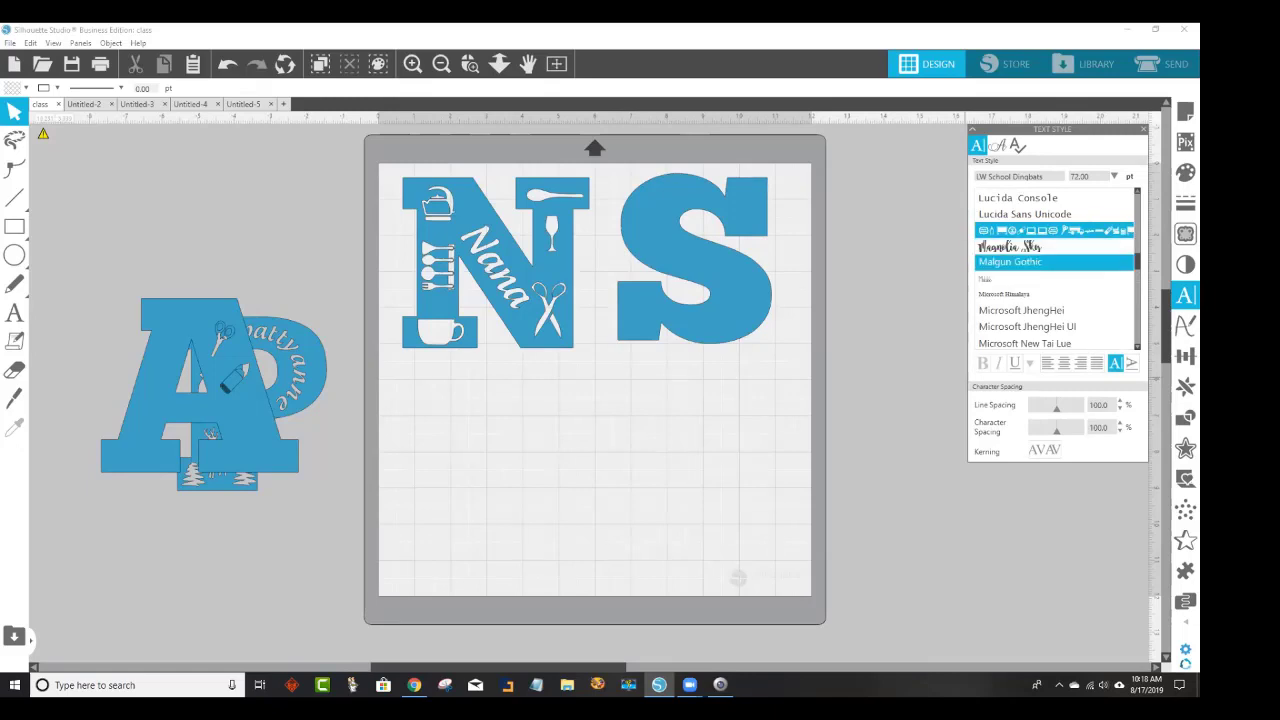
{"action": "scroll", "coordinate": [1055, 268], "scroll_direction": "up", "scroll_amount": 8}
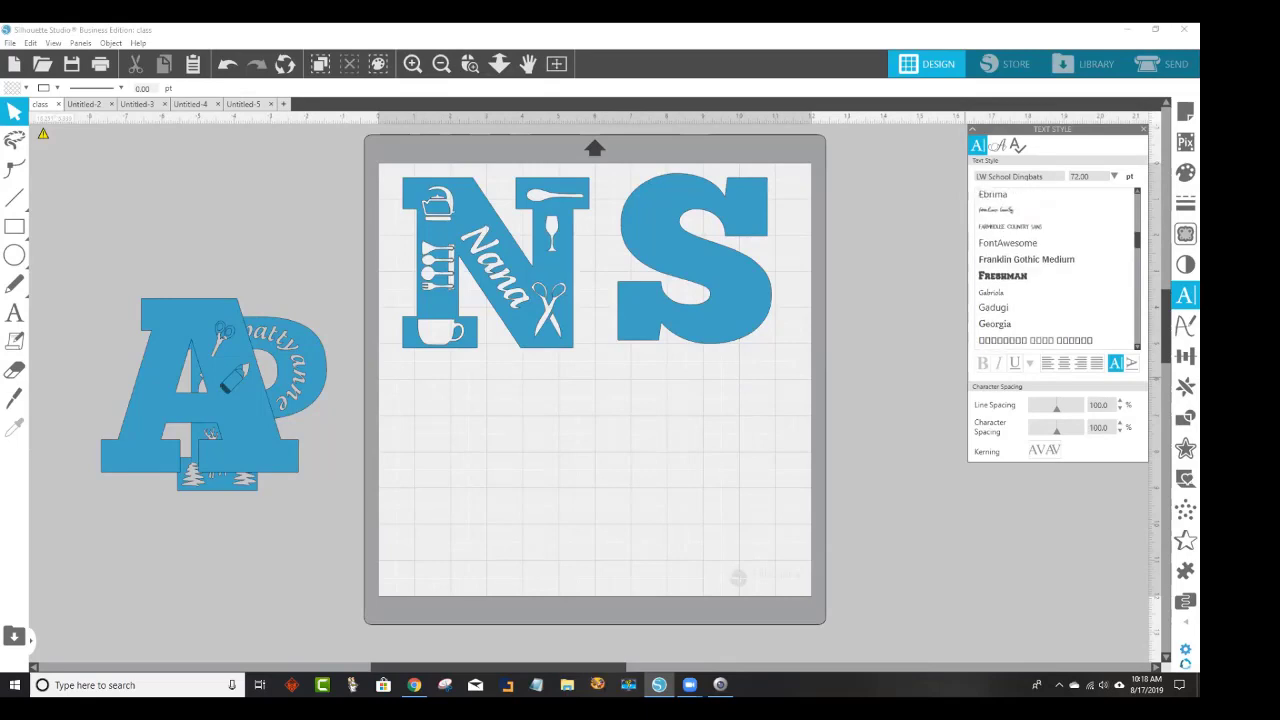
{"action": "scroll", "coordinate": [1055, 268], "scroll_direction": "up", "scroll_amount": 1}
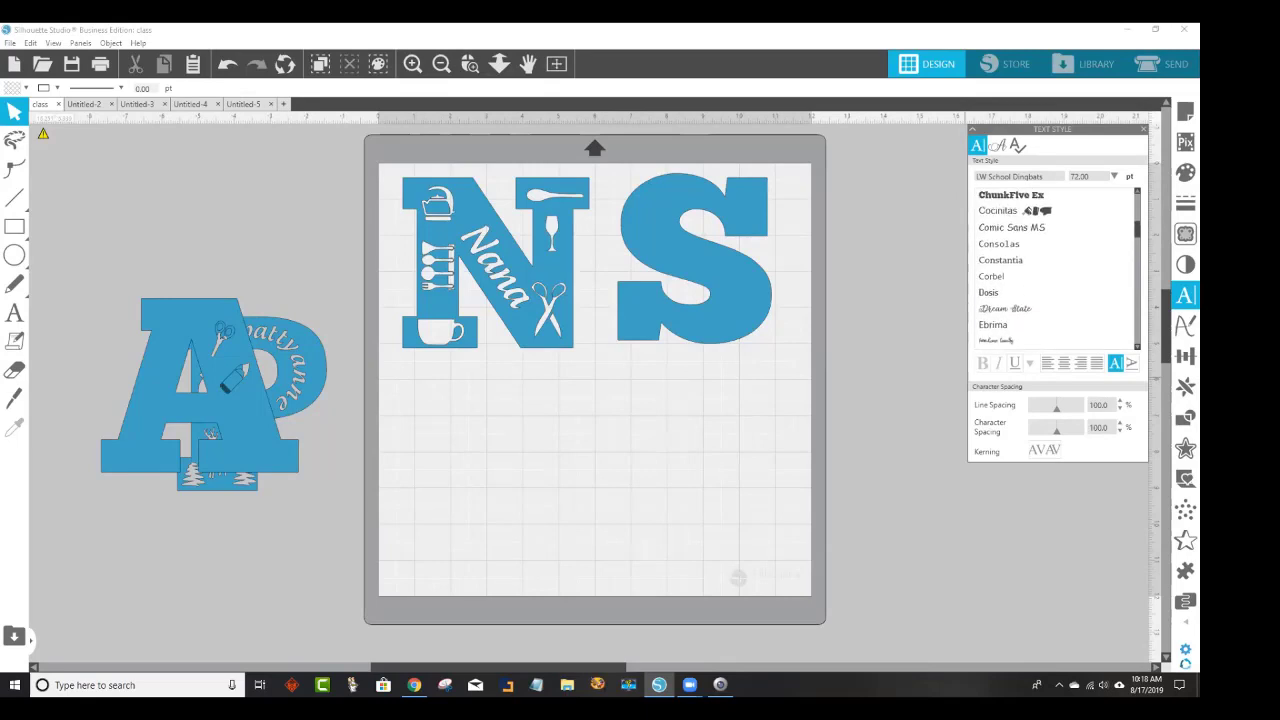
{"action": "scroll", "coordinate": [1055, 268], "scroll_direction": "up", "scroll_amount": 2}
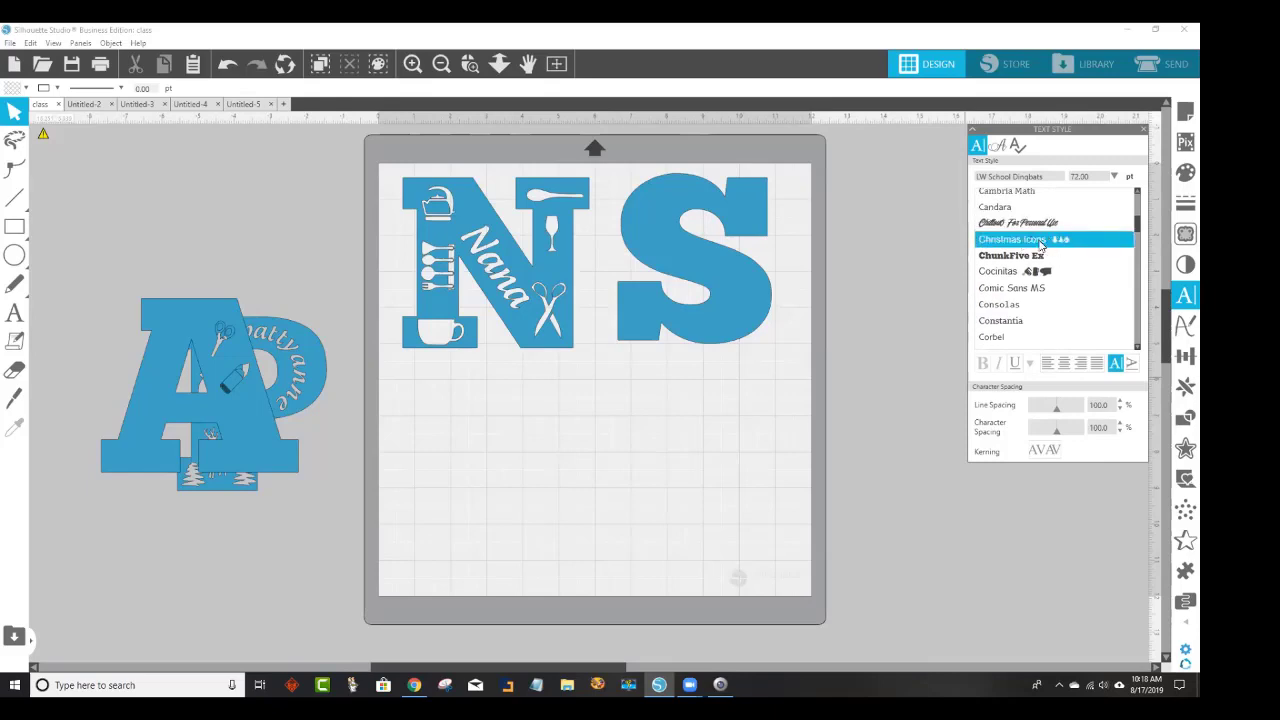
{"action": "left_click", "coordinate": [1065, 243]}
Browse the Christmas Icons glyphs at several preview sizes, ending at the largest, to examine the available Christmas shapes.
{"action": "left_click_drag", "start_coordinate": [1054, 130], "coordinate": [934, 182]}
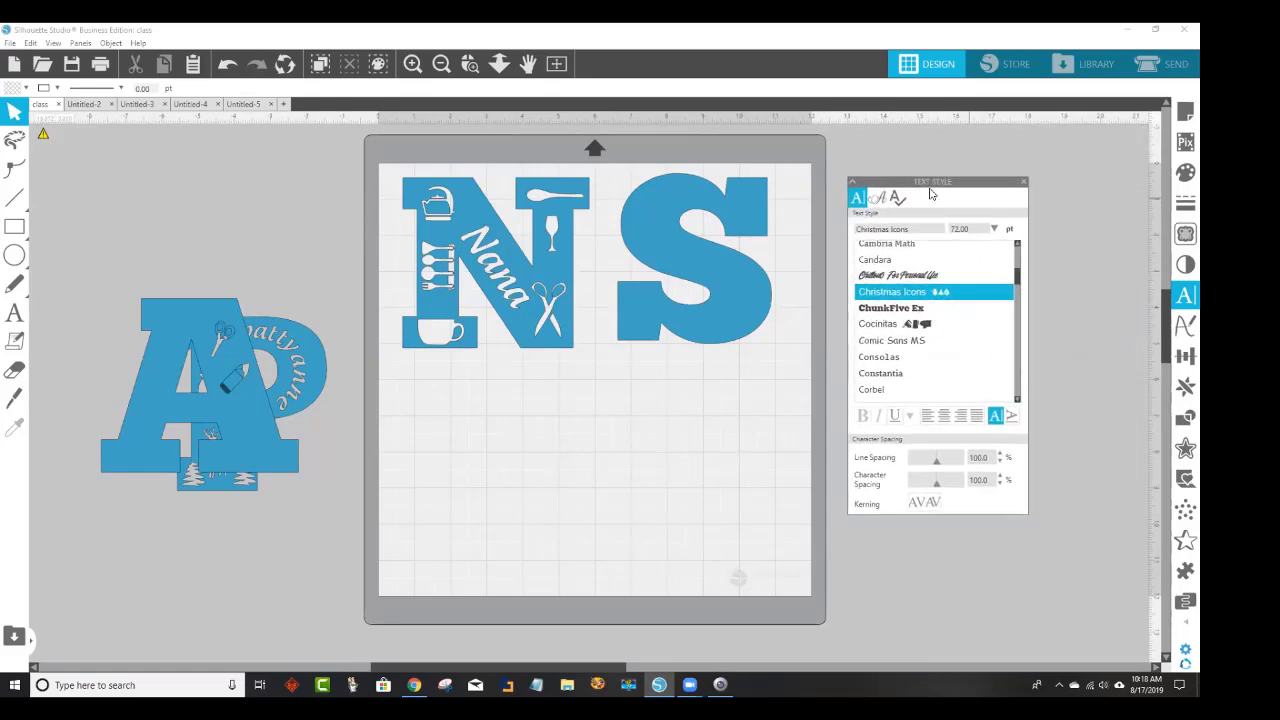
{"action": "left_click", "coordinate": [877, 201]}
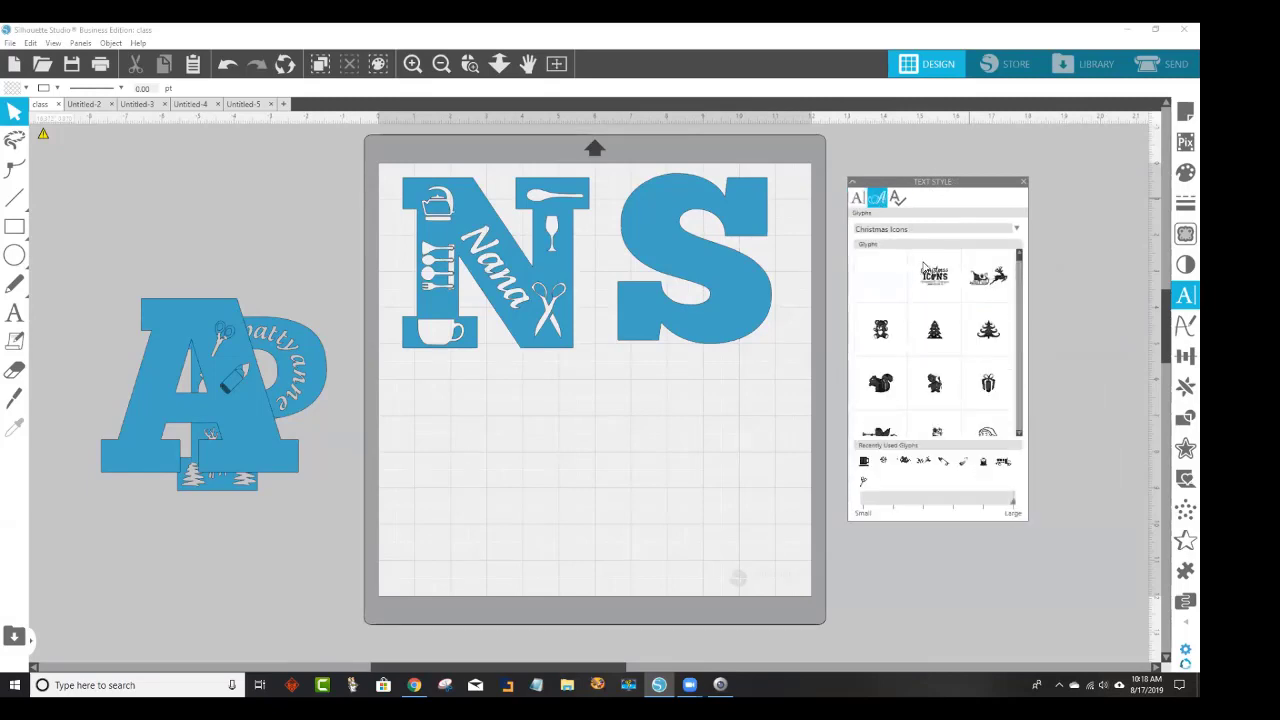
{"action": "scroll", "coordinate": [935, 315], "scroll_direction": "down", "scroll_amount": 1}
{"action": "scroll", "coordinate": [938, 318], "scroll_direction": "down", "scroll_amount": 1}
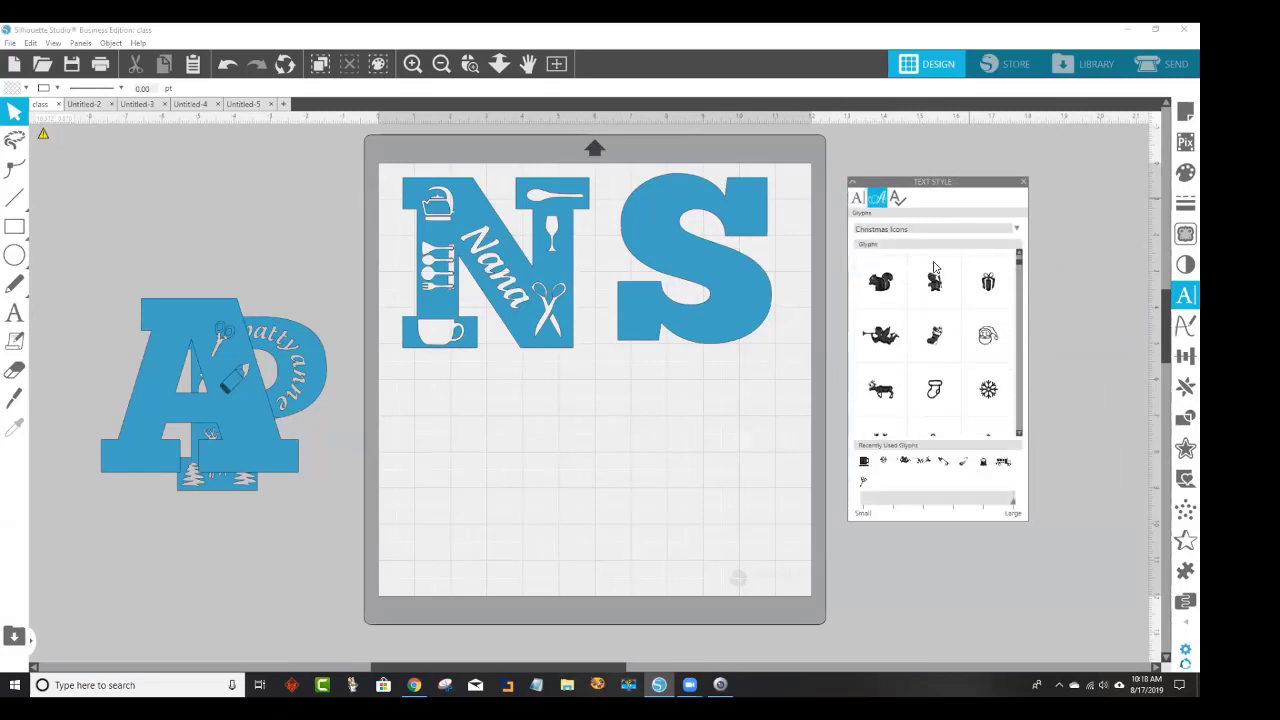
{"action": "scroll", "coordinate": [968, 374], "scroll_direction": "down", "scroll_amount": 1}
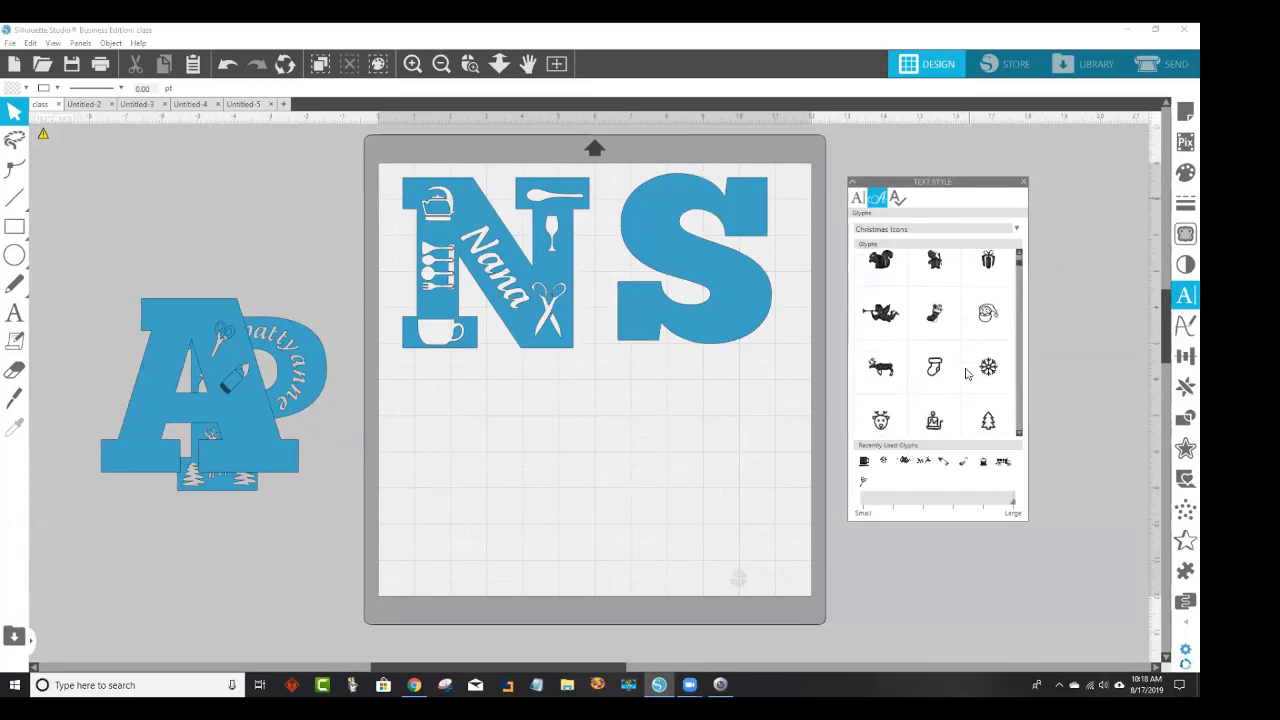
{"action": "left_click", "coordinate": [987, 503]}
{"action": "left_click", "coordinate": [930, 502]}
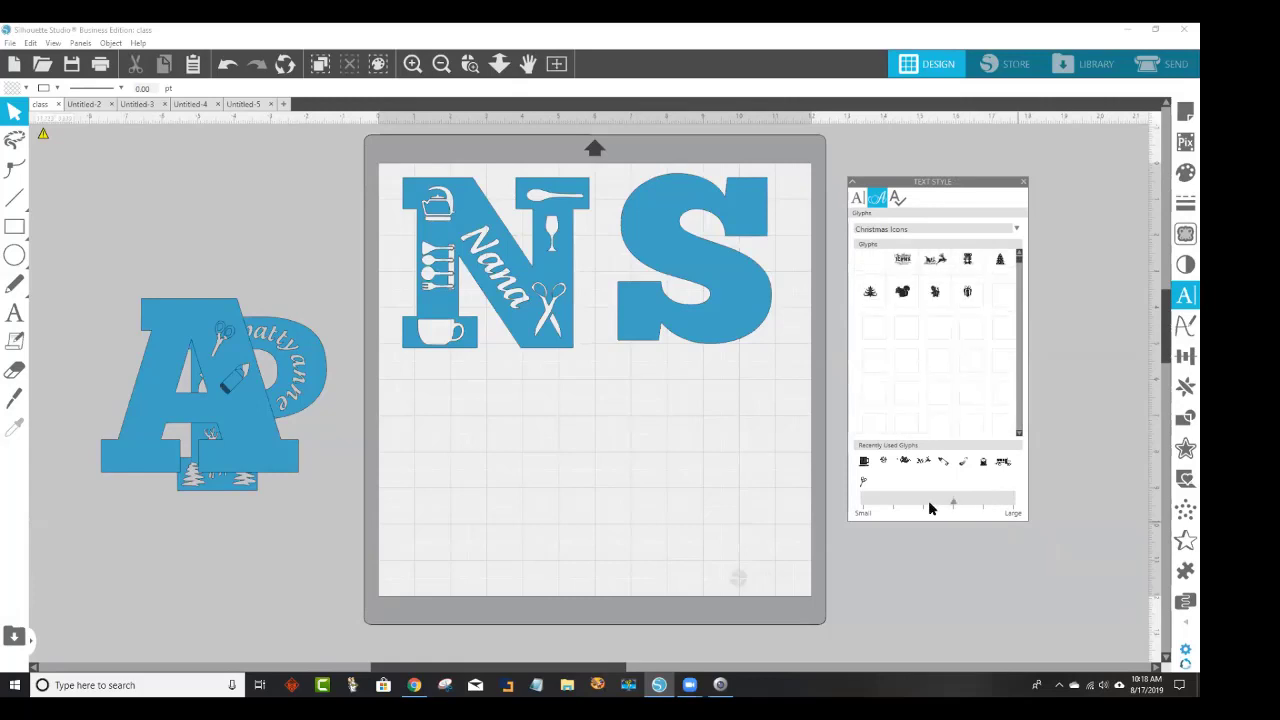
{"action": "left_click", "coordinate": [922, 506]}
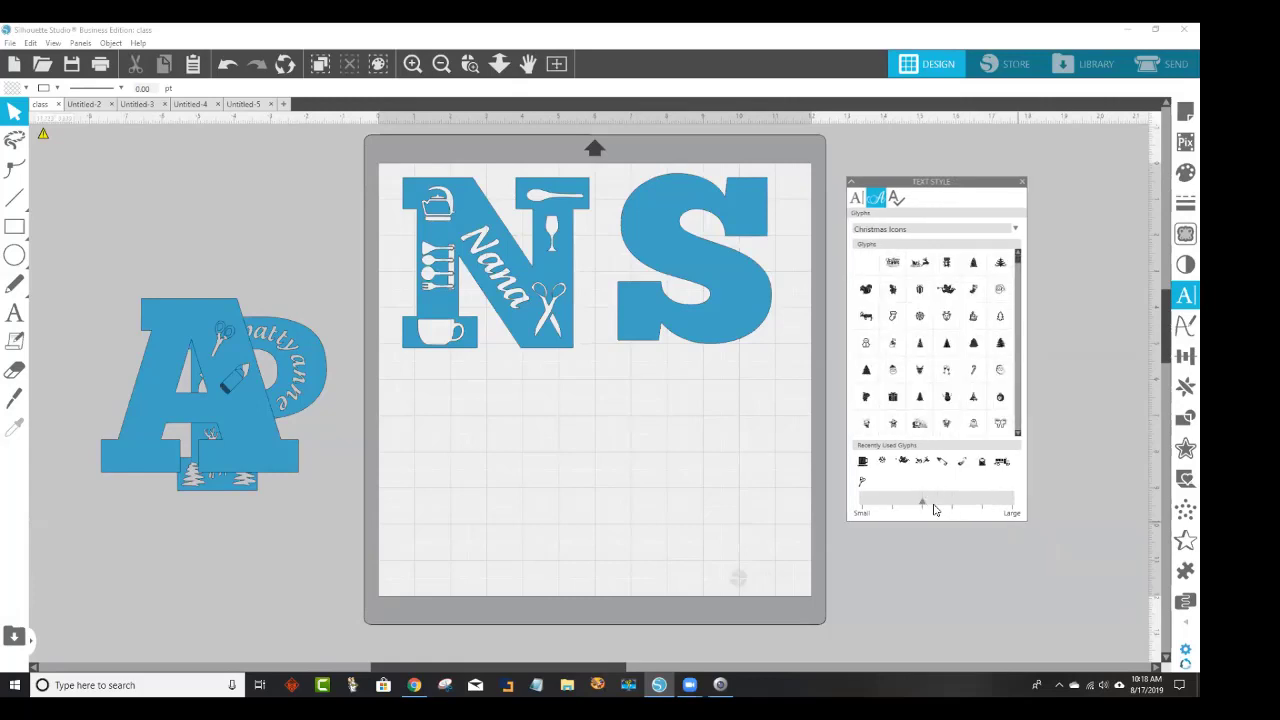
{"action": "left_click", "coordinate": [899, 506]}
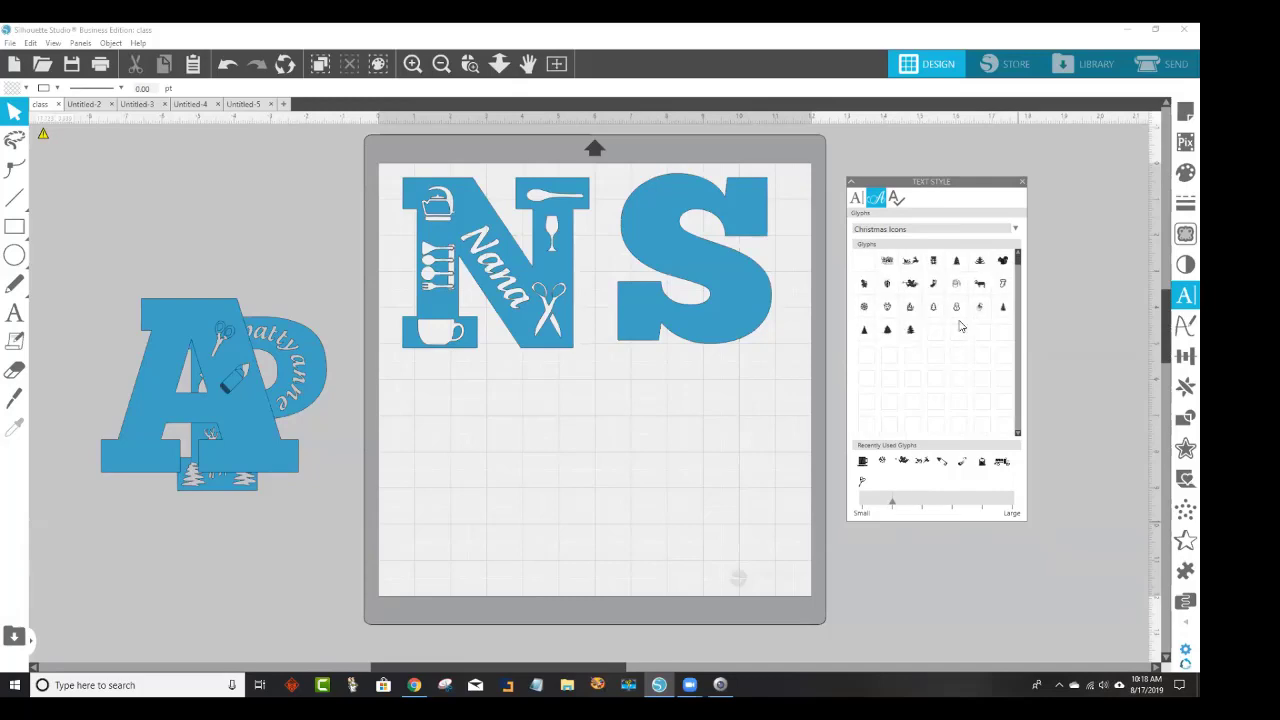
{"action": "scroll", "coordinate": [956, 385], "scroll_direction": "down", "scroll_amount": 1}
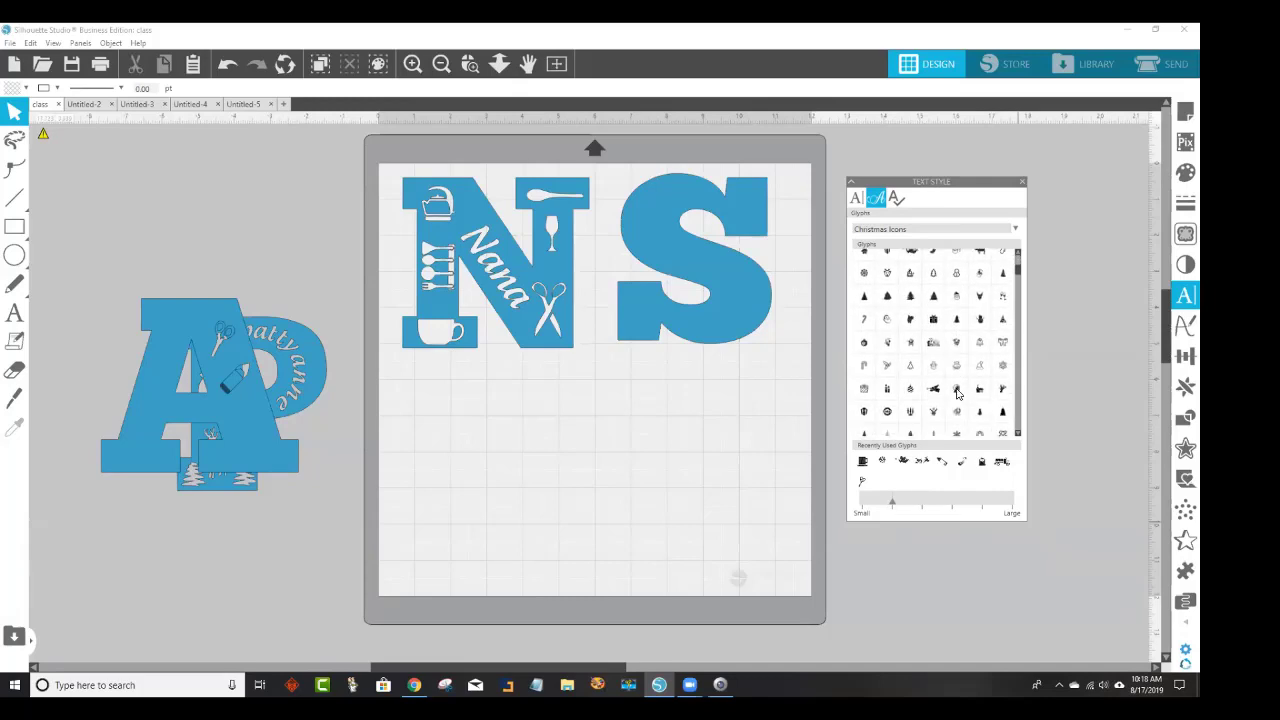
{"action": "scroll", "coordinate": [956, 388], "scroll_direction": "down", "scroll_amount": 1}
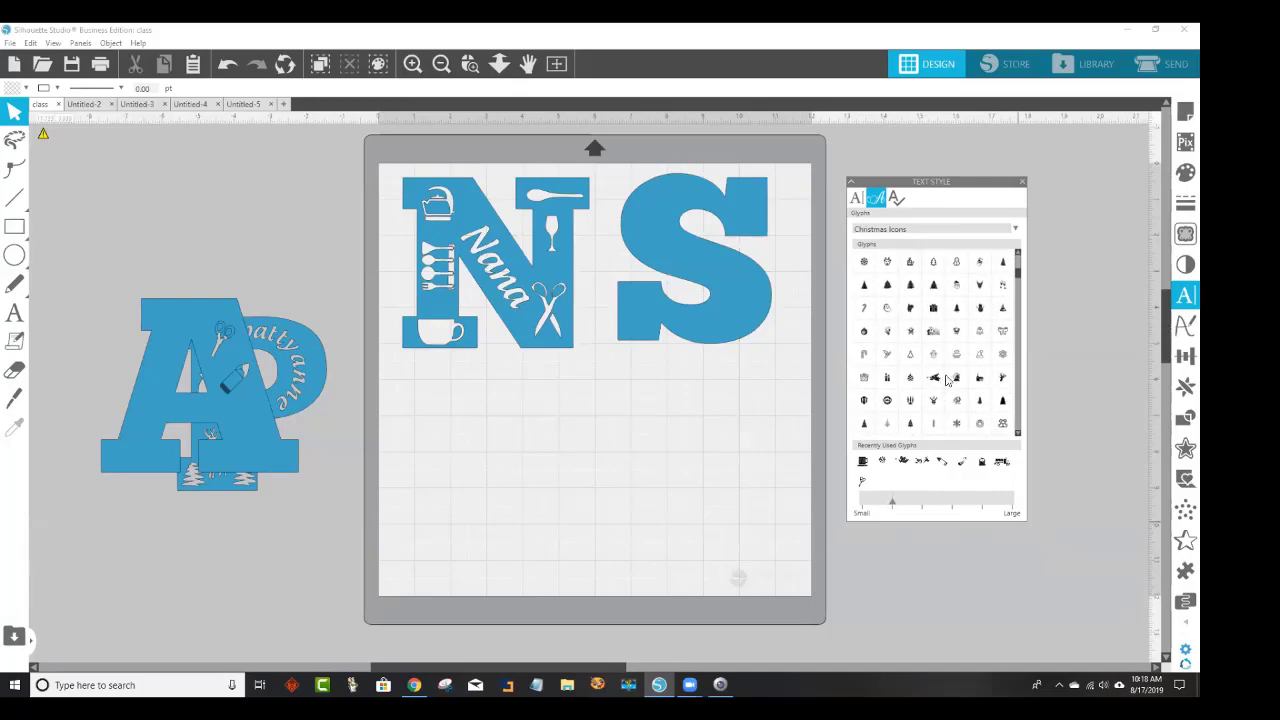
{"action": "left_click_drag", "start_coordinate": [893, 507], "coordinate": [1031, 510]}
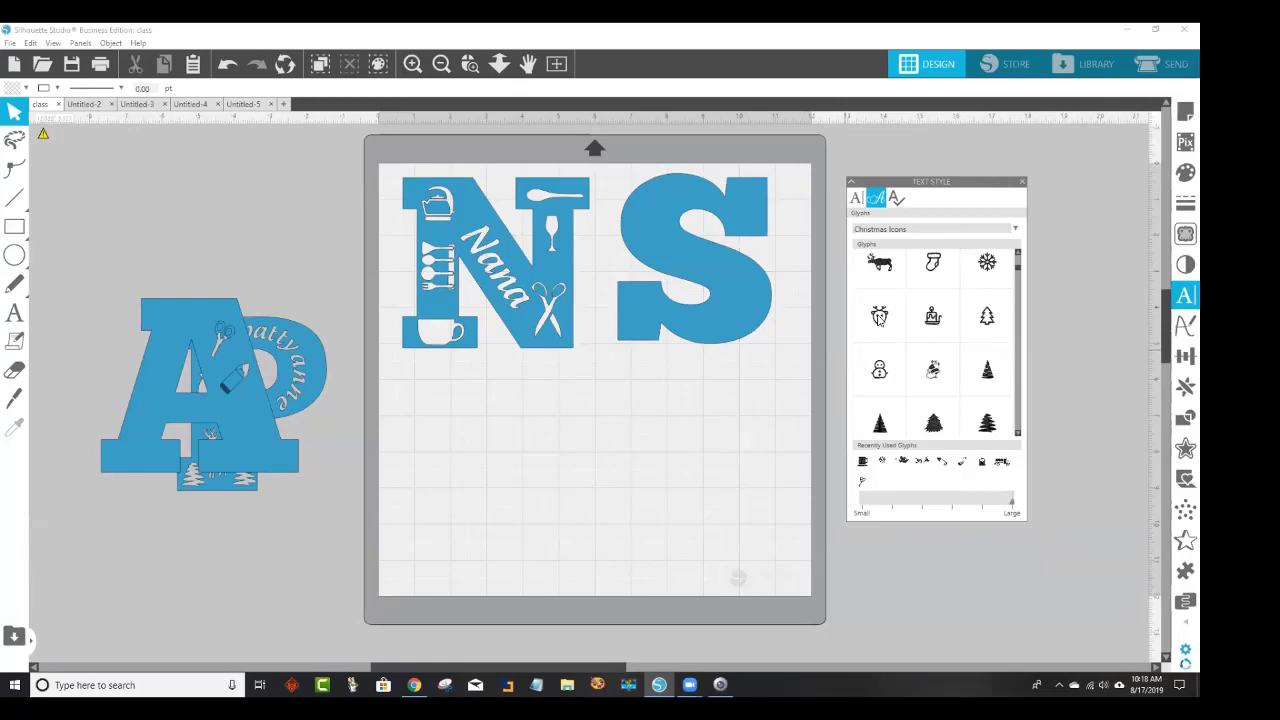
Insert the reindeer face glyph with antlers and move it to the empty mat area below the letter S.
{"action": "mouse_move", "coordinate": [879, 322]}
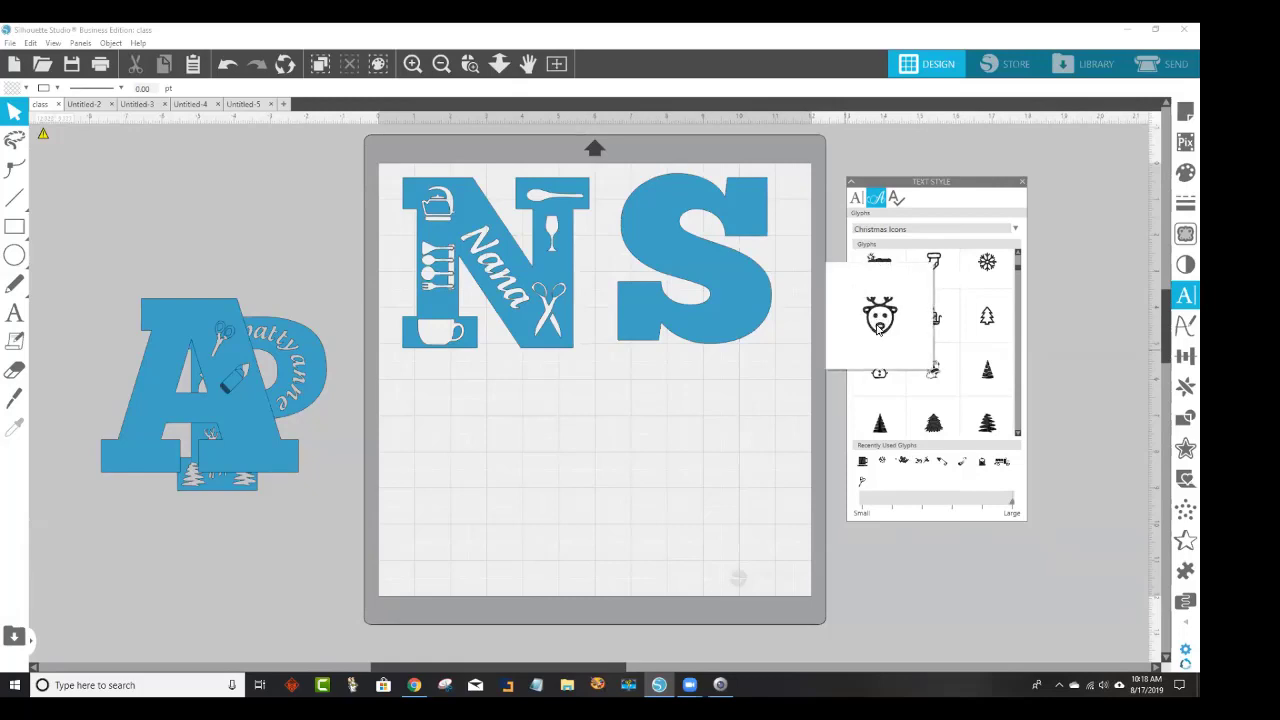
{"action": "left_click", "coordinate": [879, 328]}
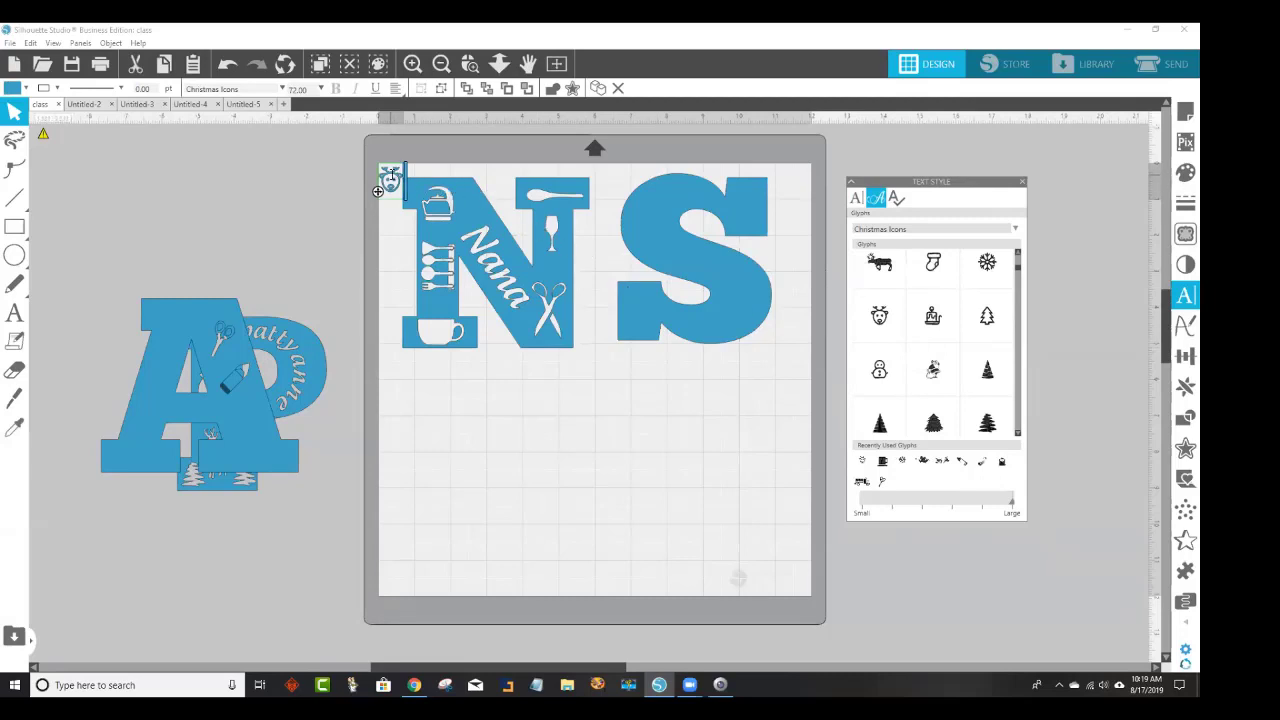
{"action": "left_click_drag", "start_coordinate": [380, 192], "coordinate": [680, 440]}
{"action": "left_click", "coordinate": [690, 471]}
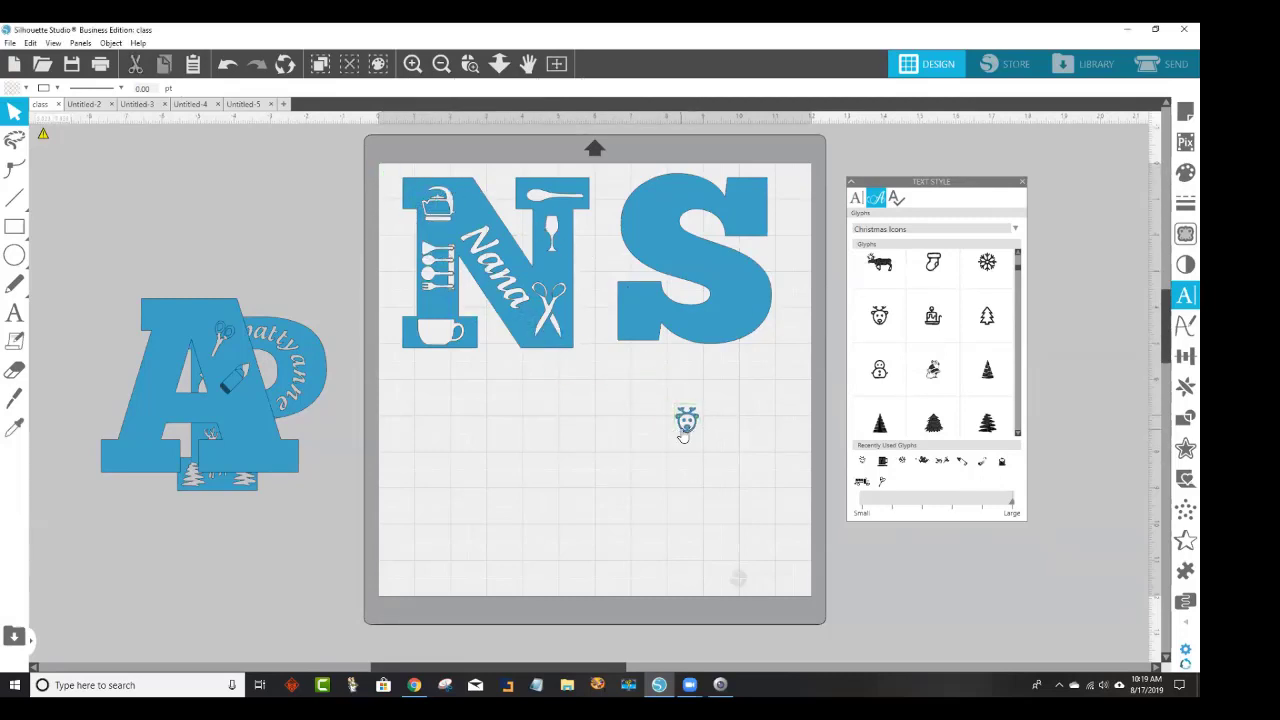
{"action": "left_click", "coordinate": [683, 437]}
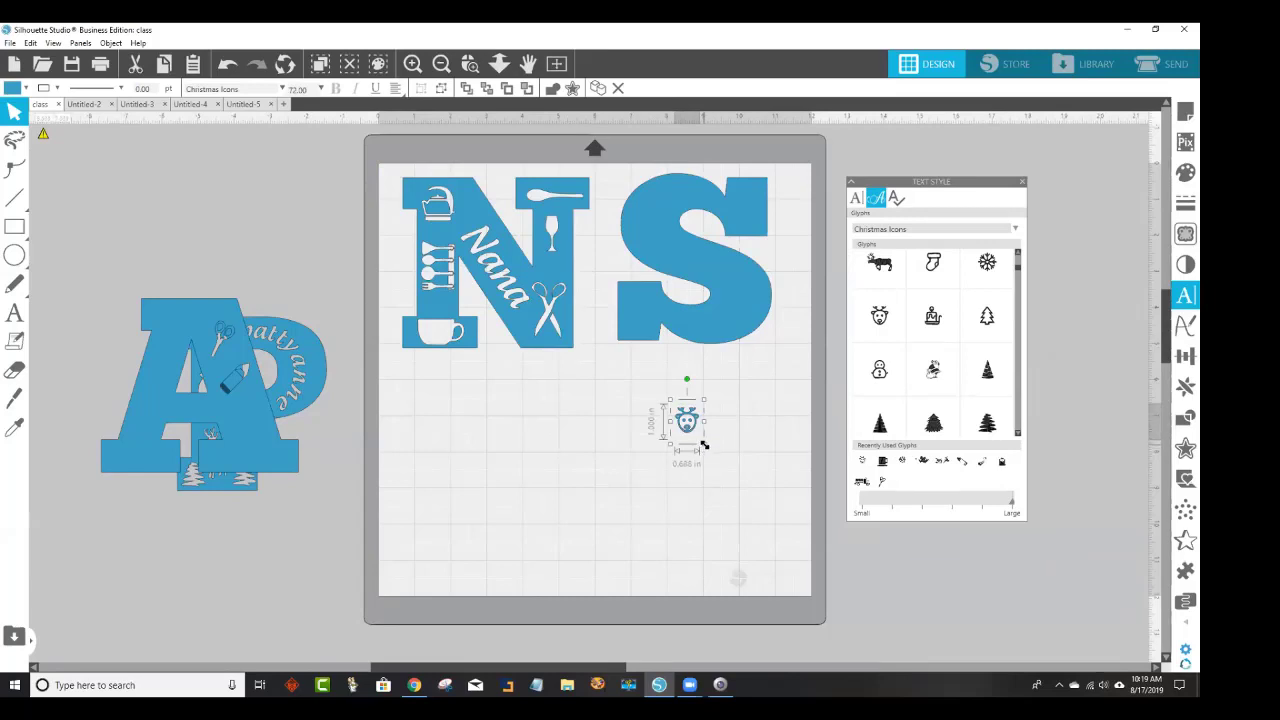
Resize the reindeer face to about 158 pt and position it over the lower right curve of the letter S.
{"action": "left_click_drag", "start_coordinate": [704, 445], "coordinate": [926, 589]}
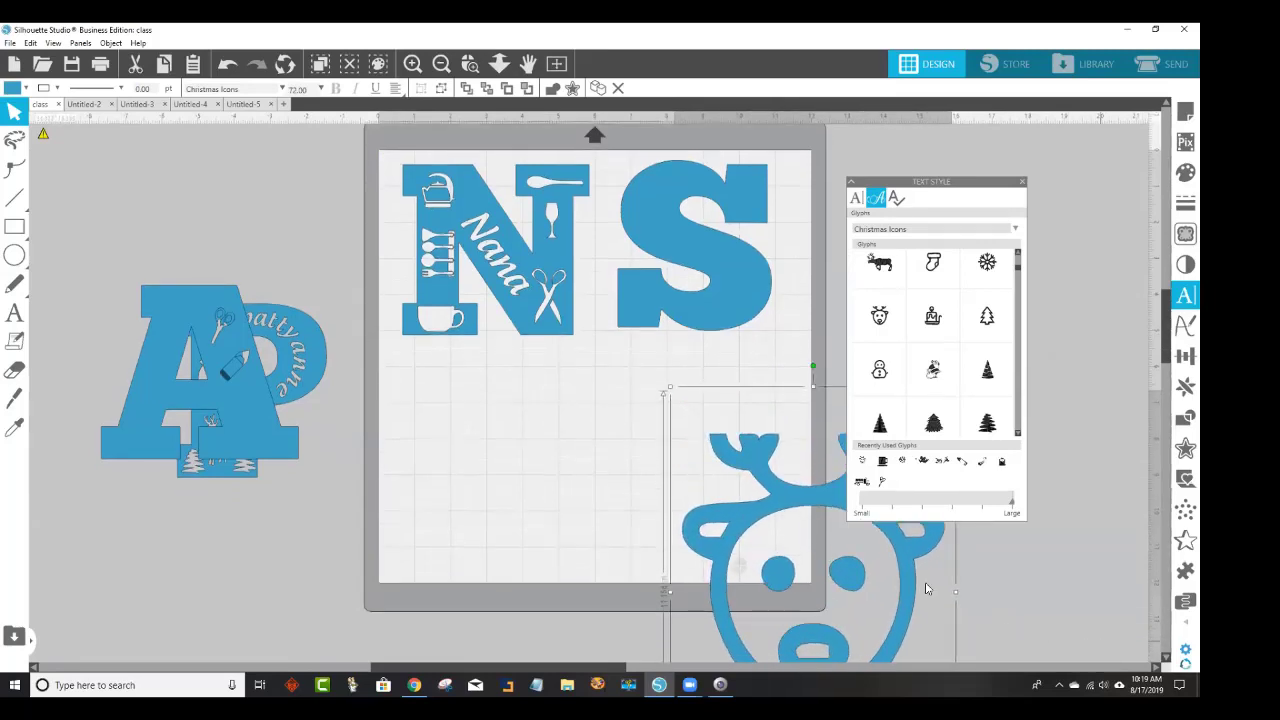
{"action": "left_click_drag", "start_coordinate": [786, 508], "coordinate": [604, 331]}
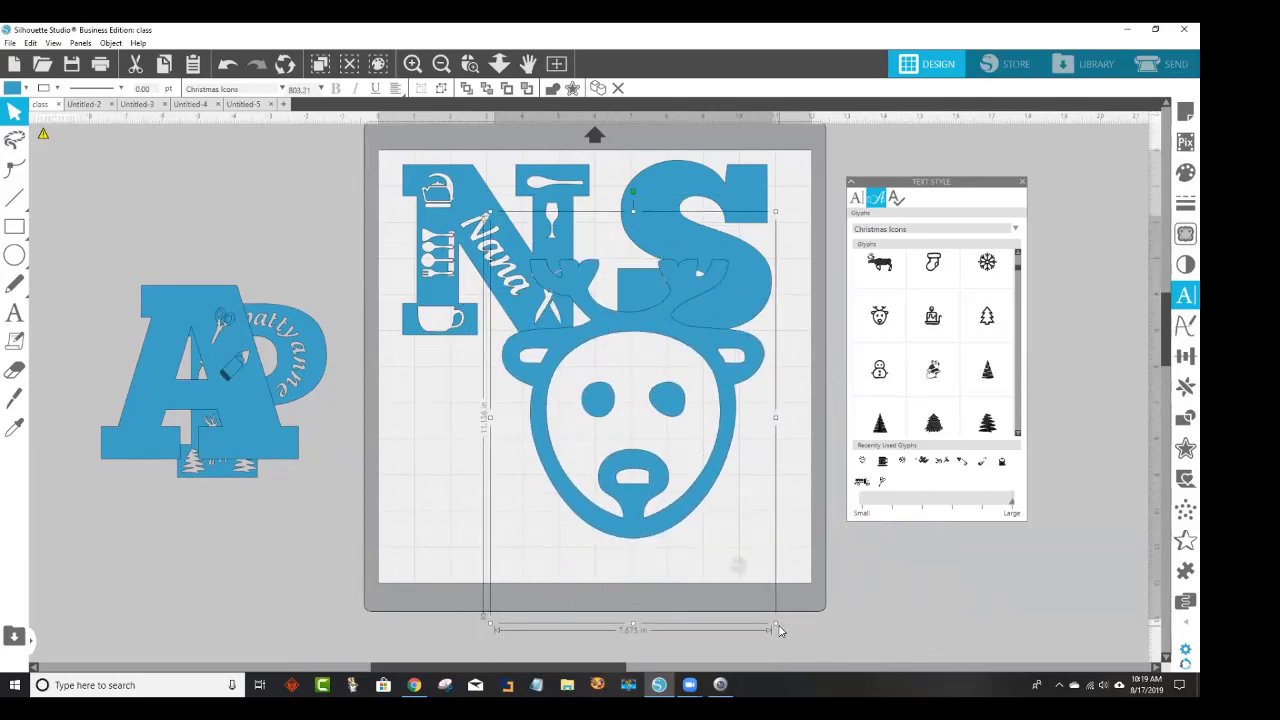
{"action": "left_click_drag", "start_coordinate": [775, 624], "coordinate": [719, 291]}
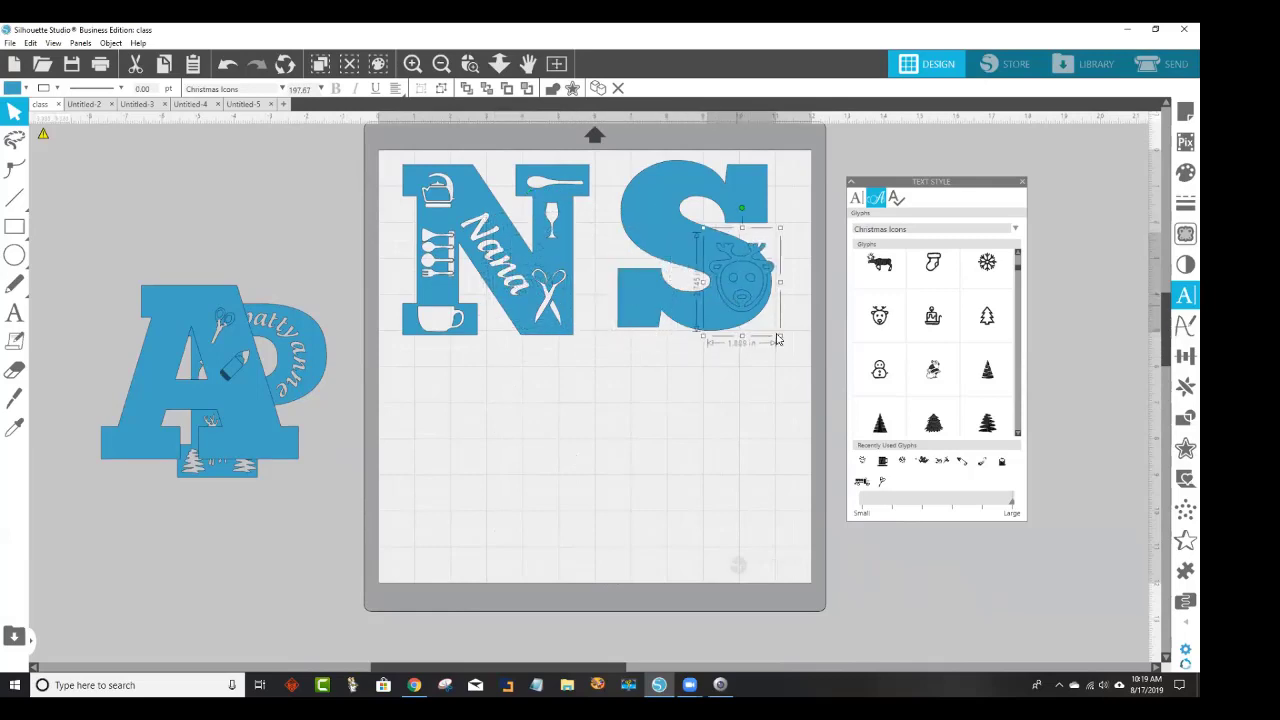
{"action": "left_click_drag", "start_coordinate": [777, 334], "coordinate": [755, 274]}
{"action": "left_click", "coordinate": [752, 273]}
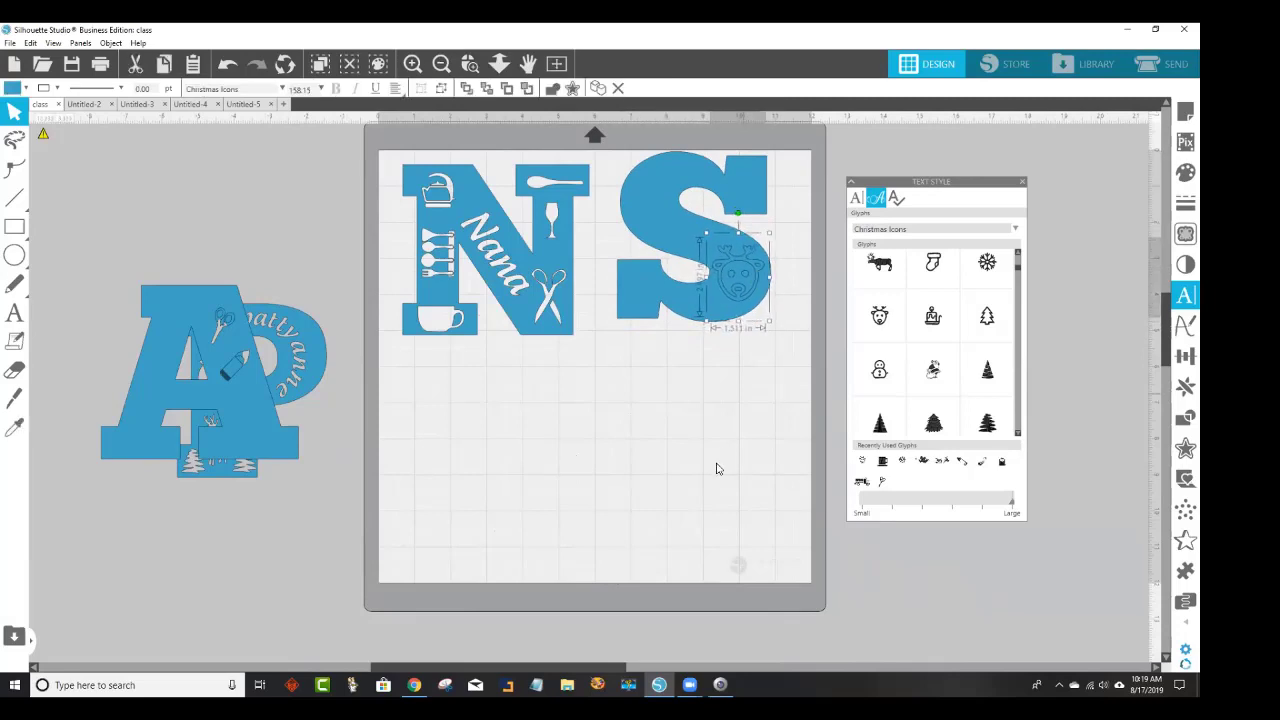
{"action": "left_click", "coordinate": [710, 484]}
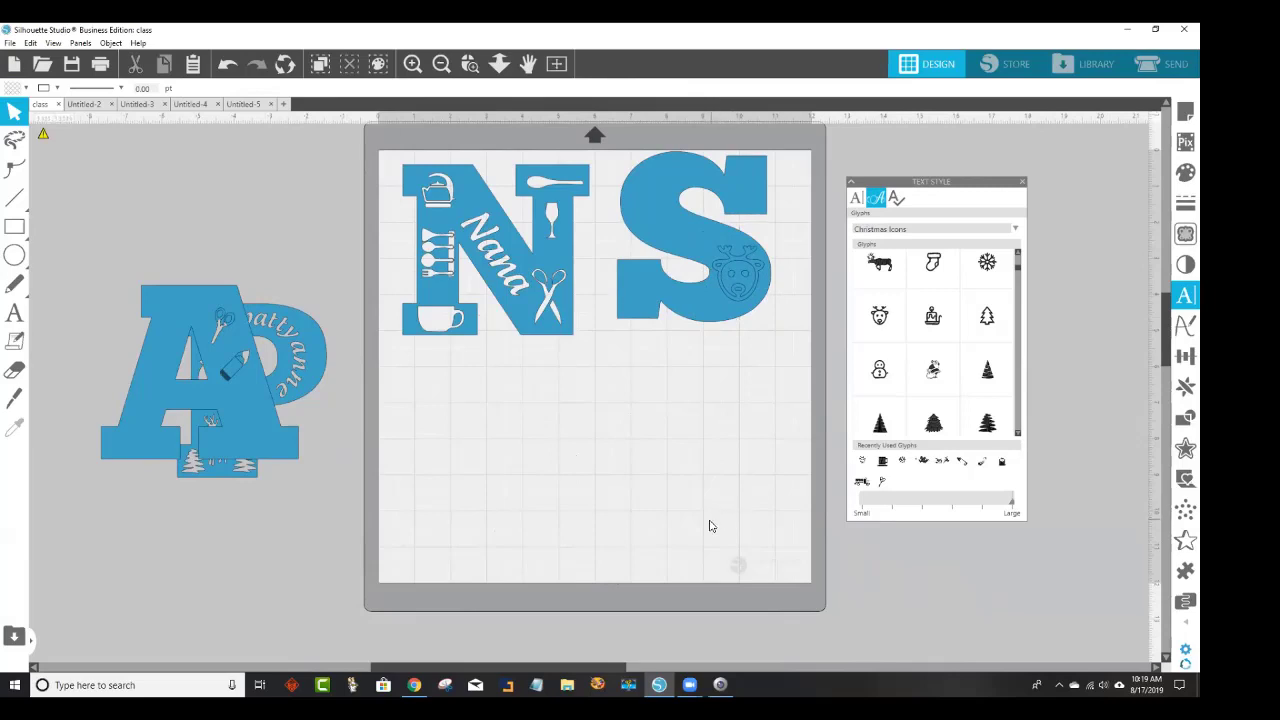
Subtract the reindeer face from the letter S and clear the leftover glyph selection.
{"action": "left_click", "coordinate": [731, 300]}
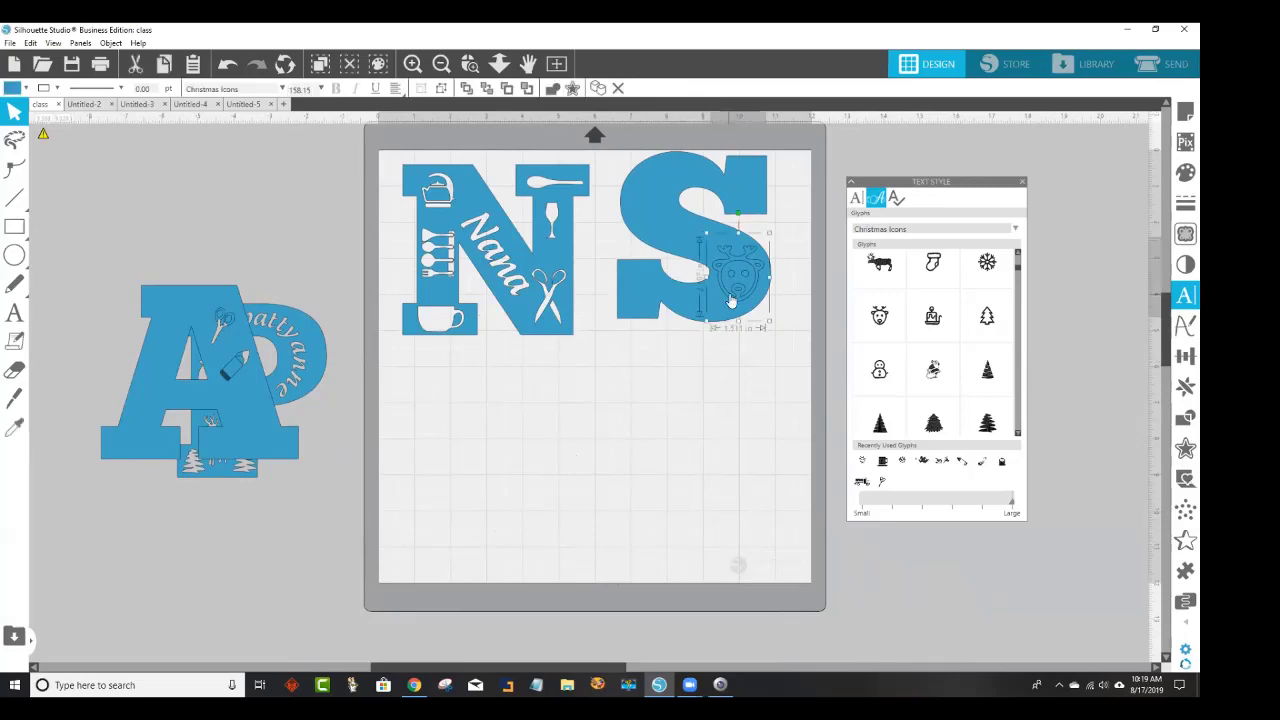
{"action": "left_click", "coordinate": [686, 306]}
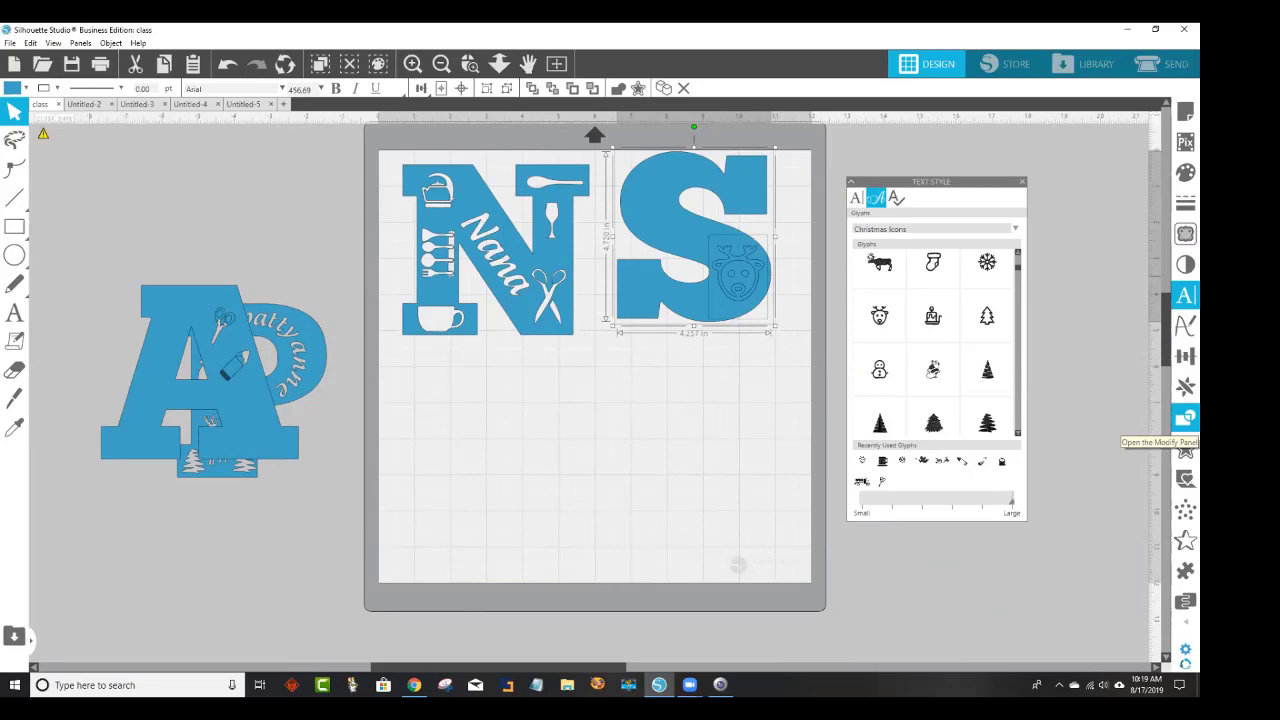
{"action": "left_click", "coordinate": [1185, 418]}
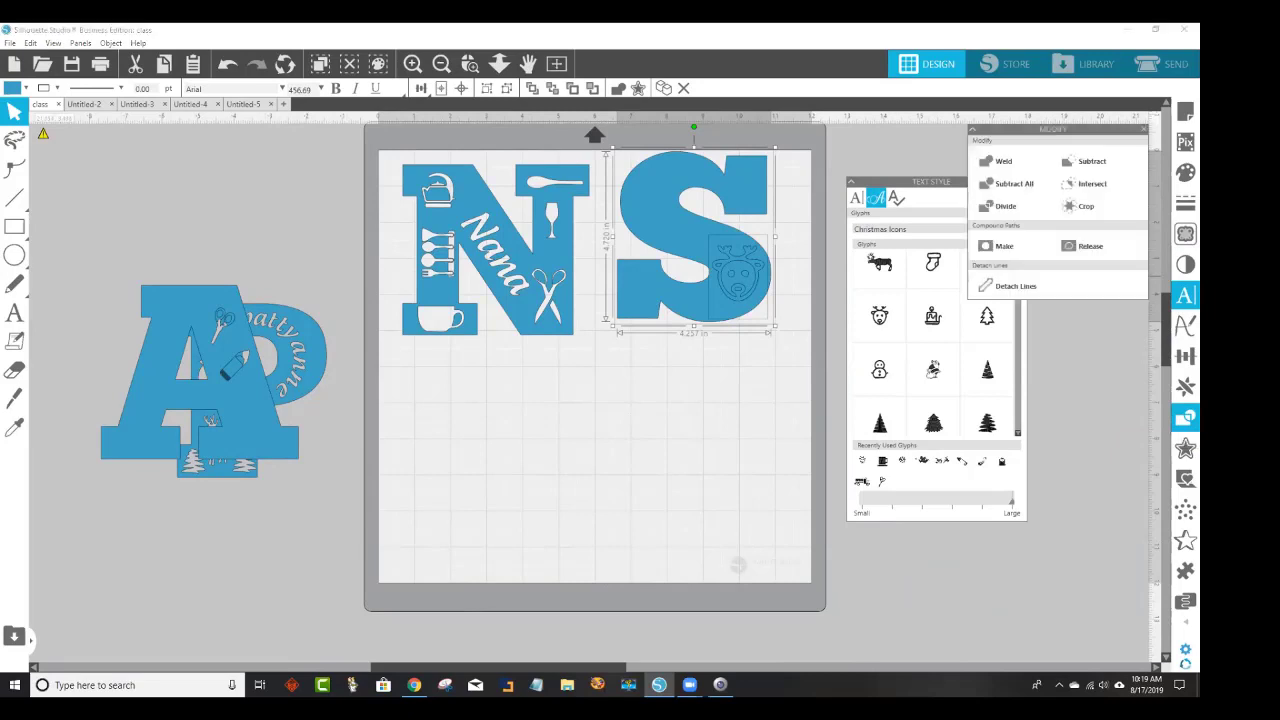
{"action": "left_click", "coordinate": [1097, 165]}
{"action": "left_click", "coordinate": [762, 314]}
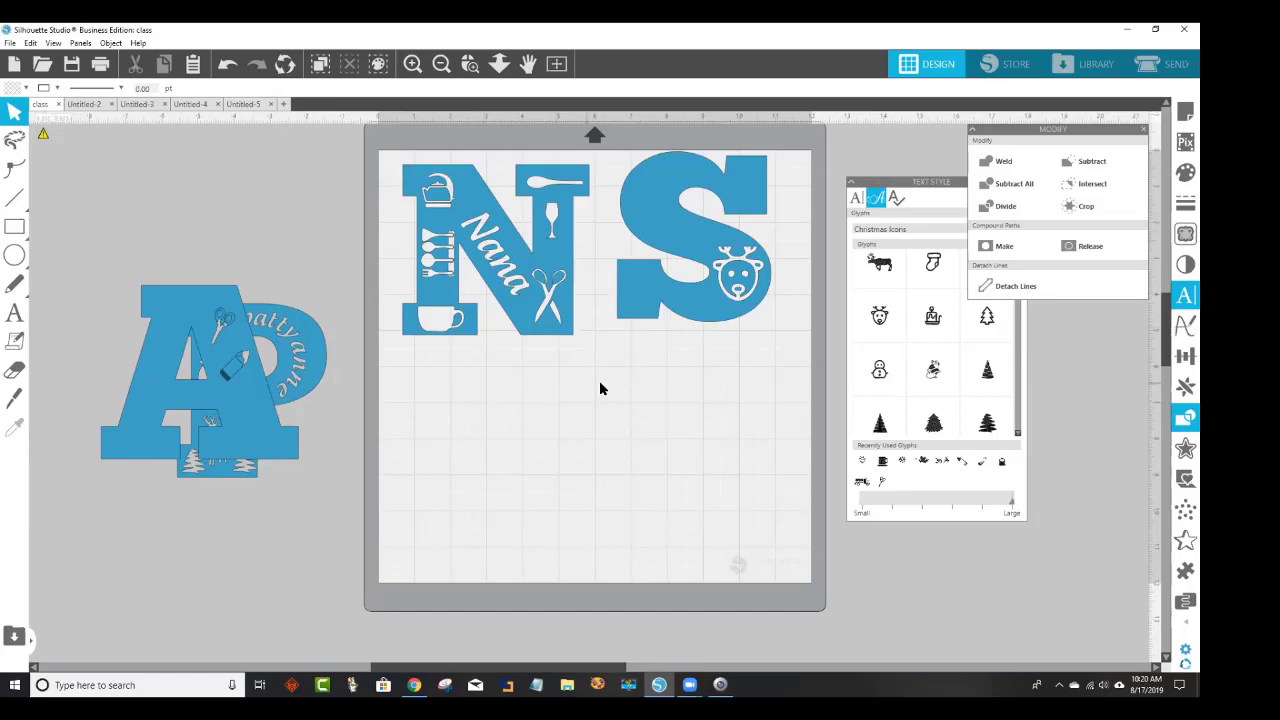
Make all pieces of the reindeer S into a compound path and shift it slightly down to line up with the N.
{"action": "left_click", "coordinate": [685, 304]}
{"action": "mouse_move", "coordinate": [683, 308]}
{"action": "left_mouse_down"}
{"action": "mouse_move", "coordinate": [672, 299]}
{"action": "mouse_move", "coordinate": [696, 285]}
{"action": "mouse_move", "coordinate": [677, 288]}
{"action": "mouse_move", "coordinate": [686, 304]}
{"action": "left_mouse_up"}
{"action": "left_click_drag", "start_coordinate": [752, 362], "coordinate": [618, 141]}
{"action": "right_click", "coordinate": [677, 199]}
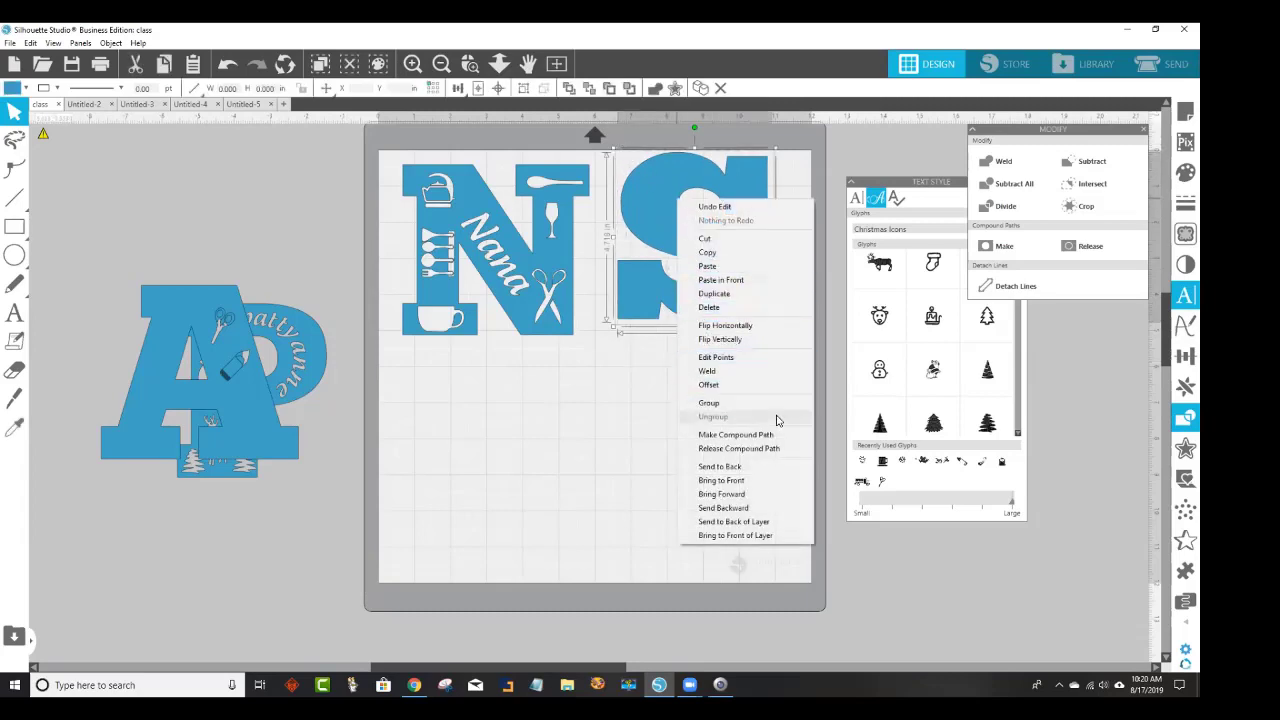
{"action": "left_click", "coordinate": [735, 435]}
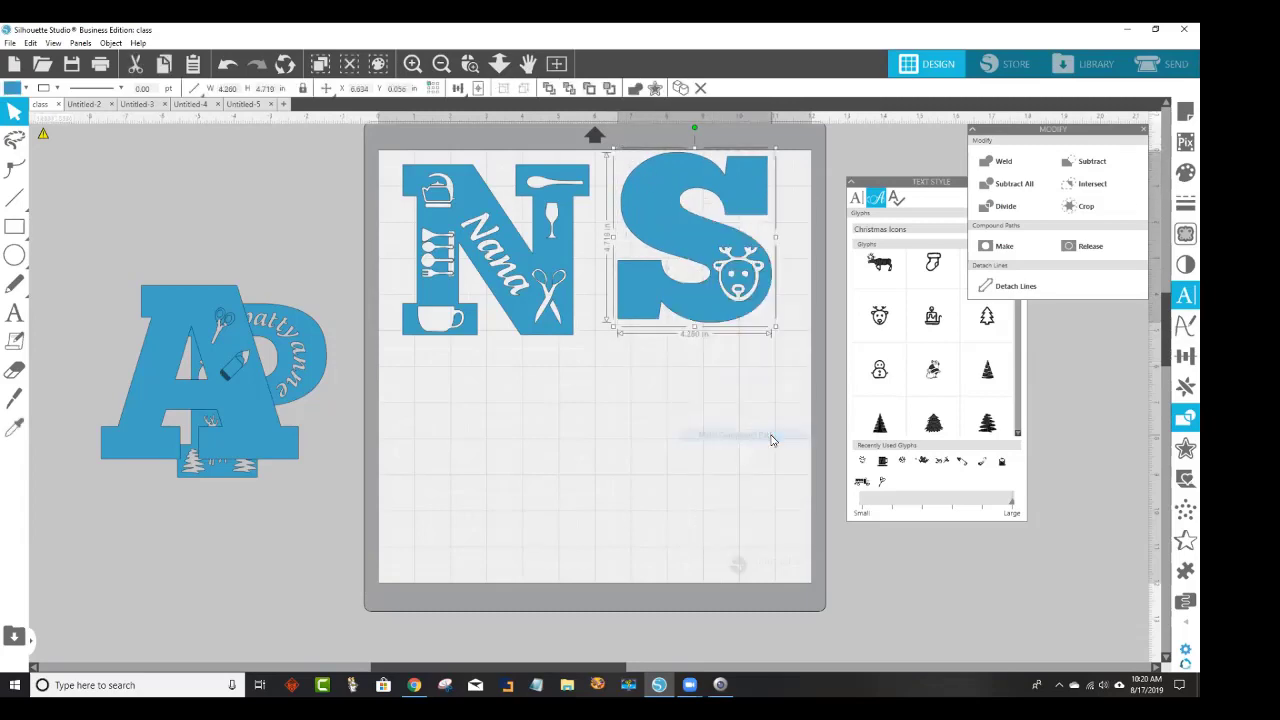
{"action": "double_click", "coordinate": [718, 308]}
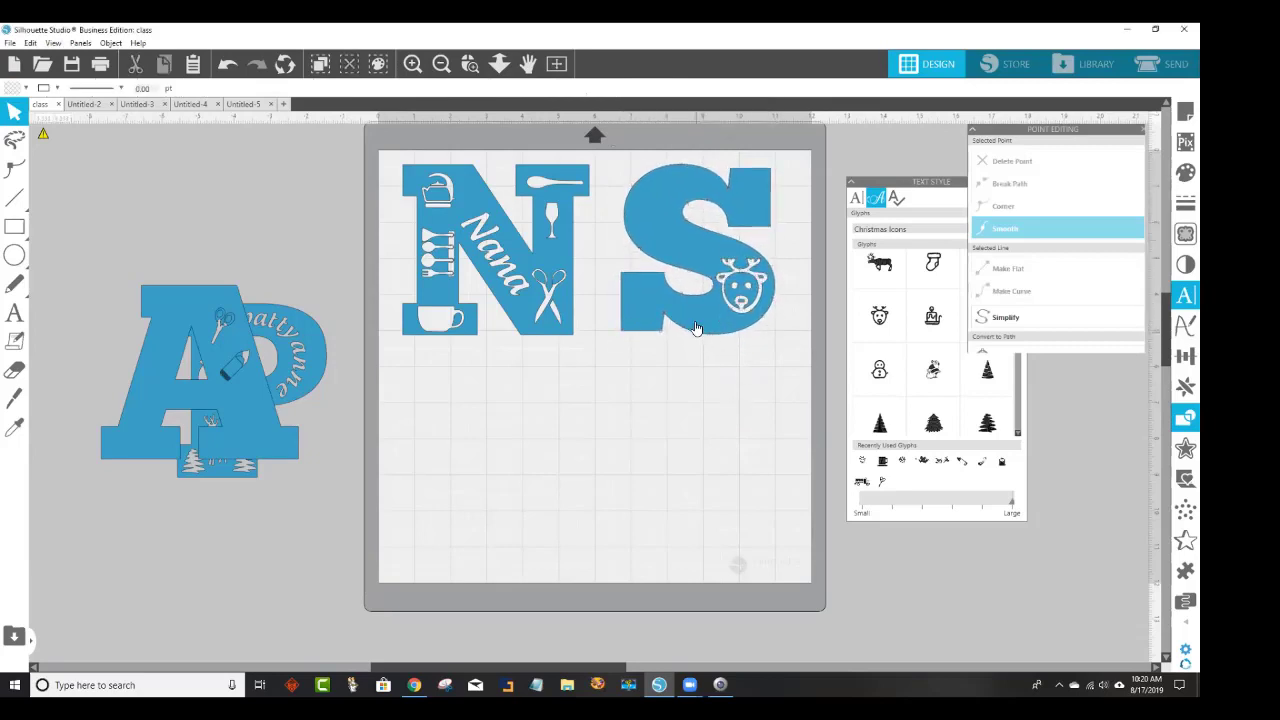
{"action": "left_click_drag", "start_coordinate": [697, 307], "coordinate": [691, 322]}
{"action": "left_click", "coordinate": [588, 415]}
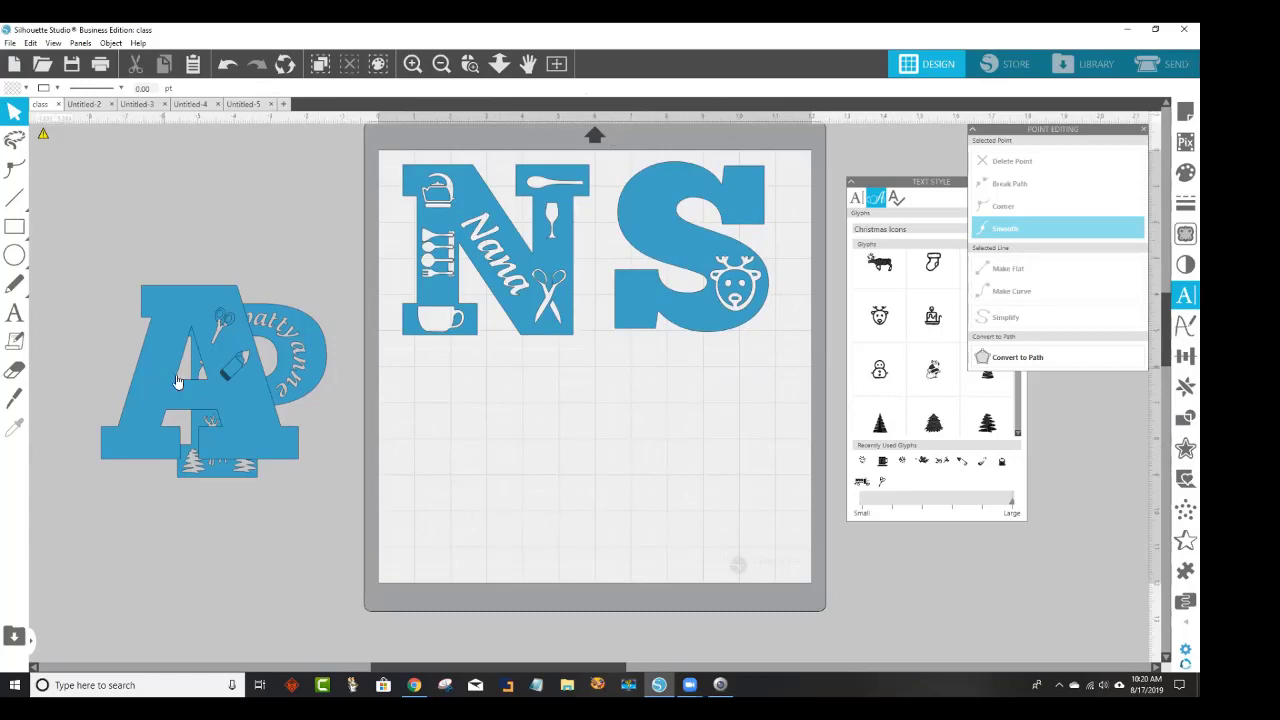
Add the text "a b" in the Christmas Icons font on the lower part of the mat.
{"action": "left_click", "coordinate": [16, 315]}
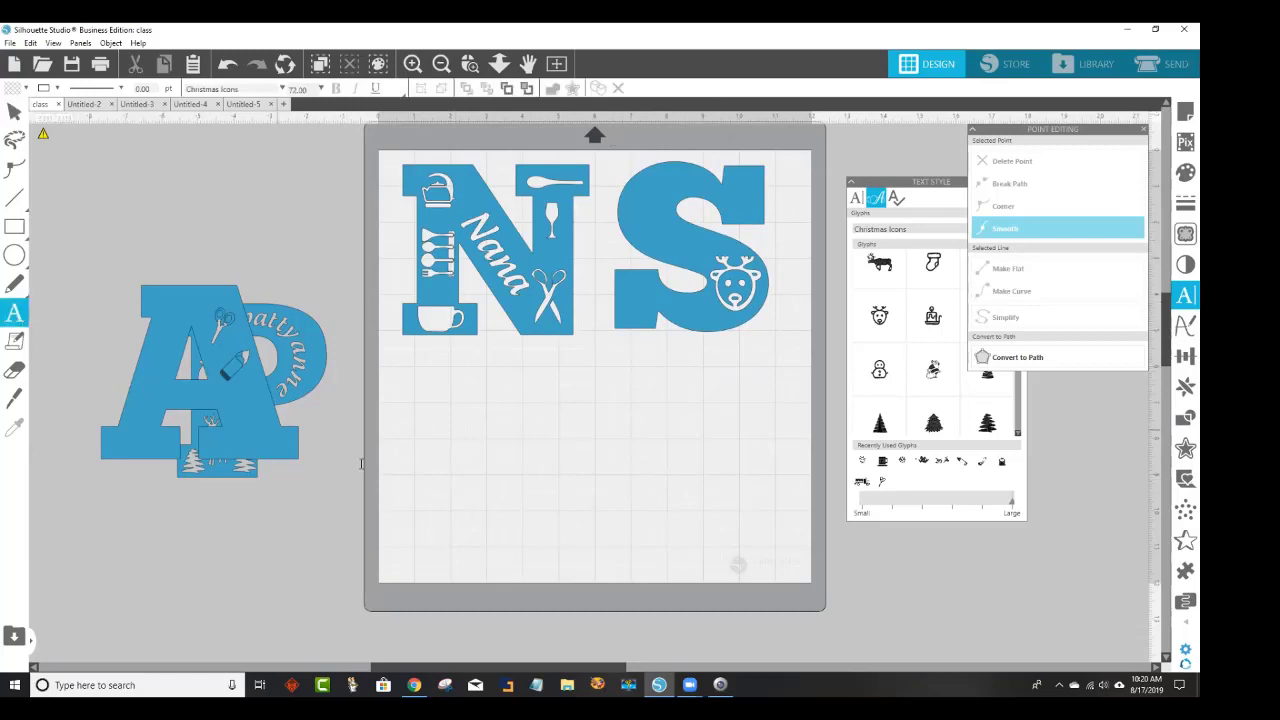
{"action": "left_click", "coordinate": [425, 492]}
{"action": "type", "text": "a"}
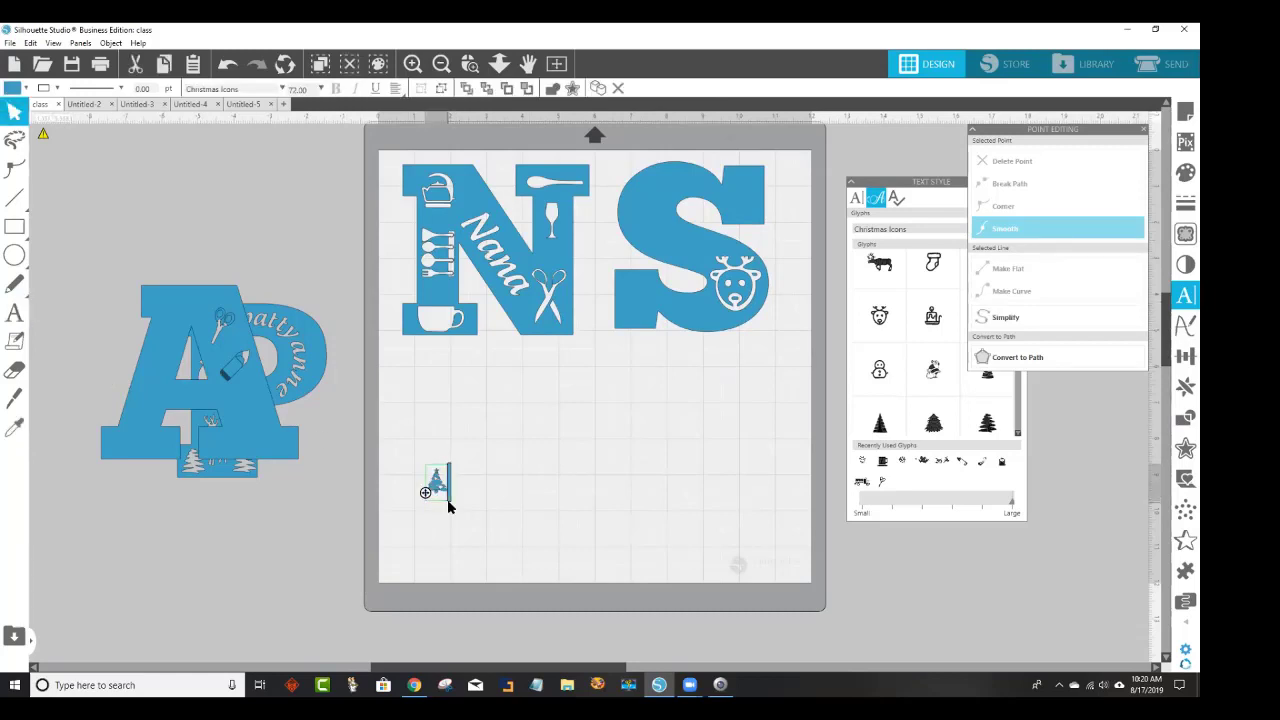
{"action": "type", "text": " b"}
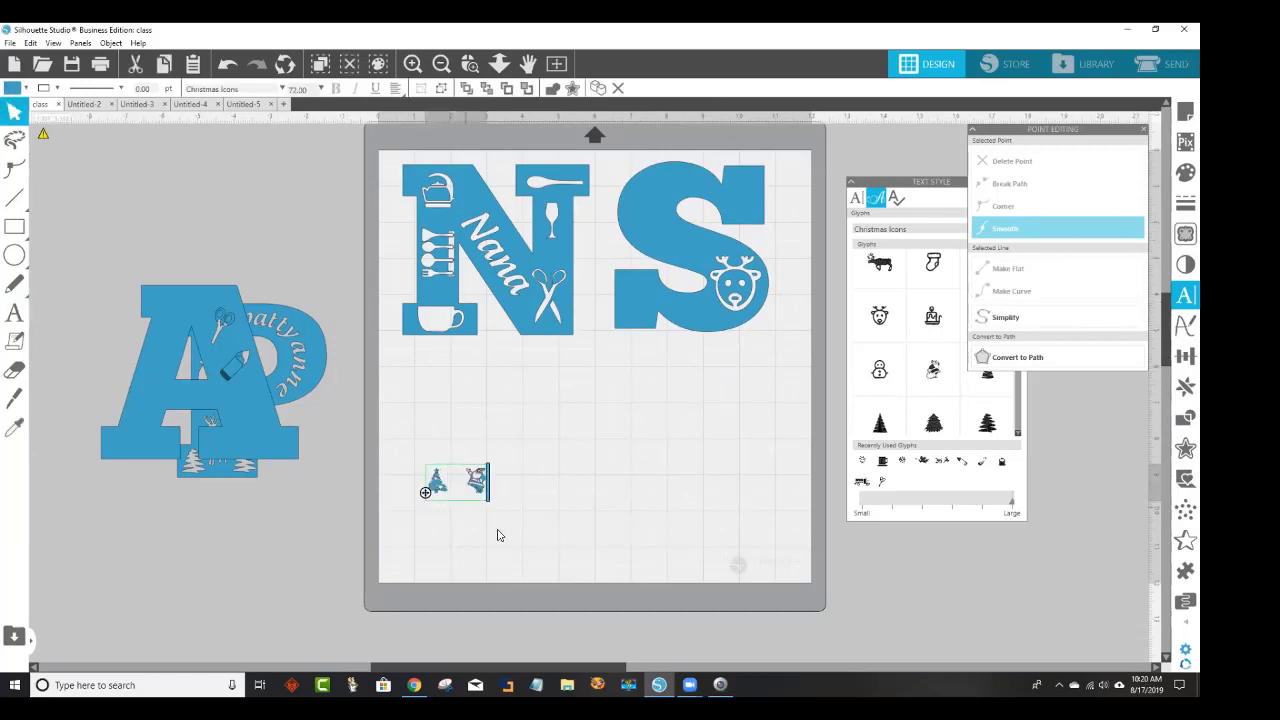
{"action": "left_click", "coordinate": [496, 530]}
Enlarge the Christmas tree and Santa text to about 387 pt and place it below the two letters.
{"action": "left_click", "coordinate": [478, 492]}
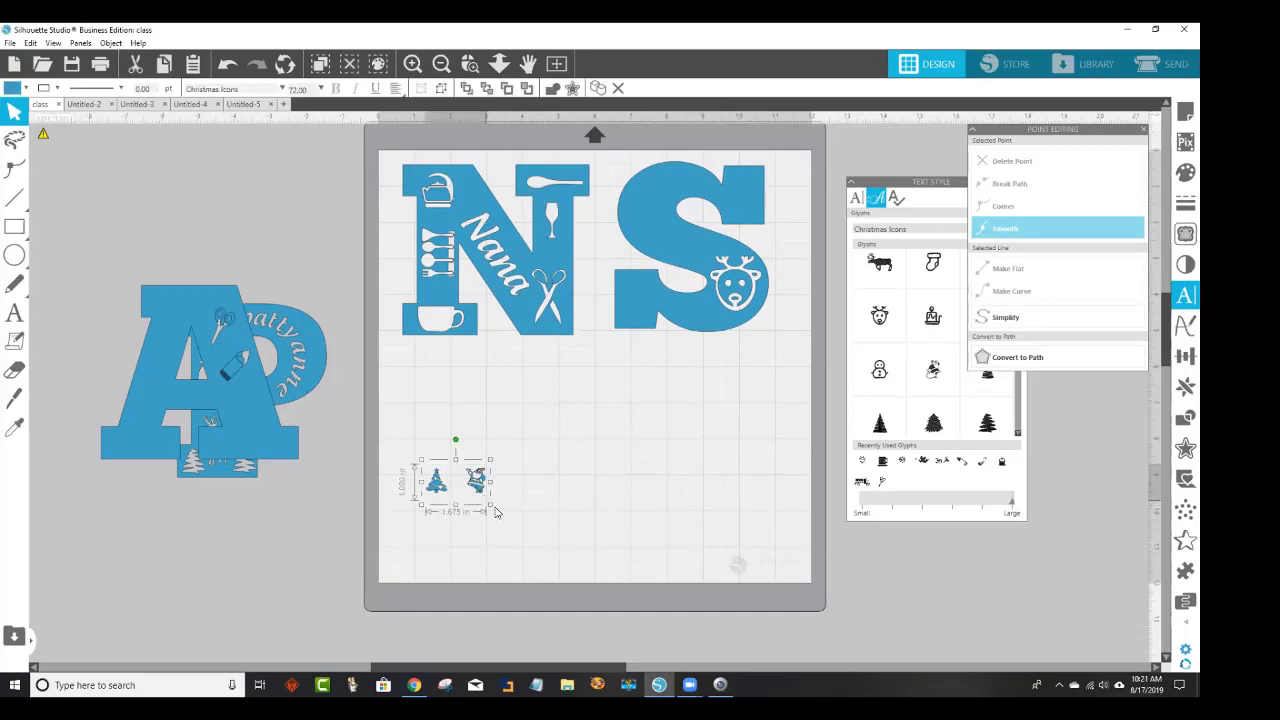
{"action": "left_click_drag", "start_coordinate": [493, 512], "coordinate": [760, 640]}
{"action": "left_click_drag", "start_coordinate": [720, 550], "coordinate": [723, 459]}
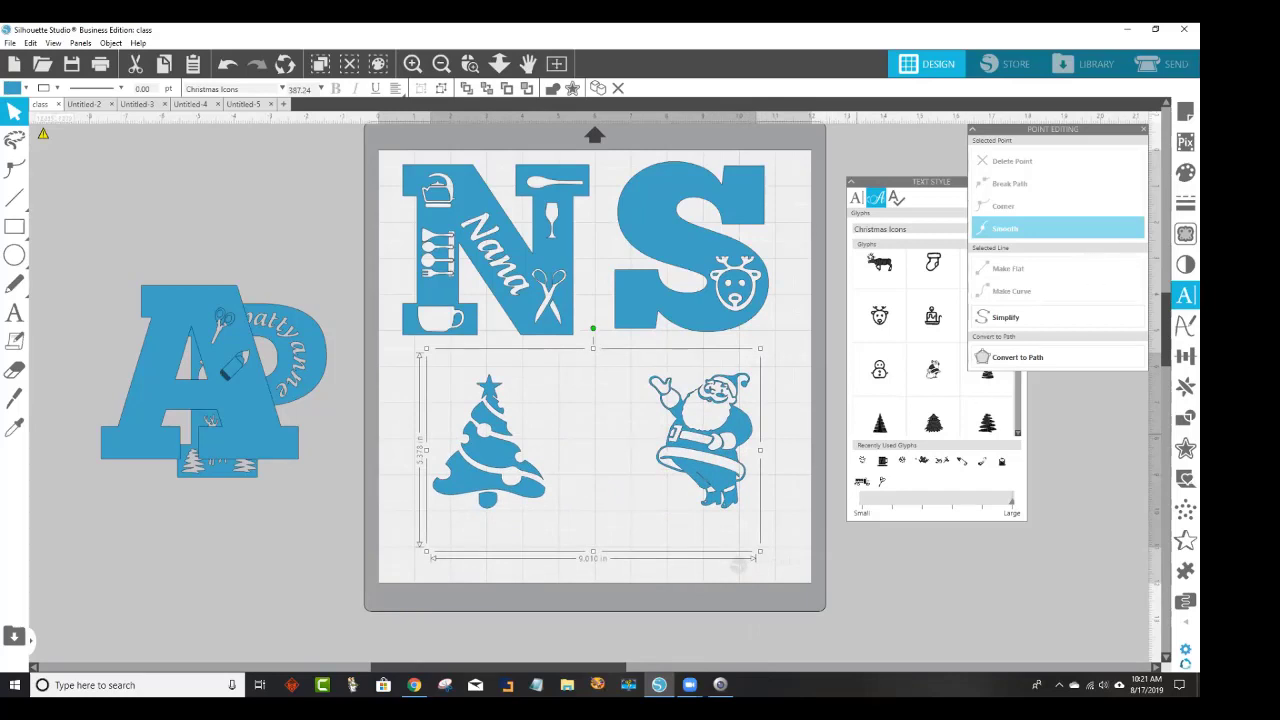
Change the Christmas tree and Santa text to the ChunkFive Ex font and deselect it.
{"action": "left_click", "coordinate": [1185, 296]}
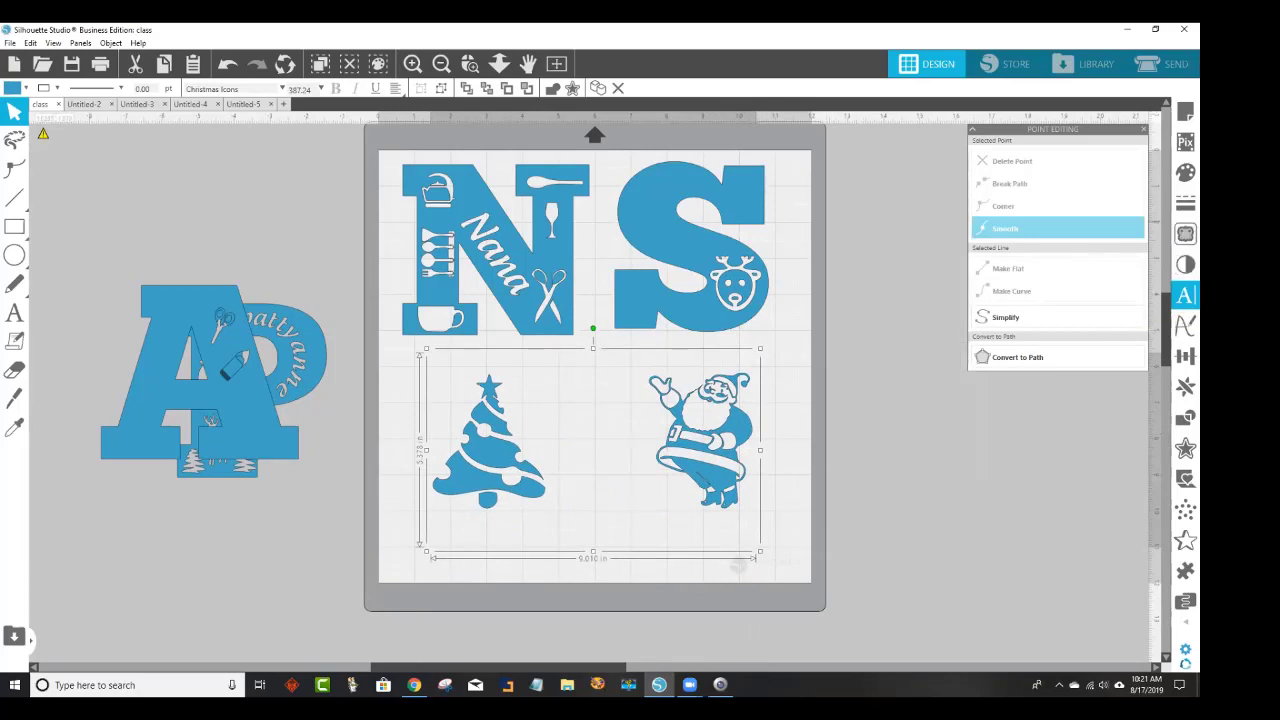
{"action": "left_click", "coordinate": [1185, 296]}
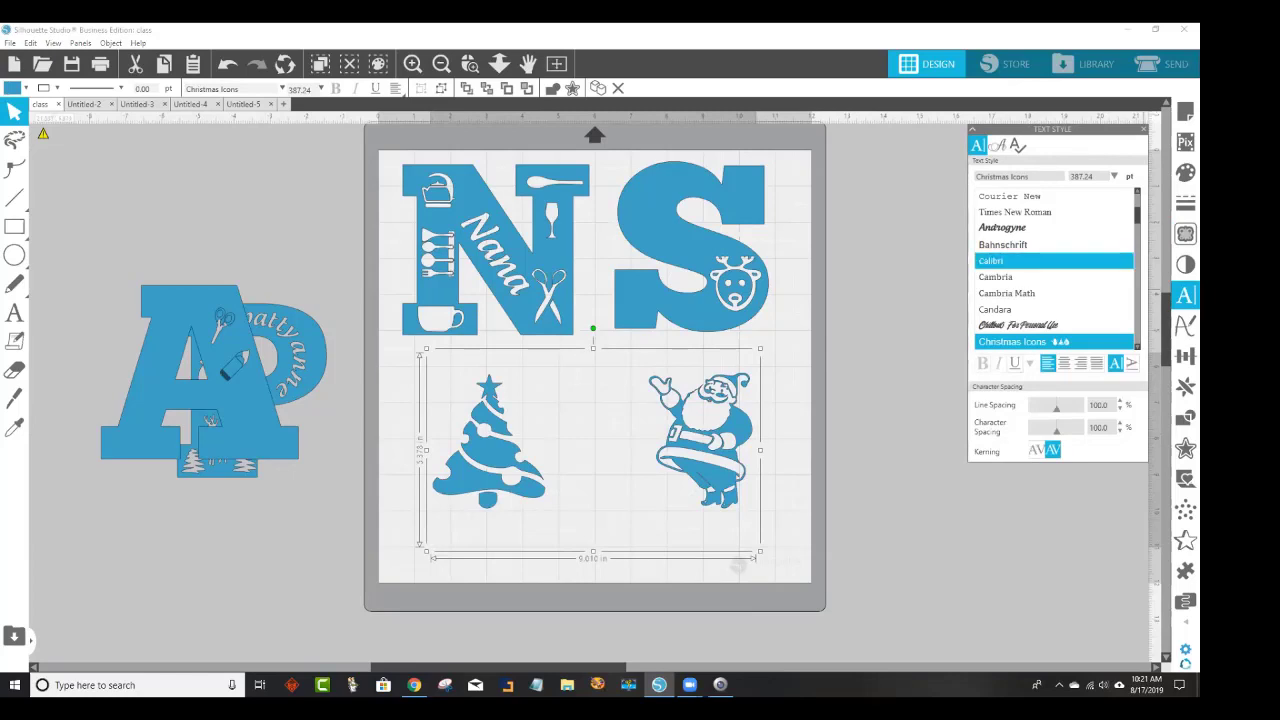
{"action": "scroll", "coordinate": [1003, 225], "scroll_direction": "up", "scroll_amount": 5}
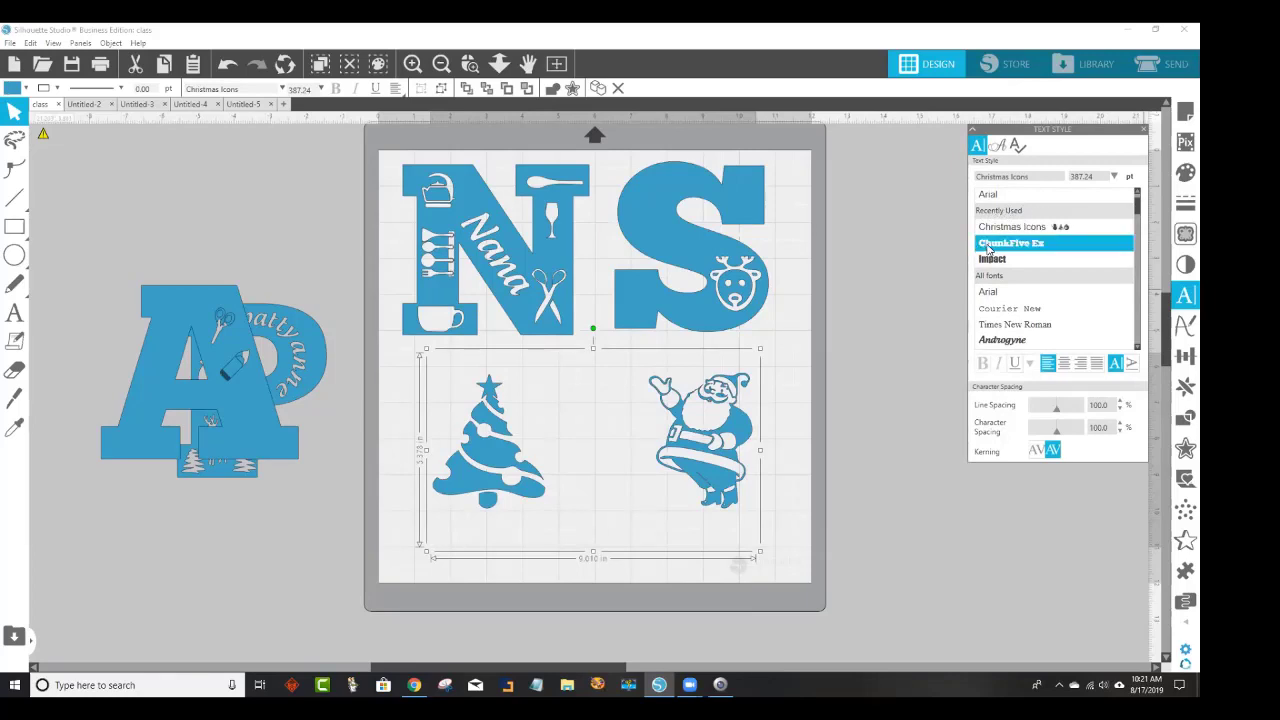
{"action": "left_click", "coordinate": [988, 249]}
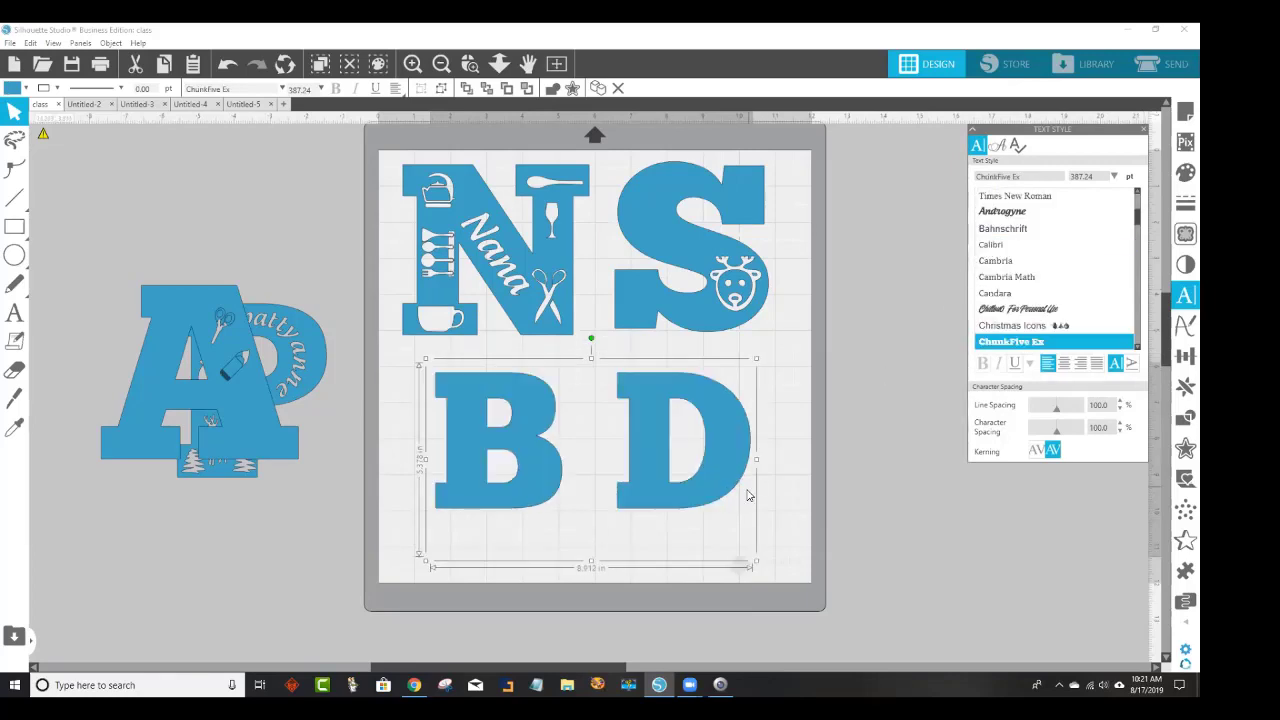
{"action": "left_click", "coordinate": [782, 472]}
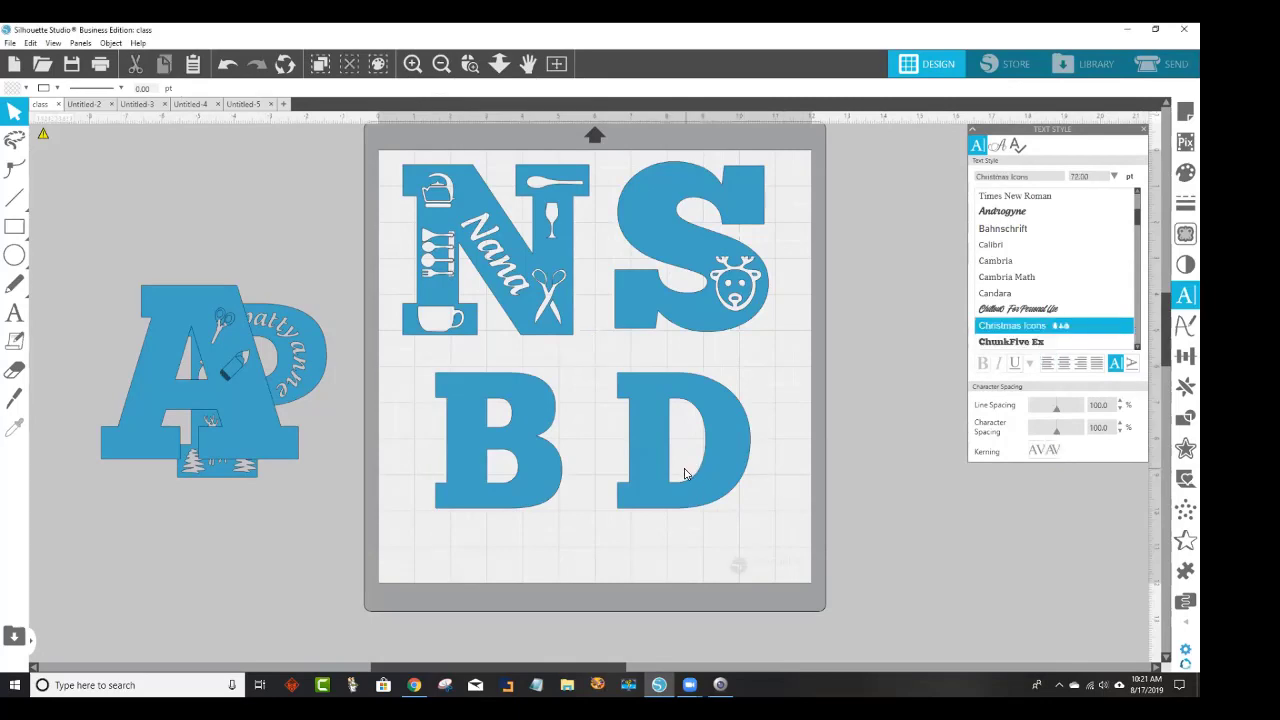
Nudge the B D text slightly up and ungroup it into separate letters.
{"action": "left_click", "coordinate": [663, 474]}
{"action": "left_click_drag", "start_coordinate": [658, 466], "coordinate": [650, 461]}
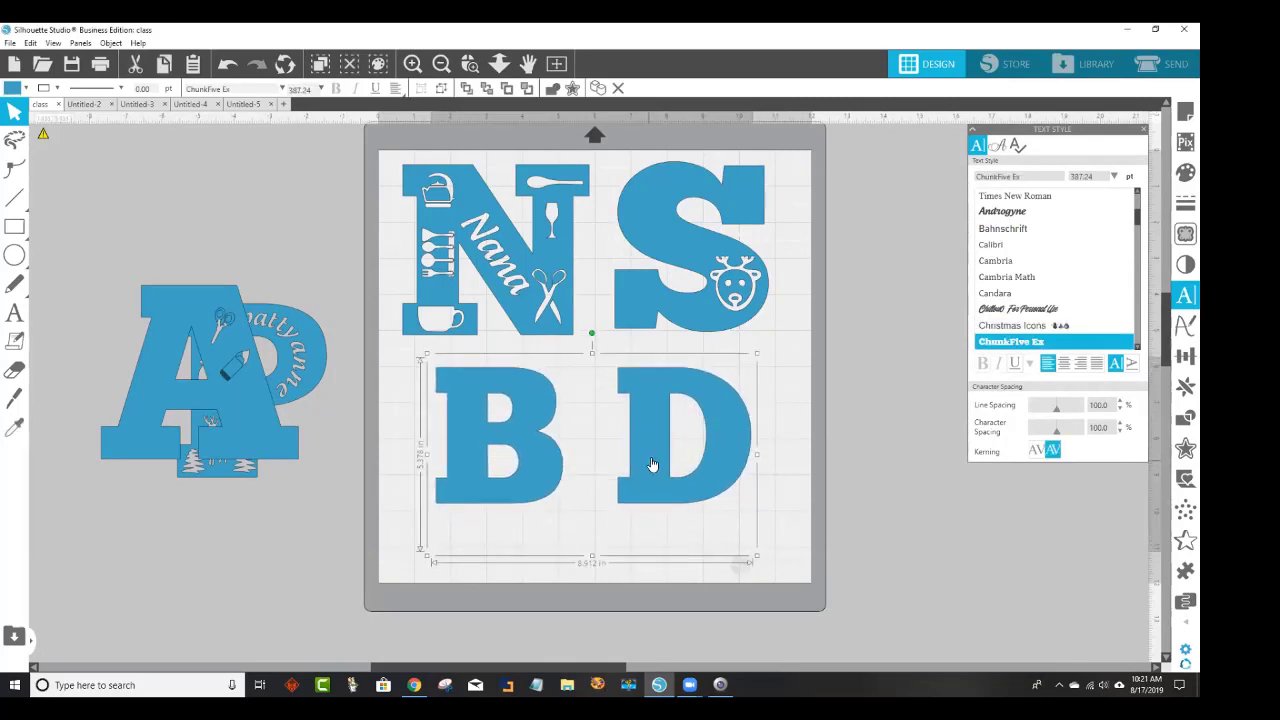
{"action": "right_click", "coordinate": [650, 461]}
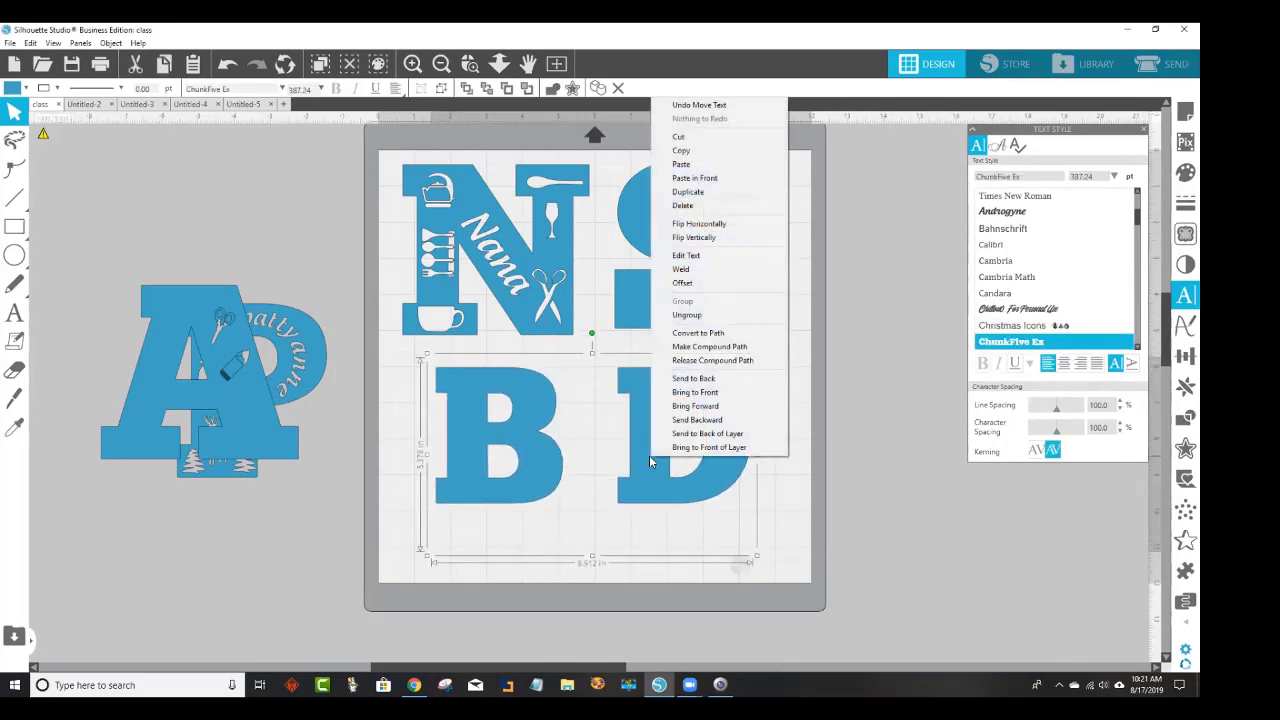
{"action": "left_click", "coordinate": [702, 316]}
{"action": "left_click", "coordinate": [772, 532]}
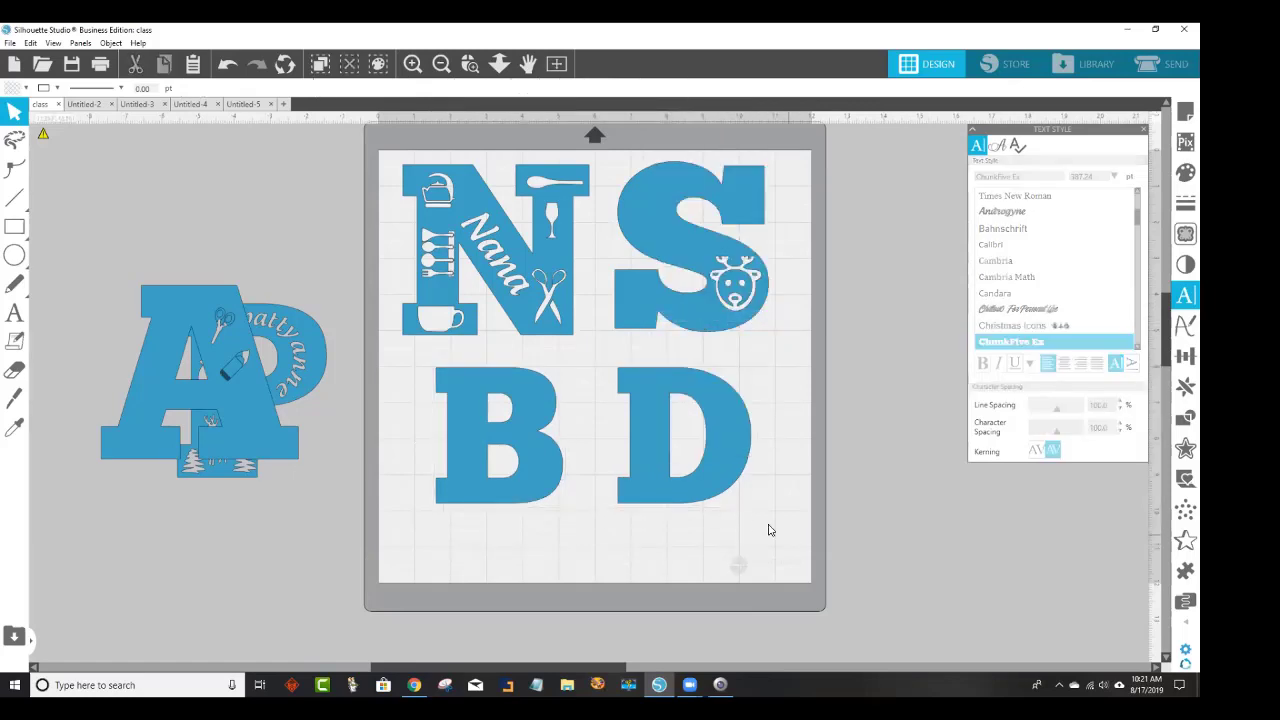
Move the D closer to the B and shift the B slightly toward it.
{"action": "double_click", "coordinate": [729, 478]}
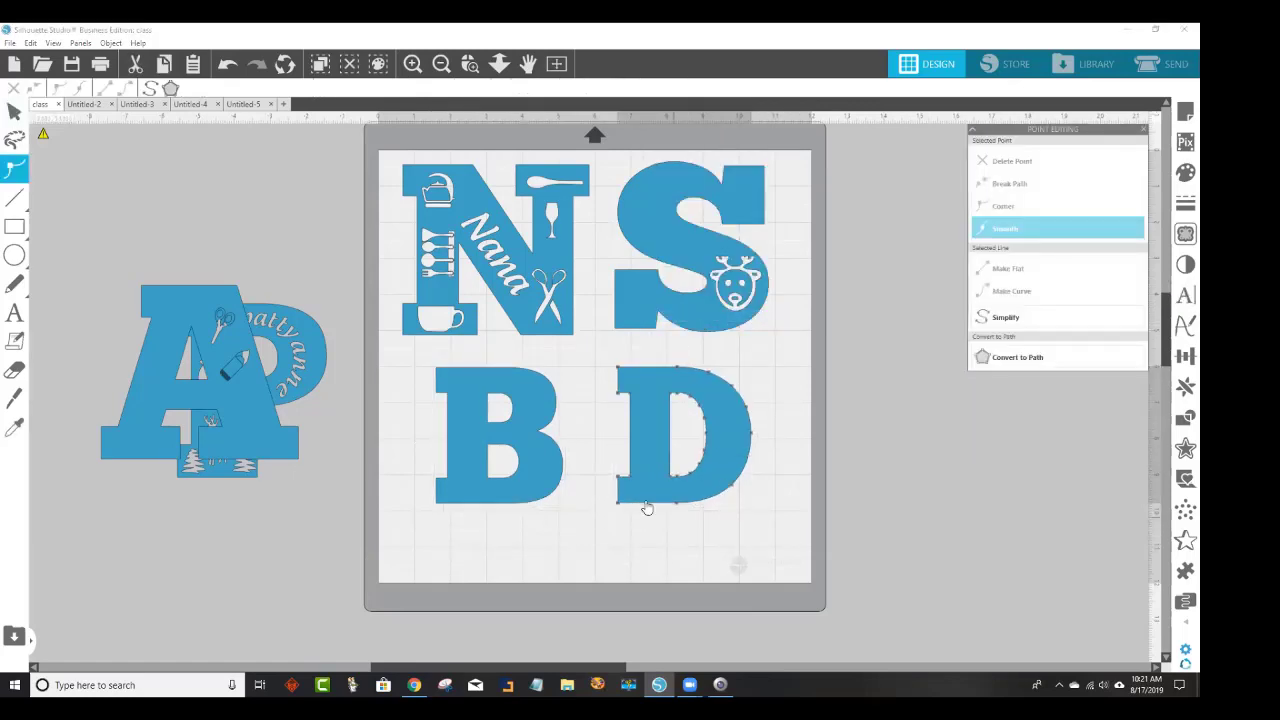
{"action": "left_click_drag", "start_coordinate": [623, 480], "coordinate": [610, 478]}
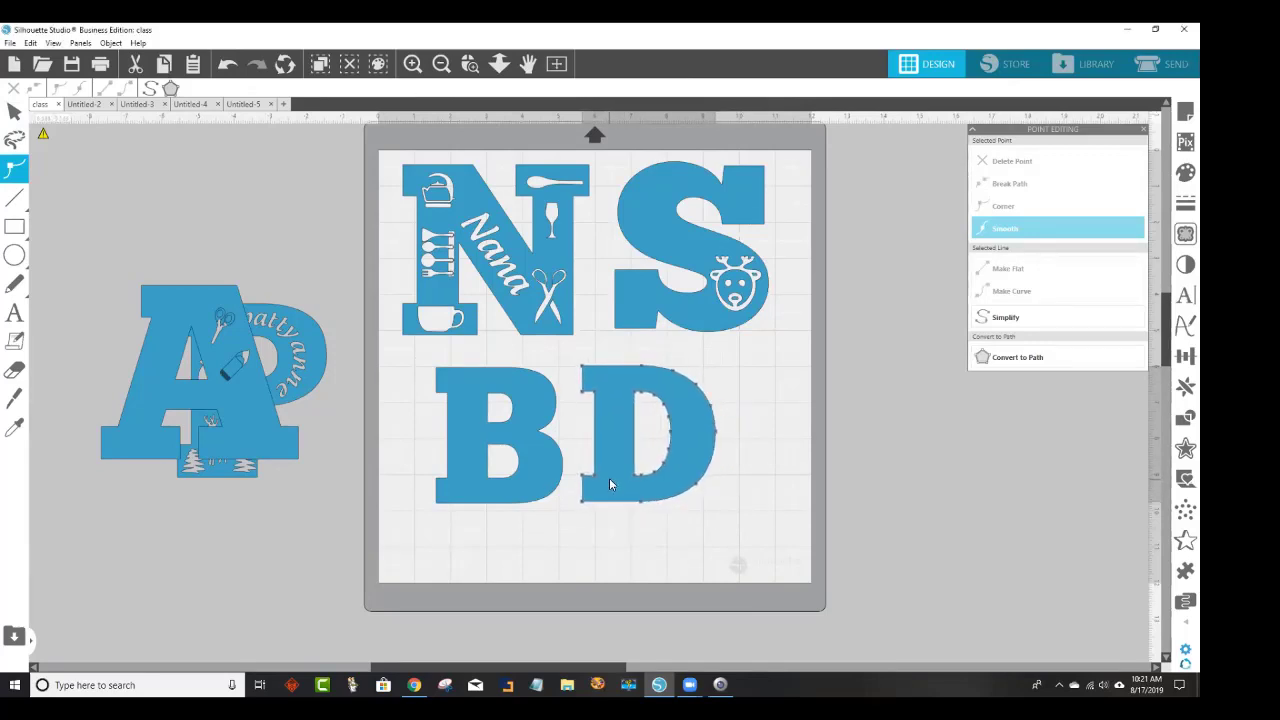
{"action": "left_click", "coordinate": [705, 547]}
{"action": "left_click", "coordinate": [540, 473]}
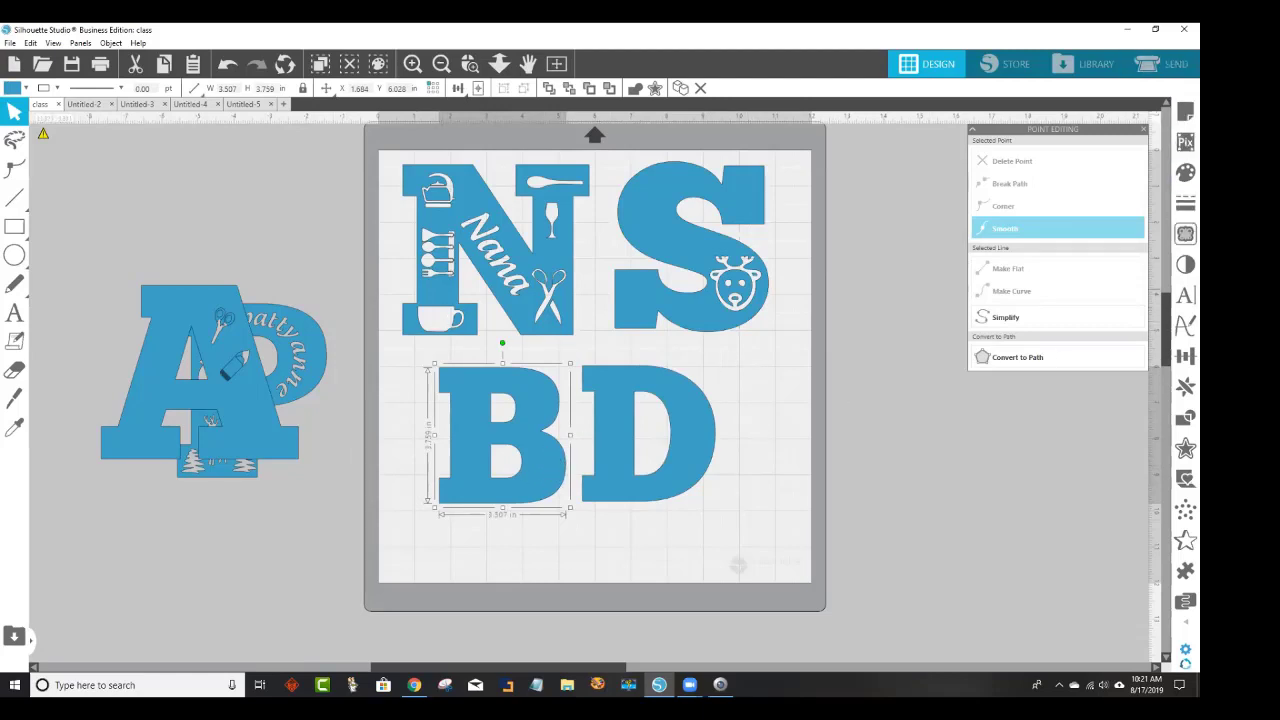
Clear the selection, choose the Cocinitas font and display its glyphs.
{"action": "left_click", "coordinate": [1185, 295]}
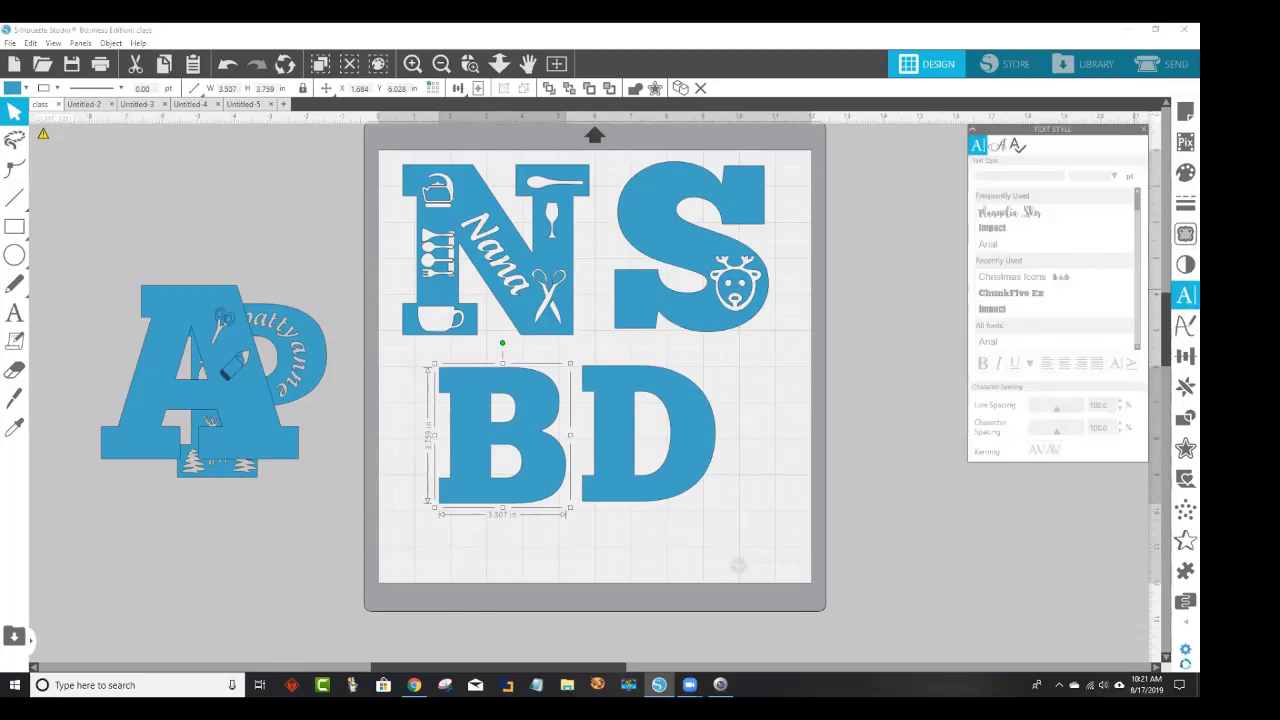
{"action": "left_click", "coordinate": [929, 257]}
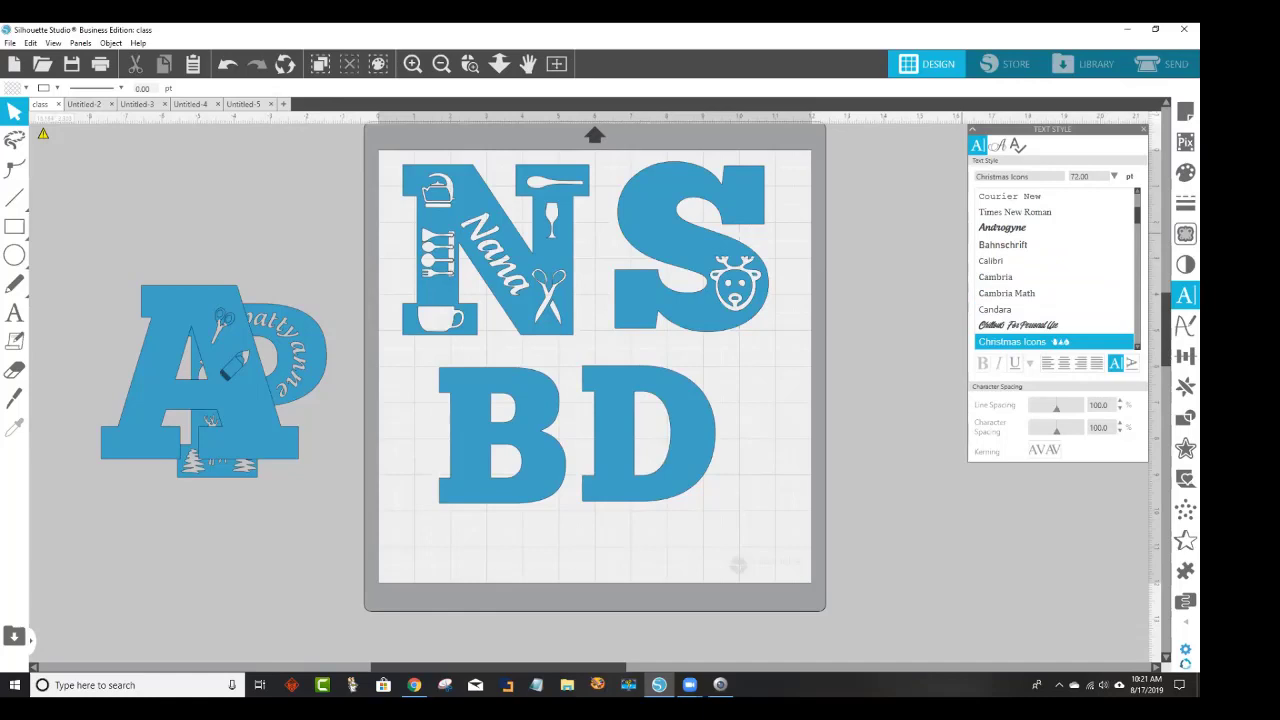
{"action": "scroll", "coordinate": [1055, 270], "scroll_direction": "down", "scroll_amount": 3}
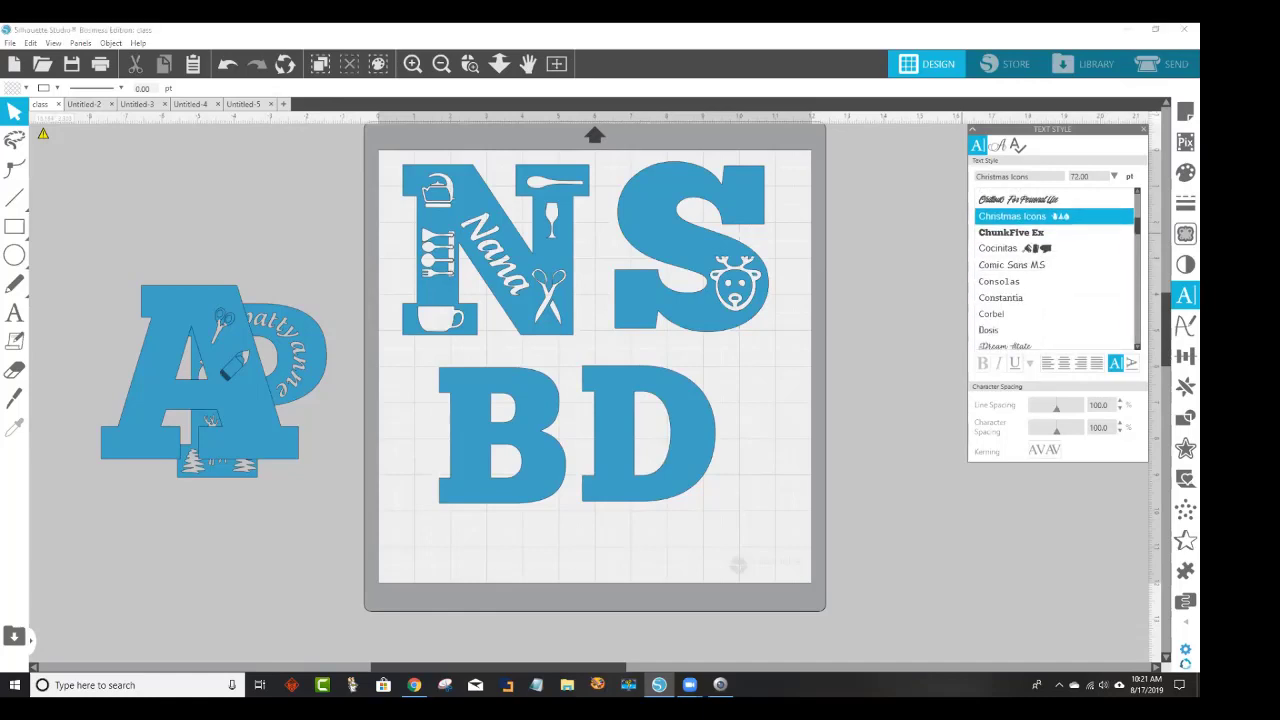
{"action": "left_click", "coordinate": [1041, 252]}
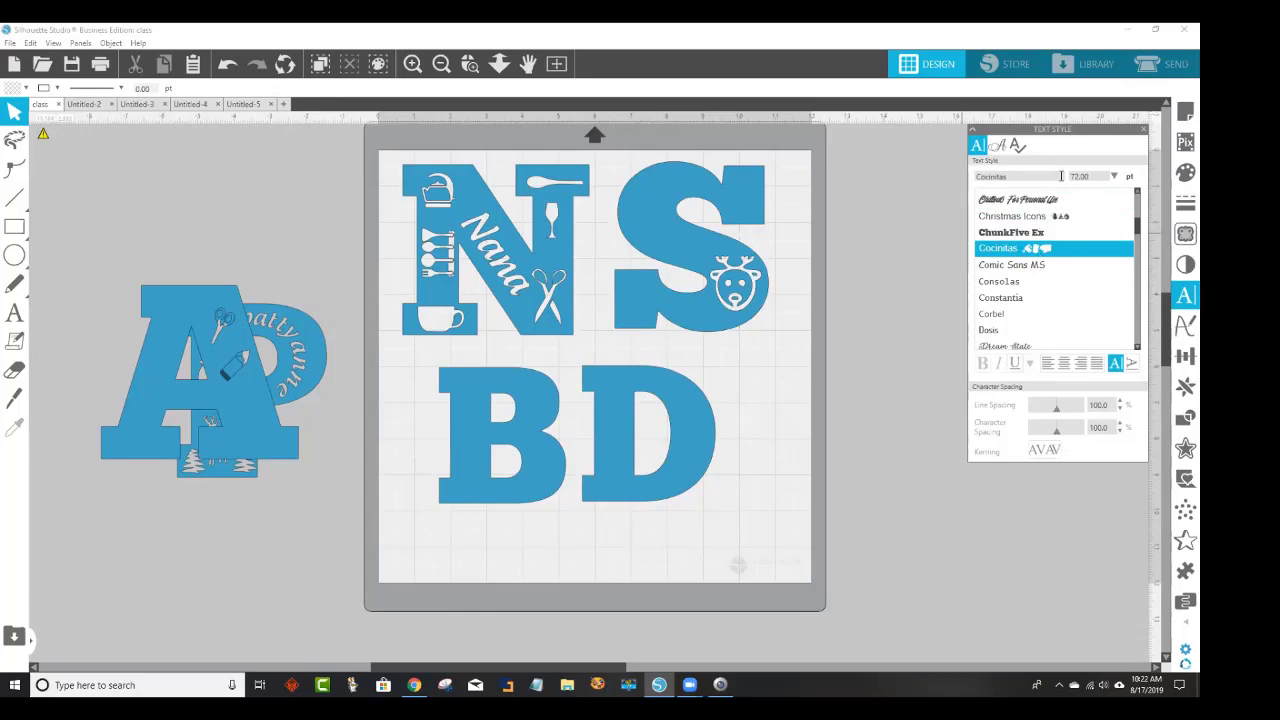
{"action": "left_click", "coordinate": [997, 145]}
Insert the Cocinitas scissors glyph and place it across the middle of the letter B.
{"action": "scroll", "coordinate": [1078, 258], "scroll_direction": "down", "scroll_amount": 2}
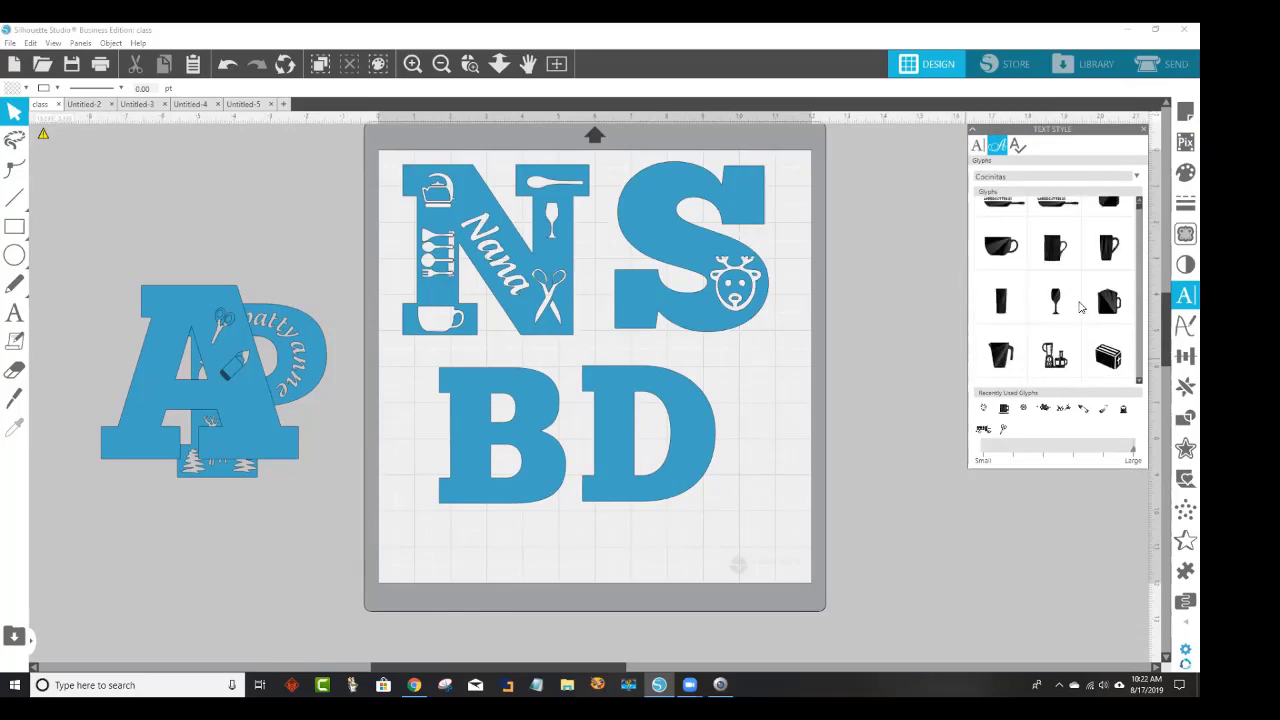
{"action": "scroll", "coordinate": [1080, 307], "scroll_direction": "down", "scroll_amount": 2}
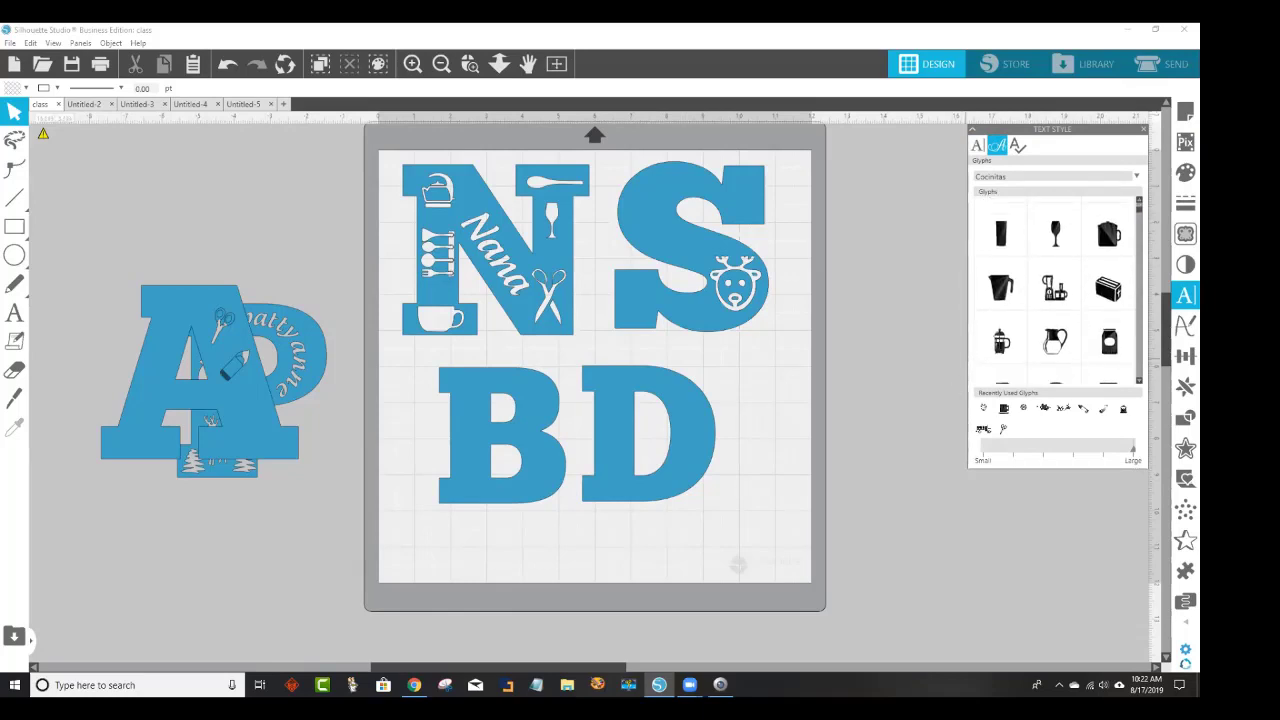
{"action": "scroll", "coordinate": [996, 367], "scroll_direction": "down", "scroll_amount": 8}
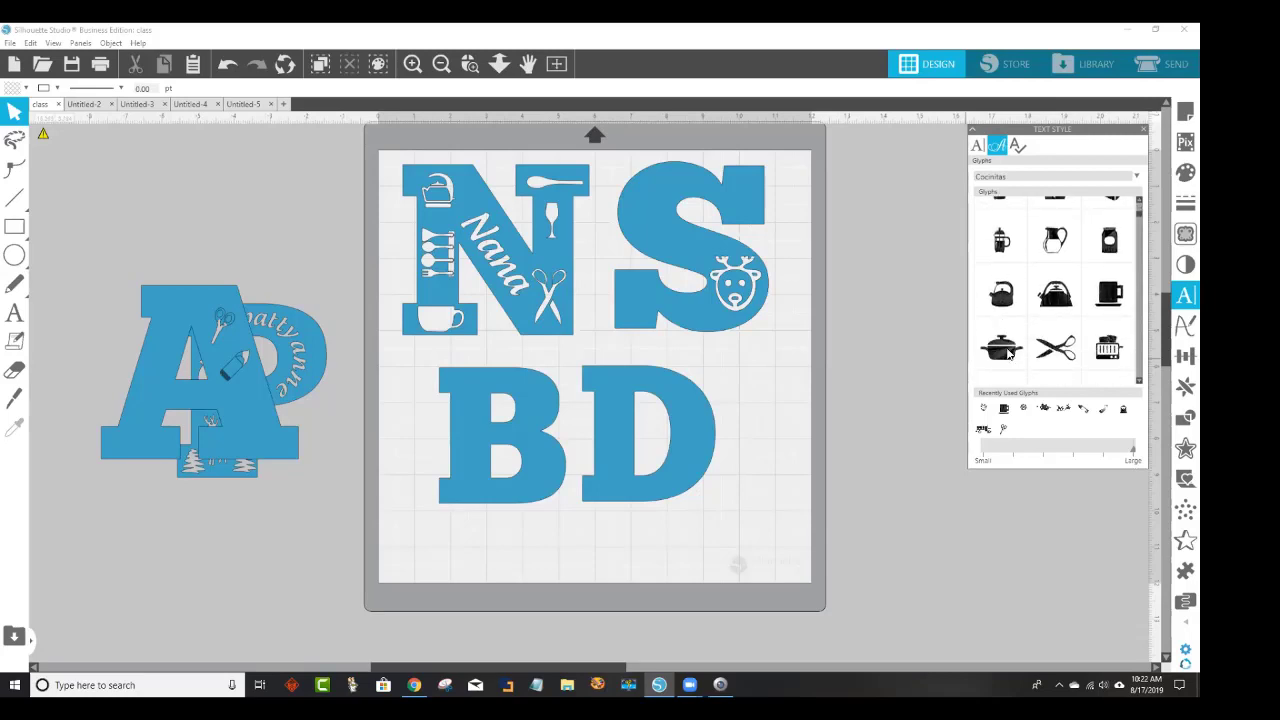
{"action": "scroll", "coordinate": [1020, 335], "scroll_direction": "down", "scroll_amount": 1}
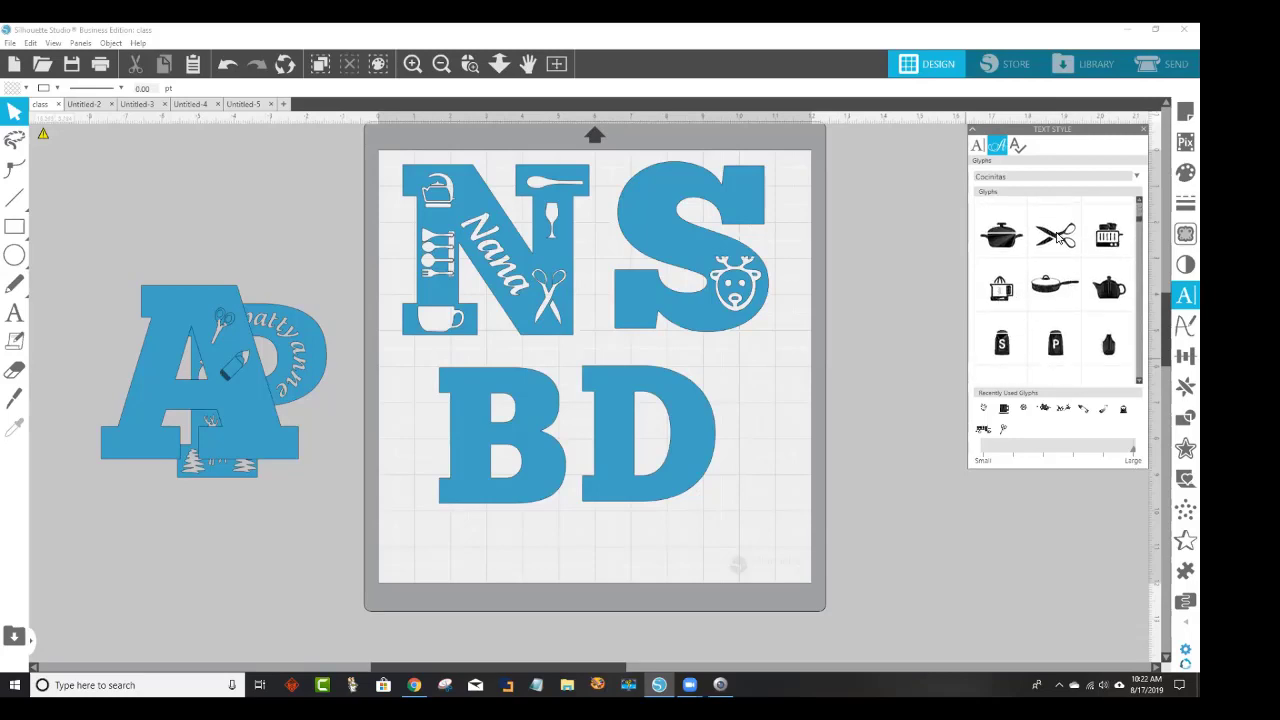
{"action": "left_click", "coordinate": [1058, 237]}
{"action": "left_click_drag", "start_coordinate": [1044, 243], "coordinate": [380, 166]}
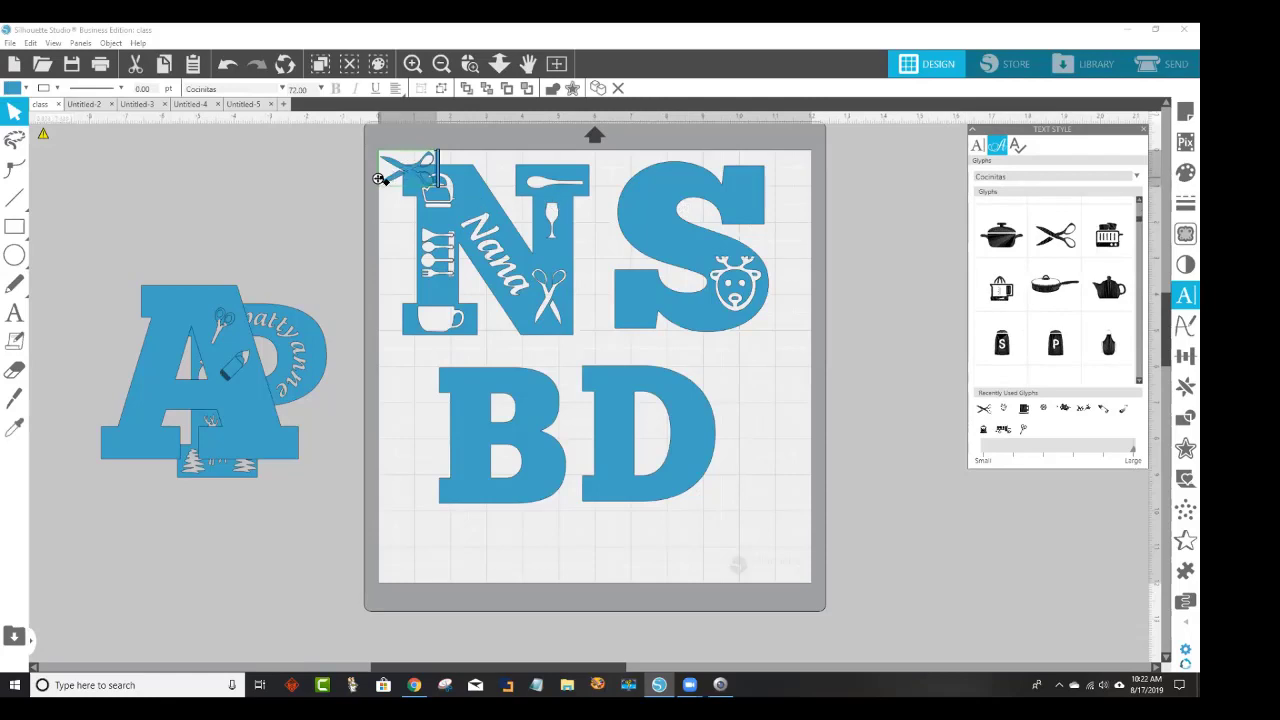
{"action": "left_click_drag", "start_coordinate": [380, 180], "coordinate": [492, 432]}
{"action": "left_click", "coordinate": [766, 443]}
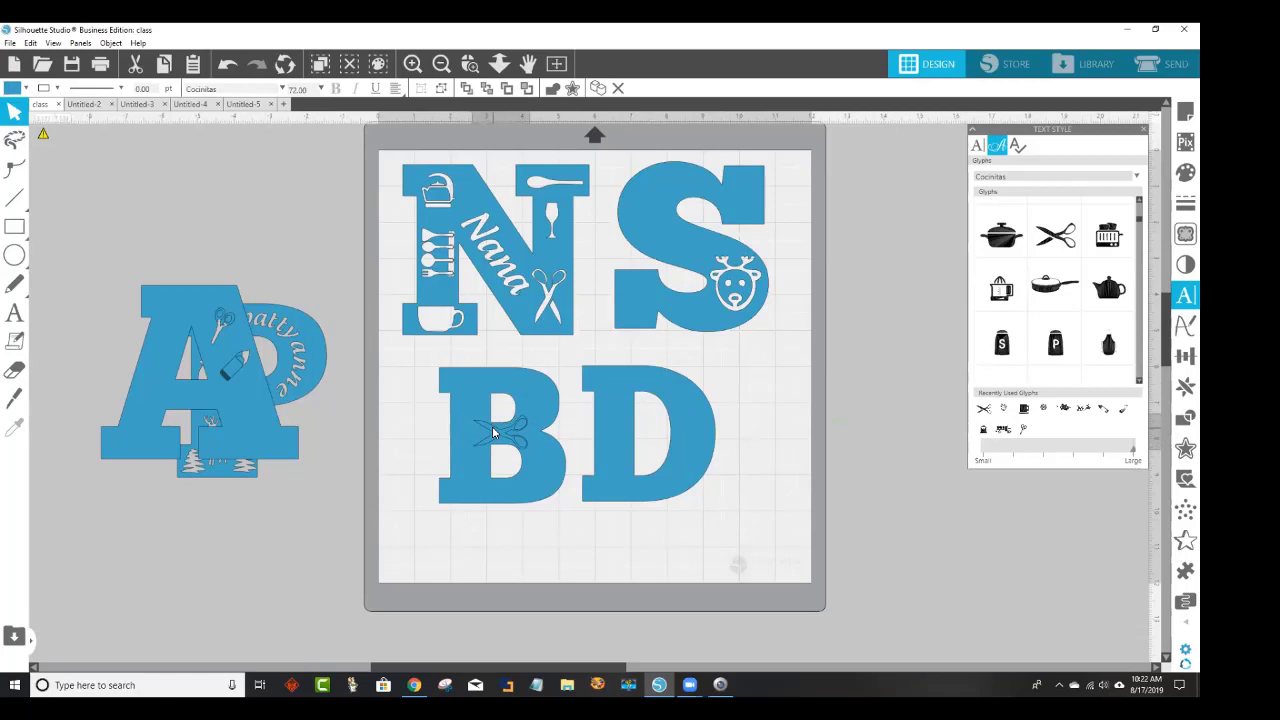
Shrink the scissors glyph on the letter B slightly and deselect it.
{"action": "left_click", "coordinate": [509, 466]}
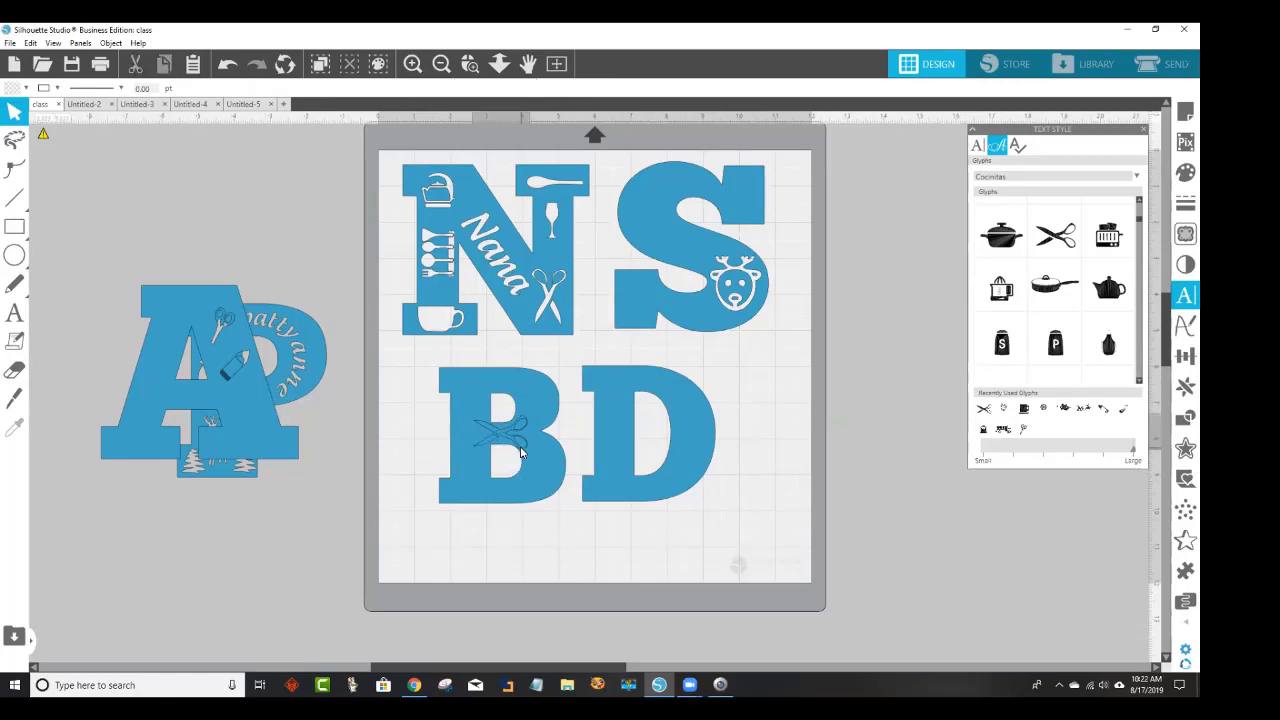
{"action": "left_click", "coordinate": [520, 452]}
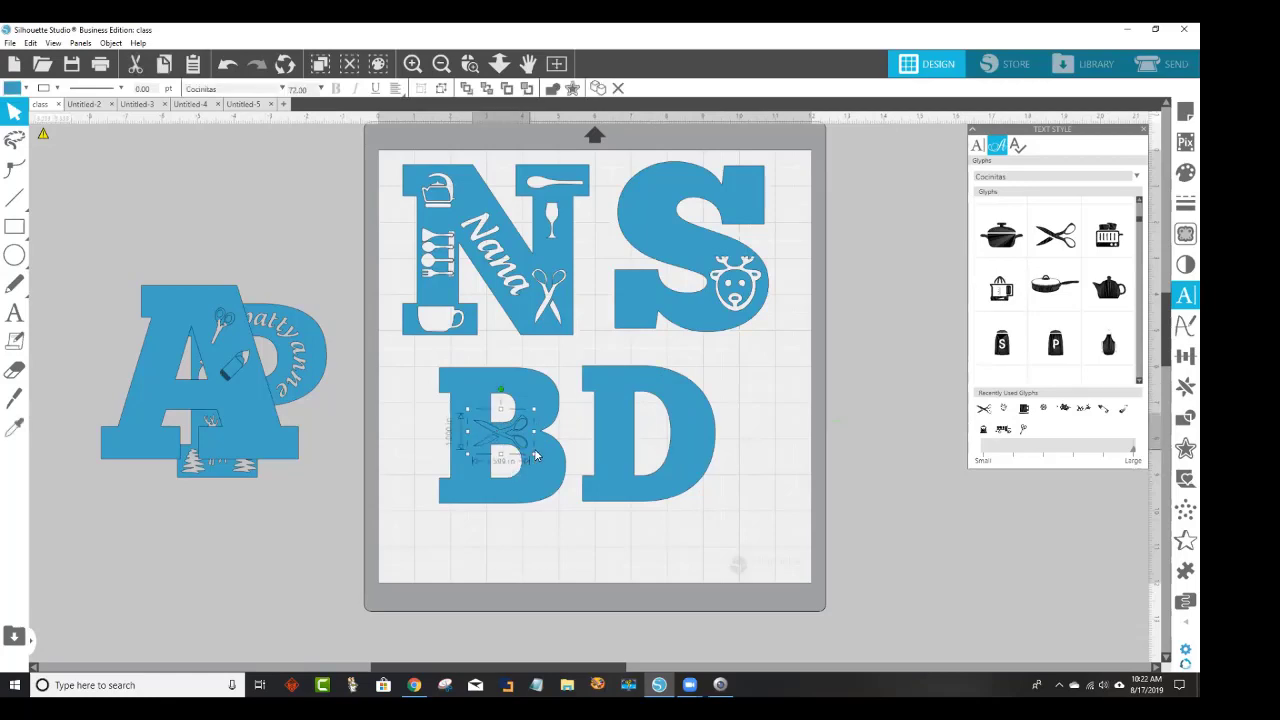
{"action": "left_click_drag", "start_coordinate": [535, 455], "coordinate": [511, 443]}
{"action": "left_click", "coordinate": [505, 551]}
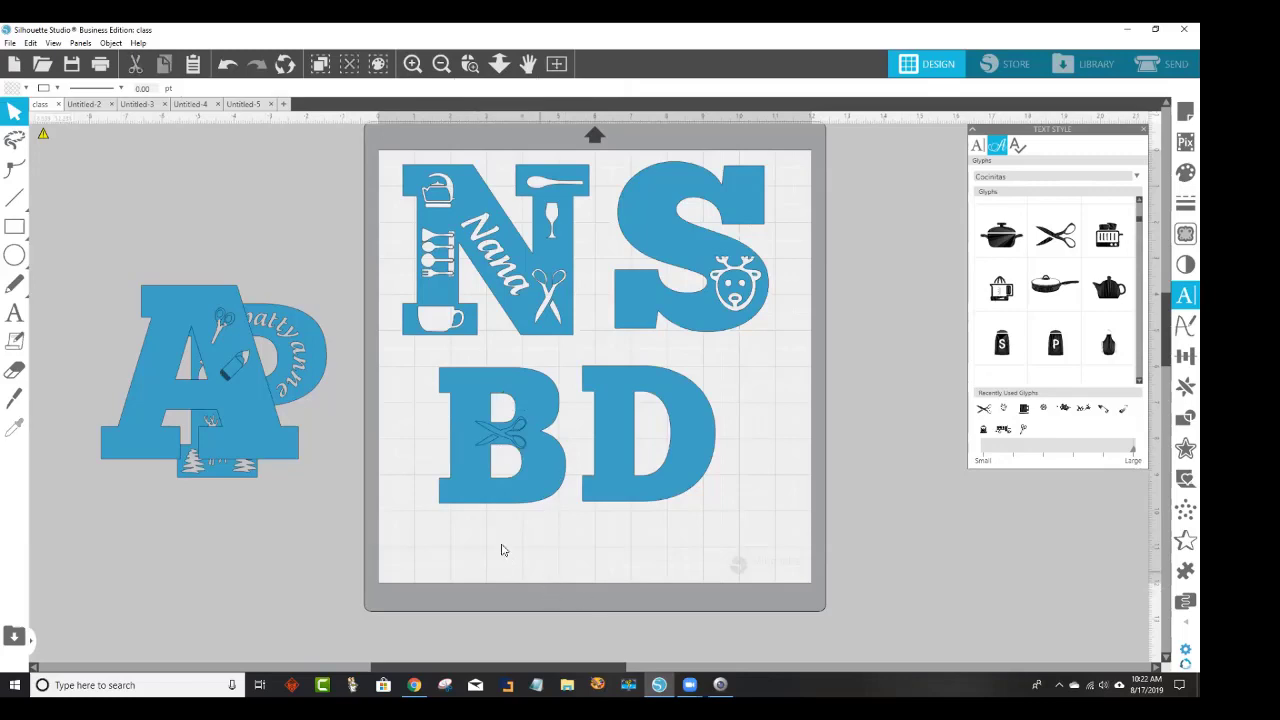
Select the letter B together with the scissors, subtract the scissors from it and clear the selection.
{"action": "left_click", "coordinate": [518, 448]}
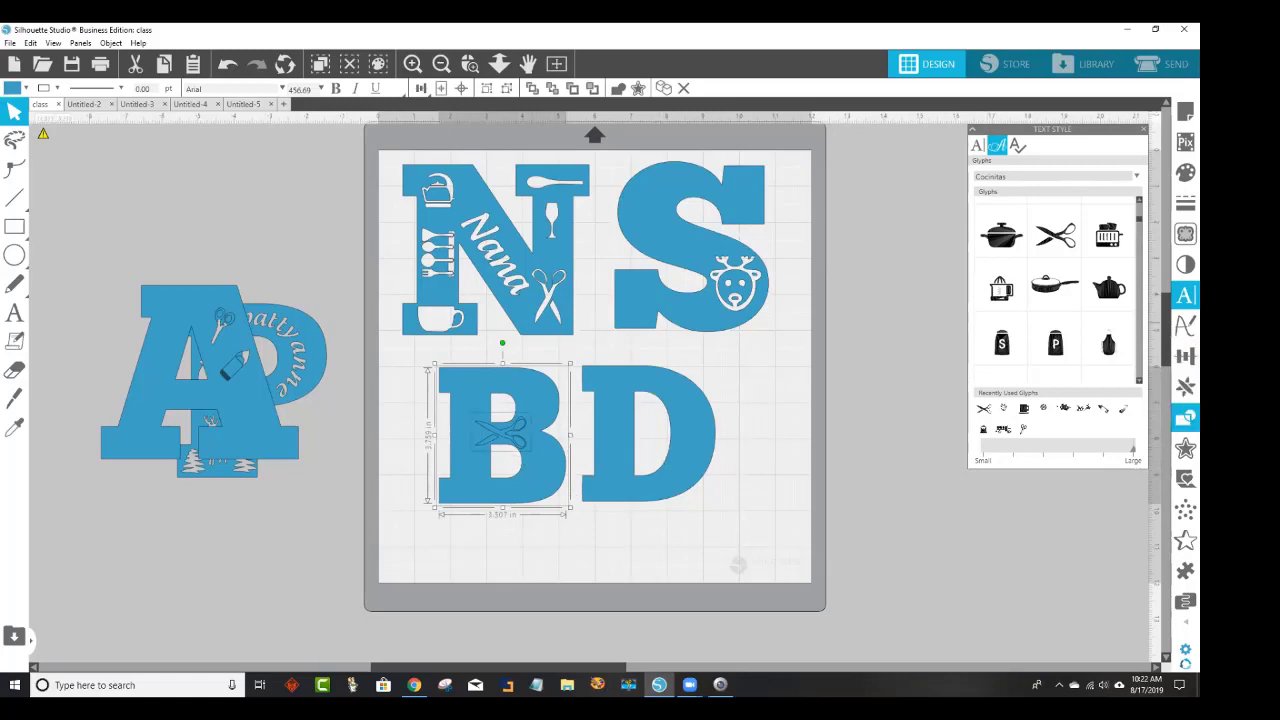
{"action": "left_click", "coordinate": [1185, 417]}
{"action": "left_click", "coordinate": [1084, 164]}
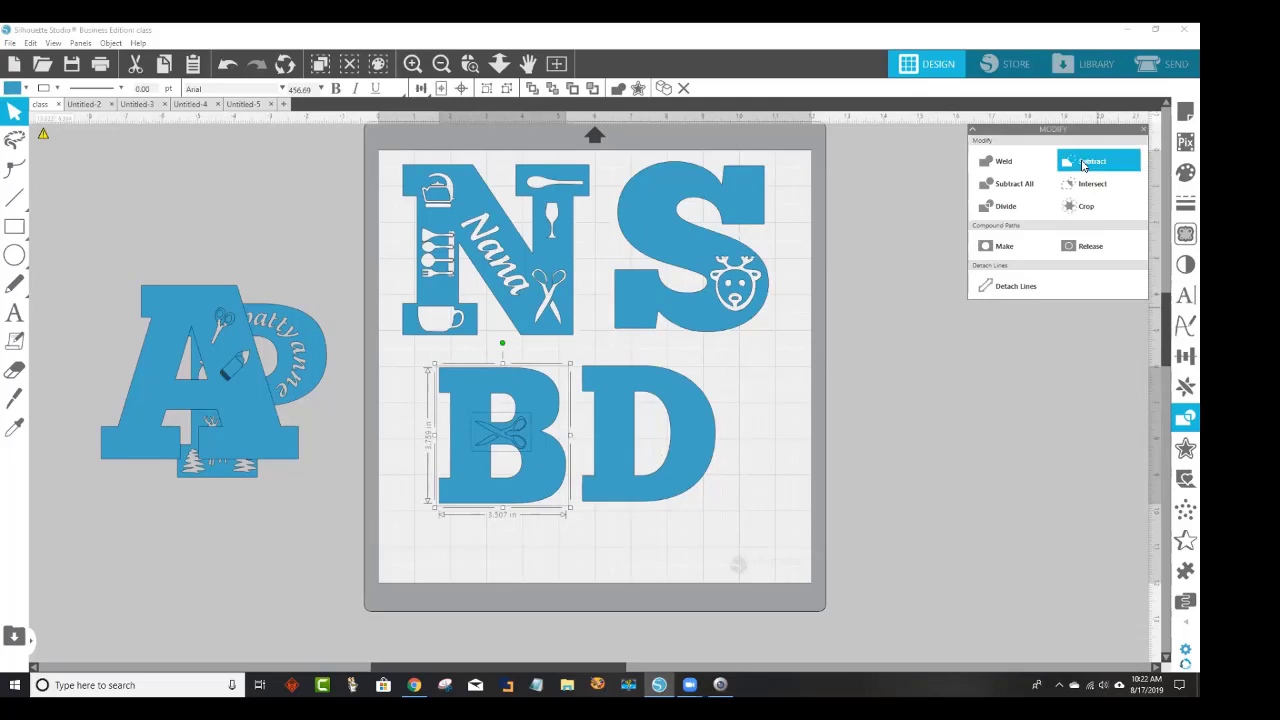
{"action": "left_click", "coordinate": [582, 506]}
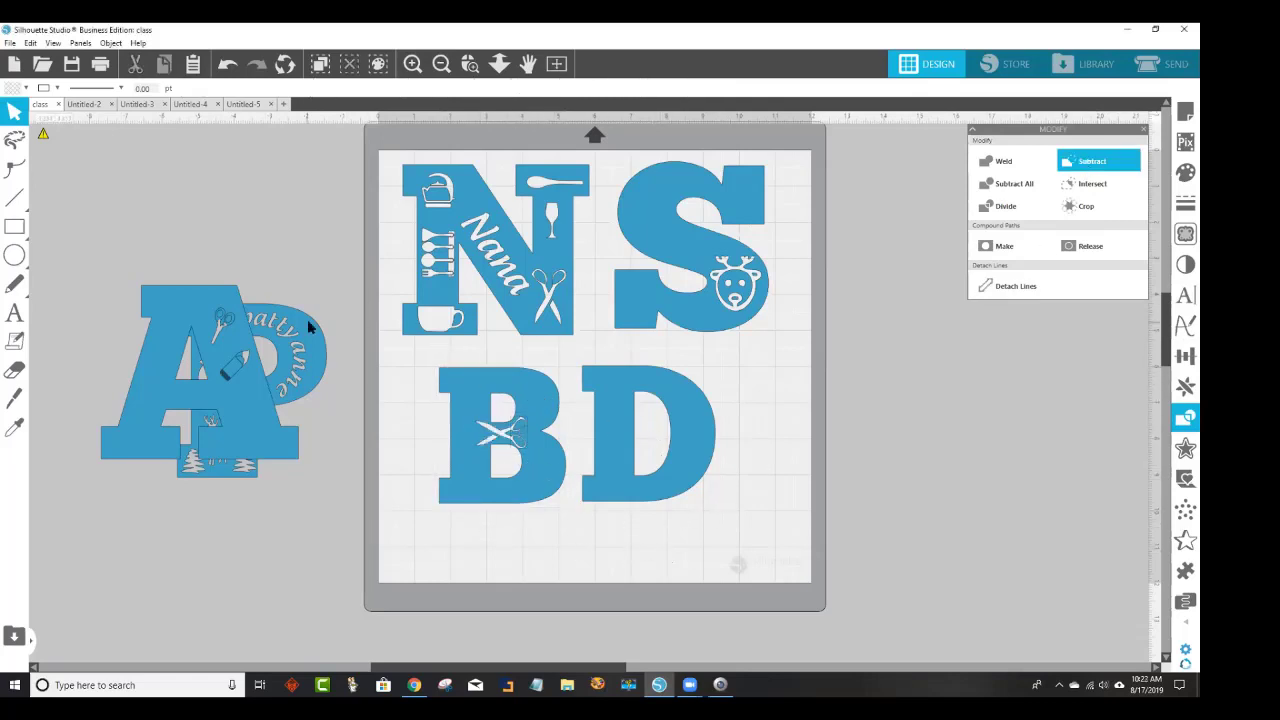
Move the decorated A beside the mat down off the P, and select all four letters on the mat.
{"action": "left_click_drag", "start_coordinate": [233, 410], "coordinate": [230, 498]}
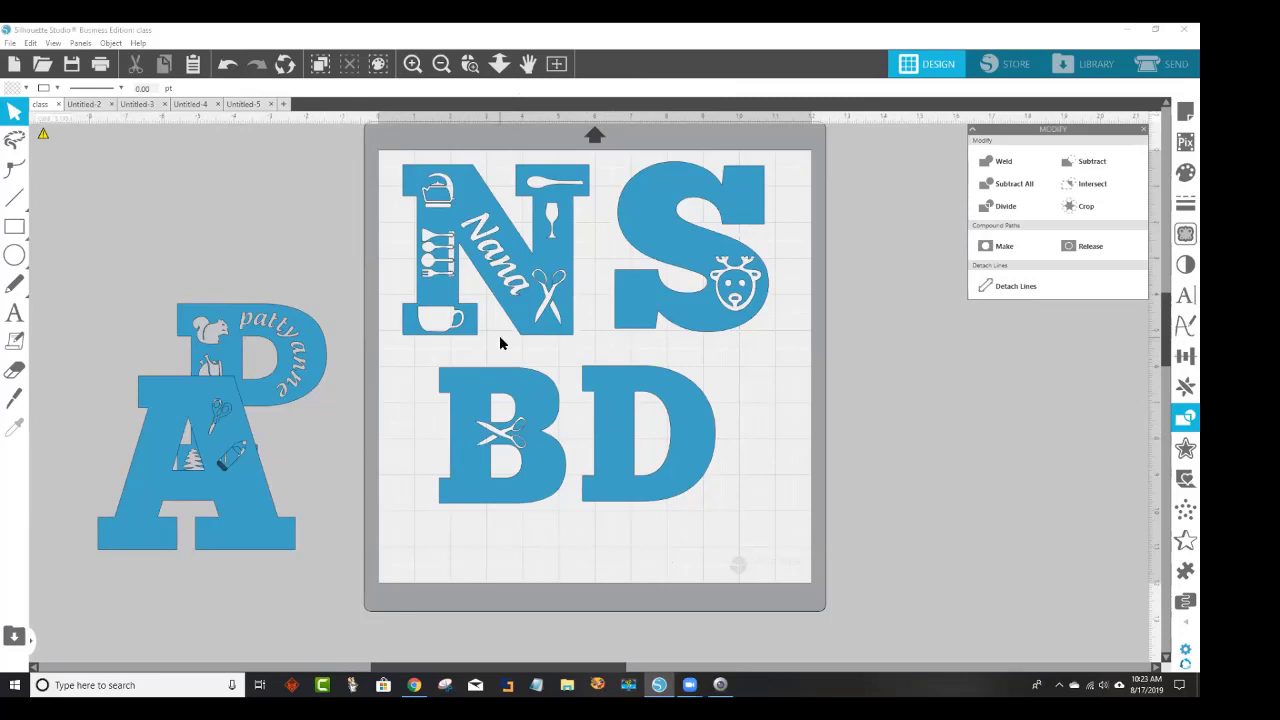
{"action": "left_click_drag", "start_coordinate": [738, 516], "coordinate": [406, 186]}
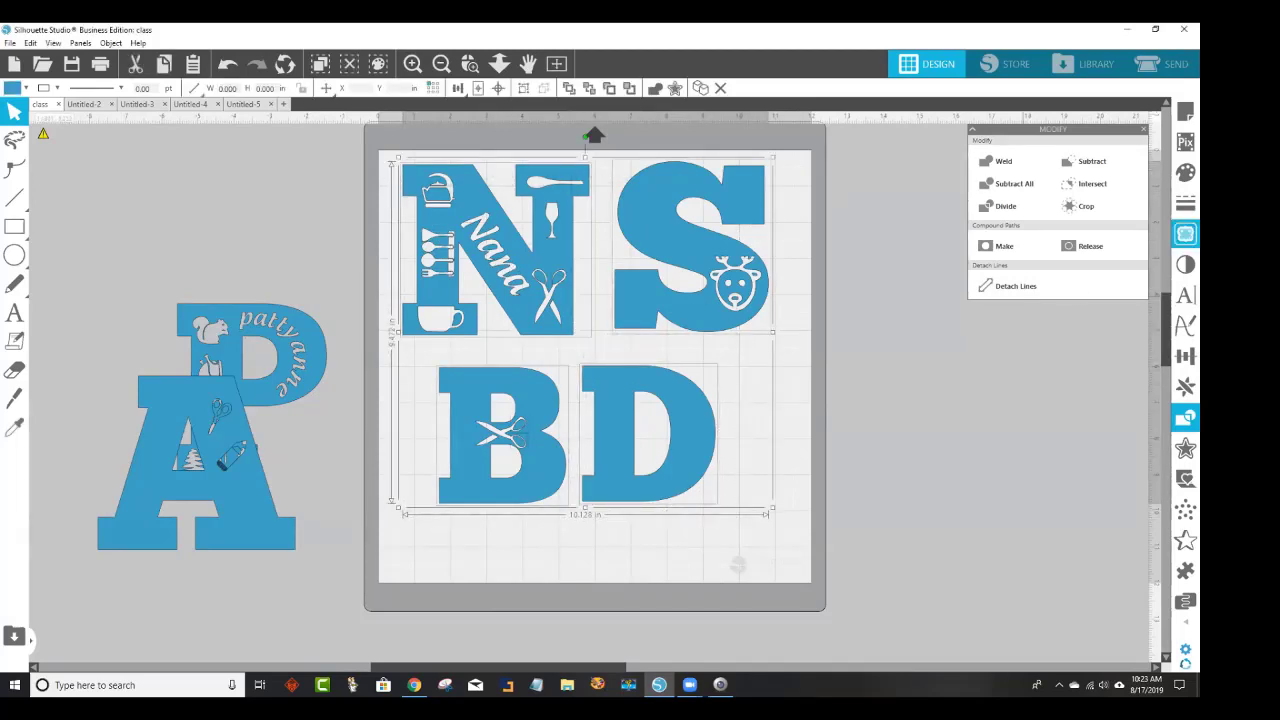
Clear the letter selection, insert the spider glyph from the Webdings font and place it on the upper stem of the D.
{"action": "left_click", "coordinate": [1185, 295]}
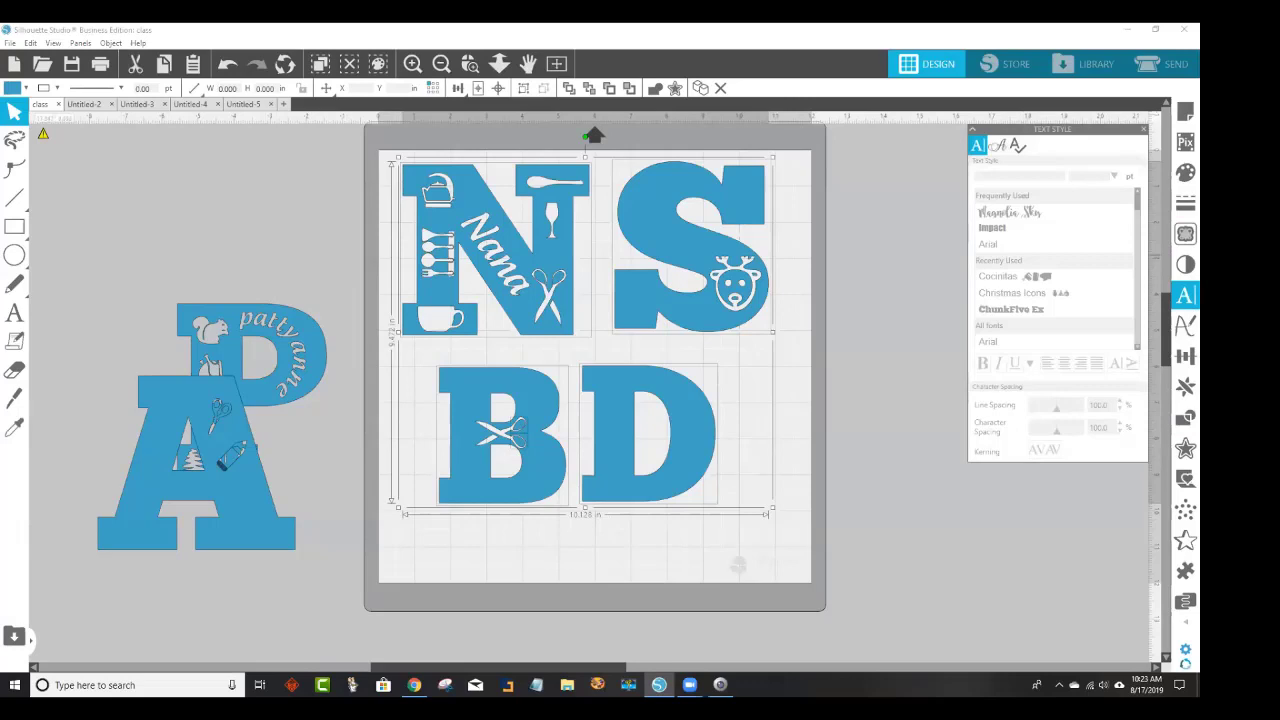
{"action": "left_click_drag", "start_coordinate": [1100, 129], "coordinate": [1049, 136]}
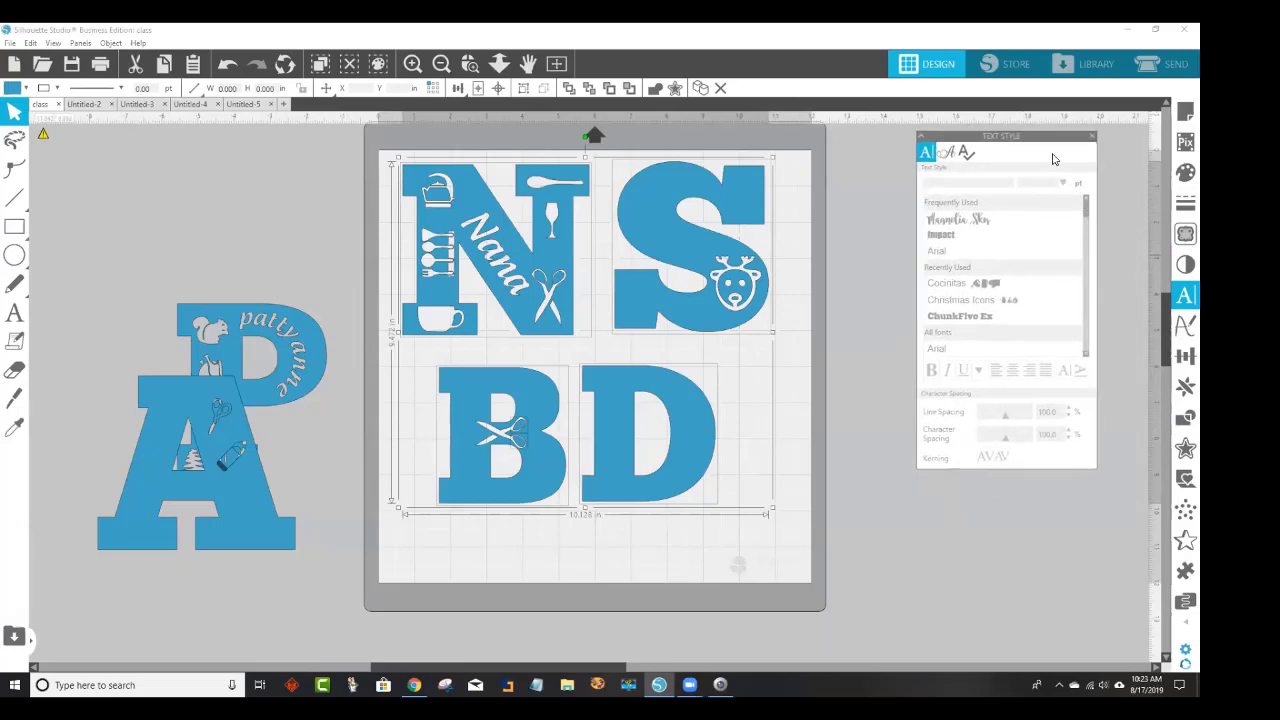
{"action": "left_click", "coordinate": [893, 276]}
{"action": "left_click_drag", "start_coordinate": [1087, 223], "coordinate": [1092, 380]}
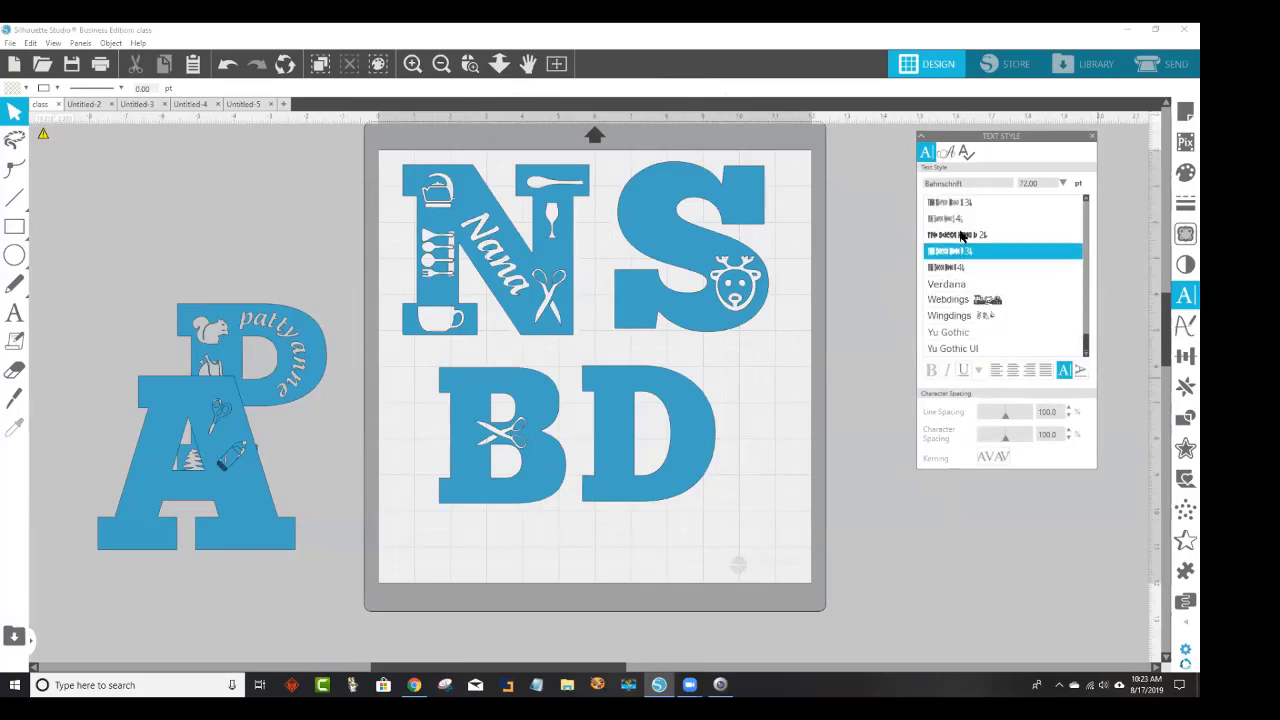
{"action": "left_click", "coordinate": [990, 300]}
{"action": "left_click", "coordinate": [946, 153]}
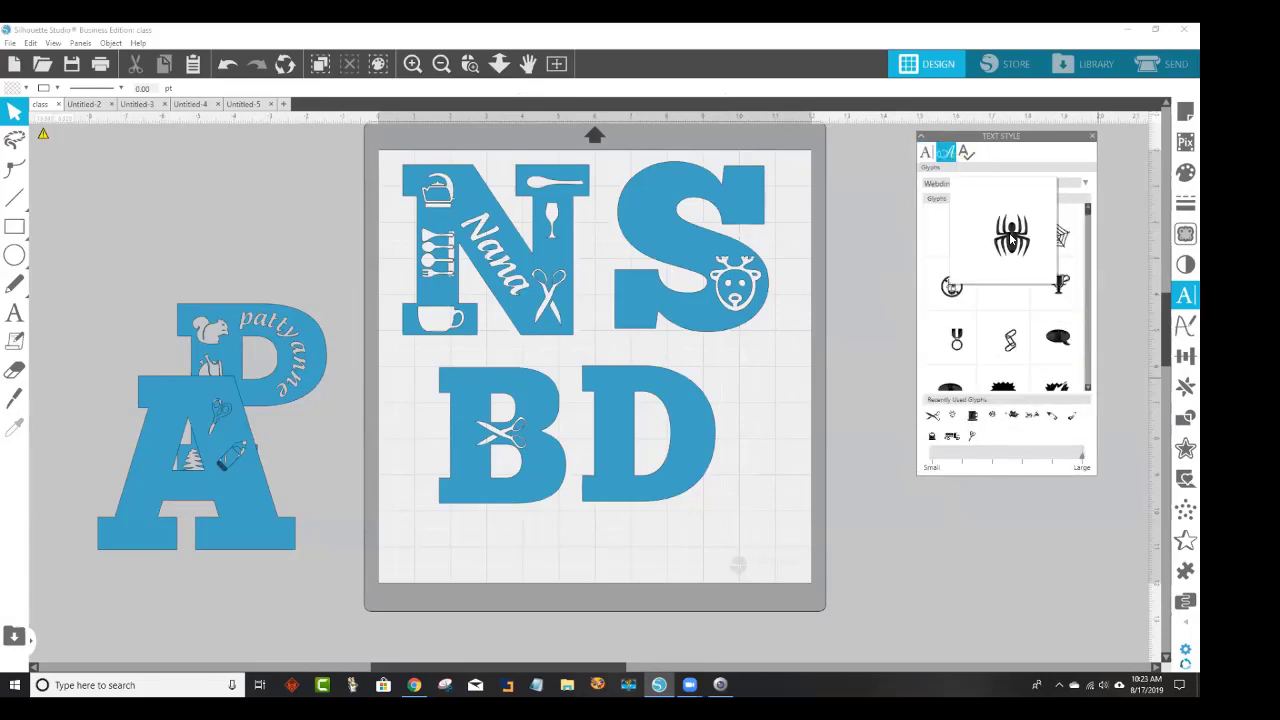
{"action": "left_click", "coordinate": [1012, 240]}
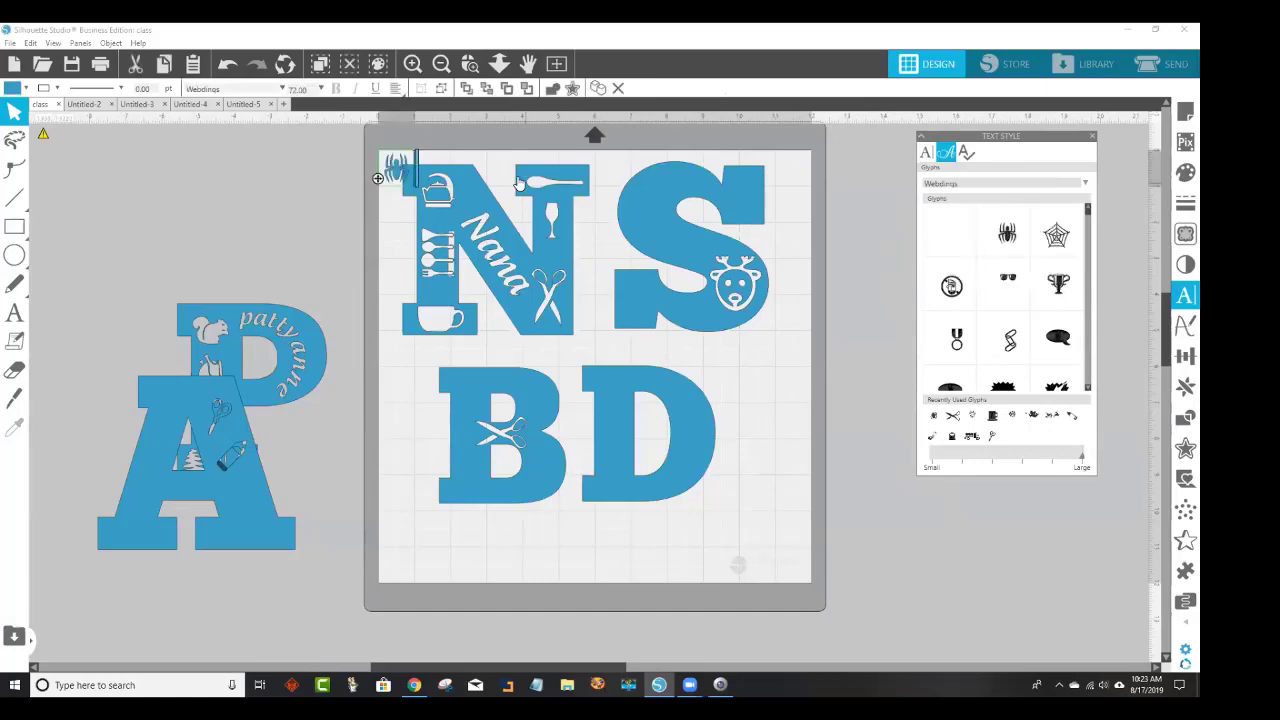
{"action": "left_click_drag", "start_coordinate": [391, 172], "coordinate": [609, 385]}
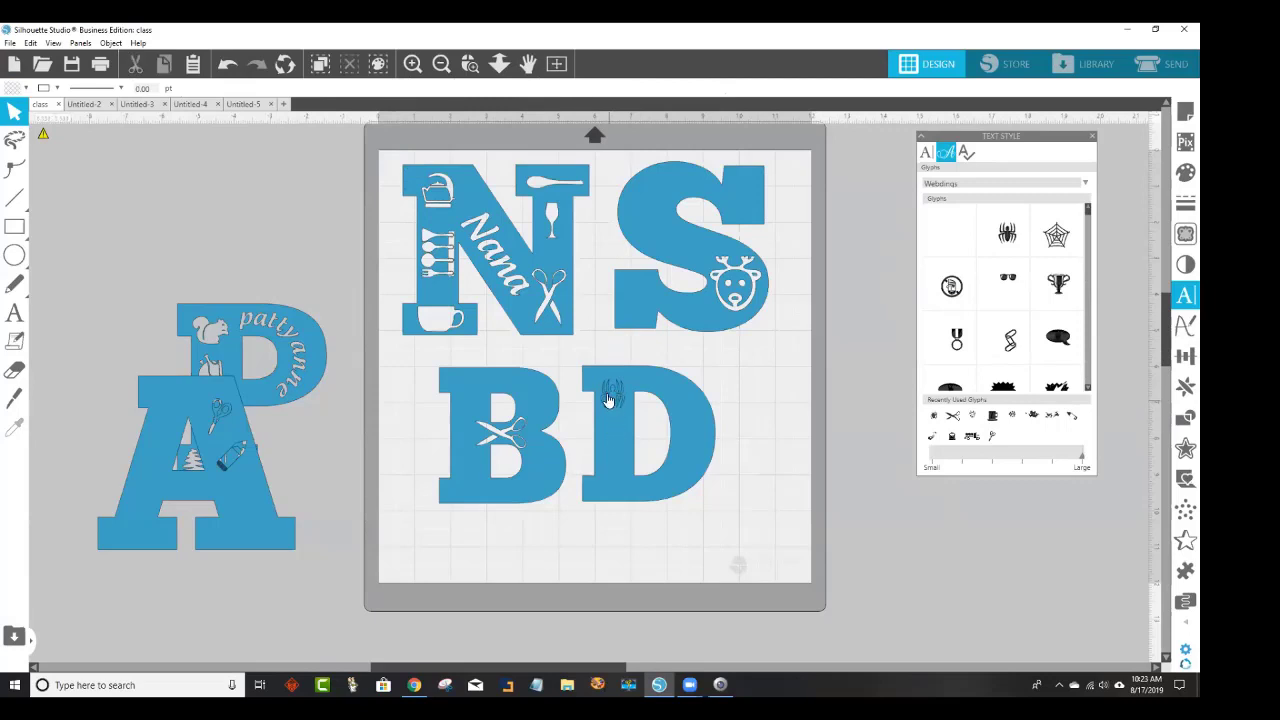
Select the spider together with the letter D, subtract the spider from it, and move the Modify panel below the glyph panel.
{"action": "left_click", "coordinate": [608, 398]}
{"action": "left_click", "coordinate": [618, 441], "text": "shift"}
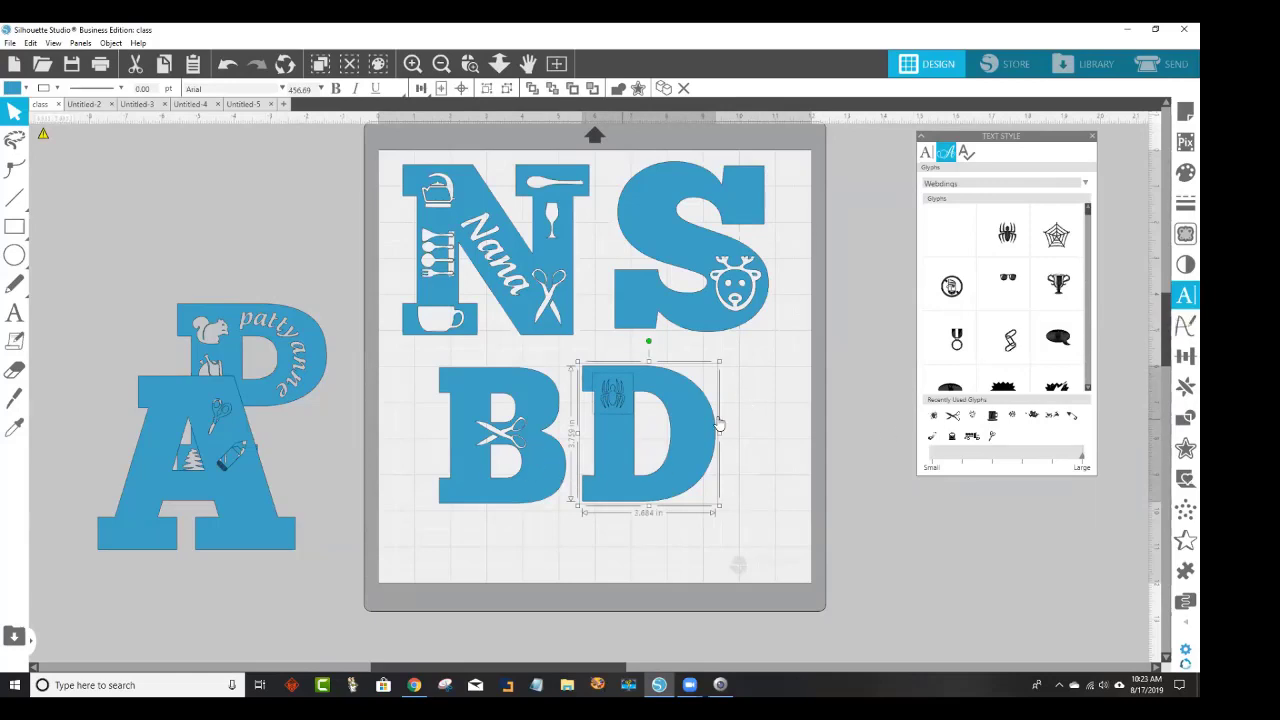
{"action": "left_click", "coordinate": [704, 527]}
{"action": "left_click", "coordinate": [616, 396]}
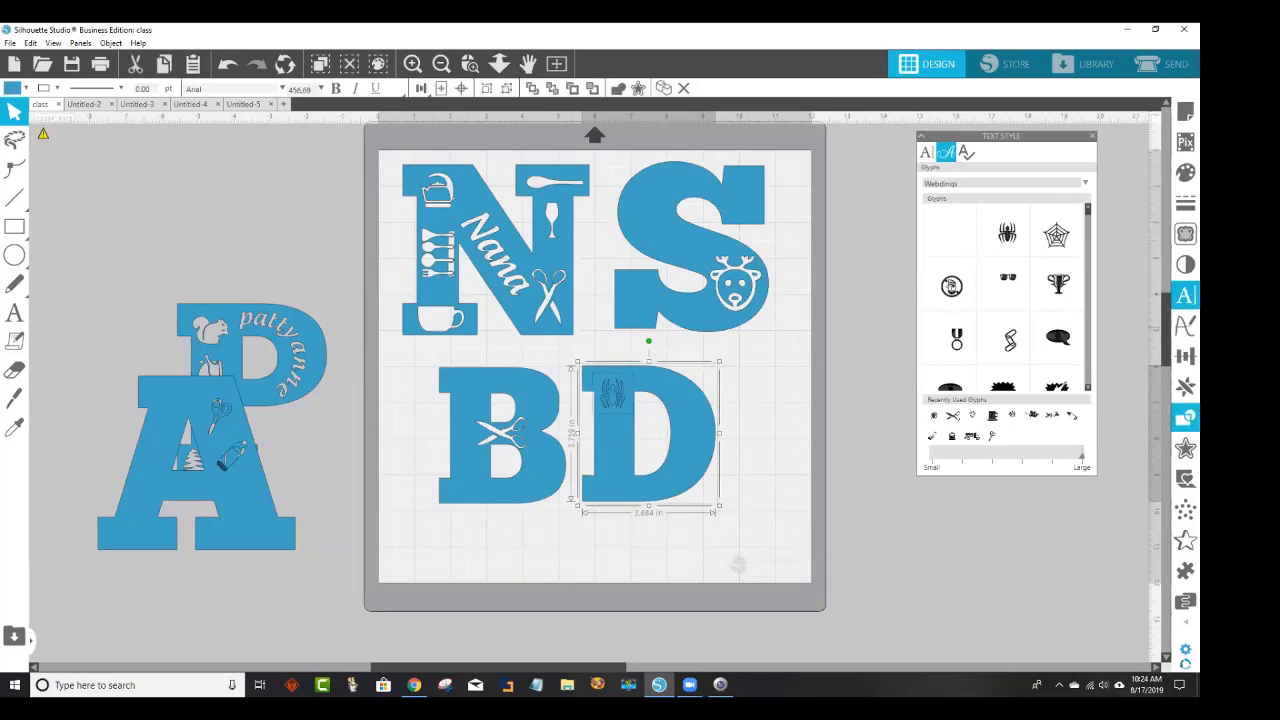
{"action": "left_click", "coordinate": [1185, 416]}
{"action": "left_click", "coordinate": [1092, 161]}
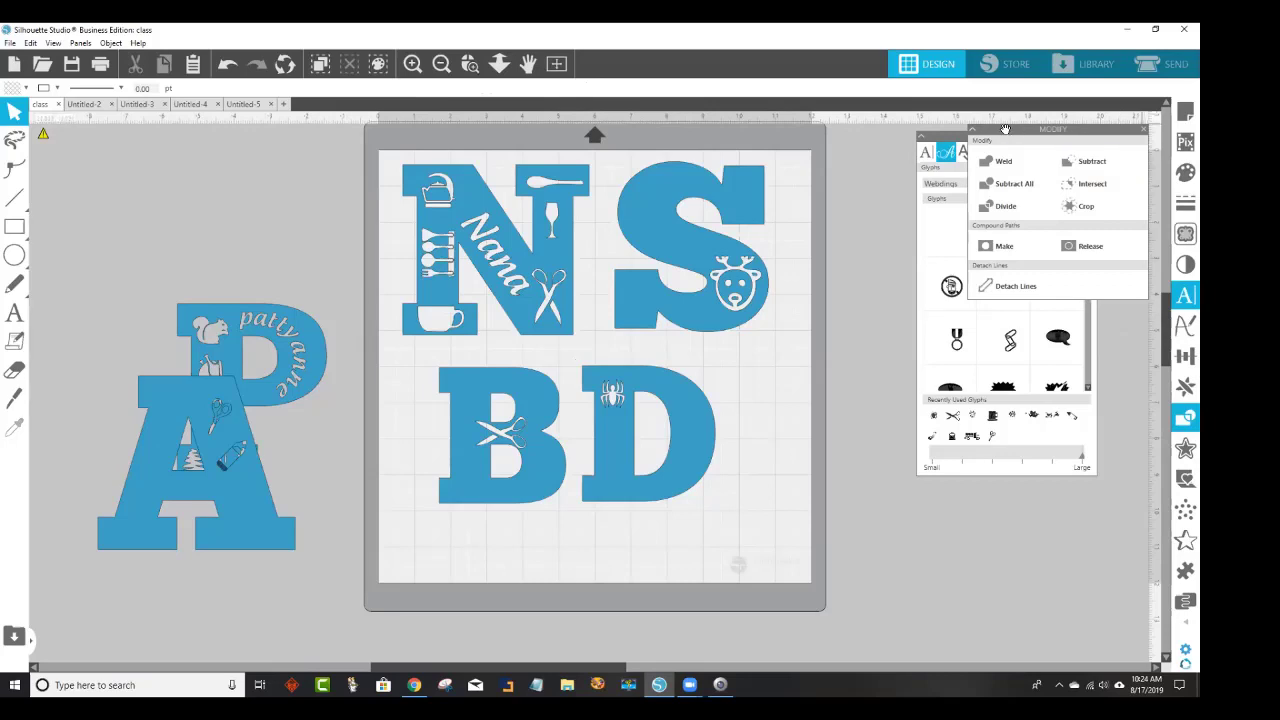
{"action": "left_click_drag", "start_coordinate": [1005, 130], "coordinate": [978, 490]}
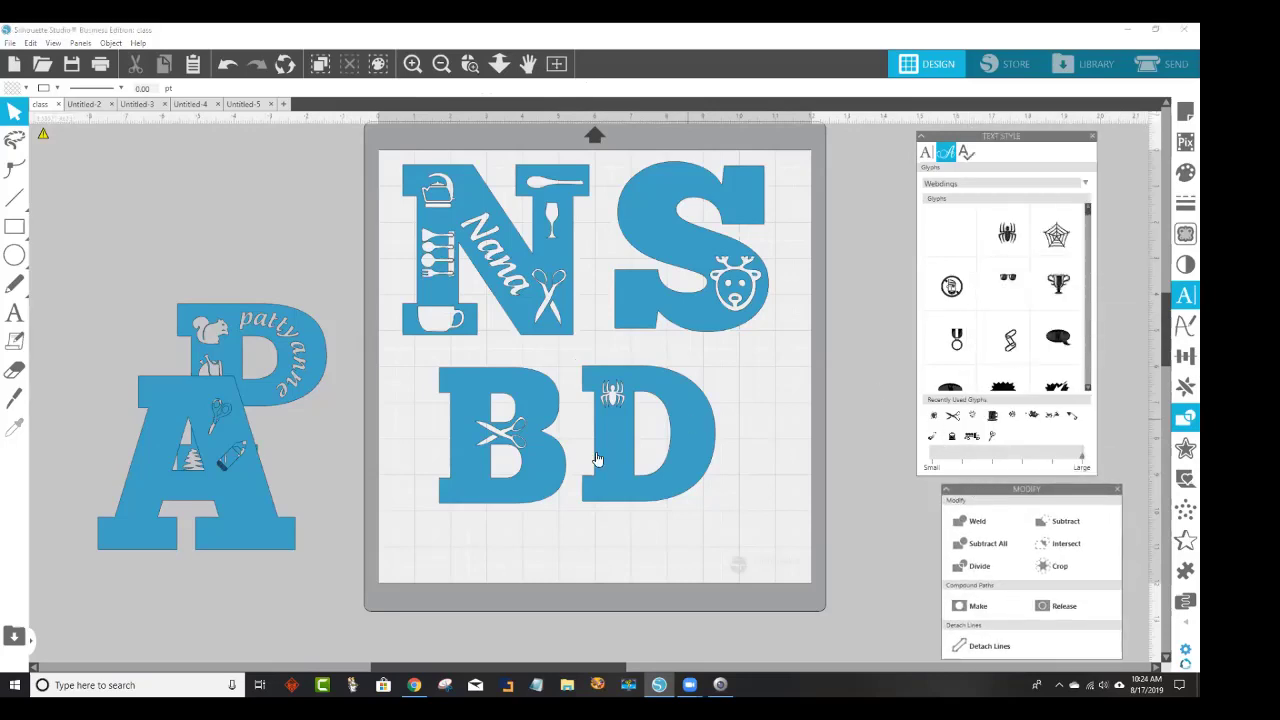
Browse the Webdings glyphs for more shapes suited to decorating letters, from the spider through the buildings, vehicles and everyday objects.
{"action": "mouse_move", "coordinate": [1055, 240]}
{"action": "scroll", "coordinate": [1085, 276], "scroll_direction": "down", "scroll_amount": 3}
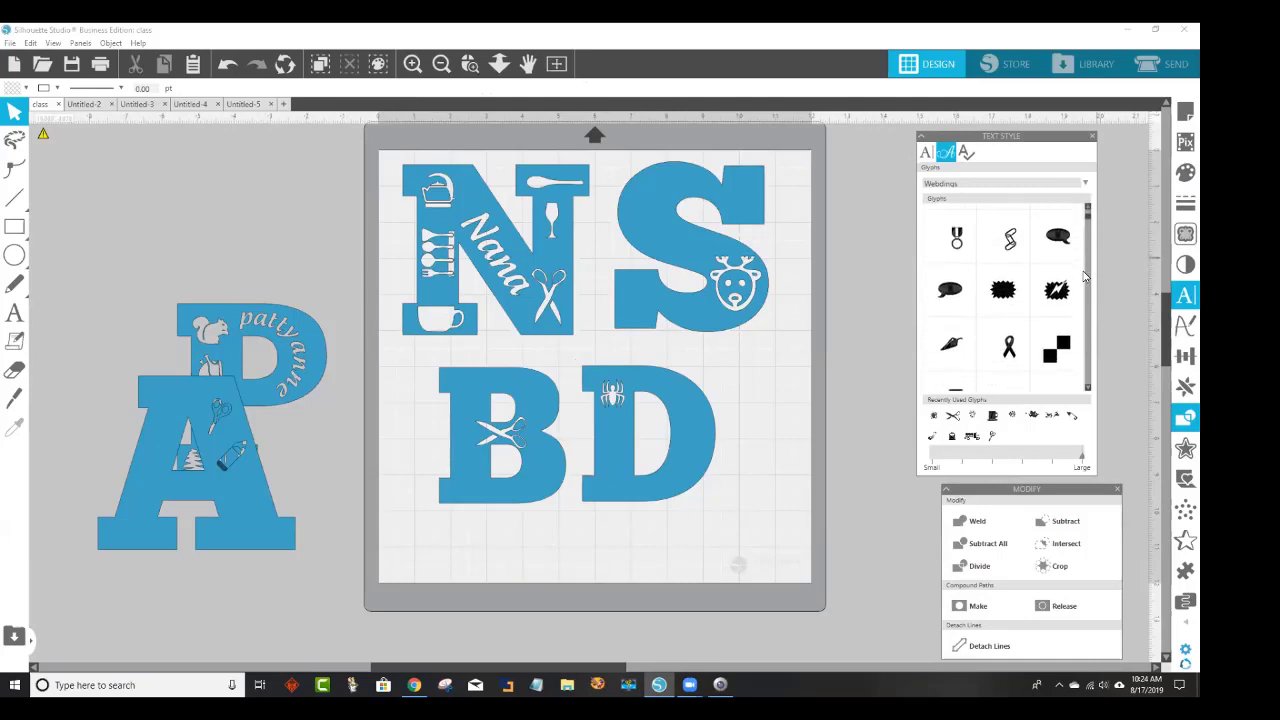
{"action": "scroll", "coordinate": [1085, 276], "scroll_direction": "down", "scroll_amount": 8}
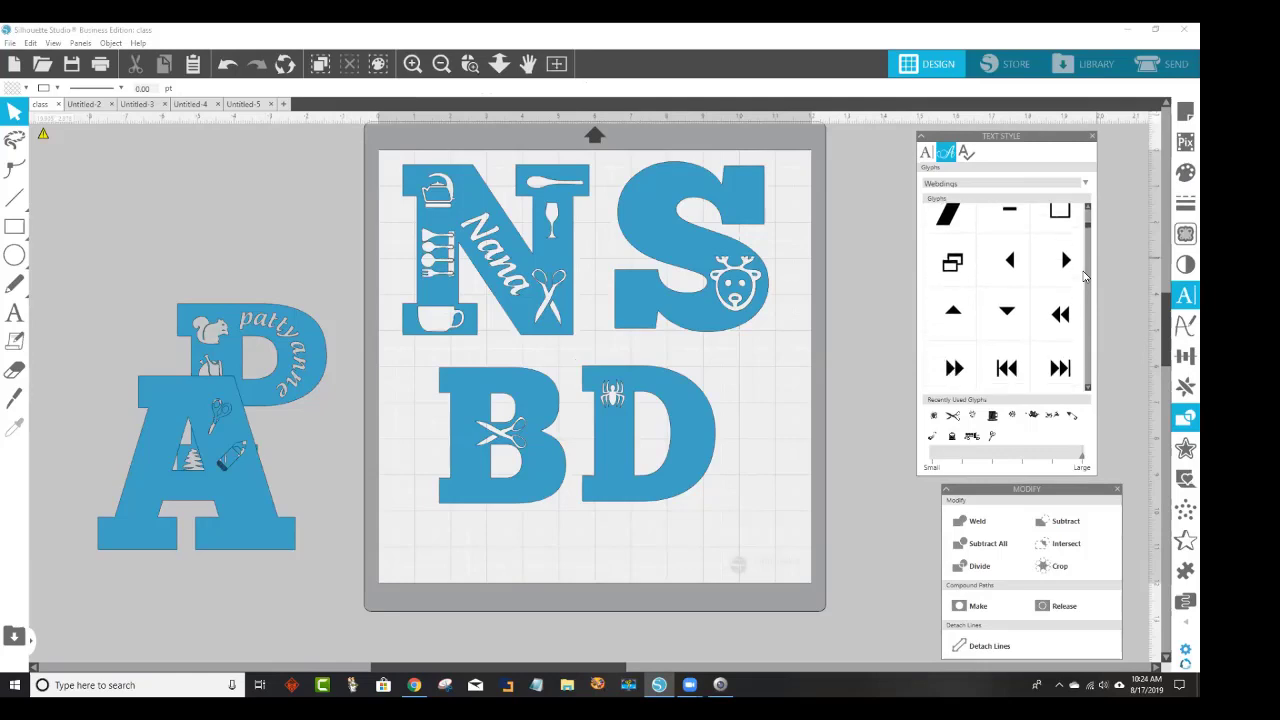
{"action": "scroll", "coordinate": [1085, 276], "scroll_direction": "down", "scroll_amount": 4}
{"action": "scroll", "coordinate": [1085, 276], "scroll_direction": "down", "scroll_amount": 4}
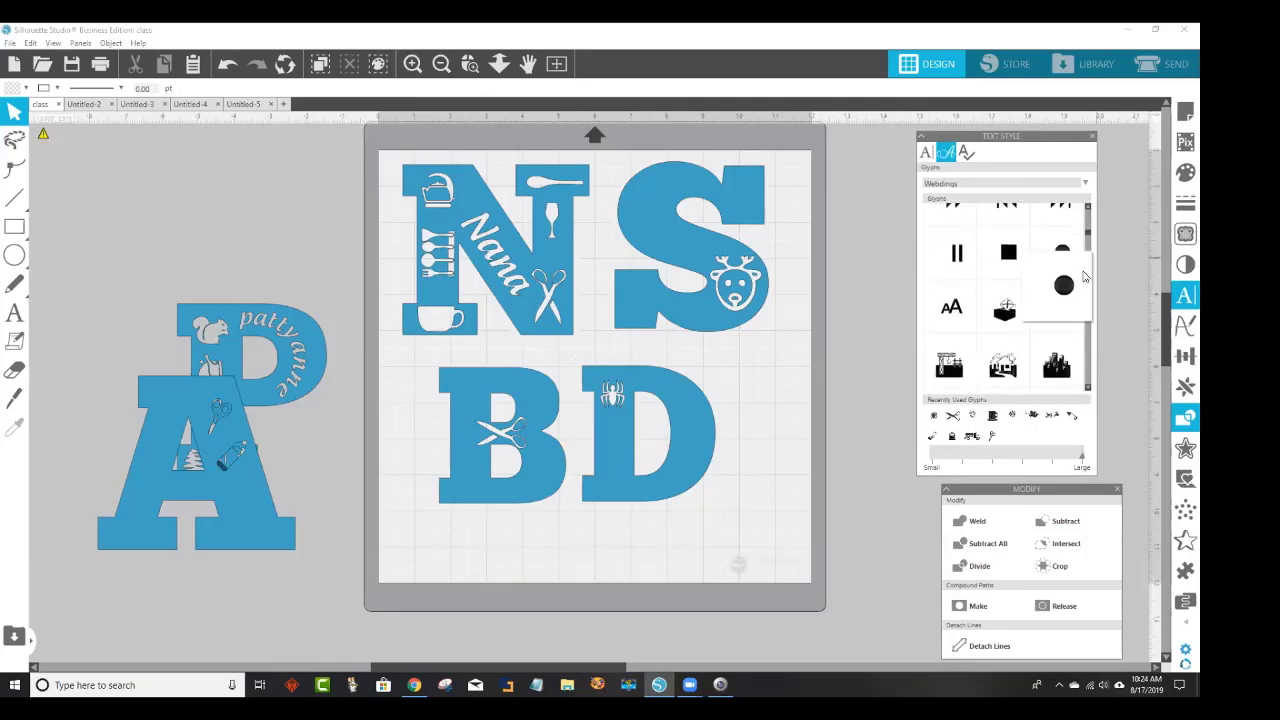
{"action": "scroll", "coordinate": [1099, 285], "scroll_direction": "down", "scroll_amount": 1}
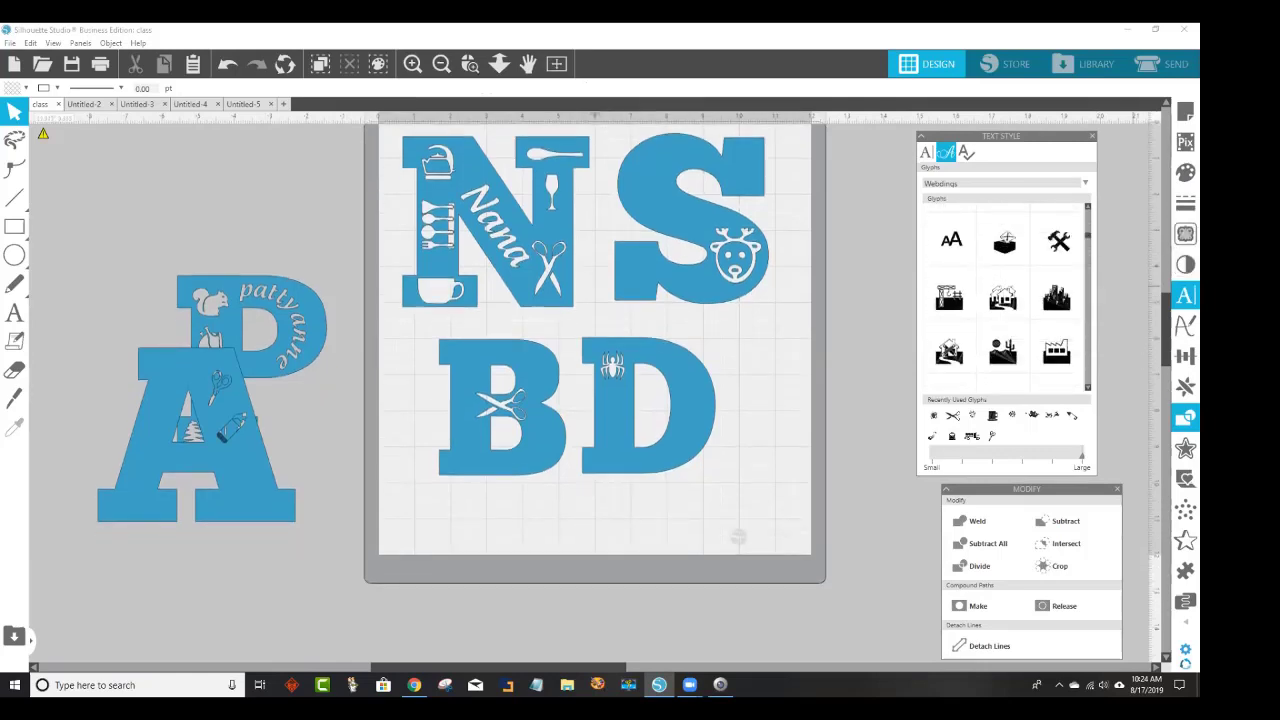
{"action": "scroll", "coordinate": [1006, 296], "scroll_direction": "down", "scroll_amount": 1}
{"action": "mouse_move", "coordinate": [1004, 298]}
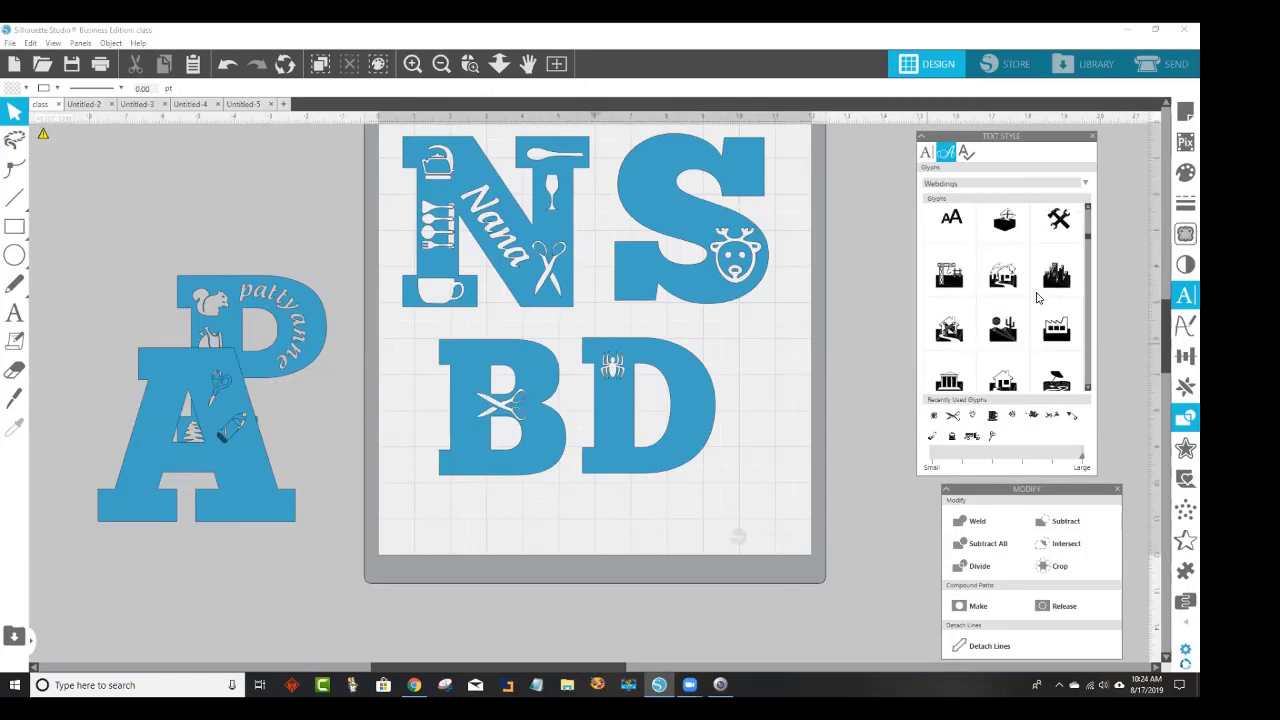
{"action": "scroll", "coordinate": [1044, 292], "scroll_direction": "down", "scroll_amount": 2}
{"action": "scroll", "coordinate": [1044, 292], "scroll_direction": "down", "scroll_amount": 1}
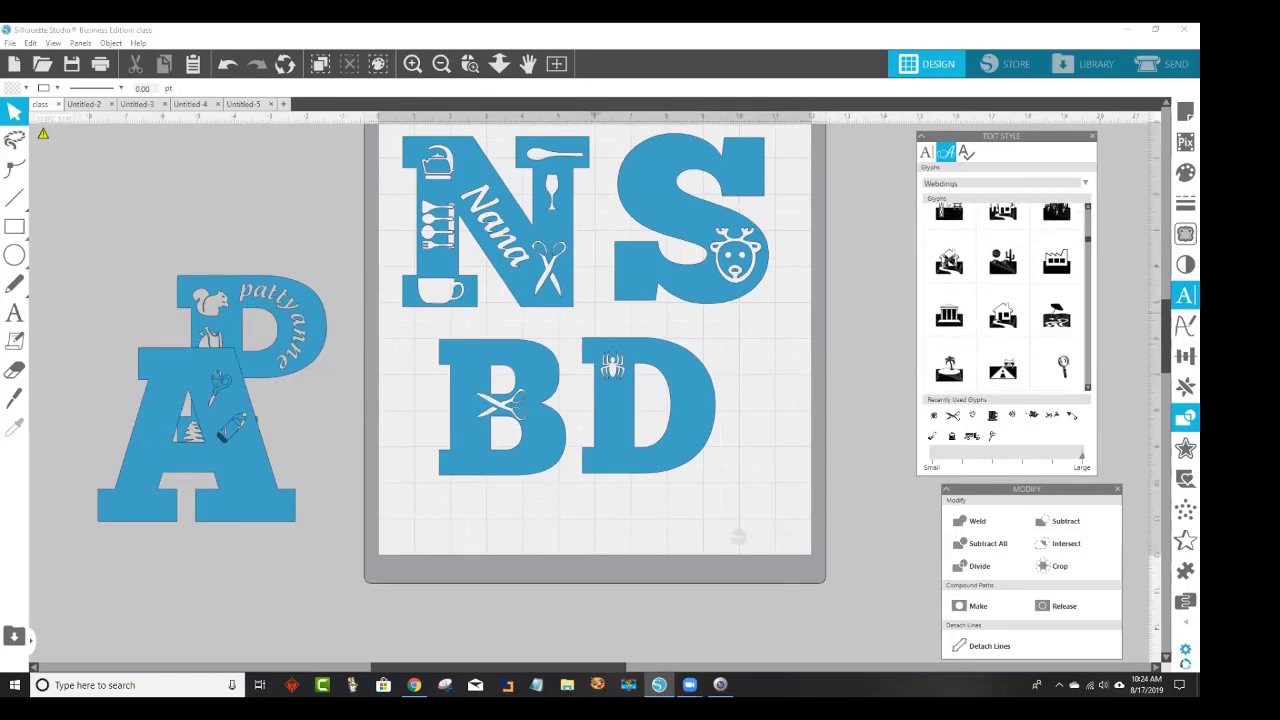
{"action": "scroll", "coordinate": [634, 347], "scroll_direction": "down", "scroll_amount": 1}
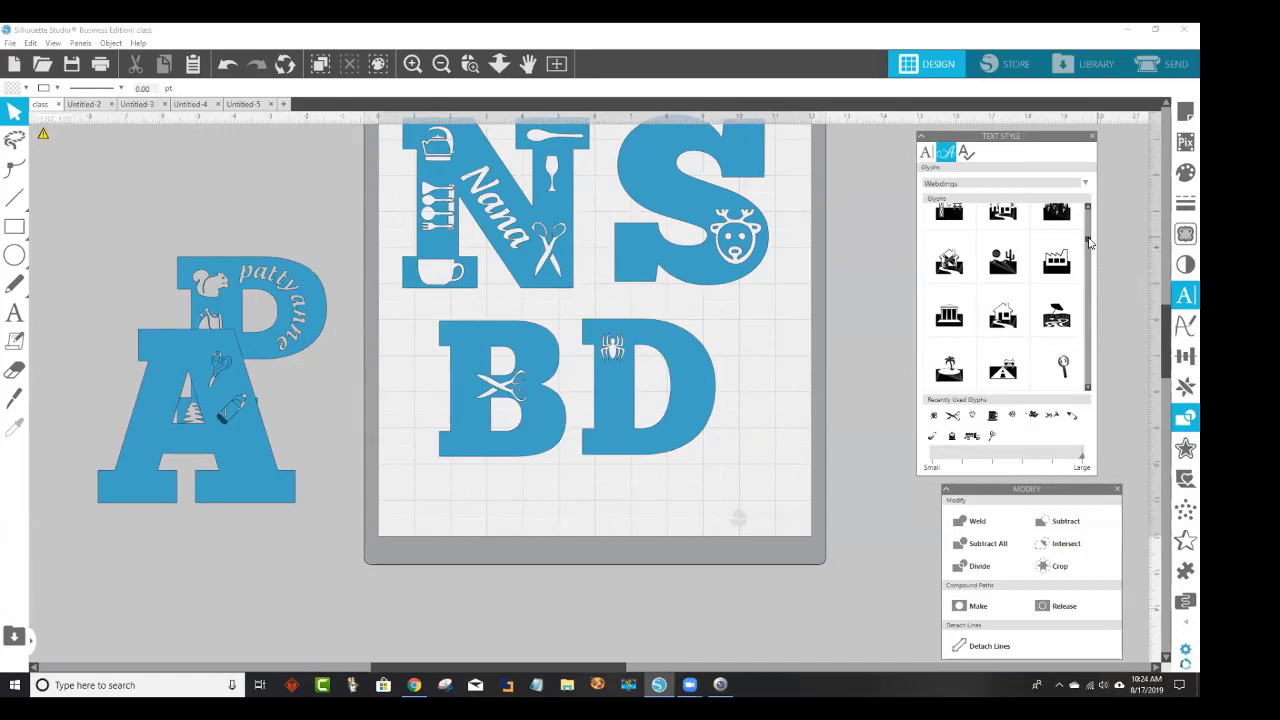
{"action": "left_click_drag", "start_coordinate": [1090, 243], "coordinate": [1090, 269]}
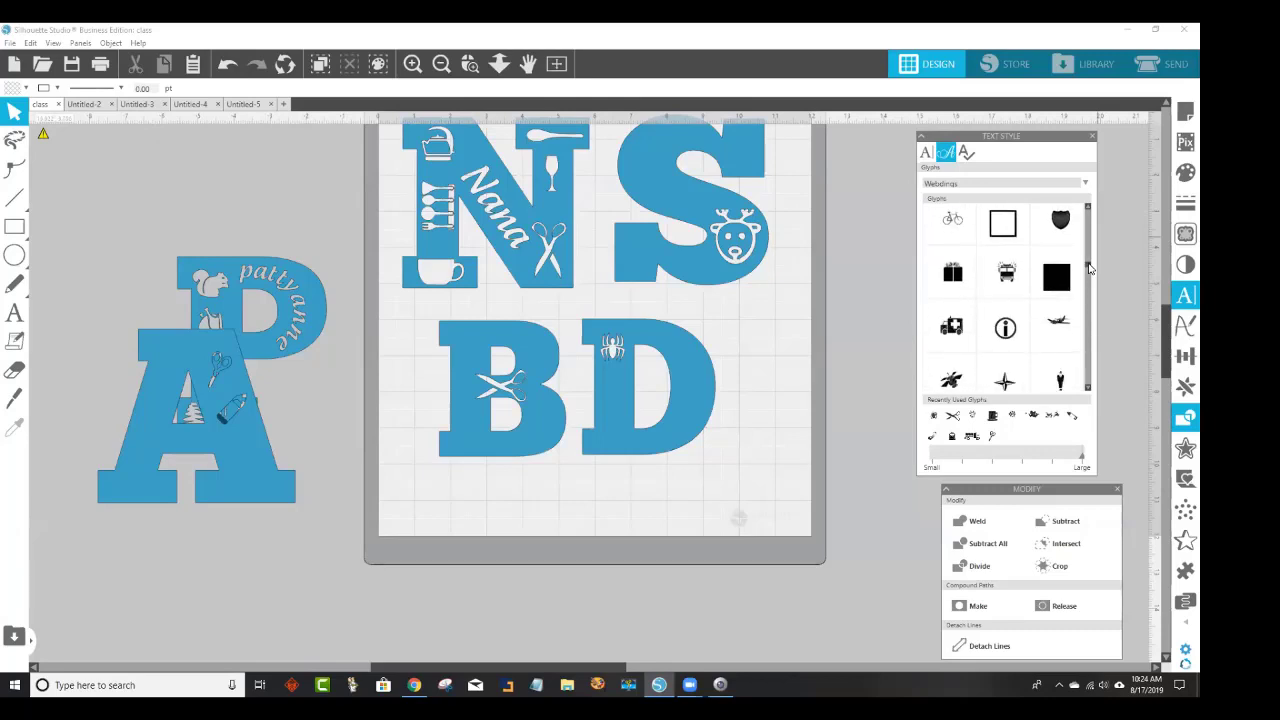
{"action": "left_click_drag", "start_coordinate": [1090, 268], "coordinate": [1090, 271]}
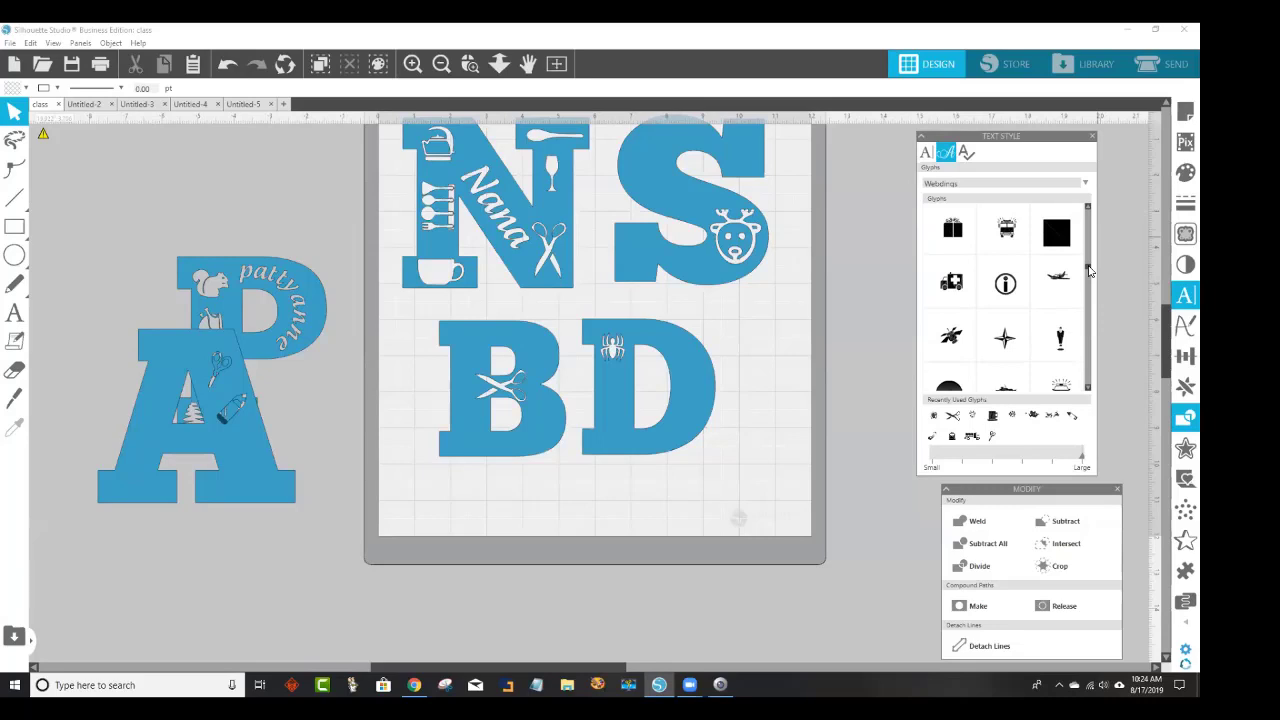
{"action": "left_click_drag", "start_coordinate": [1090, 270], "coordinate": [1090, 273]}
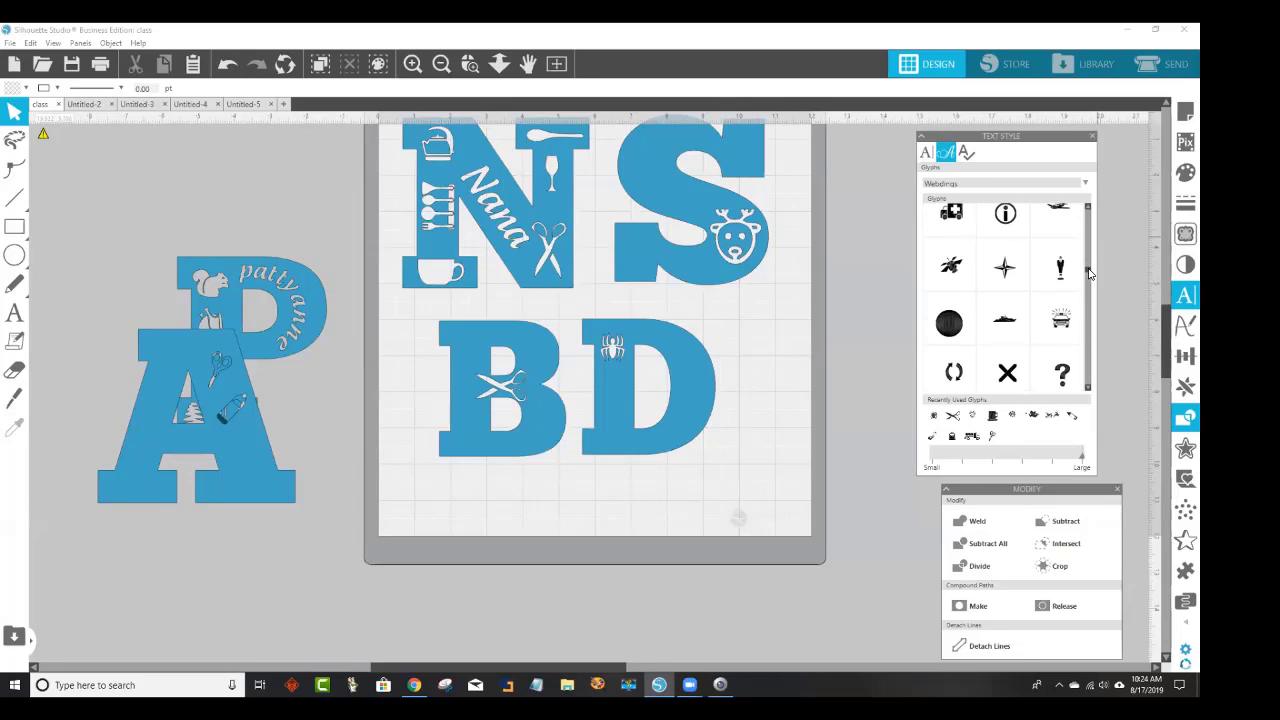
{"action": "left_click_drag", "start_coordinate": [1090, 273], "coordinate": [1093, 301]}
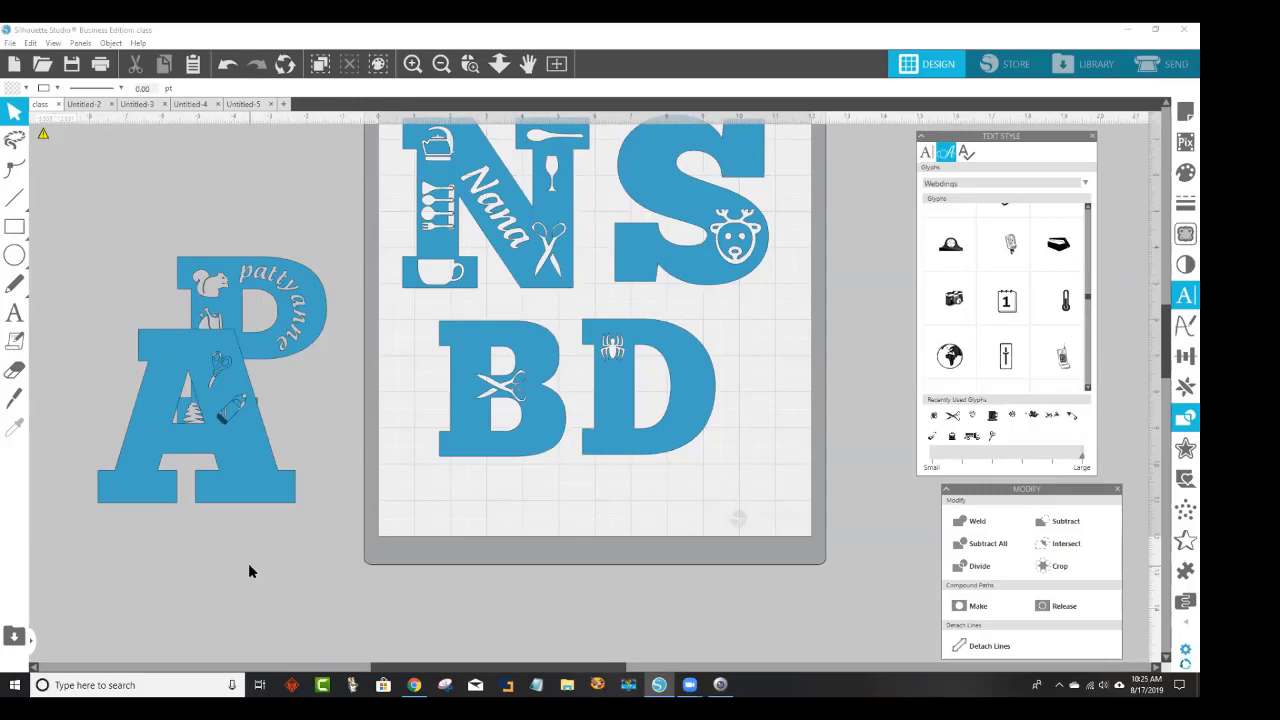
Clear the mat by moving the decorated N, B, S and D, with the loose scissors pieces, onto the letters beside it.
{"action": "scroll", "coordinate": [248, 571], "scroll_direction": "up", "scroll_amount": 2}
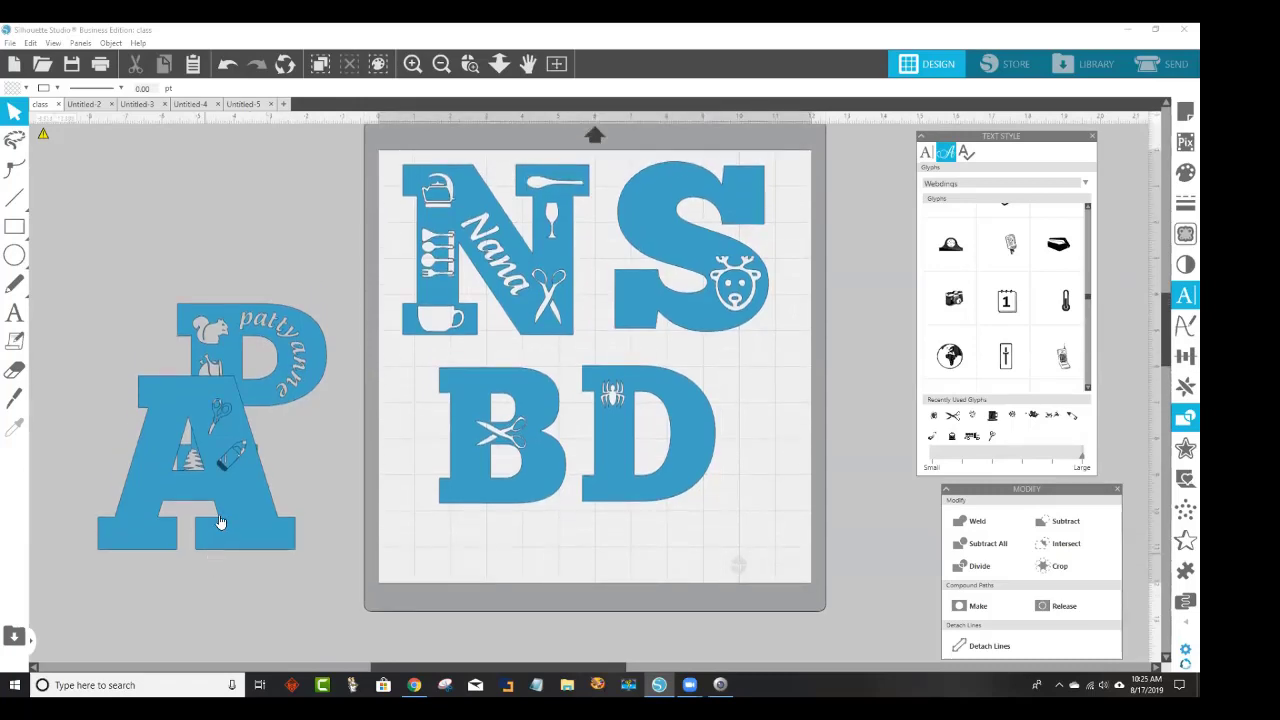
{"action": "left_click_drag", "start_coordinate": [556, 285], "coordinate": [276, 467]}
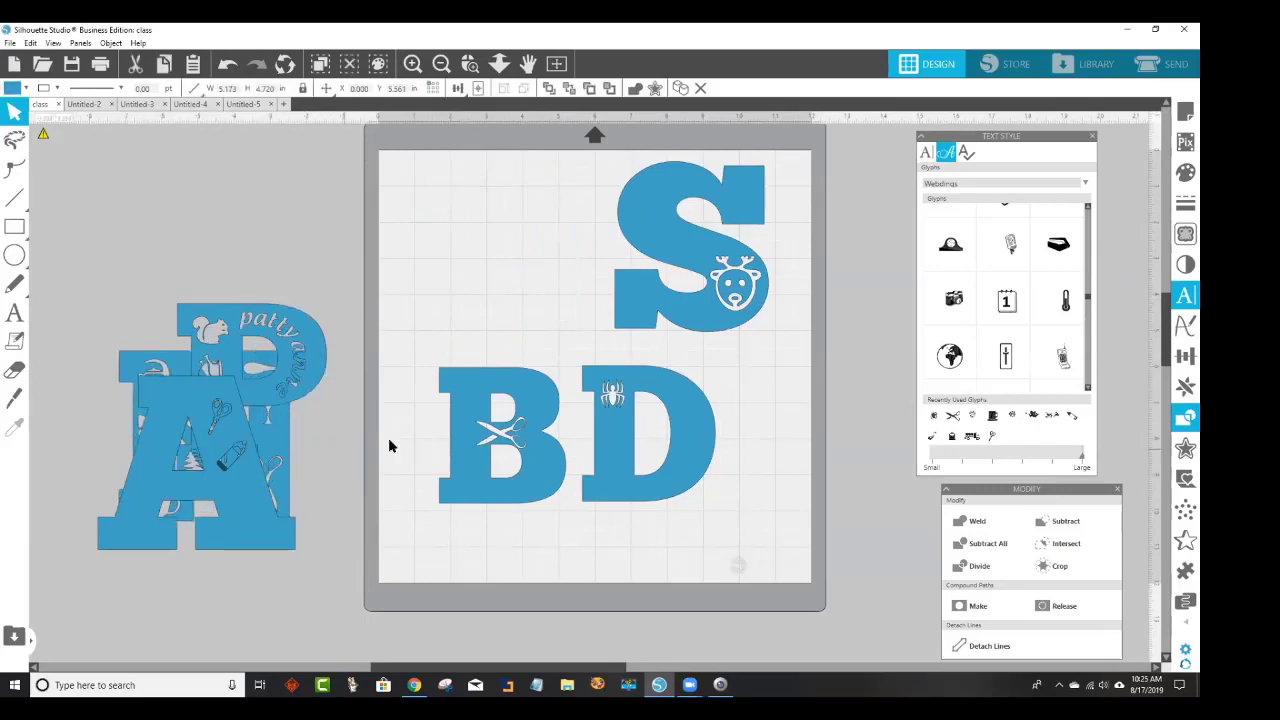
{"action": "left_click_drag", "start_coordinate": [478, 440], "coordinate": [166, 510]}
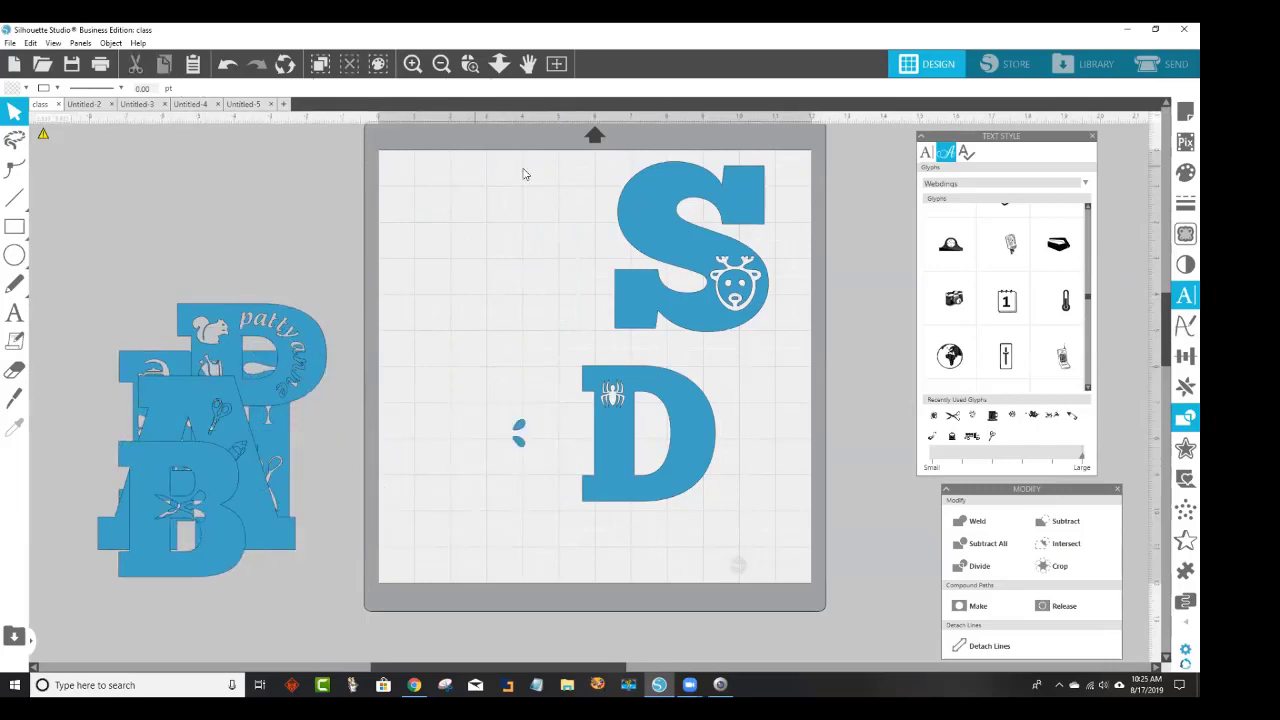
{"action": "left_click_drag", "start_coordinate": [523, 171], "coordinate": [846, 560]}
{"action": "left_click_drag", "start_coordinate": [690, 457], "coordinate": [166, 558]}
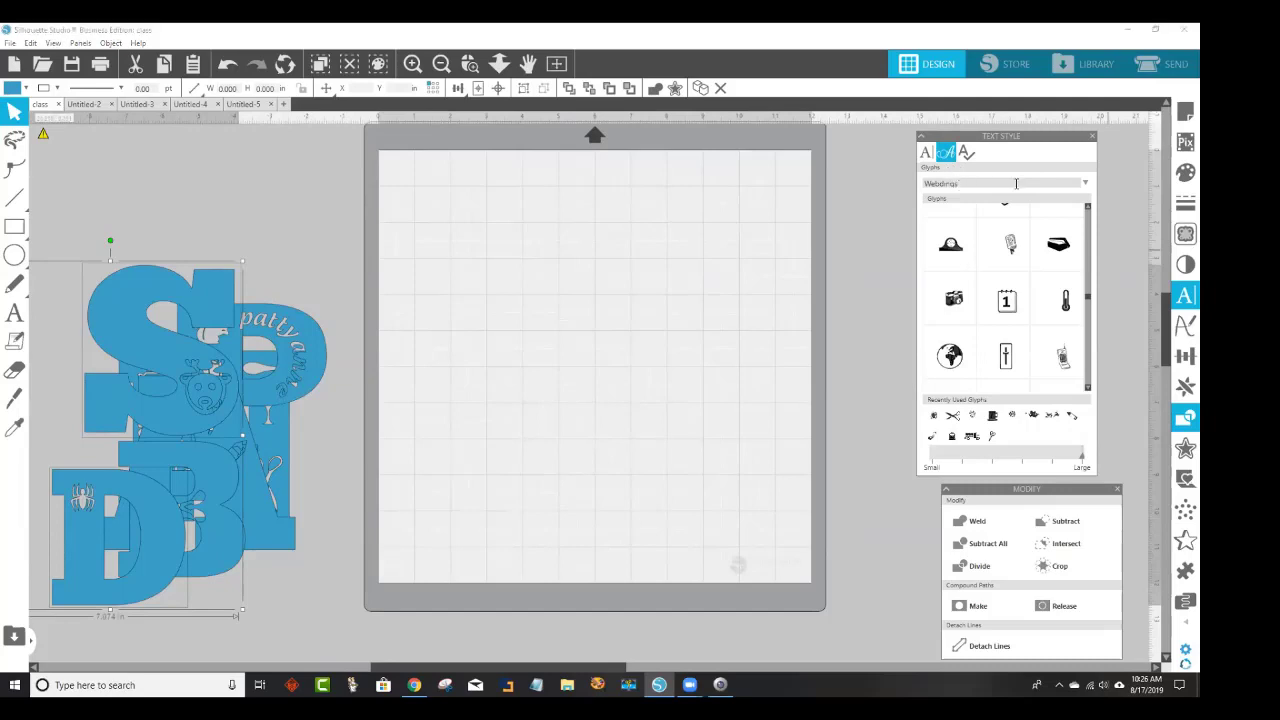
Switch the glyph font to Christmas Icons and show its glyphs from the beginning.
{"action": "left_click", "coordinate": [1086, 184]}
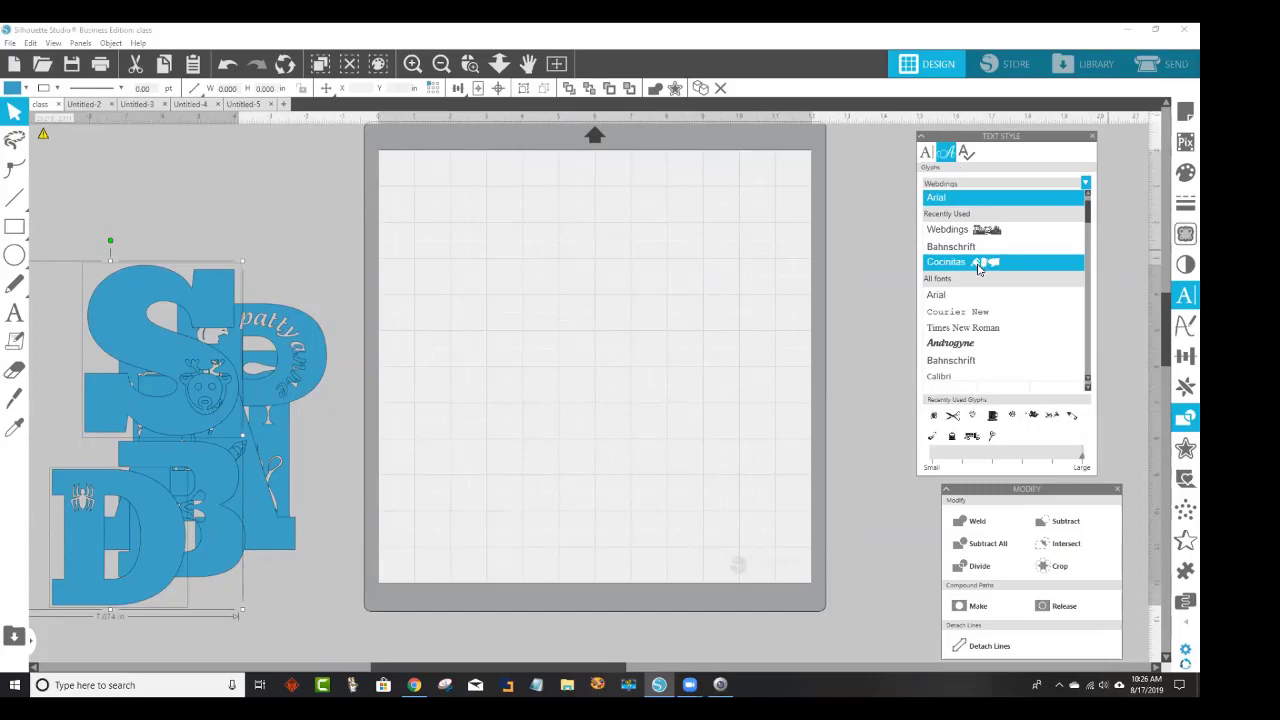
{"action": "scroll", "coordinate": [985, 300], "scroll_direction": "down", "scroll_amount": 3}
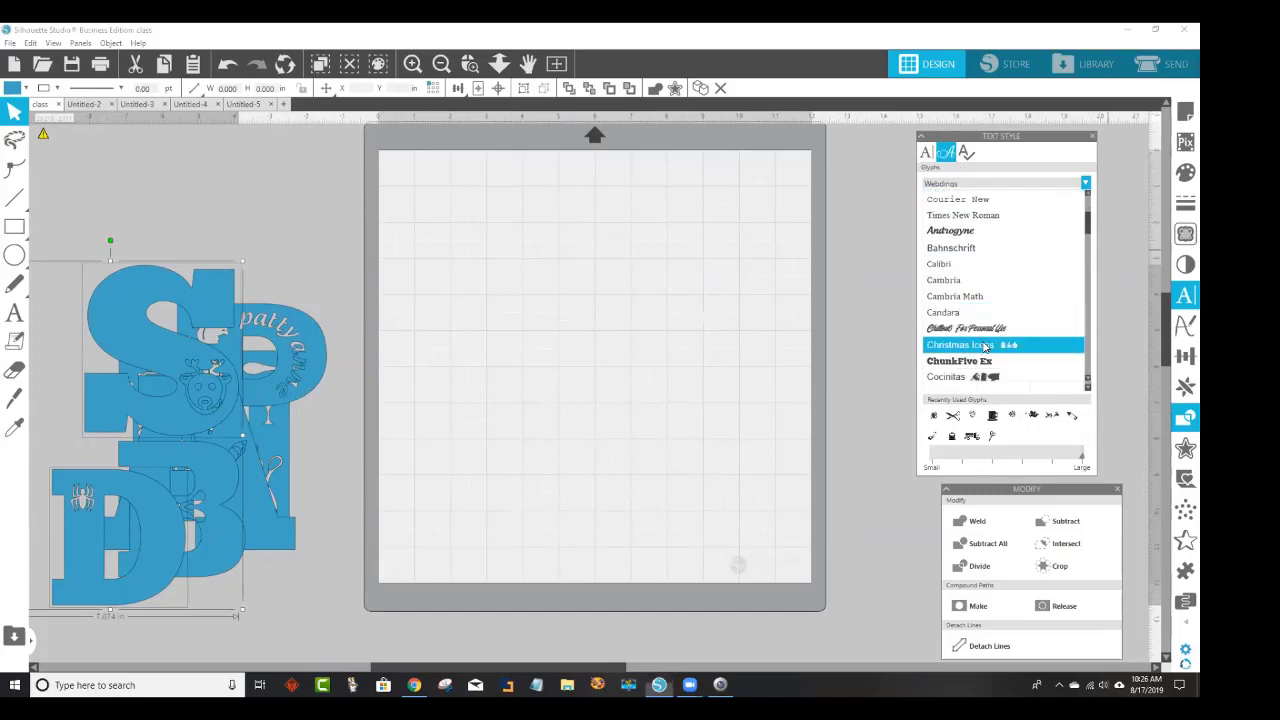
{"action": "left_click", "coordinate": [990, 342]}
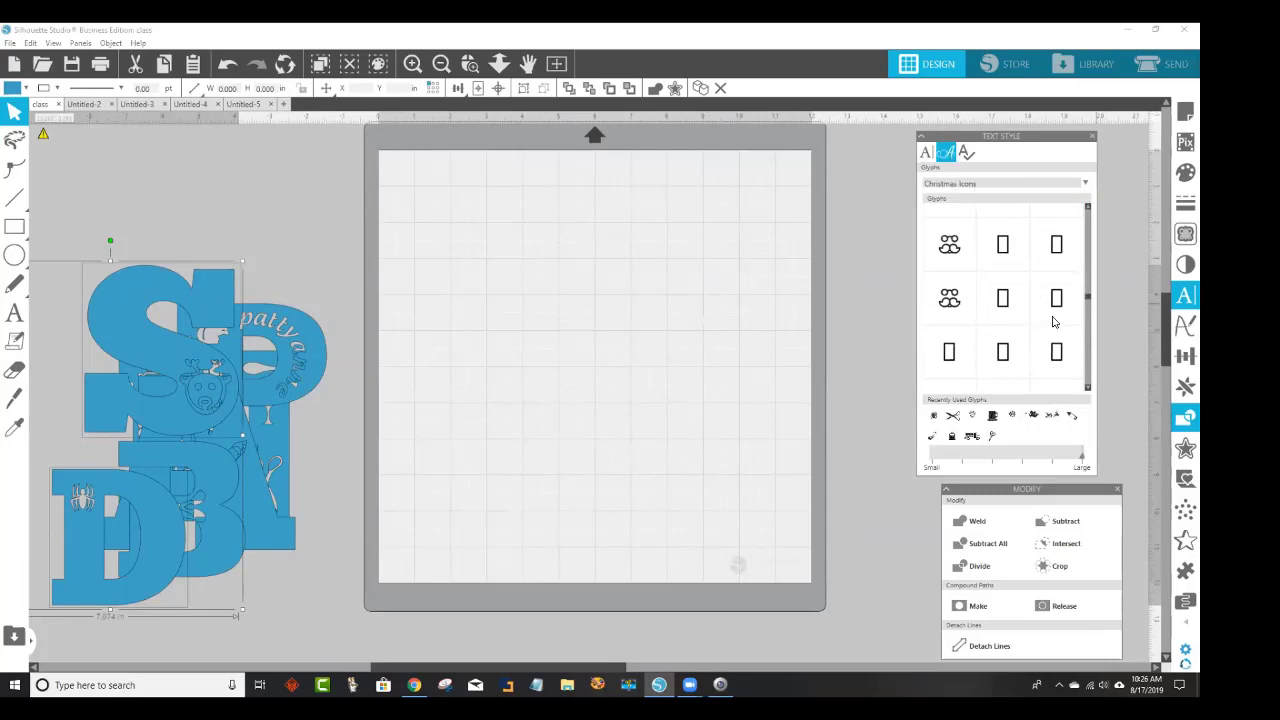
{"action": "scroll", "coordinate": [1064, 335], "scroll_direction": "down", "scroll_amount": 1}
{"action": "scroll", "coordinate": [1068, 325], "scroll_direction": "down", "scroll_amount": 3}
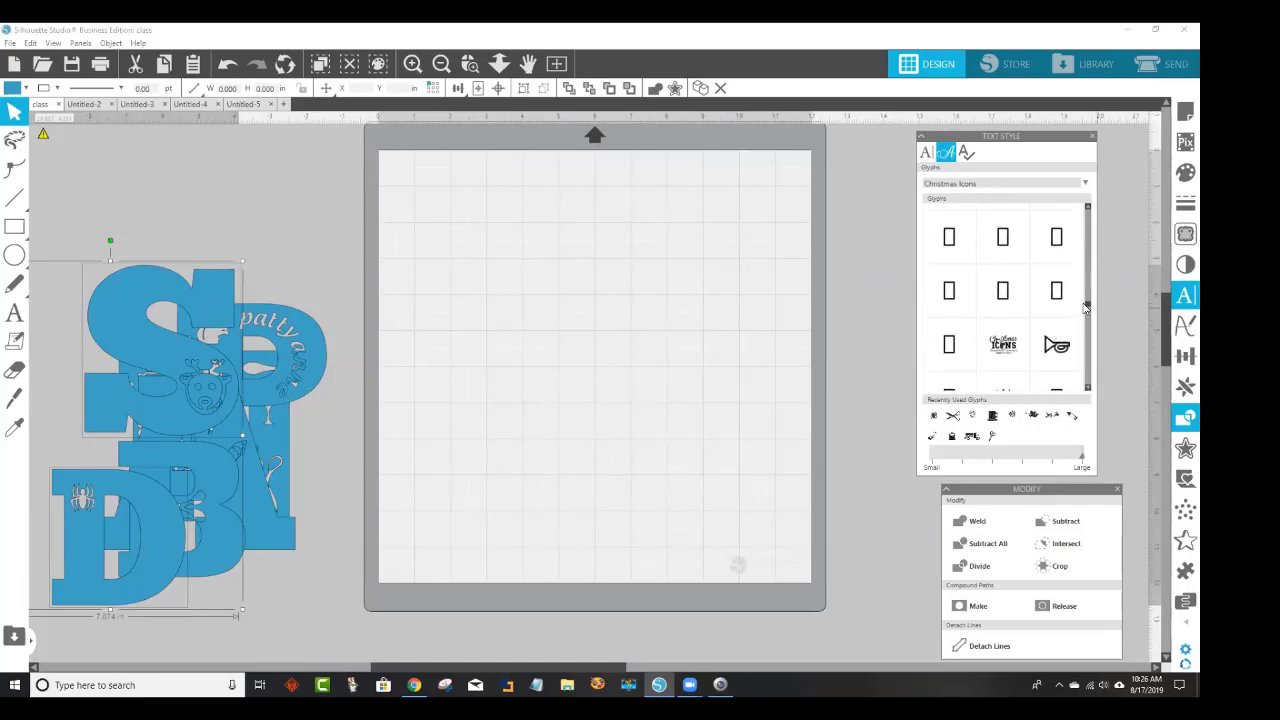
{"action": "left_click_drag", "start_coordinate": [1090, 307], "coordinate": [1072, 205]}
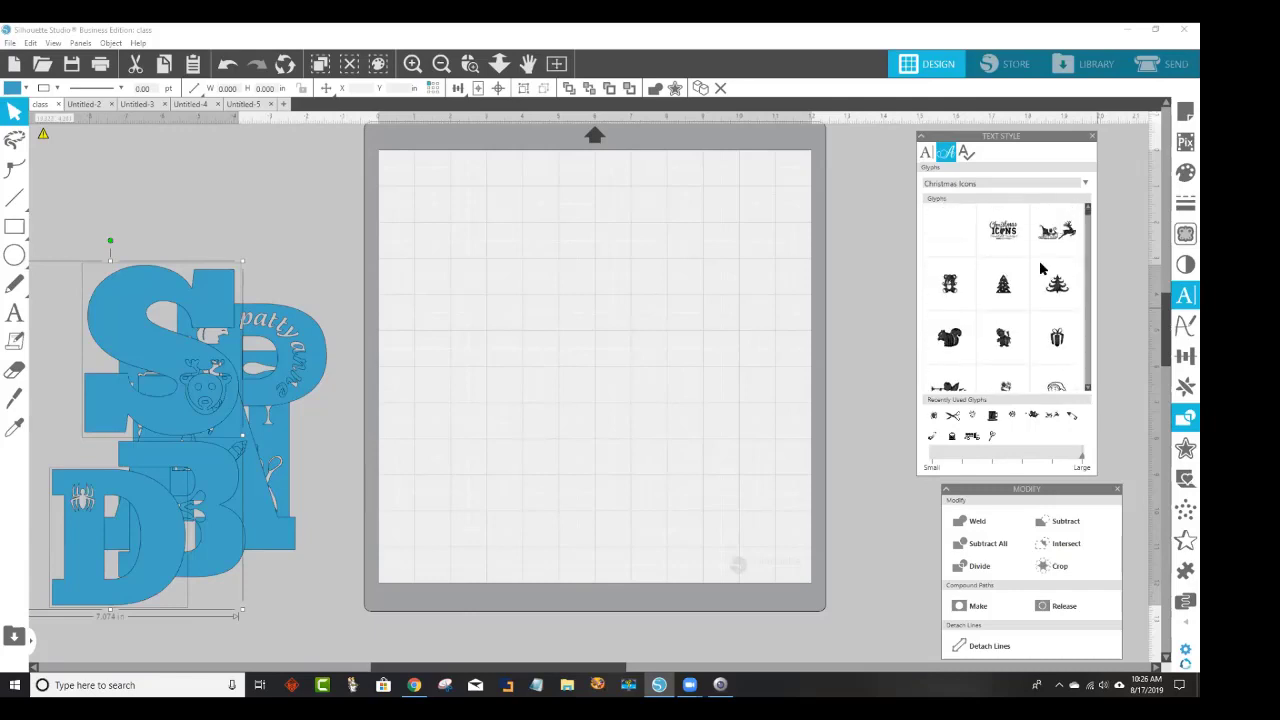
Examine the full range of Christmas Icons glyphs, such as the trees, Santas, snowmen, ornaments and gifts.
{"action": "scroll", "coordinate": [1043, 275], "scroll_direction": "down", "scroll_amount": 3}
{"action": "scroll", "coordinate": [1045, 308], "scroll_direction": "down", "scroll_amount": 5}
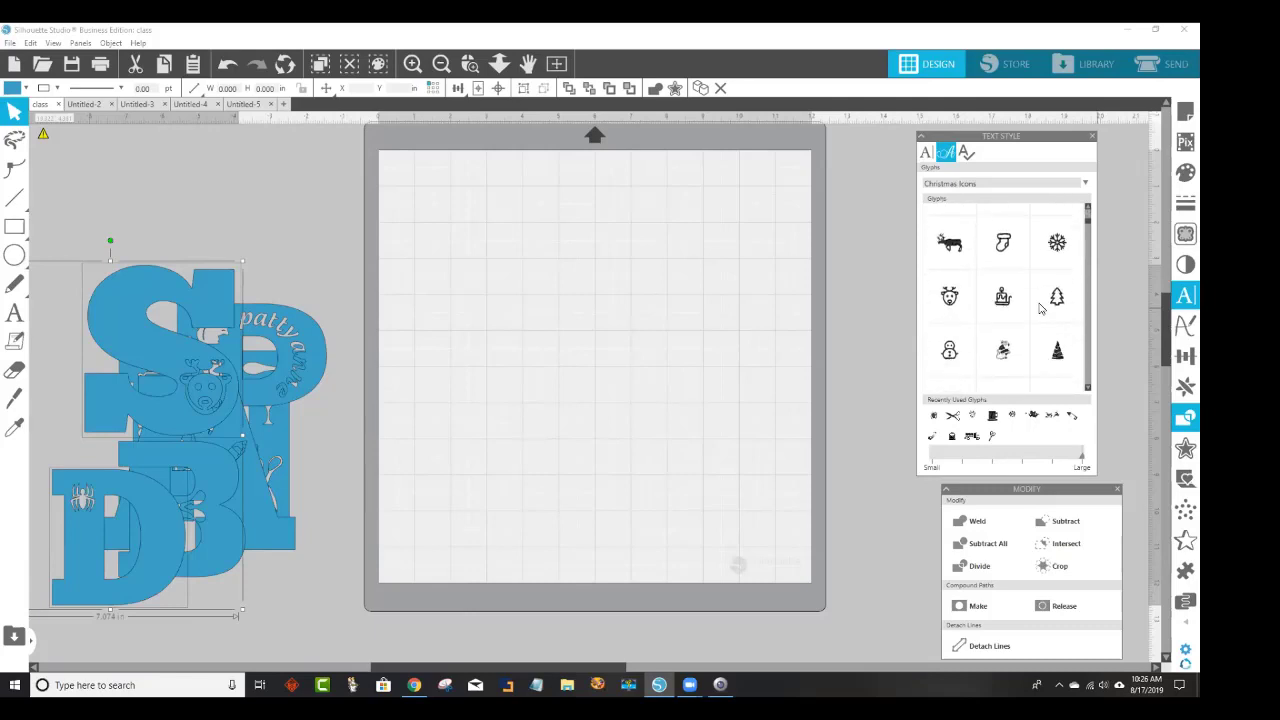
{"action": "scroll", "coordinate": [1053, 312], "scroll_direction": "down", "scroll_amount": 3}
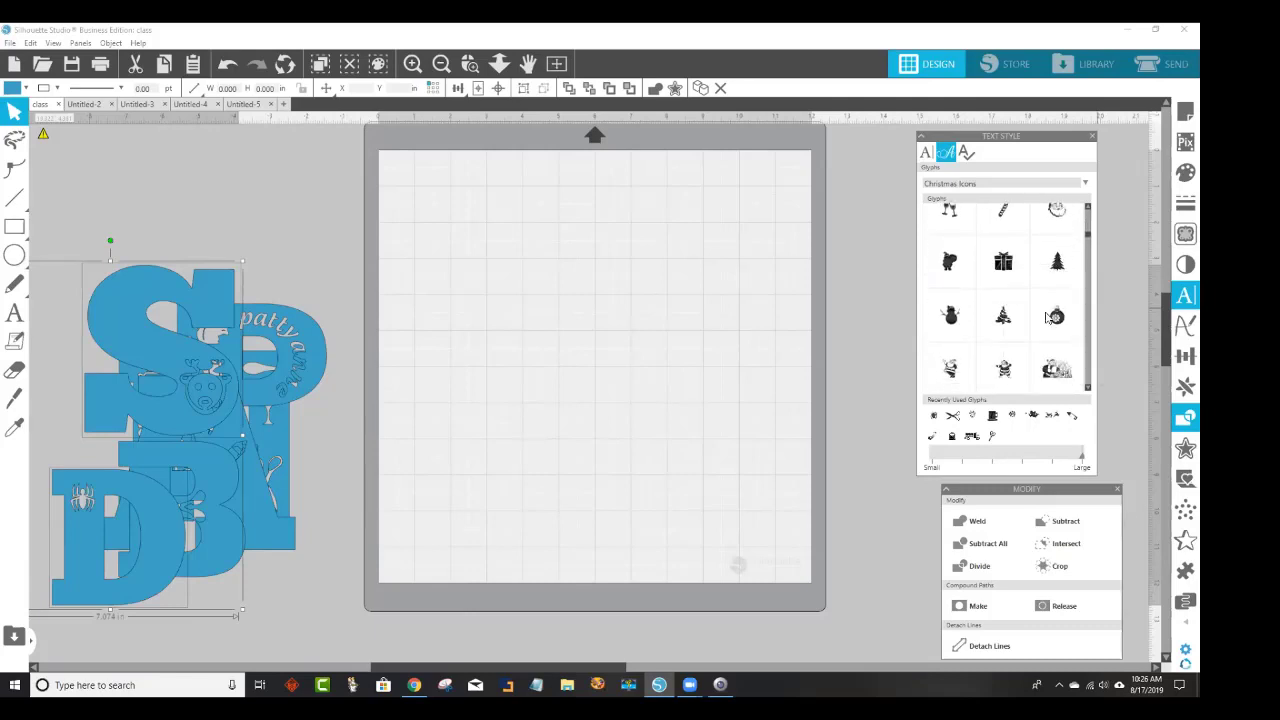
{"action": "mouse_move", "coordinate": [1048, 317]}
{"action": "scroll", "coordinate": [1040, 295], "scroll_direction": "down", "scroll_amount": 1}
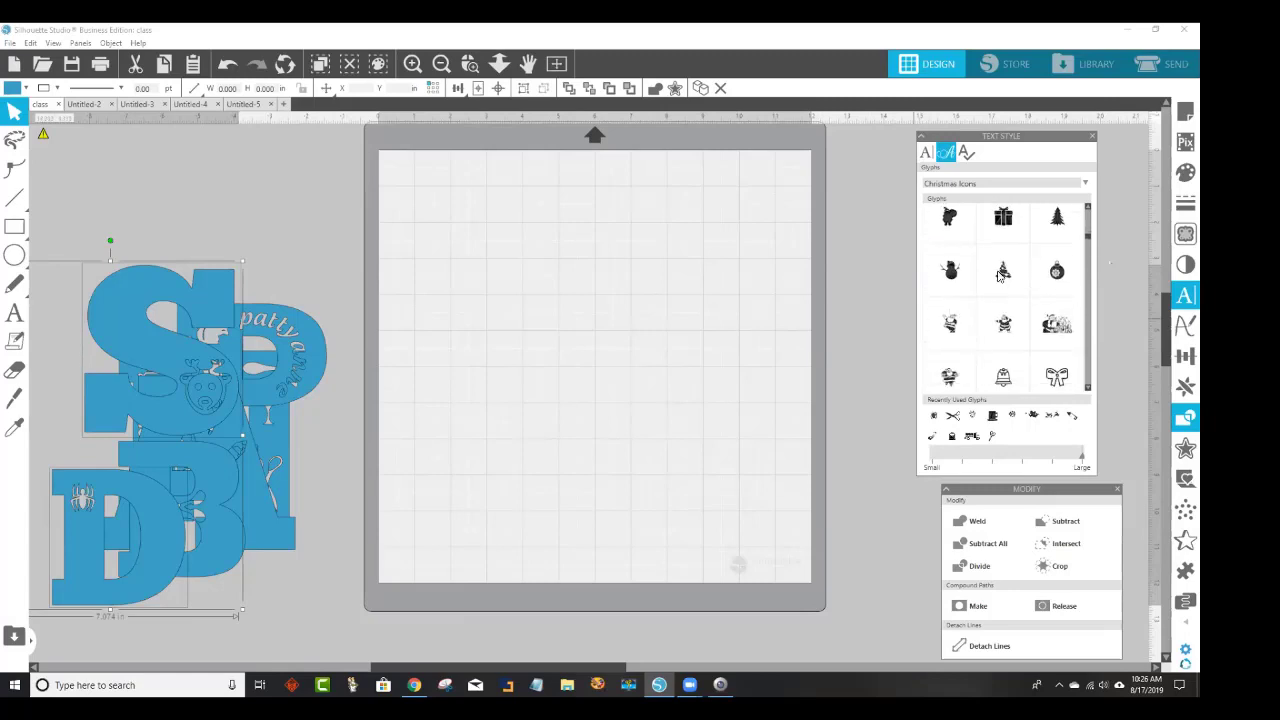
{"action": "mouse_move", "coordinate": [1026, 271]}
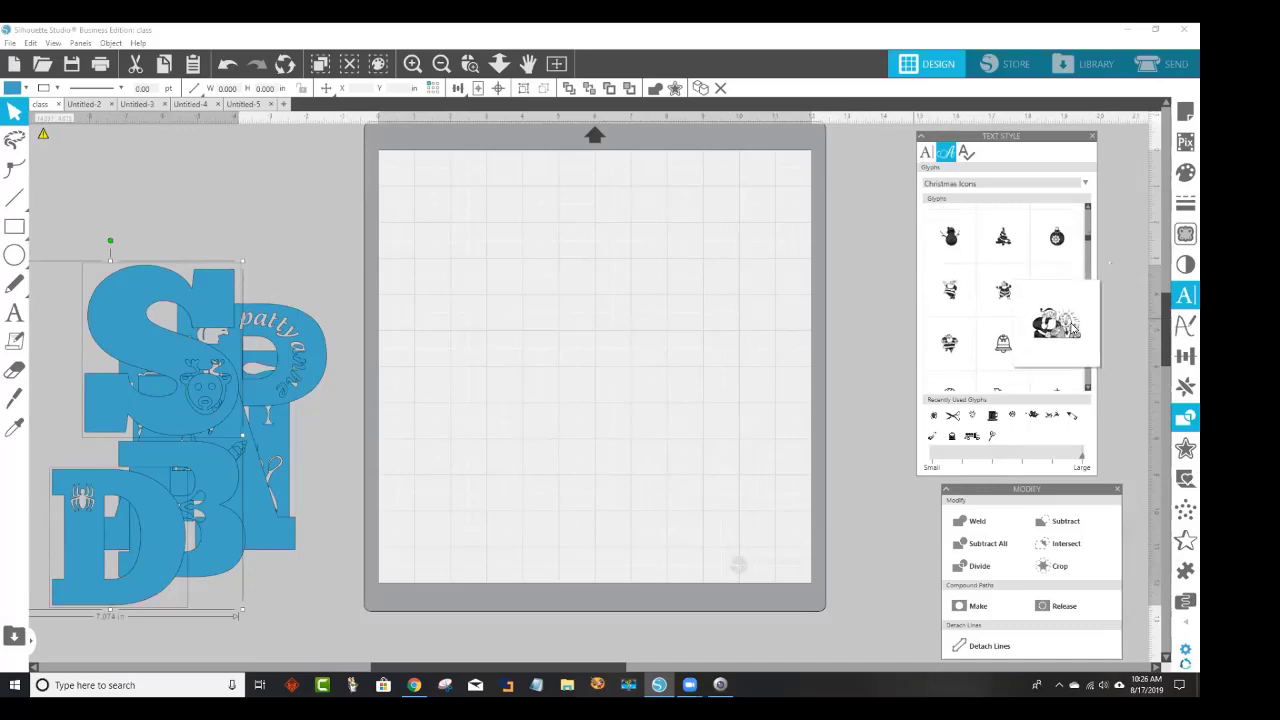
{"action": "scroll", "coordinate": [990, 340], "scroll_direction": "down", "scroll_amount": 1}
{"action": "scroll", "coordinate": [884, 361], "scroll_direction": "down", "scroll_amount": 2}
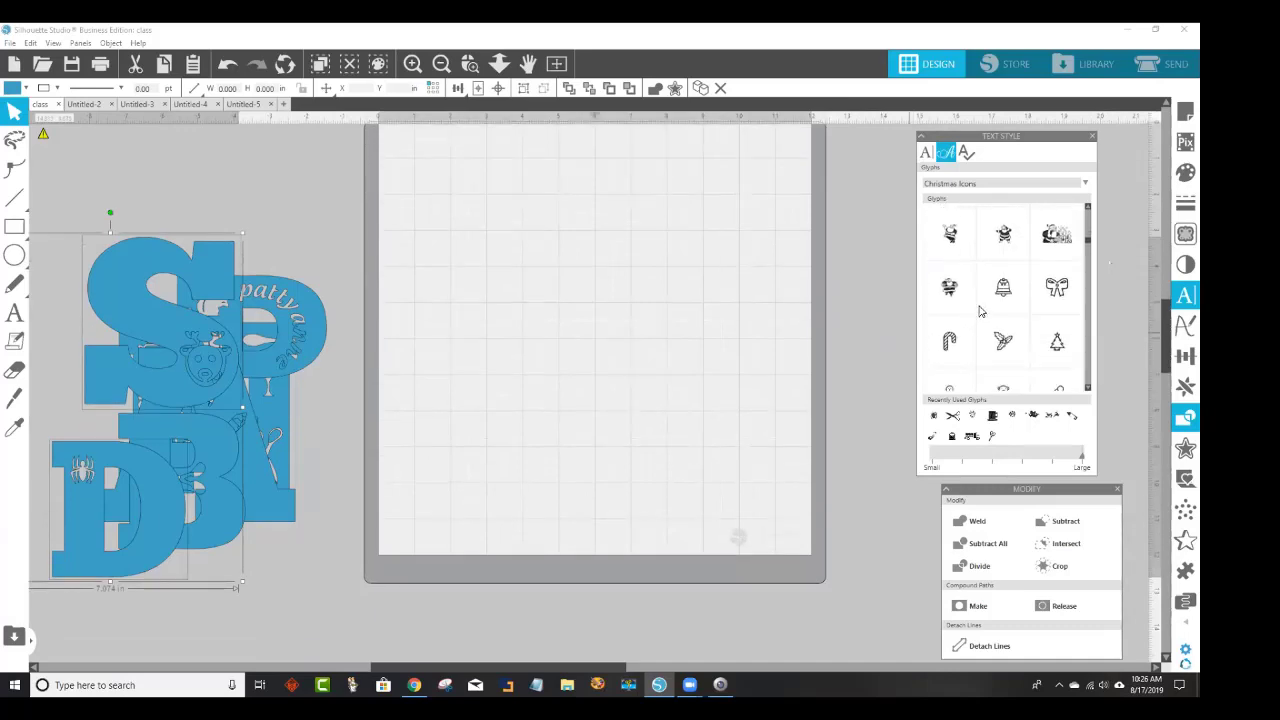
{"action": "scroll", "coordinate": [975, 316], "scroll_direction": "down", "scroll_amount": 3}
{"action": "scroll", "coordinate": [1010, 320], "scroll_direction": "down", "scroll_amount": 5}
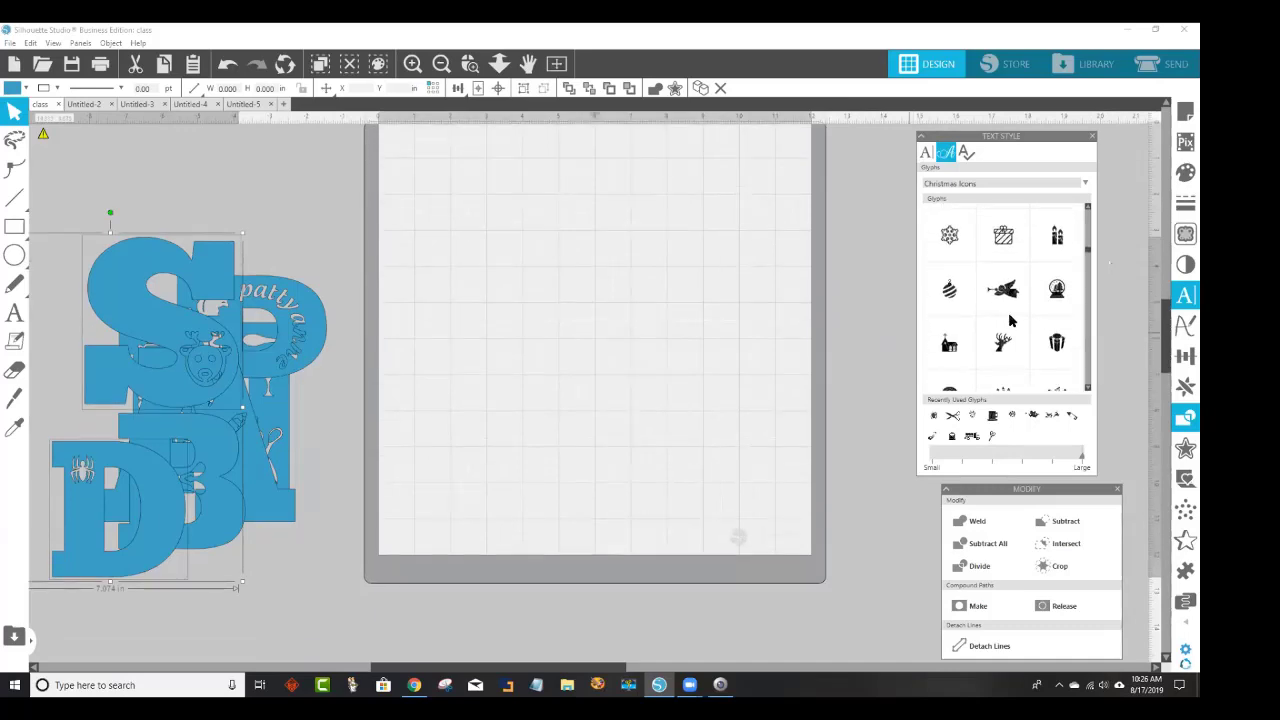
{"action": "scroll", "coordinate": [1018, 318], "scroll_direction": "down", "scroll_amount": 5}
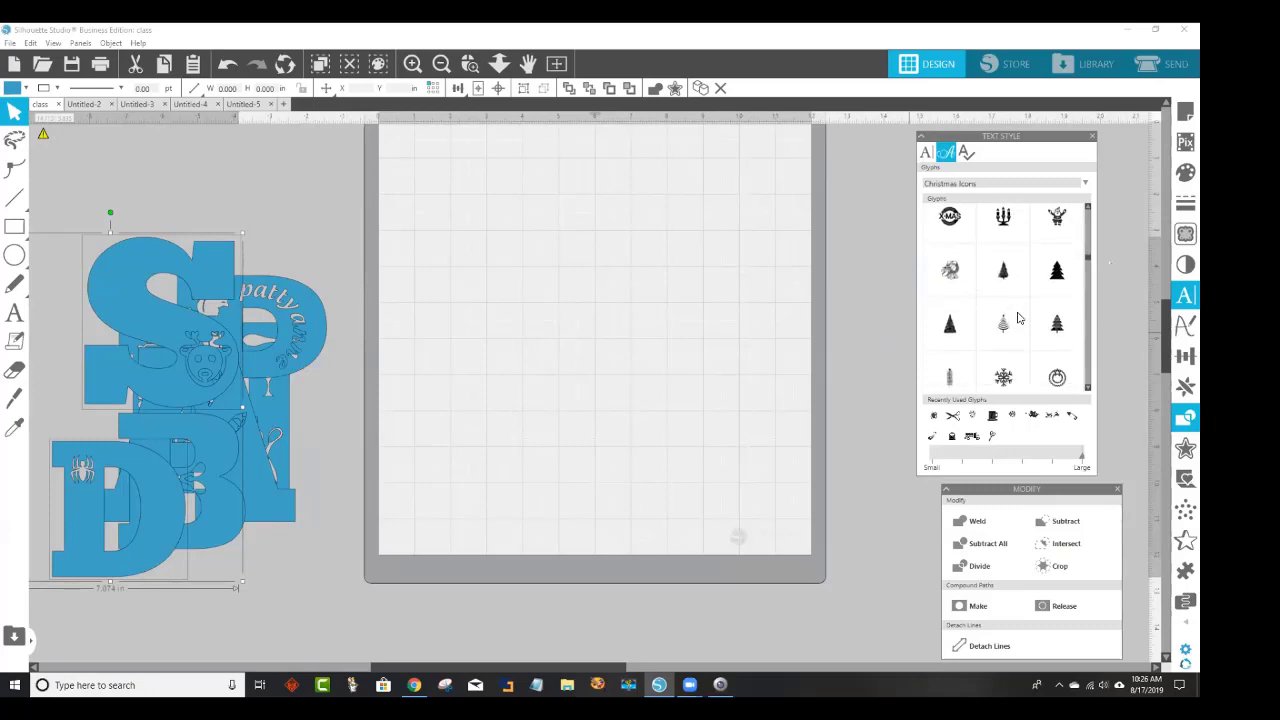
{"action": "scroll", "coordinate": [1018, 318], "scroll_direction": "down", "scroll_amount": 5}
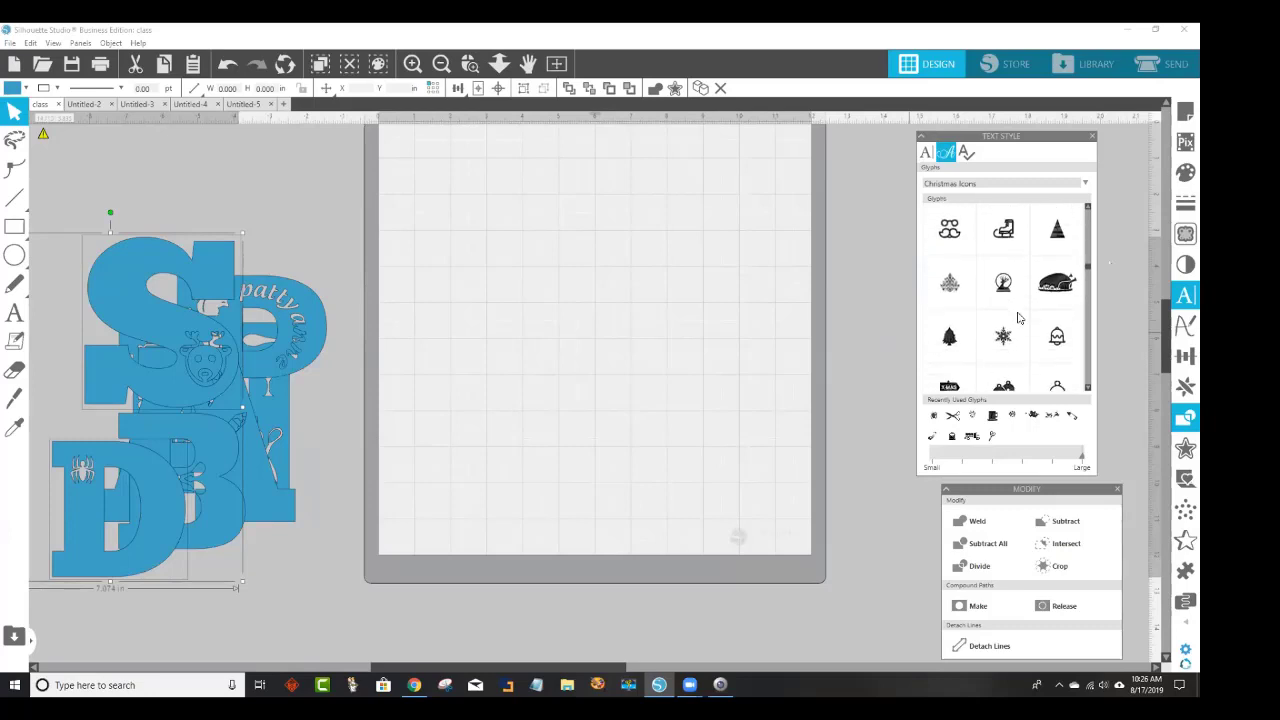
{"action": "scroll", "coordinate": [1050, 312], "scroll_direction": "down", "scroll_amount": 3}
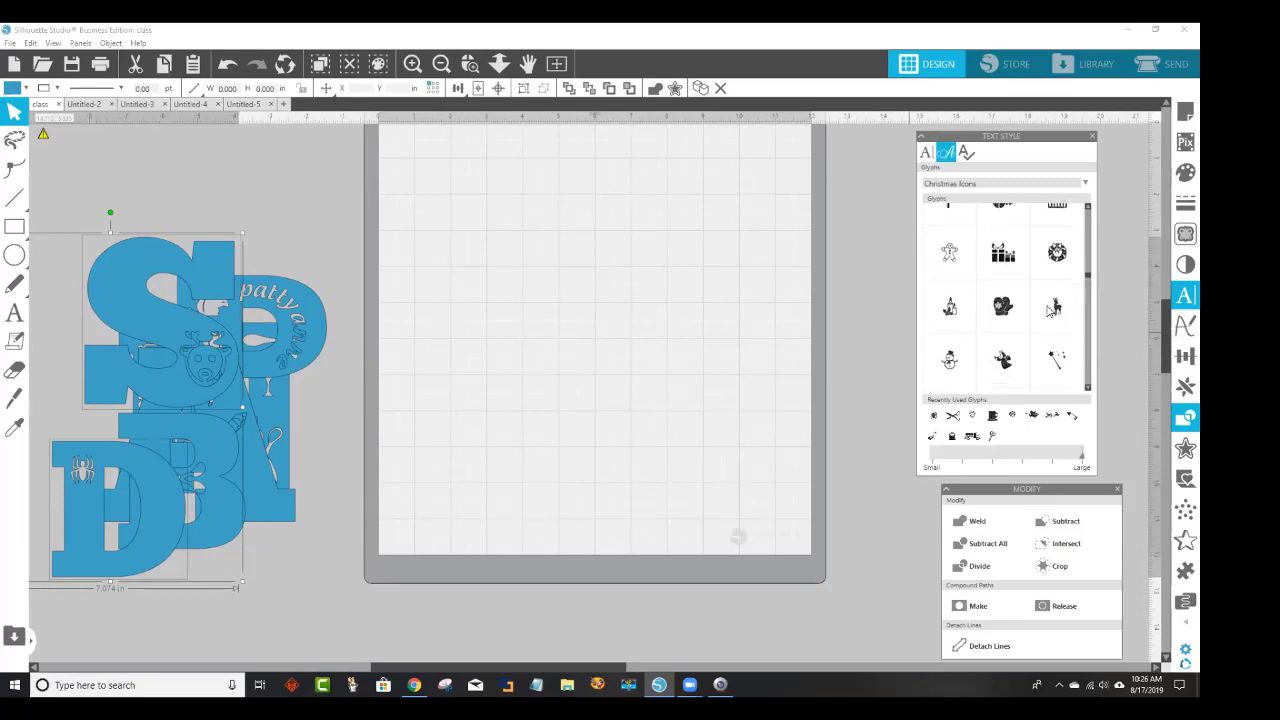
{"action": "scroll", "coordinate": [1050, 312], "scroll_direction": "down", "scroll_amount": 2}
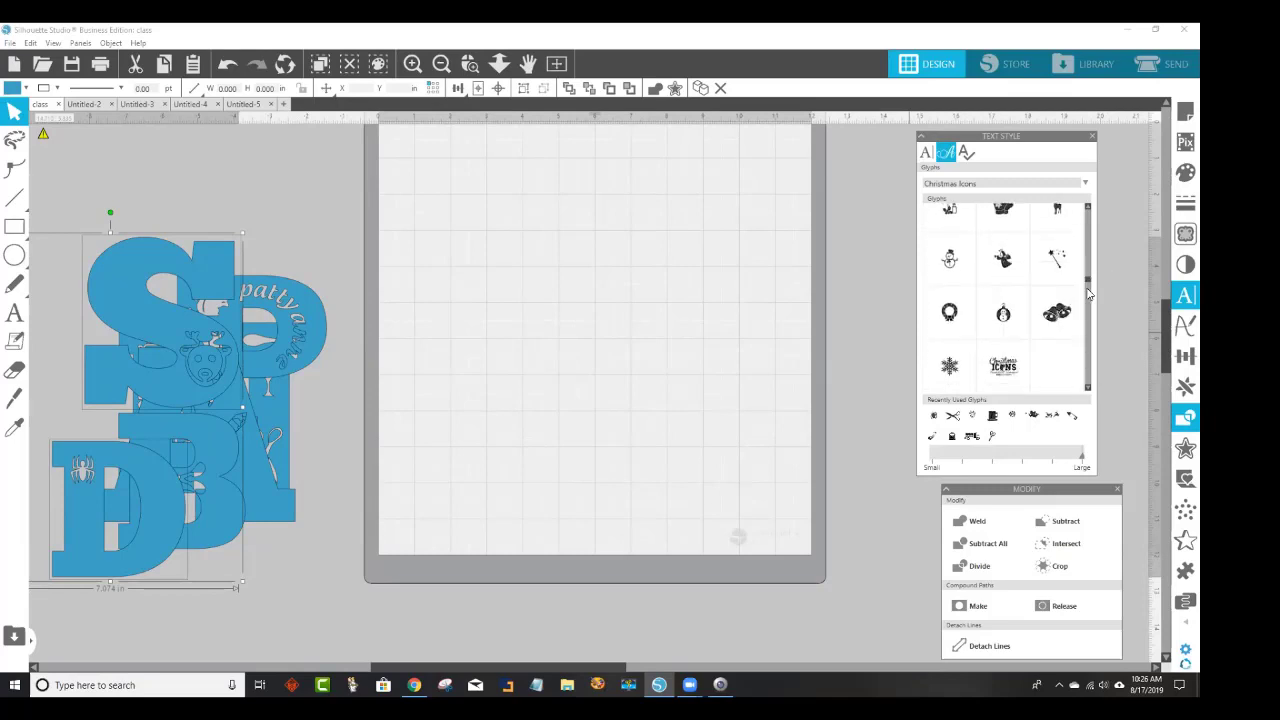
{"action": "scroll", "coordinate": [1066, 309], "scroll_direction": "down", "scroll_amount": 5}
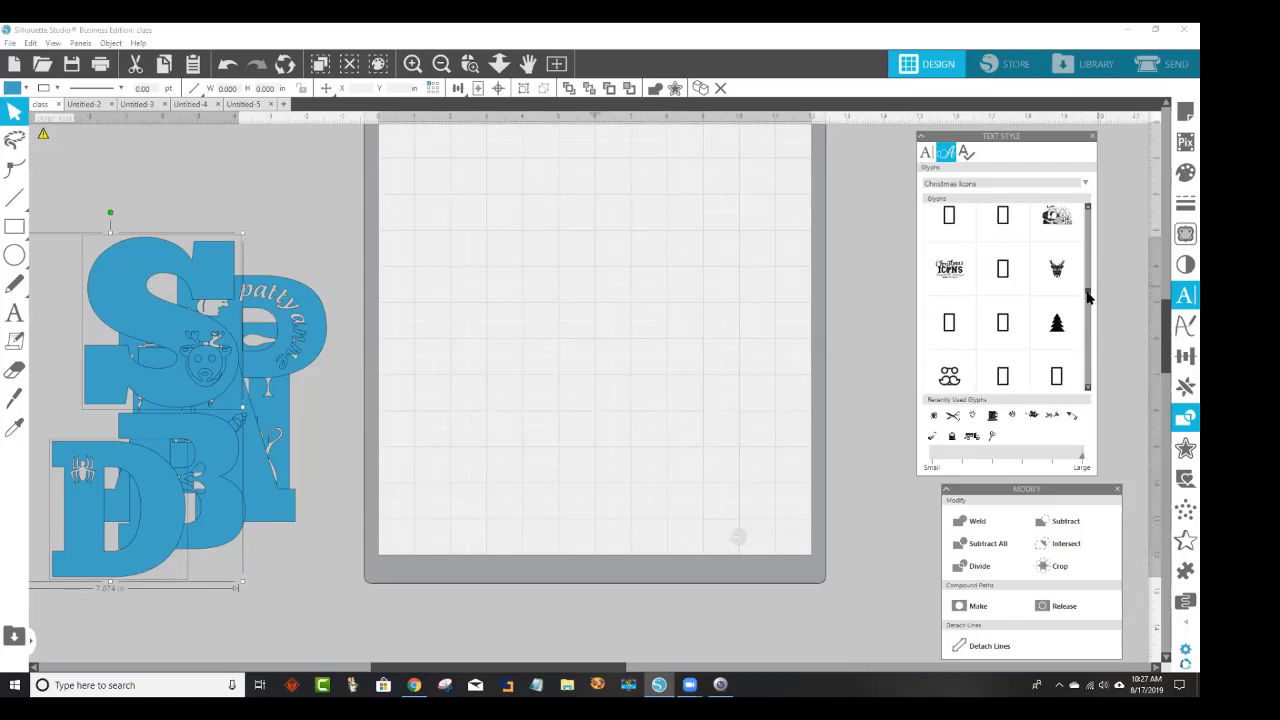
Insert the reindeer head glyph from Christmas Icons on the mat and enlarge its text frame to about 2.84 in wide.
{"action": "left_click", "coordinate": [1057, 268]}
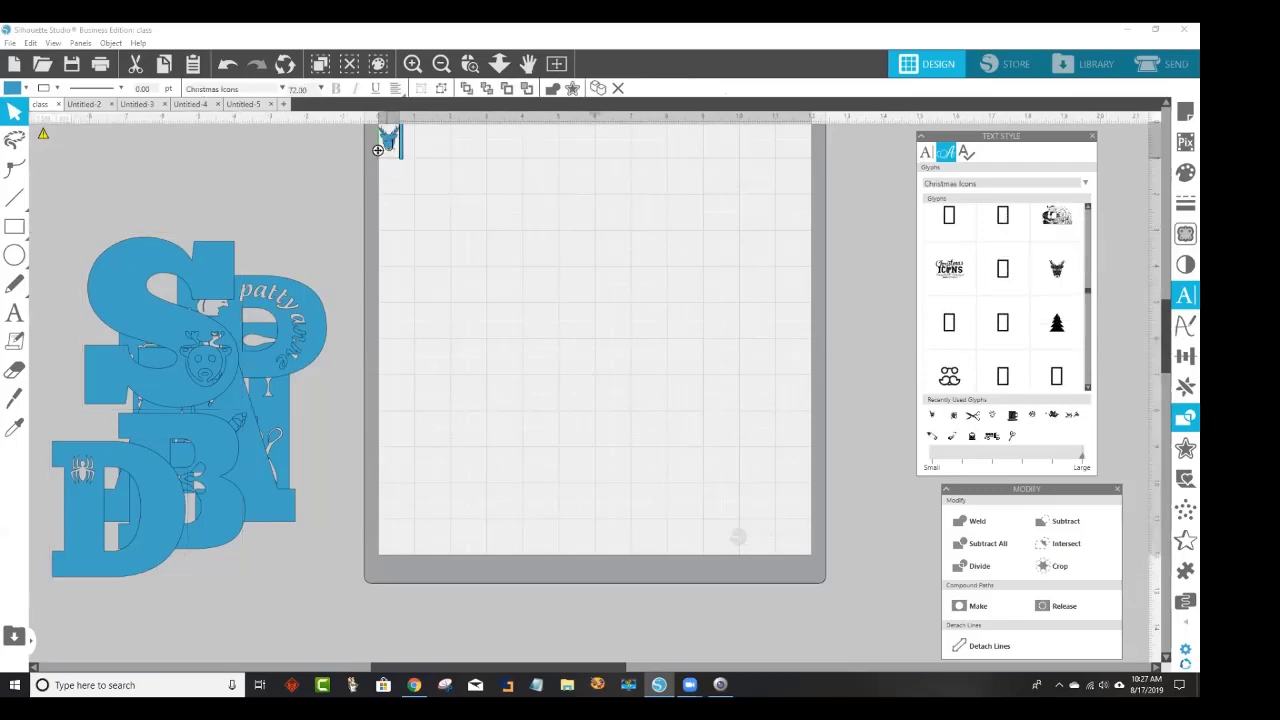
{"action": "left_click", "coordinate": [397, 162]}
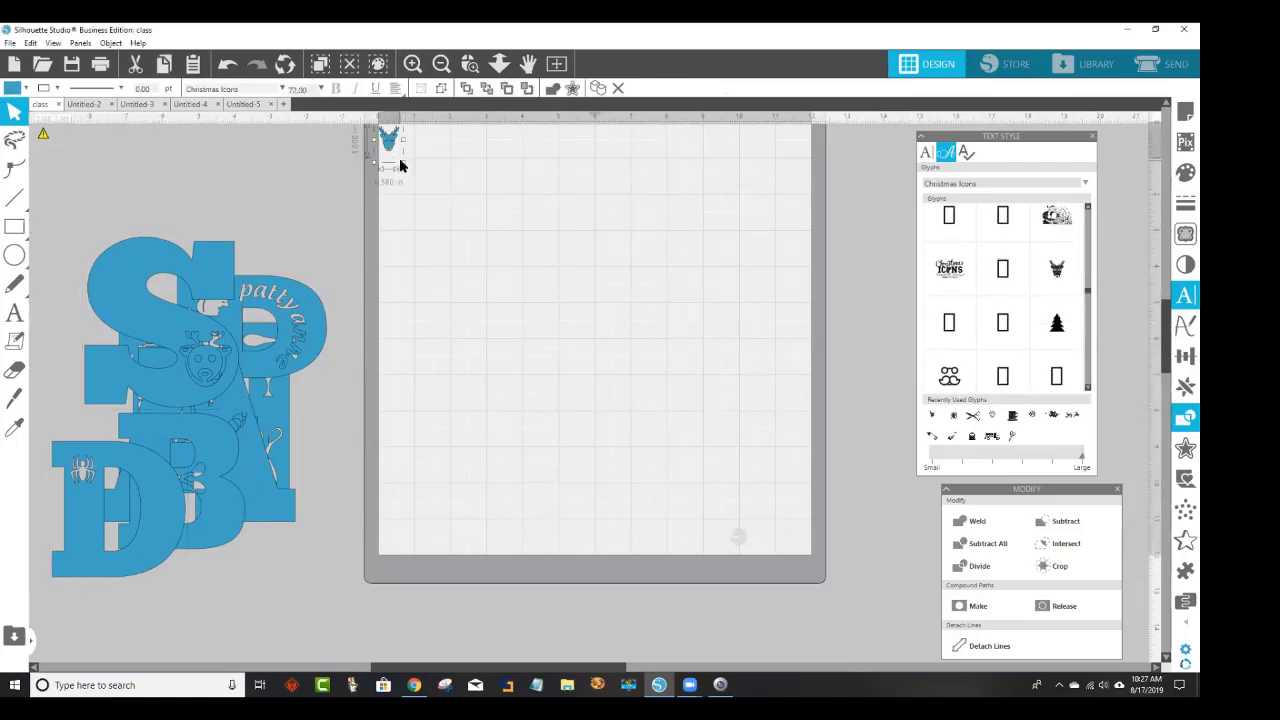
{"action": "left_click_drag", "start_coordinate": [405, 169], "coordinate": [499, 303]}
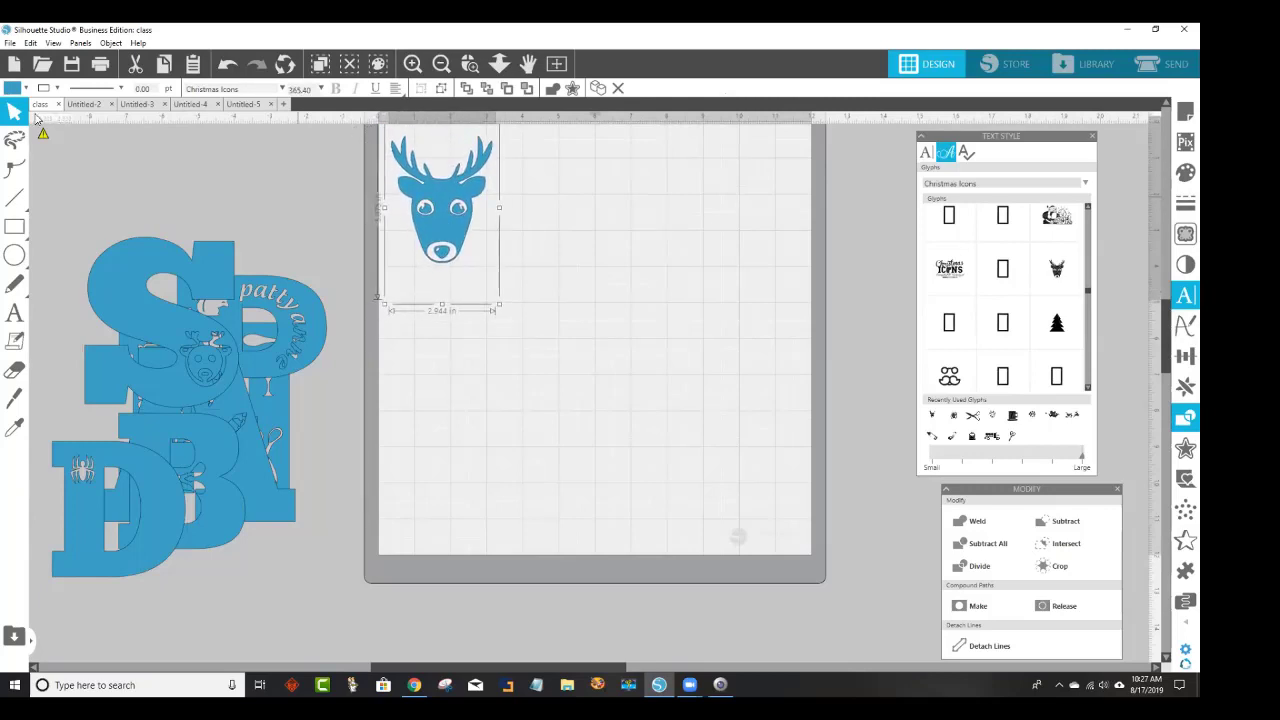
Fill the reindeer head with brown.
{"action": "left_click", "coordinate": [10, 90]}
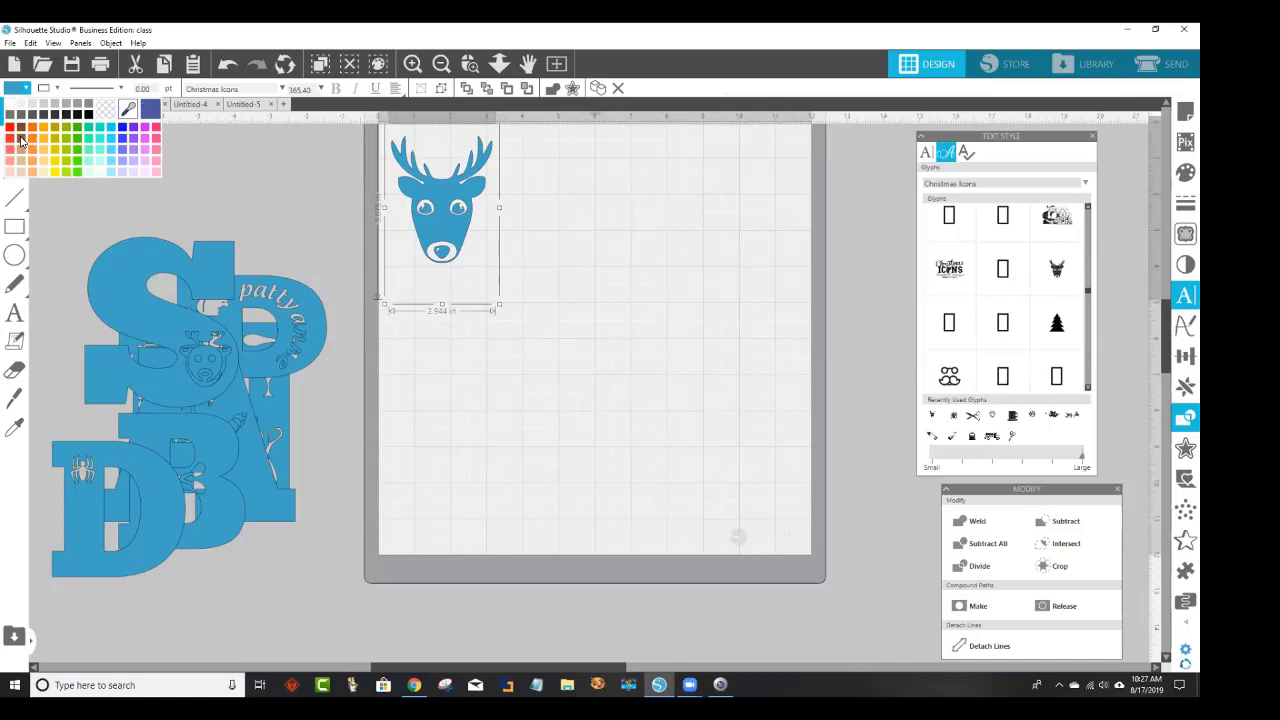
{"action": "left_click", "coordinate": [25, 143]}
{"action": "left_click", "coordinate": [503, 268]}
{"action": "left_click", "coordinate": [447, 248]}
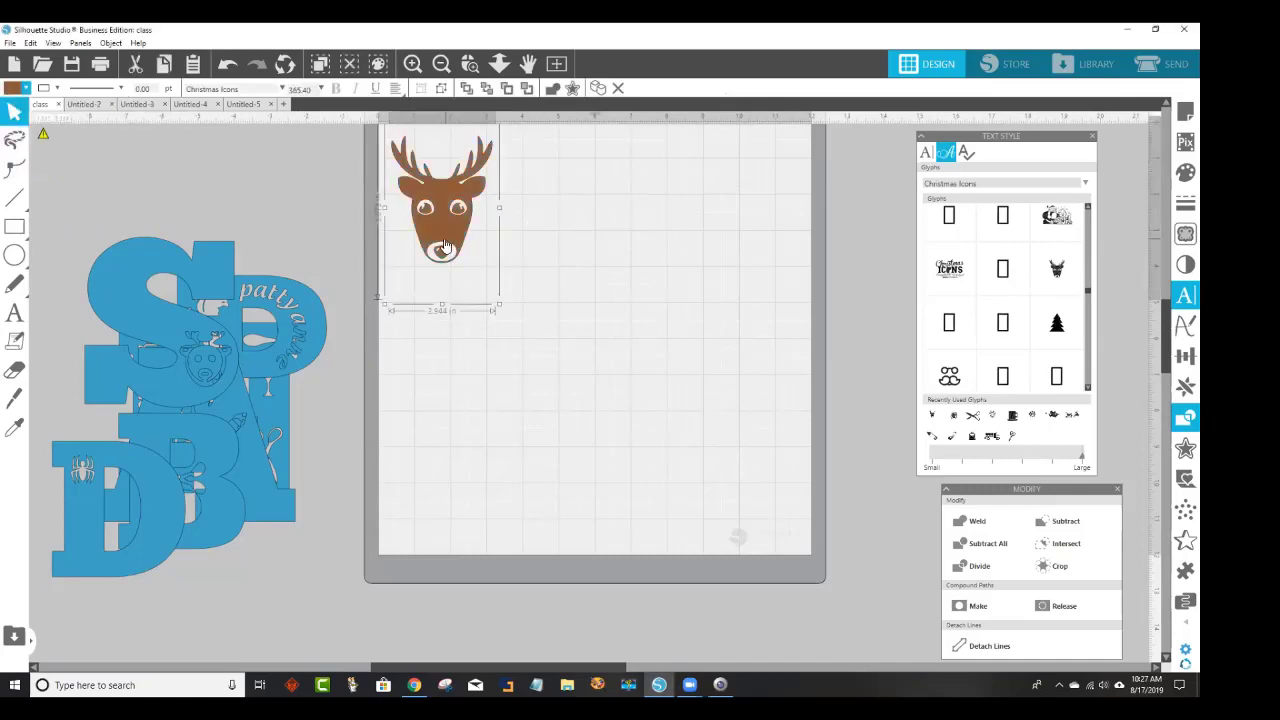
Convert the reindeer glyph to a path and shrink it to about 1.84 in wide near the mat's upper-left corner.
{"action": "right_click", "coordinate": [446, 245]}
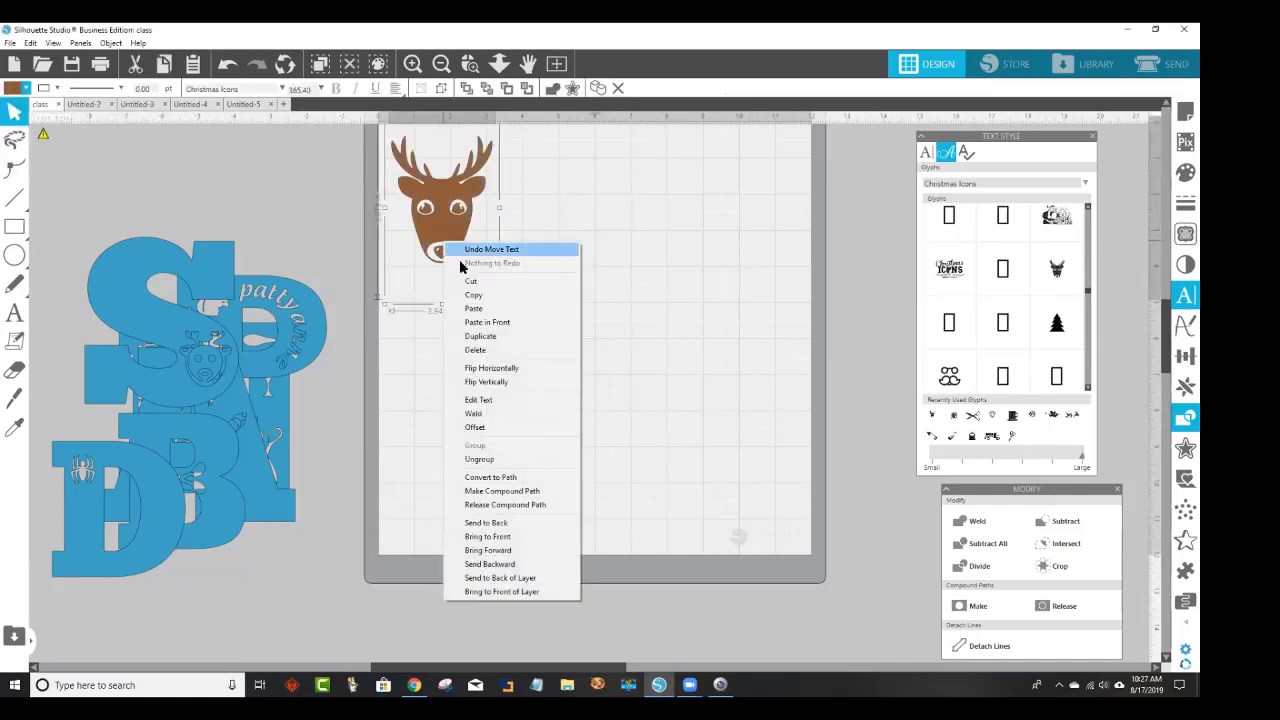
{"action": "left_click", "coordinate": [526, 478]}
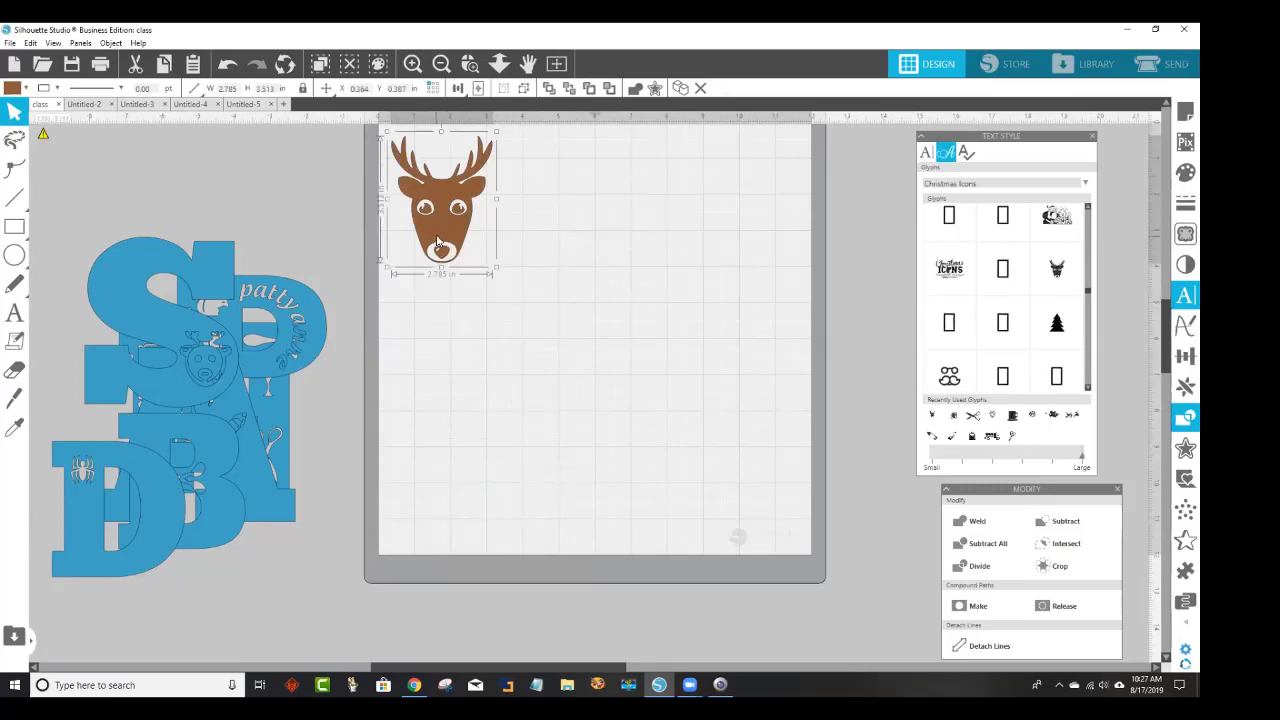
{"action": "left_click_drag", "start_coordinate": [436, 240], "coordinate": [440, 242]}
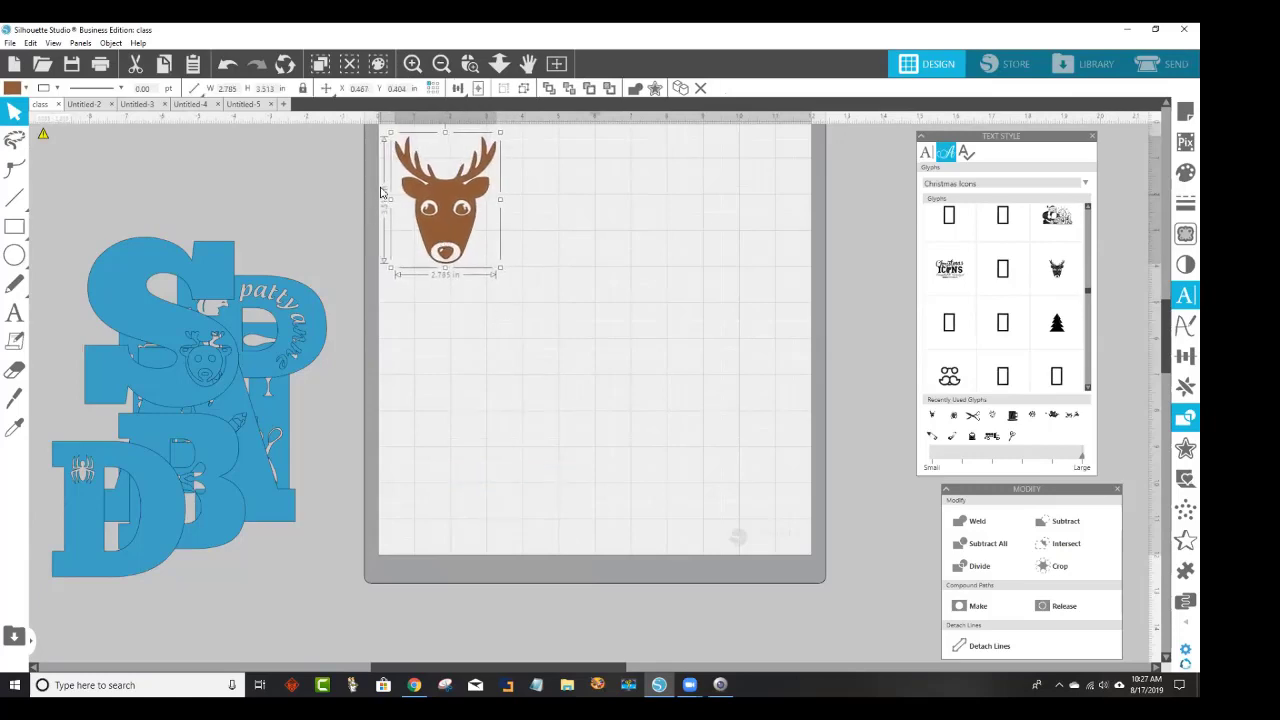
{"action": "left_click_drag", "start_coordinate": [501, 268], "coordinate": [429, 209]}
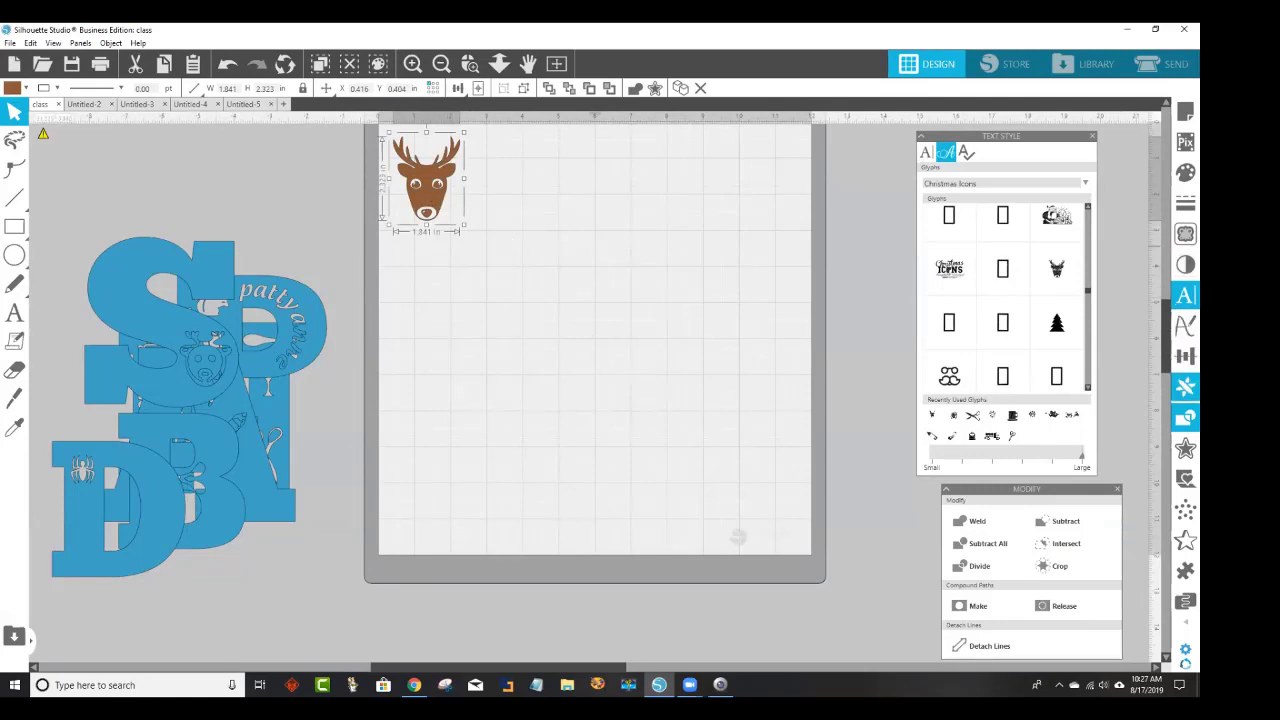
Replicate the brown reindeer head with Fill Page so copies cover the whole mat.
{"action": "left_click", "coordinate": [1185, 388]}
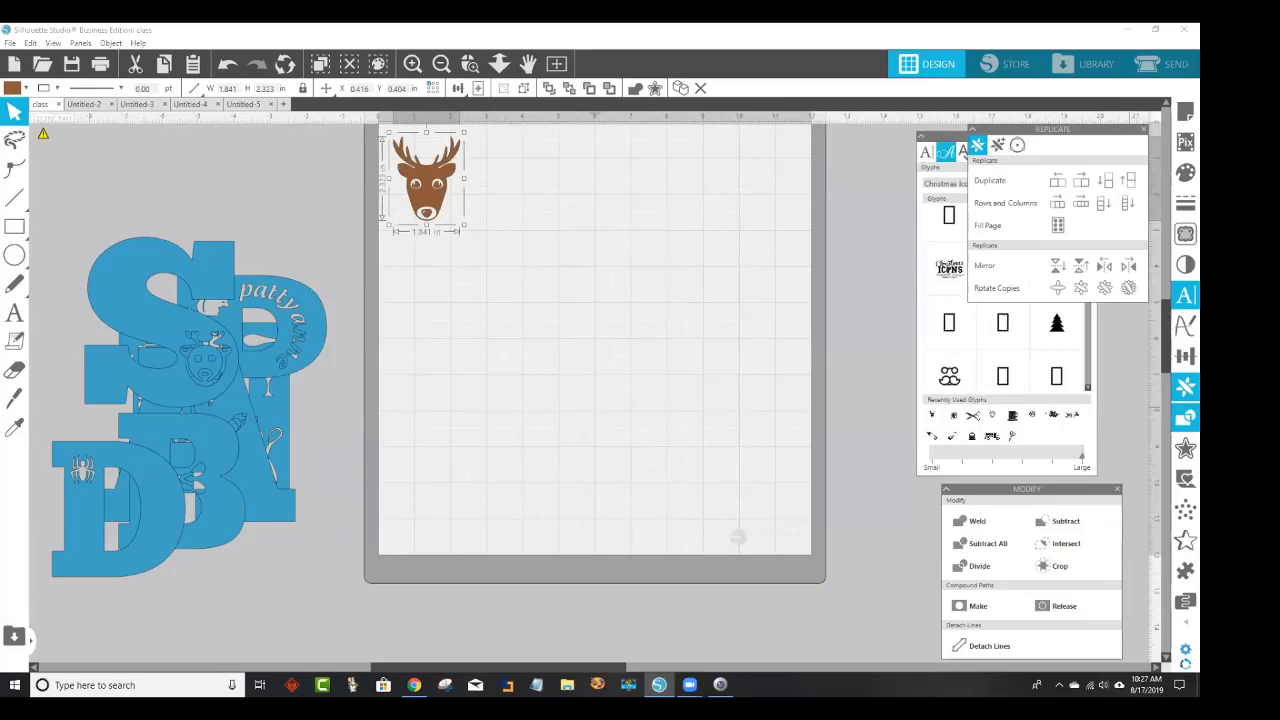
{"action": "left_click", "coordinate": [690, 400]}
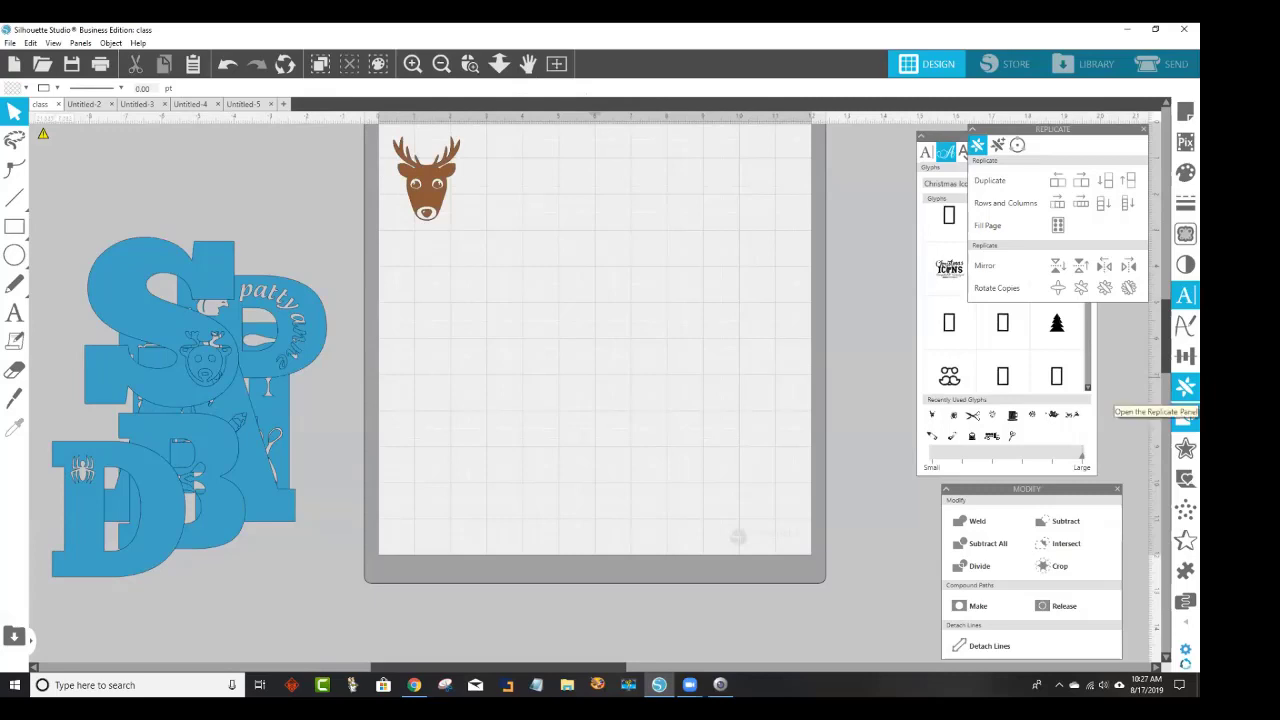
{"action": "left_click", "coordinate": [428, 180]}
{"action": "left_click", "coordinate": [1058, 225]}
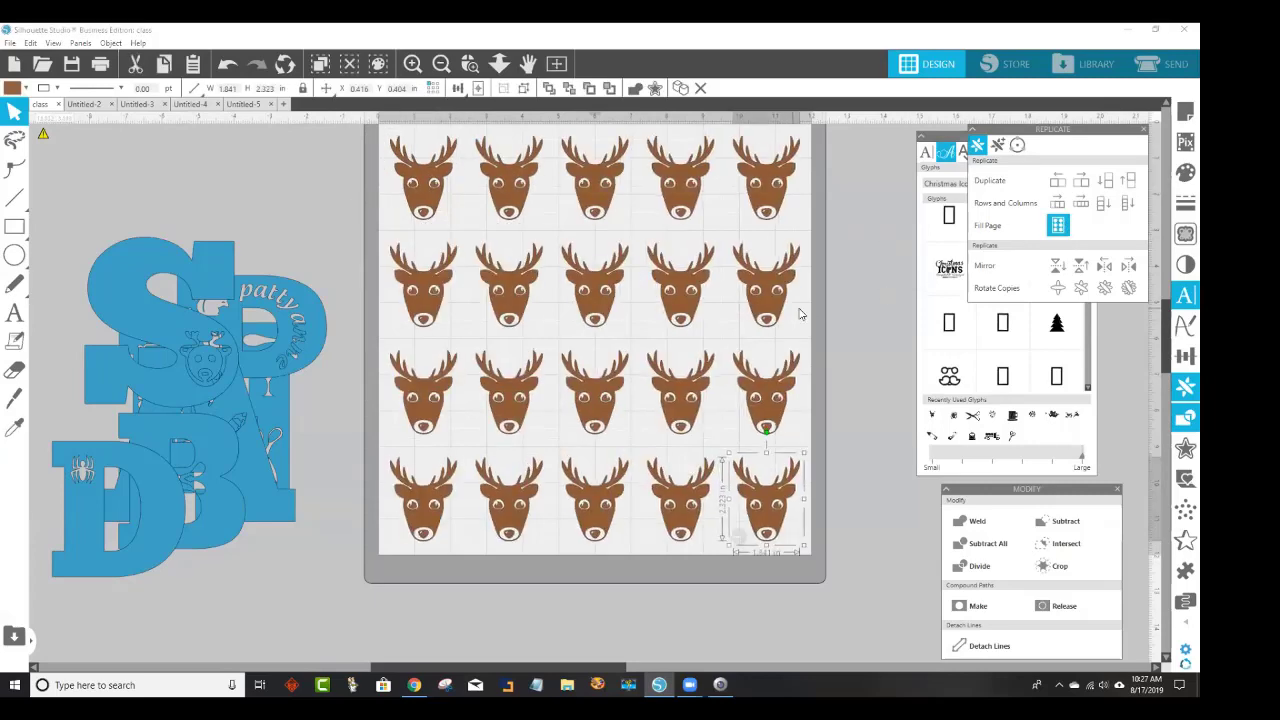
{"action": "scroll", "coordinate": [872, 293], "scroll_direction": "up", "scroll_amount": 1}
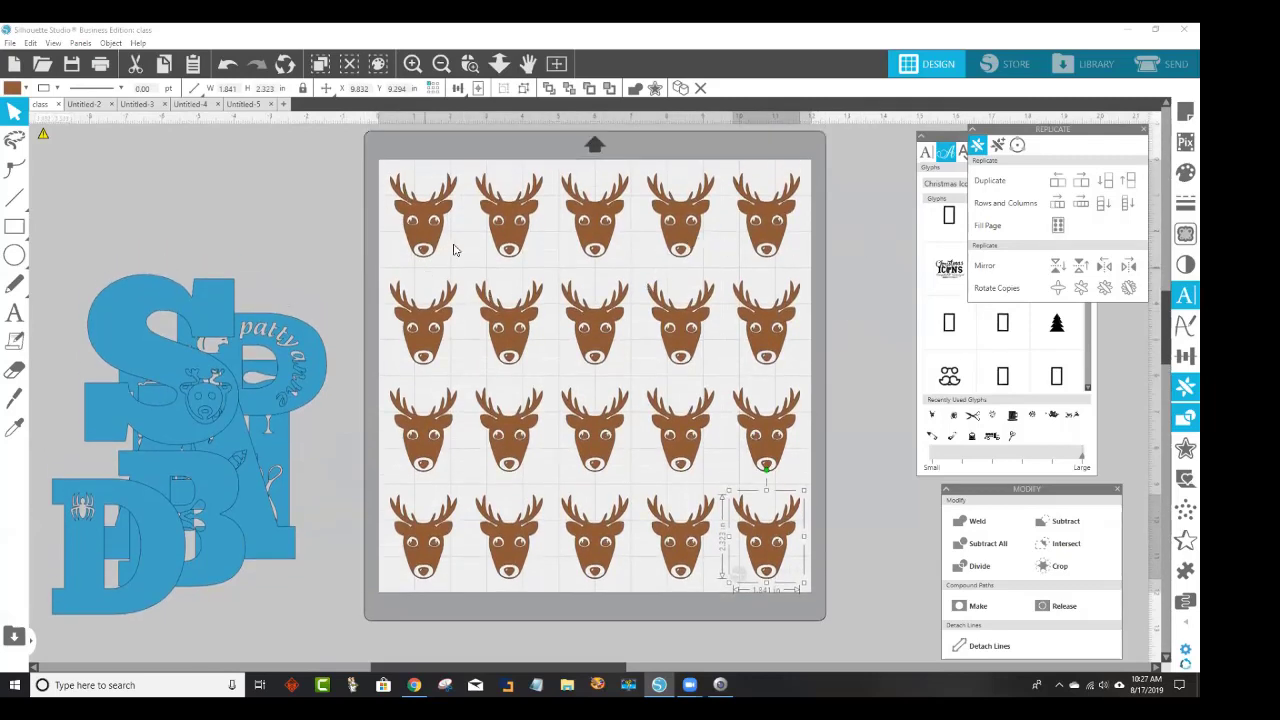
Examine the Display, Defaults and Tools preferences for settings that affect how shapes are selected and moved.
{"action": "left_click", "coordinate": [510, 224]}
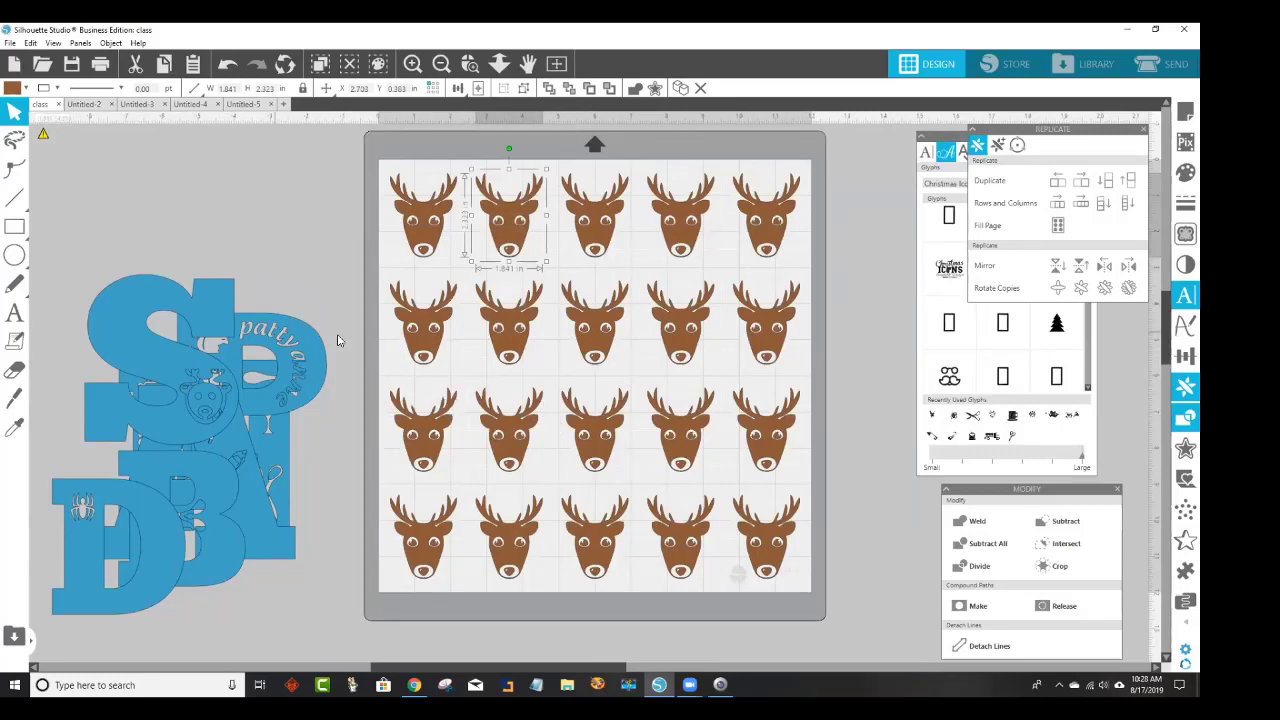
{"action": "left_click", "coordinate": [31, 46]}
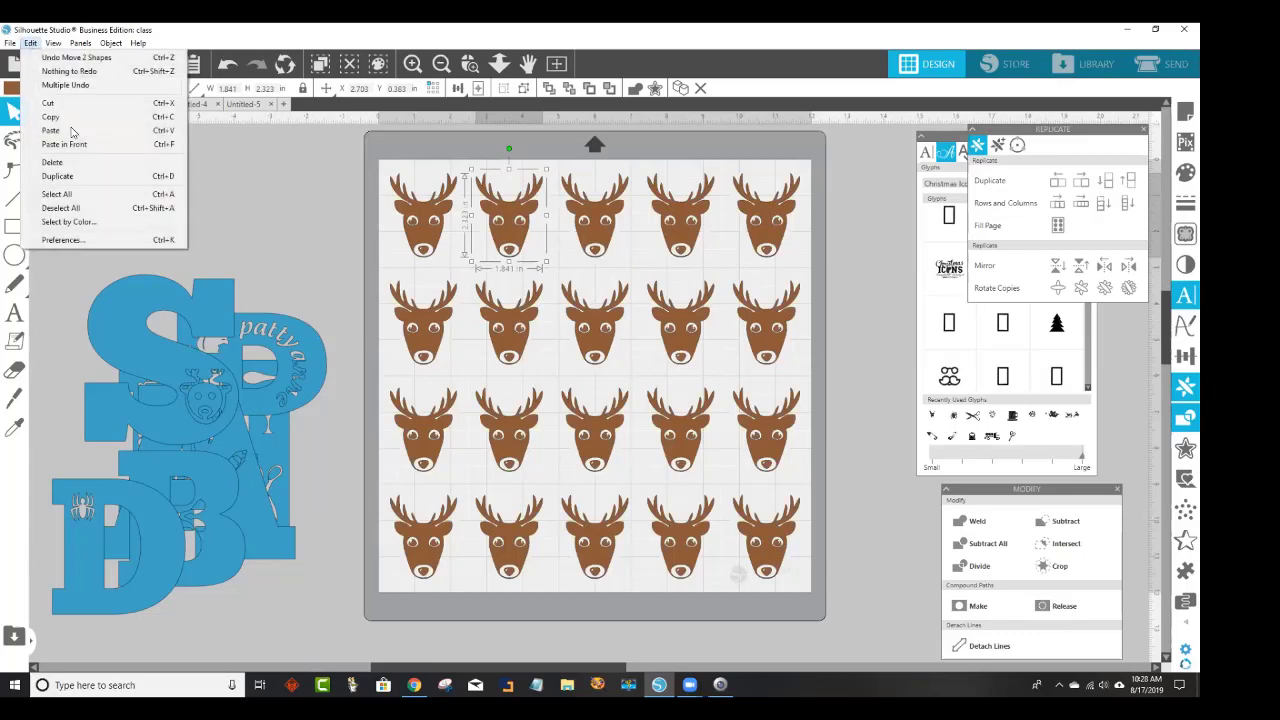
{"action": "left_click", "coordinate": [115, 244]}
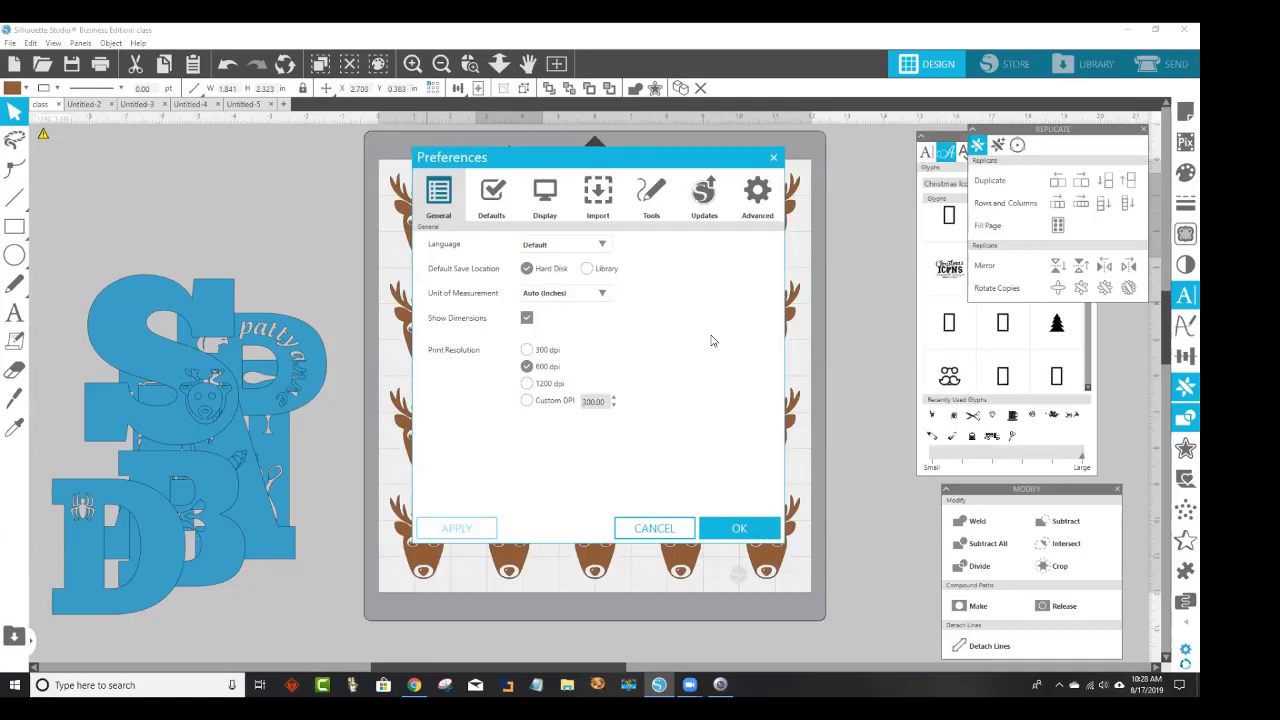
{"action": "left_click", "coordinate": [549, 198]}
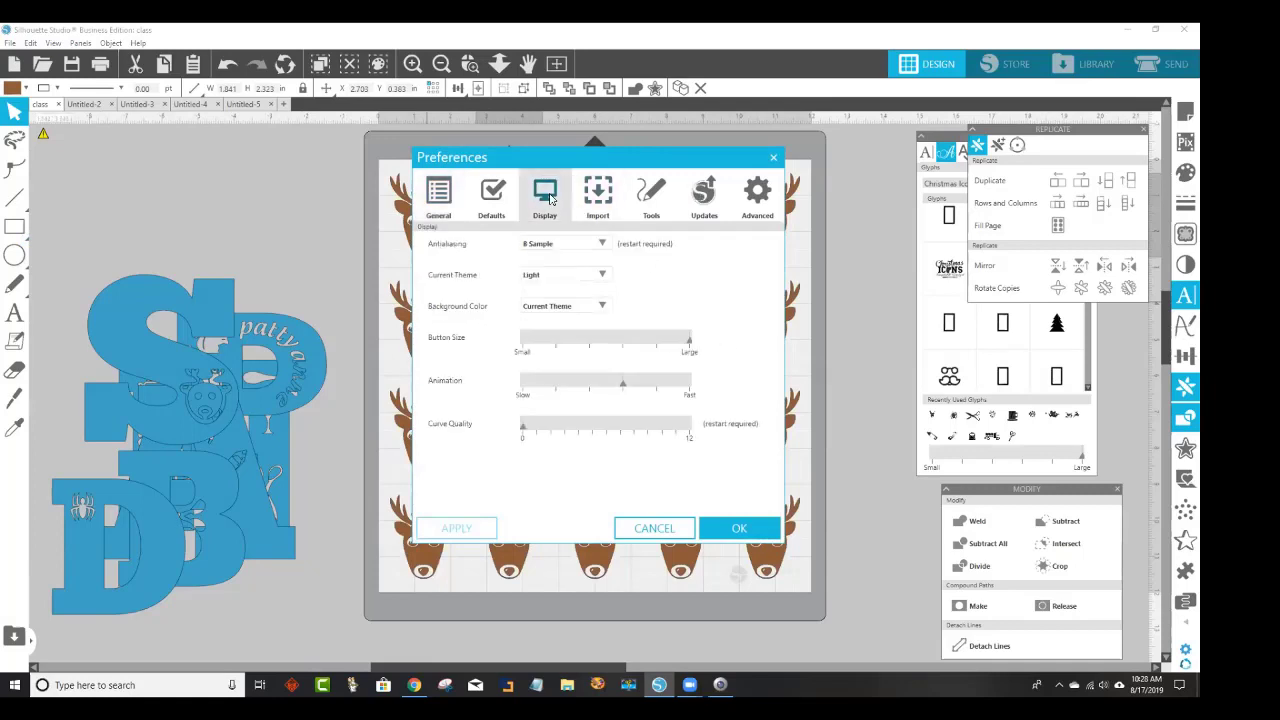
{"action": "left_click", "coordinate": [490, 195]}
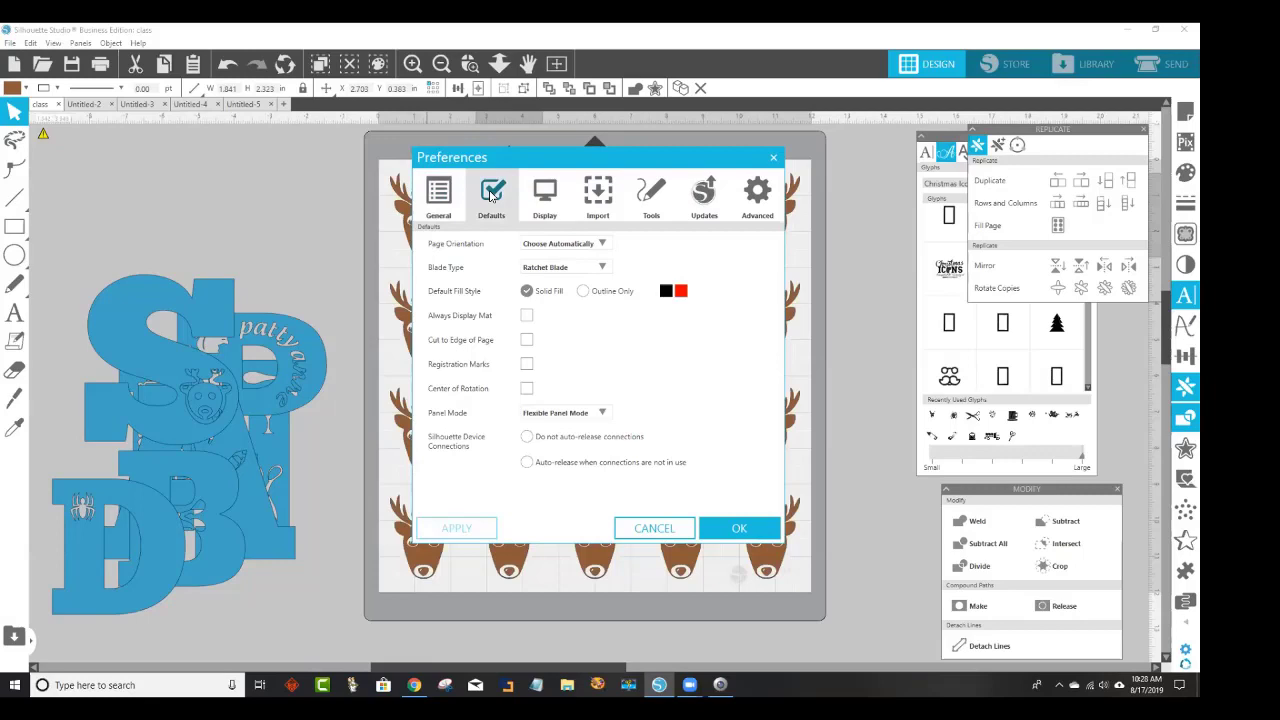
{"action": "left_click", "coordinate": [773, 161]}
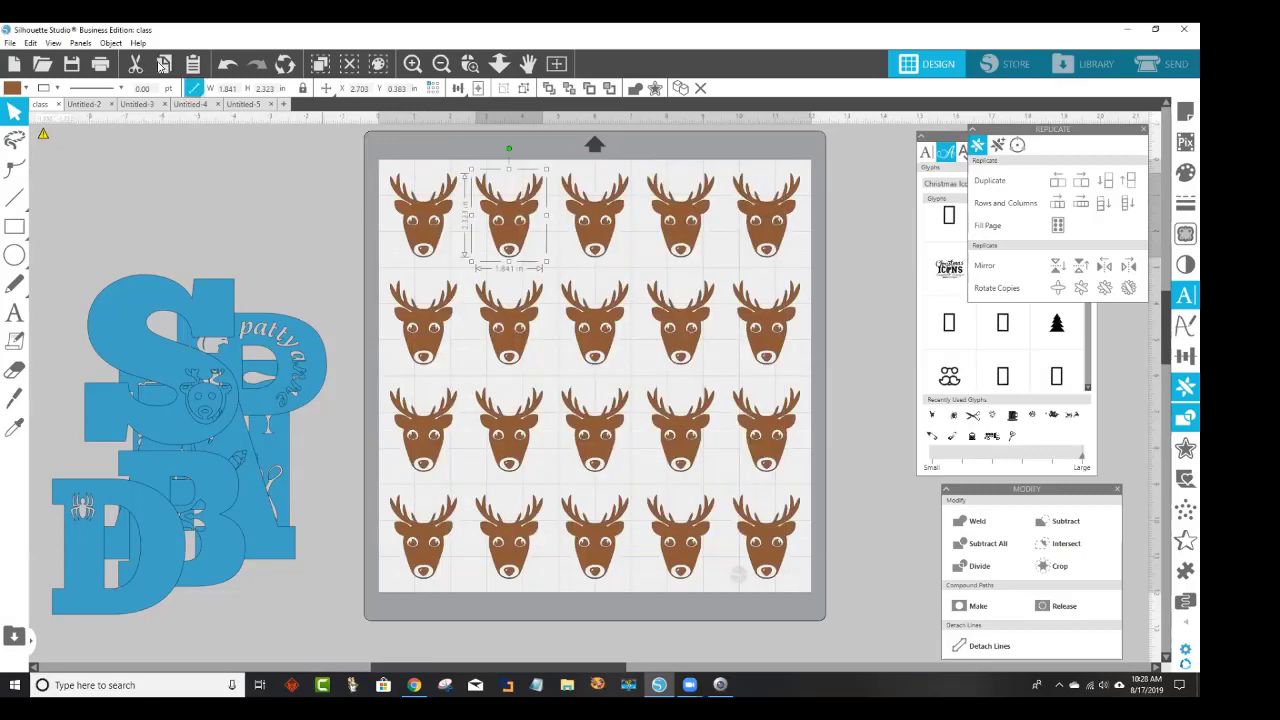
{"action": "left_click", "coordinate": [53, 44]}
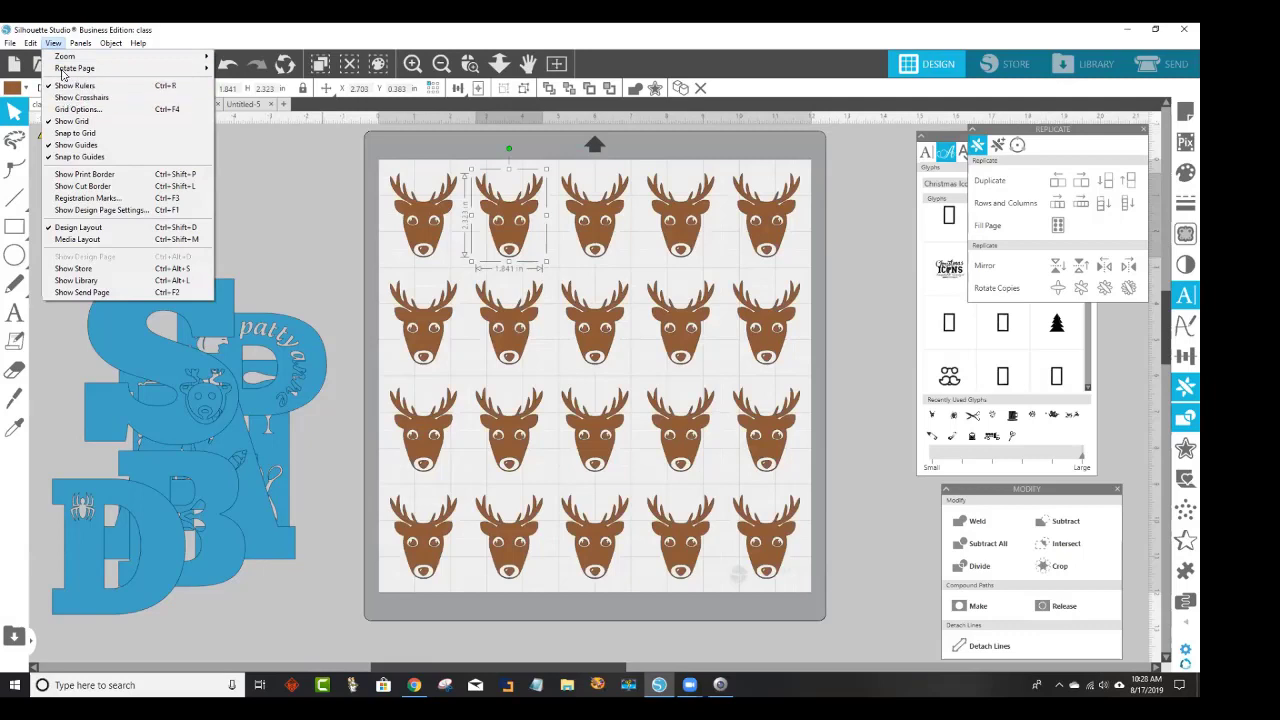
{"action": "left_click", "coordinate": [156, 46]}
{"action": "left_click", "coordinate": [30, 44]}
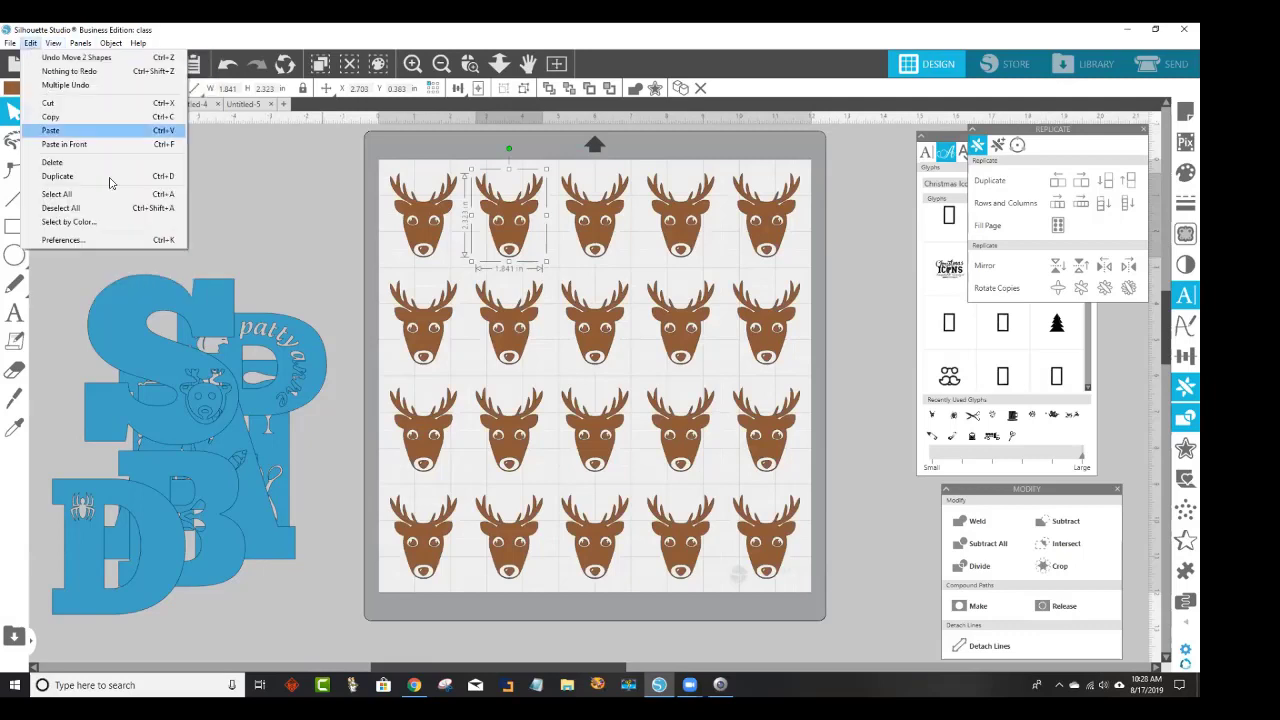
{"action": "left_click", "coordinate": [137, 241]}
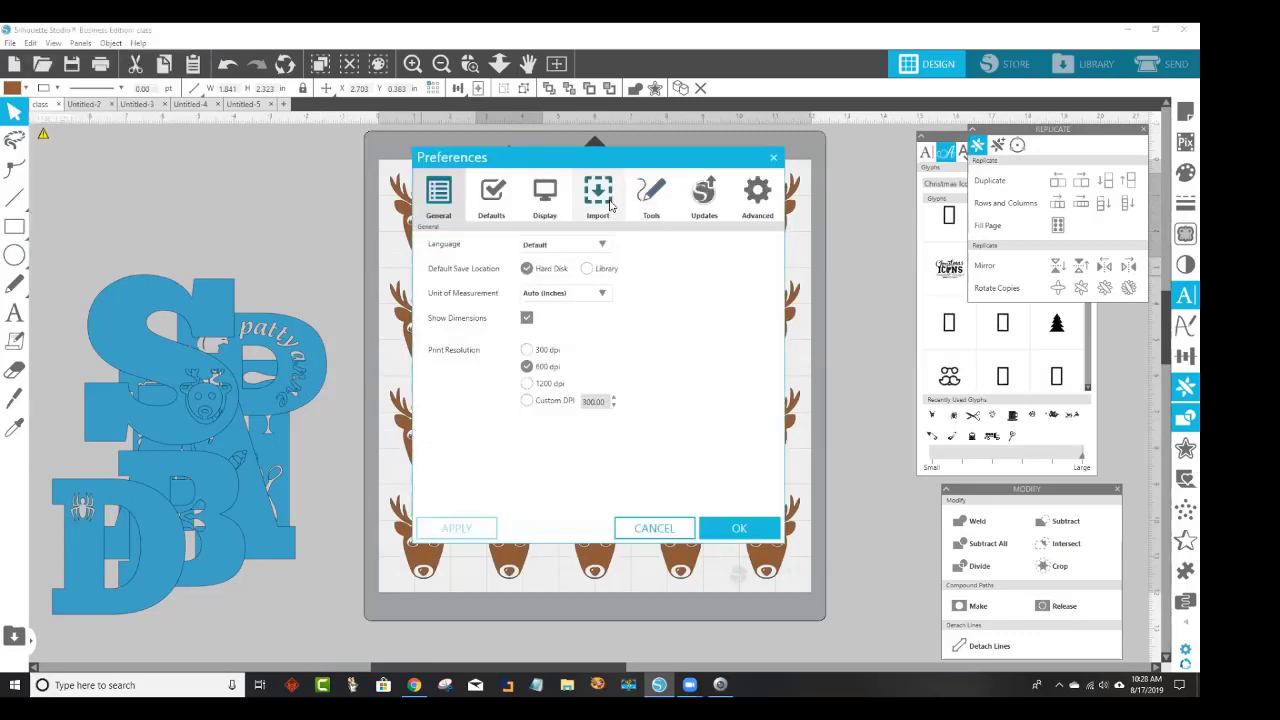
{"action": "left_click", "coordinate": [651, 199]}
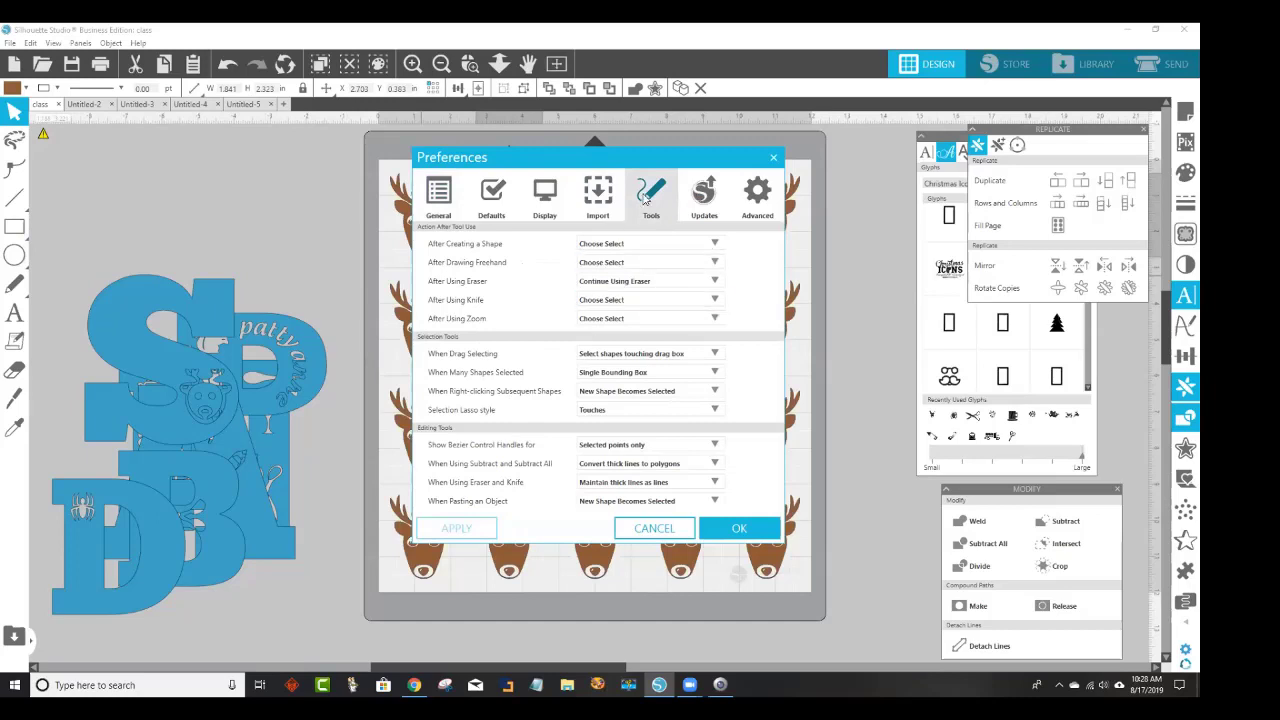
{"action": "left_click", "coordinate": [776, 160]}
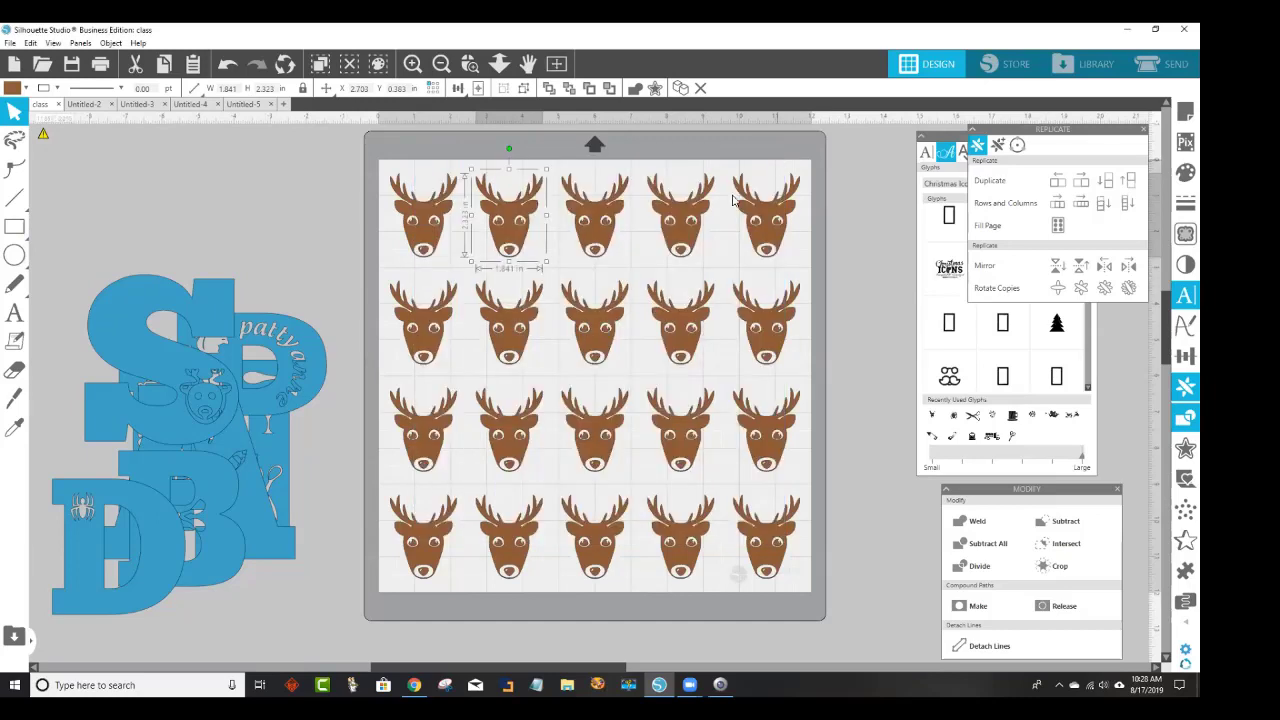
Move the first three reindeer of the top row closer together, toward the page's upper left corner.
{"action": "left_click", "coordinate": [432, 240]}
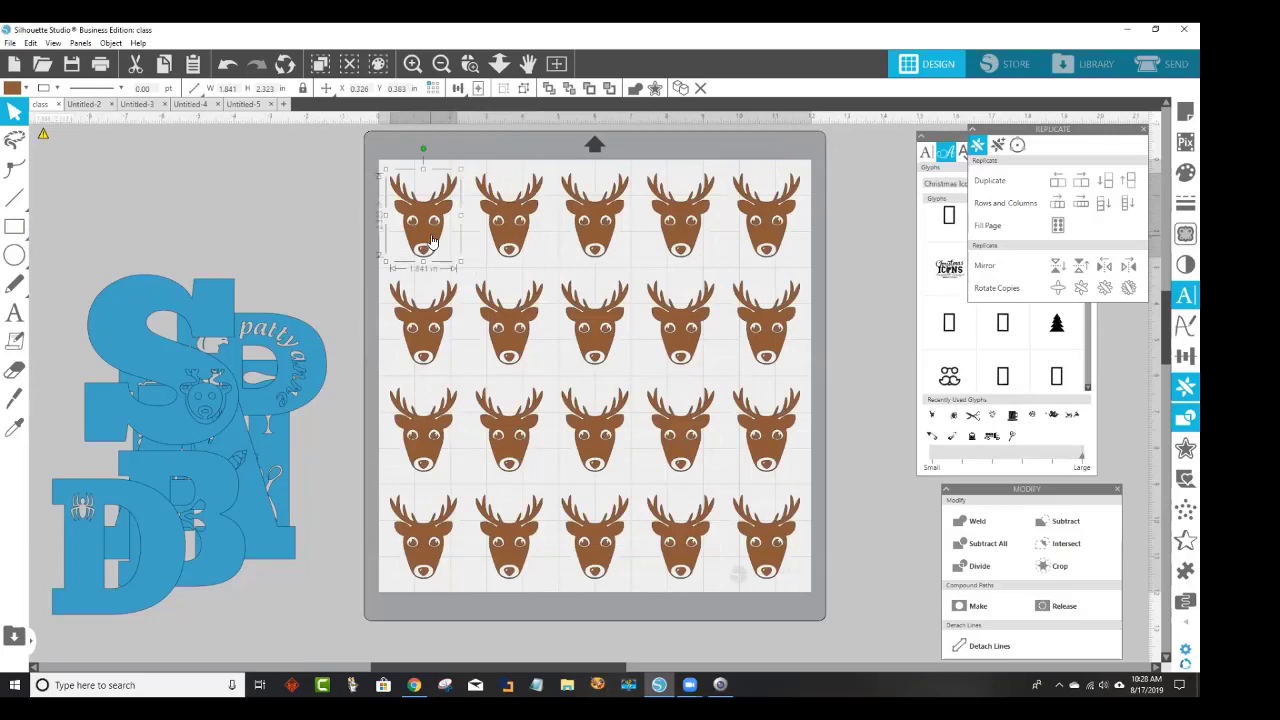
{"action": "left_click_drag", "start_coordinate": [432, 240], "coordinate": [430, 231]}
{"action": "left_click_drag", "start_coordinate": [505, 245], "coordinate": [490, 233]}
{"action": "left_click", "coordinate": [592, 214]}
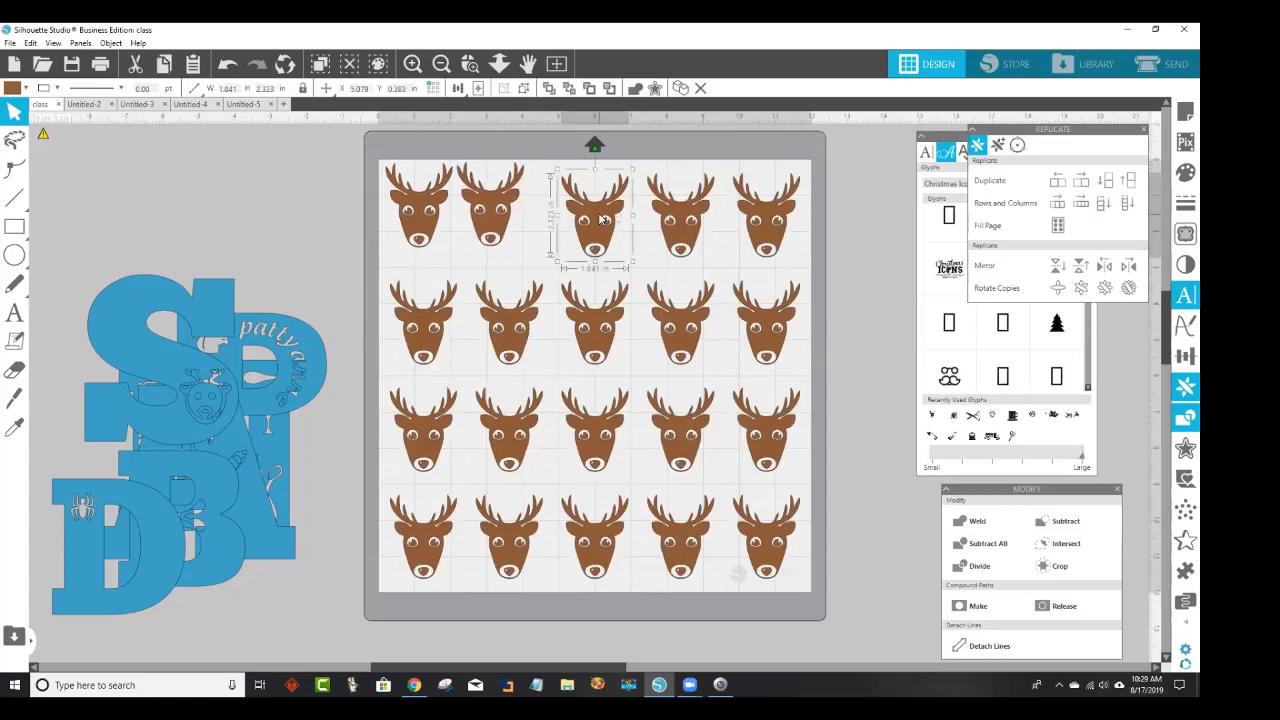
{"action": "left_click_drag", "start_coordinate": [590, 214], "coordinate": [562, 208]}
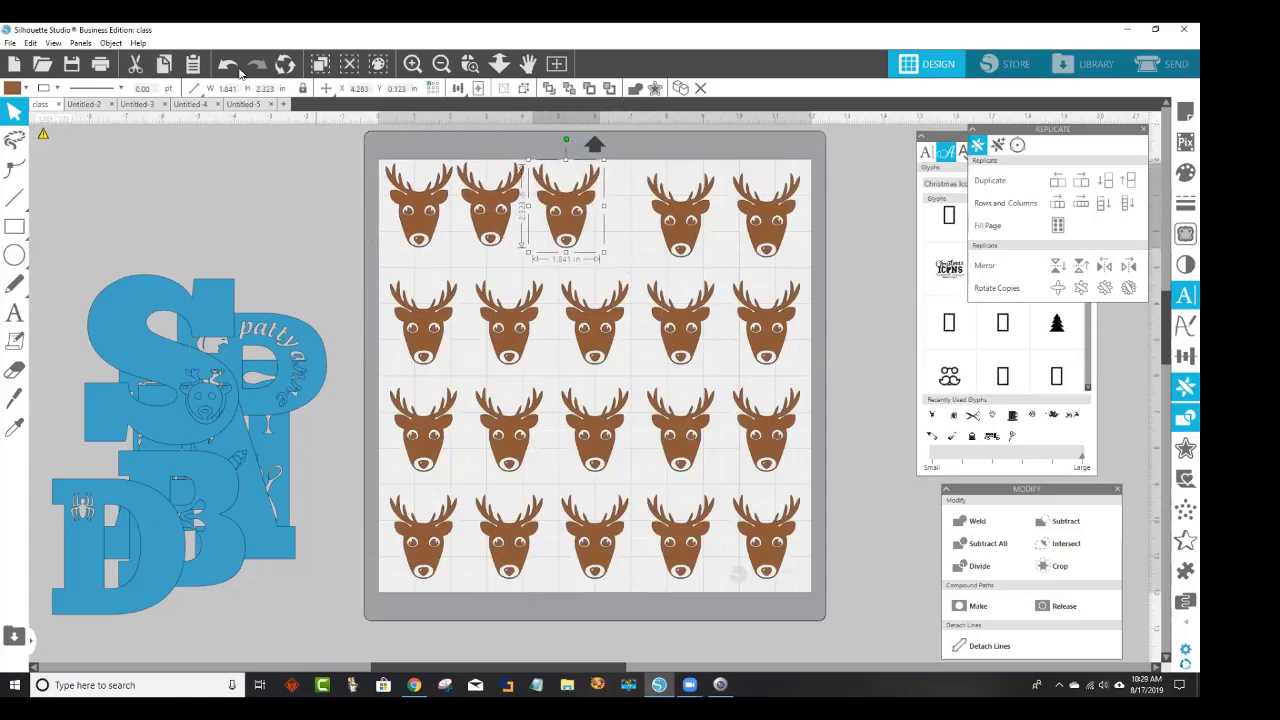
Check the Defaults preferences, including the default fill style, without changing anything.
{"action": "left_click", "coordinate": [31, 43]}
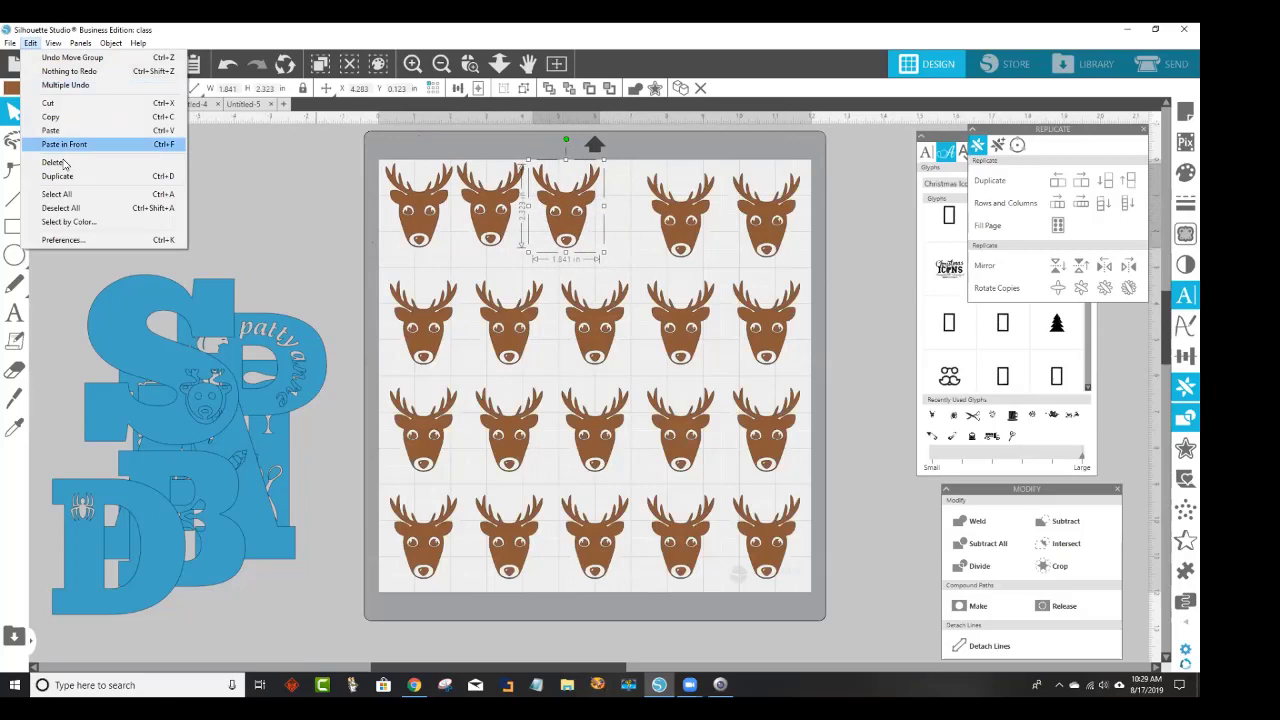
{"action": "left_click", "coordinate": [90, 241]}
{"action": "left_click", "coordinate": [491, 200]}
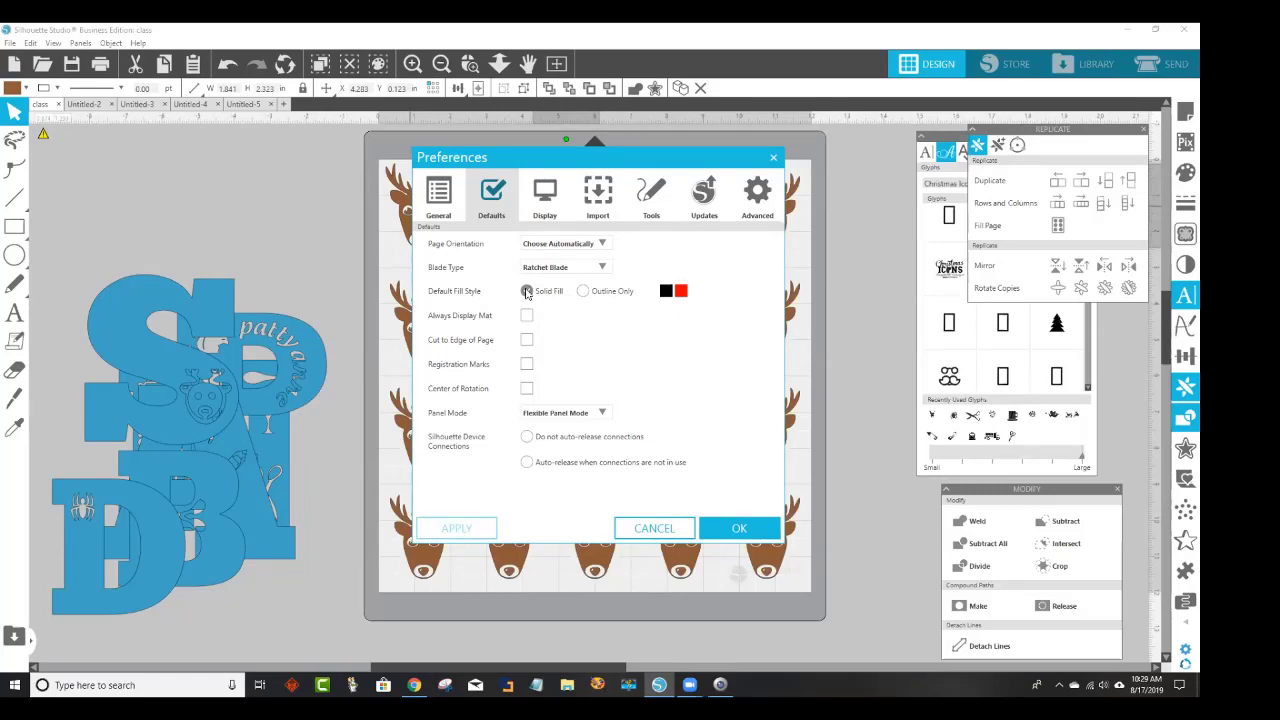
{"action": "left_click", "coordinate": [775, 159]}
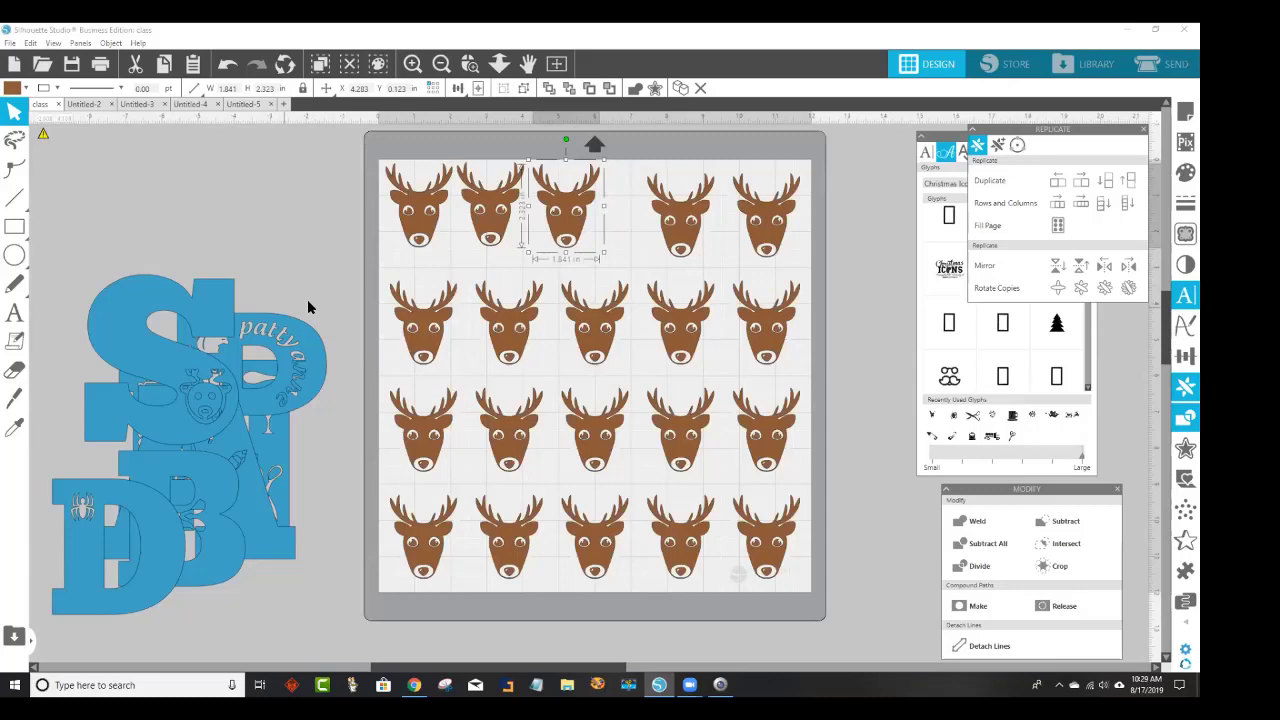
Shift the third reindeer in the top row about 0.5 in to the right.
{"action": "left_click_drag", "start_coordinate": [561, 234], "coordinate": [581, 232]}
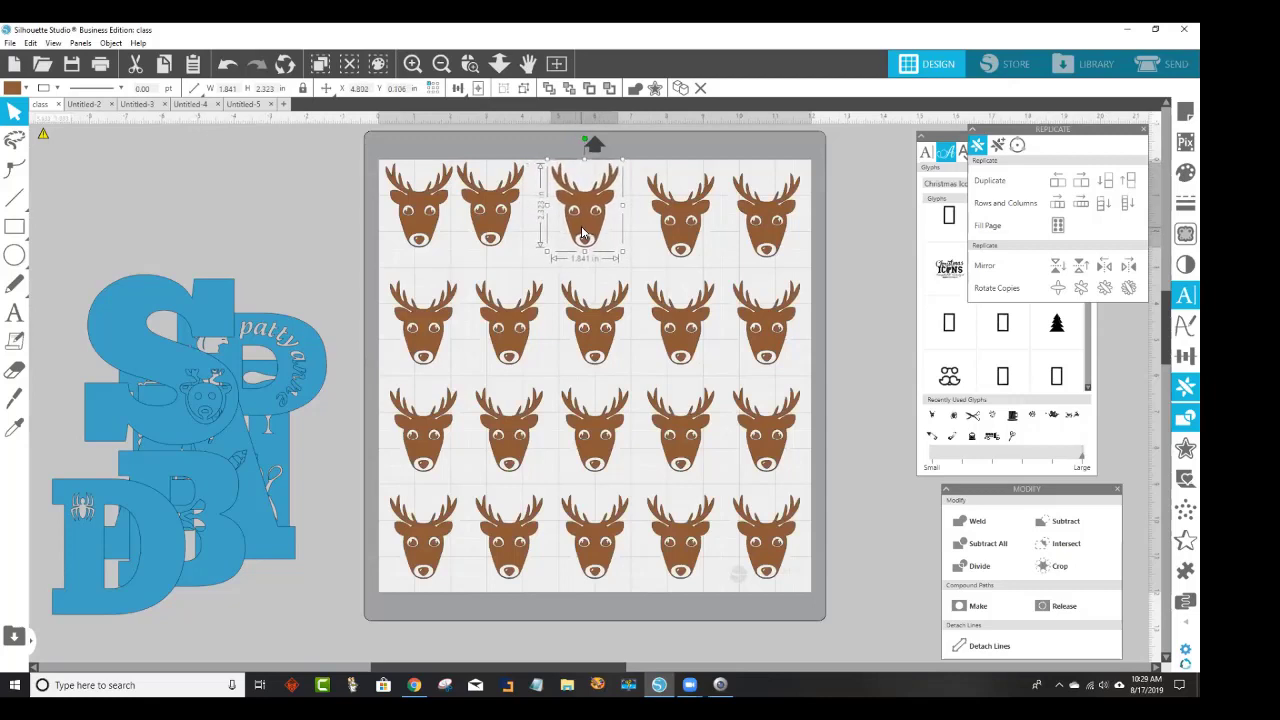
{"action": "left_click", "coordinate": [502, 208]}
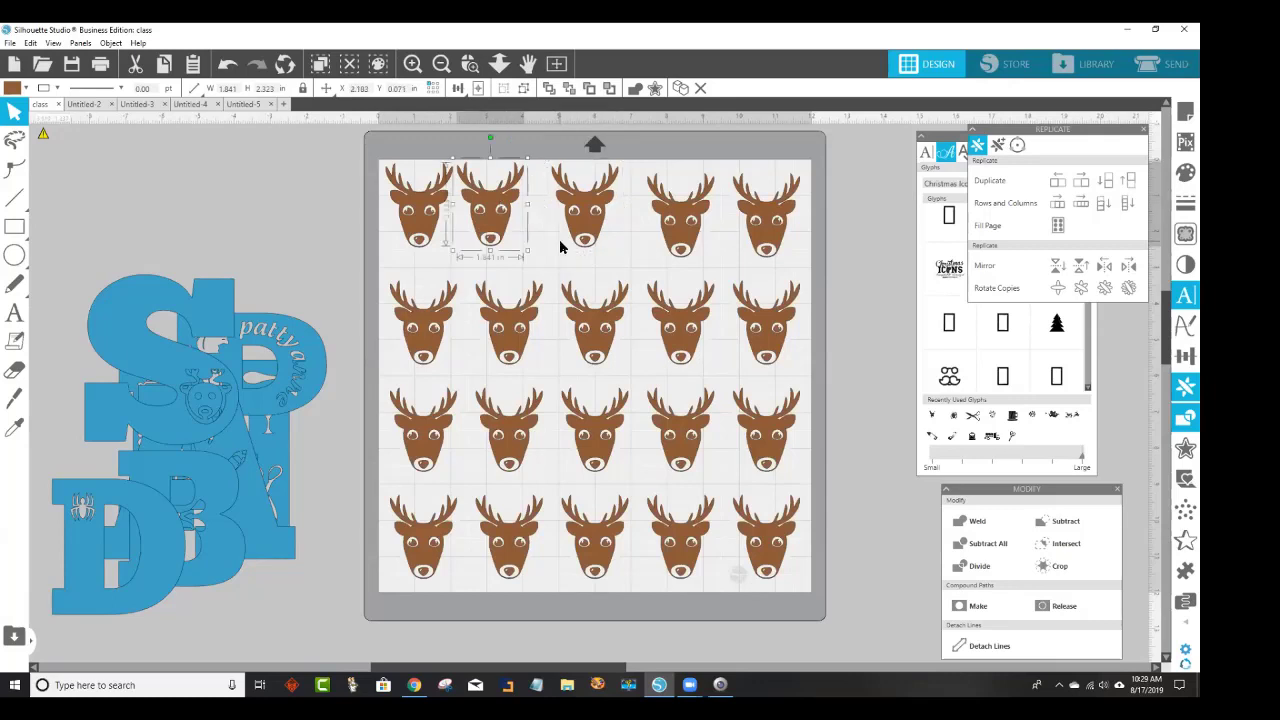
Undo the reindeer moves, the page-filling copies and the resizing, back to the single original reindeer.
{"action": "key", "text": "ctrl+z"}
{"action": "key", "text": "ctrl+z"}
{"action": "key", "text": "ctrl+z"}
{"action": "key", "text": "ctrl+z"}
{"action": "key", "text": "ctrl+z"}
{"action": "key", "text": "ctrl+z"}
{"action": "key", "text": "ctrl+z"}
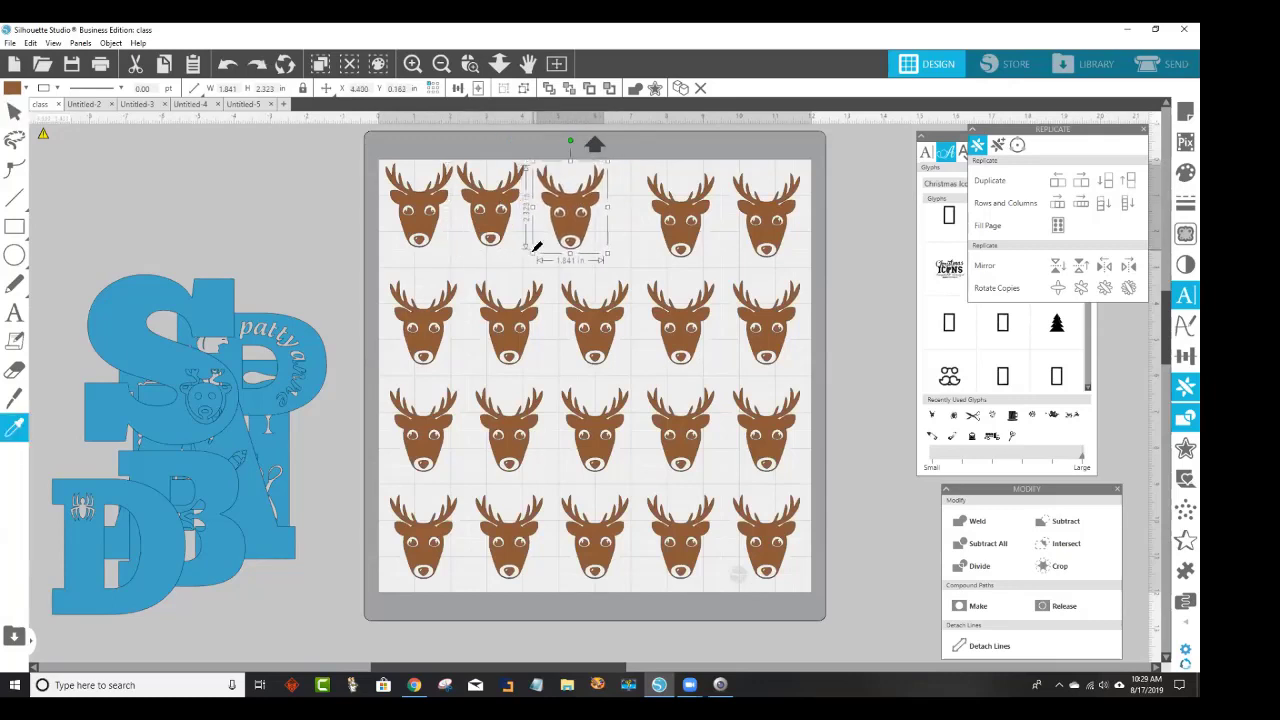
{"action": "key", "text": "ctrl+z"}
{"action": "key", "text": "ctrl+z"}
{"action": "key", "text": "ctrl+z"}
{"action": "key", "text": "ctrl+z"}
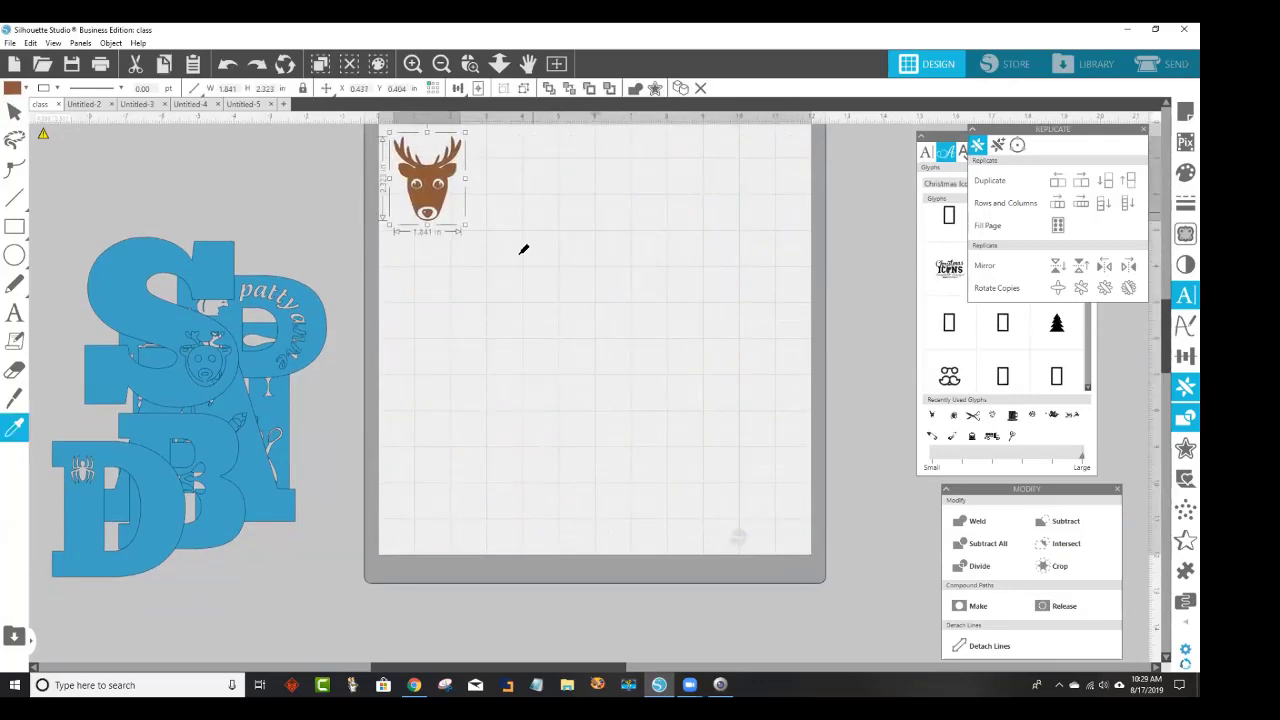
Enlarge the reindeer to about 6.8 in wide by 8.6 in high and reposition it on the page.
{"action": "left_click", "coordinate": [458, 297]}
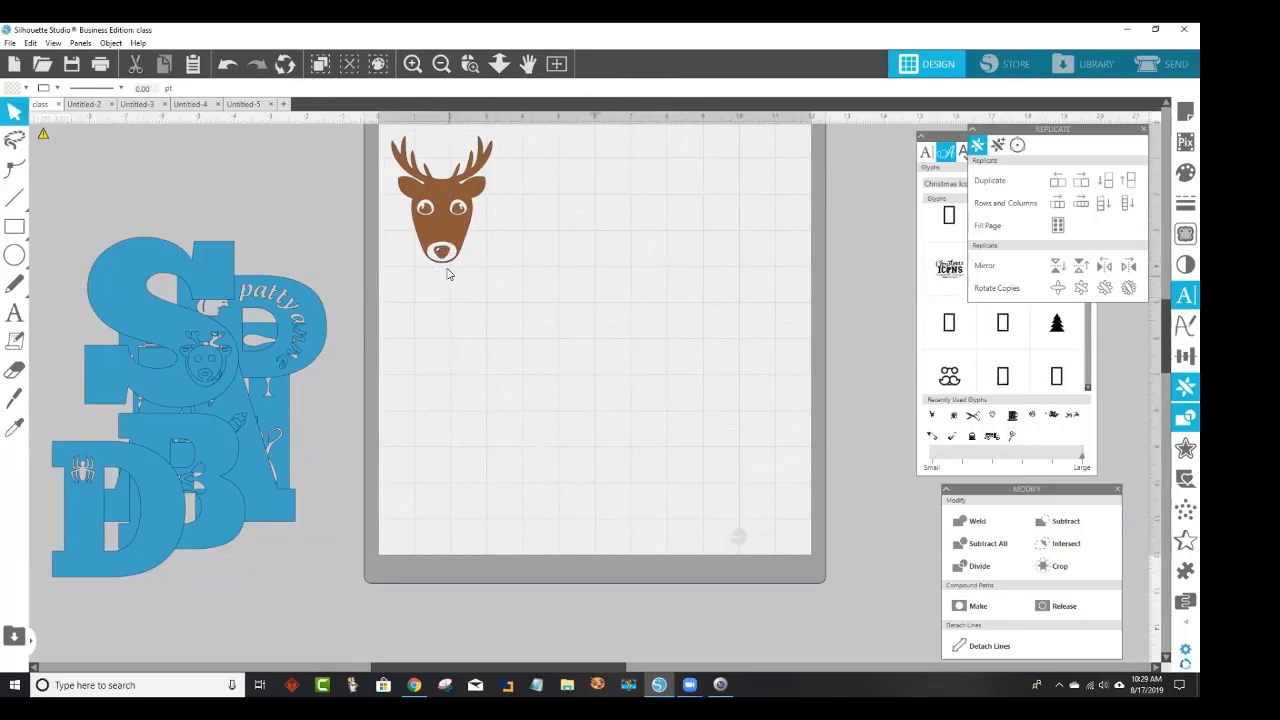
{"action": "left_click", "coordinate": [444, 256]}
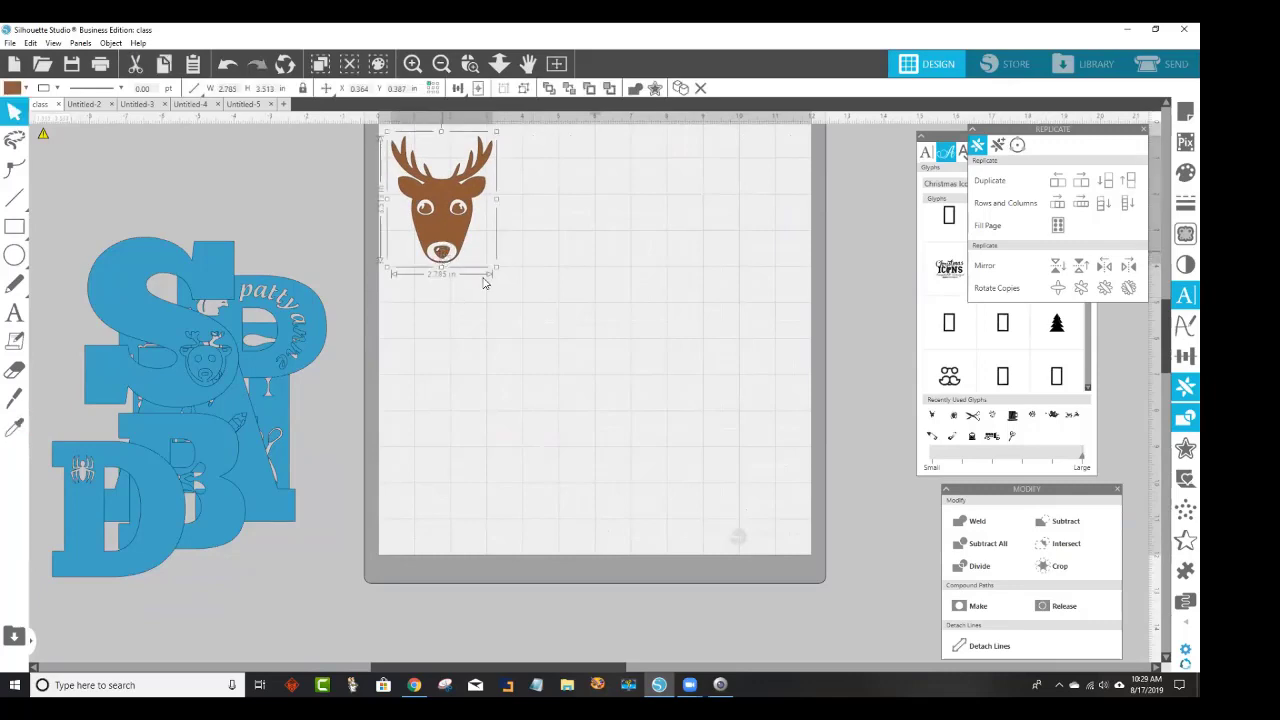
{"action": "left_click", "coordinate": [530, 305]}
{"action": "left_click", "coordinate": [437, 224]}
{"action": "left_click_drag", "start_coordinate": [455, 235], "coordinate": [663, 416]}
{"action": "left_click_drag", "start_coordinate": [549, 318], "coordinate": [563, 347]}
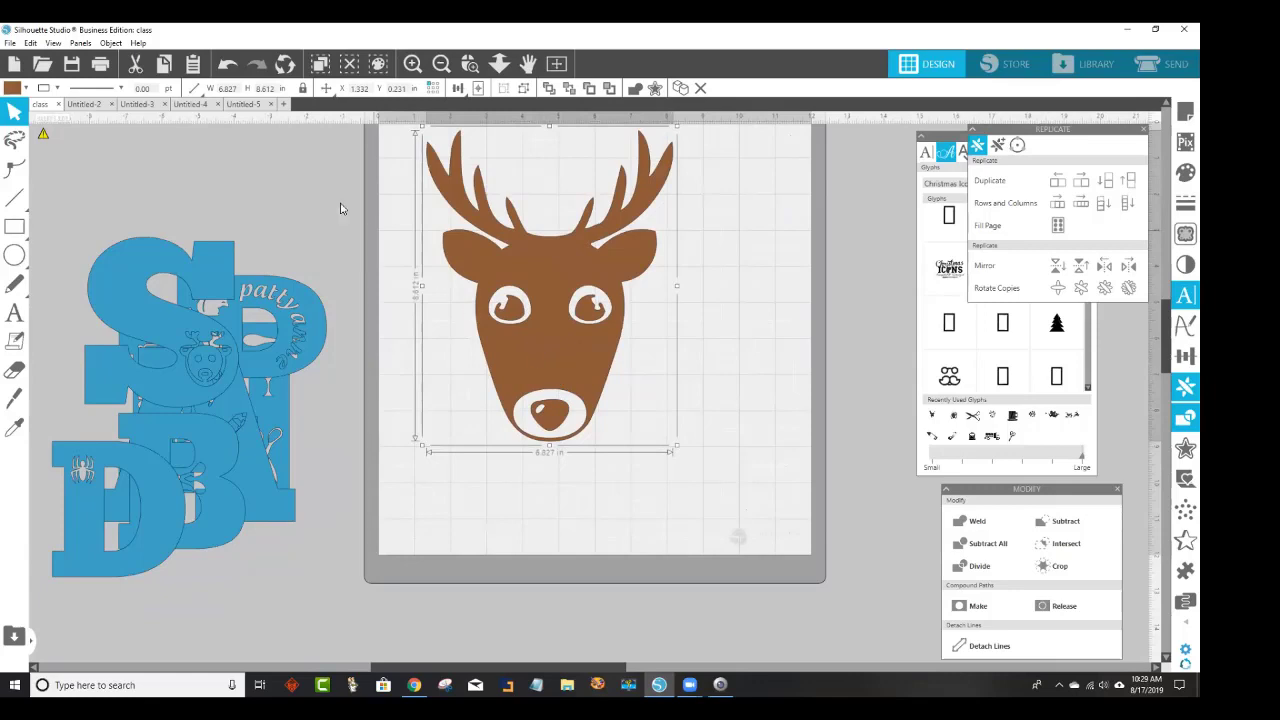
Release the compound path of the enlarged reindeer.
{"action": "left_click", "coordinate": [111, 43]}
{"action": "left_click", "coordinate": [133, 176]}
{"action": "left_click", "coordinate": [111, 43]}
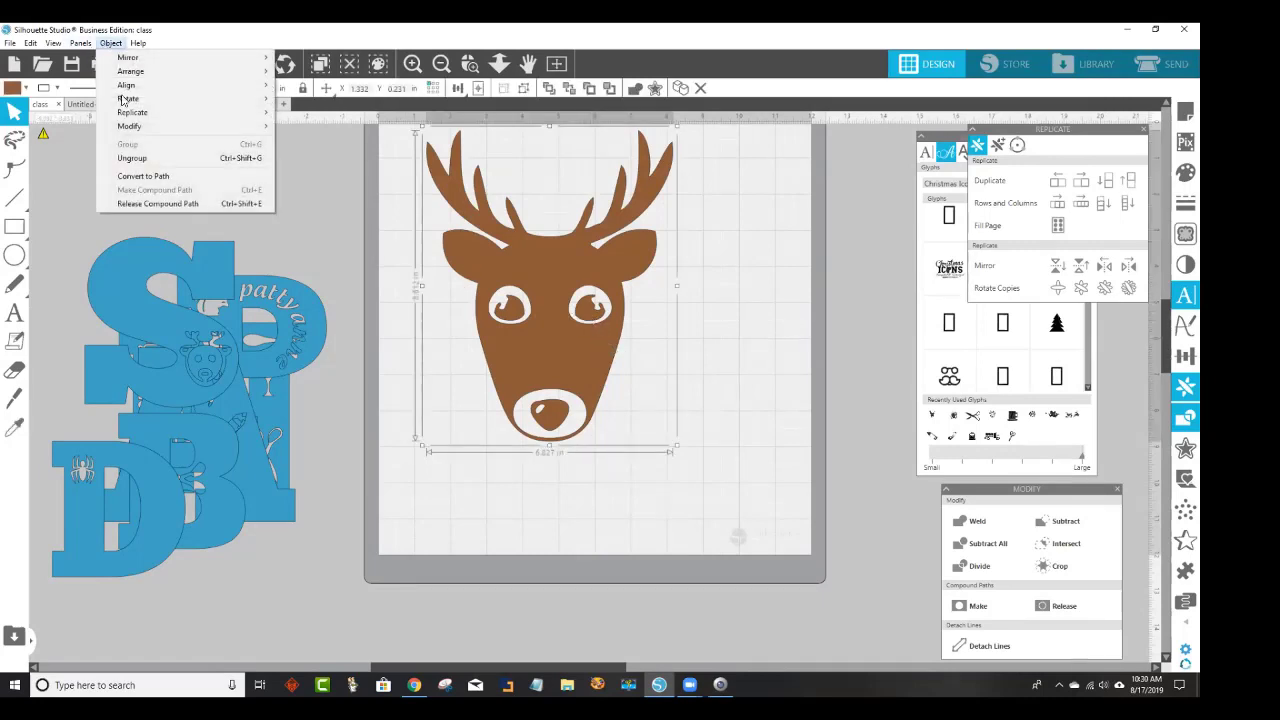
{"action": "left_click", "coordinate": [155, 203]}
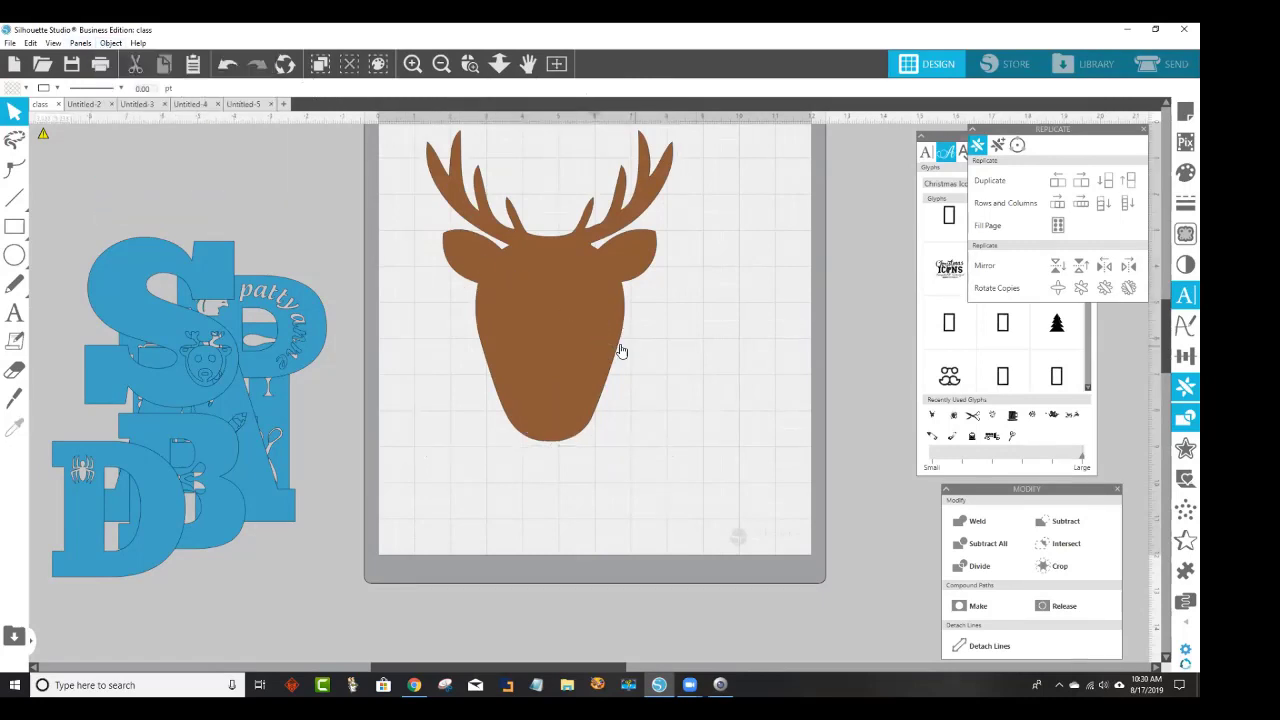
Make the reindeer's separate pieces into one compound path again.
{"action": "left_click", "coordinate": [610, 353]}
{"action": "left_click", "coordinate": [107, 44]}
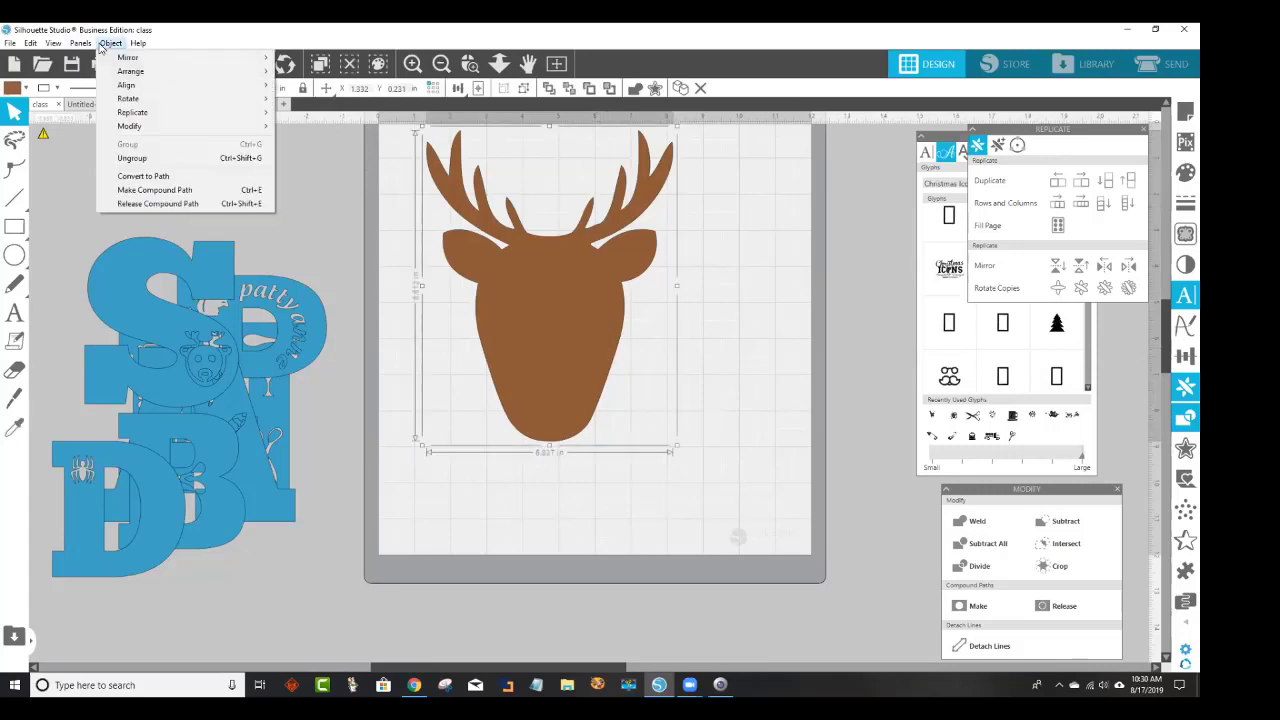
{"action": "left_click", "coordinate": [155, 190]}
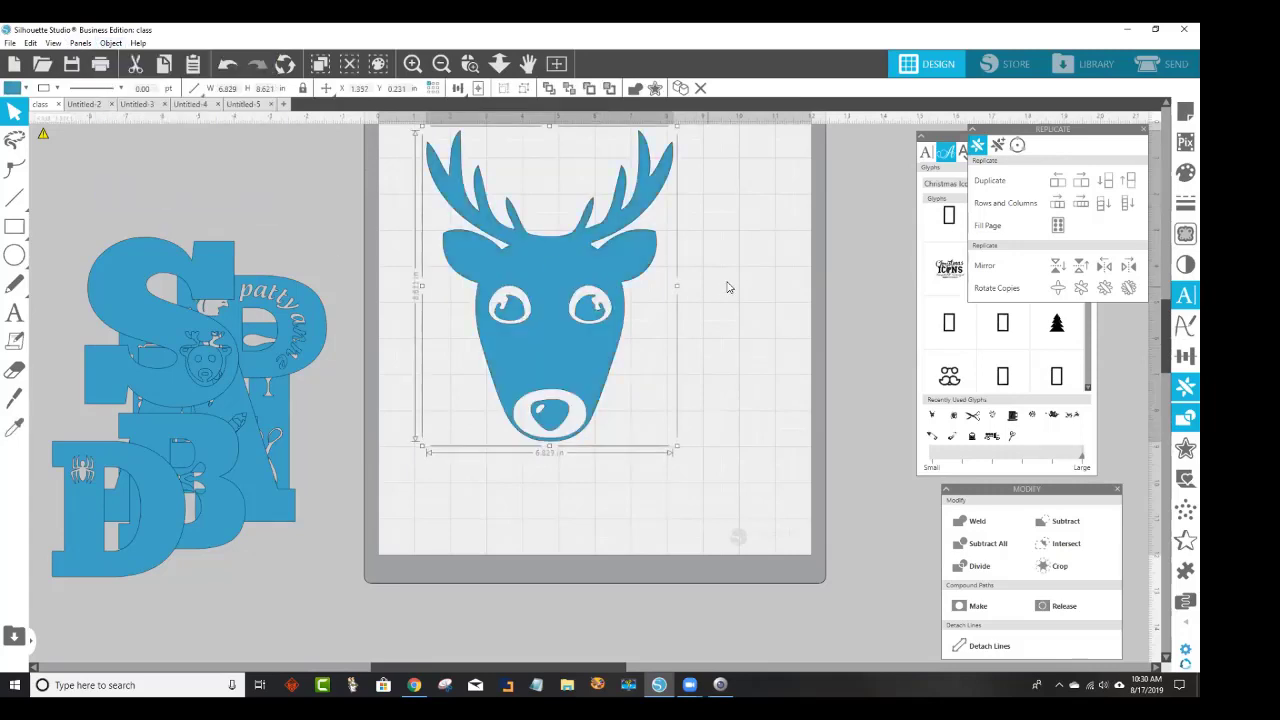
Inspect the edit points of the reindeer around the face and nose, and return to normal selection.
{"action": "double_click", "coordinate": [634, 283]}
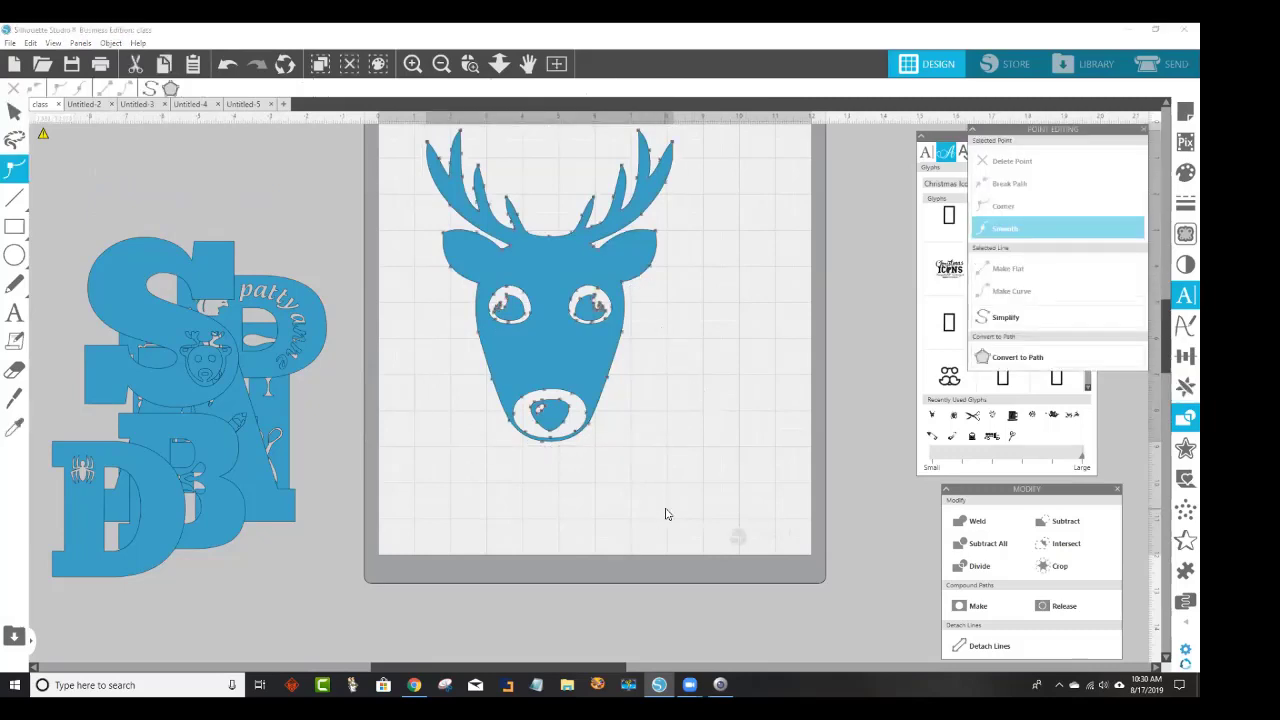
{"action": "left_click", "coordinate": [634, 522]}
{"action": "left_click", "coordinate": [552, 422]}
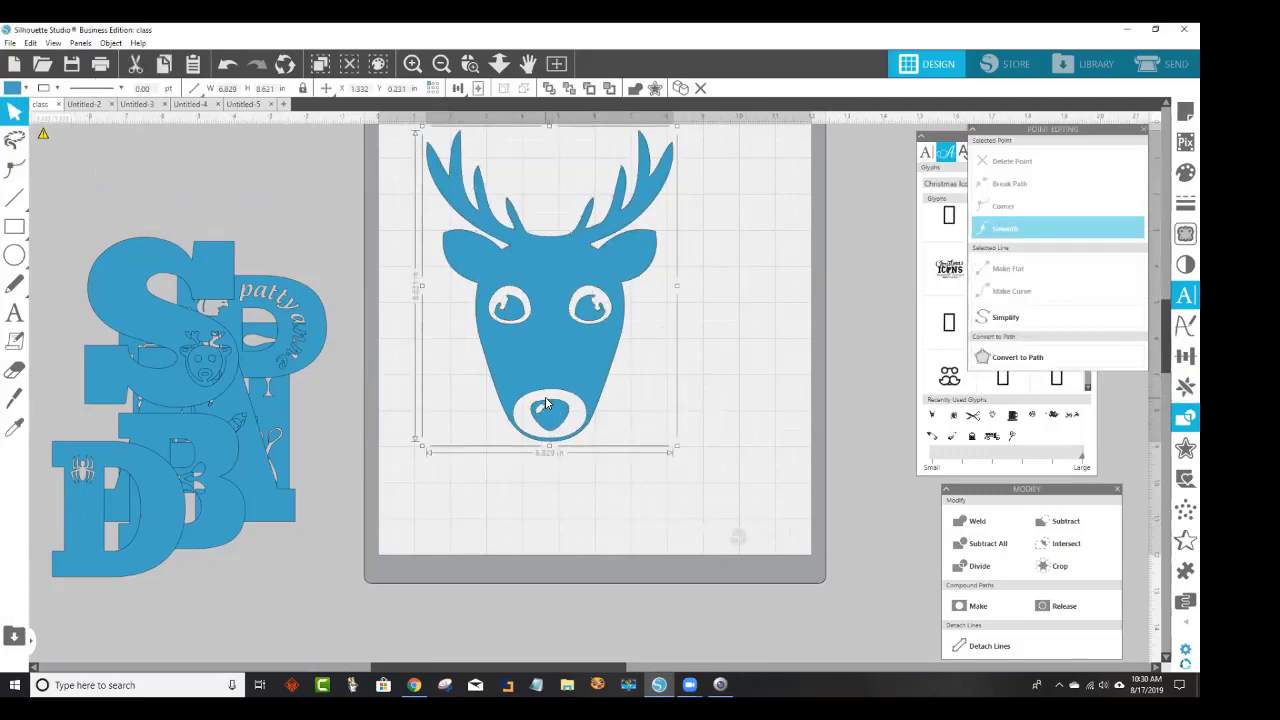
{"action": "left_click", "coordinate": [680, 447]}
{"action": "left_click", "coordinate": [567, 421]}
{"action": "double_click", "coordinate": [567, 421]}
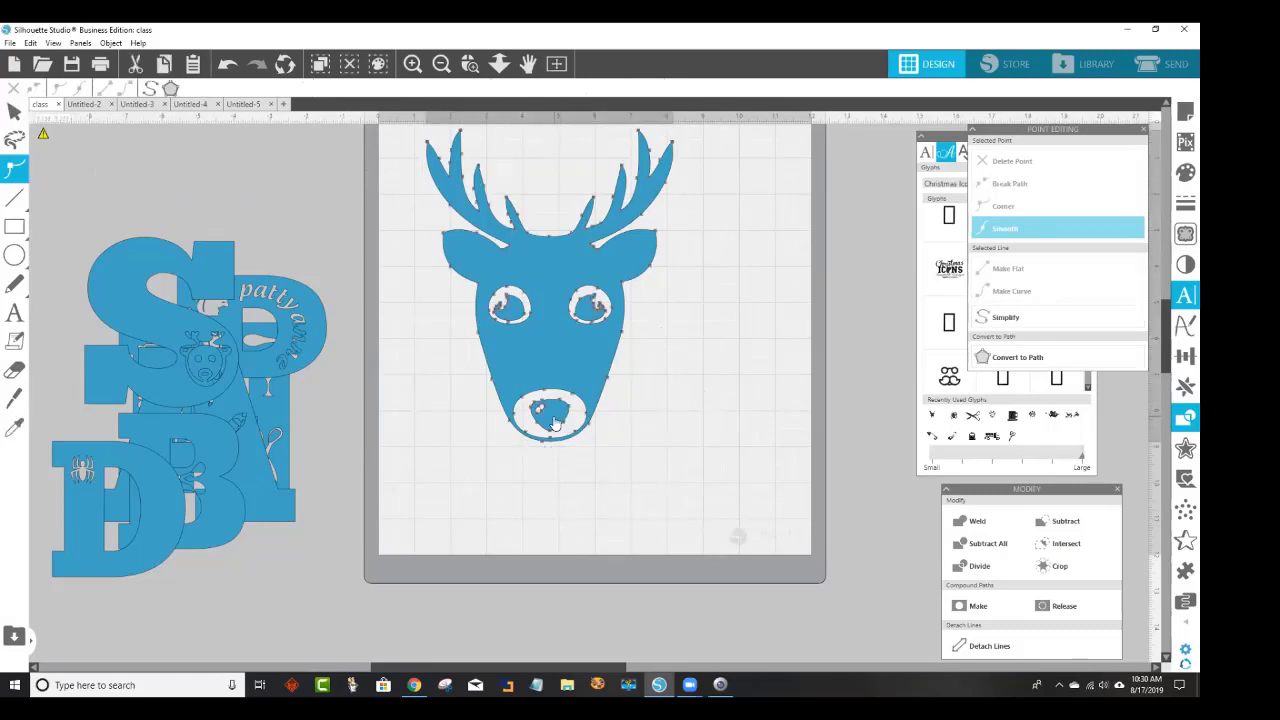
{"action": "double_click", "coordinate": [555, 423]}
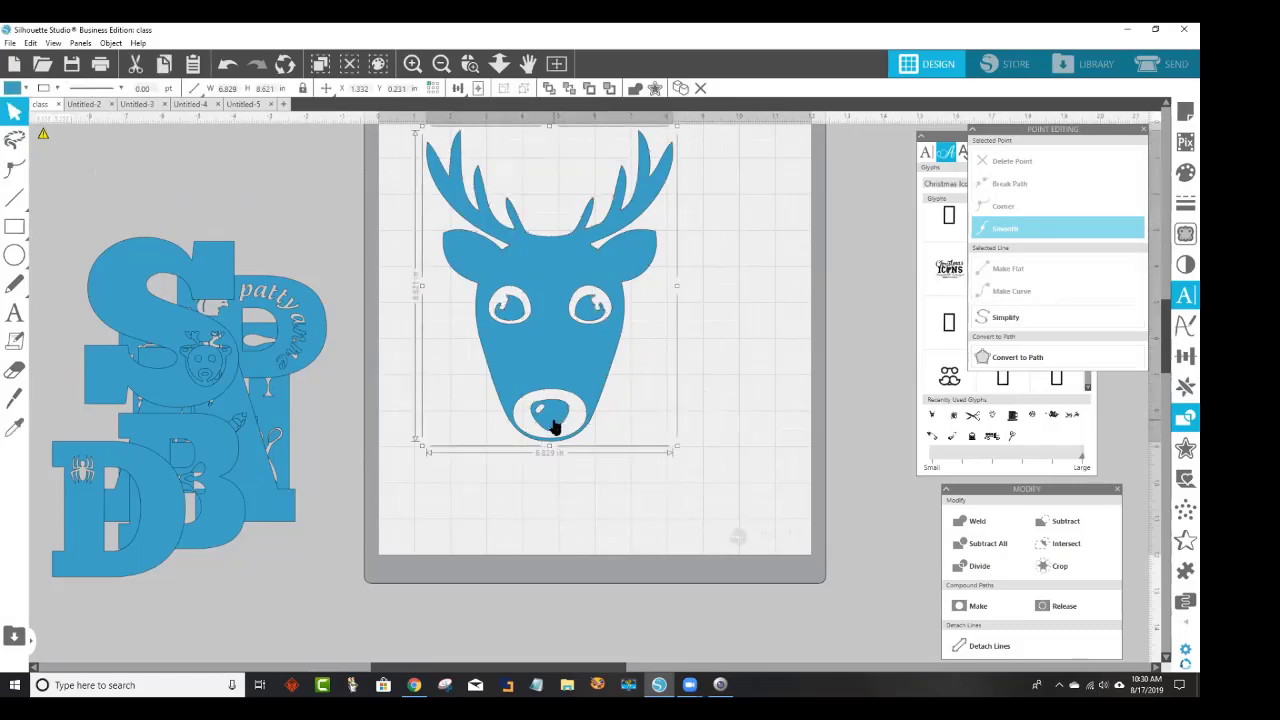
{"action": "right_click", "coordinate": [550, 388]}
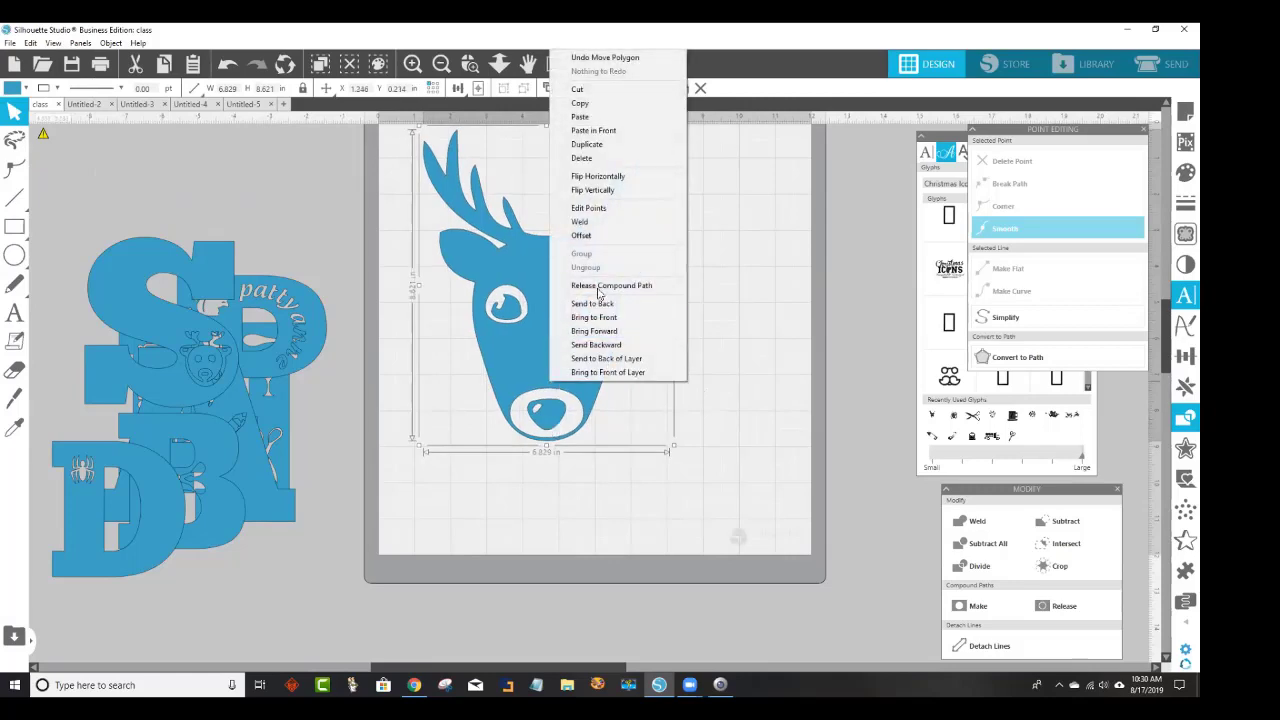
{"action": "left_click", "coordinate": [605, 318]}
{"action": "right_click", "coordinate": [586, 370]}
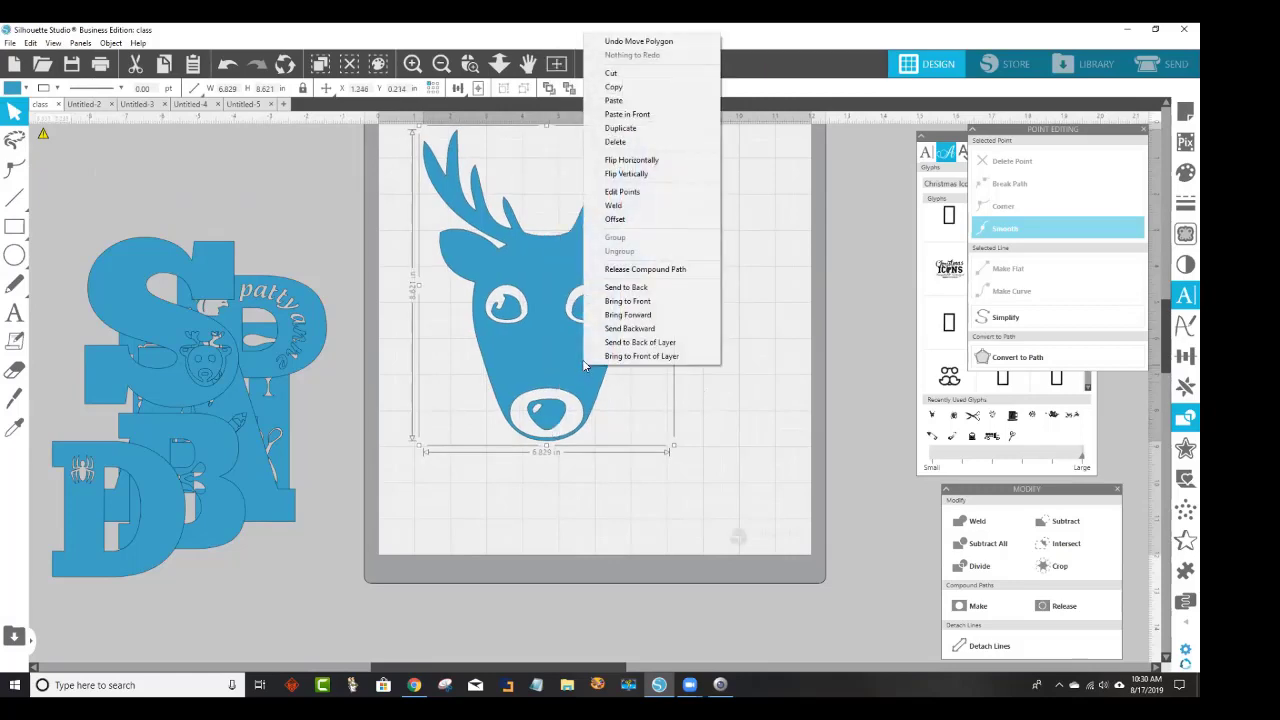
{"action": "left_click", "coordinate": [500, 322]}
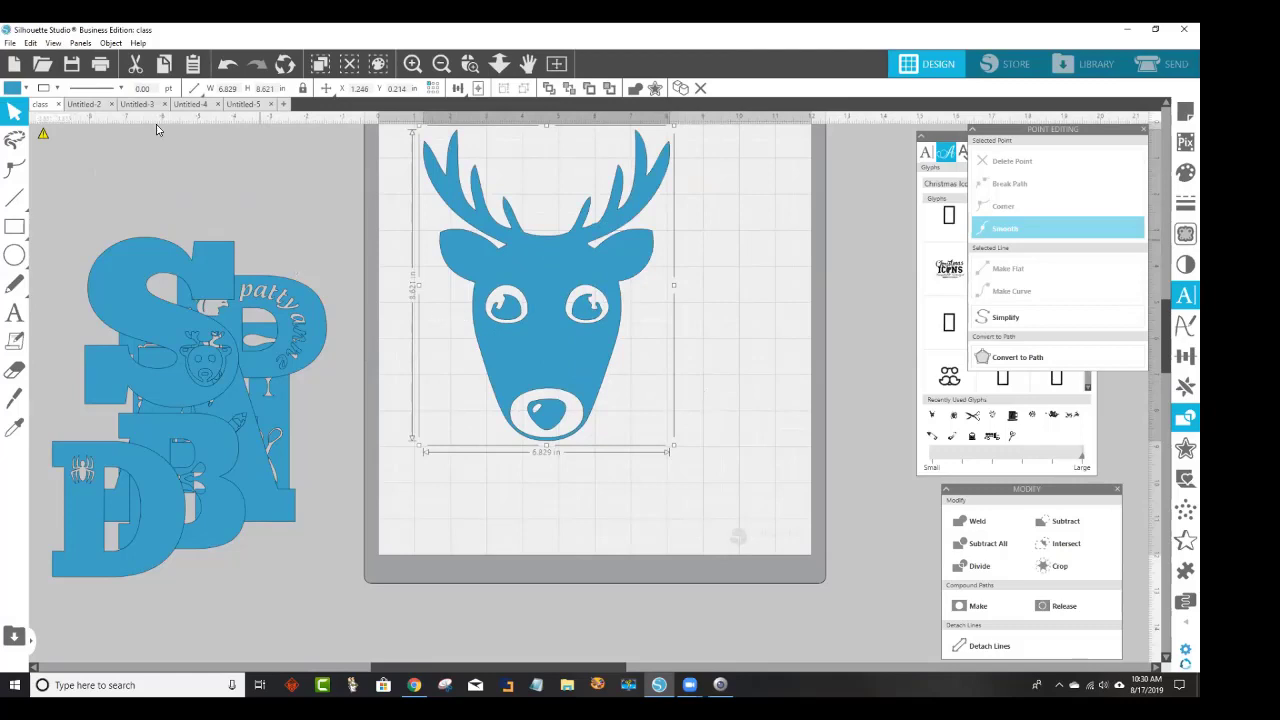
Convert the reindeer to a path, shift it slightly on the page, and inspect its edit points.
{"action": "left_click", "coordinate": [111, 43]}
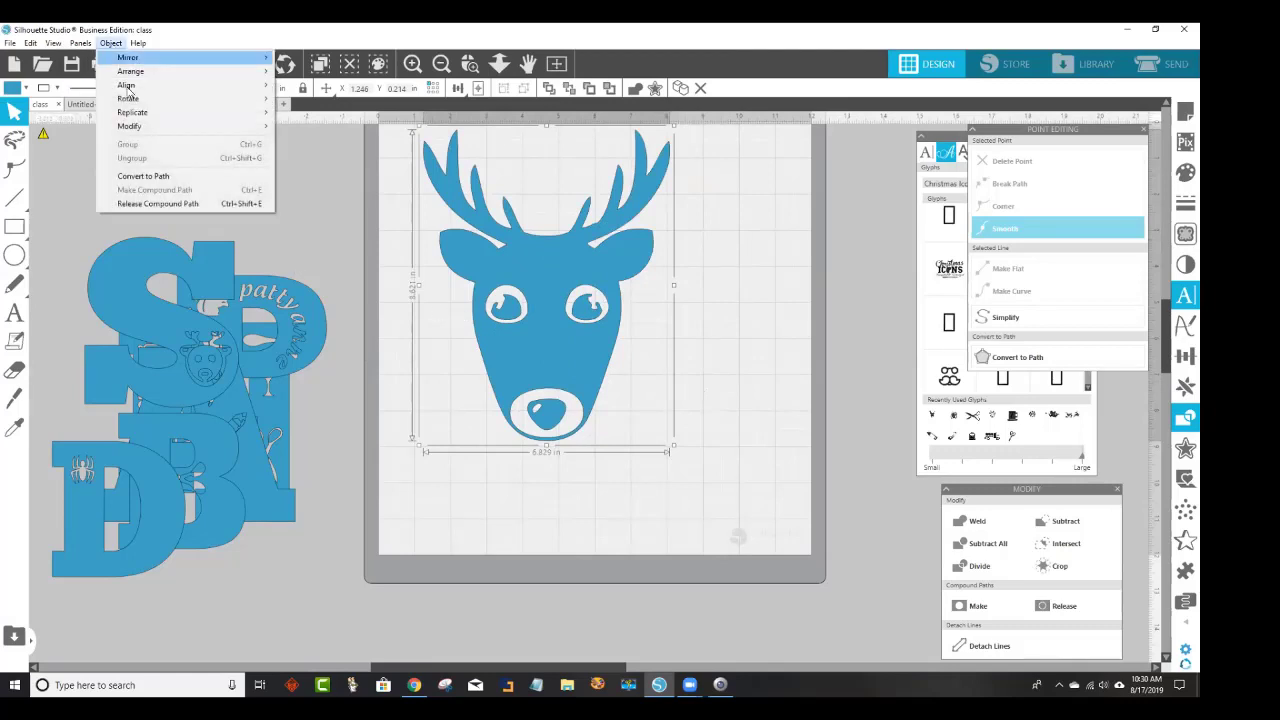
{"action": "left_click", "coordinate": [146, 177]}
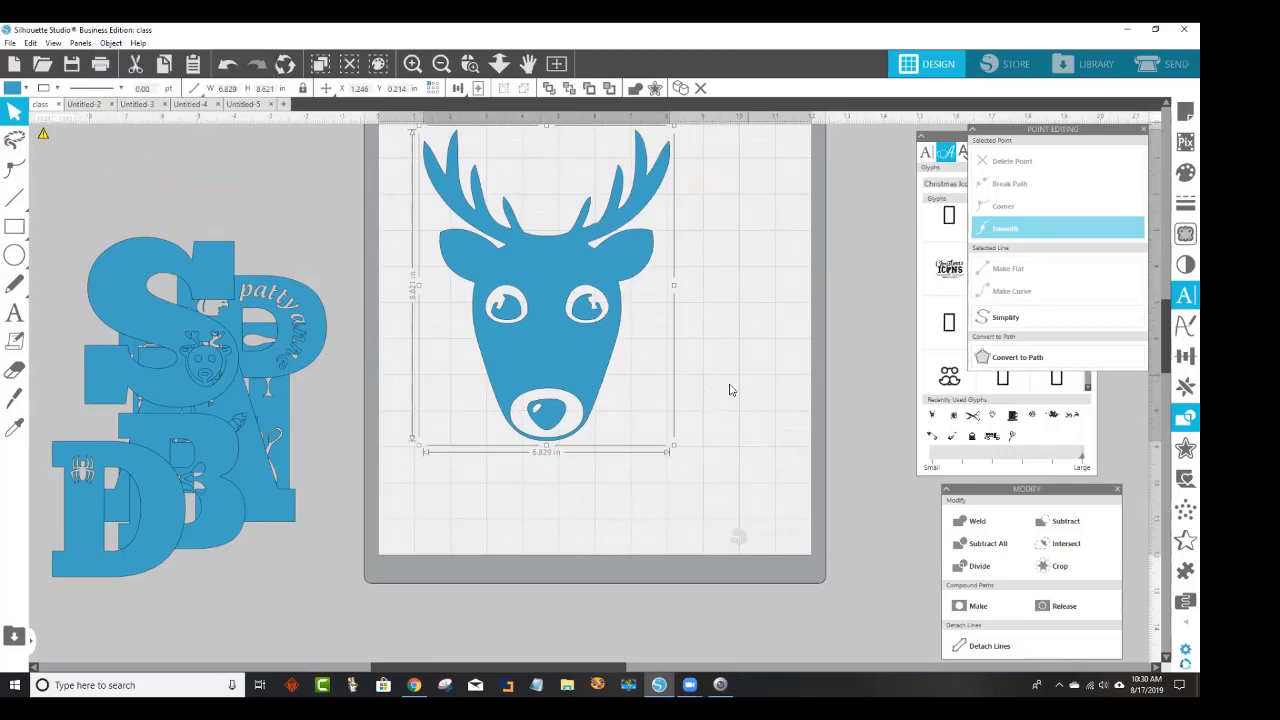
{"action": "left_click_drag", "start_coordinate": [540, 422], "coordinate": [532, 415]}
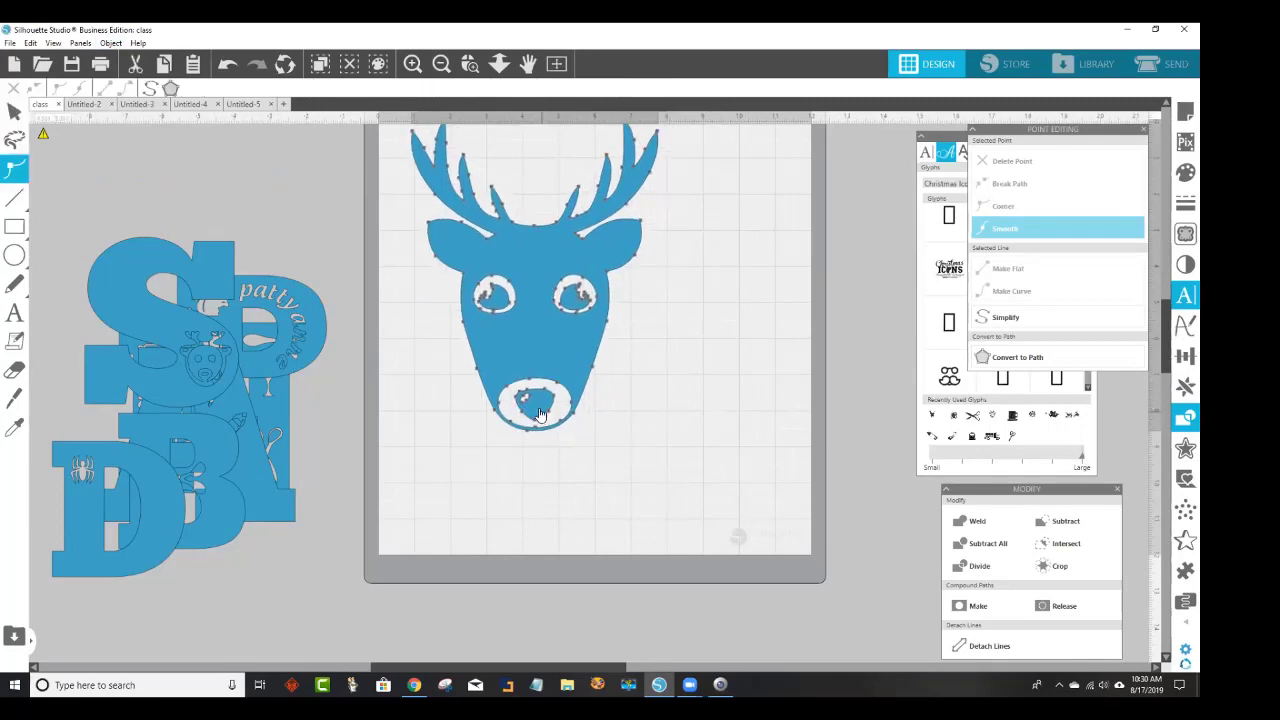
{"action": "double_click", "coordinate": [538, 420]}
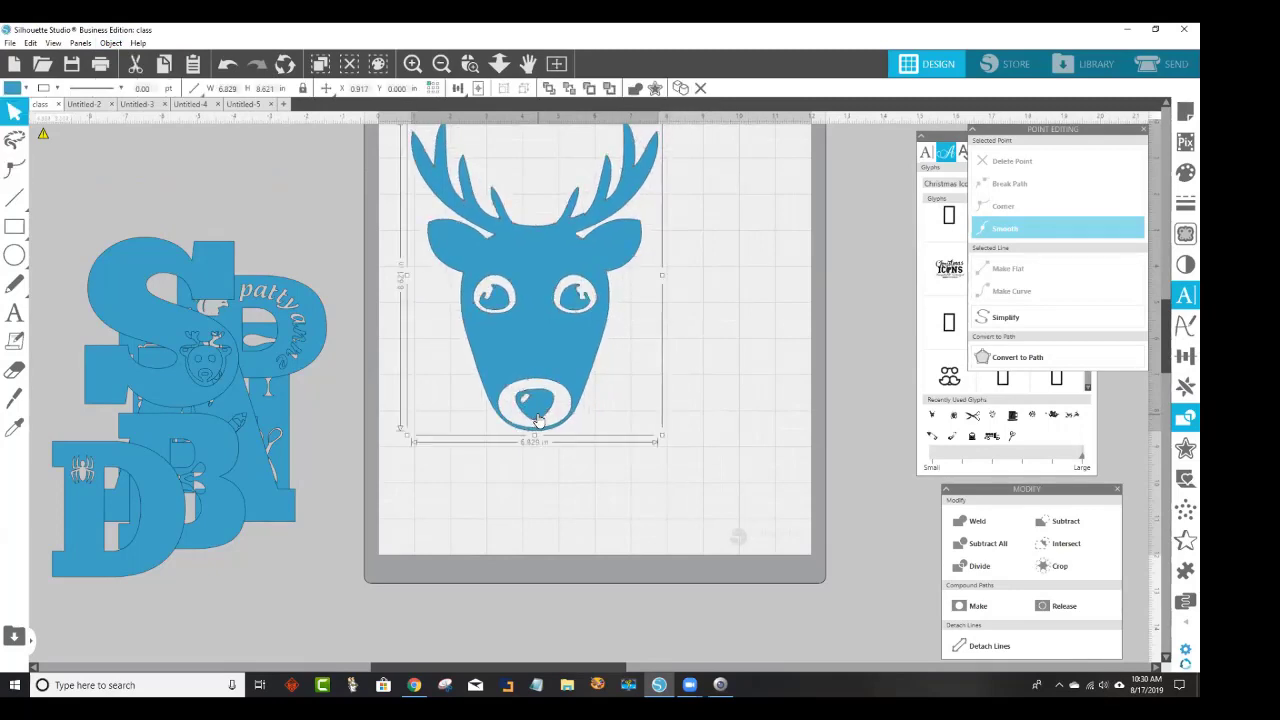
{"action": "double_click", "coordinate": [538, 420]}
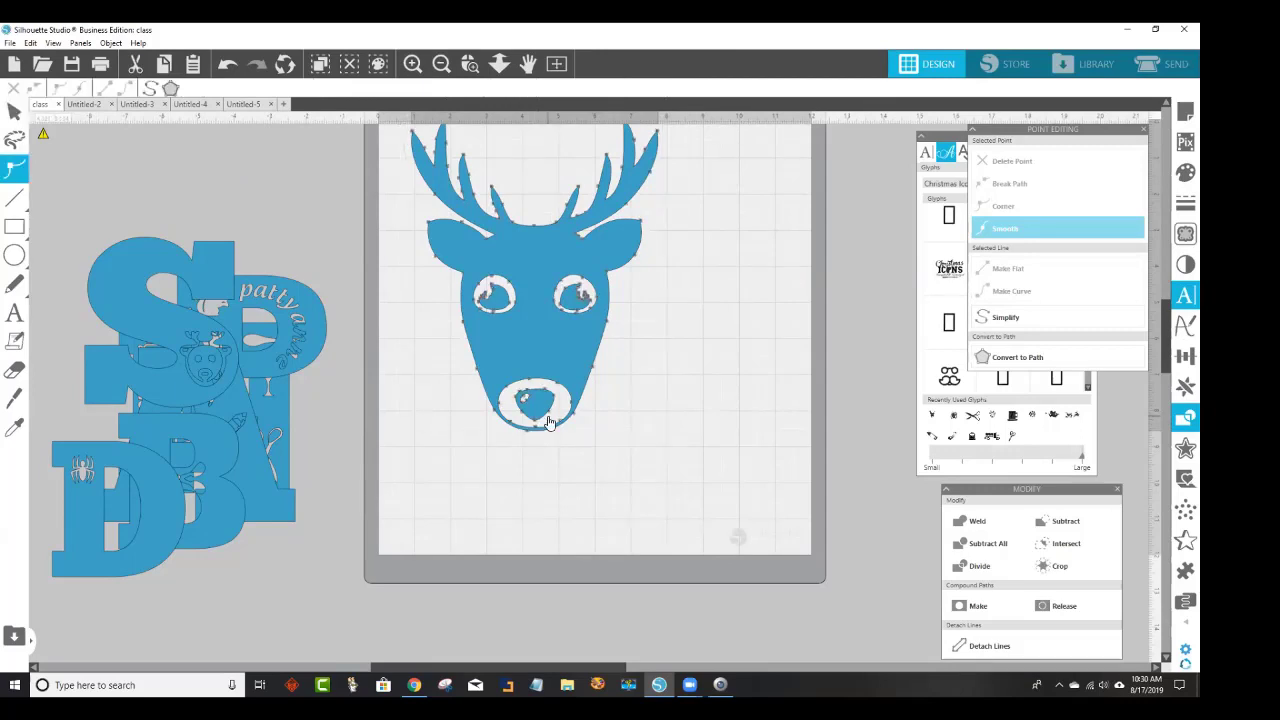
{"action": "left_click", "coordinate": [652, 405]}
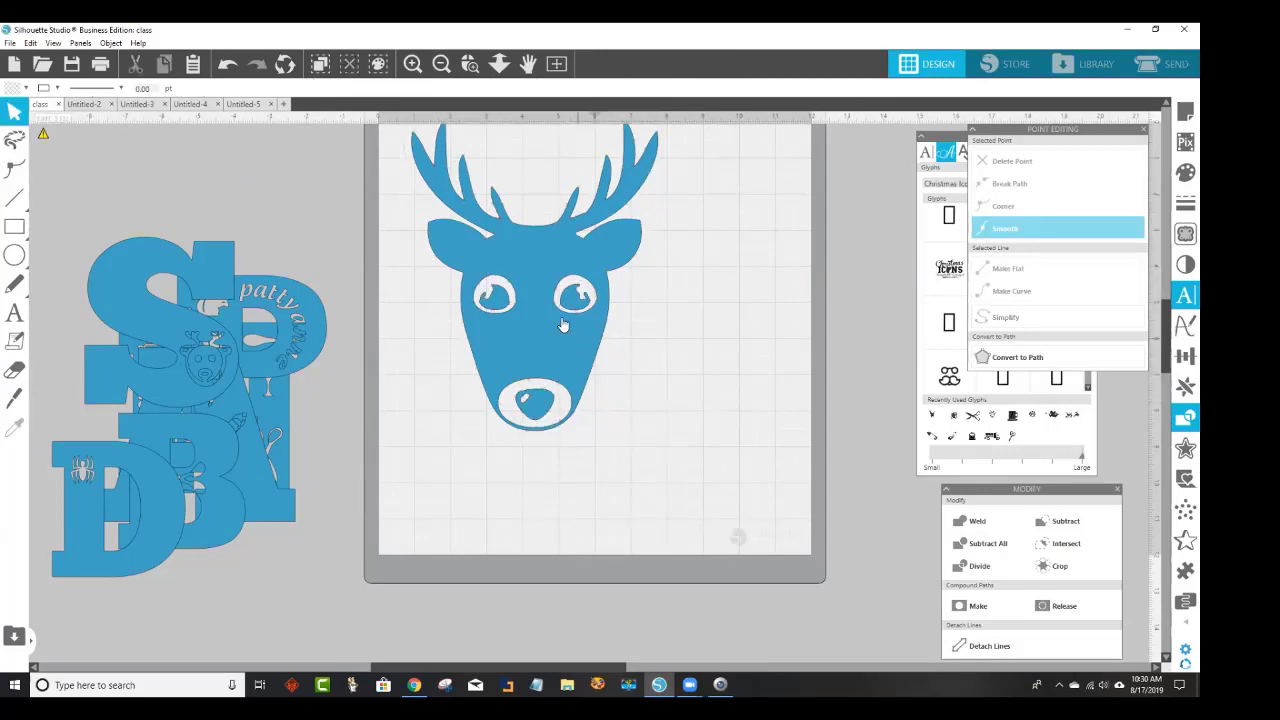
Move the reindeer down the page to about X 1.2 in, Y 0.8 in and release its compound path.
{"action": "left_click_drag", "start_coordinate": [540, 252], "coordinate": [550, 284]}
{"action": "left_click", "coordinate": [686, 366]}
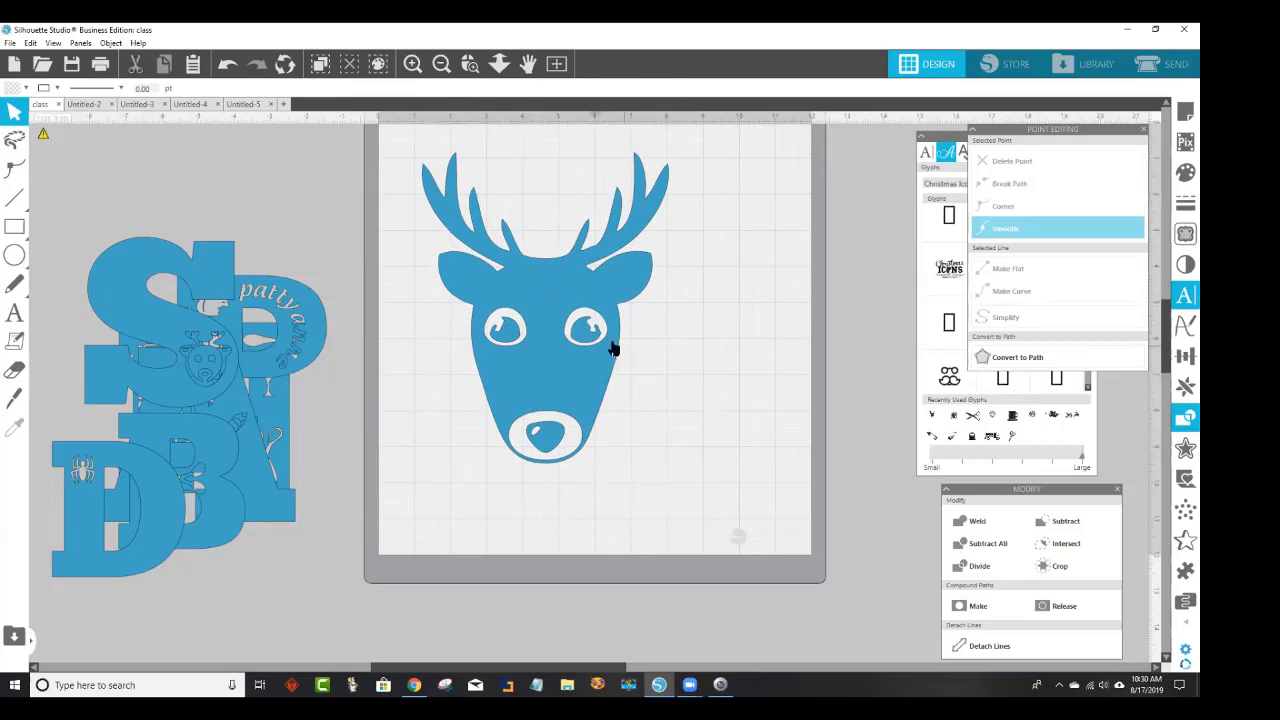
{"action": "left_click", "coordinate": [588, 347]}
{"action": "right_click", "coordinate": [588, 346]}
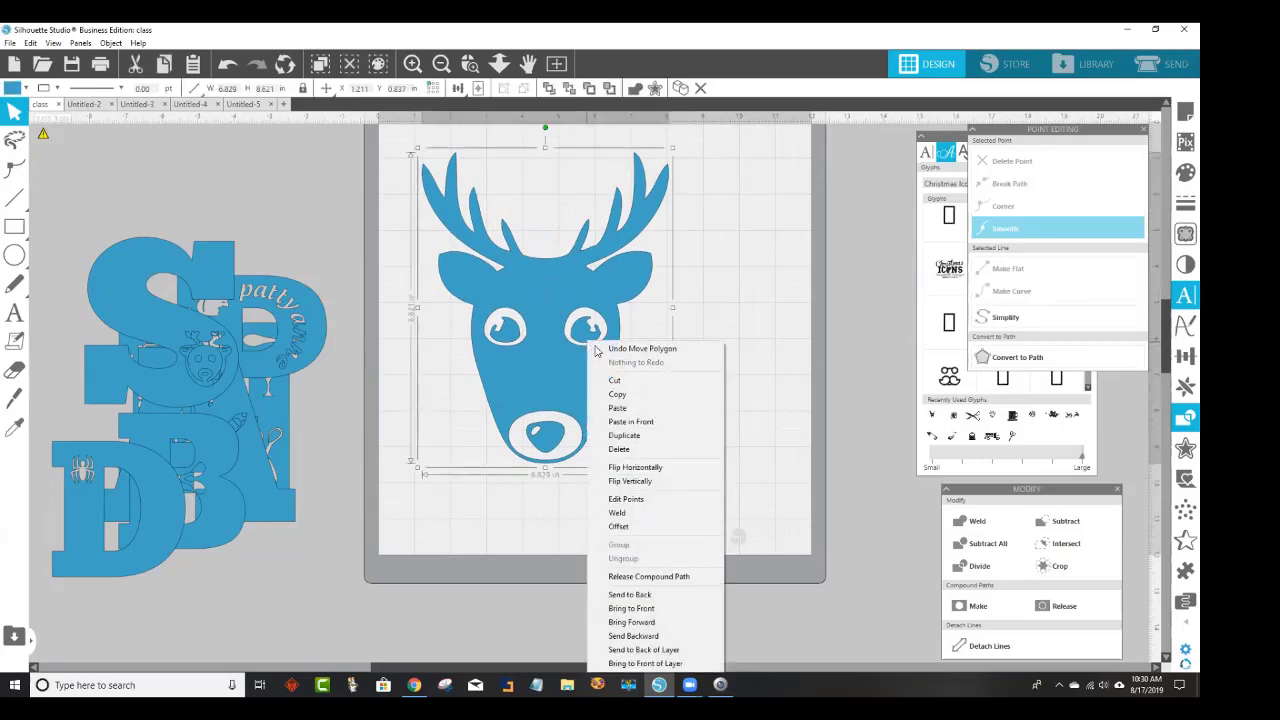
{"action": "left_click", "coordinate": [645, 577]}
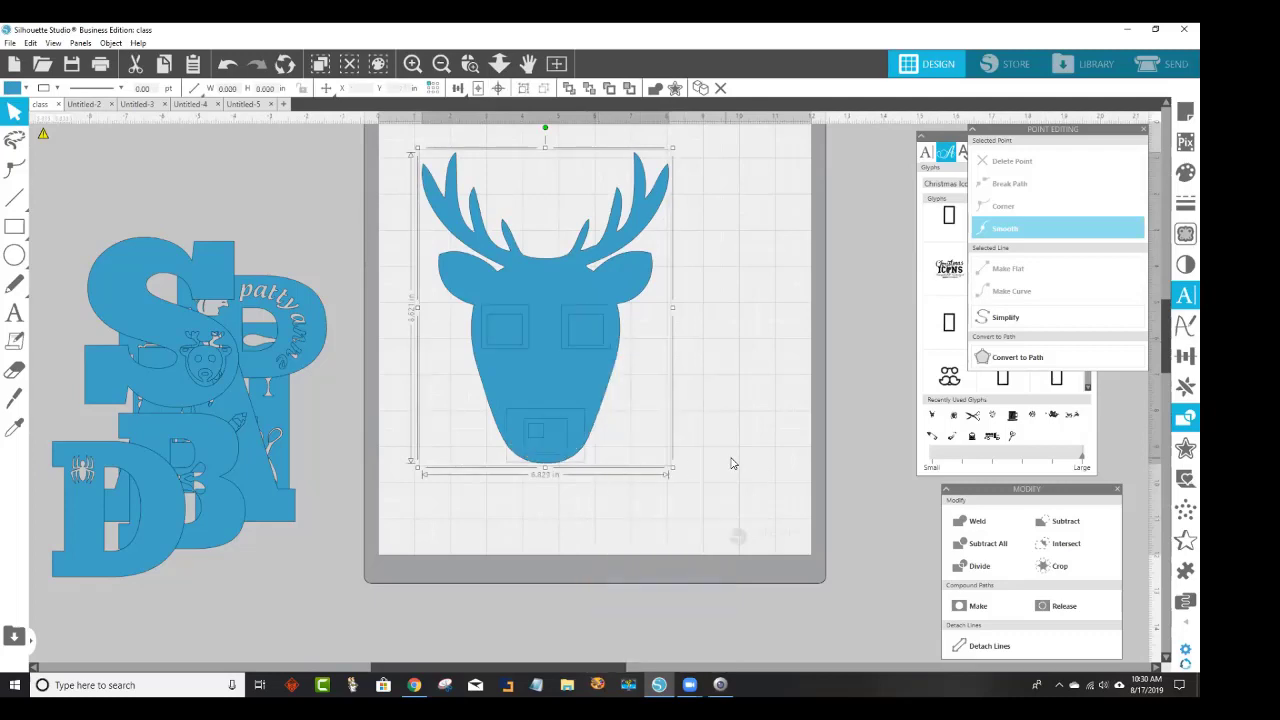
{"action": "left_click", "coordinate": [762, 459]}
{"action": "left_click", "coordinate": [557, 437]}
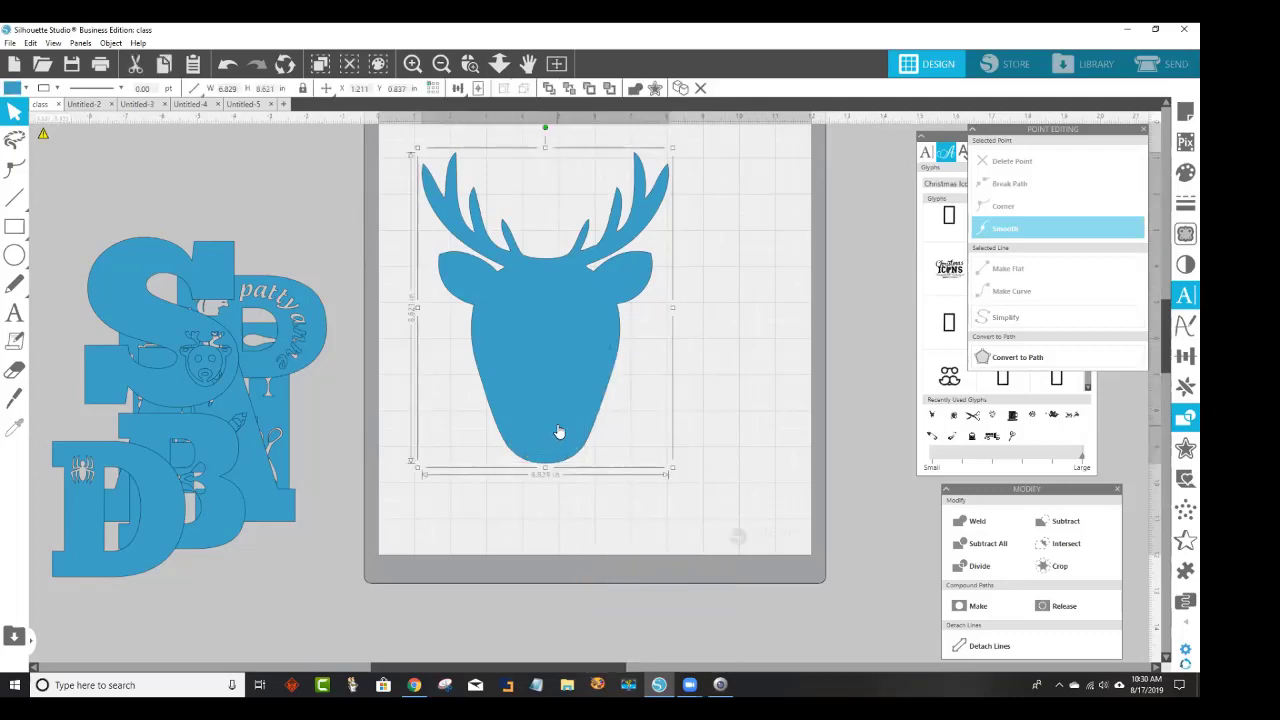
{"action": "right_click", "coordinate": [554, 403]}
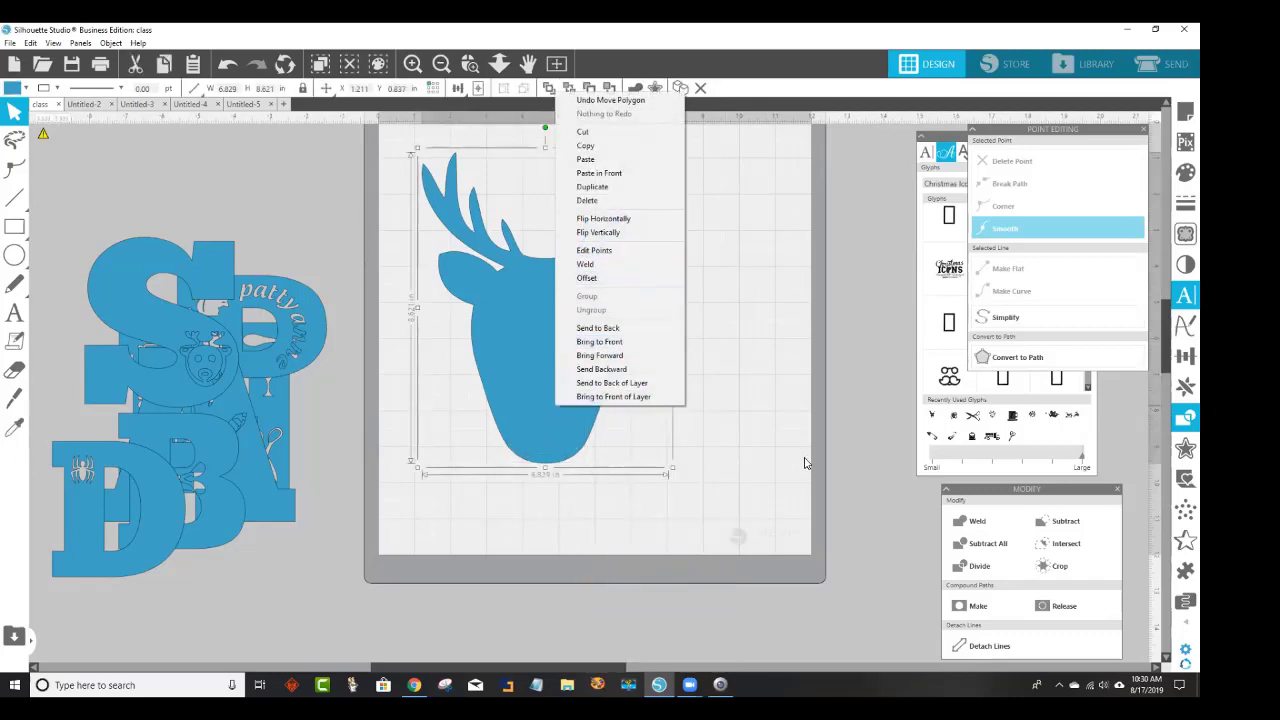
{"action": "key", "text": "i"}
{"action": "key", "text": "v"}
{"action": "left_click", "coordinate": [757, 387]}
{"action": "key", "text": "ctrl+z"}
{"action": "key", "text": "ctrl+z"}
{"action": "key", "text": "ctrl+z"}
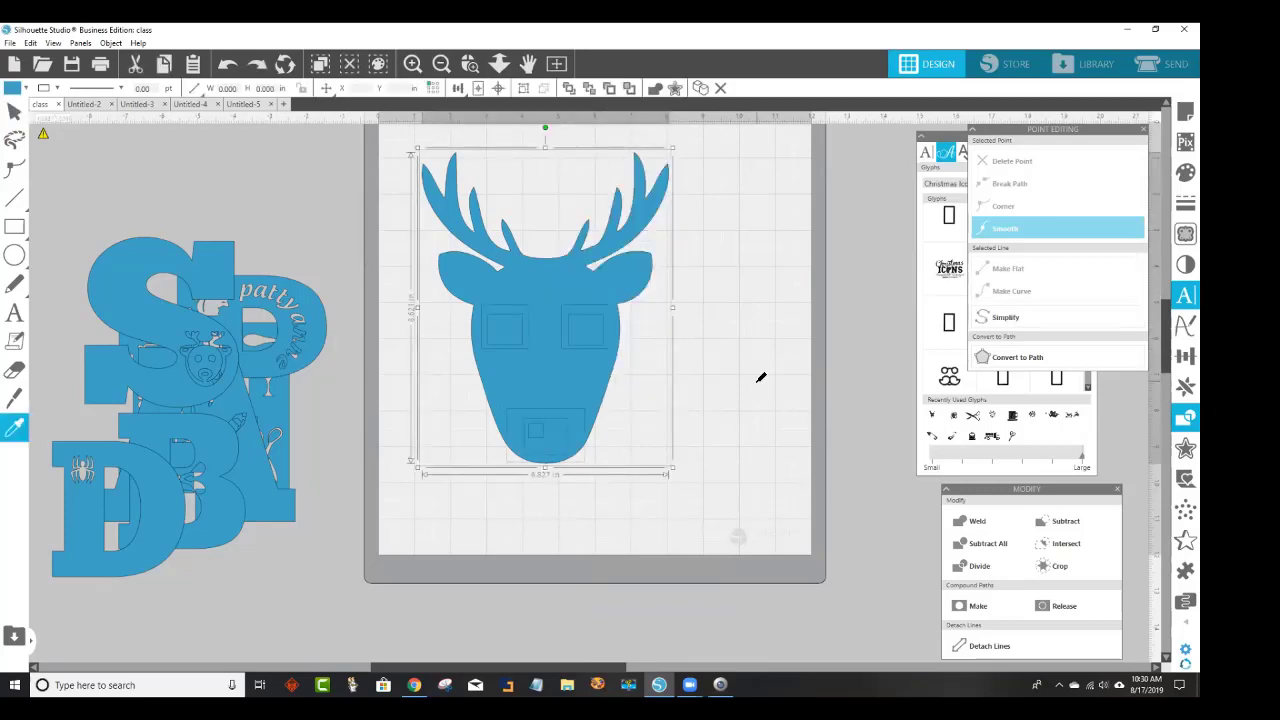
Move the solid reindeer head with antlers aside to uncover the separate eye and nose pieces.
{"action": "left_click", "coordinate": [724, 438]}
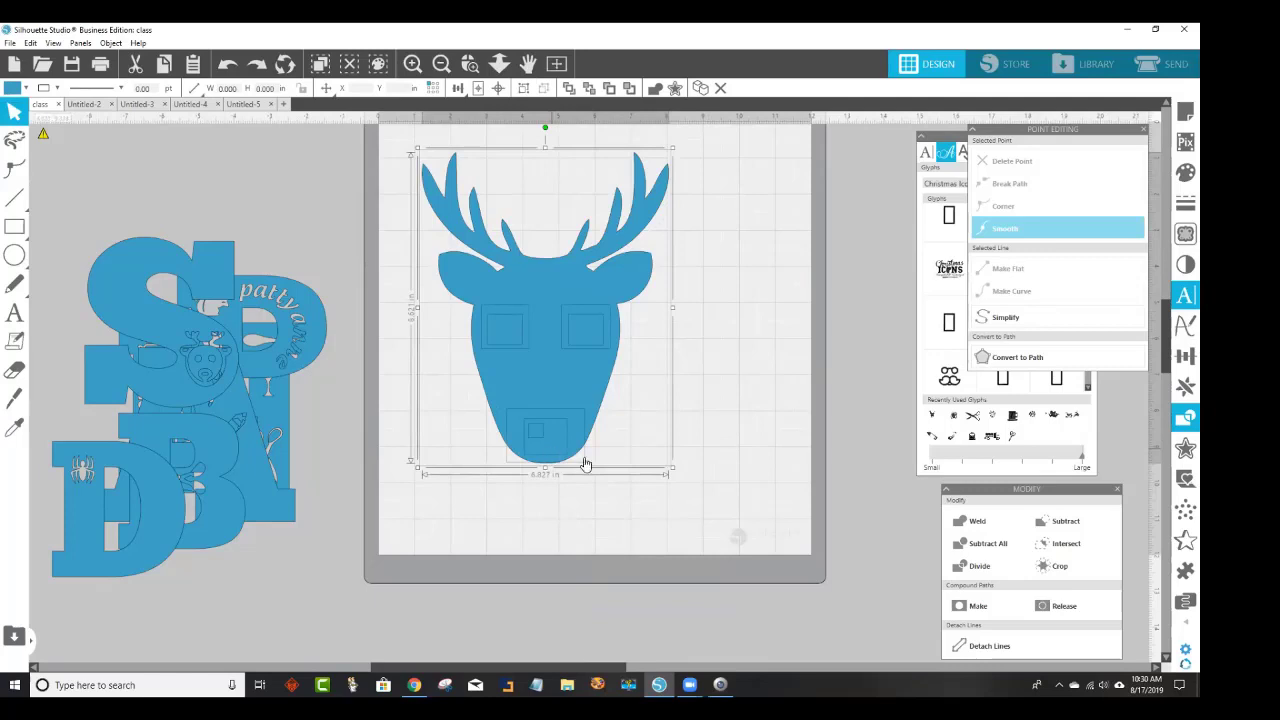
{"action": "left_click", "coordinate": [650, 506]}
{"action": "left_click", "coordinate": [548, 452]}
{"action": "double_click", "coordinate": [560, 397]}
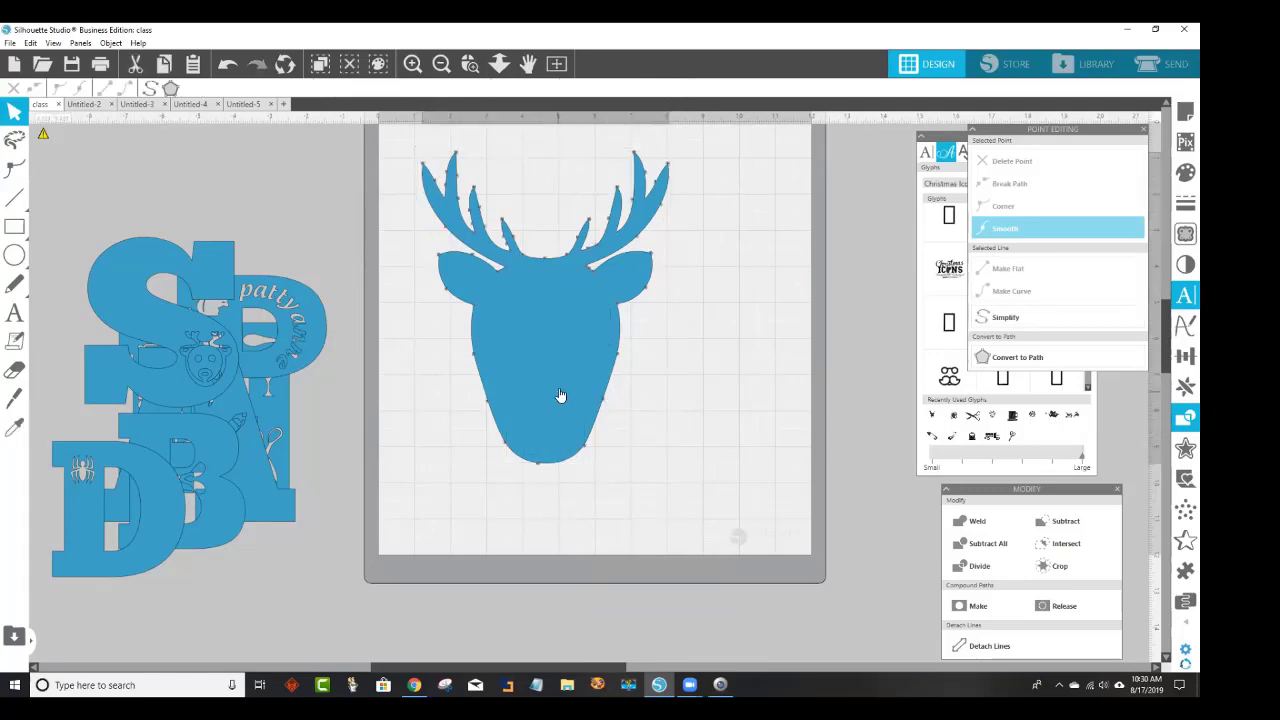
{"action": "left_click_drag", "start_coordinate": [560, 397], "coordinate": [757, 386]}
Fill the reindeer's large oval nose piece with red.
{"action": "double_click", "coordinate": [558, 450]}
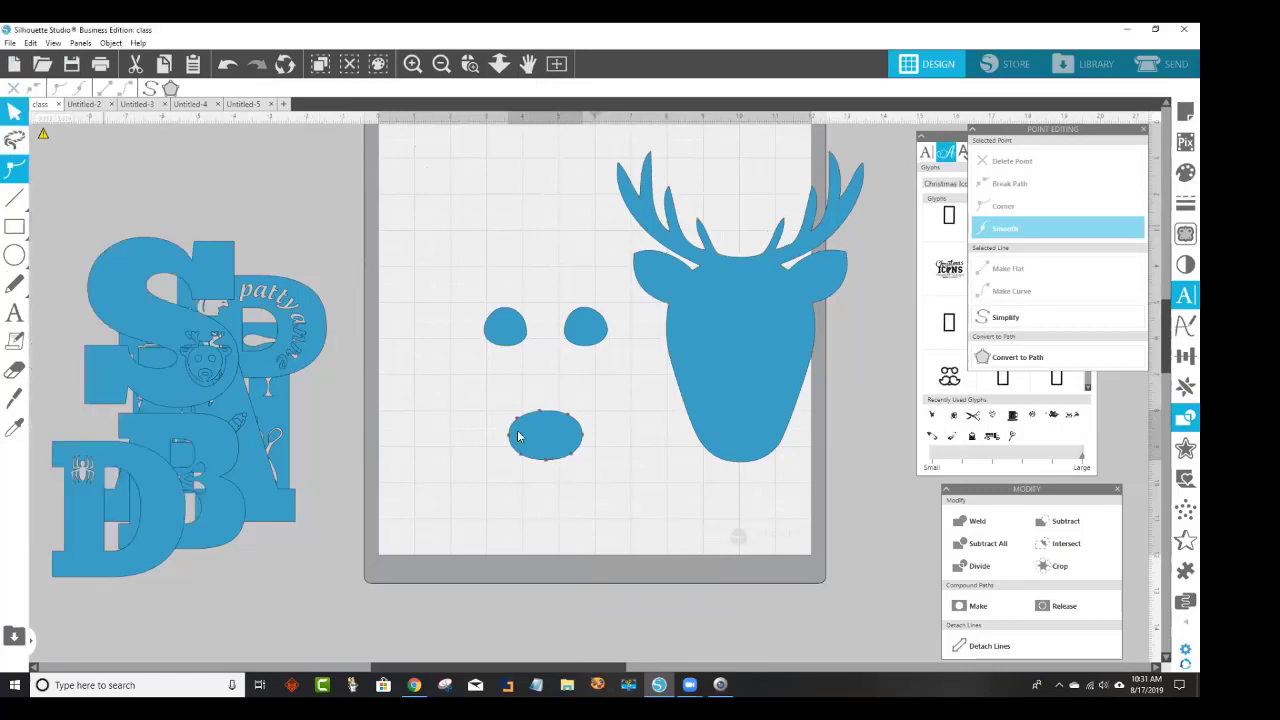
{"action": "left_click", "coordinate": [551, 476]}
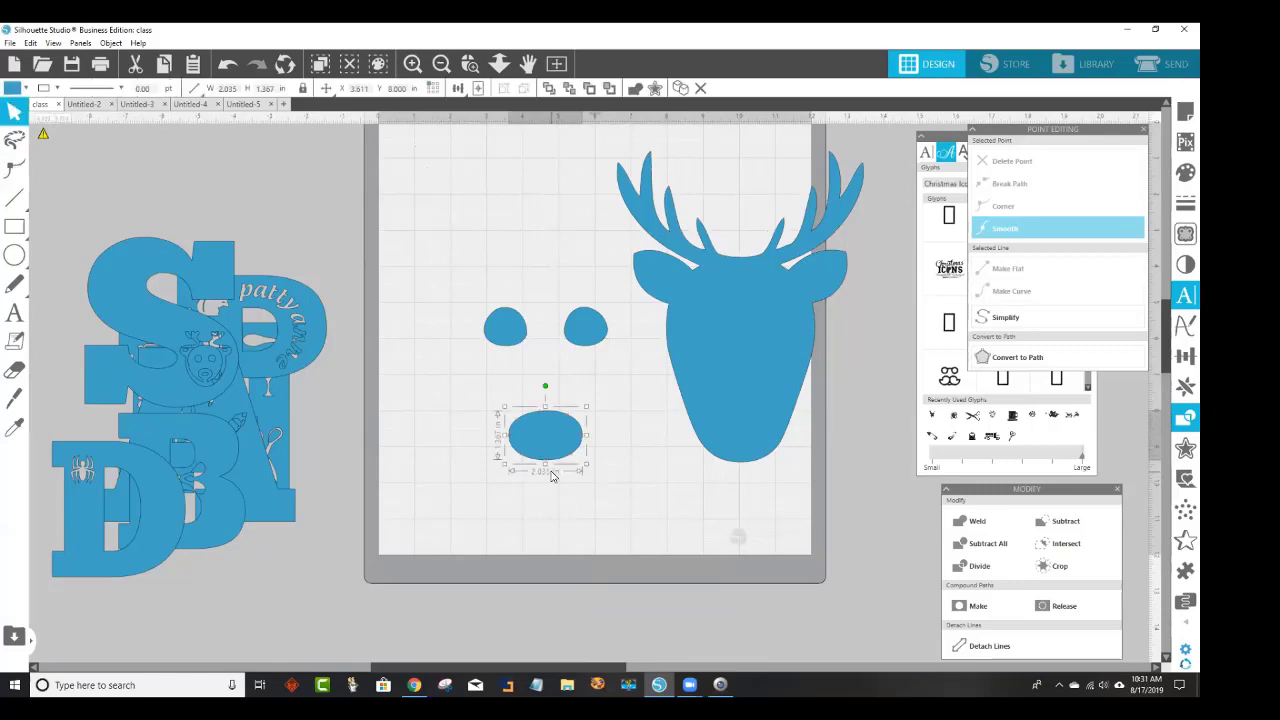
{"action": "left_click", "coordinate": [13, 89]}
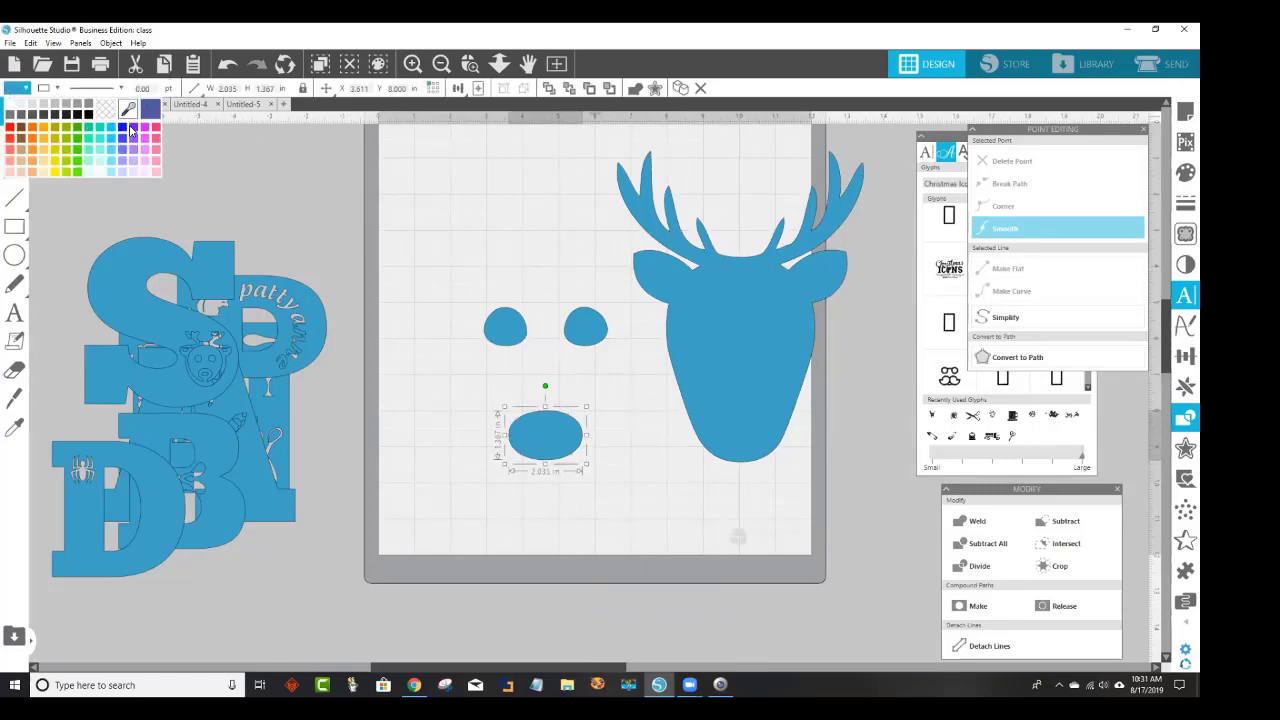
{"action": "left_click", "coordinate": [12, 129]}
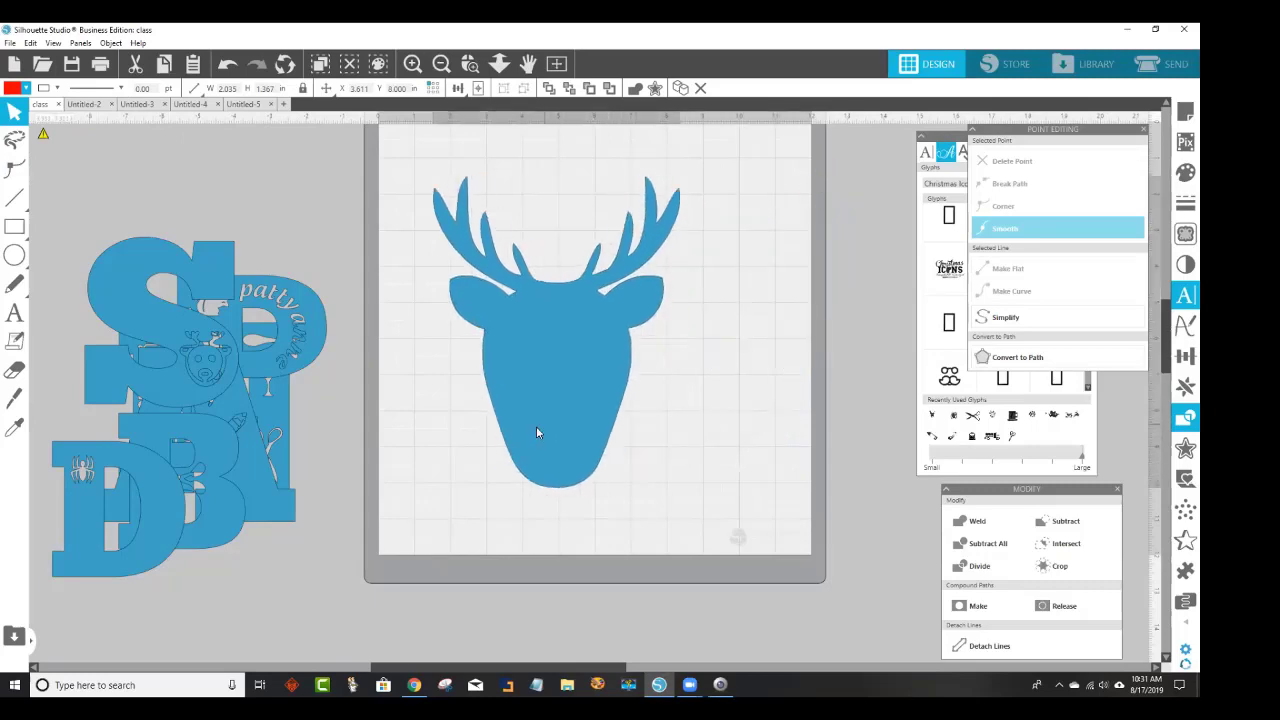
Send the reindeer head to the back and place it beneath the eyes and red nose.
{"action": "left_click_drag", "start_coordinate": [536, 426], "coordinate": [732, 399]}
{"action": "right_click", "coordinate": [733, 398]}
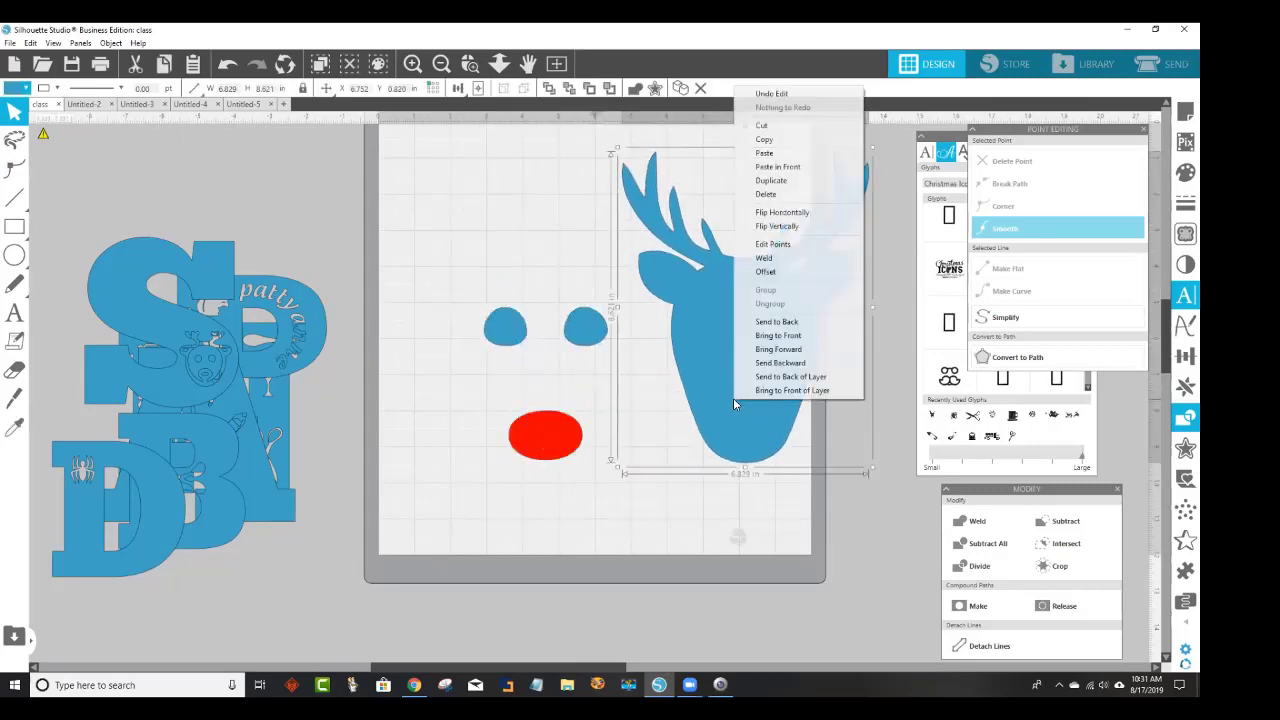
{"action": "left_click", "coordinate": [776, 321]}
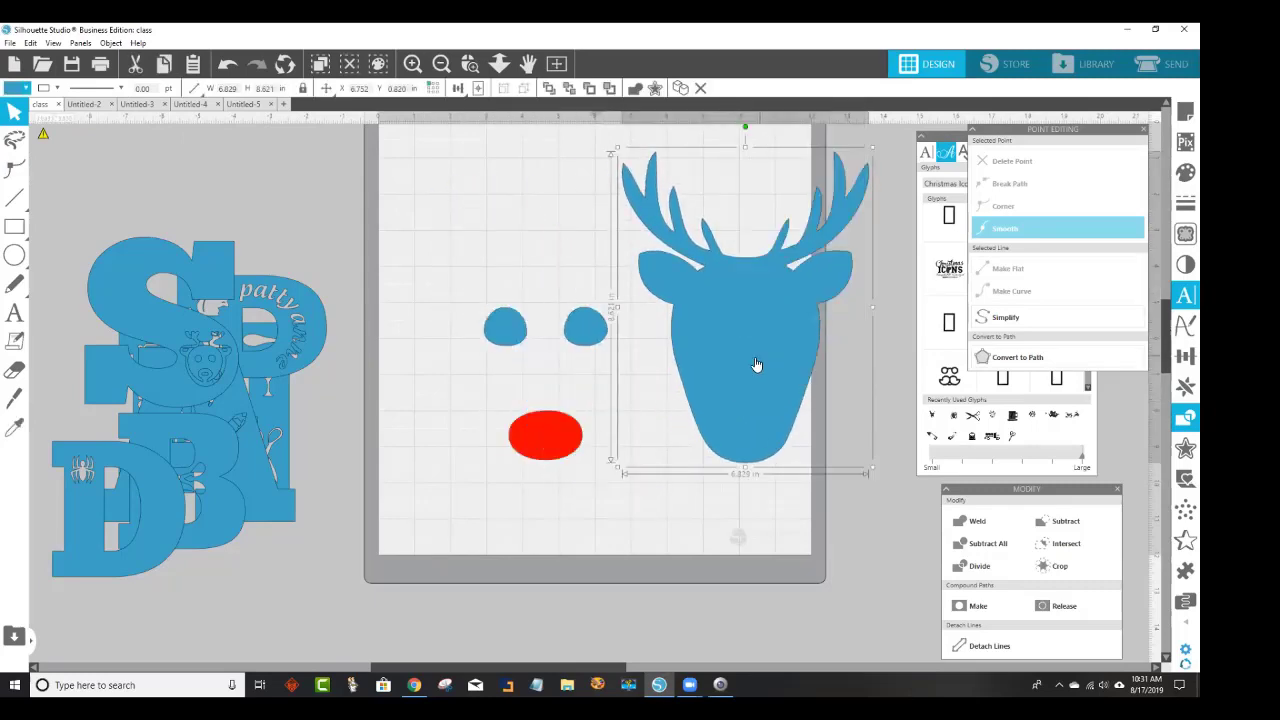
{"action": "left_click_drag", "start_coordinate": [714, 363], "coordinate": [557, 377]}
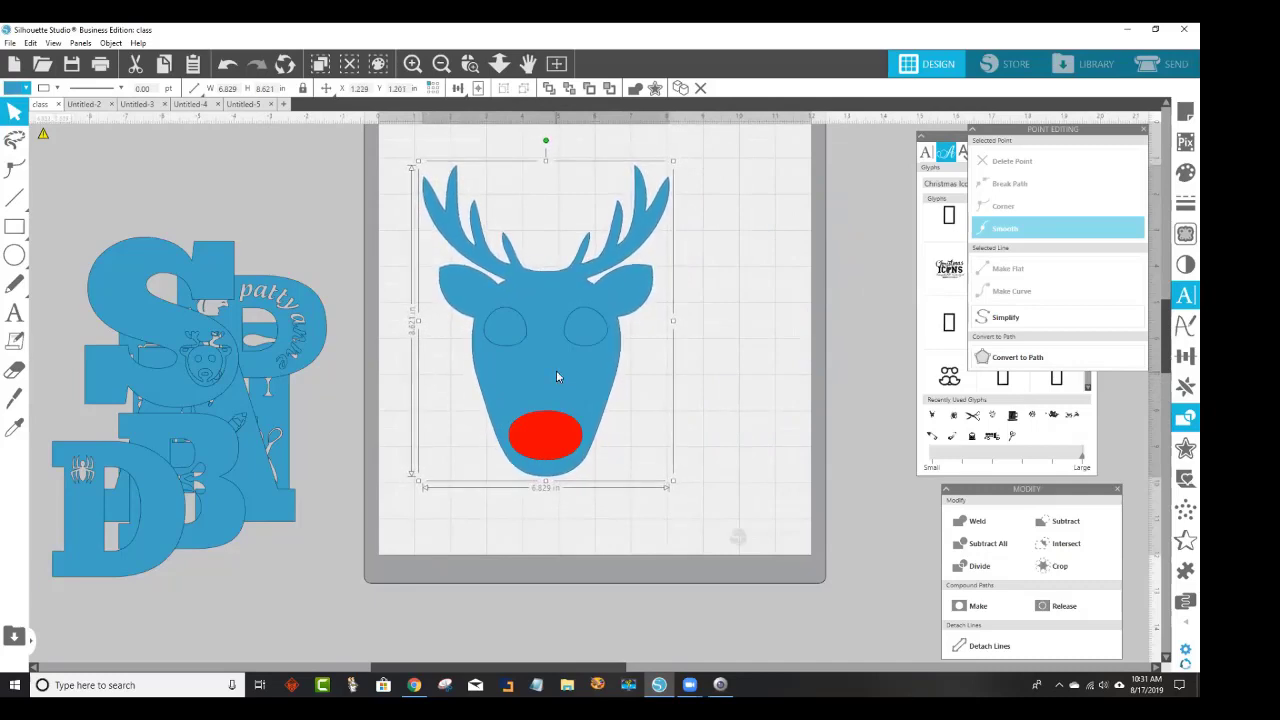
Delete all the reindeer pieces and place the decorated letters P and D side by side on the page.
{"action": "left_click_drag", "start_coordinate": [738, 484], "coordinate": [338, 50]}
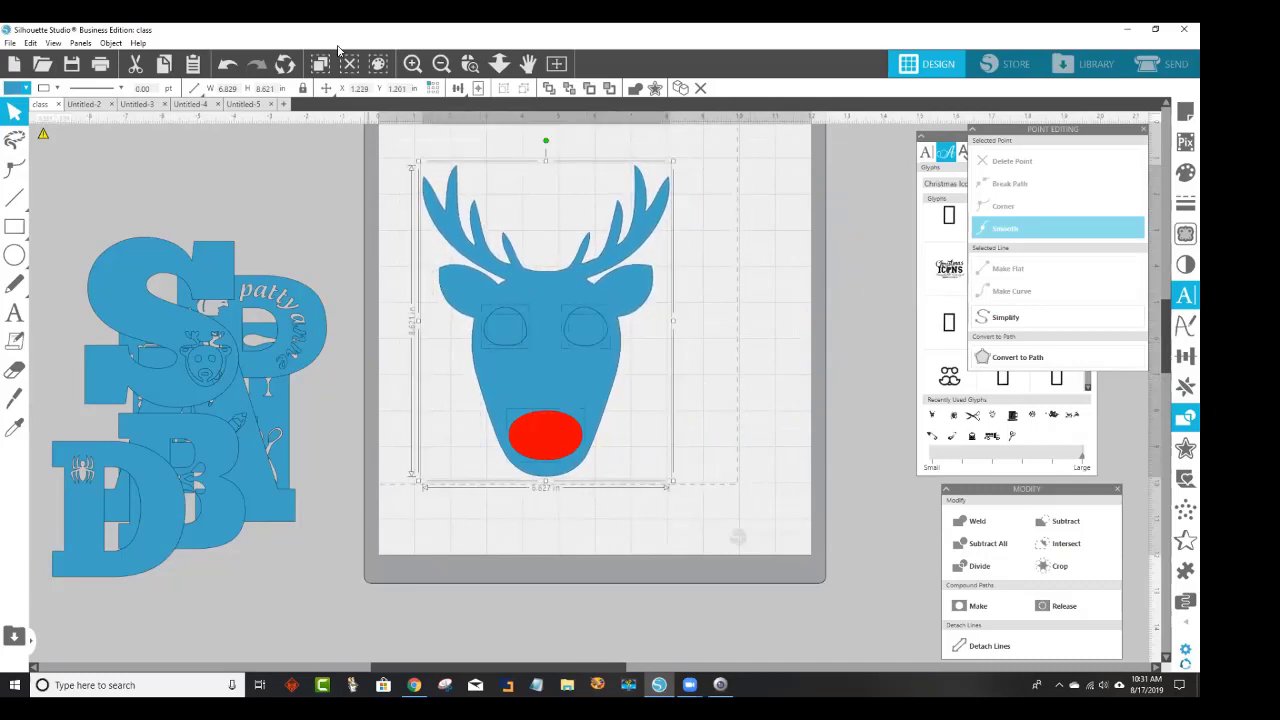
{"action": "key", "text": "Delete"}
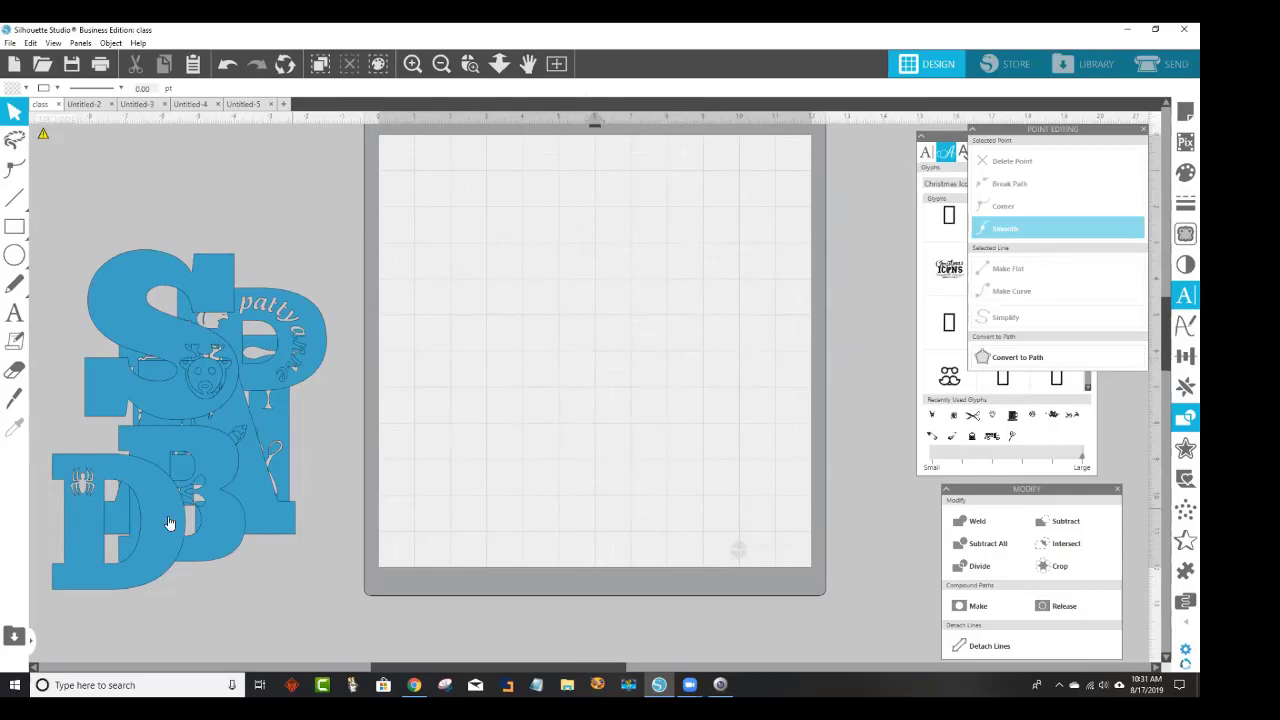
{"action": "left_click_drag", "start_coordinate": [320, 337], "coordinate": [533, 190]}
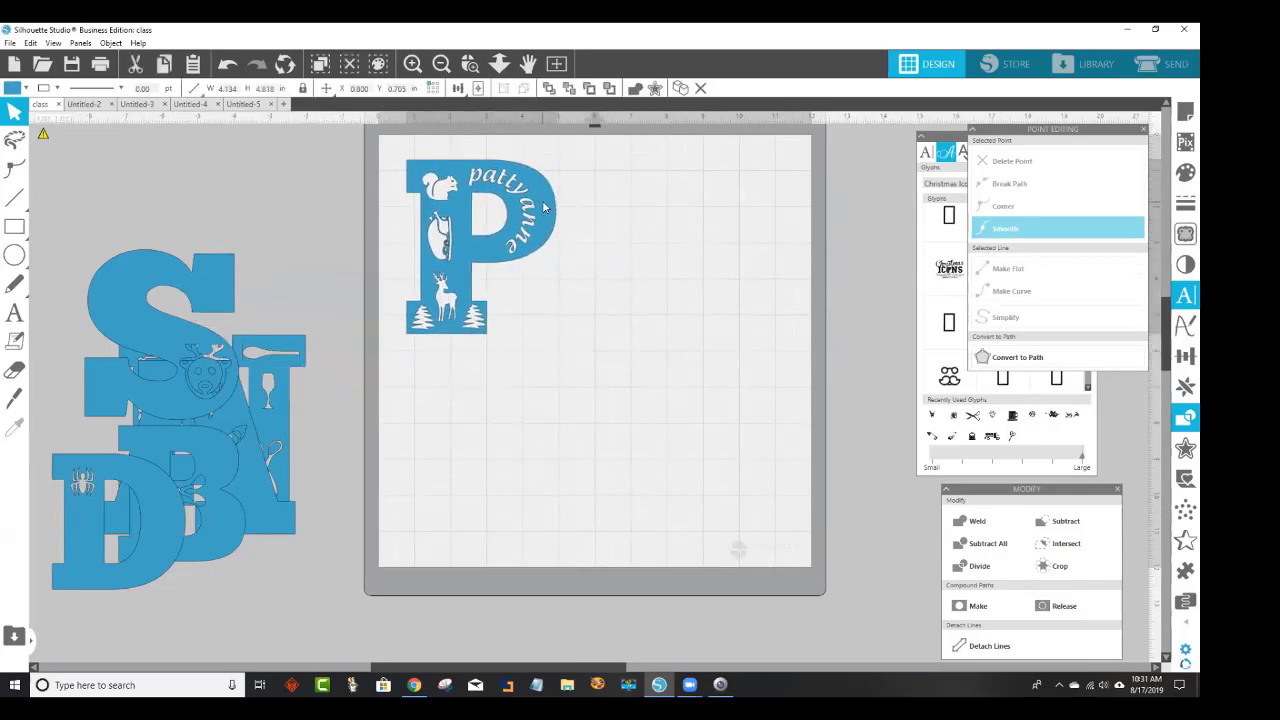
{"action": "left_click_drag", "start_coordinate": [137, 532], "coordinate": [668, 226]}
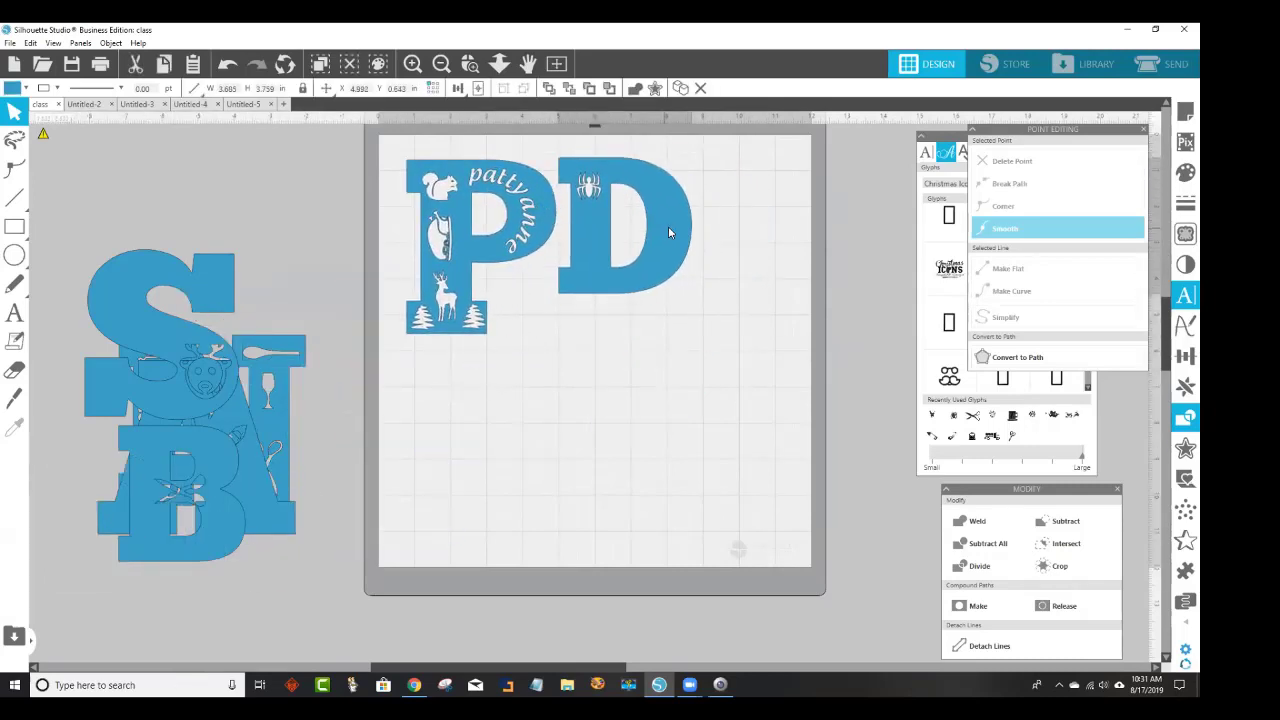
{"action": "left_click", "coordinate": [711, 311]}
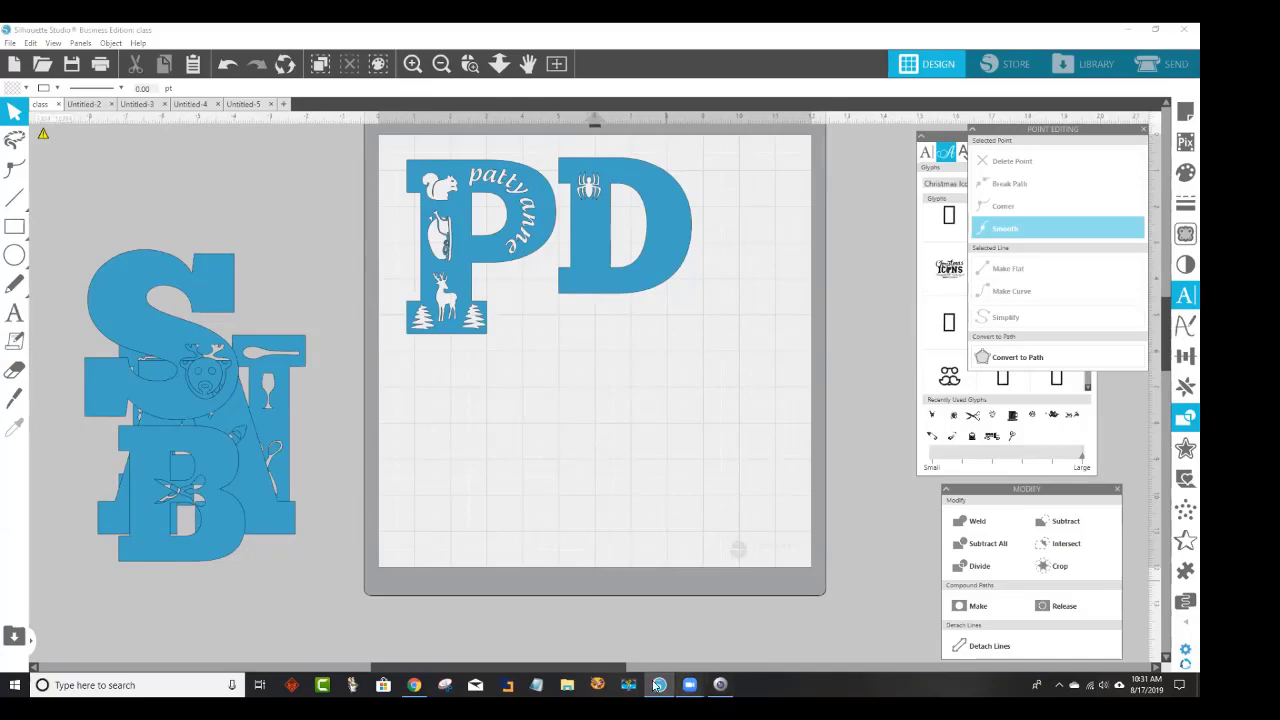
Switch to Chrome and open dafont.com in a new tab.
{"action": "left_click", "coordinate": [414, 686]}
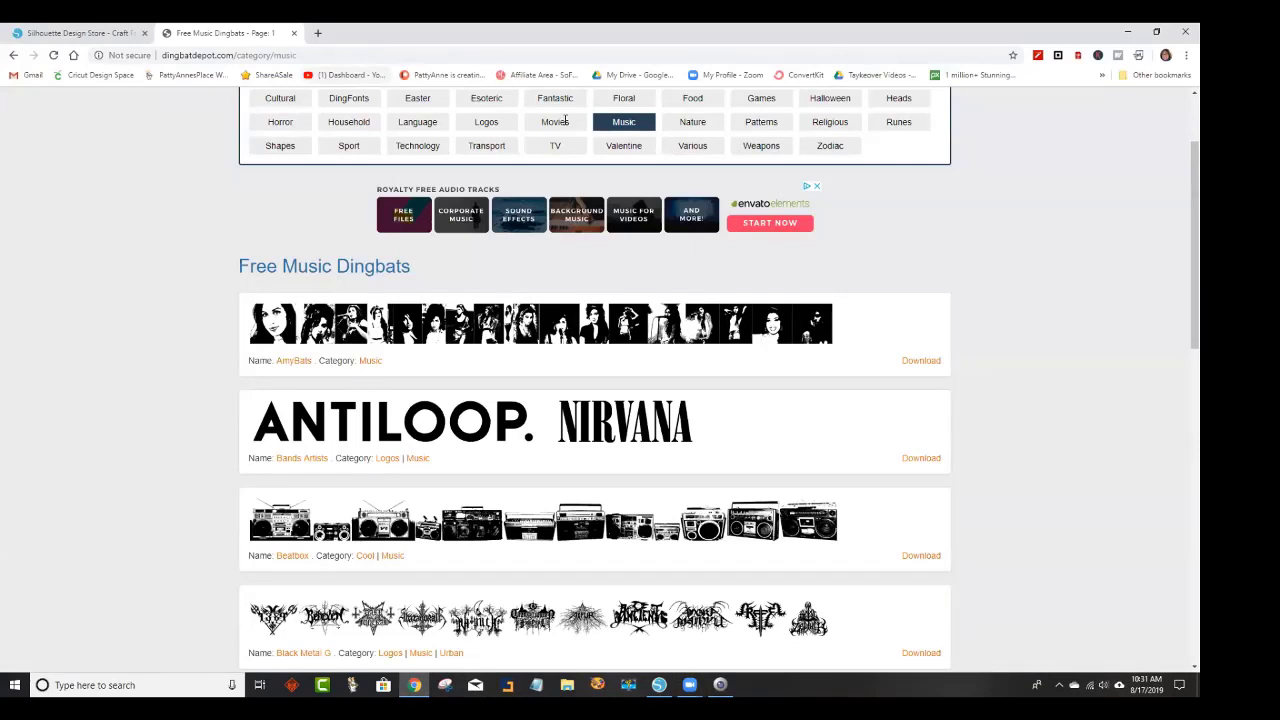
{"action": "left_click", "coordinate": [318, 33]}
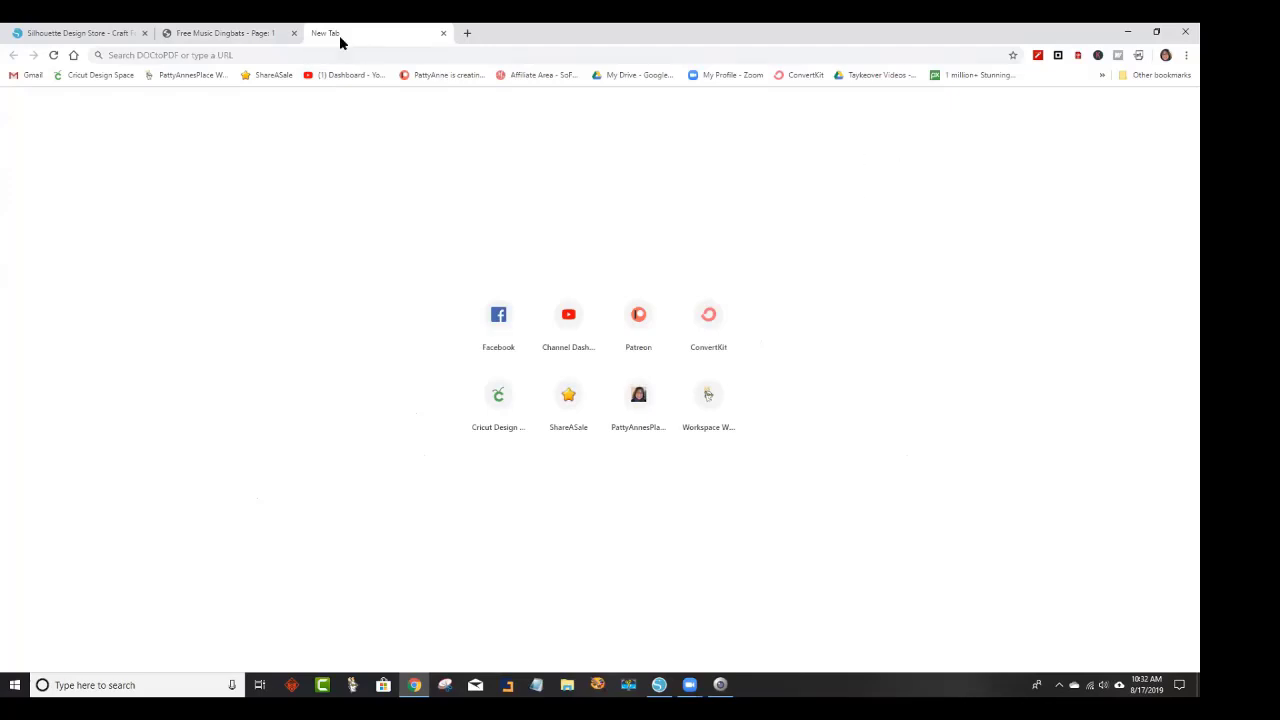
{"action": "left_click", "coordinate": [294, 55]}
{"action": "type", "text": "dafont"}
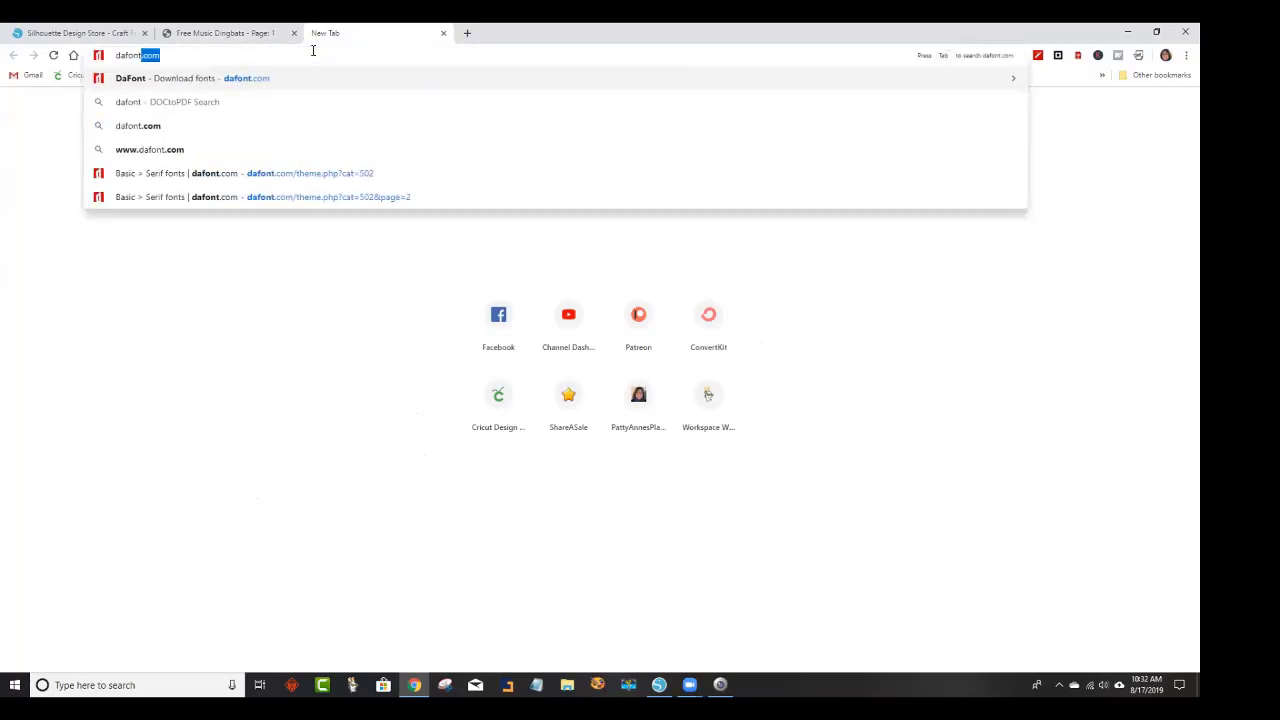
{"action": "key", "text": "BackSpace"}
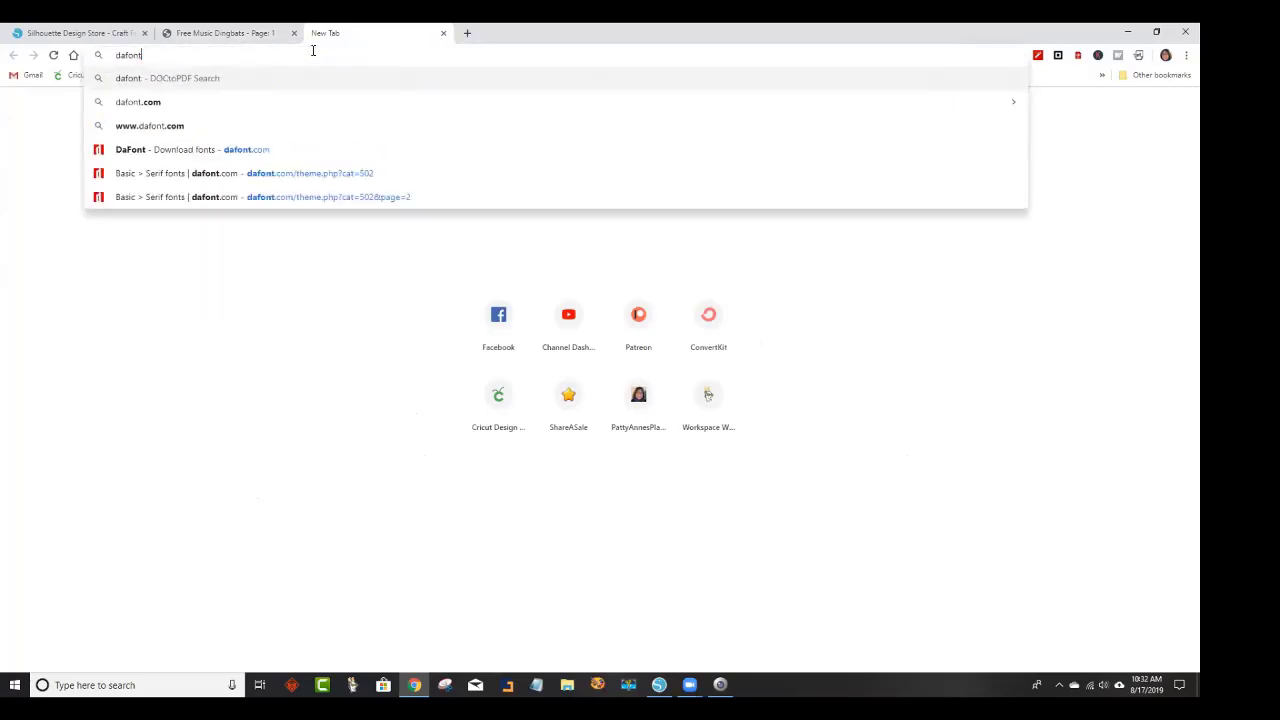
{"action": "type", "text": ".com"}
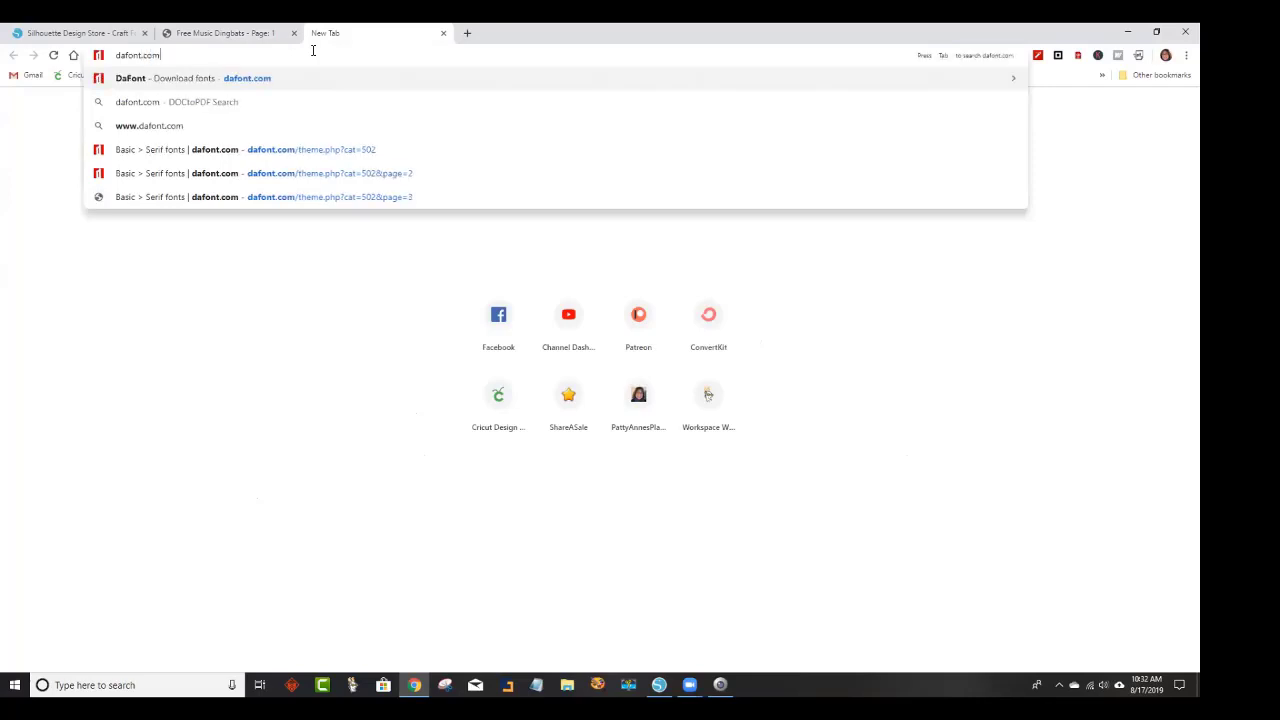
{"action": "key", "text": "Return"}
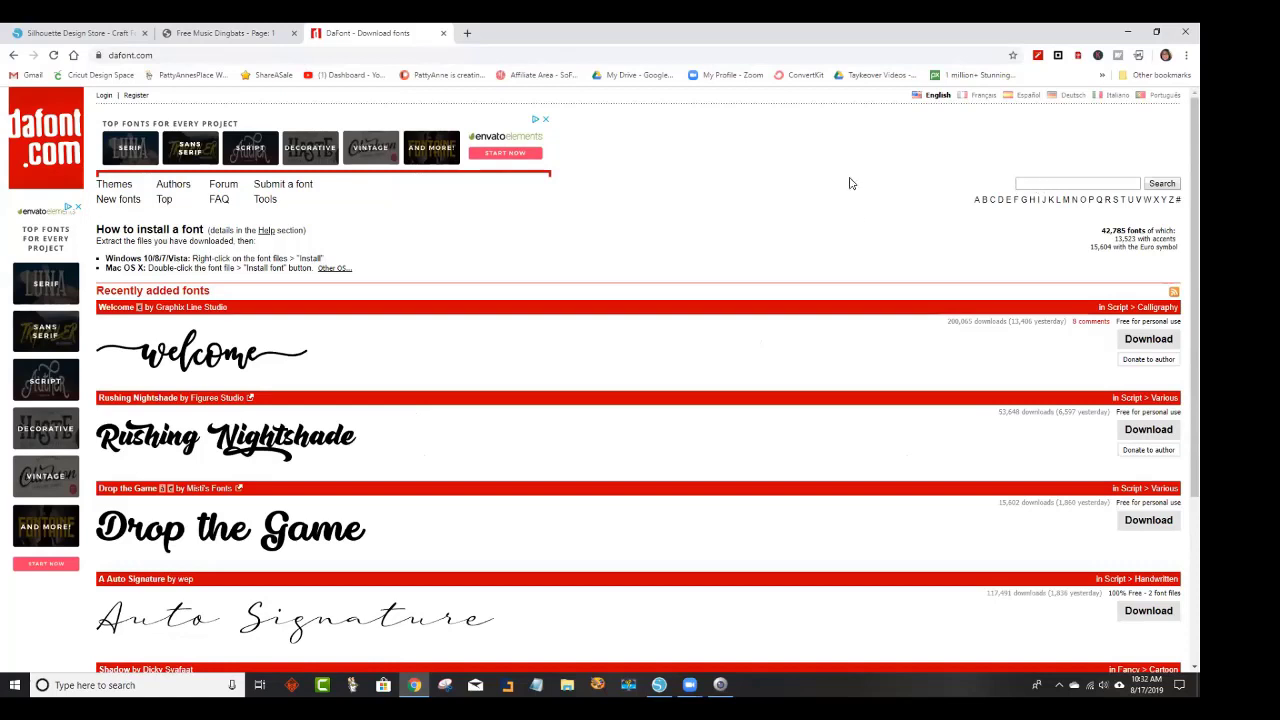
Search the font site for halloween.
{"action": "left_click", "coordinate": [1027, 182]}
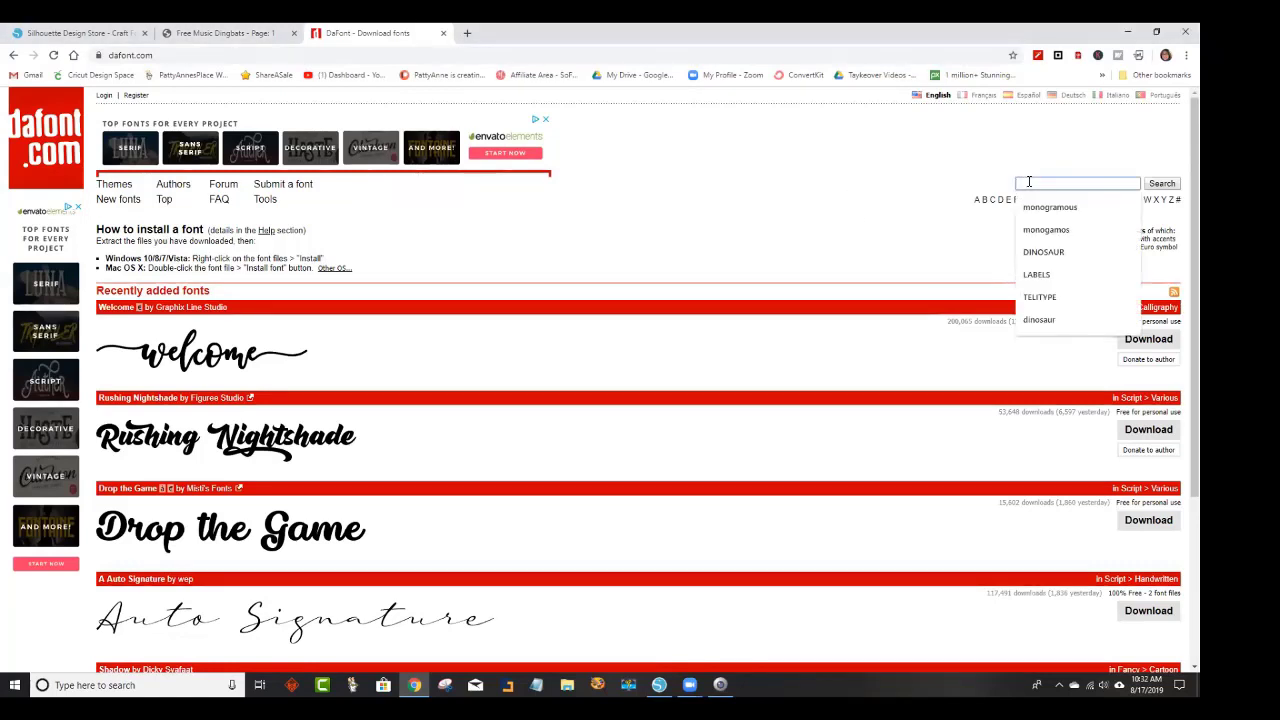
{"action": "type", "text": "hallow"}
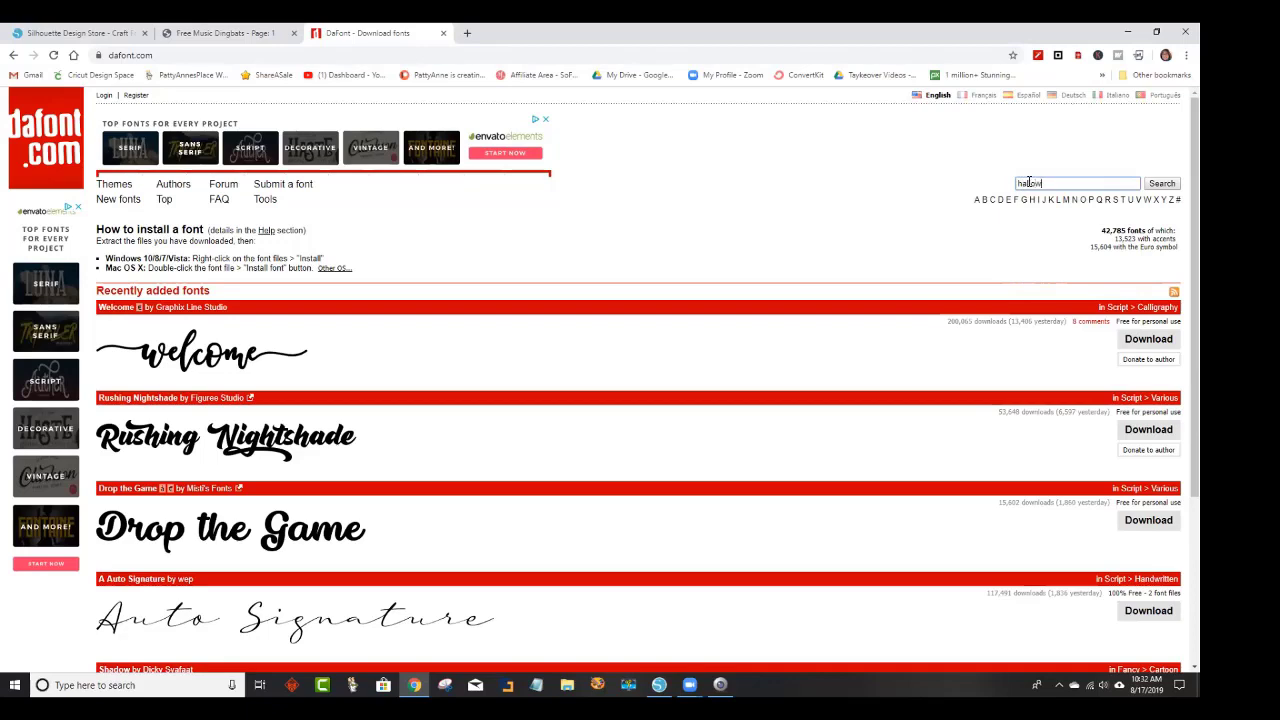
{"action": "type", "text": "een"}
{"action": "key", "text": "Return"}
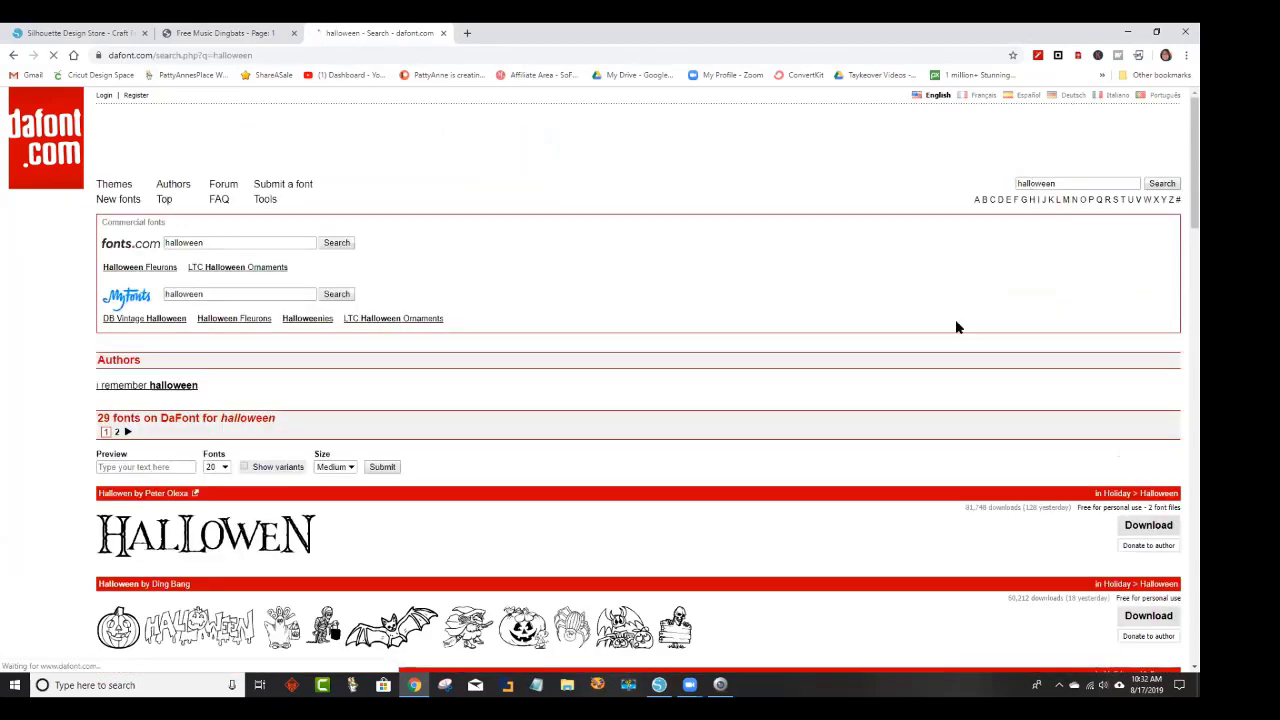
Look through the halloween font results for dingbat and decorative fonts suitable for cutting.
{"action": "scroll", "coordinate": [951, 411], "scroll_direction": "down", "scroll_amount": 3}
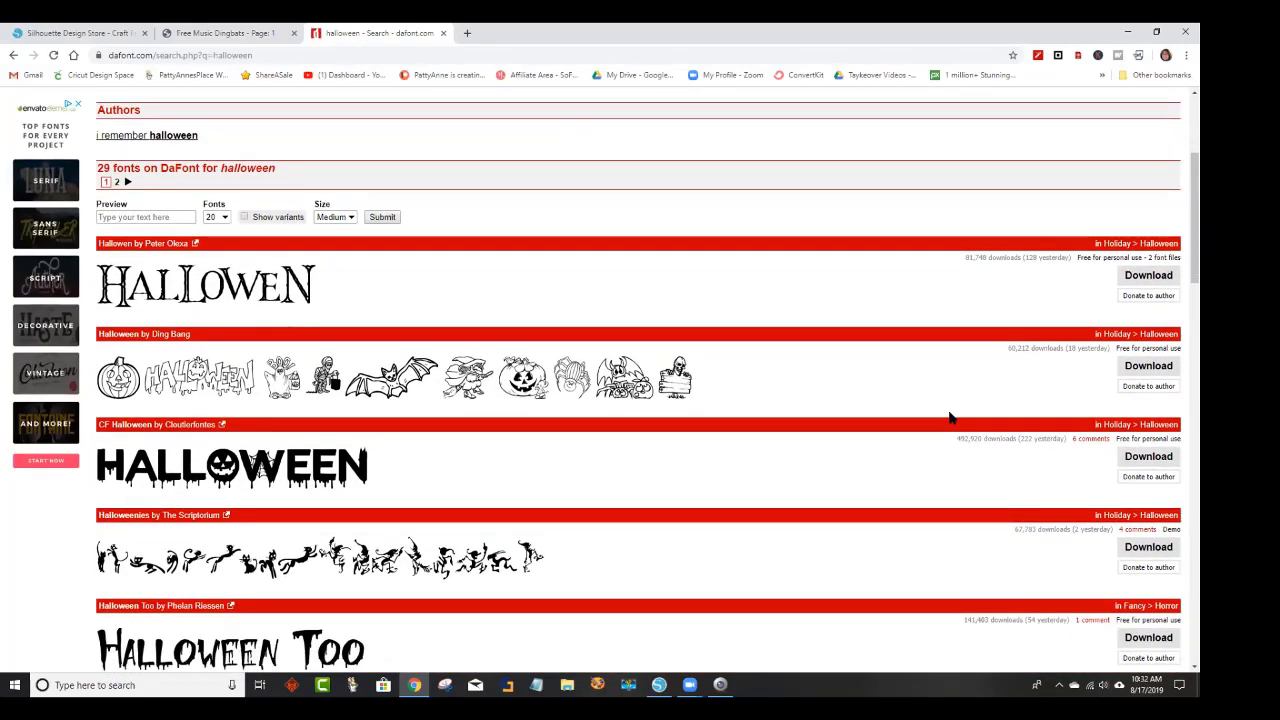
{"action": "scroll", "coordinate": [300, 215], "scroll_direction": "down", "scroll_amount": 1}
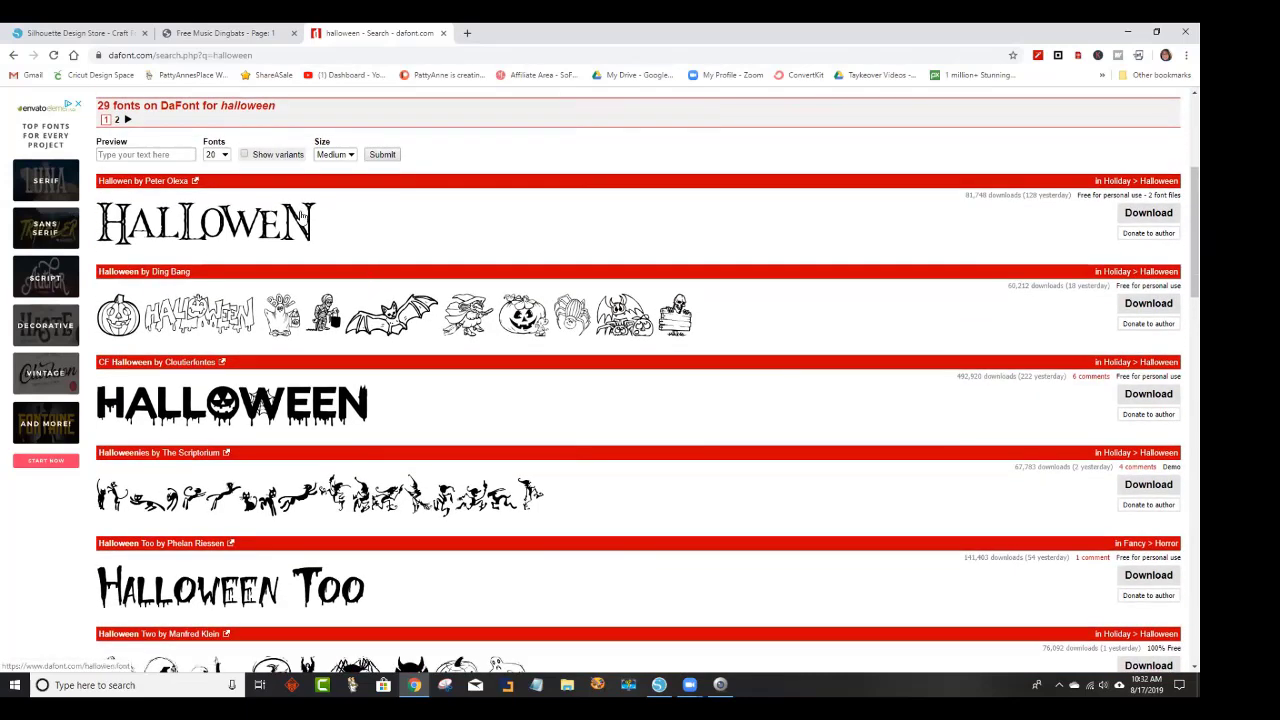
{"action": "scroll", "coordinate": [571, 371], "scroll_direction": "down", "scroll_amount": 3}
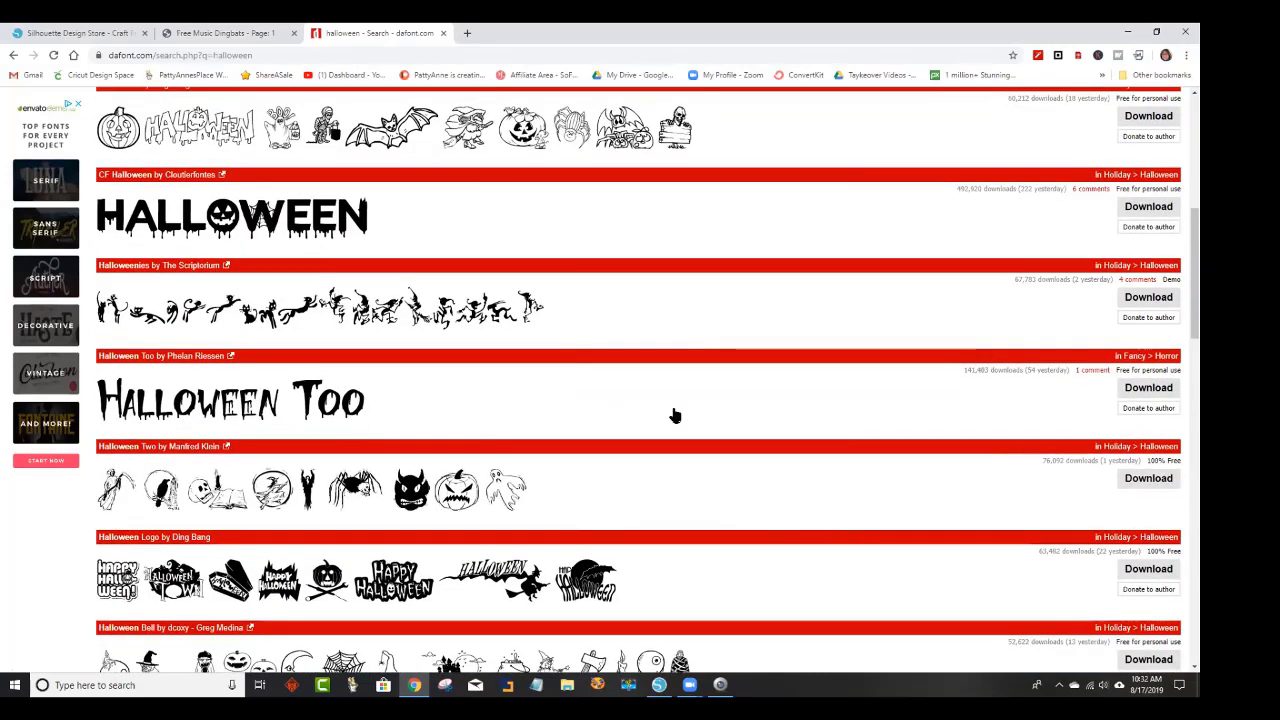
{"action": "scroll", "coordinate": [557, 509], "scroll_direction": "down", "scroll_amount": 2}
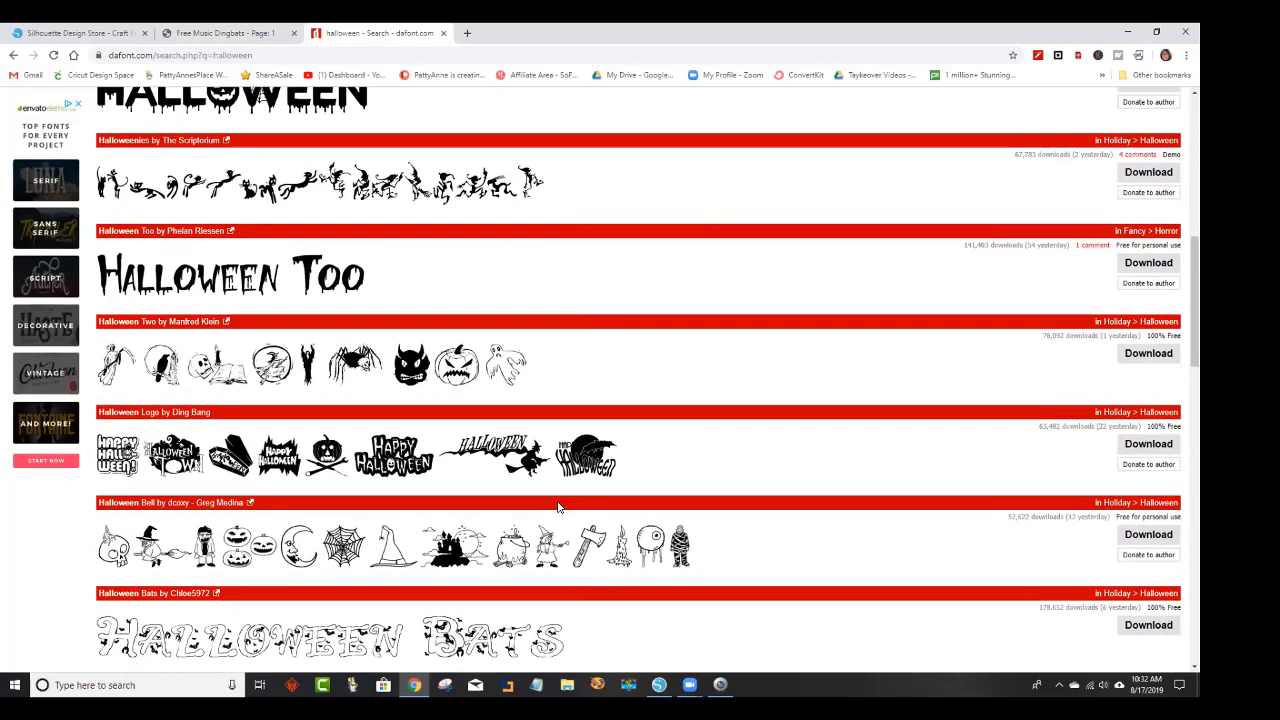
{"action": "scroll", "coordinate": [558, 507], "scroll_direction": "down", "scroll_amount": 1}
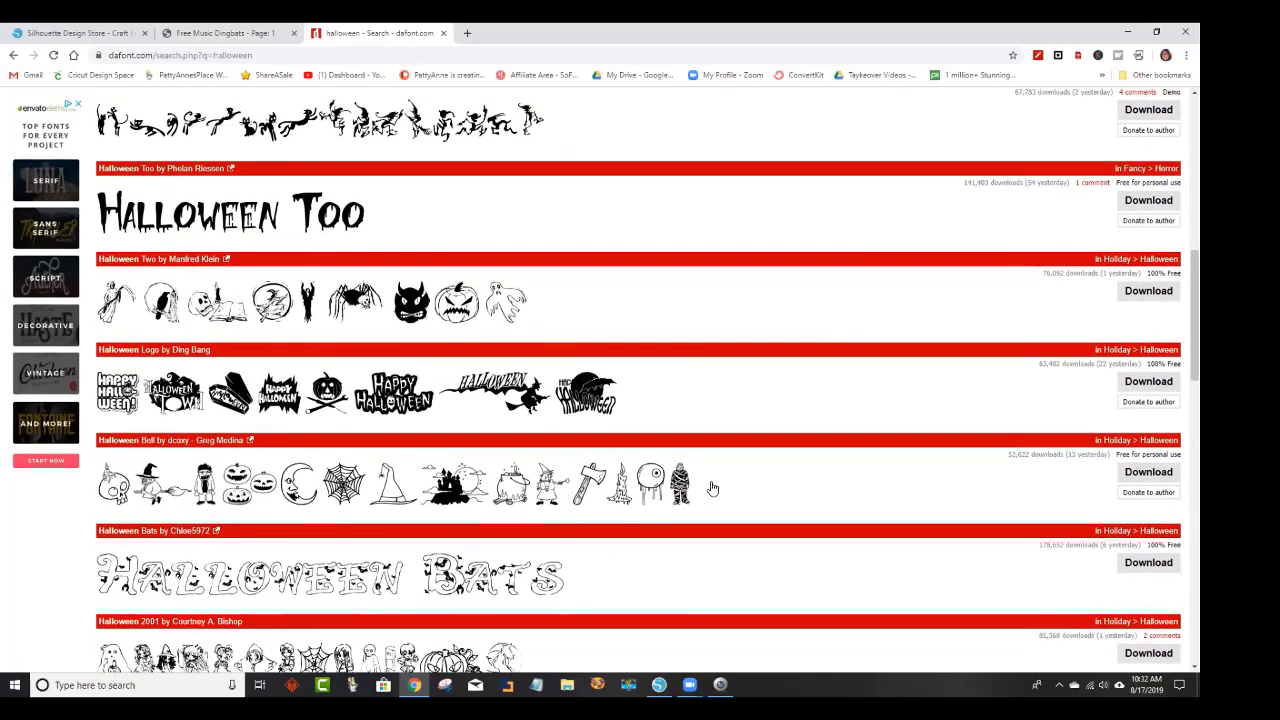
{"action": "scroll", "coordinate": [712, 488], "scroll_direction": "down", "scroll_amount": 2}
{"action": "scroll", "coordinate": [706, 491], "scroll_direction": "down", "scroll_amount": 4}
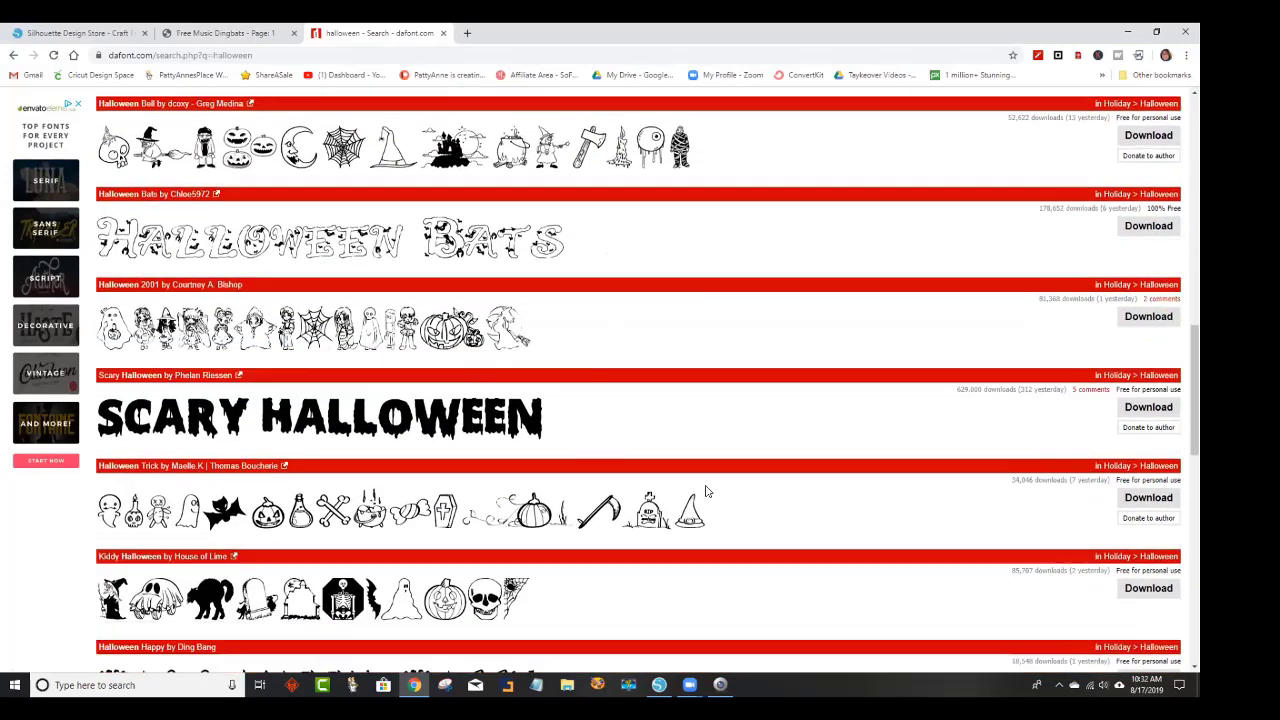
{"action": "scroll", "coordinate": [400, 500], "scroll_direction": "up", "scroll_amount": 1}
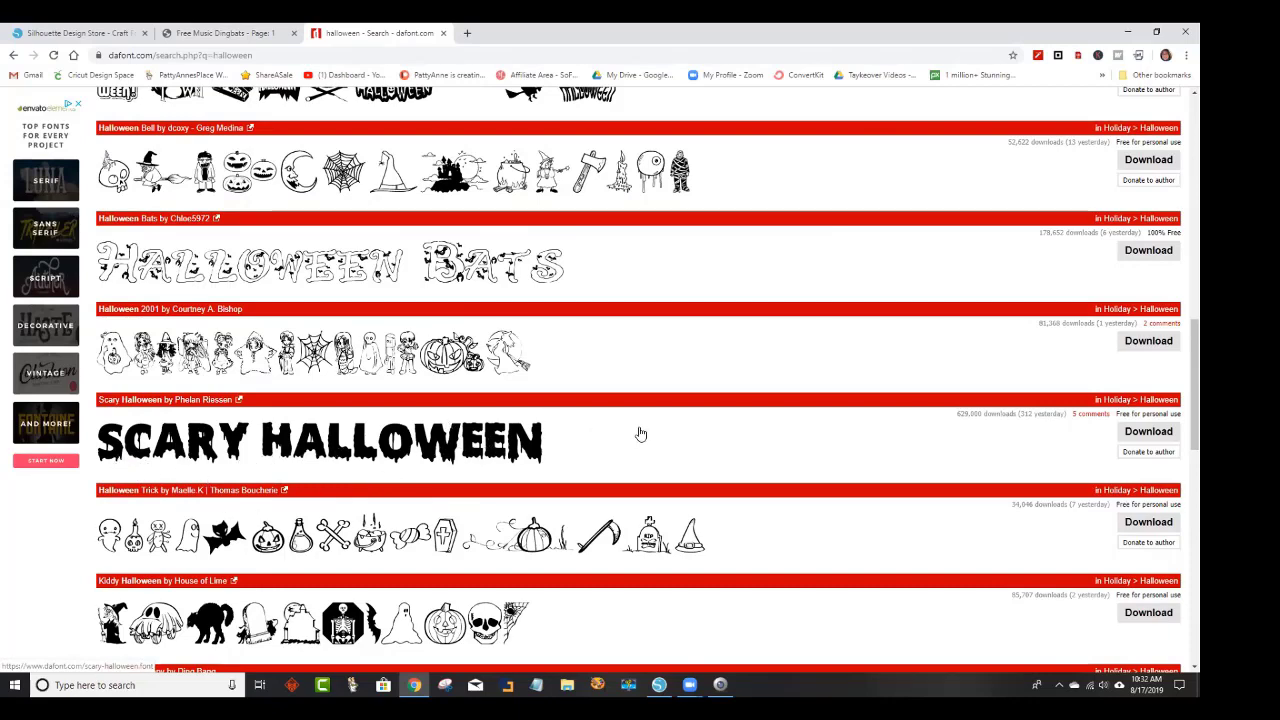
{"action": "scroll", "coordinate": [645, 437], "scroll_direction": "down", "scroll_amount": 2}
{"action": "scroll", "coordinate": [652, 437], "scroll_direction": "up", "scroll_amount": 1}
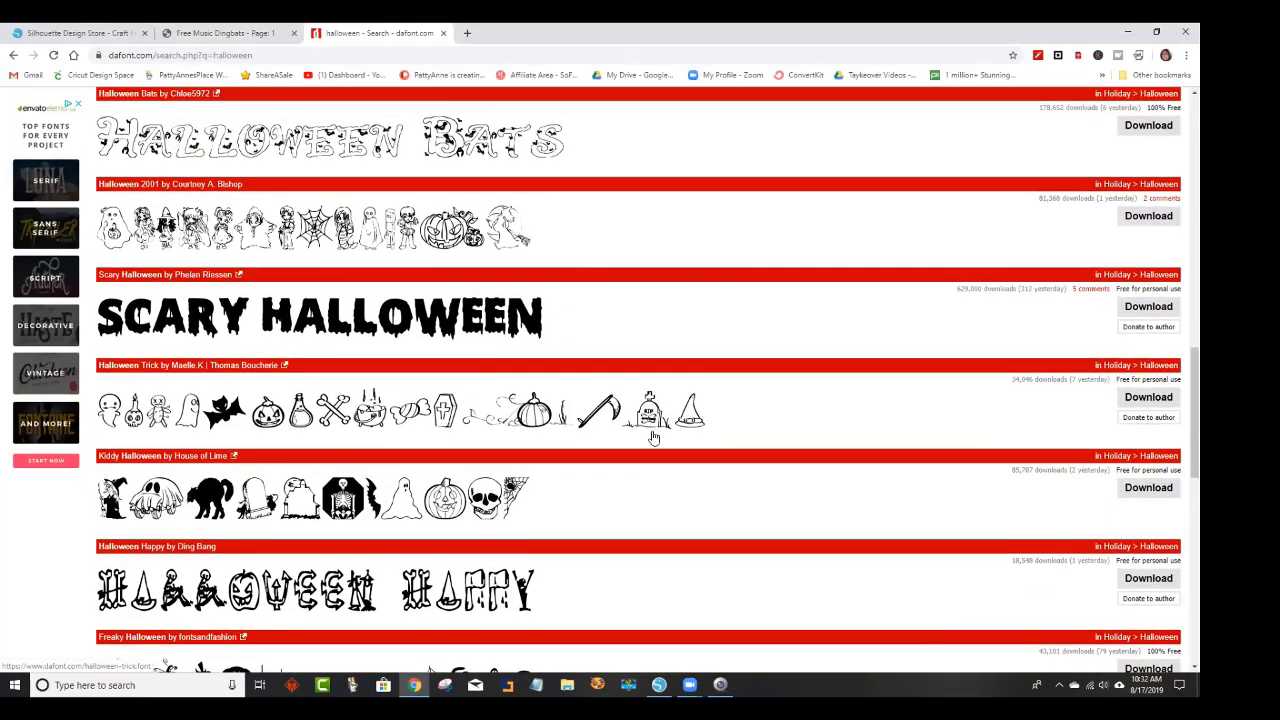
{"action": "scroll", "coordinate": [651, 440], "scroll_direction": "down", "scroll_amount": 3}
{"action": "scroll", "coordinate": [650, 445], "scroll_direction": "up", "scroll_amount": 8}
{"action": "scroll", "coordinate": [649, 450], "scroll_direction": "up", "scroll_amount": 8}
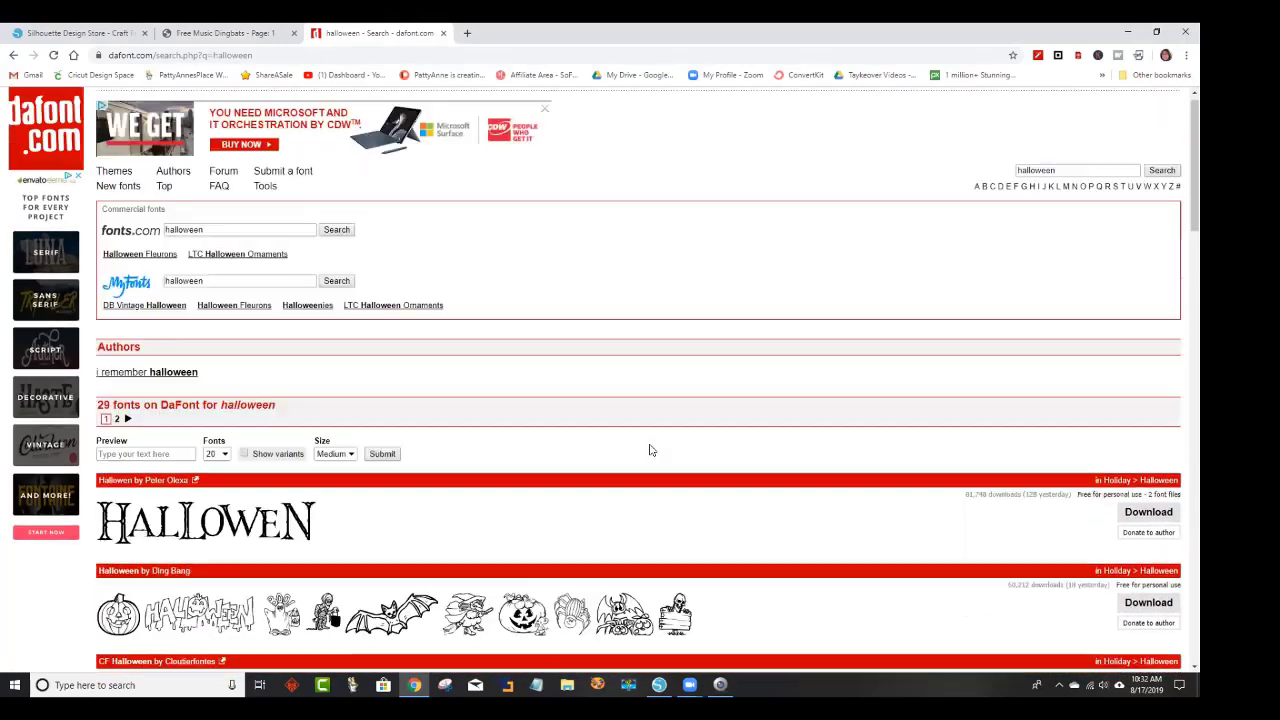
Search the font site for christmas.
{"action": "double_click", "coordinate": [1069, 183]}
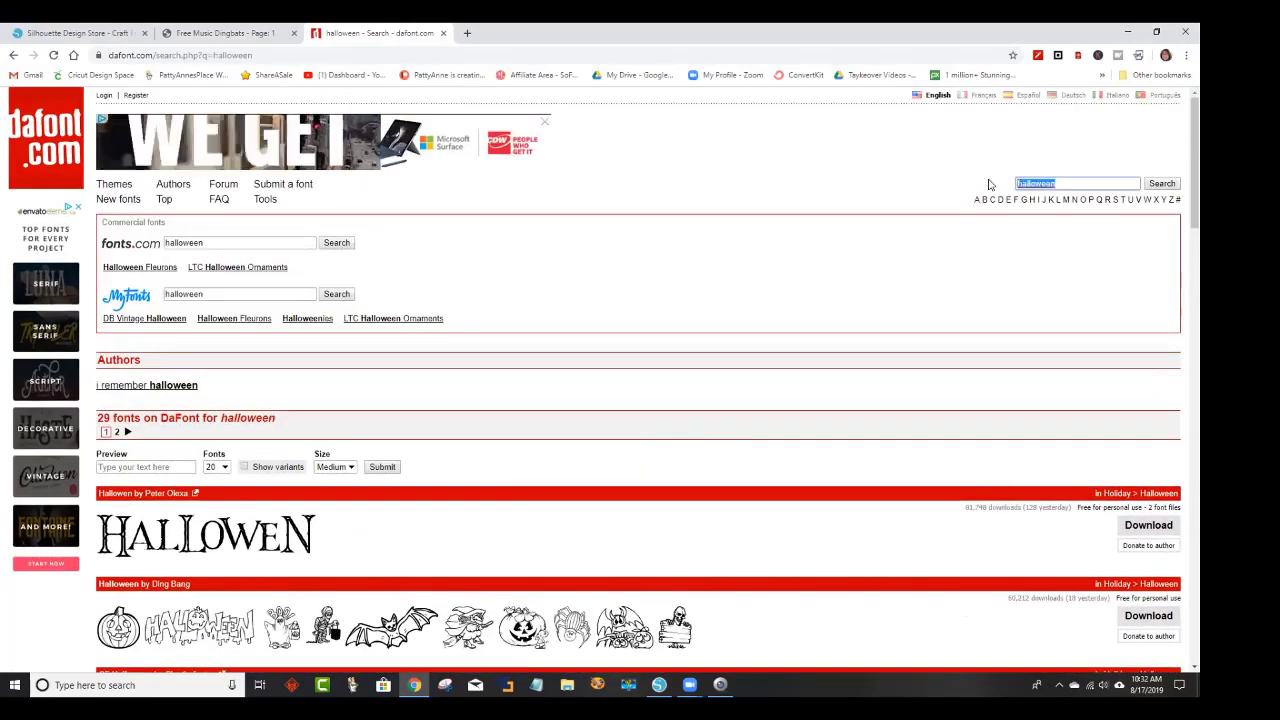
{"action": "type", "text": "christ"}
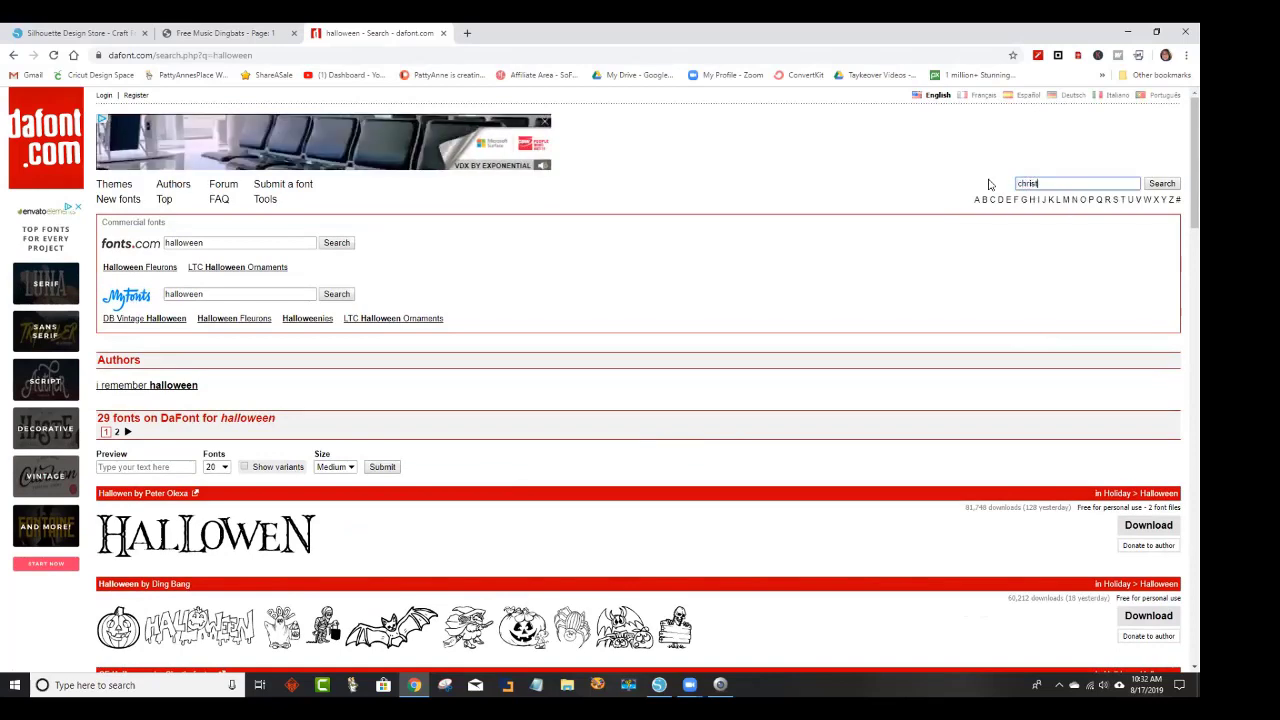
{"action": "type", "text": "mas"}
{"action": "key", "text": "Return"}
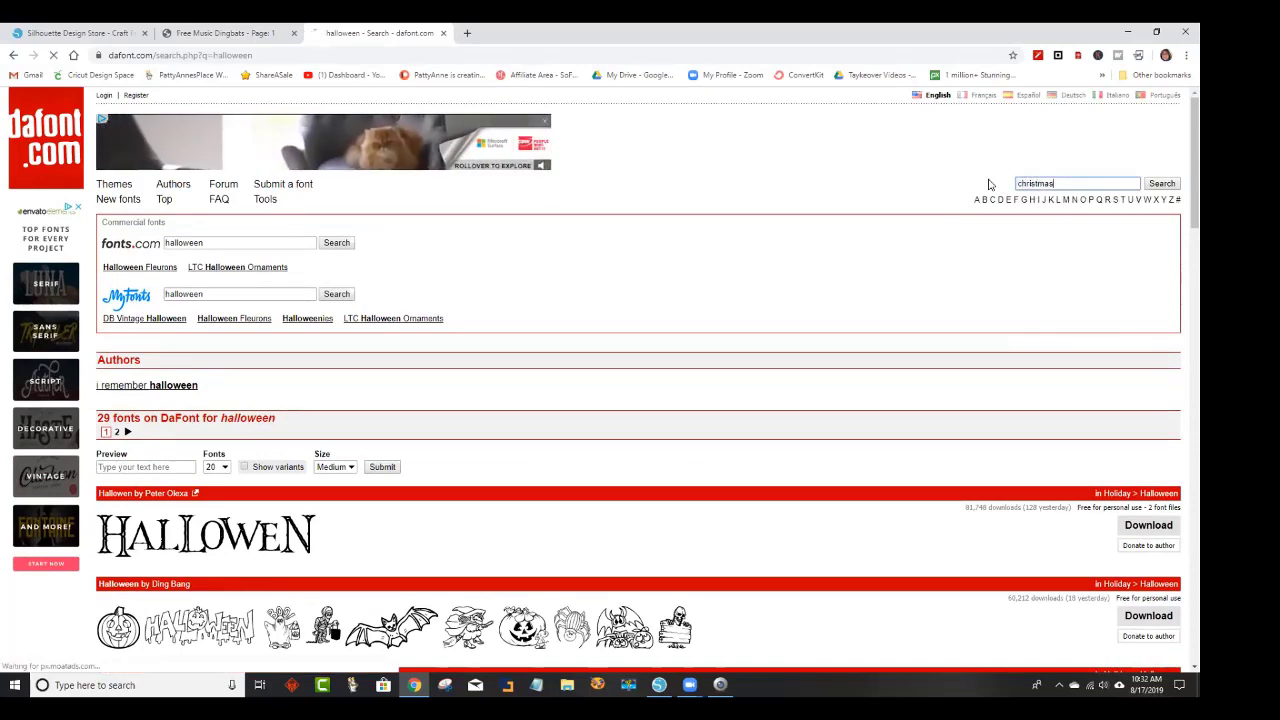
Look through the first page of christmas font results for picture dingbats and decorated lettering.
{"action": "scroll", "coordinate": [1000, 308], "scroll_direction": "down", "scroll_amount": 2}
{"action": "scroll", "coordinate": [995, 312], "scroll_direction": "down", "scroll_amount": 1}
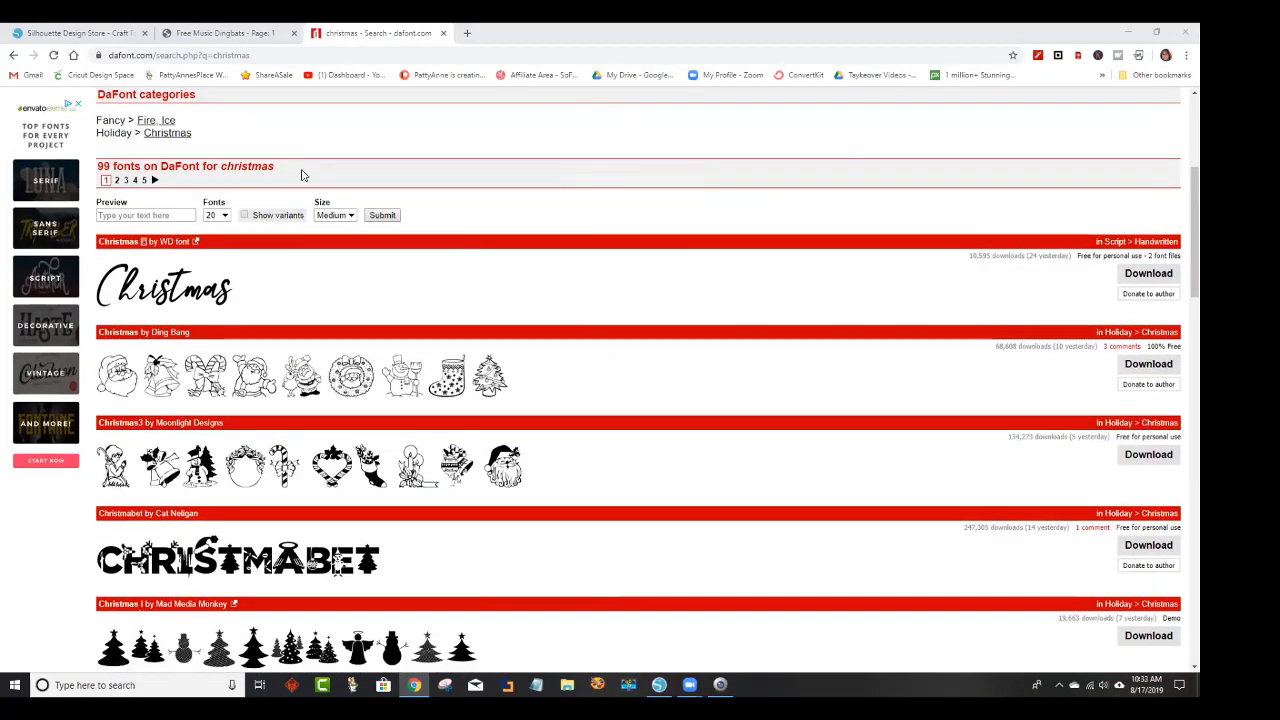
{"action": "scroll", "coordinate": [750, 400], "scroll_direction": "down", "scroll_amount": 1}
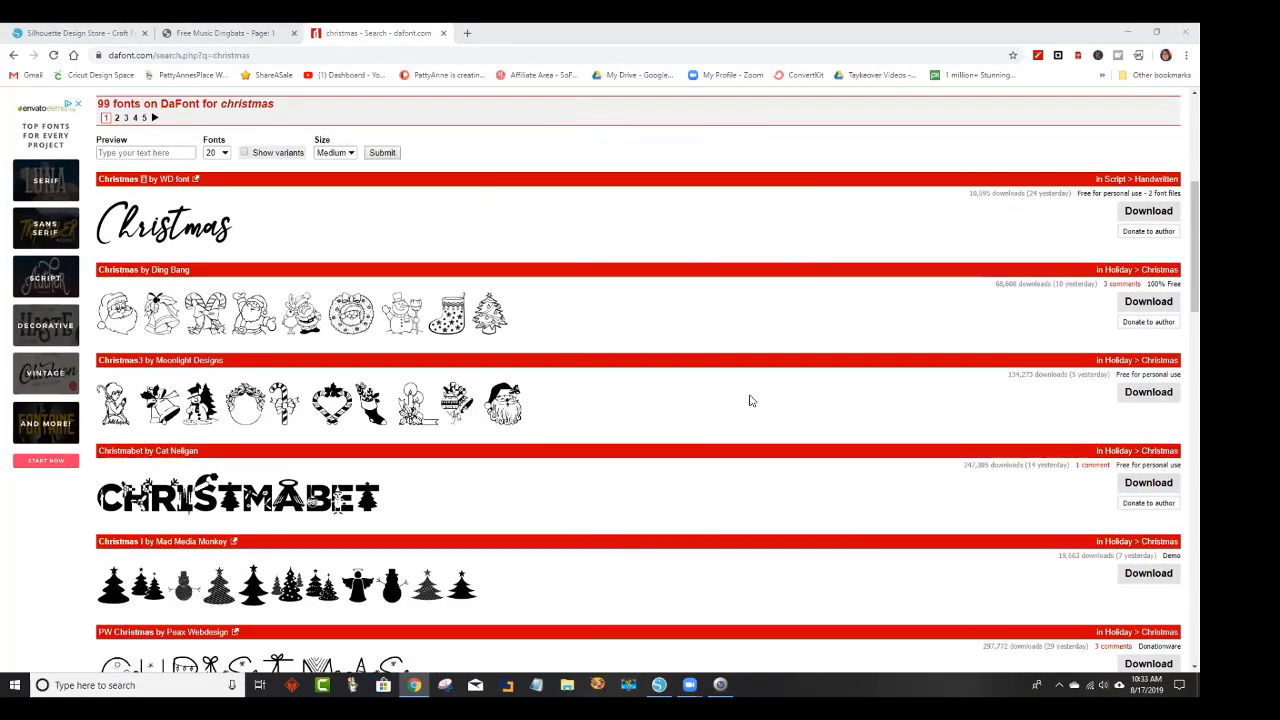
{"action": "scroll", "coordinate": [750, 400], "scroll_direction": "down", "scroll_amount": 1}
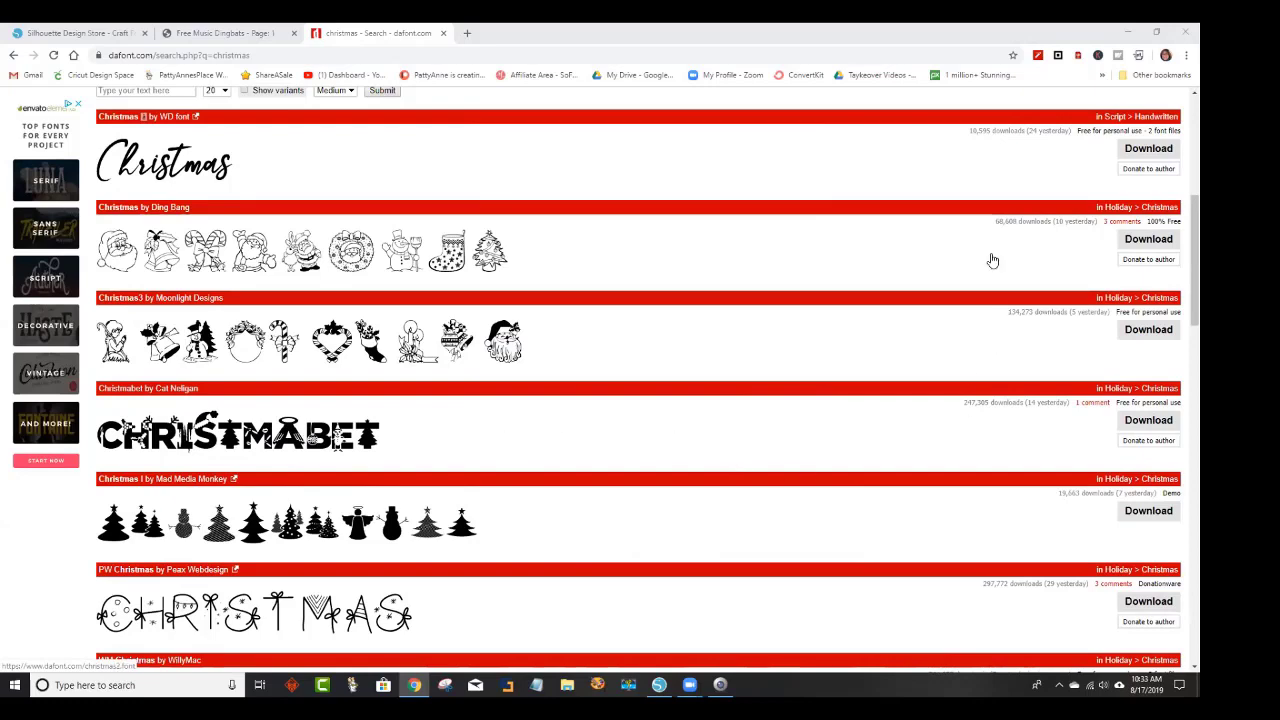
{"action": "scroll", "coordinate": [1028, 355], "scroll_direction": "down", "scroll_amount": 2}
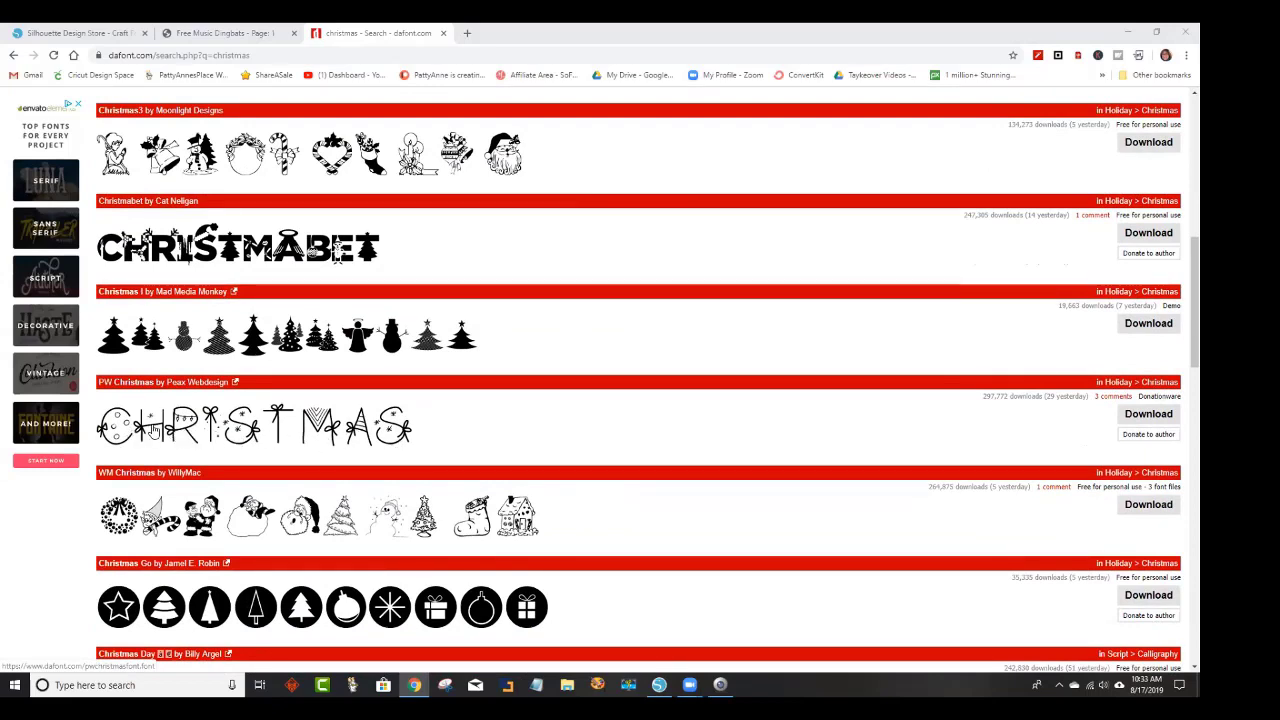
{"action": "scroll", "coordinate": [630, 420], "scroll_direction": "down", "scroll_amount": 1}
{"action": "scroll", "coordinate": [639, 420], "scroll_direction": "down", "scroll_amount": 4}
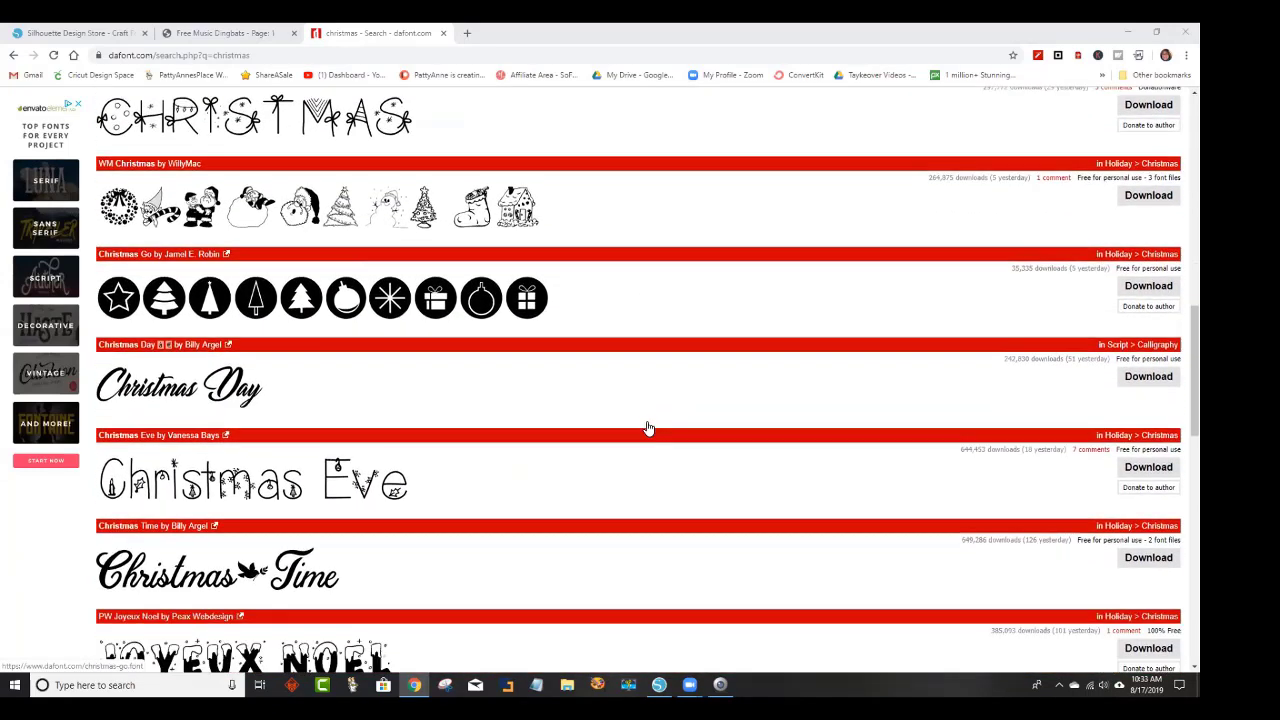
{"action": "scroll", "coordinate": [647, 432], "scroll_direction": "down", "scroll_amount": 1}
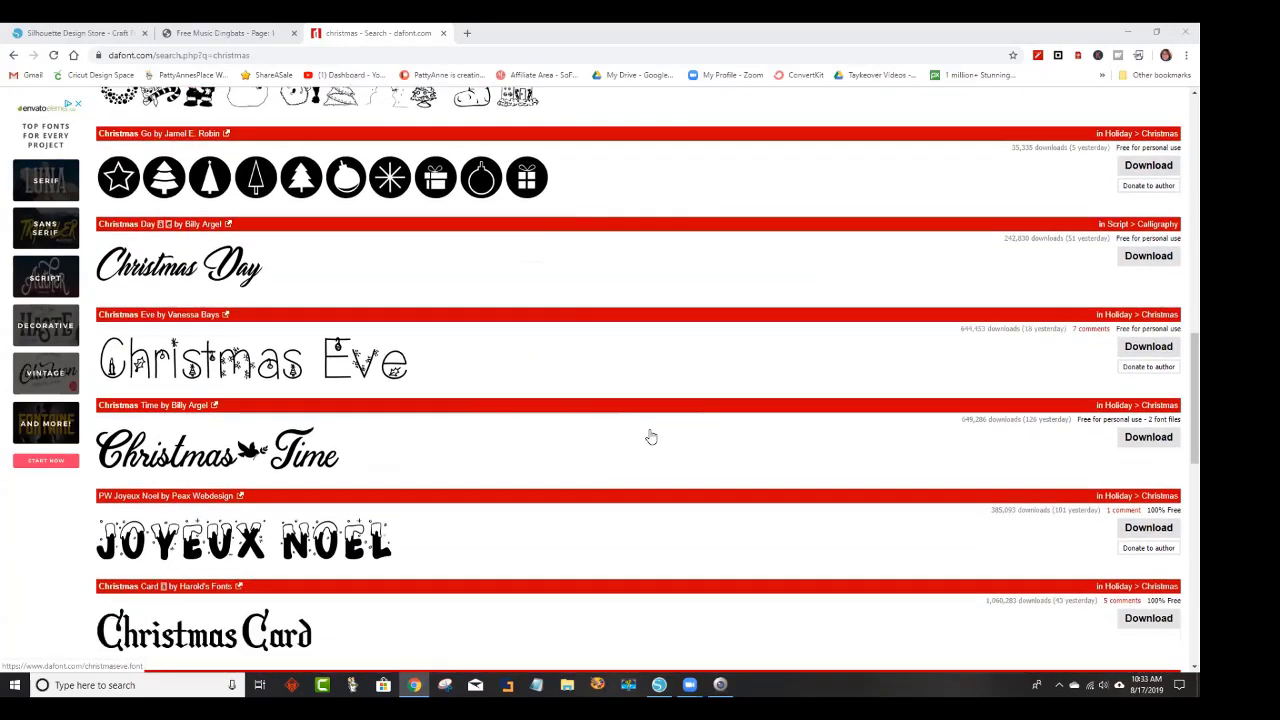
{"action": "scroll", "coordinate": [634, 449], "scroll_direction": "down", "scroll_amount": 1}
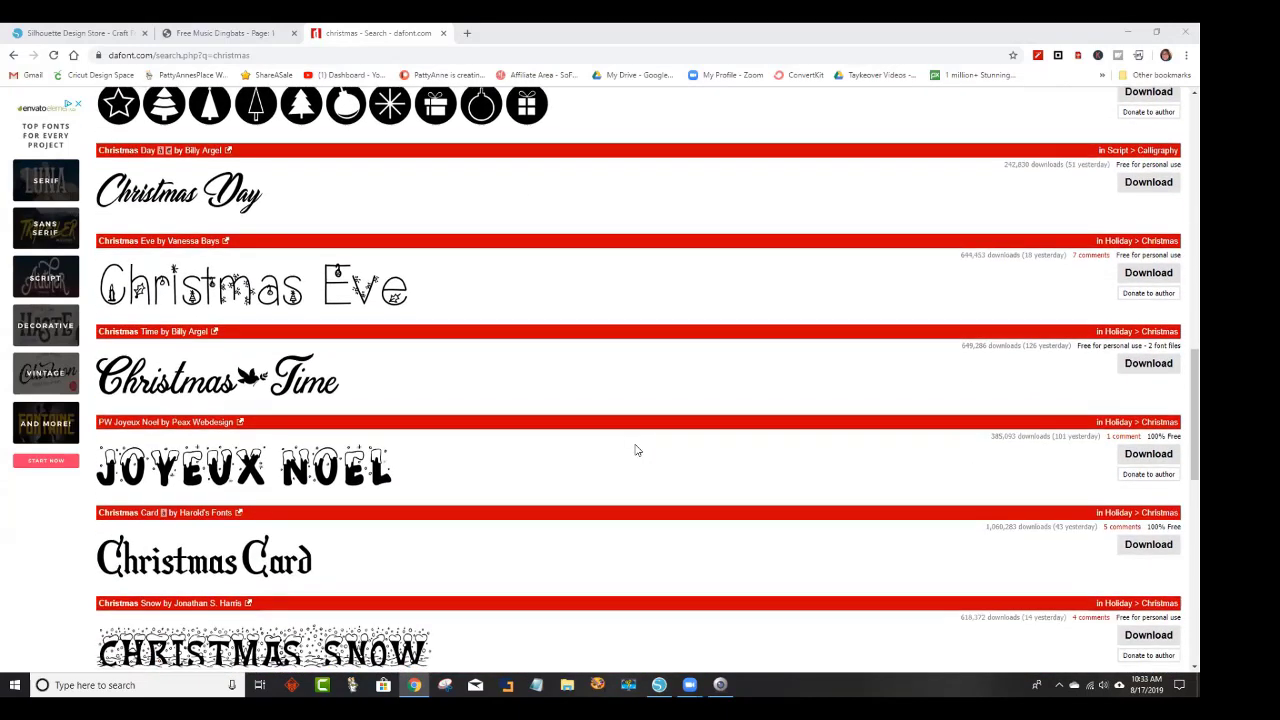
{"action": "scroll", "coordinate": [631, 451], "scroll_direction": "down", "scroll_amount": 3}
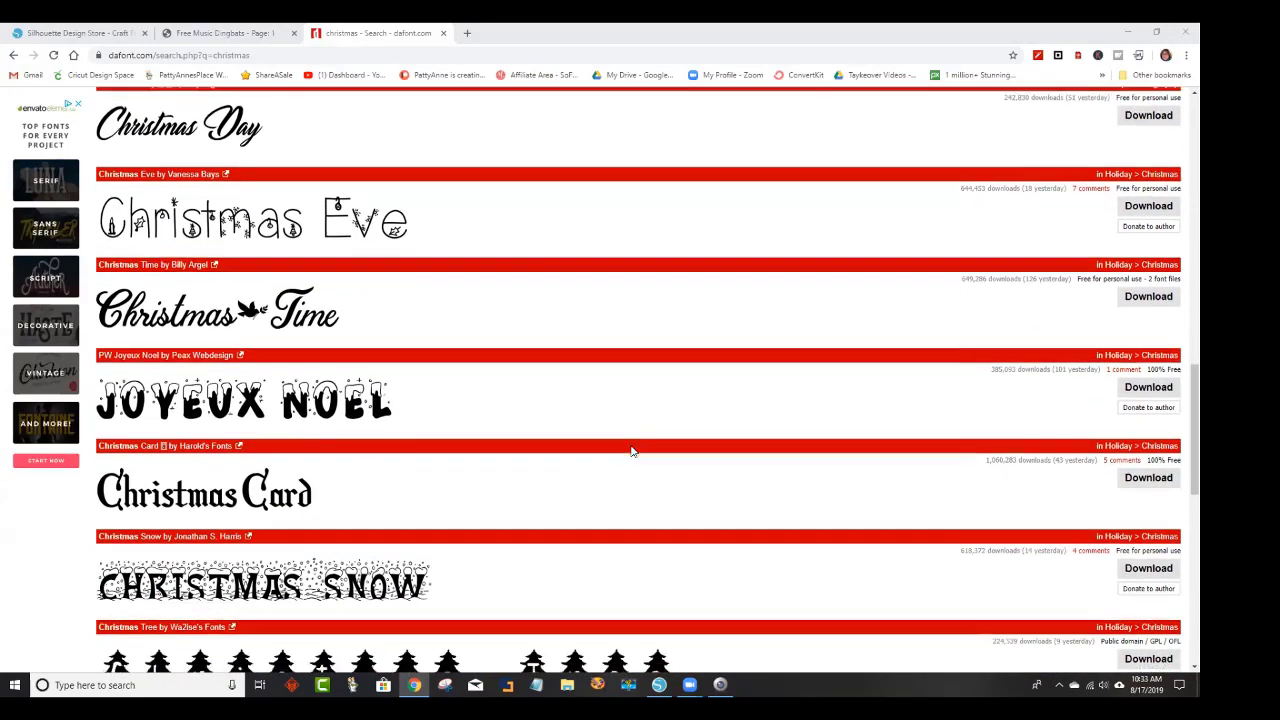
{"action": "scroll", "coordinate": [631, 451], "scroll_direction": "down", "scroll_amount": 1}
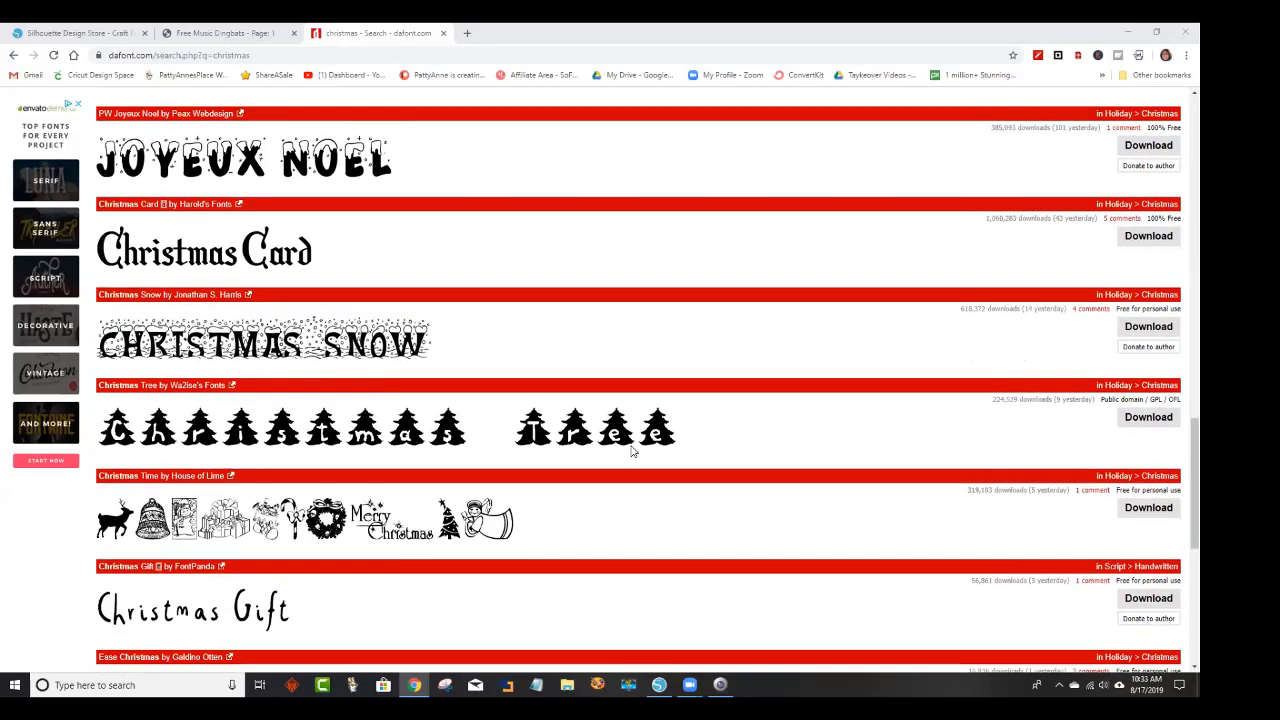
{"action": "scroll", "coordinate": [631, 451], "scroll_direction": "down", "scroll_amount": 1}
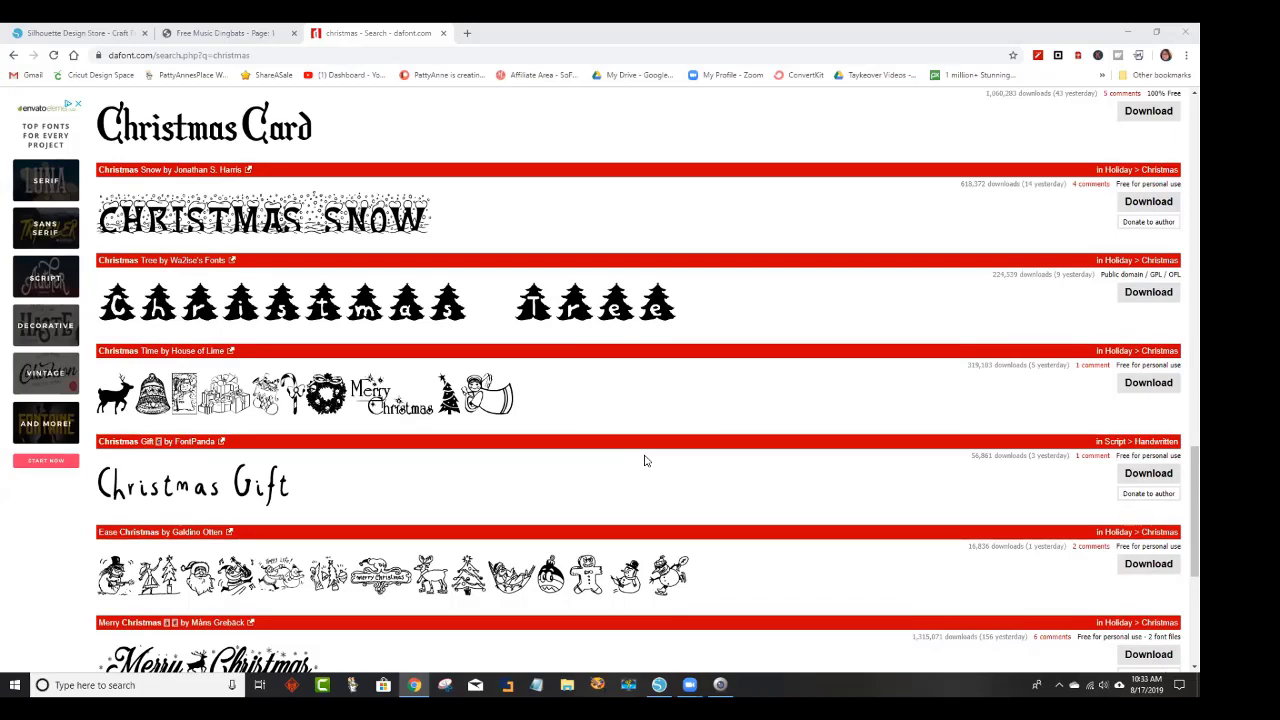
{"action": "scroll", "coordinate": [645, 460], "scroll_direction": "down", "scroll_amount": 2}
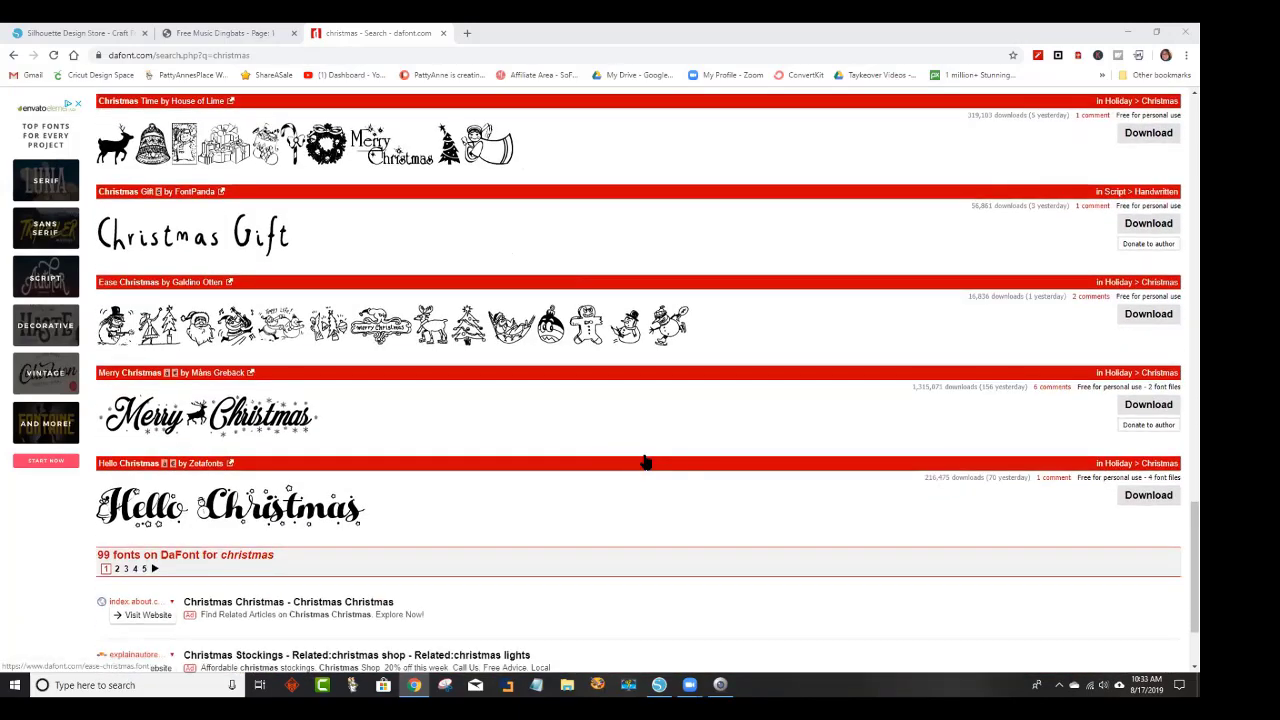
{"action": "scroll", "coordinate": [645, 460], "scroll_direction": "up", "scroll_amount": 12}
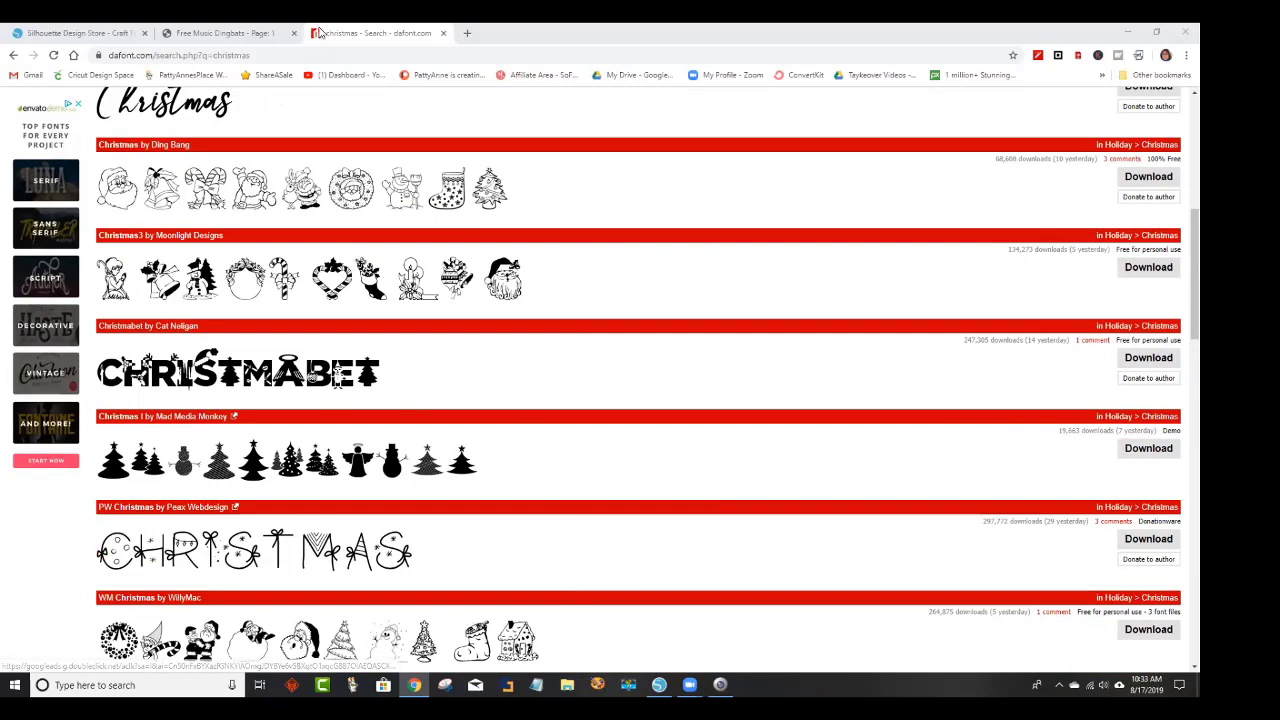
Switch to Silhouette Studio and separate the piled letters, placing S beside the page and N and A on the page below P and D.
{"action": "left_click", "coordinate": [98, 35]}
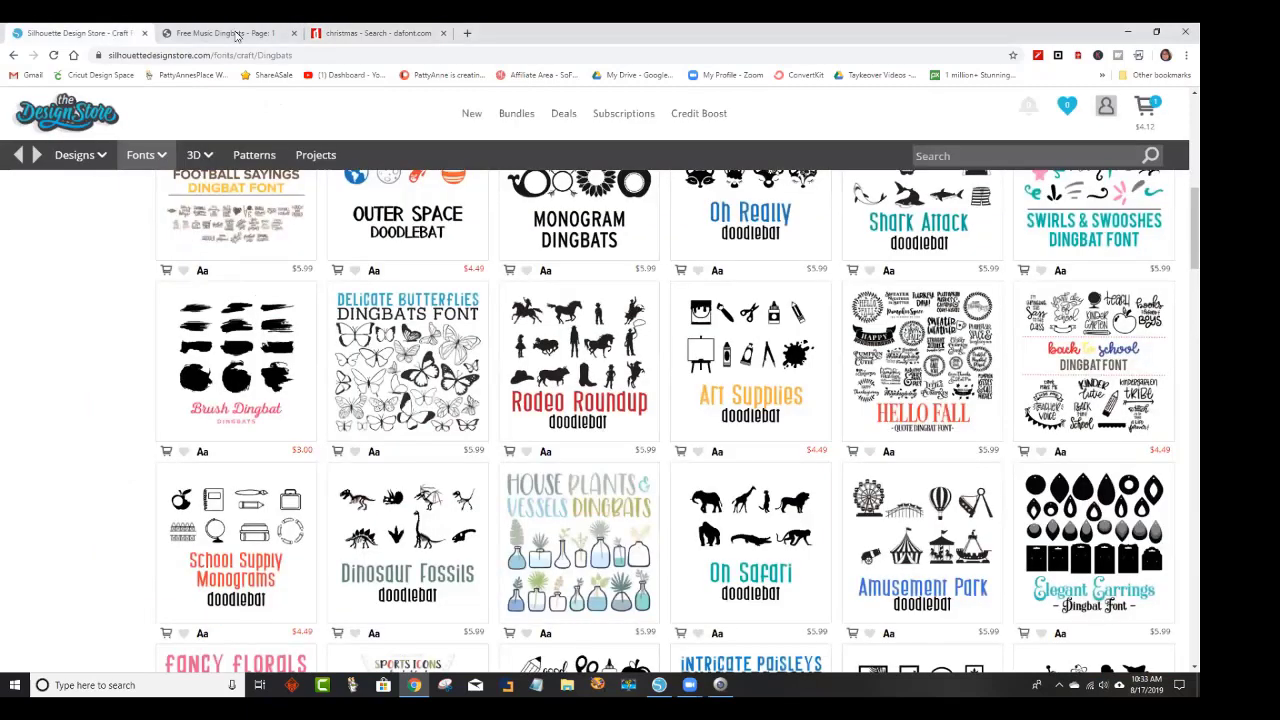
{"action": "left_click", "coordinate": [658, 685]}
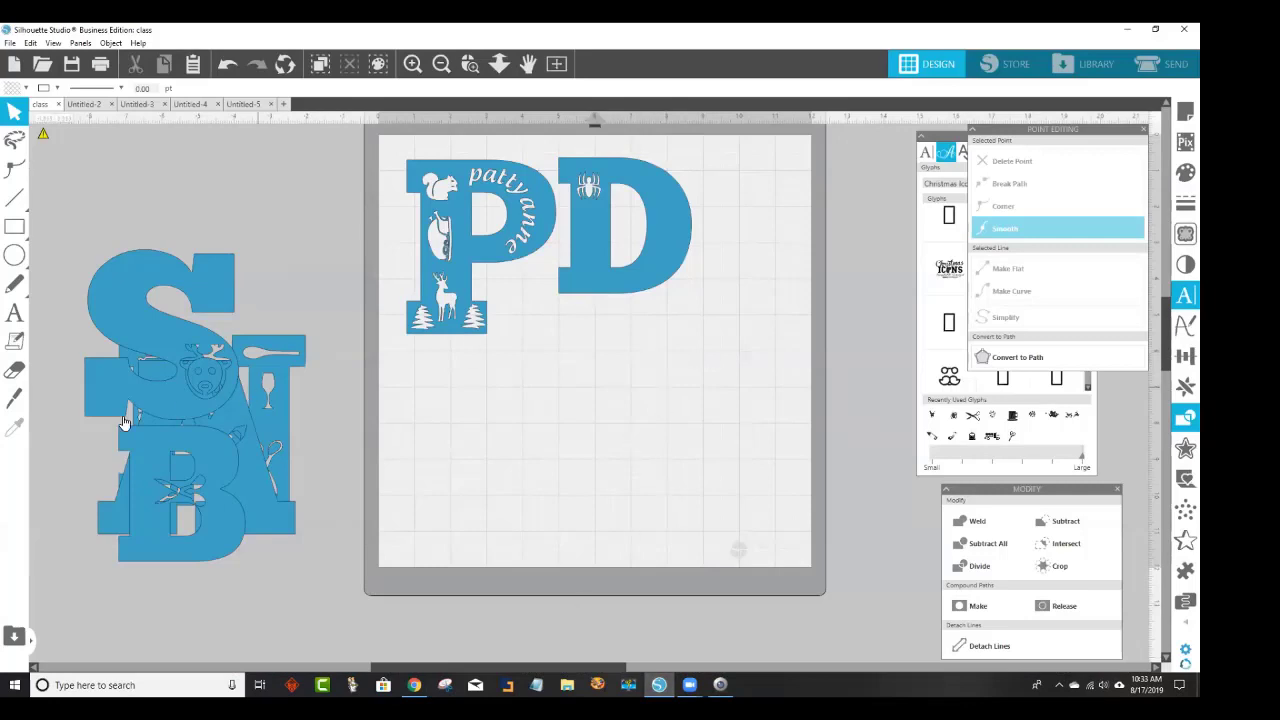
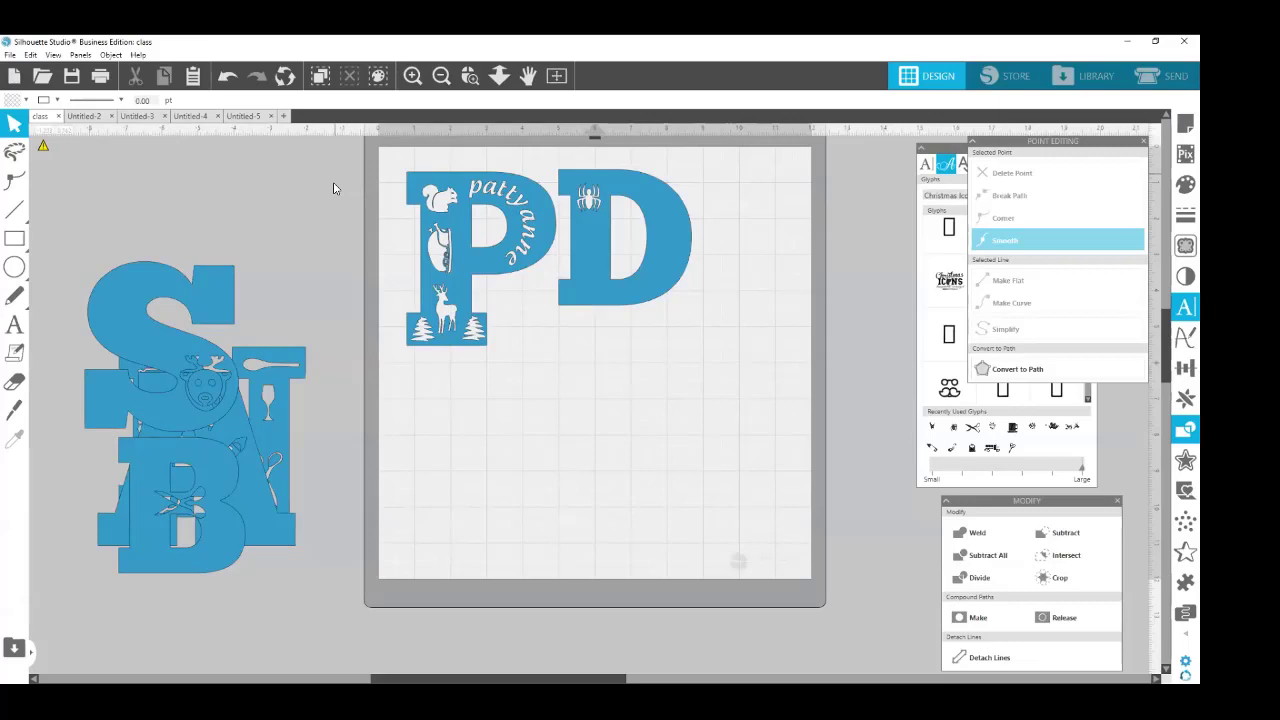
{"action": "left_click_drag", "start_coordinate": [202, 385], "coordinate": [305, 265]}
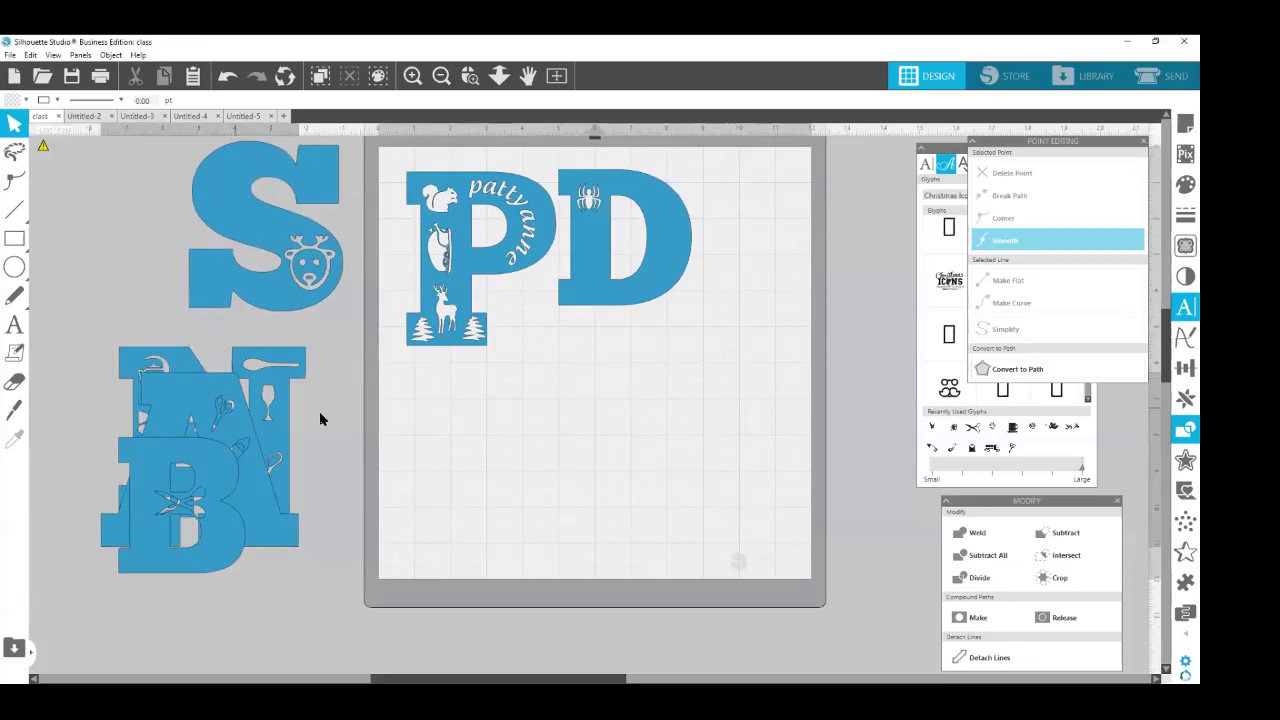
{"action": "left_click_drag", "start_coordinate": [250, 430], "coordinate": [732, 368]}
{"action": "left_click", "coordinate": [366, 371]}
{"action": "left_click_drag", "start_coordinate": [266, 408], "coordinate": [541, 434]}
{"action": "left_click", "coordinate": [524, 431]}
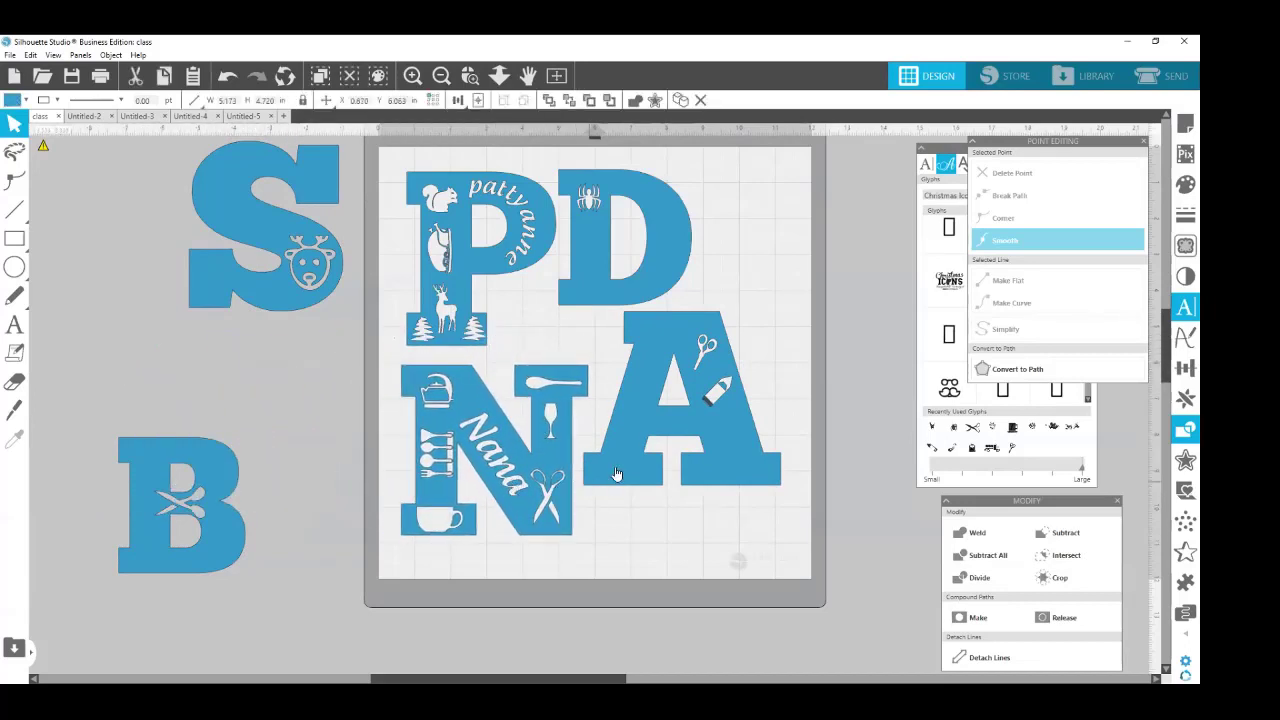
Align the decorated letters N and A side by side along the lower half of the page.
{"action": "left_click_drag", "start_coordinate": [622, 458], "coordinate": [632, 496]}
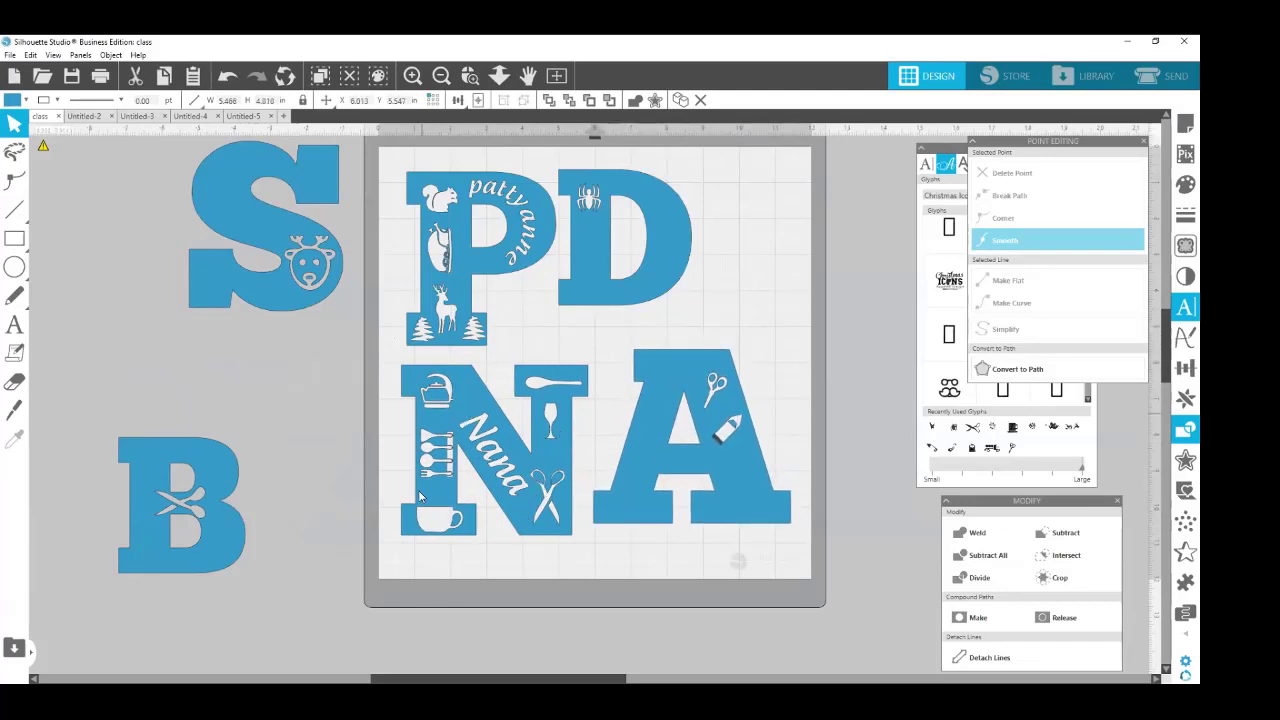
{"action": "left_click", "coordinate": [515, 487]}
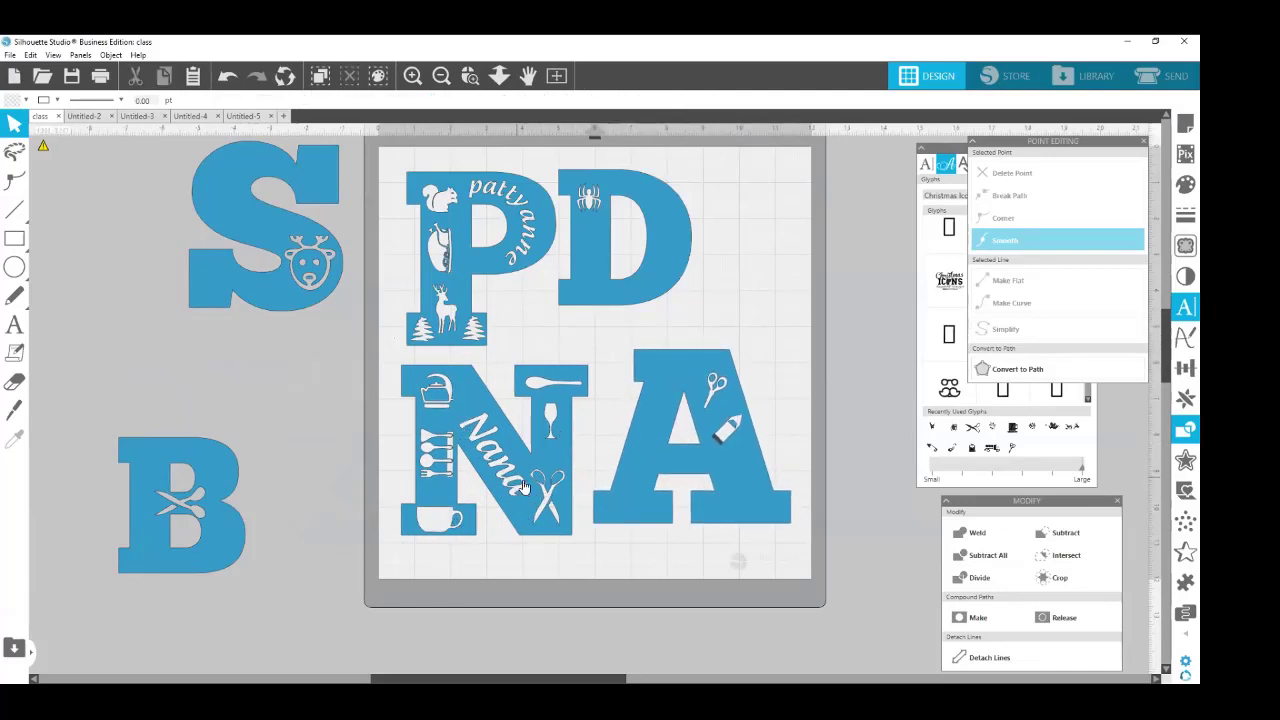
{"action": "left_click_drag", "start_coordinate": [517, 480], "coordinate": [511, 478]}
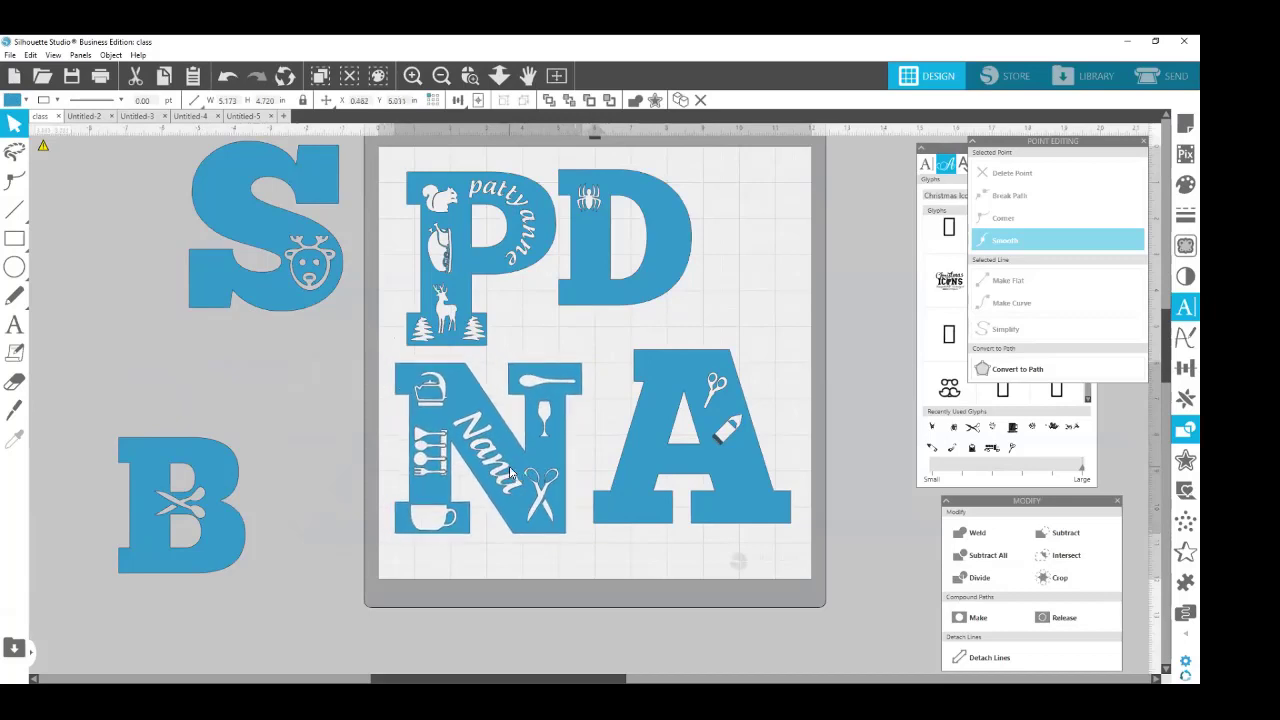
{"action": "left_click_drag", "start_coordinate": [629, 473], "coordinate": [611, 482]}
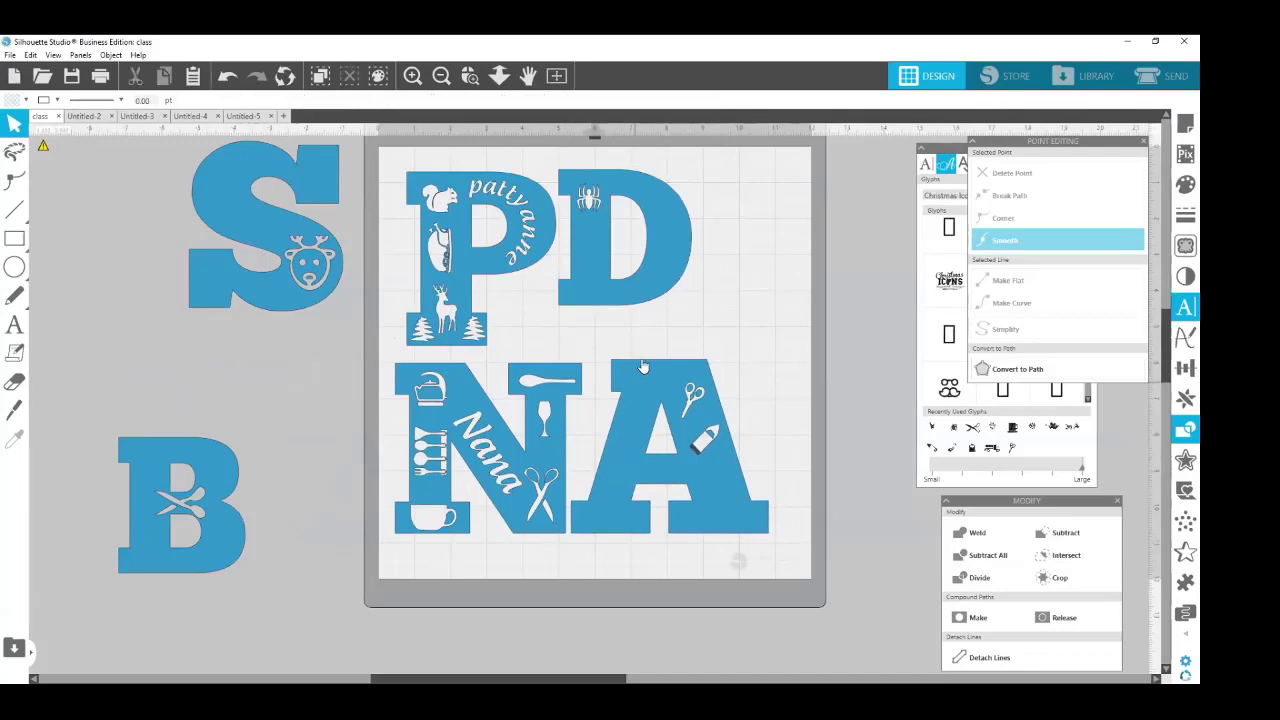
Move D down to just above A and P to just above N, and shift S farther from the page.
{"action": "left_click_drag", "start_coordinate": [645, 296], "coordinate": [691, 339]}
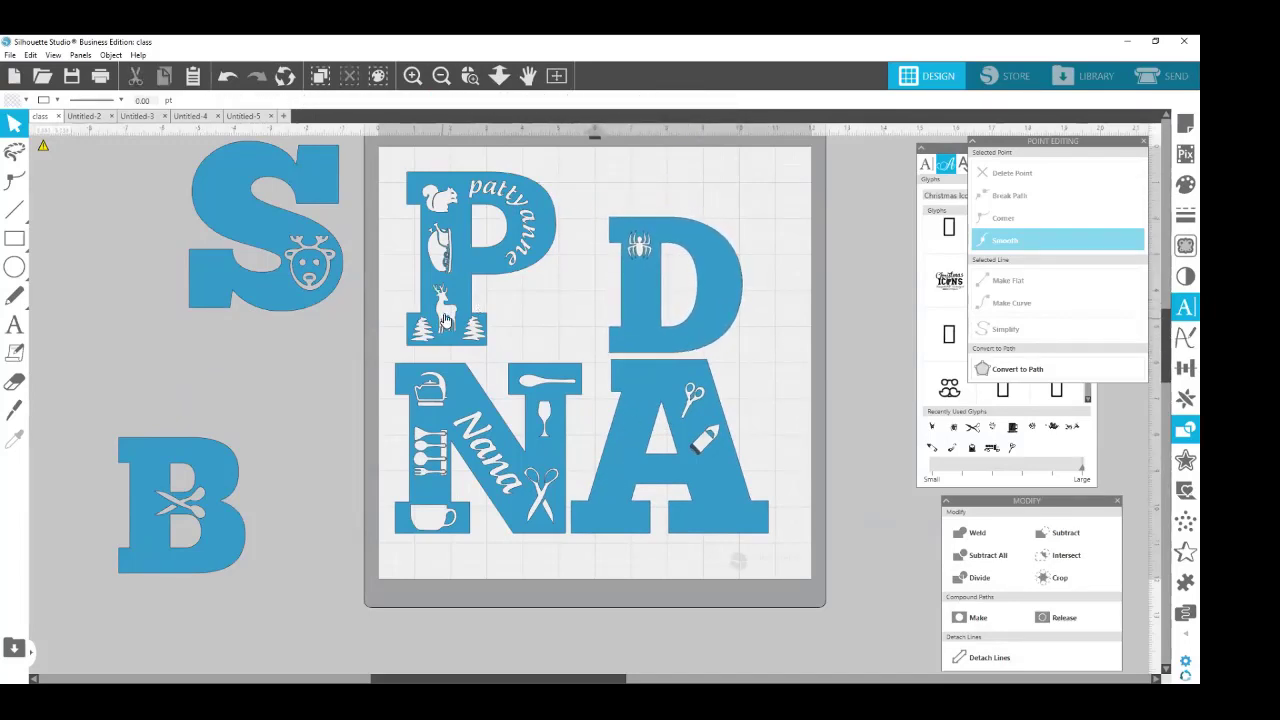
{"action": "left_click_drag", "start_coordinate": [445, 298], "coordinate": [435, 318]}
{"action": "left_click", "coordinate": [572, 277]}
{"action": "left_click_drag", "start_coordinate": [326, 252], "coordinate": [278, 289]}
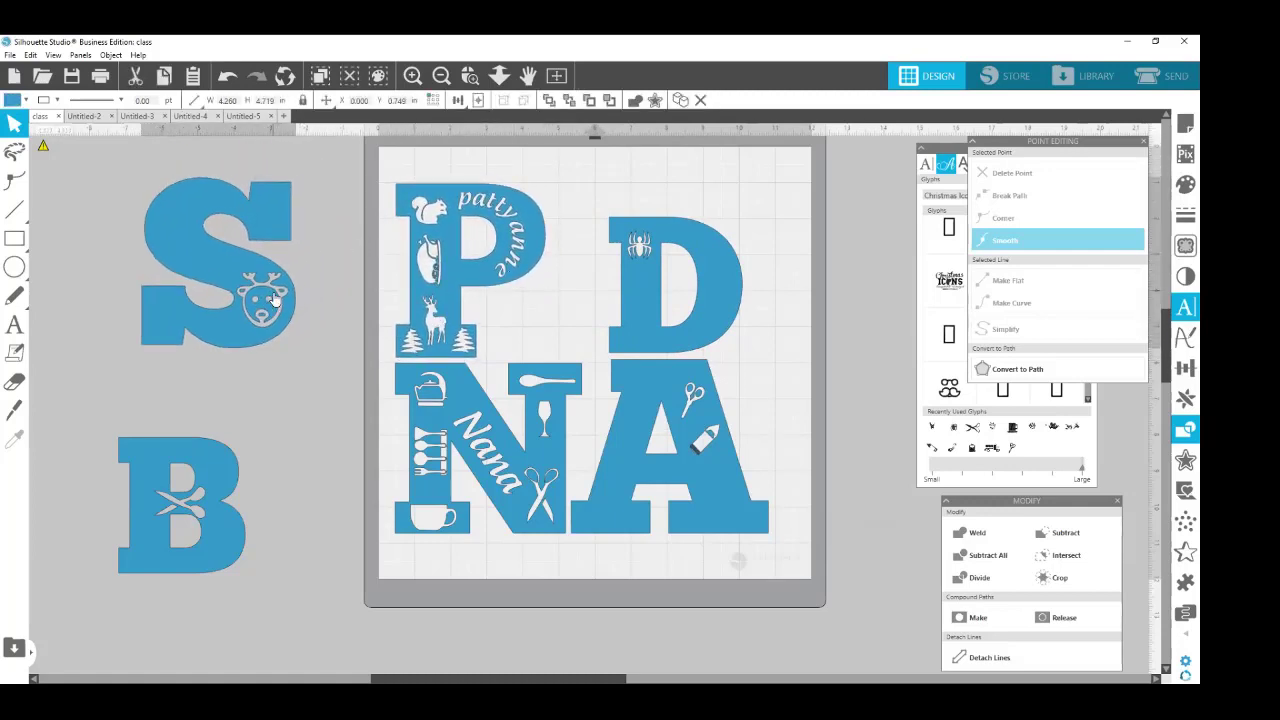
Switch to the Untitled-2 design and move the pink crayon off the page.
{"action": "left_click", "coordinate": [50, 308]}
{"action": "left_click", "coordinate": [95, 118]}
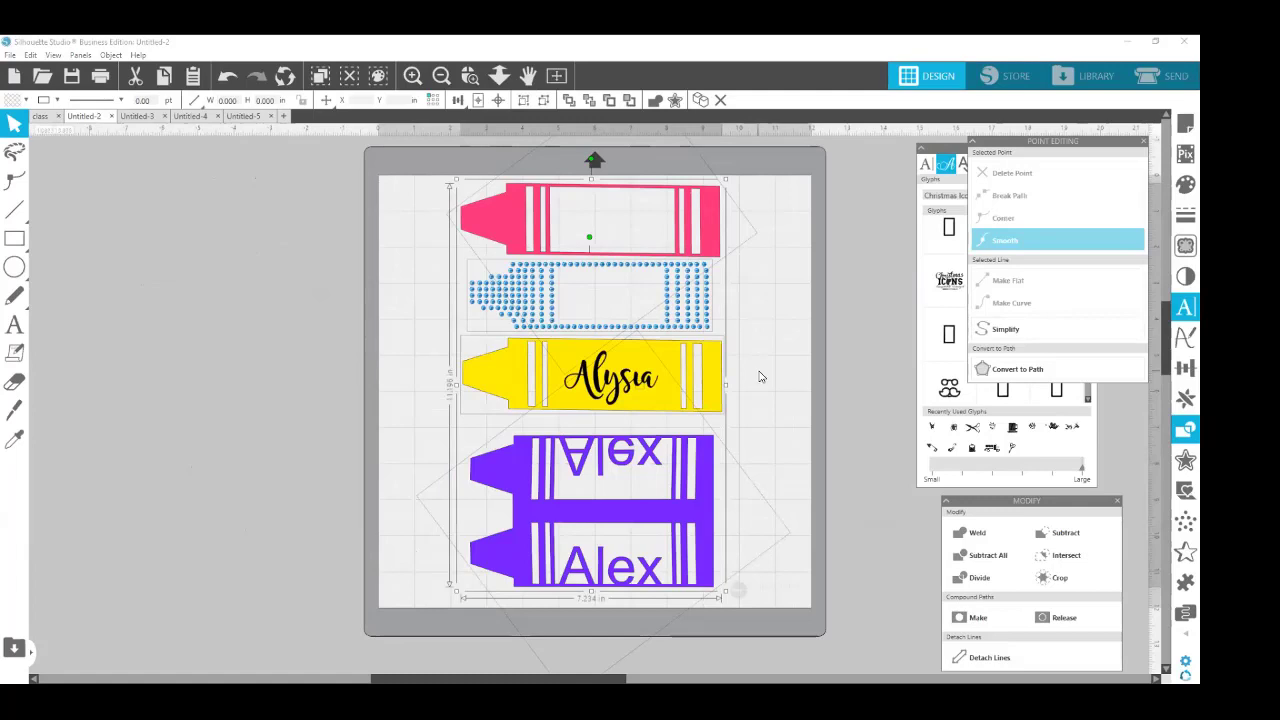
{"action": "left_click", "coordinate": [875, 392]}
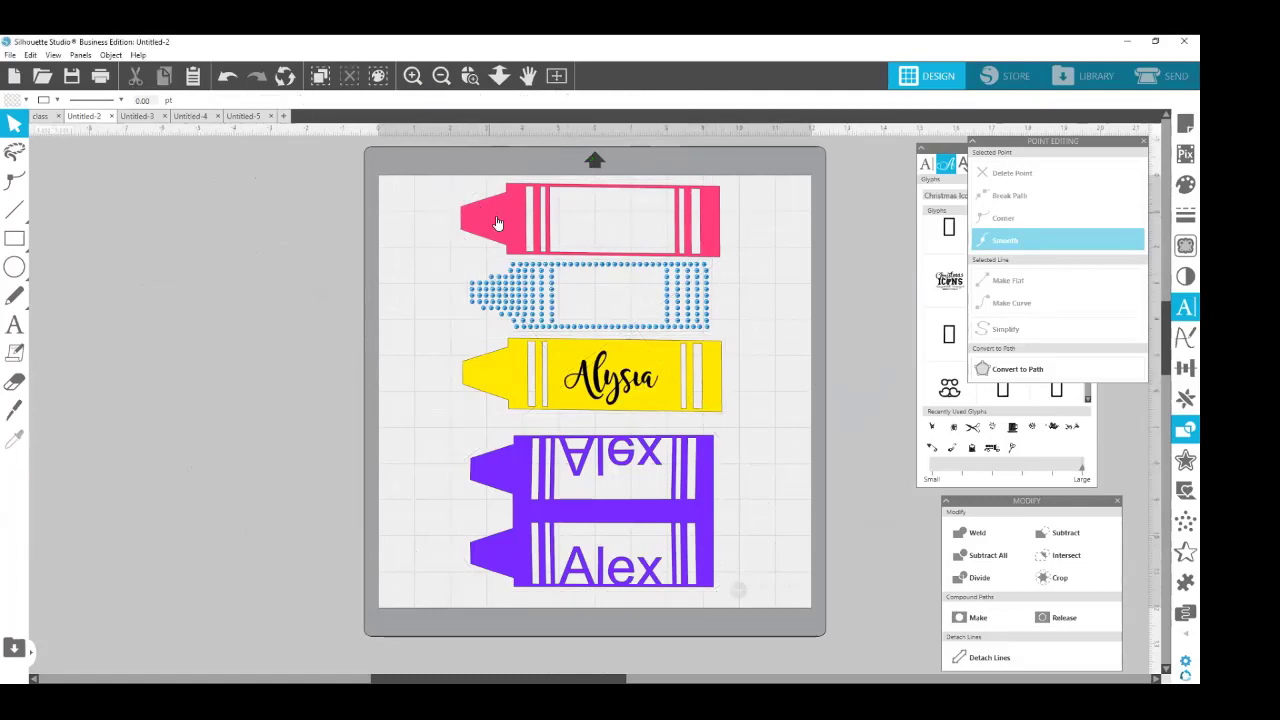
{"action": "left_click_drag", "start_coordinate": [500, 223], "coordinate": [45, 210]}
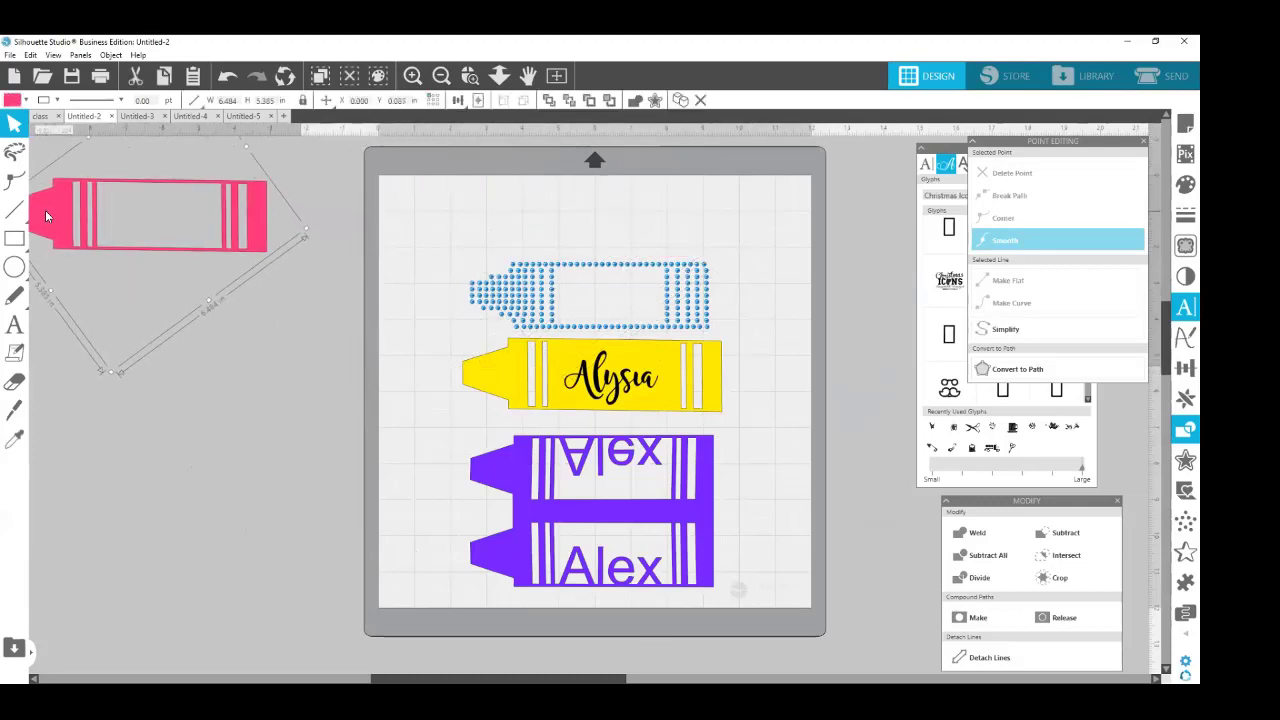
Move the purple crayon pair aside and the yellow crayon down the page, and delete the stray black speck.
{"action": "left_click", "coordinate": [638, 400]}
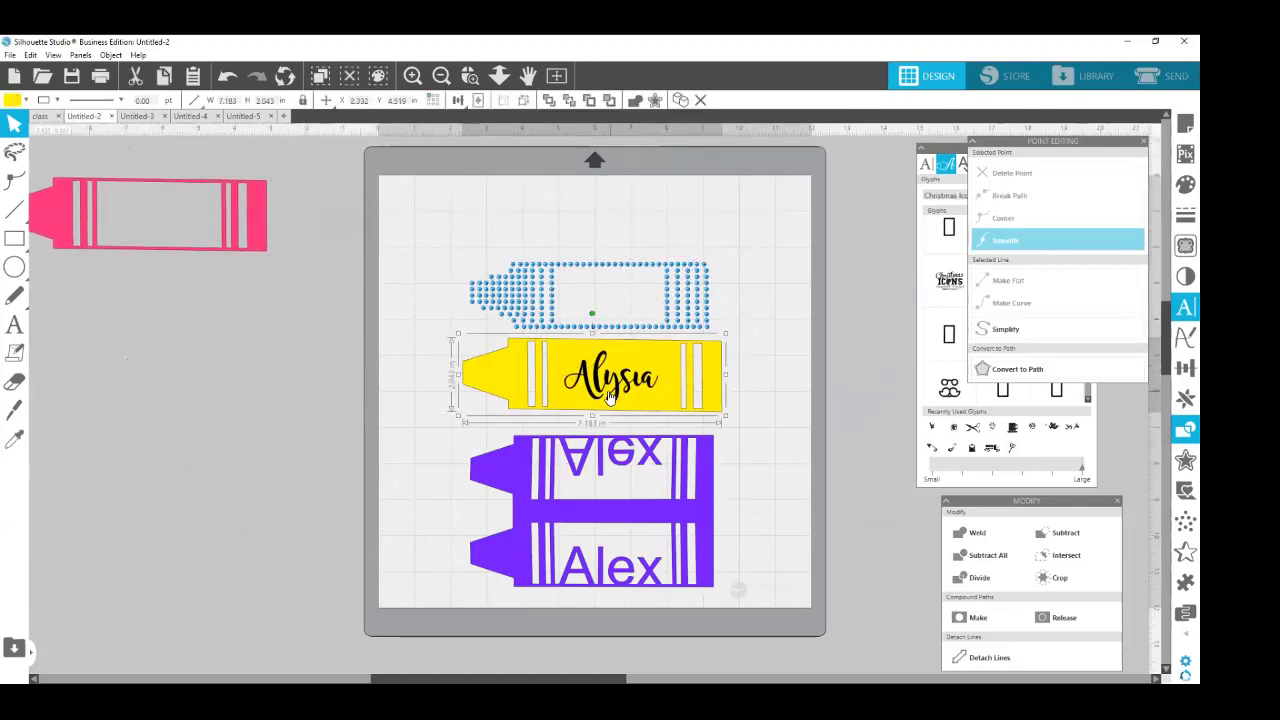
{"action": "mouse_move", "coordinate": [600, 392]}
{"action": "left_mouse_down"}
{"action": "mouse_move", "coordinate": [571, 398]}
{"action": "mouse_move", "coordinate": [598, 396]}
{"action": "left_mouse_up"}
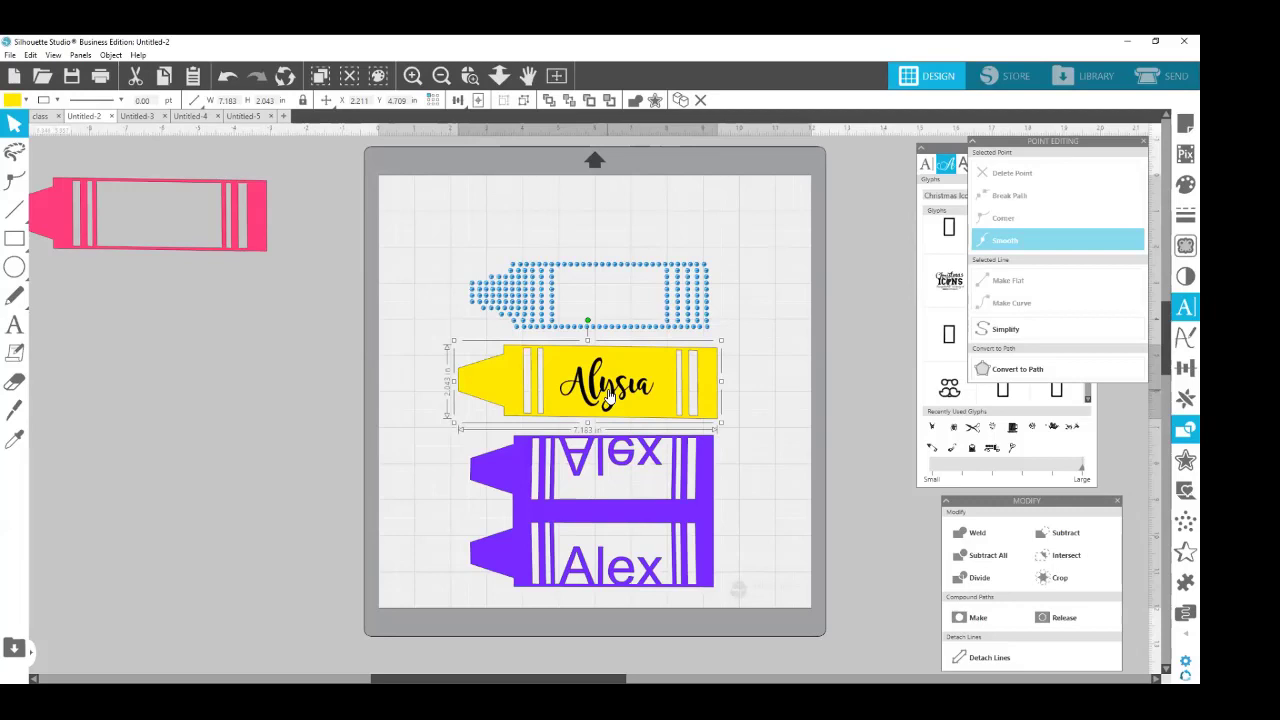
{"action": "left_click_drag", "start_coordinate": [640, 493], "coordinate": [262, 492]}
{"action": "left_click_drag", "start_coordinate": [614, 420], "coordinate": [617, 524]}
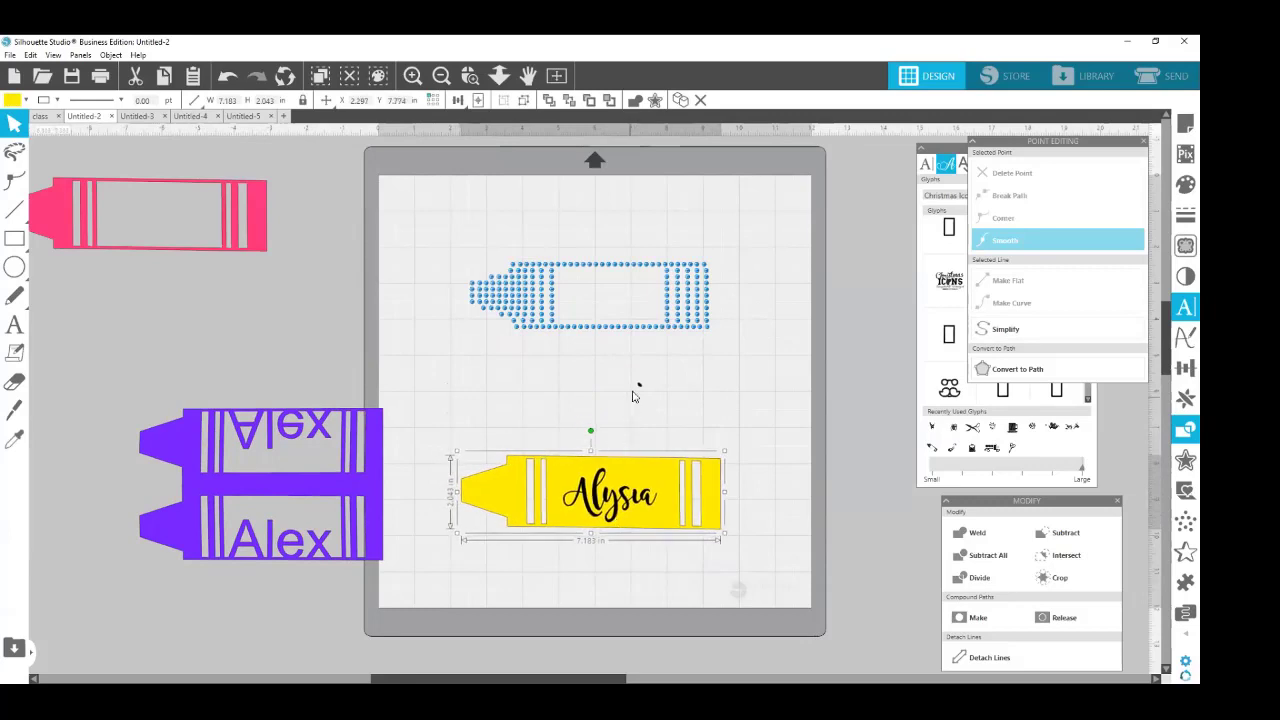
{"action": "left_click", "coordinate": [640, 388]}
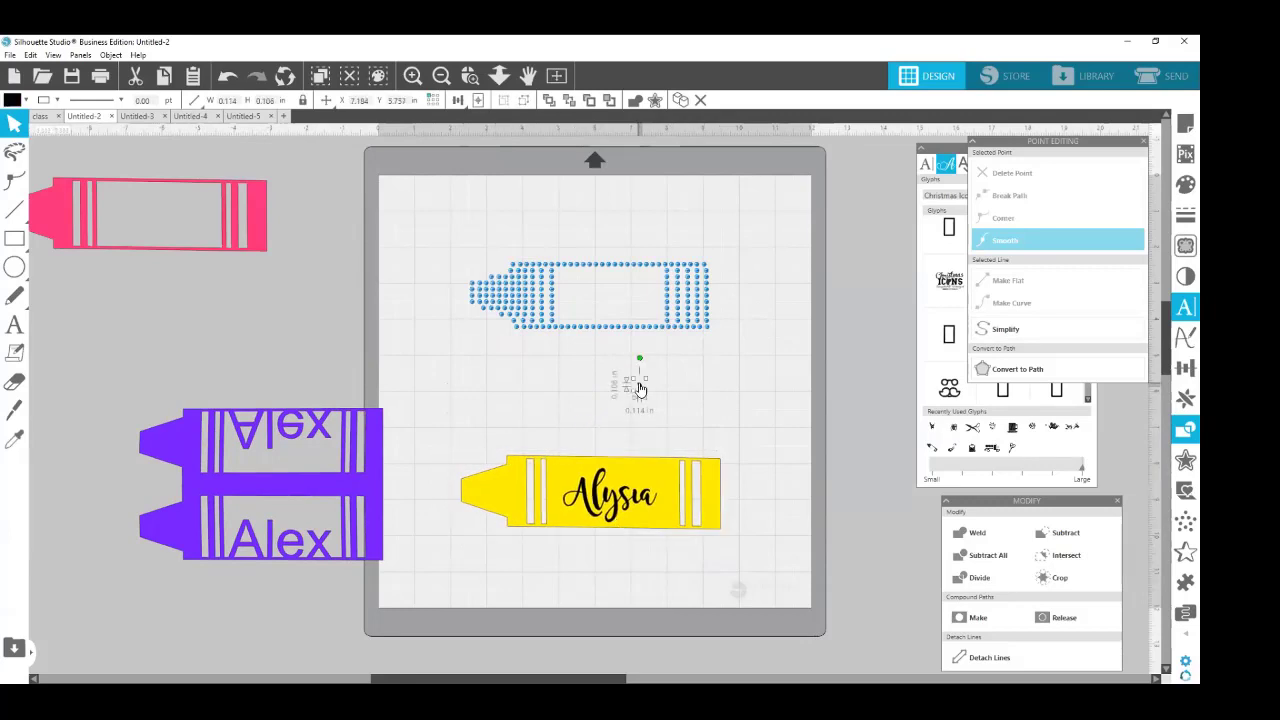
{"action": "key", "text": "Delete"}
Close the Point Editing and Text Style panels and mirror a copy of the yellow crayon above the original using Replicate.
{"action": "left_click", "coordinate": [648, 485]}
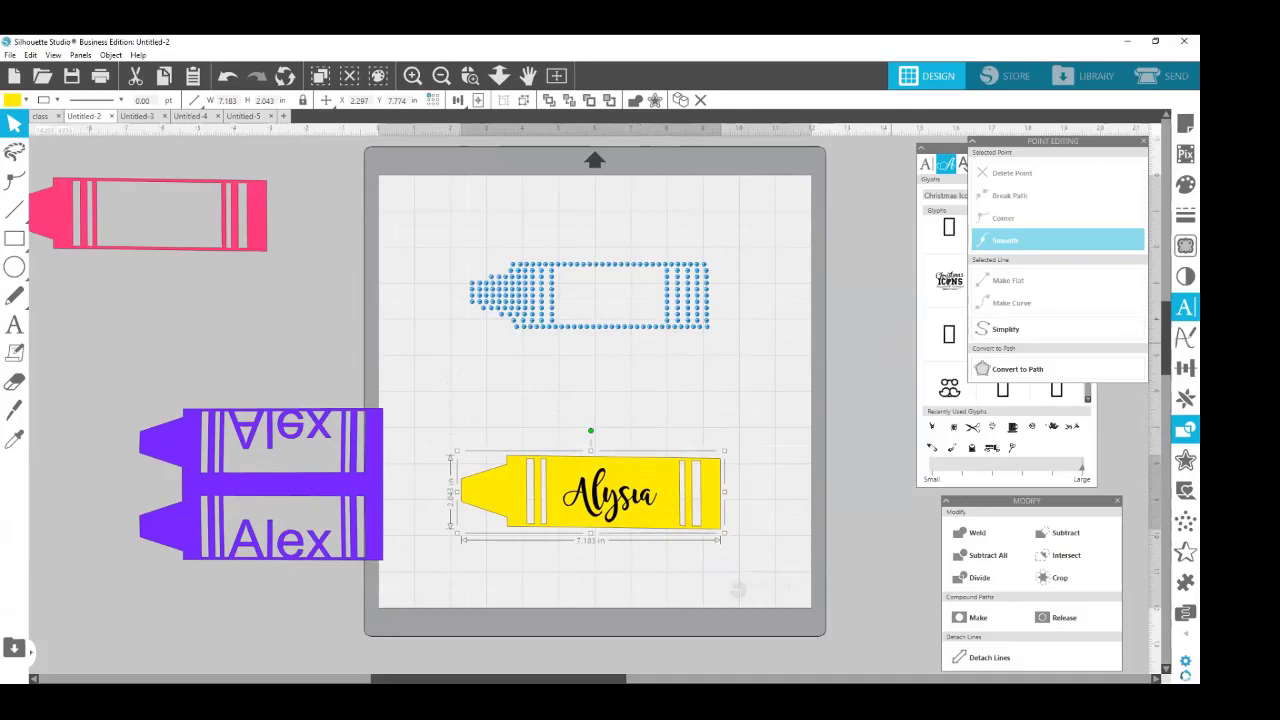
{"action": "left_click", "coordinate": [1143, 141]}
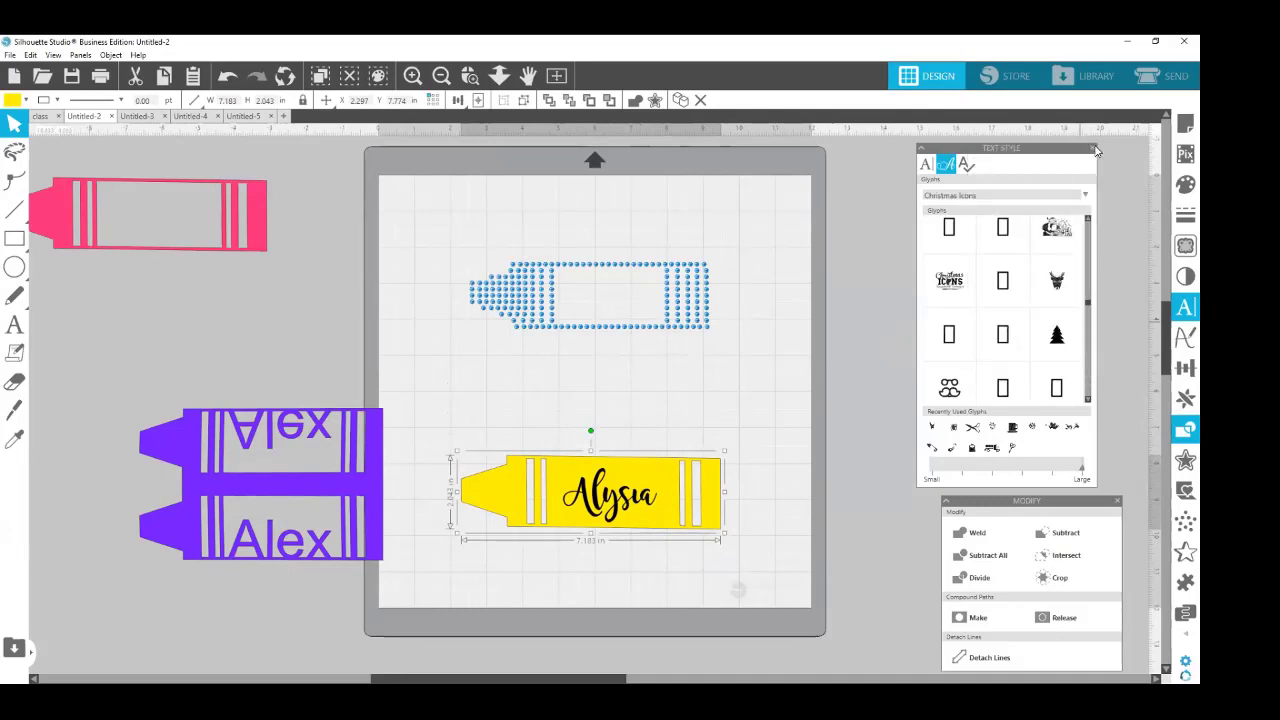
{"action": "left_click", "coordinate": [1093, 148]}
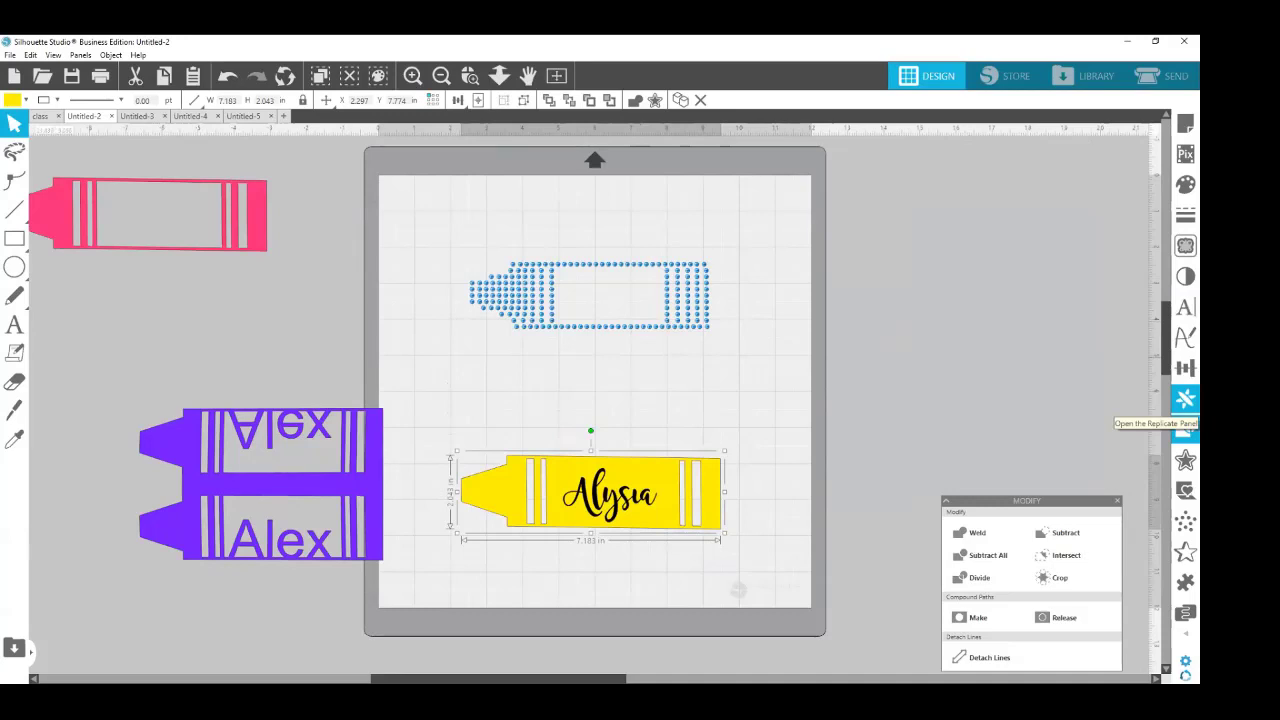
{"action": "left_click", "coordinate": [1185, 399]}
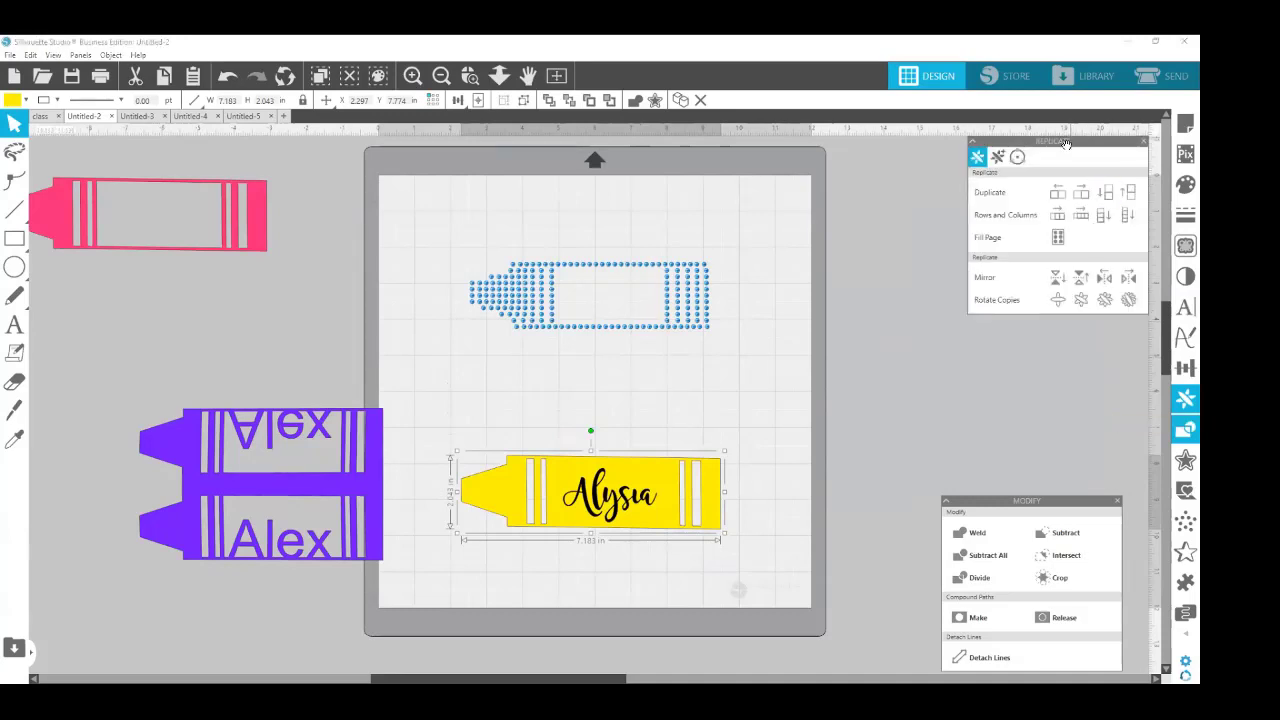
{"action": "left_click_drag", "start_coordinate": [1066, 141], "coordinate": [1009, 186]}
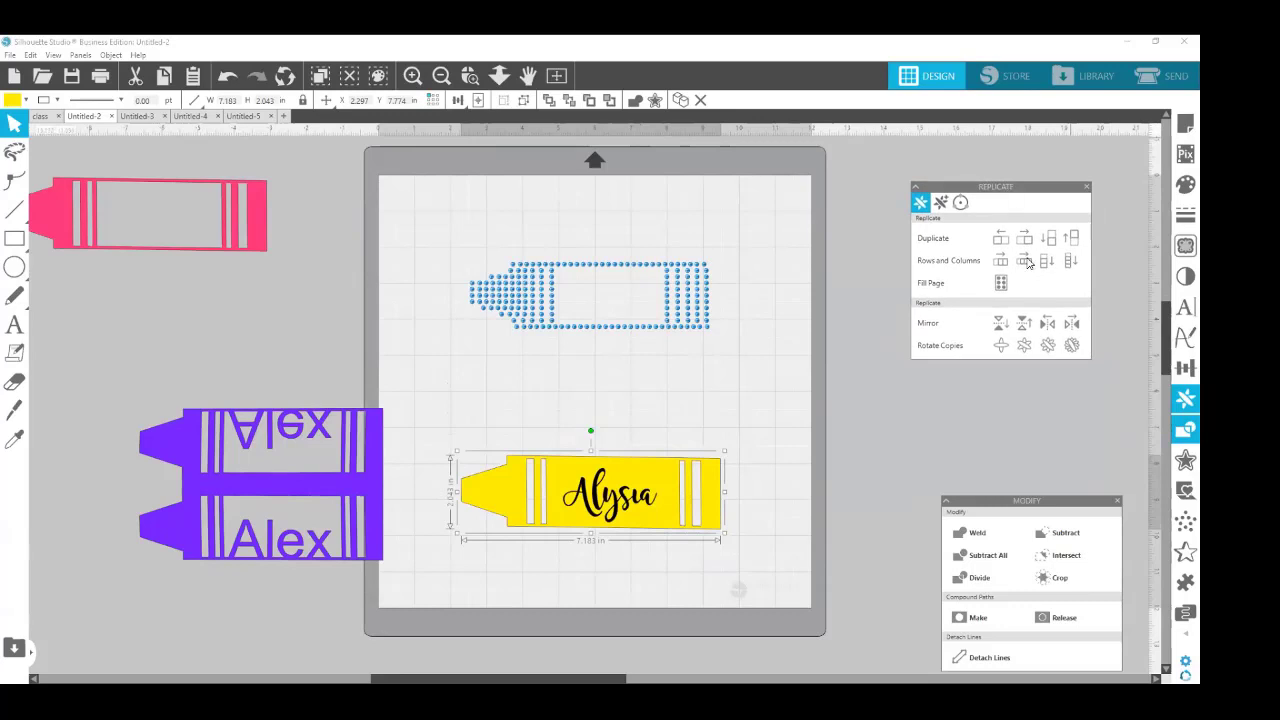
{"action": "left_click", "coordinate": [1021, 322]}
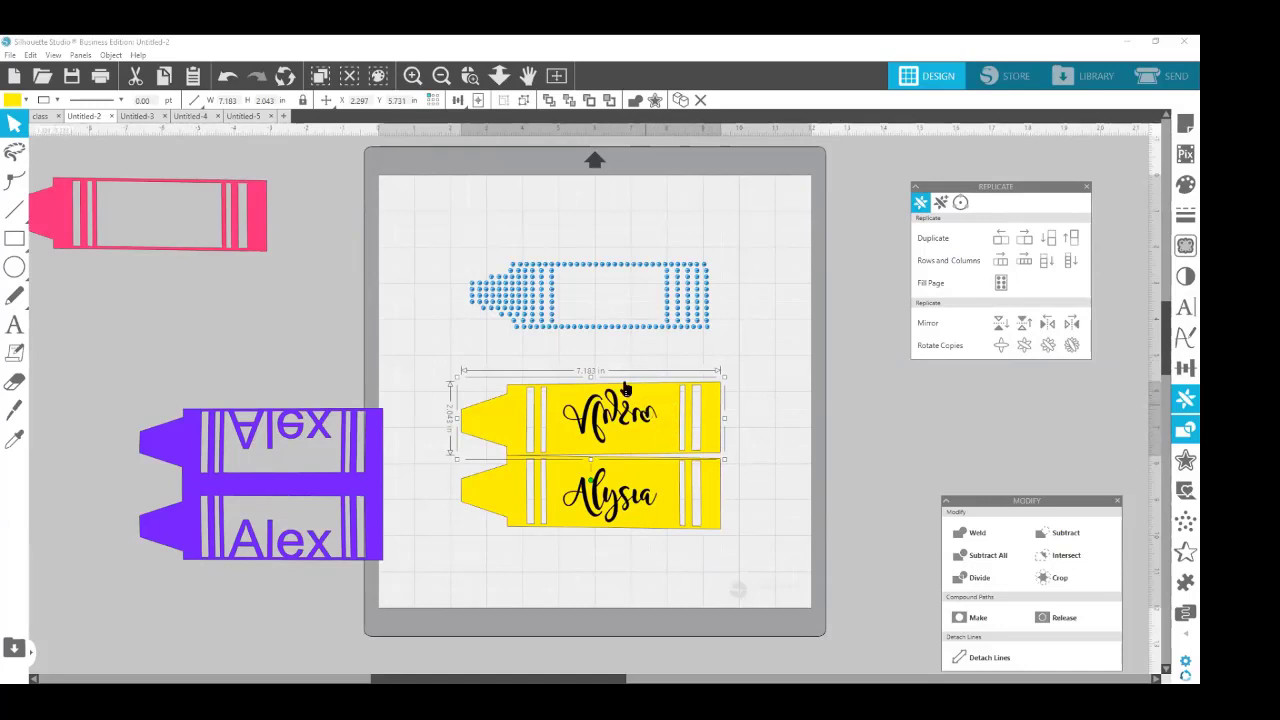
Rotate the lower yellow crayon slightly and shift it up until it meets the edge of the mirrored crayon.
{"action": "left_click_drag", "start_coordinate": [666, 437], "coordinate": [668, 437]}
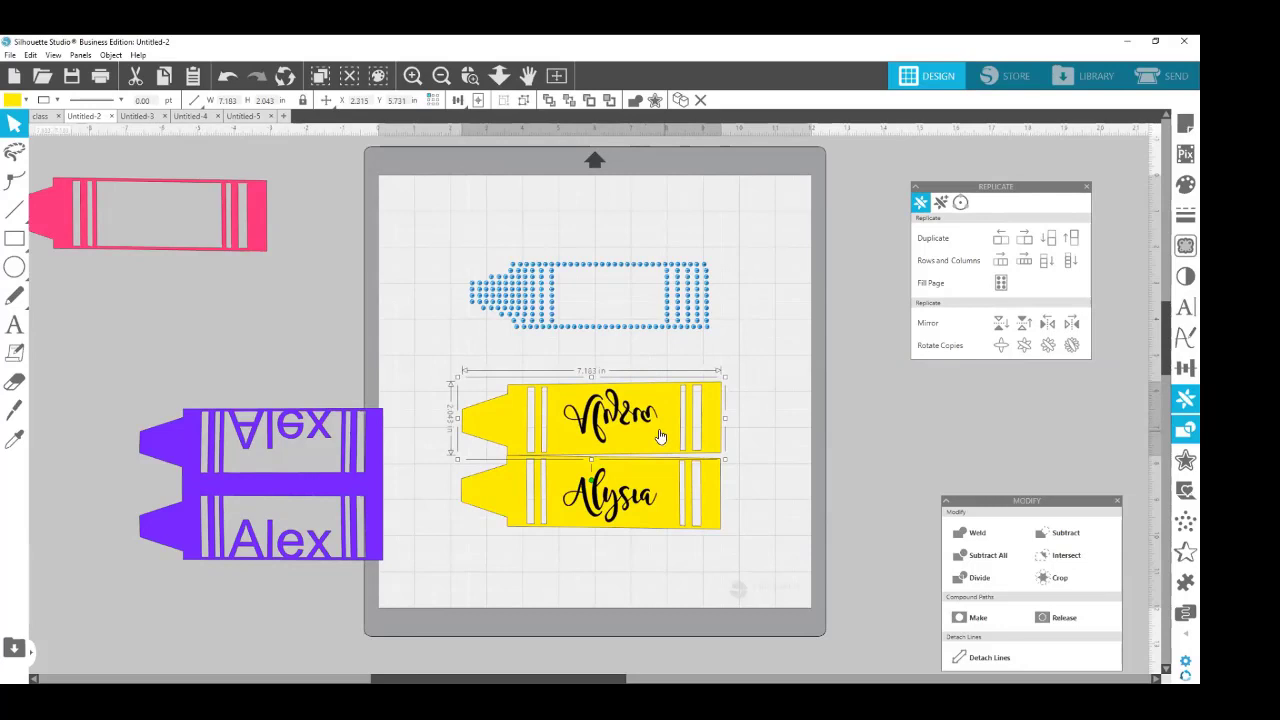
{"action": "left_click", "coordinate": [597, 479]}
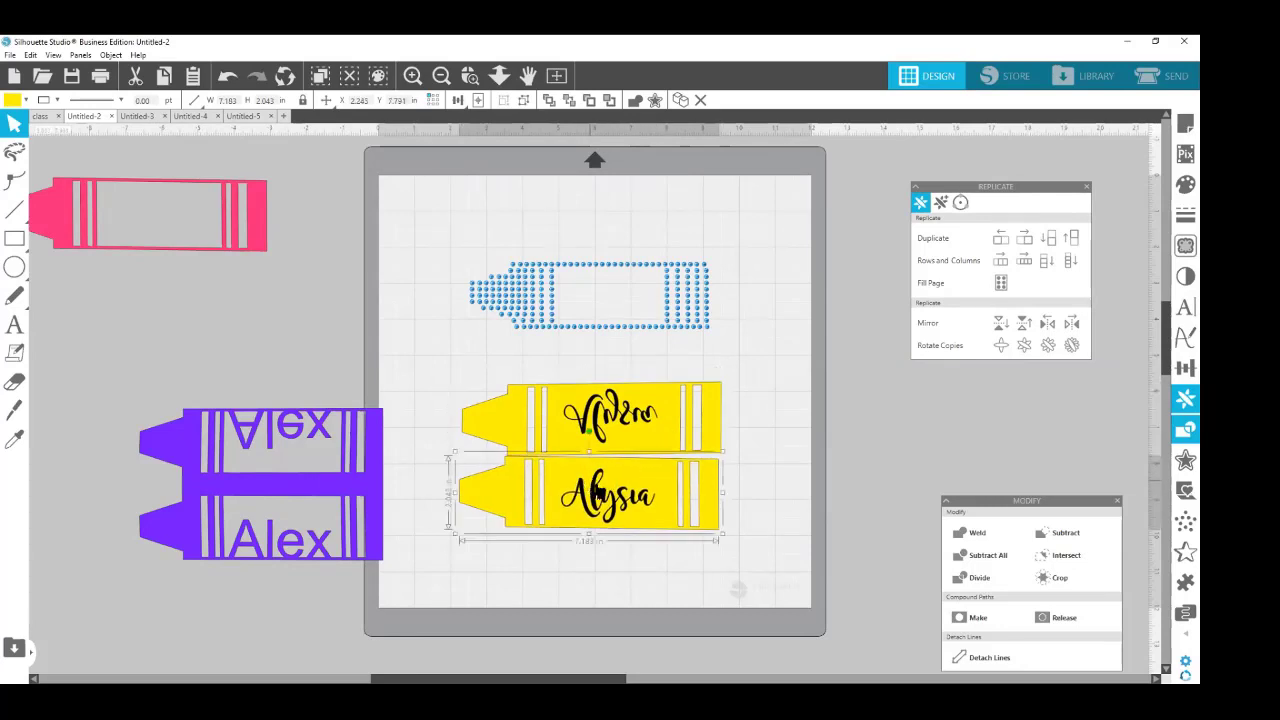
{"action": "left_click_drag", "start_coordinate": [591, 433], "coordinate": [588, 436]}
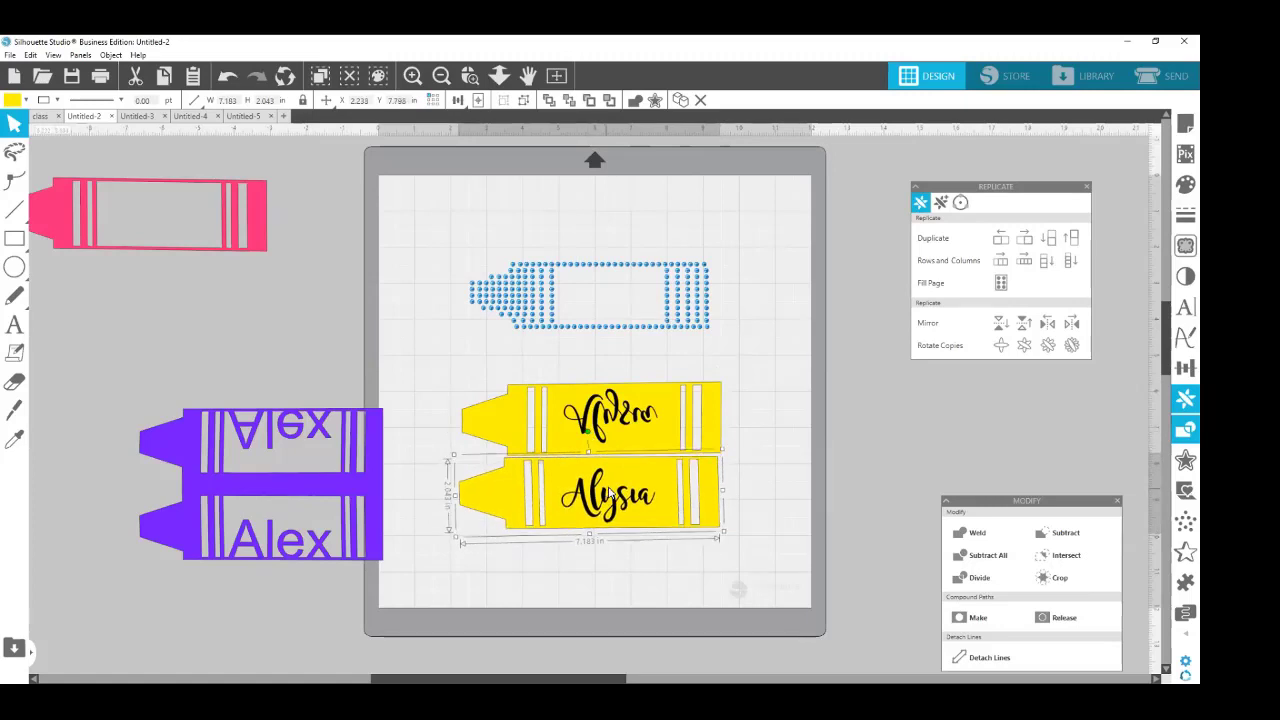
{"action": "left_click_drag", "start_coordinate": [609, 493], "coordinate": [615, 491]}
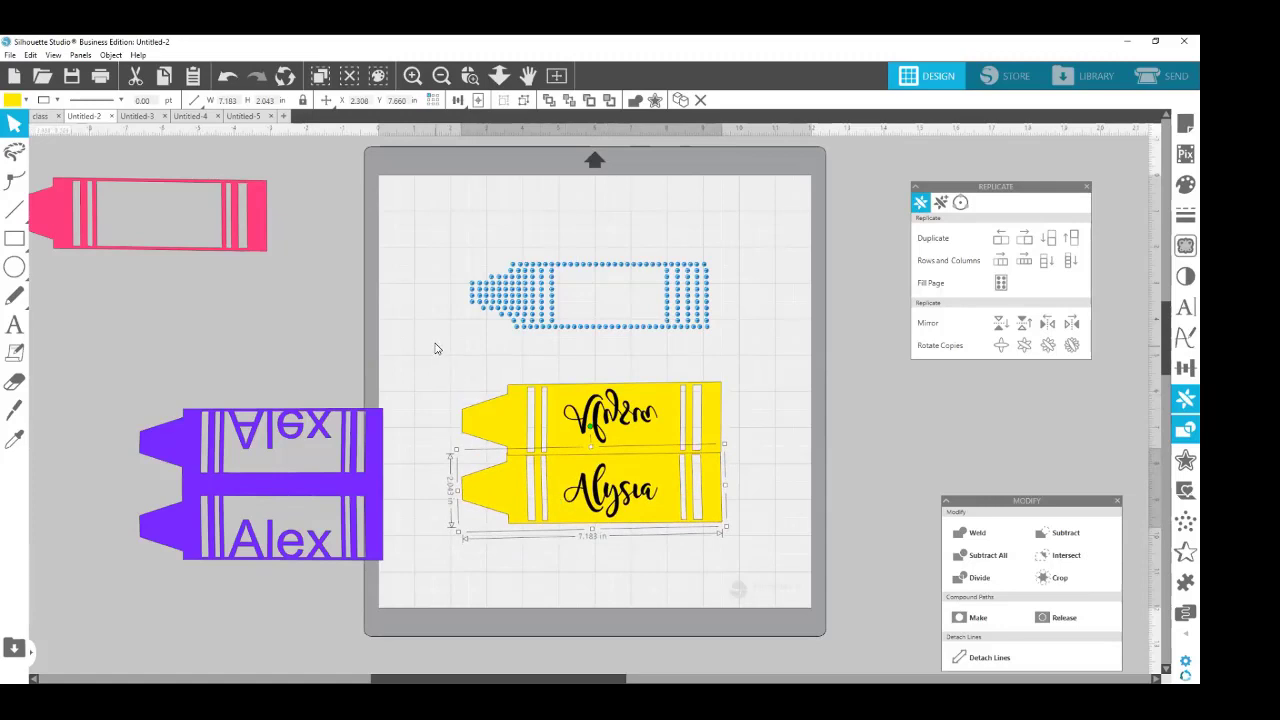
Try to weld the two yellow crayons together, and undo the weld.
{"action": "left_click_drag", "start_coordinate": [457, 376], "coordinate": [760, 563]}
{"action": "right_click", "coordinate": [627, 462]}
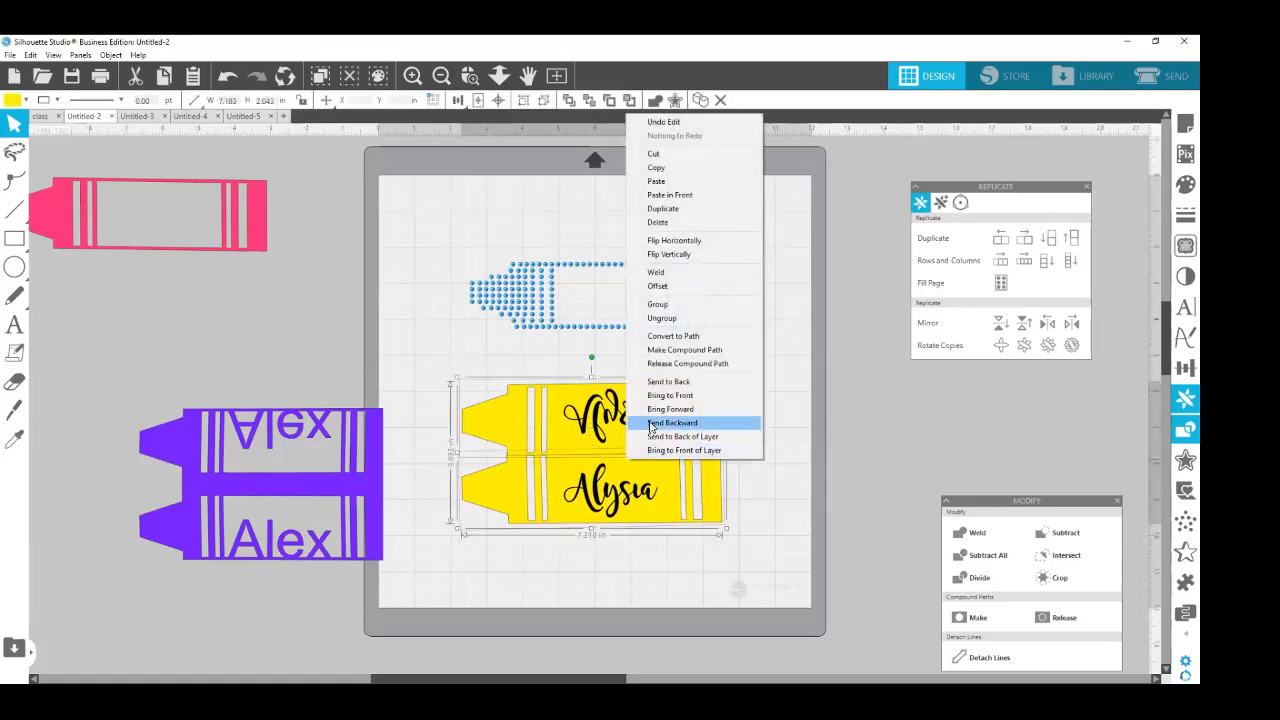
{"action": "left_click", "coordinate": [677, 279]}
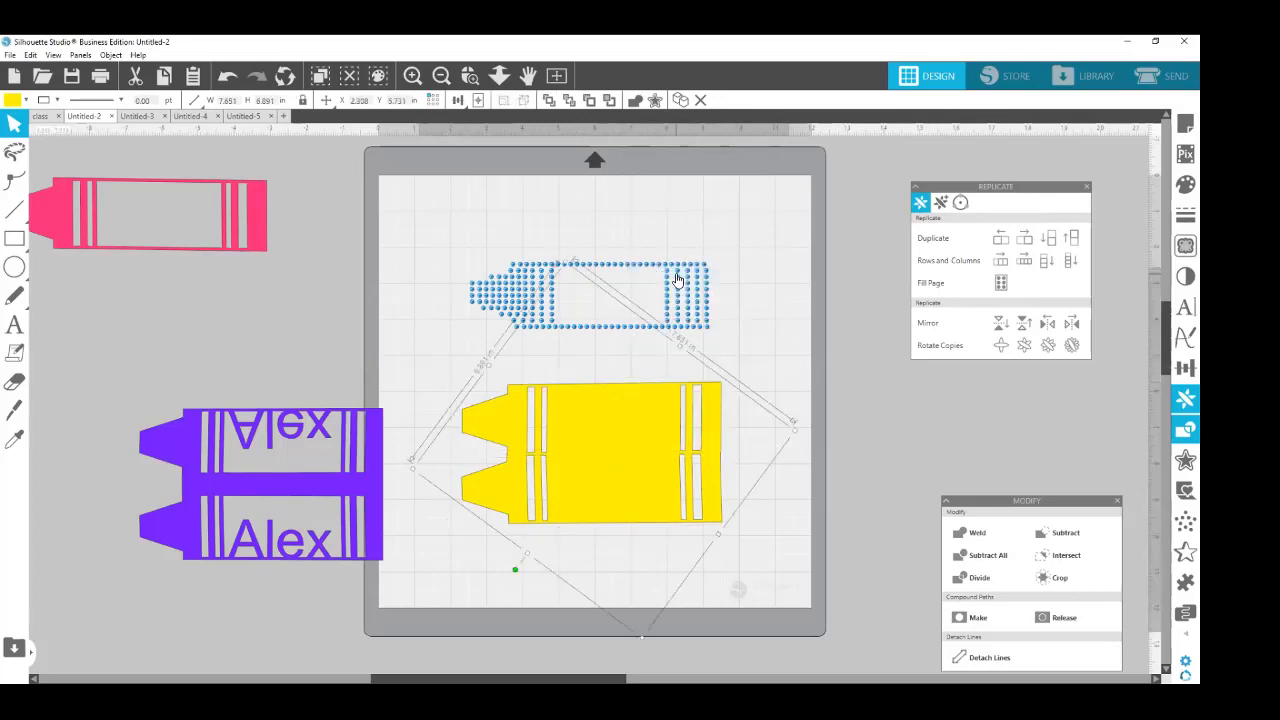
{"action": "key", "text": "z"}
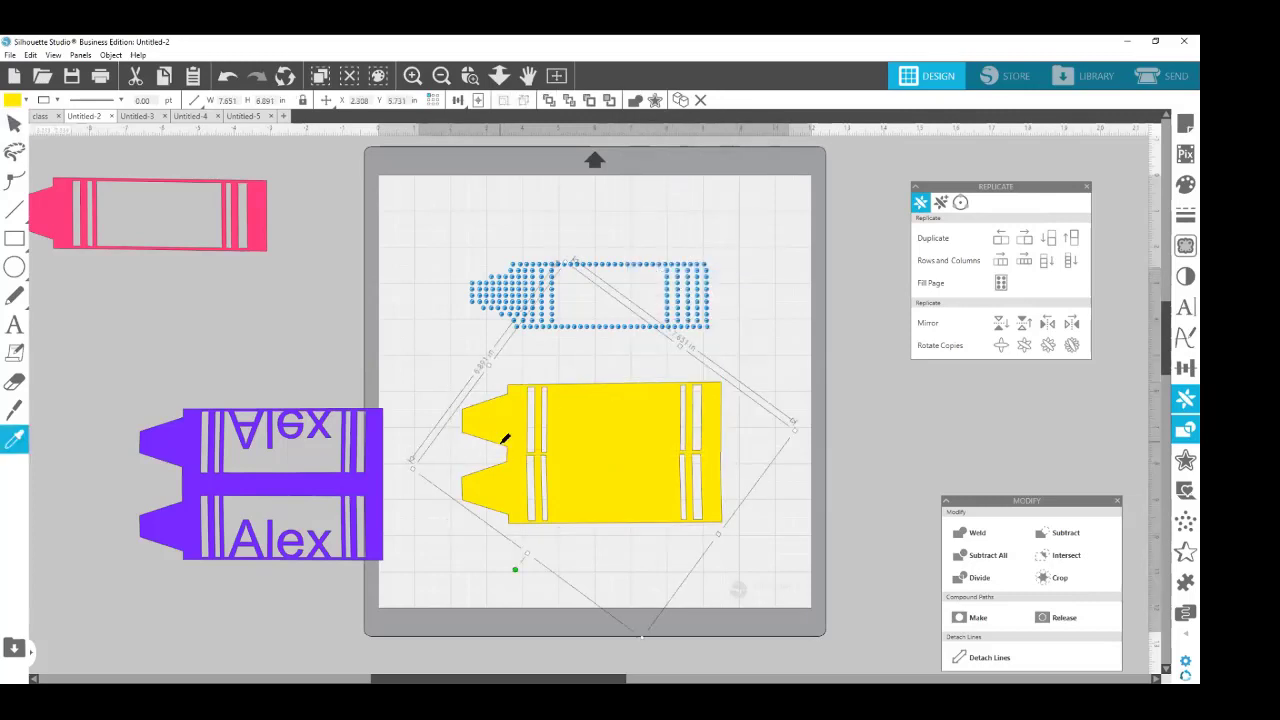
{"action": "key", "text": "ctrl+z"}
{"action": "left_click", "coordinate": [799, 499]}
Nudge the upper yellow crayon slightly up and weld it to the lower one.
{"action": "left_click", "coordinate": [697, 438]}
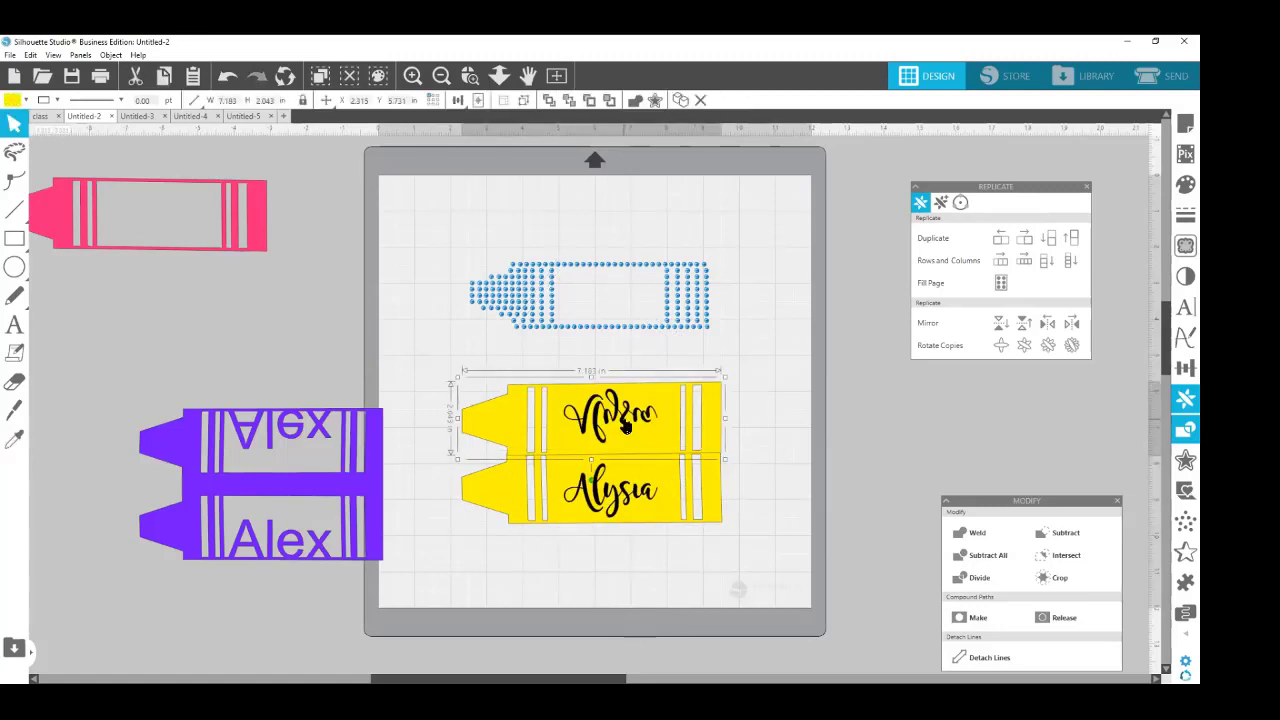
{"action": "mouse_move", "coordinate": [626, 426]}
{"action": "left_mouse_down"}
{"action": "mouse_move", "coordinate": [624, 400]}
{"action": "mouse_move", "coordinate": [625, 424]}
{"action": "left_mouse_up"}
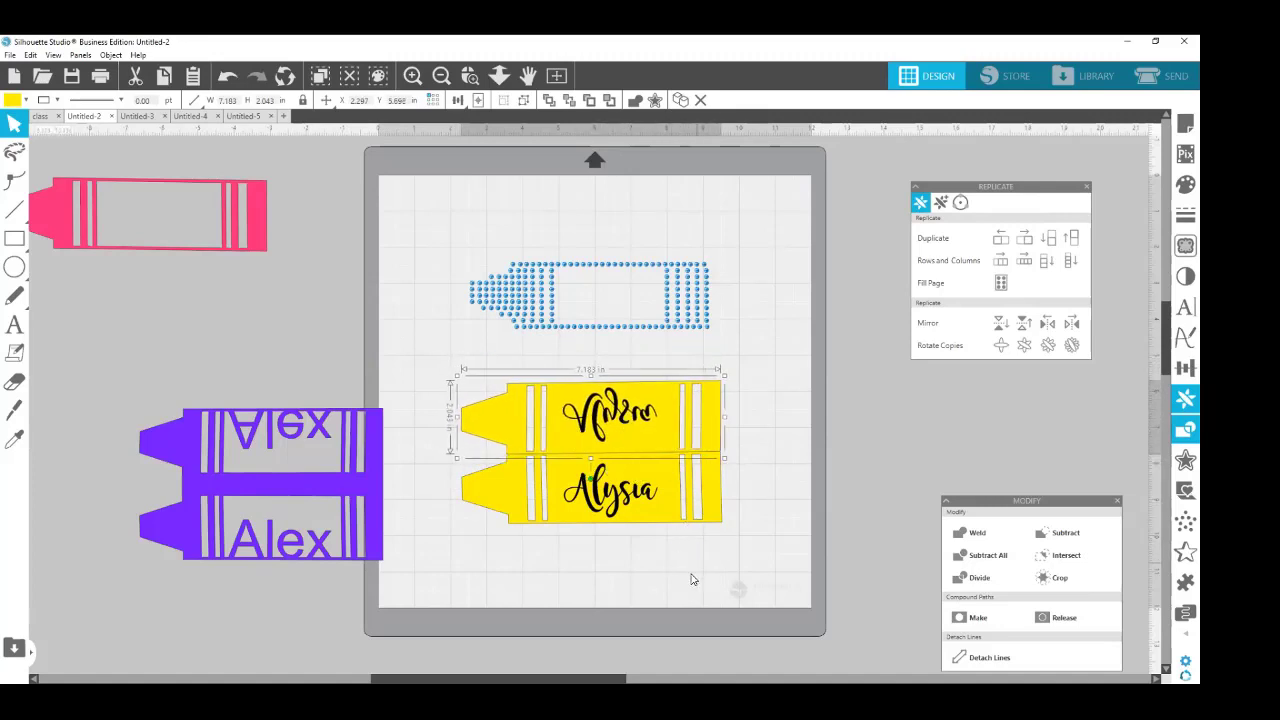
{"action": "left_click_drag", "start_coordinate": [709, 546], "coordinate": [435, 383]}
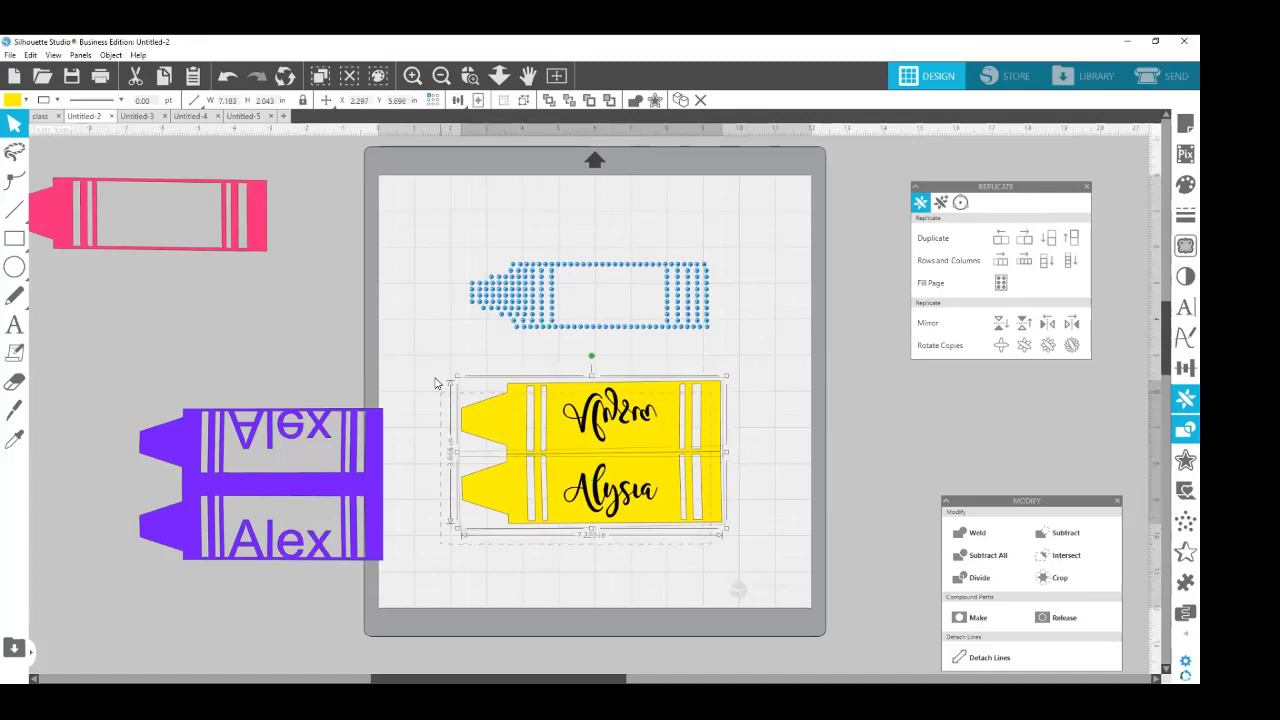
{"action": "right_click", "coordinate": [589, 430]}
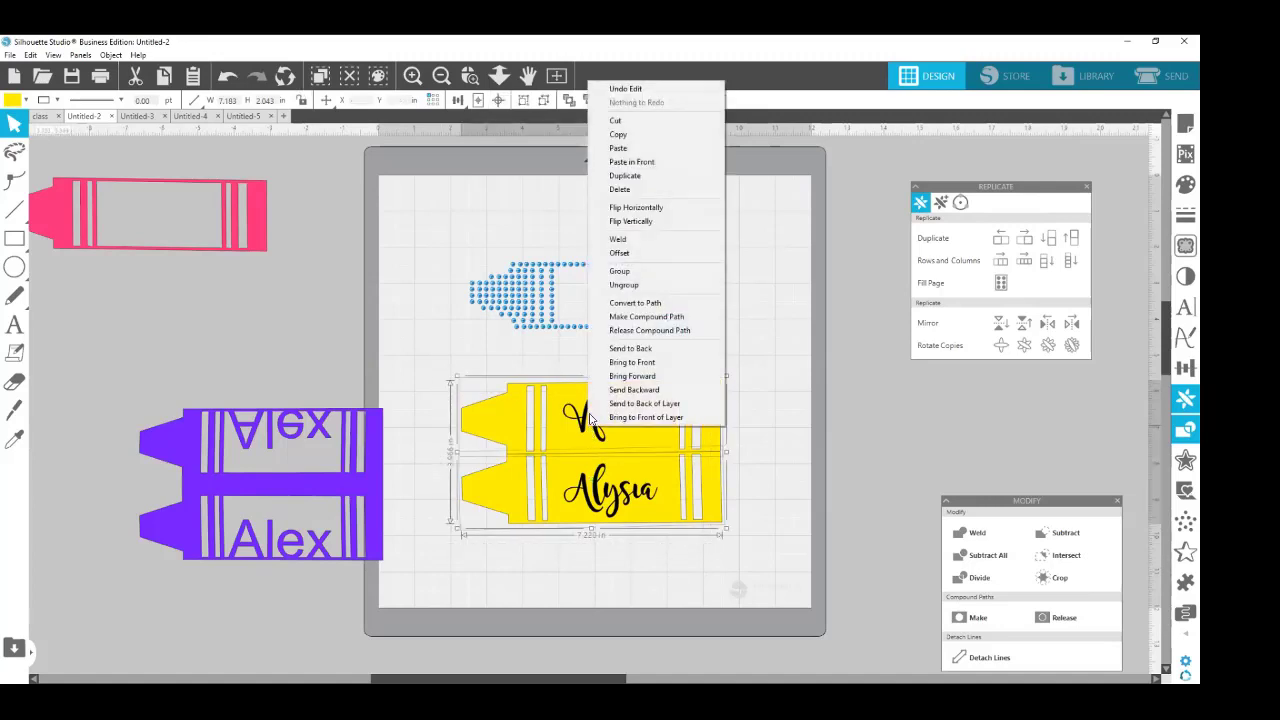
{"action": "left_click", "coordinate": [622, 239]}
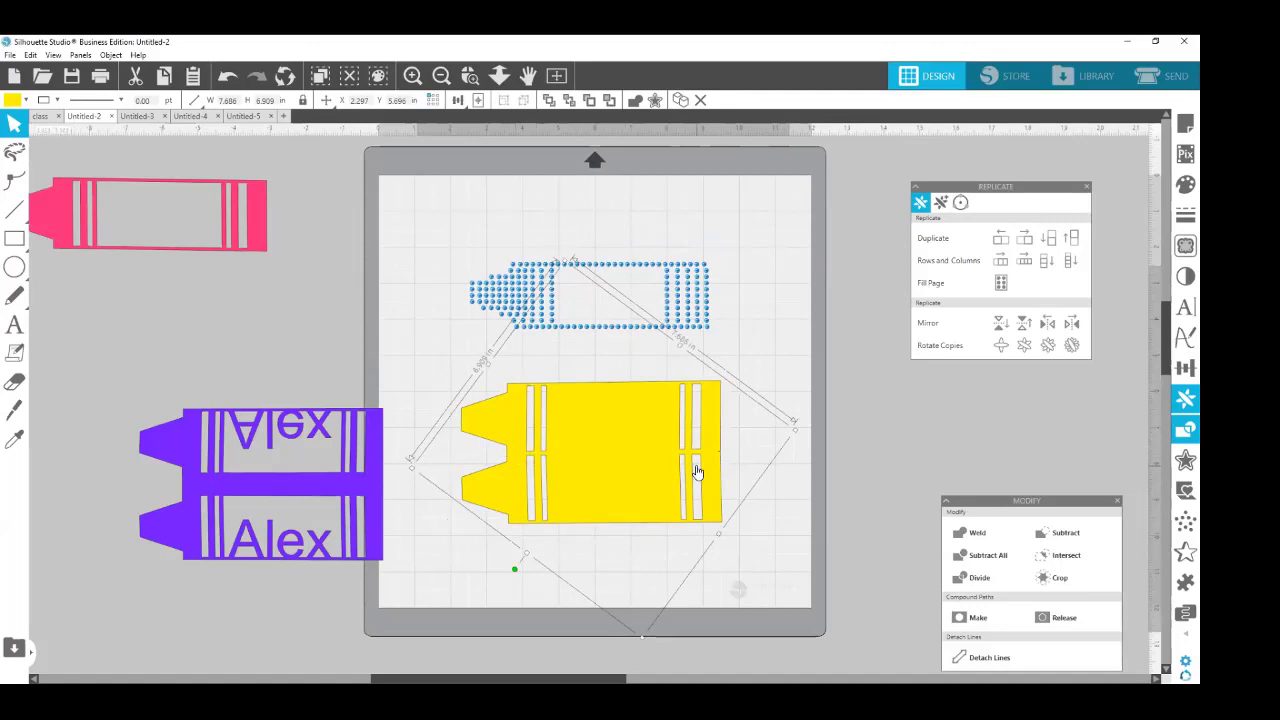
Move the purple and welded yellow crayons off the page, and place the pink crayon below the blue rhinestone crayon.
{"action": "left_click_drag", "start_coordinate": [658, 457], "coordinate": [686, 476]}
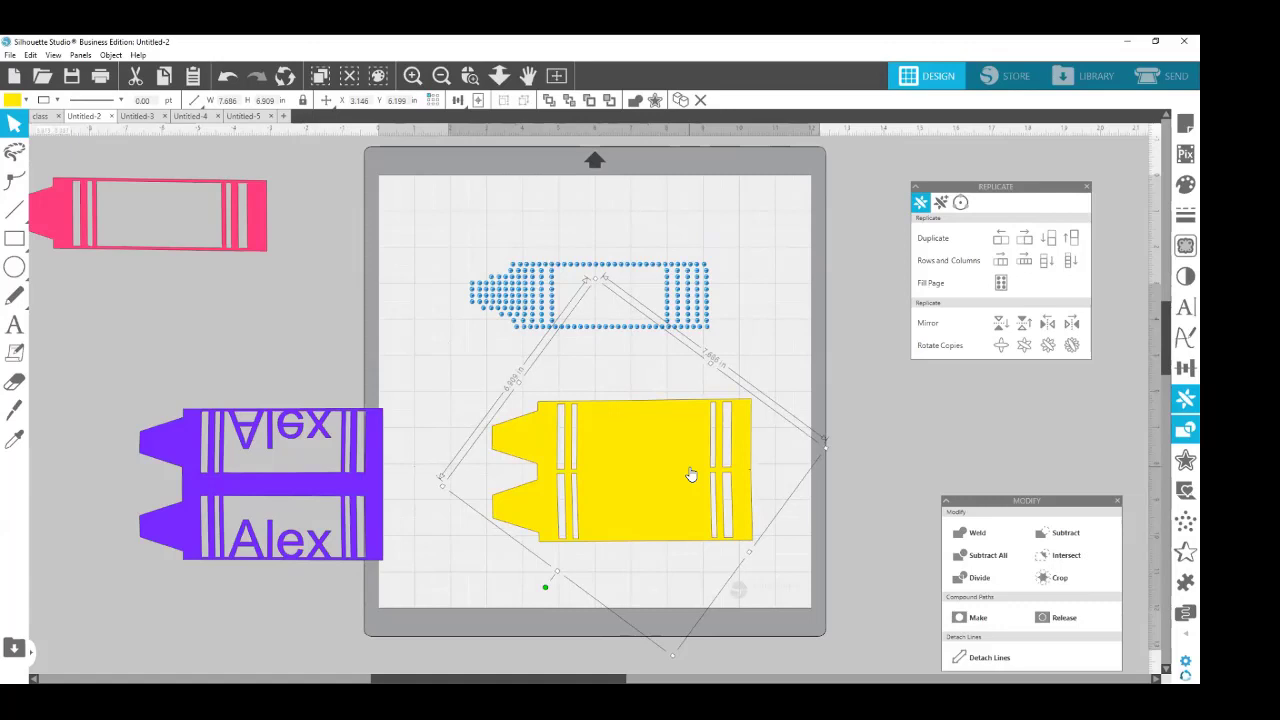
{"action": "left_click_drag", "start_coordinate": [271, 487], "coordinate": [165, 264]}
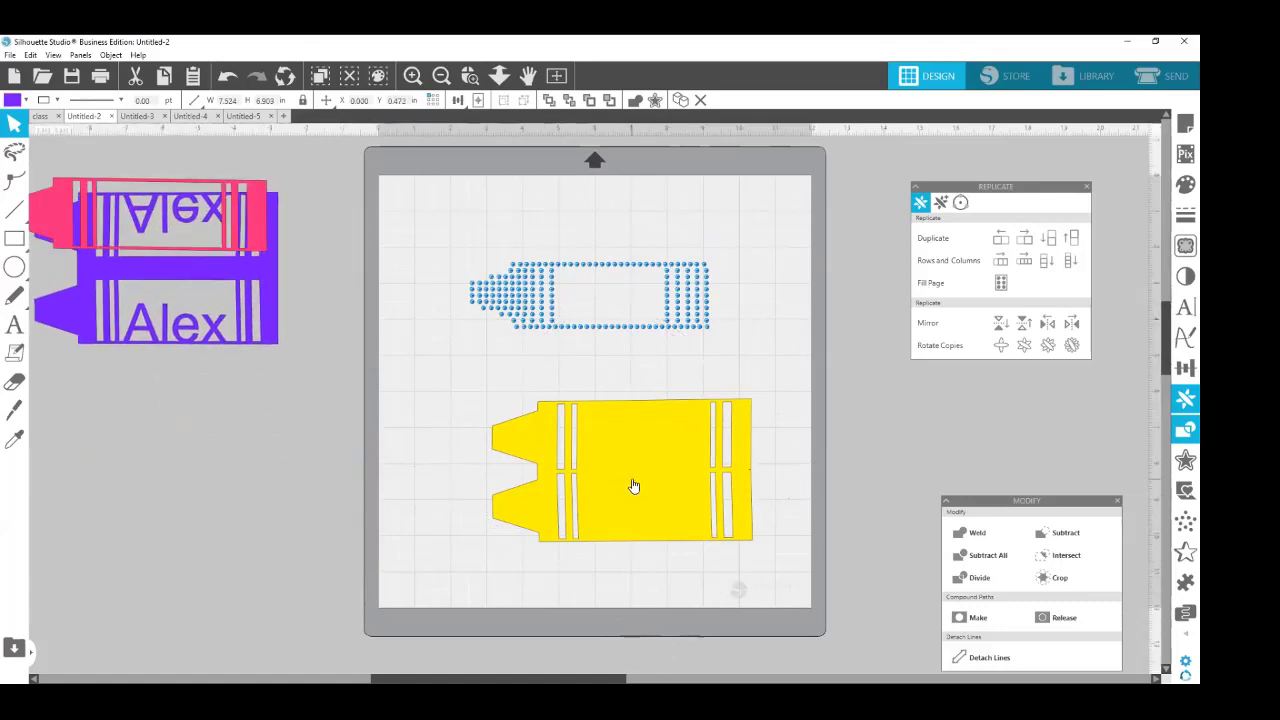
{"action": "left_click_drag", "start_coordinate": [536, 466], "coordinate": [140, 450]}
{"action": "left_click", "coordinate": [616, 169]}
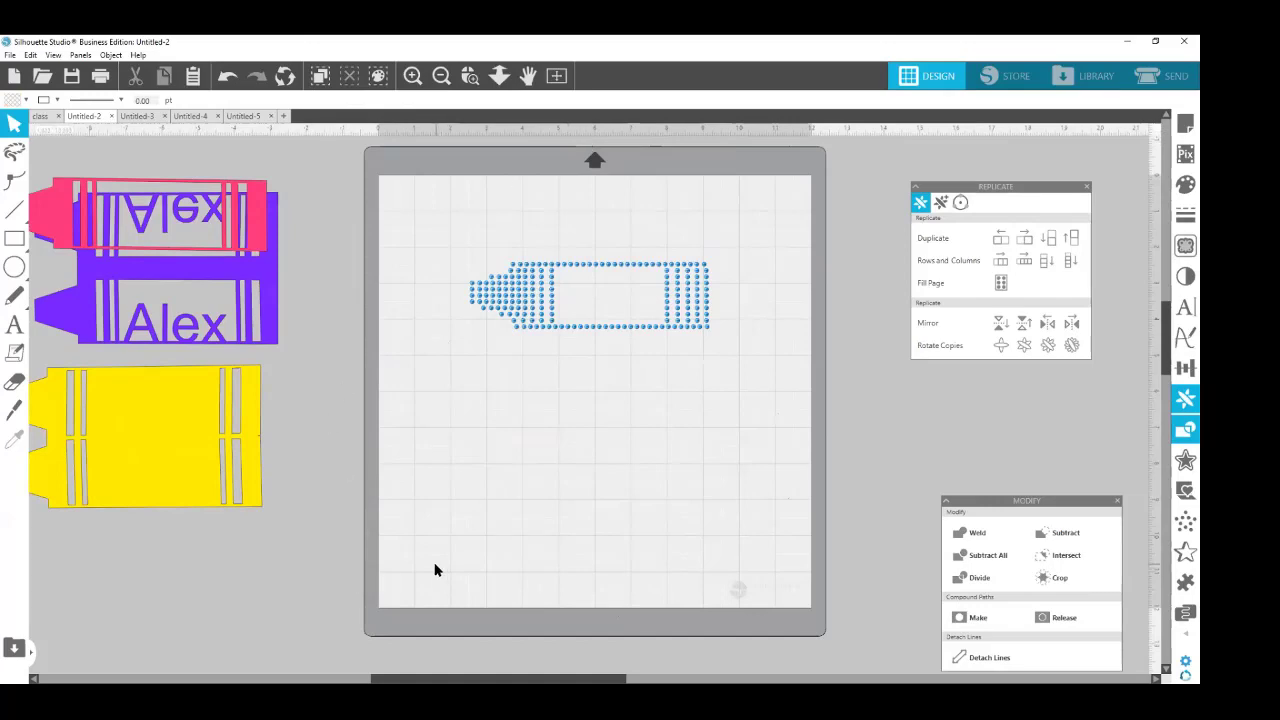
{"action": "left_click_drag", "start_coordinate": [409, 676], "coordinate": [438, 676]}
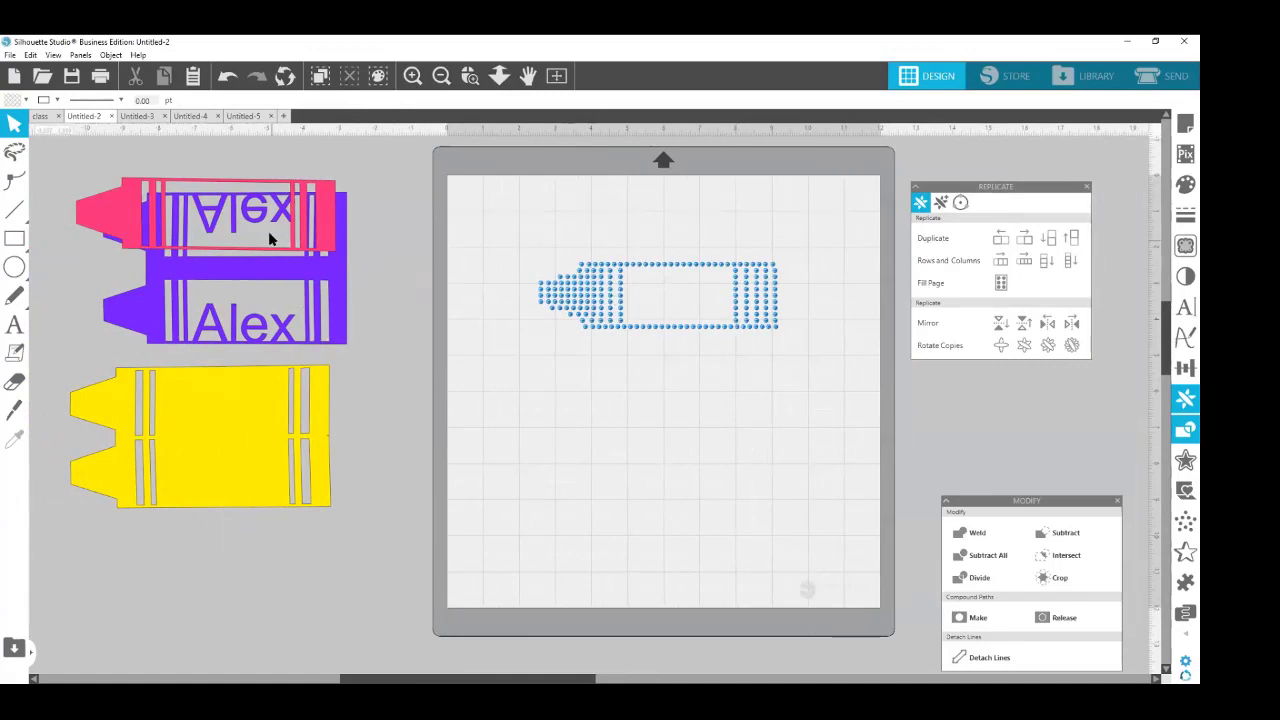
{"action": "left_click_drag", "start_coordinate": [268, 231], "coordinate": [785, 435]}
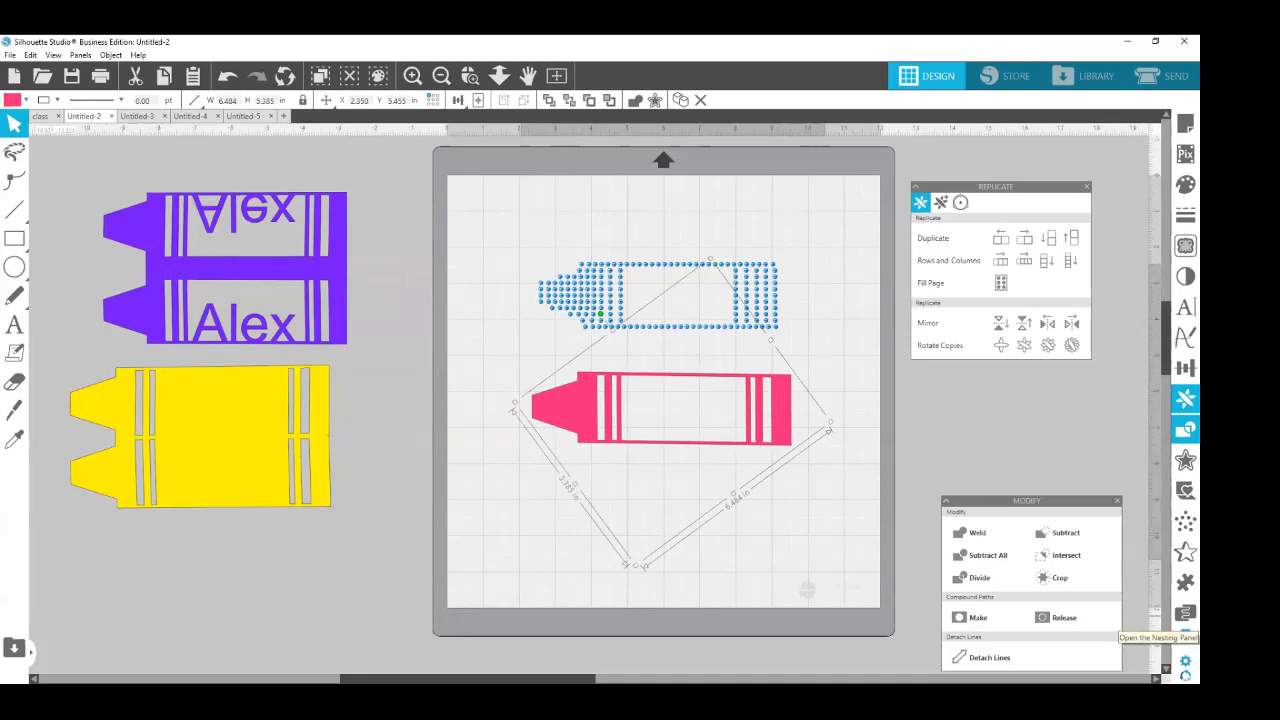
Apply the Edge, Linear Fill and Radial Fill rhinestone effects in turn to the pink crayon.
{"action": "mouse_move", "coordinate": [1184, 614]}
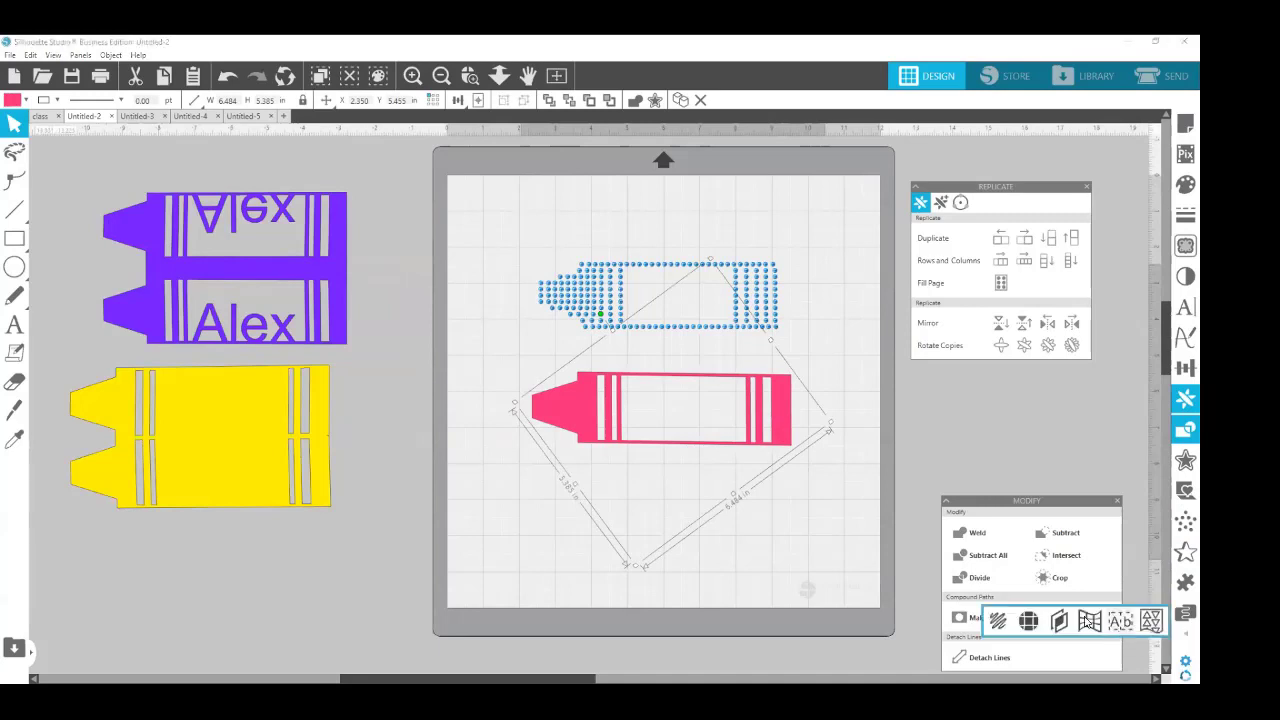
{"action": "left_click", "coordinate": [1028, 620]}
{"action": "left_click_drag", "start_coordinate": [1023, 146], "coordinate": [955, 155]}
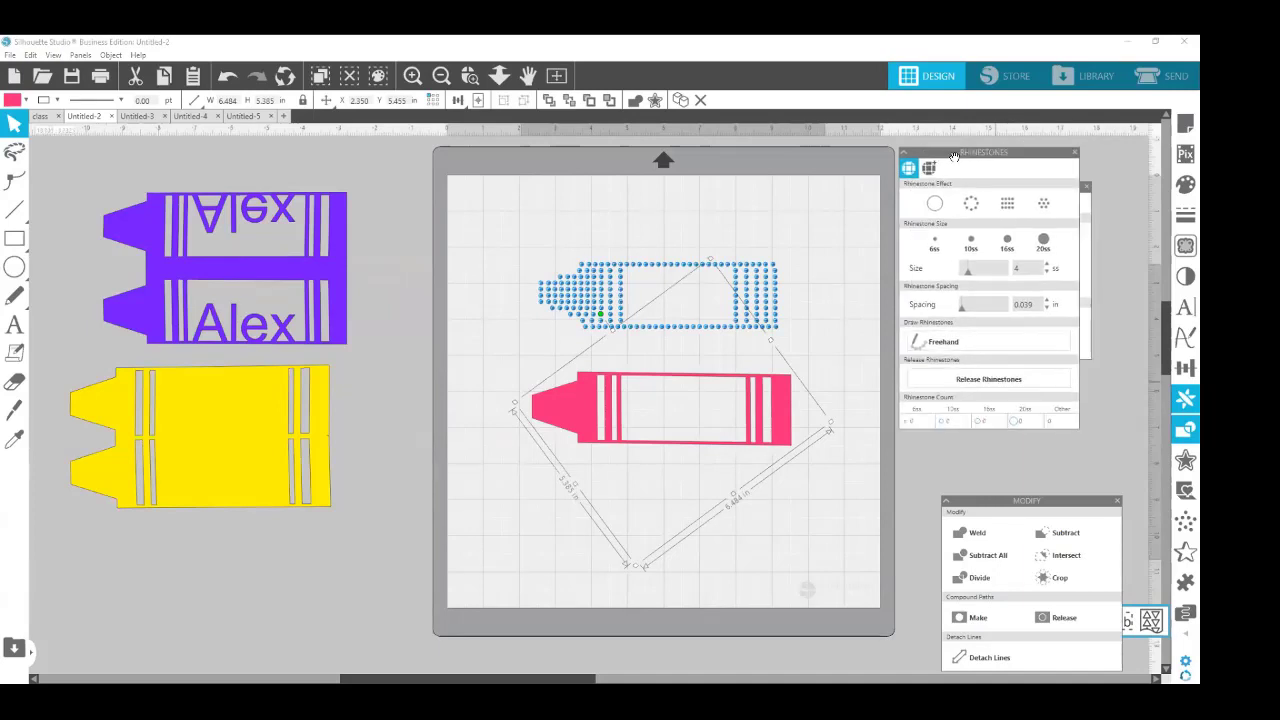
{"action": "left_click", "coordinate": [970, 205]}
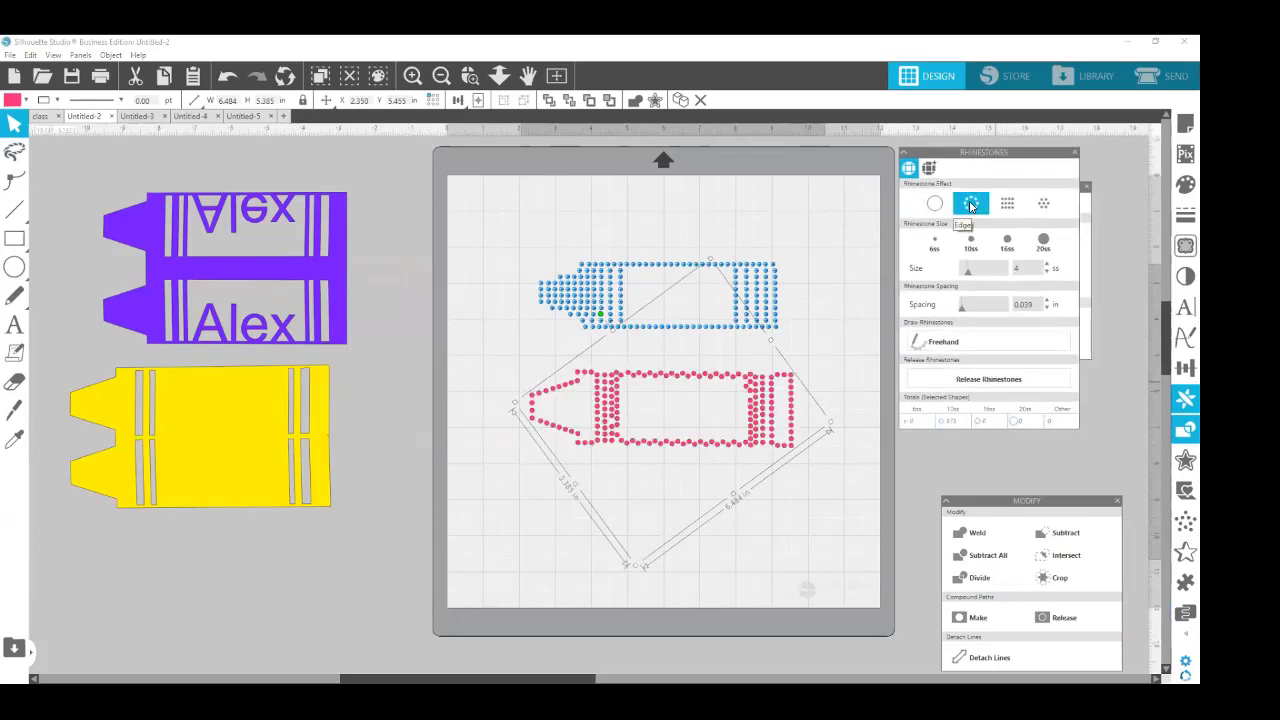
{"action": "left_click", "coordinate": [1007, 204]}
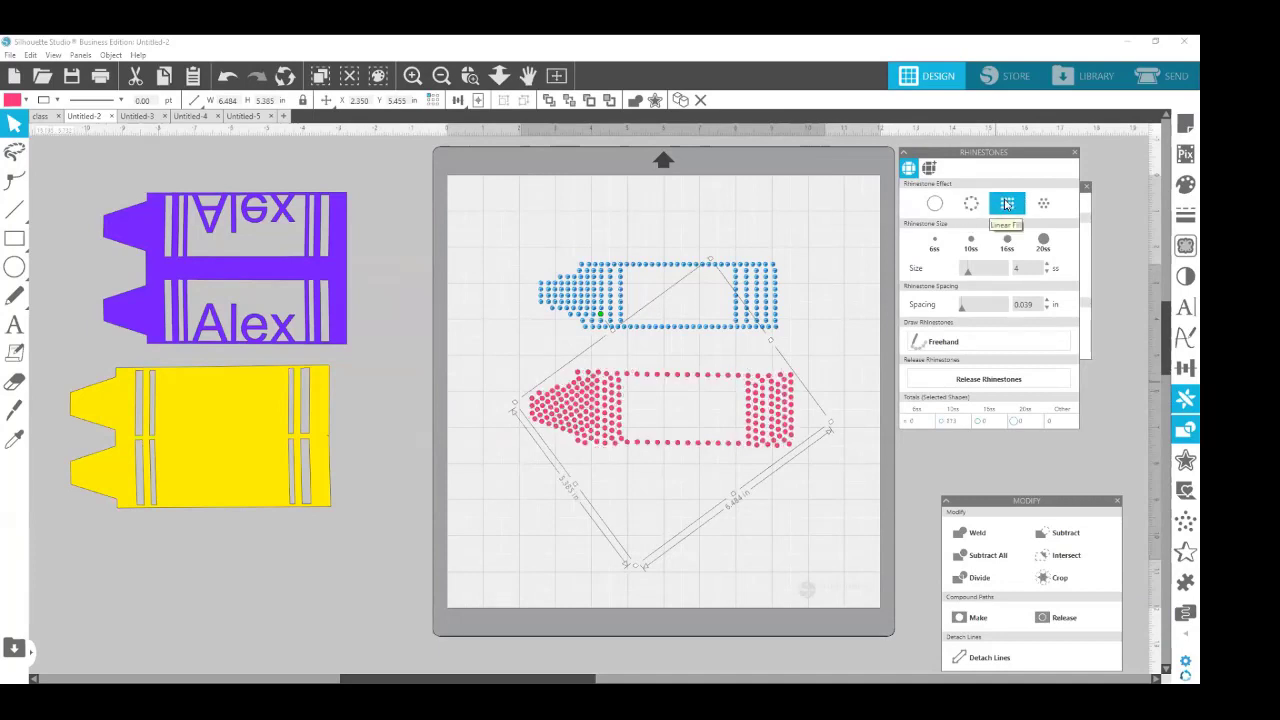
{"action": "left_click", "coordinate": [1043, 204]}
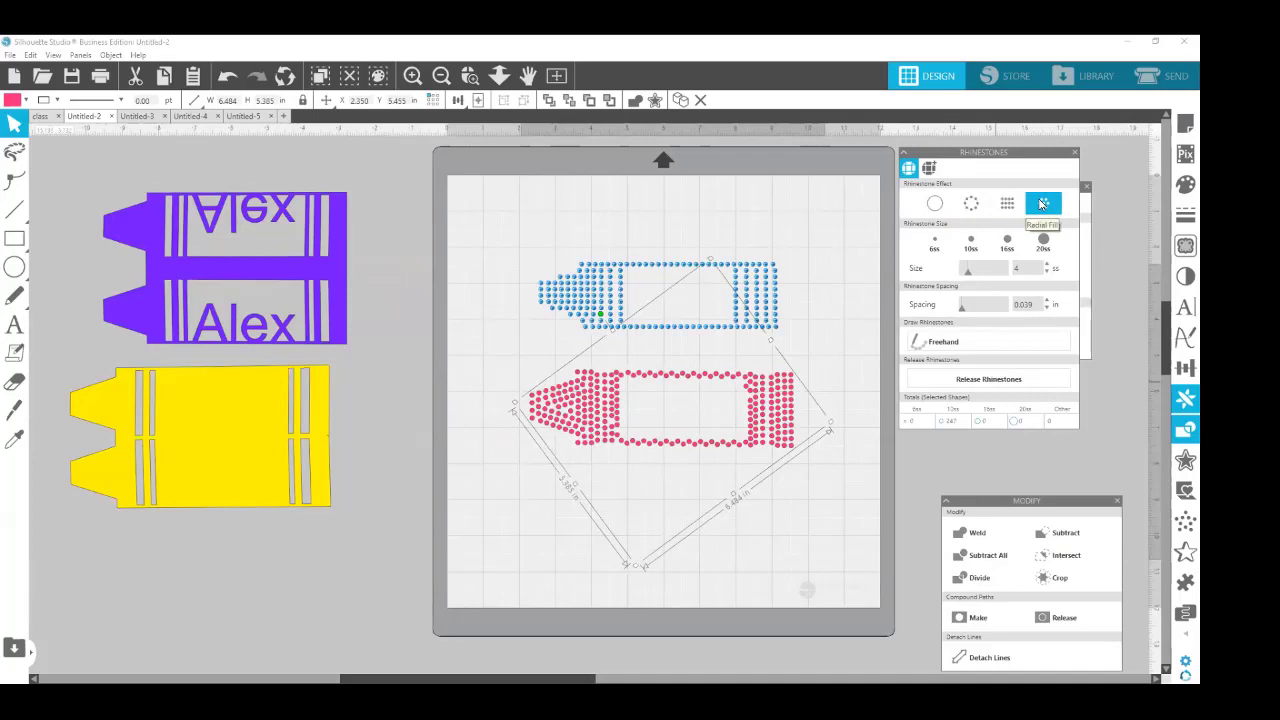
Compare the Linear Fill and Edge rhinestone effects on the pink crayon, and settle on Linear Fill.
{"action": "left_click", "coordinate": [1007, 204]}
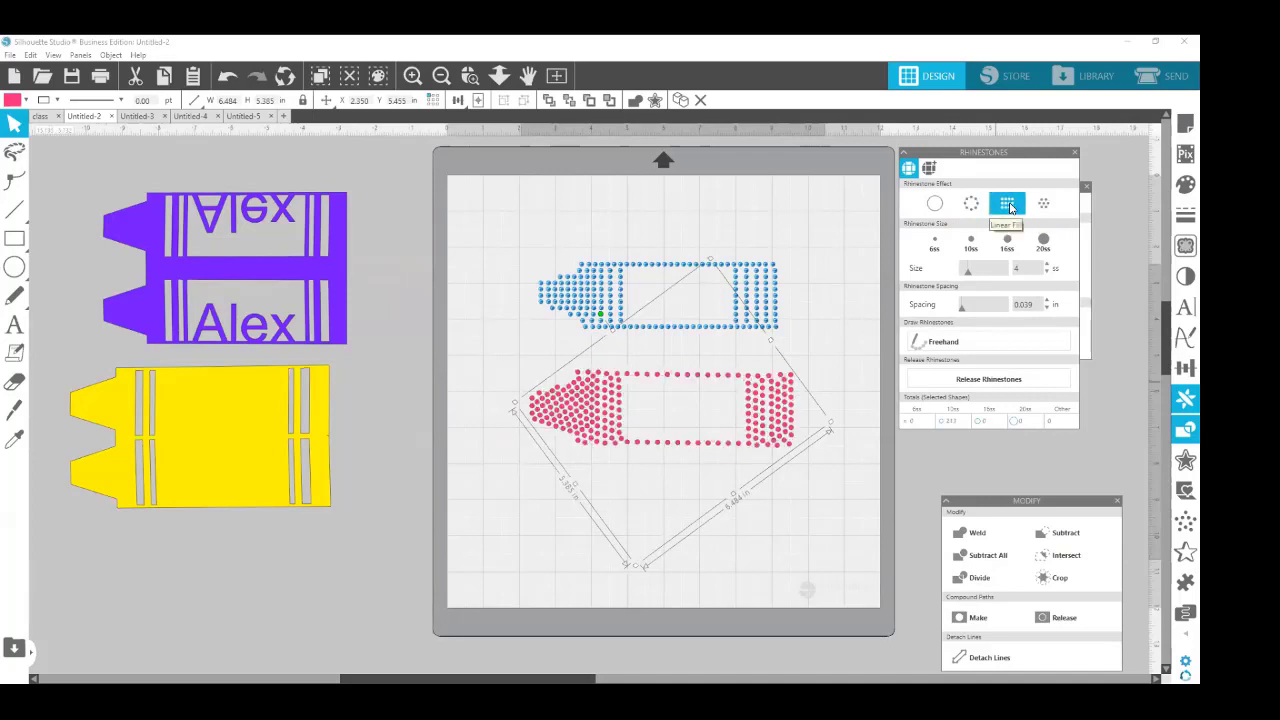
{"action": "left_click", "coordinate": [966, 205]}
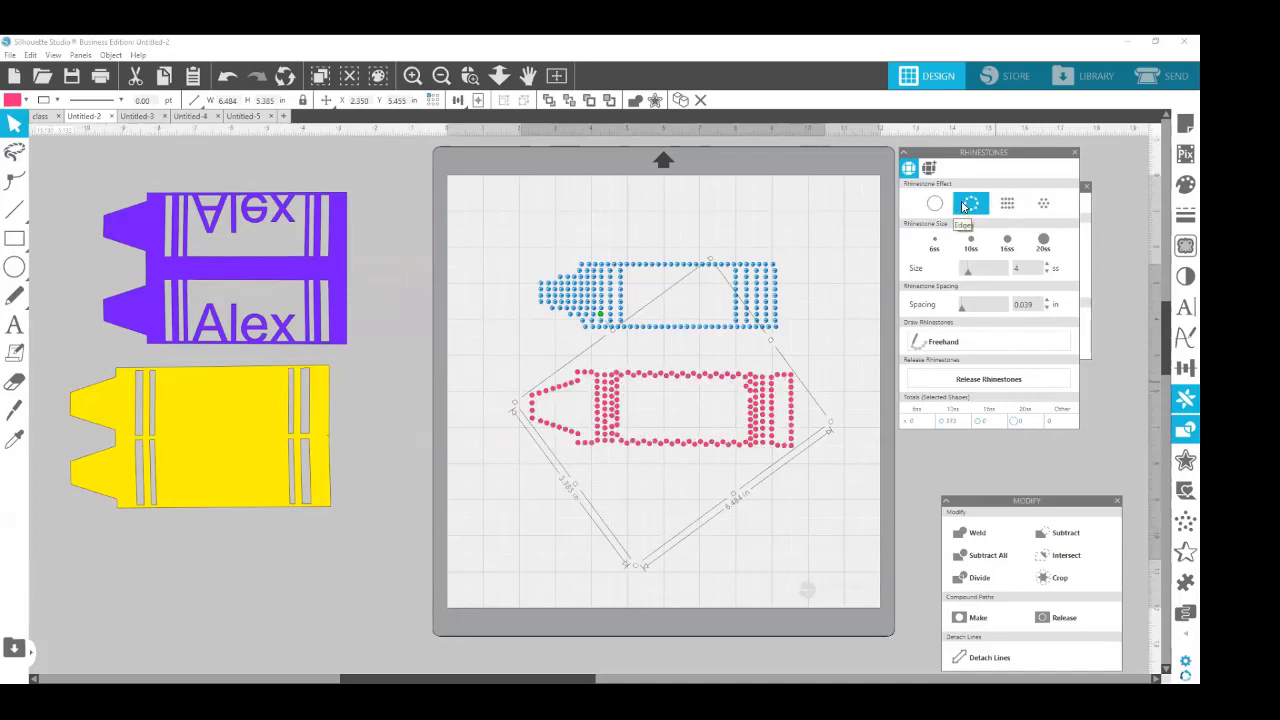
{"action": "left_click", "coordinate": [1007, 203]}
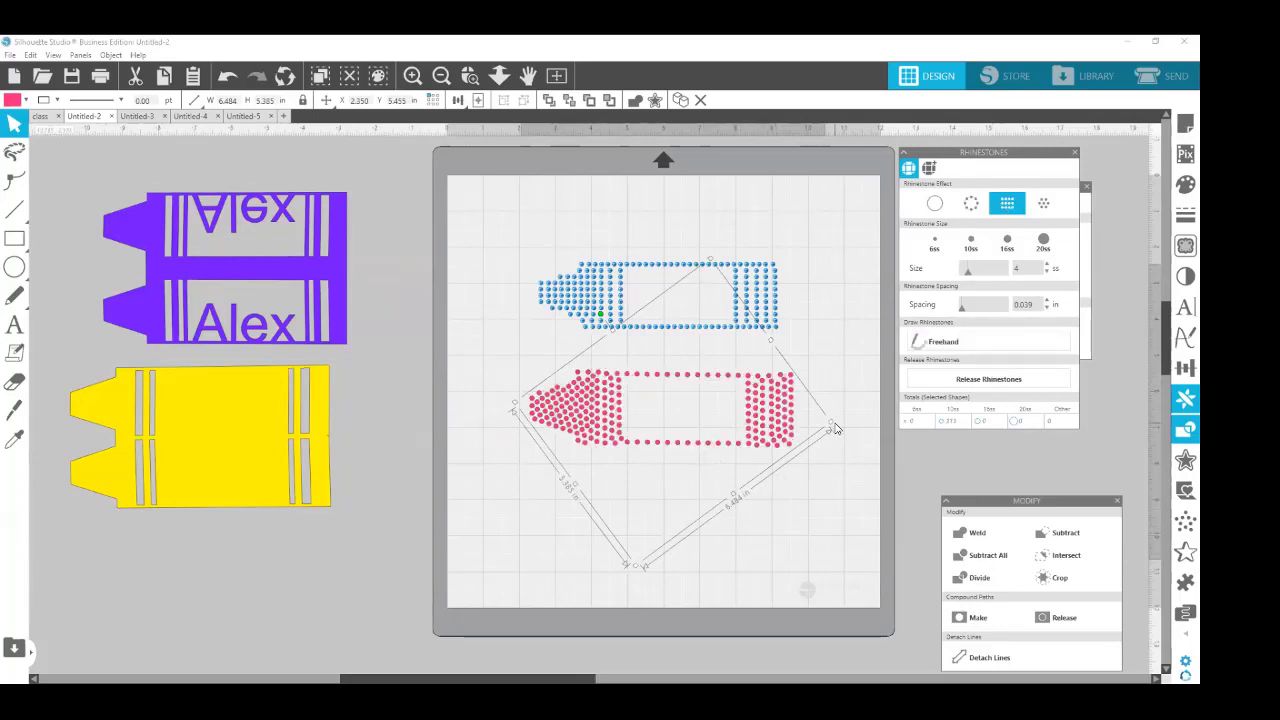
Resize the pink rhinestone crayon to about 8.4 in long and release its rhinestones.
{"action": "left_click_drag", "start_coordinate": [834, 421], "coordinate": [825, 457]}
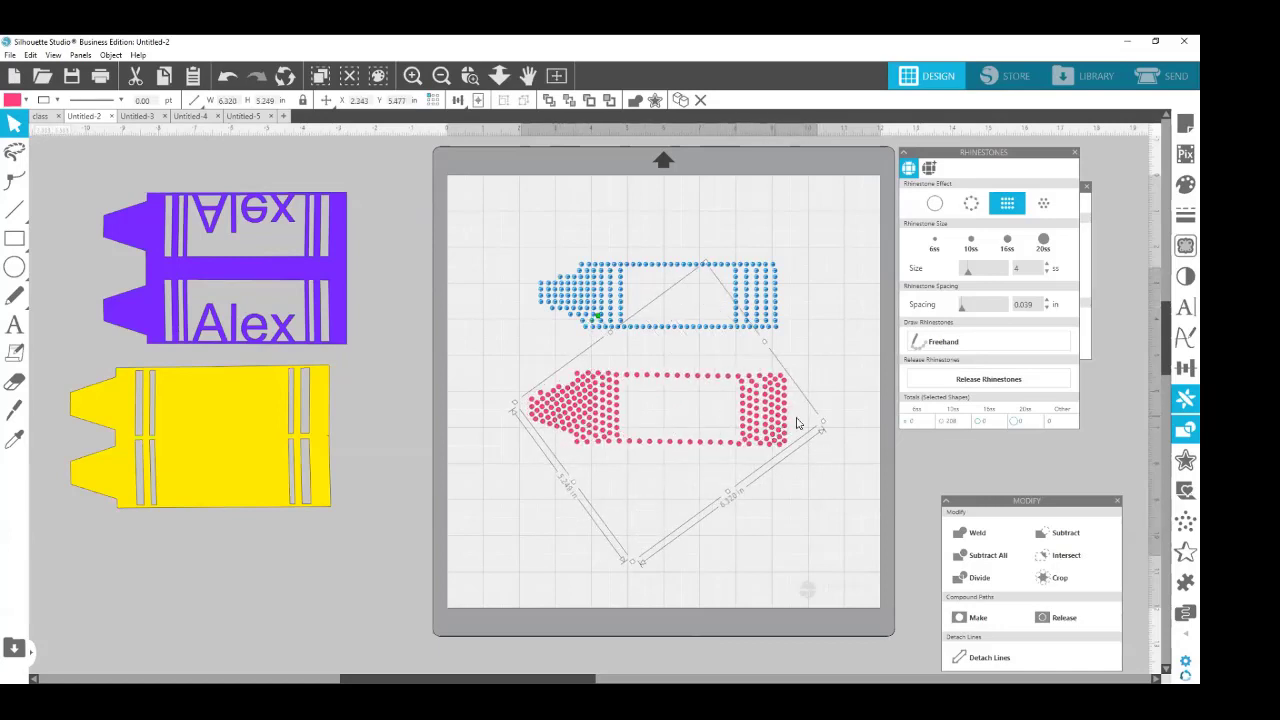
{"action": "left_click_drag", "start_coordinate": [828, 426], "coordinate": [875, 436]}
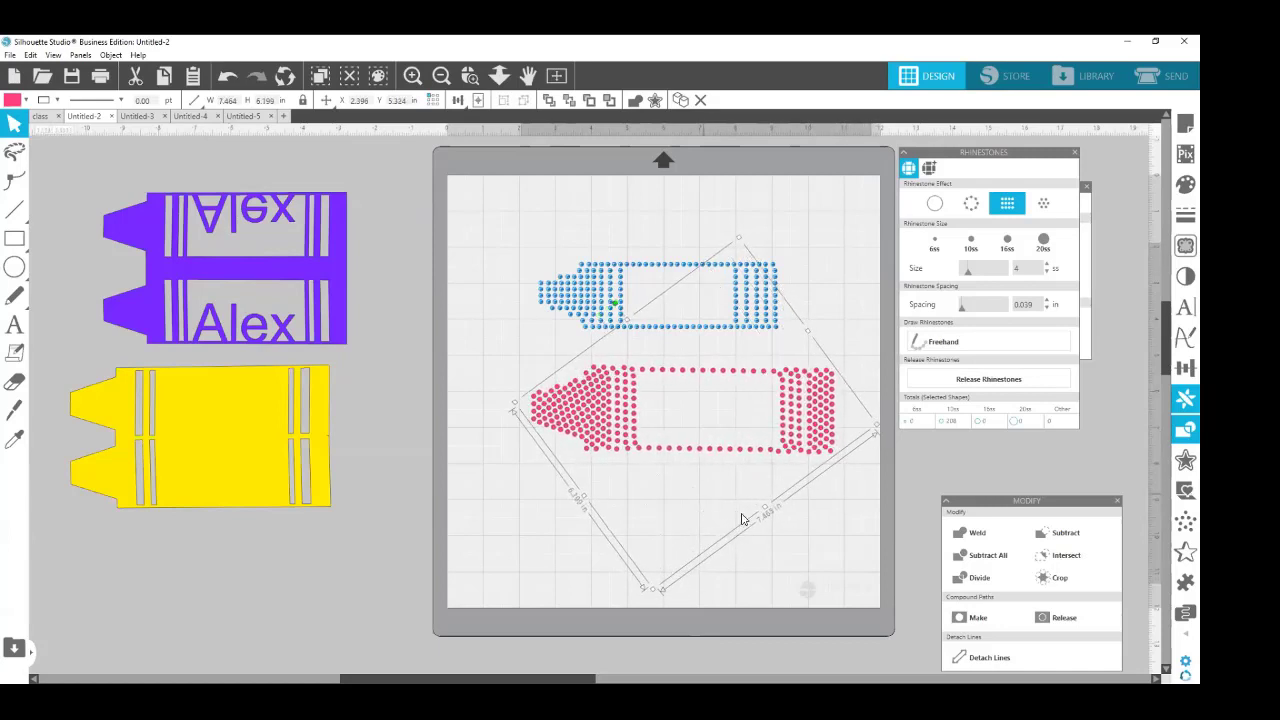
{"action": "left_click", "coordinate": [821, 532]}
{"action": "left_click", "coordinate": [816, 452]}
{"action": "left_click", "coordinate": [1006, 381]}
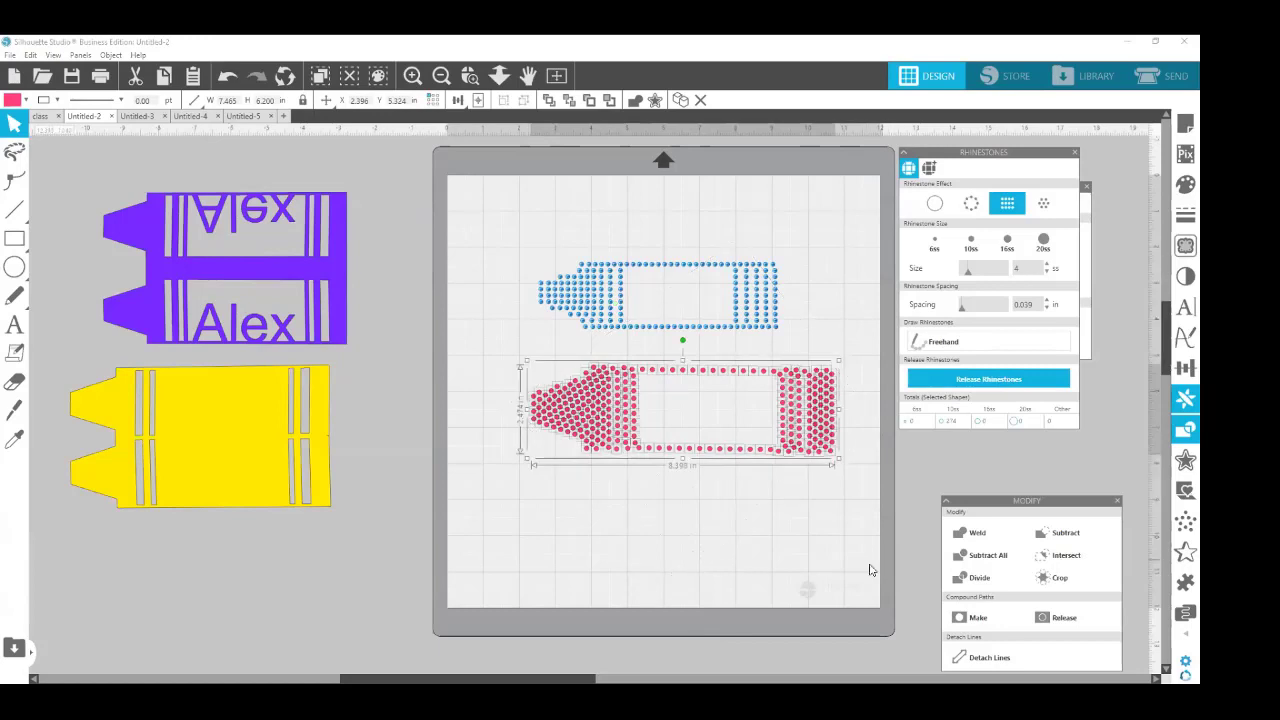
Pull a single rhinestone out of the lower edge of the pink crayon's tip and place it below the crayon.
{"action": "left_click", "coordinate": [586, 486]}
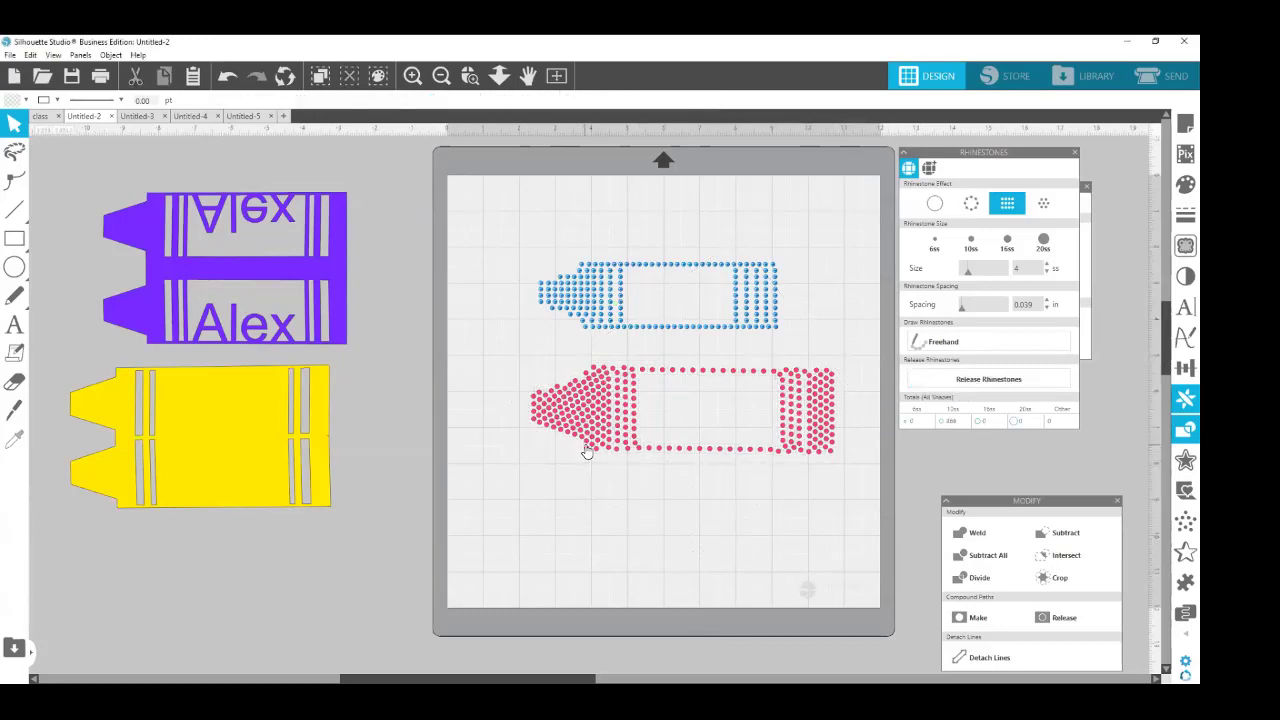
{"action": "mouse_move", "coordinate": [586, 449]}
{"action": "left_mouse_down"}
{"action": "mouse_move", "coordinate": [563, 484]}
{"action": "mouse_move", "coordinate": [585, 453]}
{"action": "left_mouse_up"}
{"action": "left_click", "coordinate": [583, 459]}
{"action": "key", "text": "ctrl+z"}
{"action": "left_click_drag", "start_coordinate": [584, 450], "coordinate": [512, 492]}
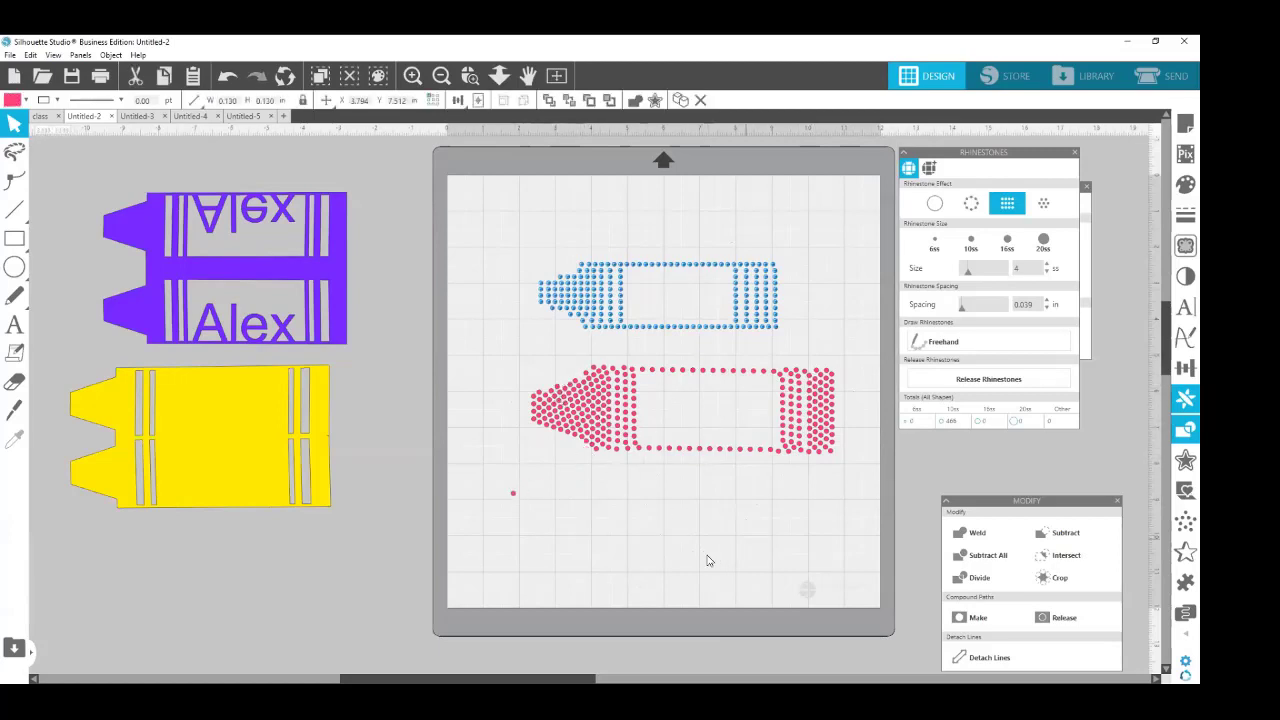
{"action": "left_click", "coordinate": [637, 571]}
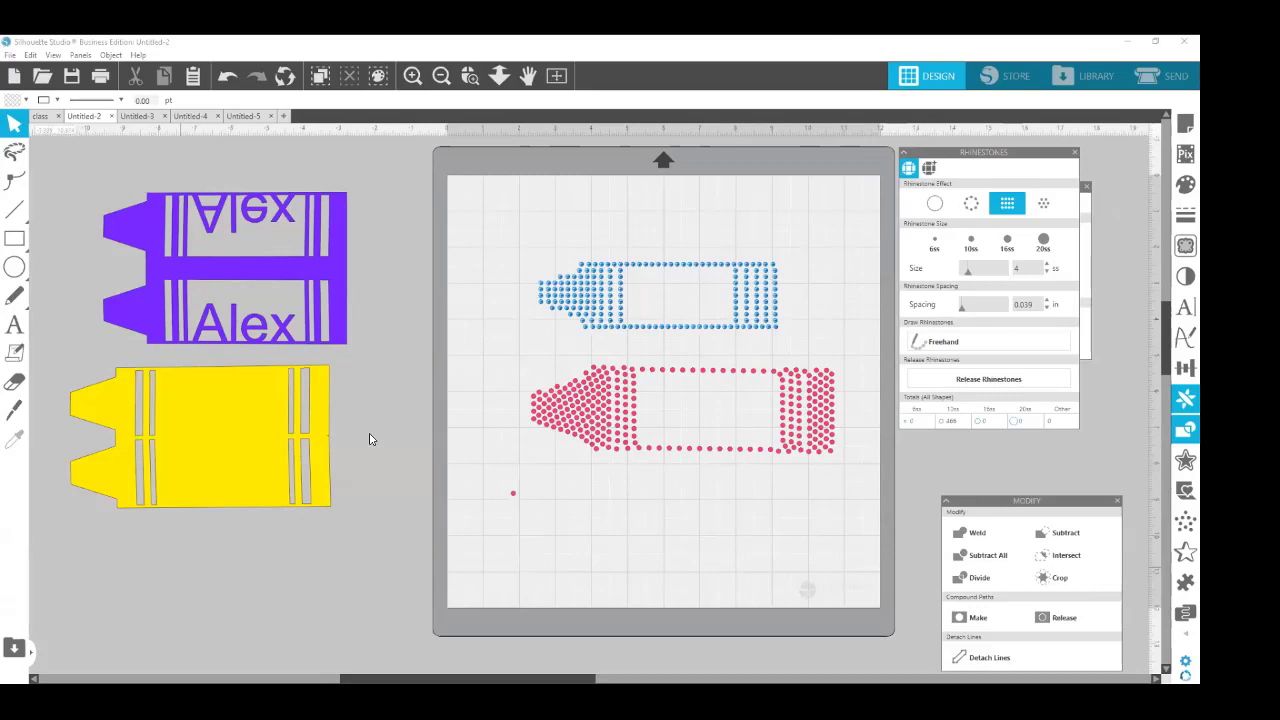
Move the yellow crayon over the purple one, and shift the blue crayon and a second pink rhinestone toward the page's upper left.
{"action": "left_click_drag", "start_coordinate": [199, 407], "coordinate": [229, 276]}
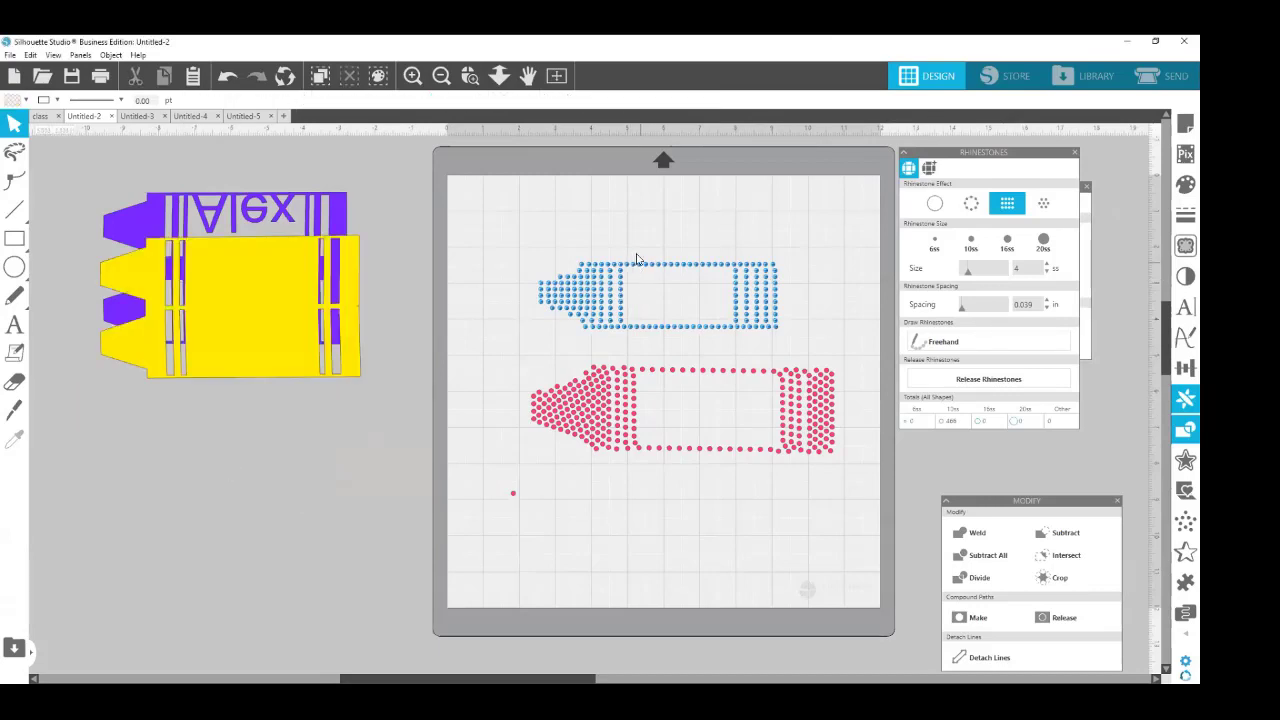
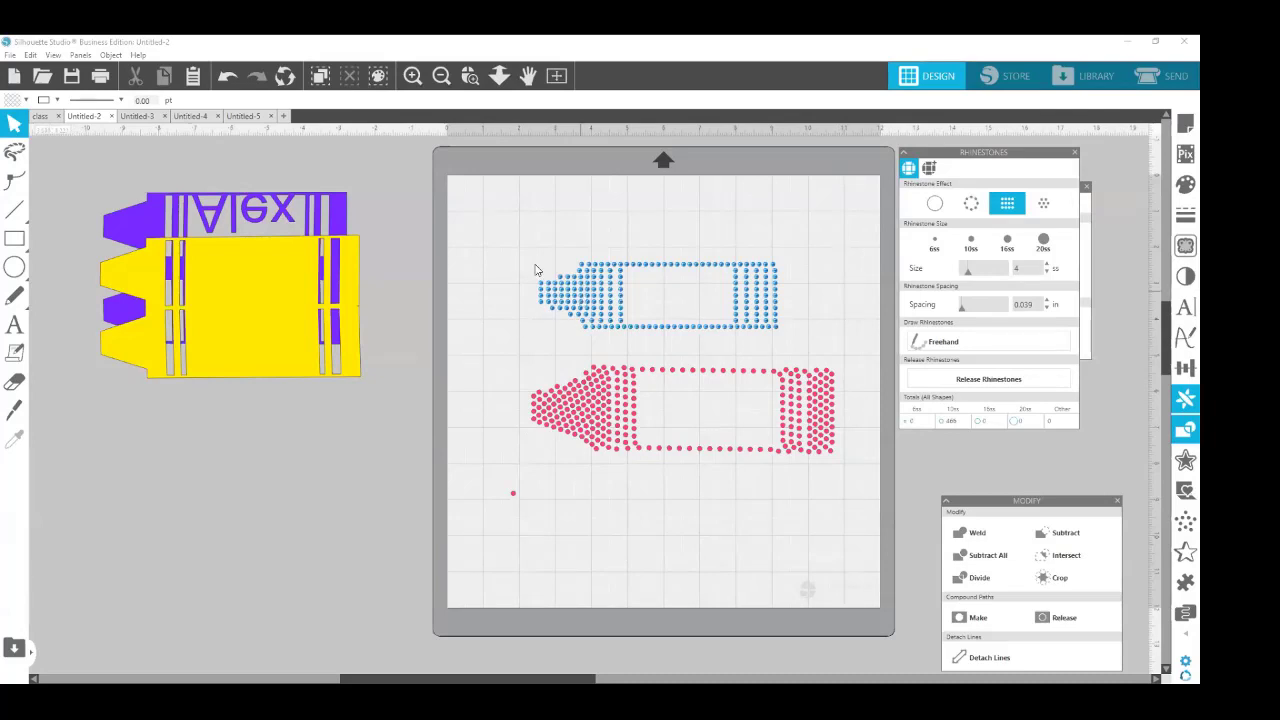
{"action": "left_click_drag", "start_coordinate": [535, 270], "coordinate": [520, 262]}
{"action": "left_click_drag", "start_coordinate": [563, 398], "coordinate": [502, 361]}
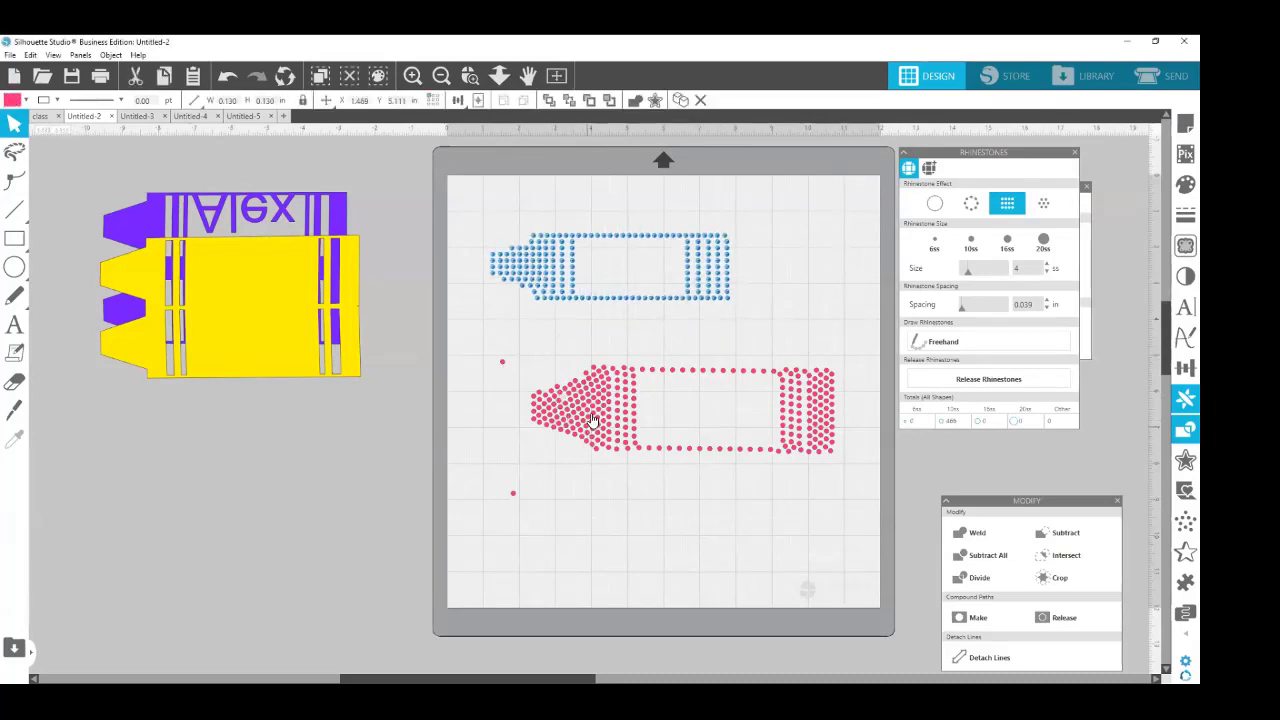
{"action": "left_click", "coordinate": [593, 424]}
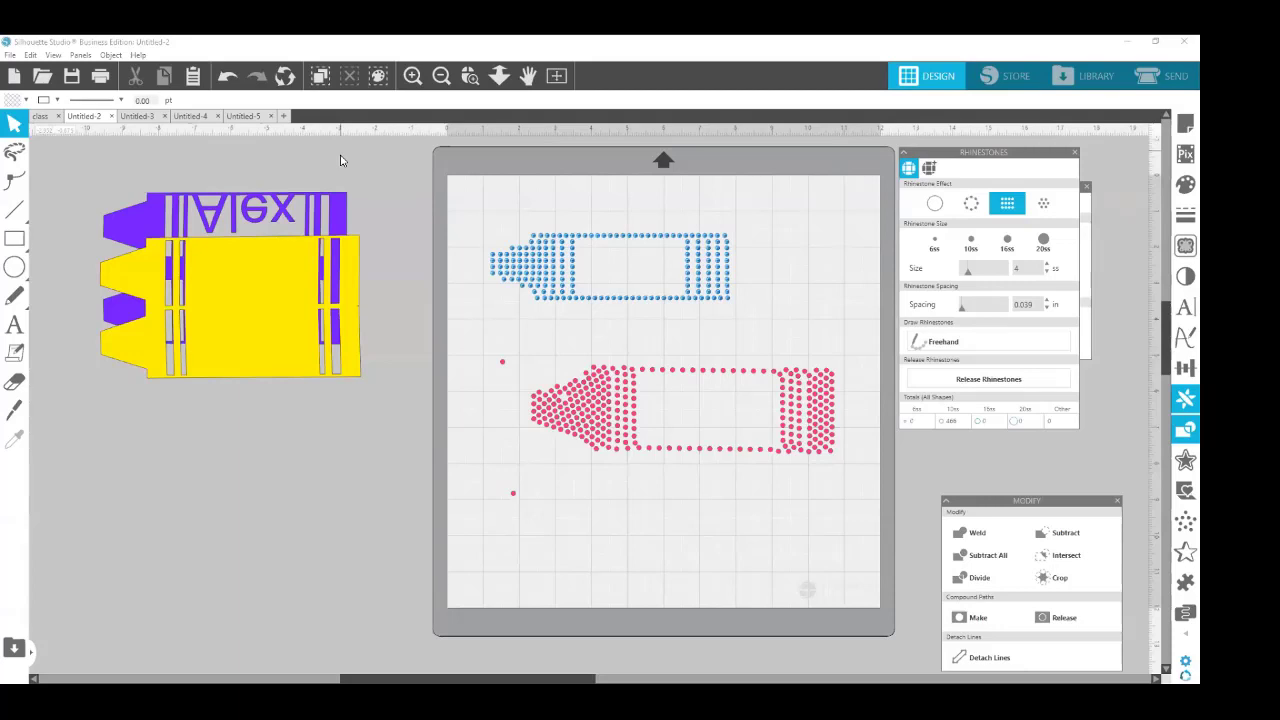
Switch to the Untitled-3 document, shift the snowflake up and to the left, and resize it to about 6.13 in wide.
{"action": "left_click", "coordinate": [137, 117]}
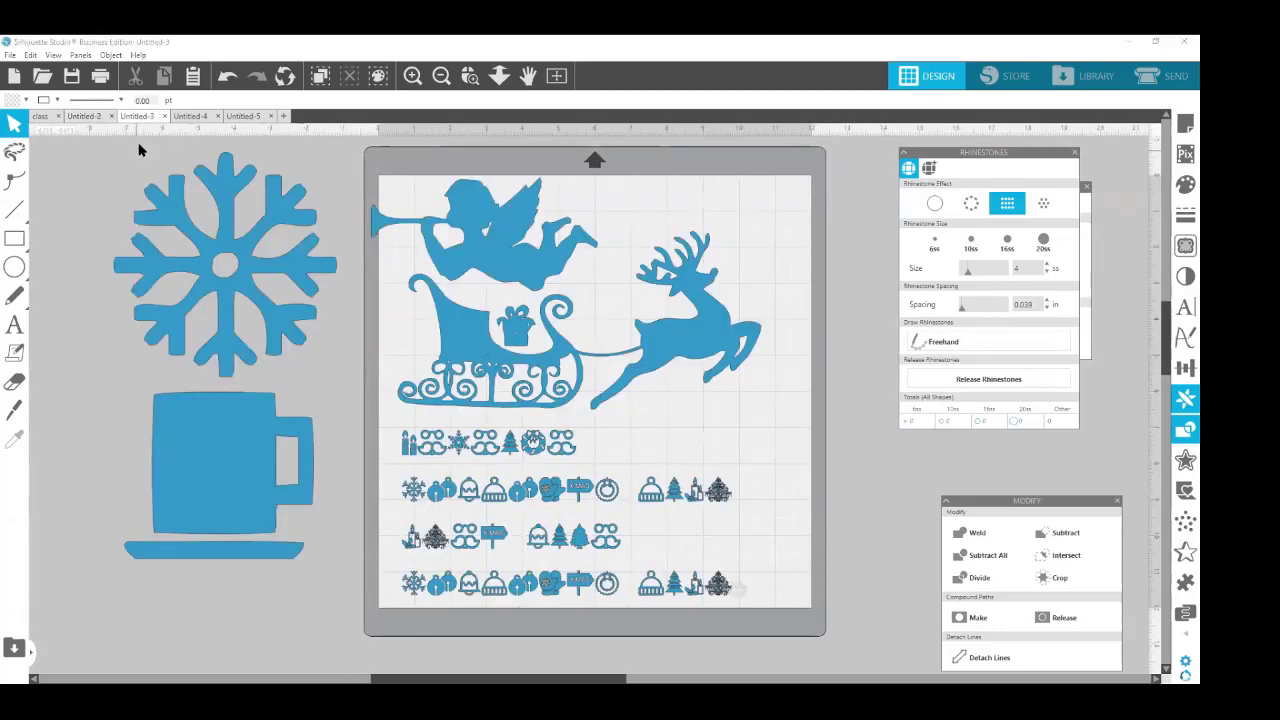
{"action": "left_click_drag", "start_coordinate": [106, 146], "coordinate": [869, 437]}
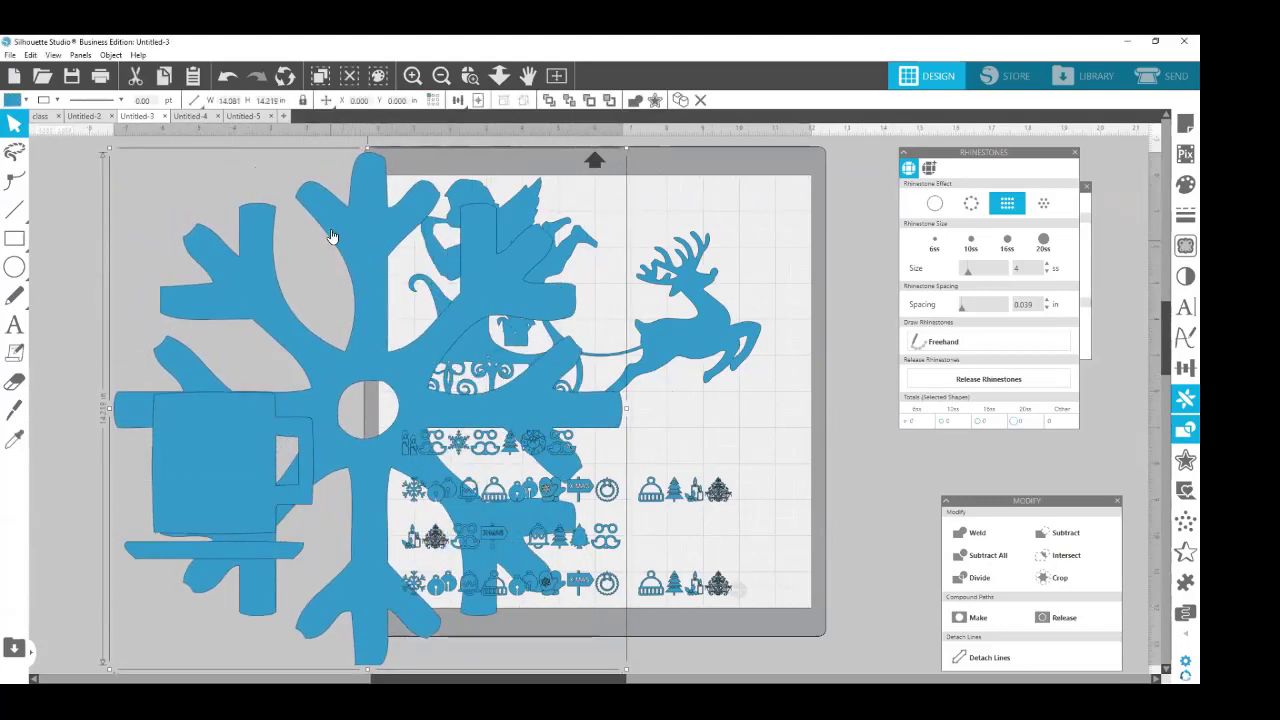
{"action": "left_click_drag", "start_coordinate": [336, 212], "coordinate": [304, 189]}
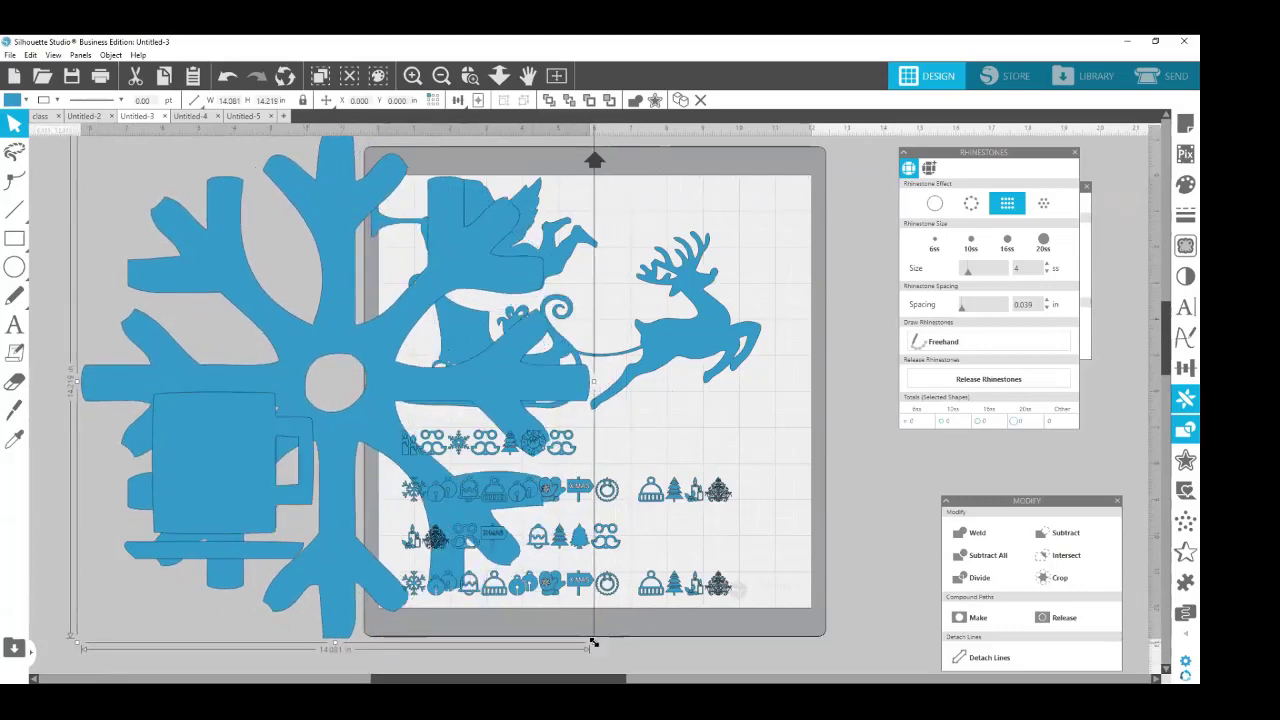
{"action": "left_click_drag", "start_coordinate": [593, 642], "coordinate": [304, 355]}
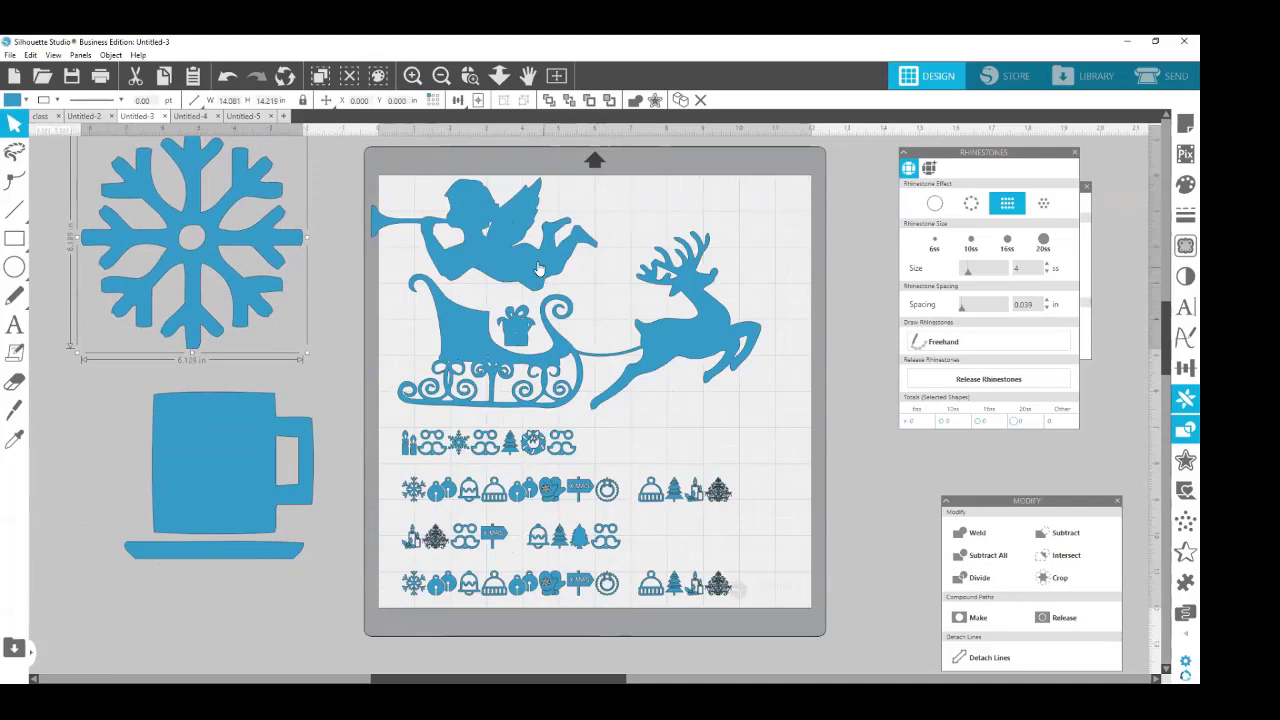
Move the angel and the reindeer sleigh off the page onto the snowflake.
{"action": "left_click_drag", "start_coordinate": [538, 268], "coordinate": [246, 258]}
{"action": "left_click_drag", "start_coordinate": [489, 346], "coordinate": [509, 308]}
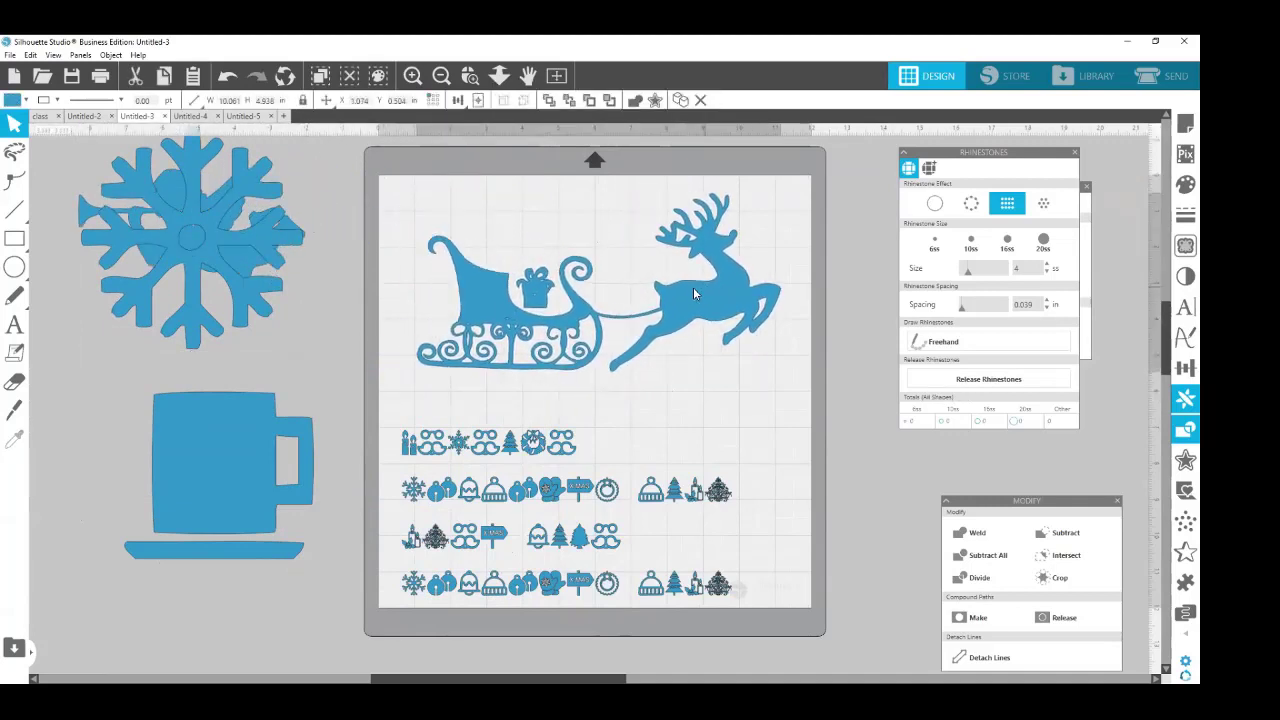
{"action": "left_click_drag", "start_coordinate": [693, 288], "coordinate": [680, 276]}
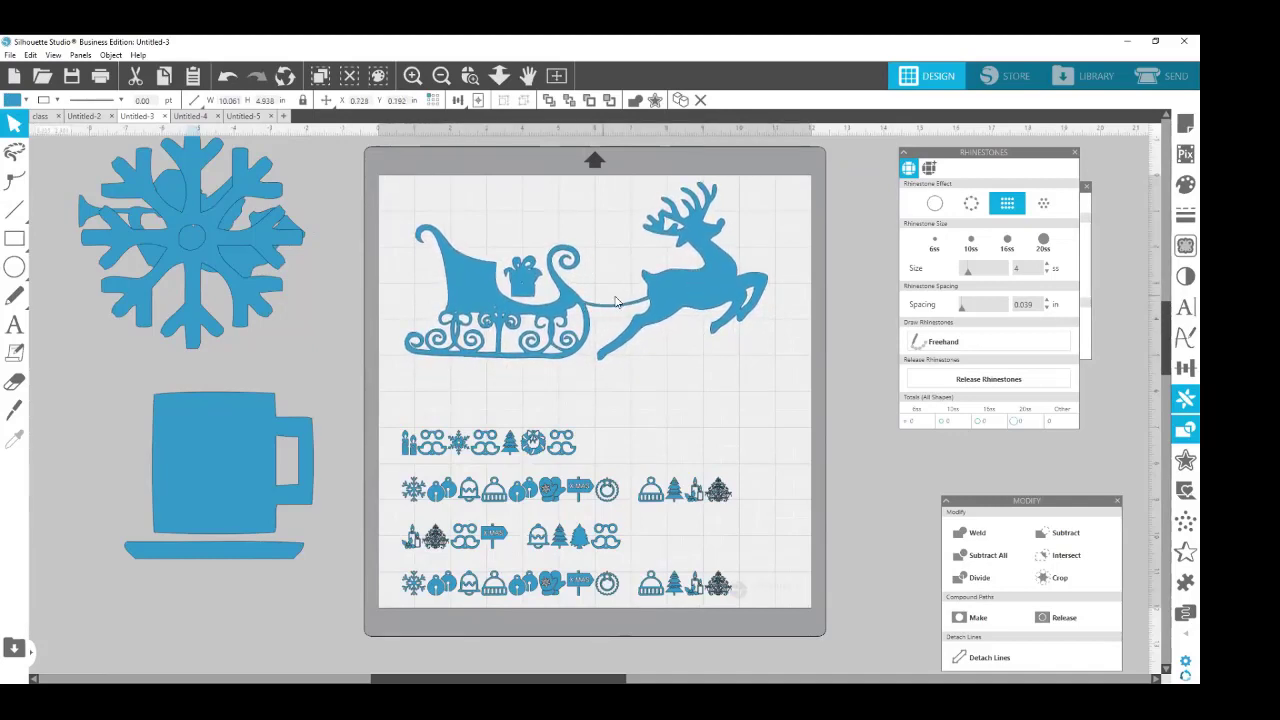
{"action": "left_click", "coordinate": [617, 301]}
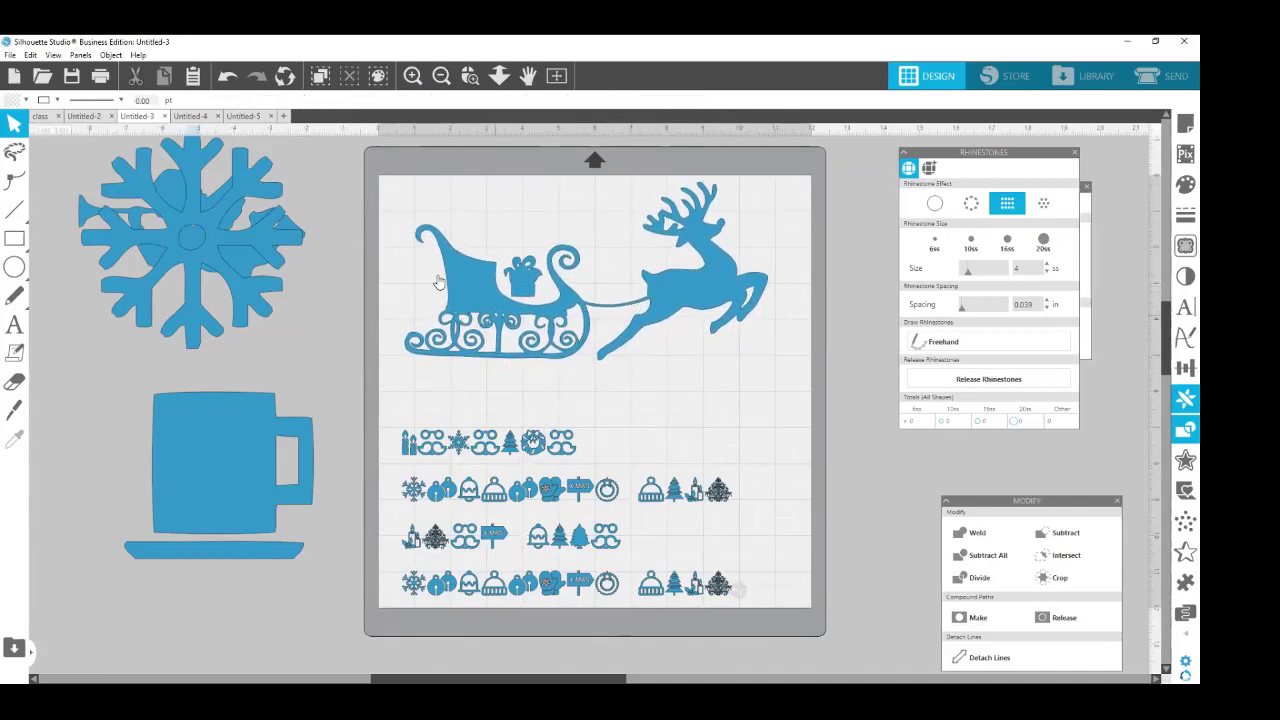
{"action": "left_click_drag", "start_coordinate": [695, 288], "coordinate": [256, 244]}
Move the block of Christmas icon text to the top of the page and change its font to Courier New.
{"action": "left_click_drag", "start_coordinate": [394, 403], "coordinate": [679, 572]}
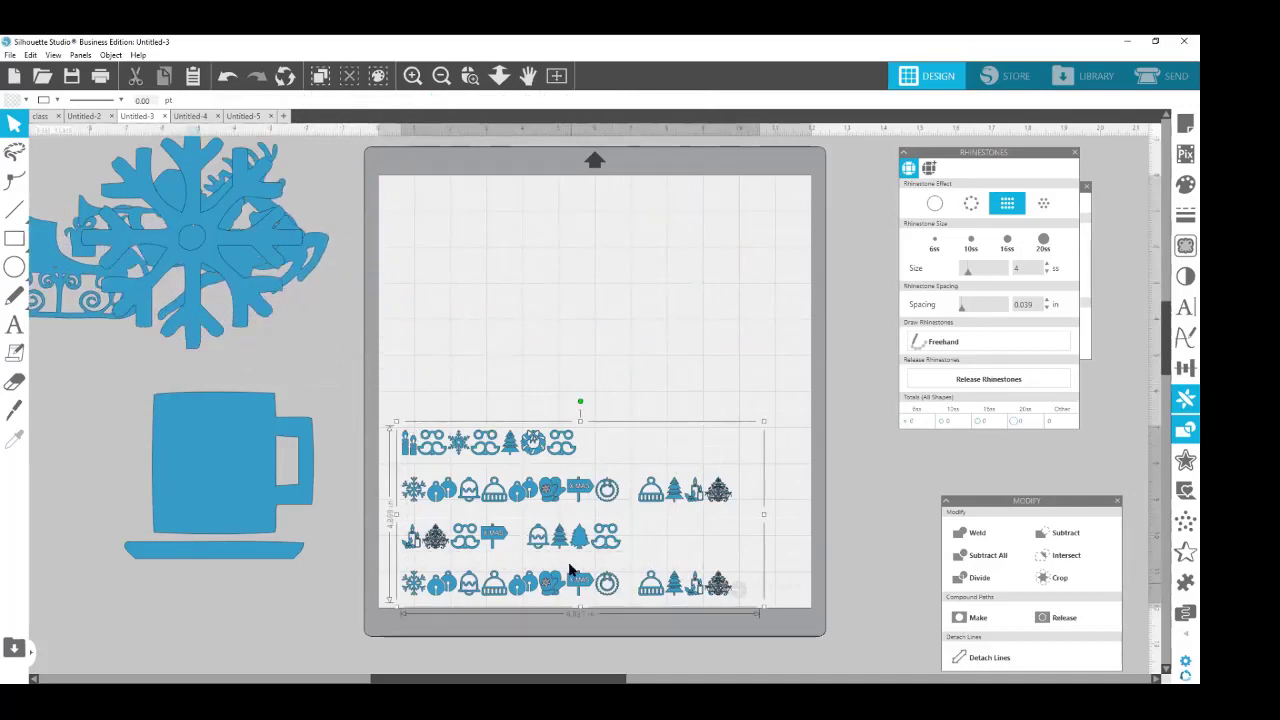
{"action": "left_click_drag", "start_coordinate": [573, 548], "coordinate": [580, 318]}
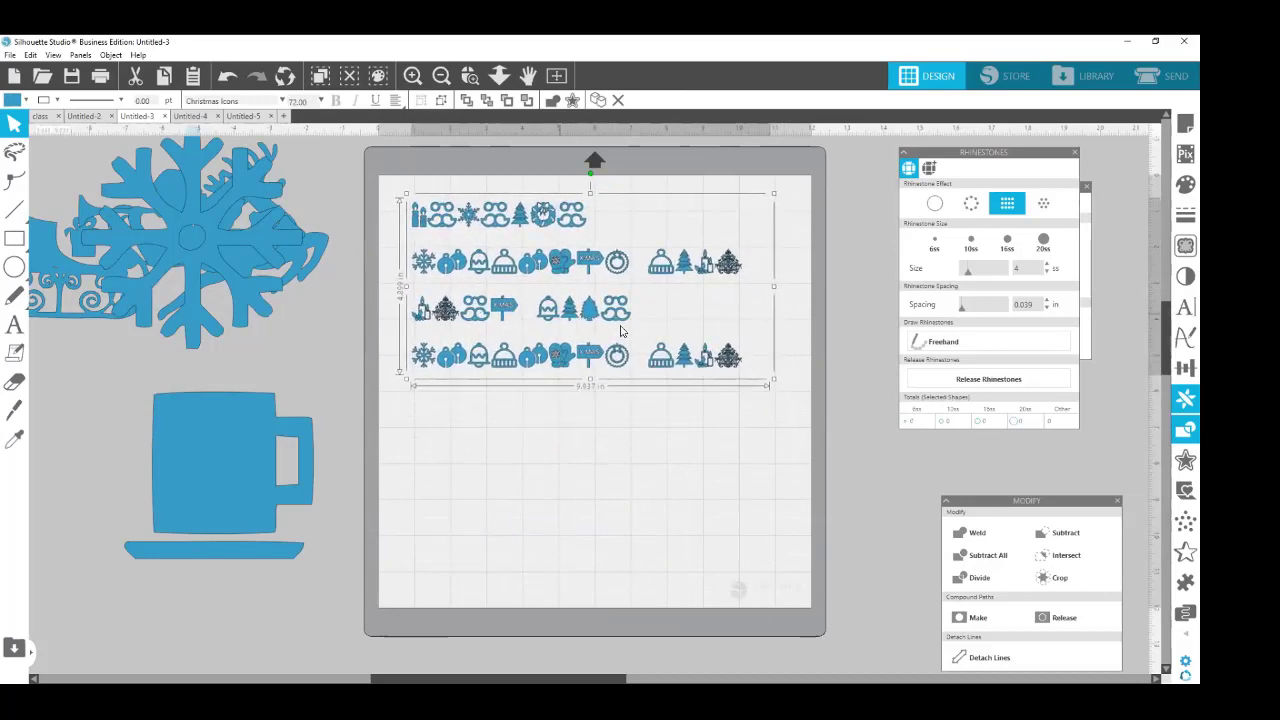
{"action": "double_click", "coordinate": [730, 365]}
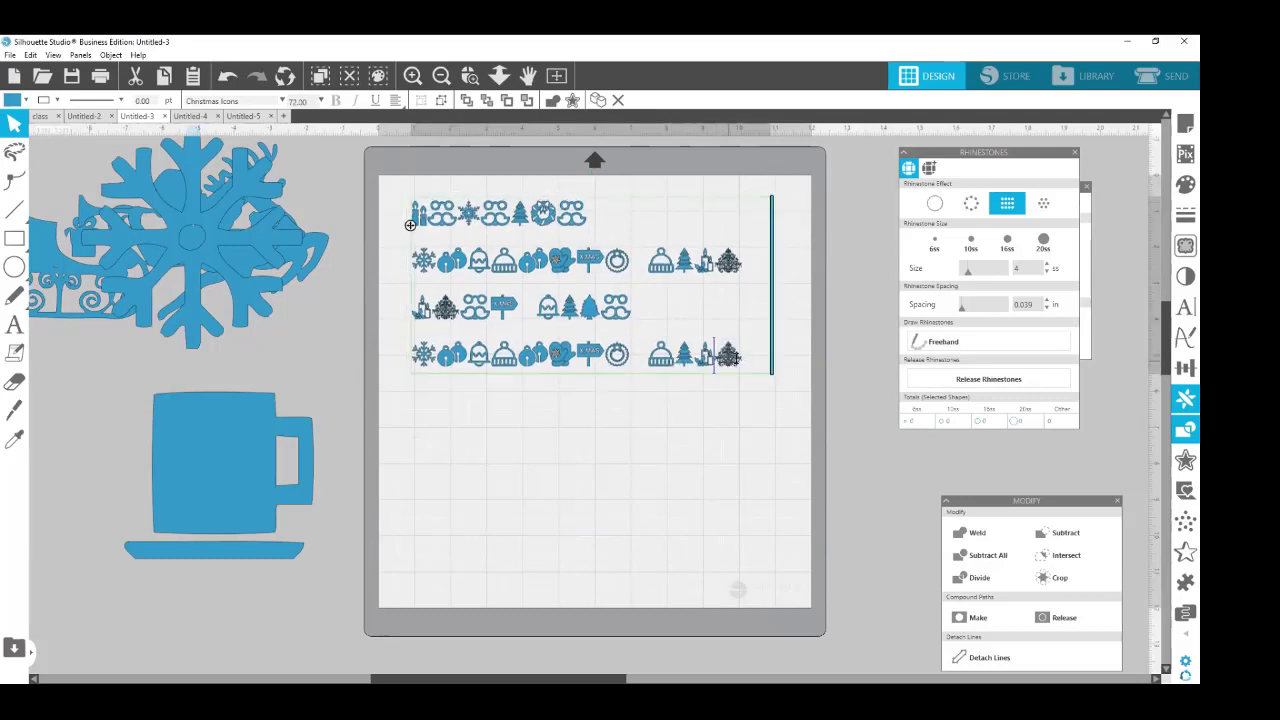
{"action": "left_click_drag", "start_coordinate": [740, 355], "coordinate": [407, 208]}
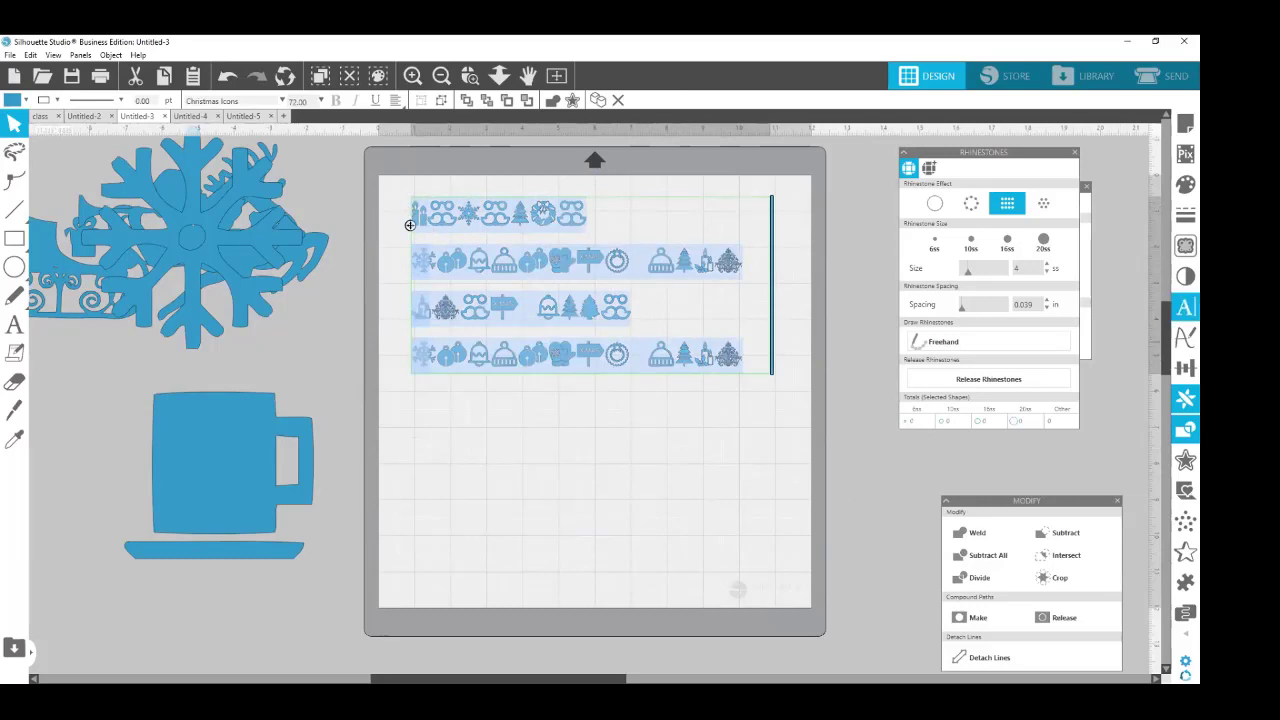
{"action": "left_click", "coordinate": [1185, 307]}
{"action": "left_click", "coordinate": [1025, 209]}
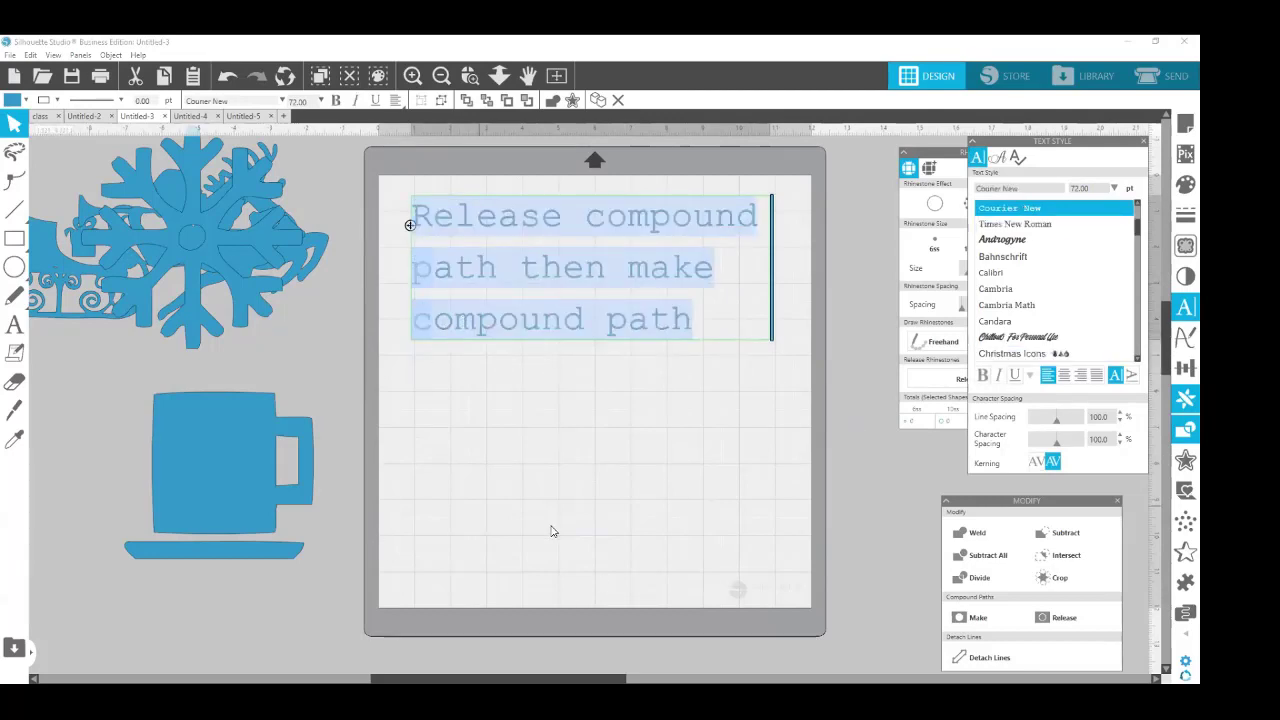
Move the snowflake down over the mug beside the page.
{"action": "left_click", "coordinate": [352, 230]}
{"action": "left_click_drag", "start_coordinate": [222, 256], "coordinate": [190, 376]}
{"action": "double_click", "coordinate": [568, 433]}
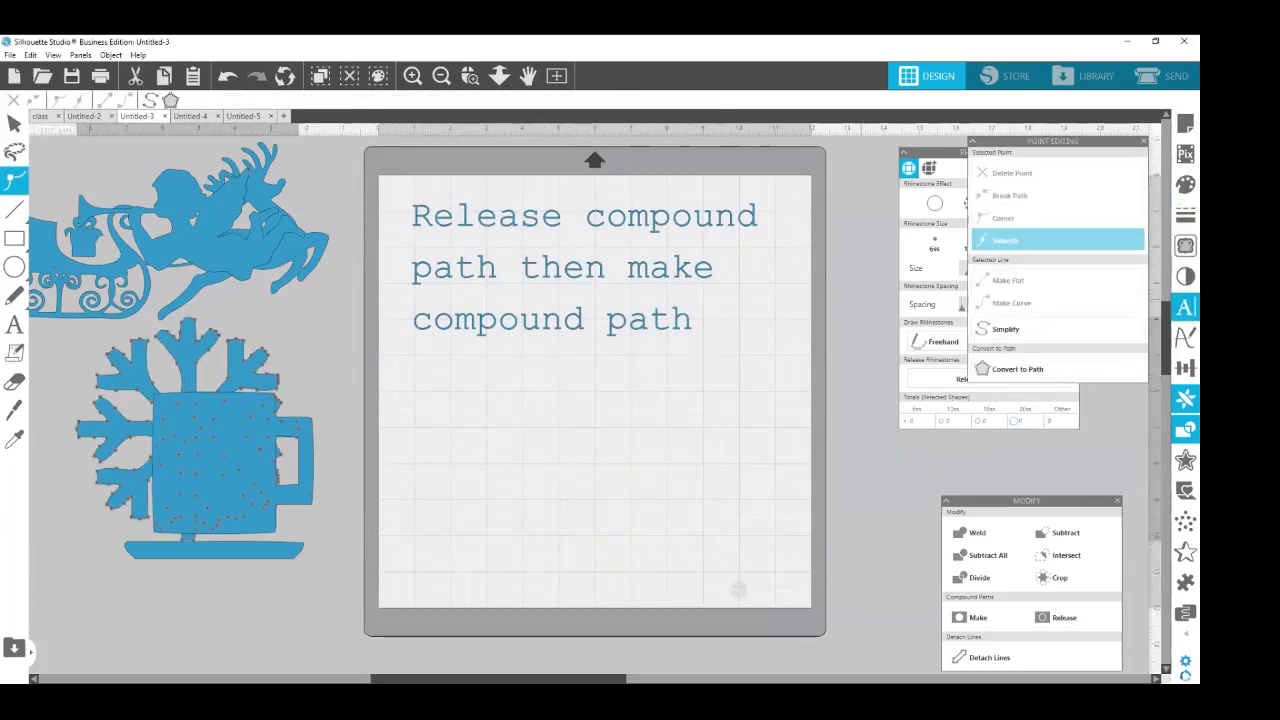
Insert the outlined stocking glyph from the Christmas Icons font.
{"action": "left_click", "coordinate": [1185, 307]}
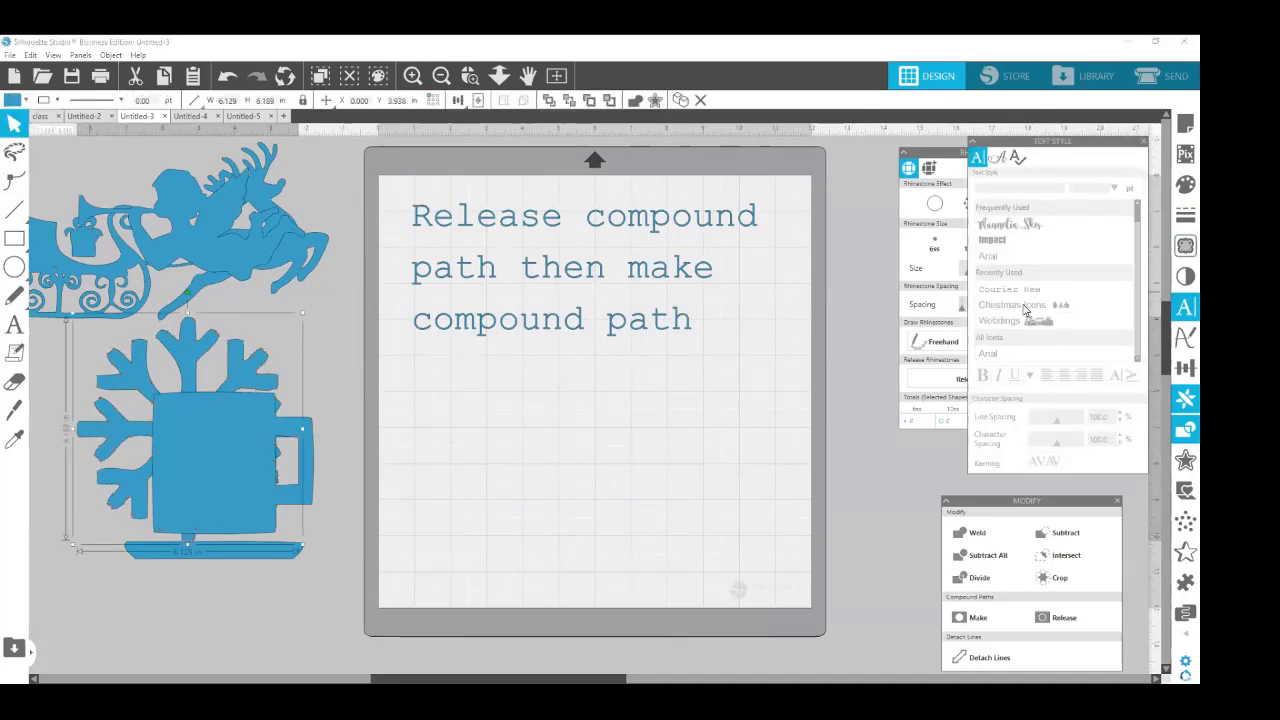
{"action": "left_click", "coordinate": [835, 351]}
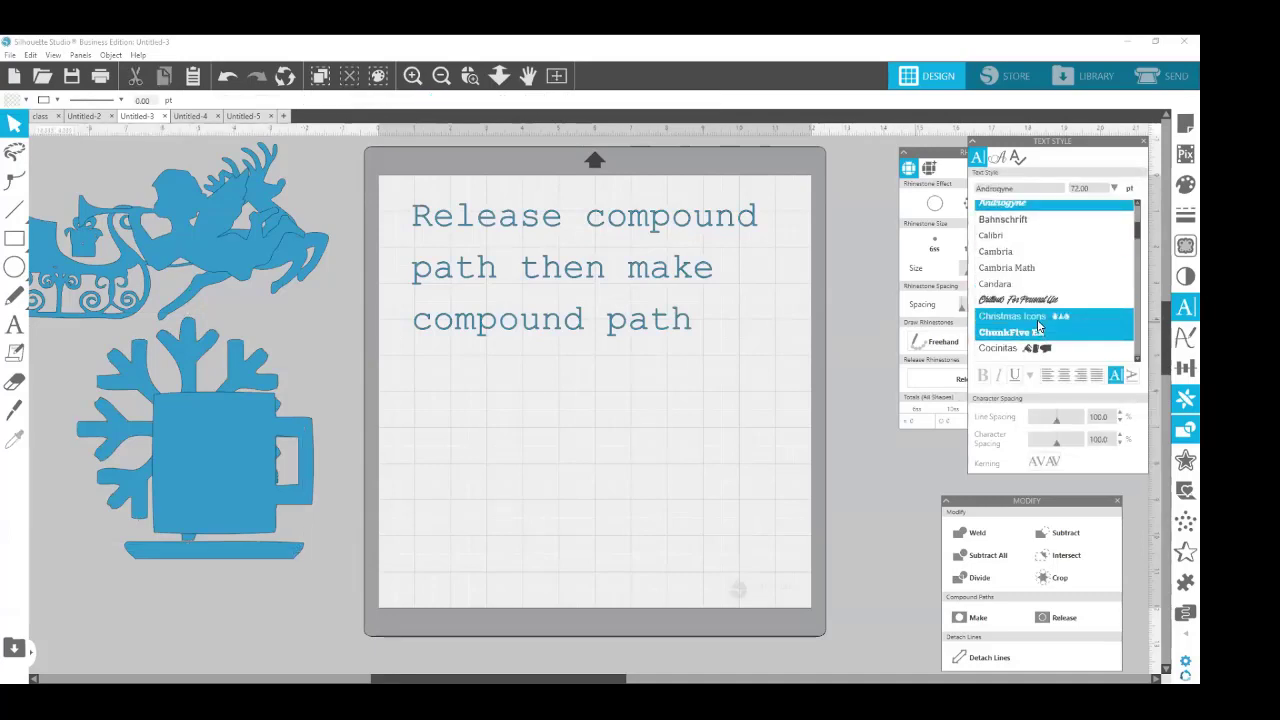
{"action": "left_click", "coordinate": [1038, 318]}
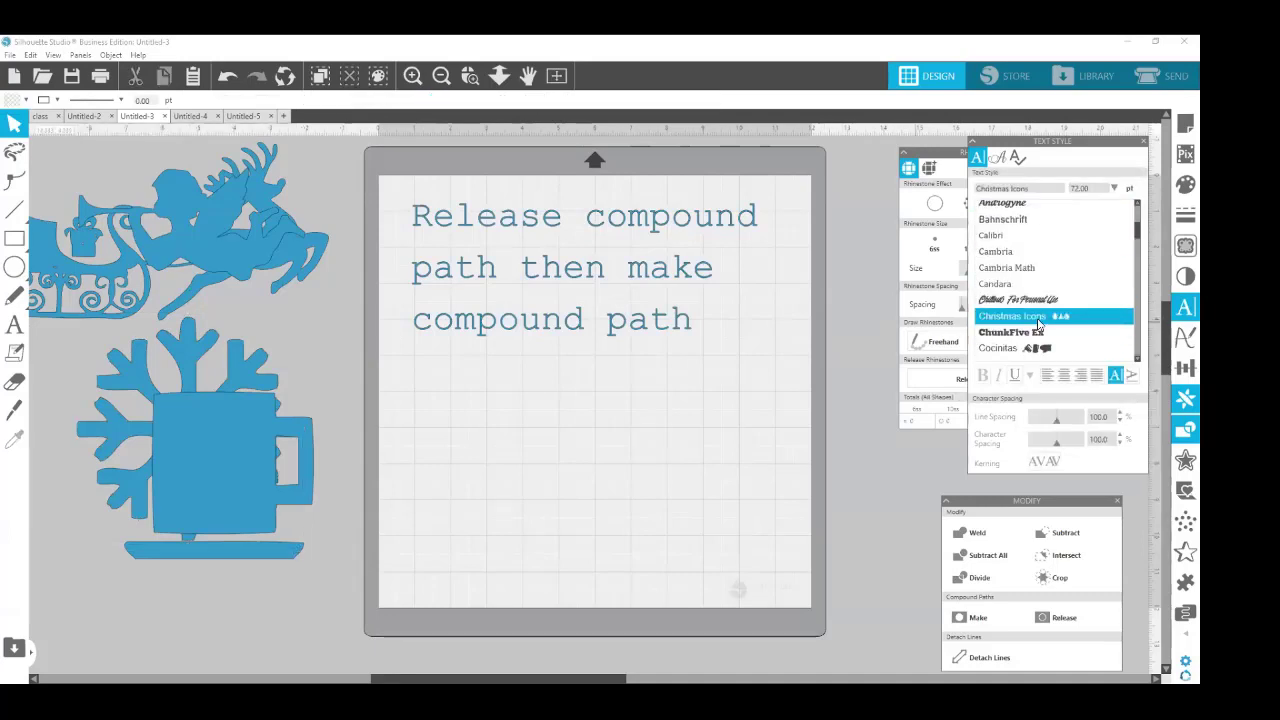
{"action": "left_click", "coordinate": [1000, 159]}
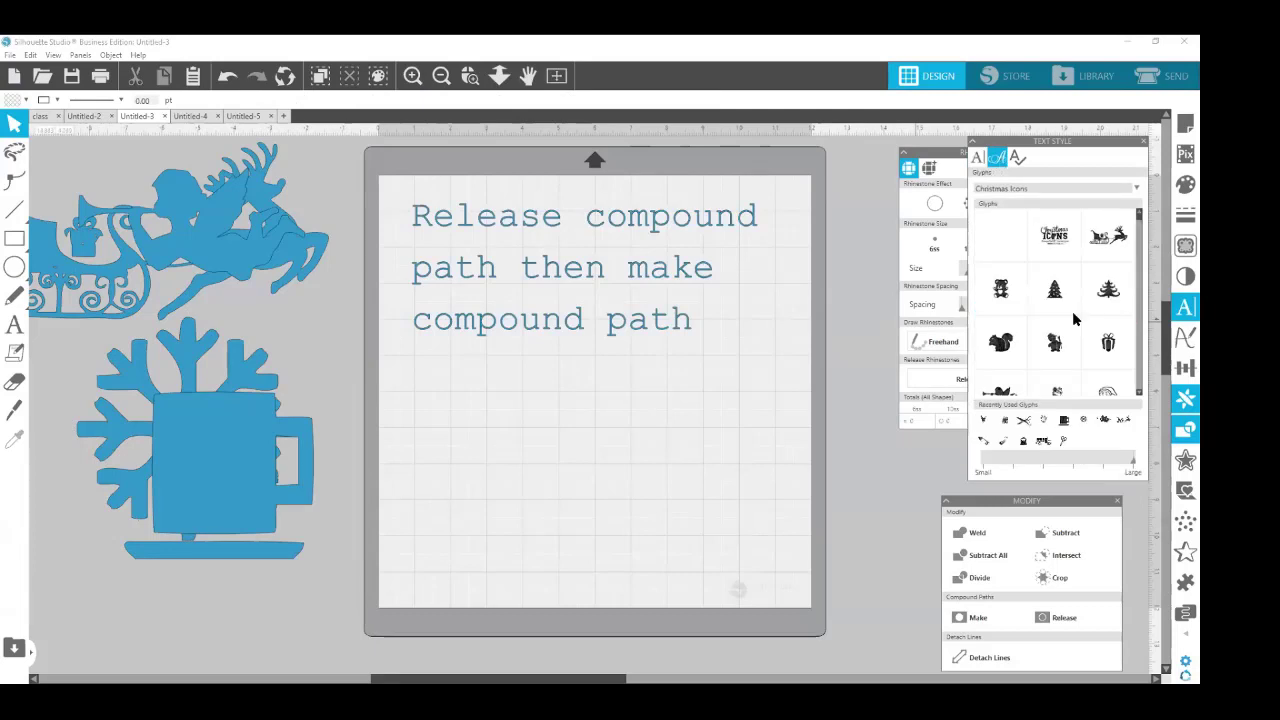
{"action": "scroll", "coordinate": [1074, 318], "scroll_direction": "down", "scroll_amount": 5}
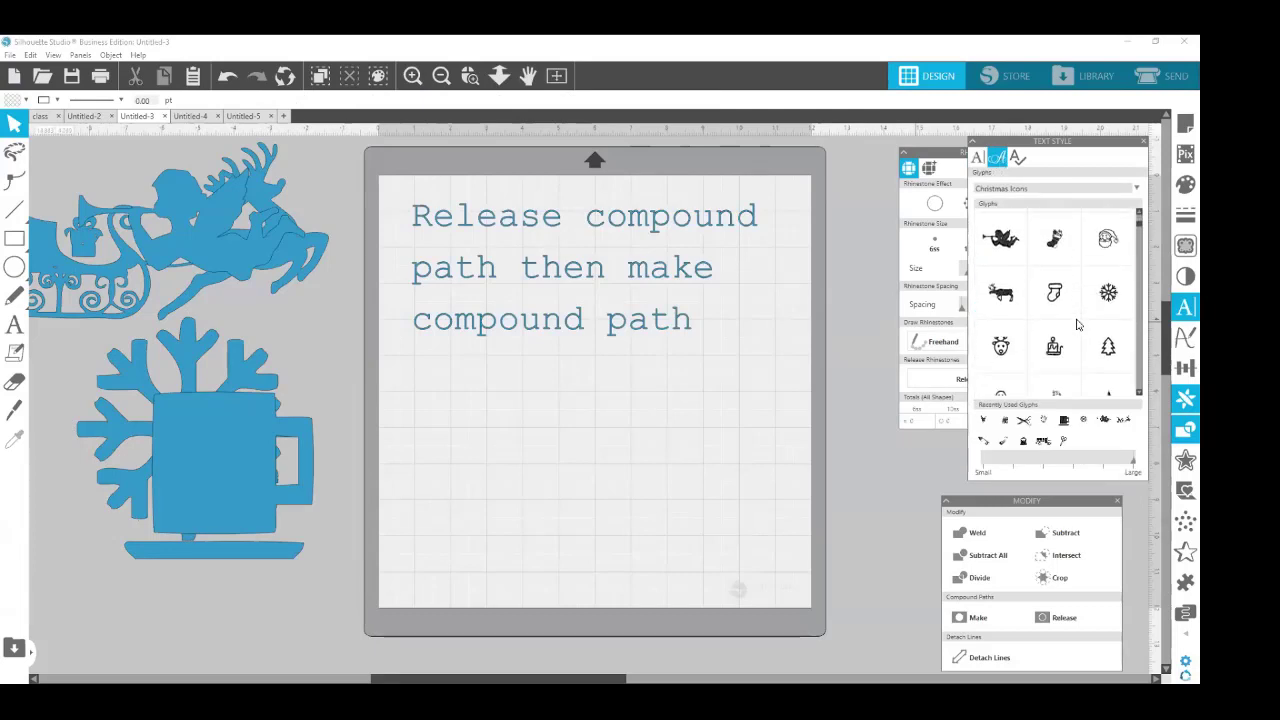
{"action": "scroll", "coordinate": [1025, 252], "scroll_direction": "down", "scroll_amount": 1}
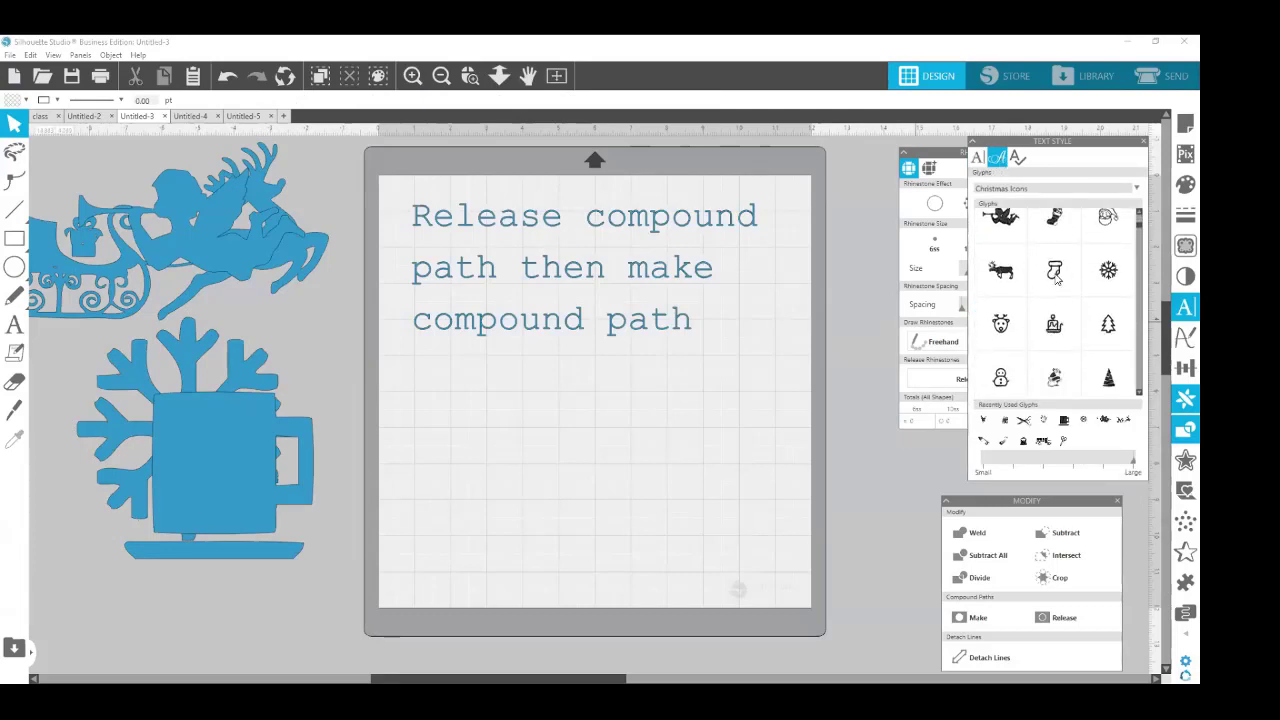
{"action": "left_click", "coordinate": [1055, 272]}
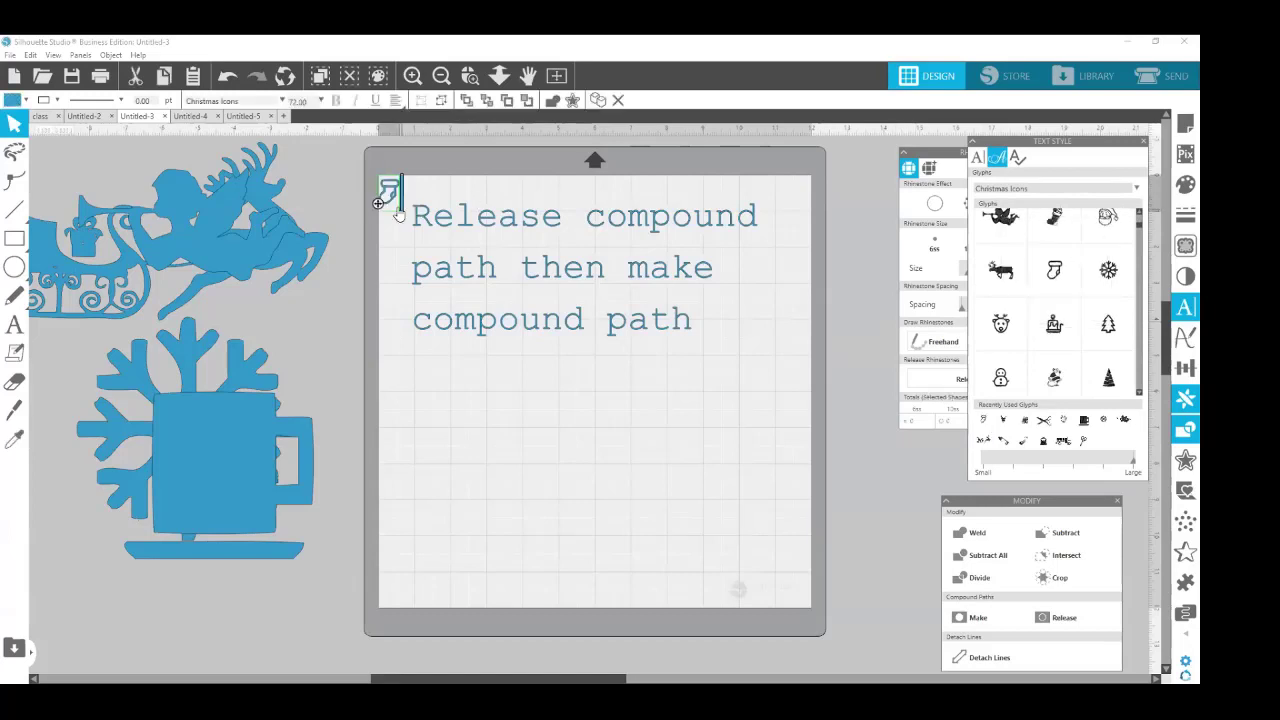
Place the stocking glyph below the text and enlarge it until it extends past the page's lower edge.
{"action": "left_click_drag", "start_coordinate": [380, 204], "coordinate": [532, 410]}
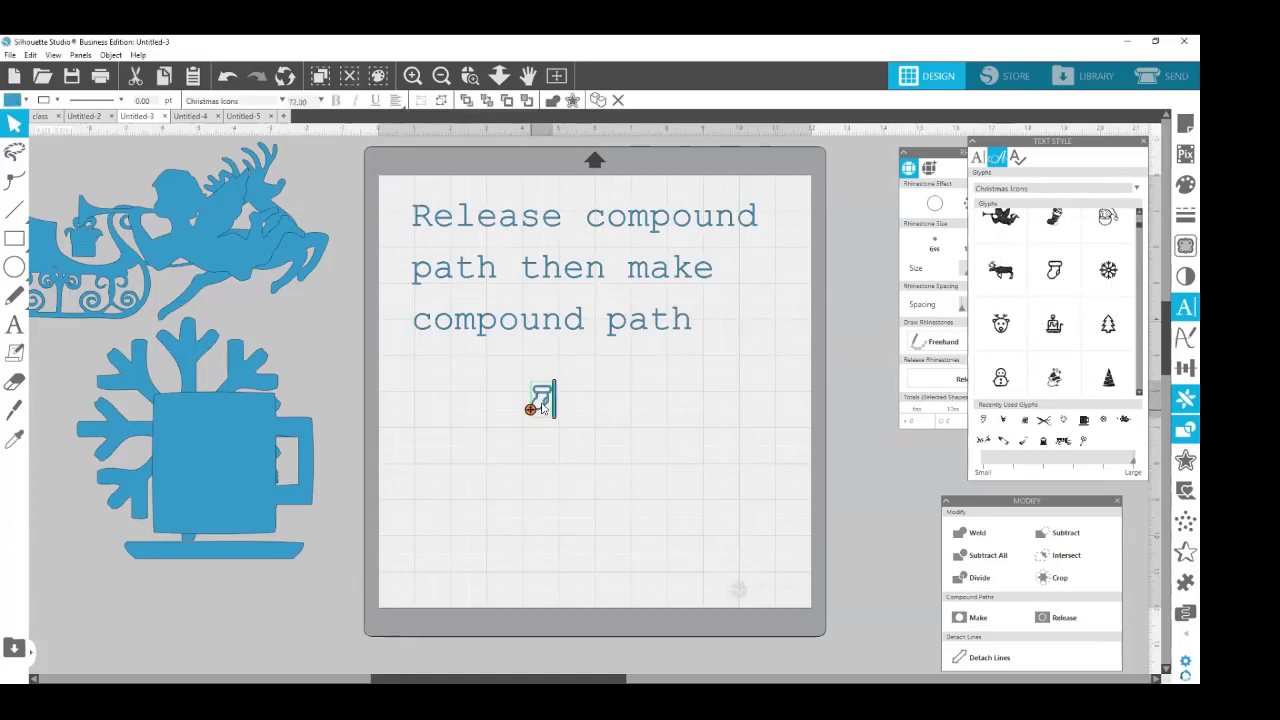
{"action": "left_click", "coordinate": [551, 414]}
{"action": "left_click", "coordinate": [548, 408]}
{"action": "left_click_drag", "start_coordinate": [558, 422], "coordinate": [920, 614]}
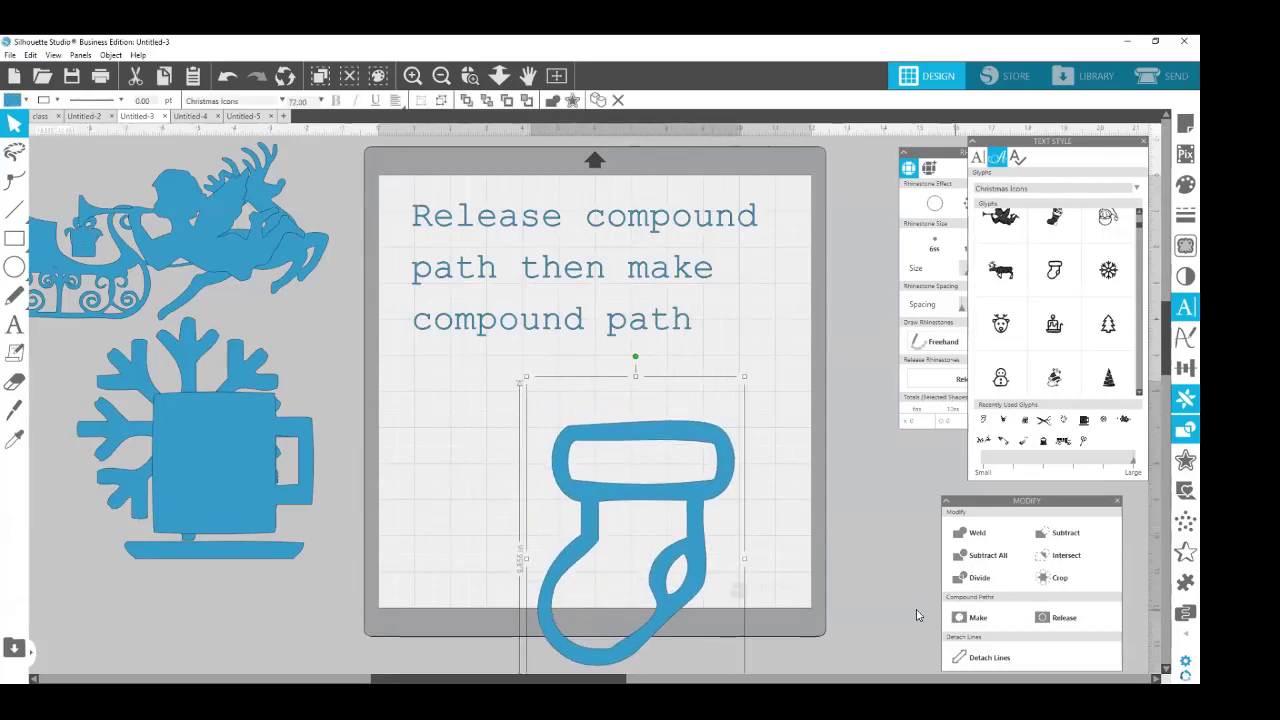
Move the stocking up onto the page so it sits directly below the three lines of text.
{"action": "left_click_drag", "start_coordinate": [642, 496], "coordinate": [585, 416]}
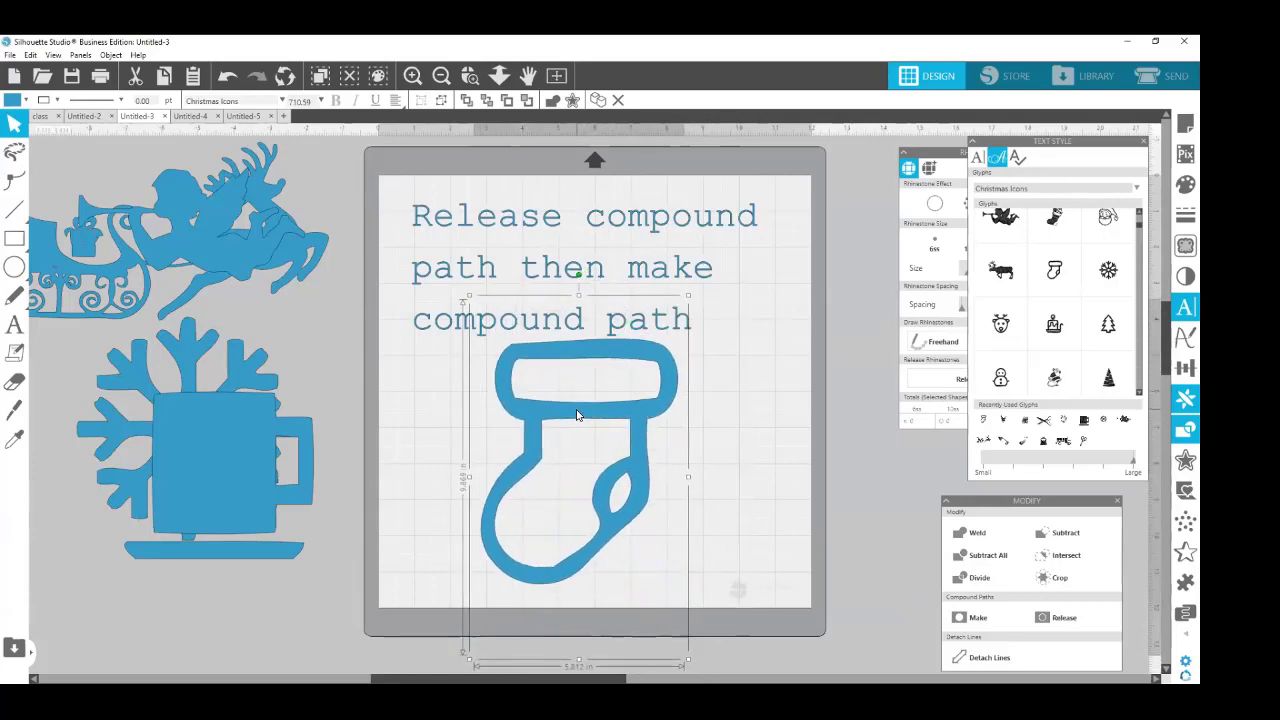
{"action": "left_click", "coordinate": [789, 492]}
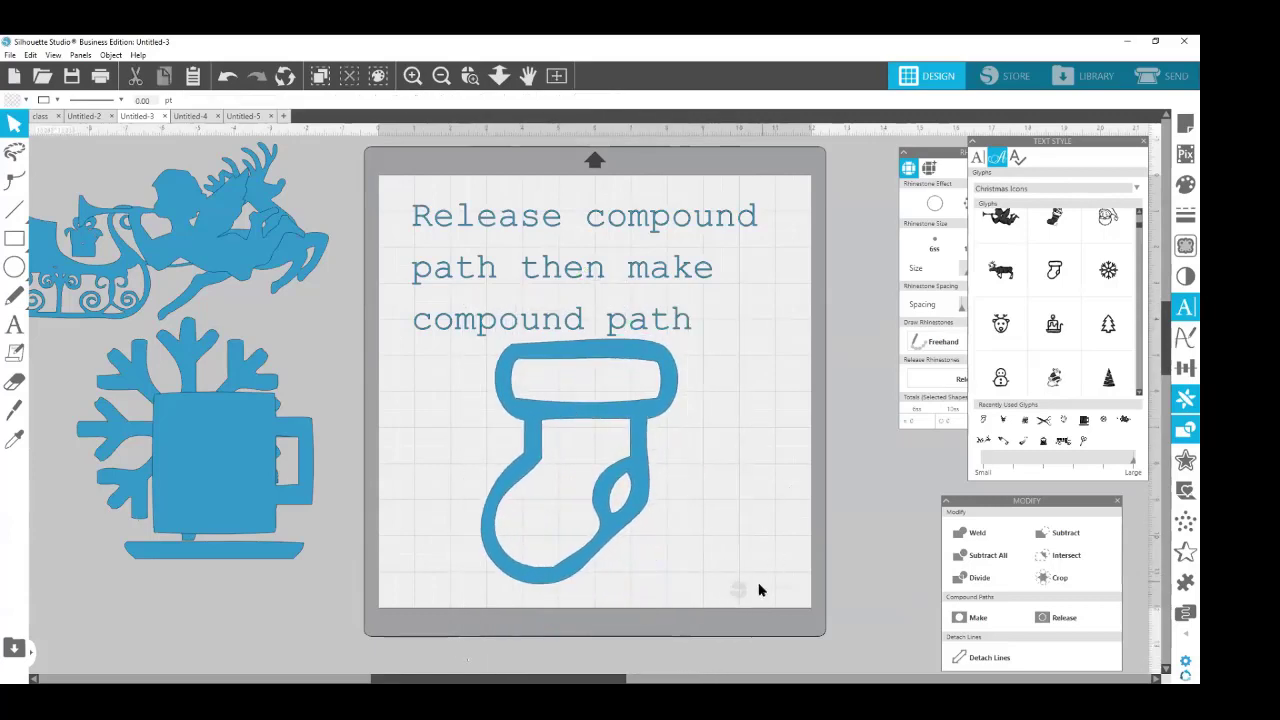
{"action": "left_click", "coordinate": [618, 525]}
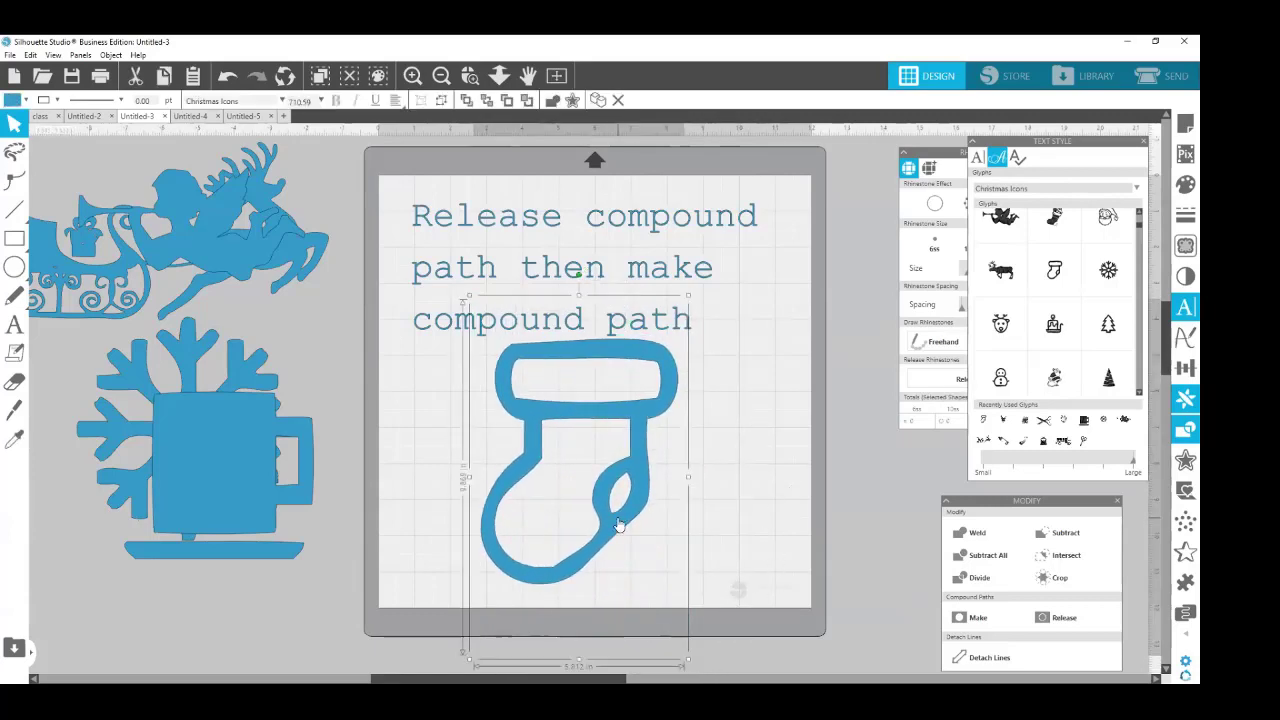
{"action": "double_click", "coordinate": [618, 523]}
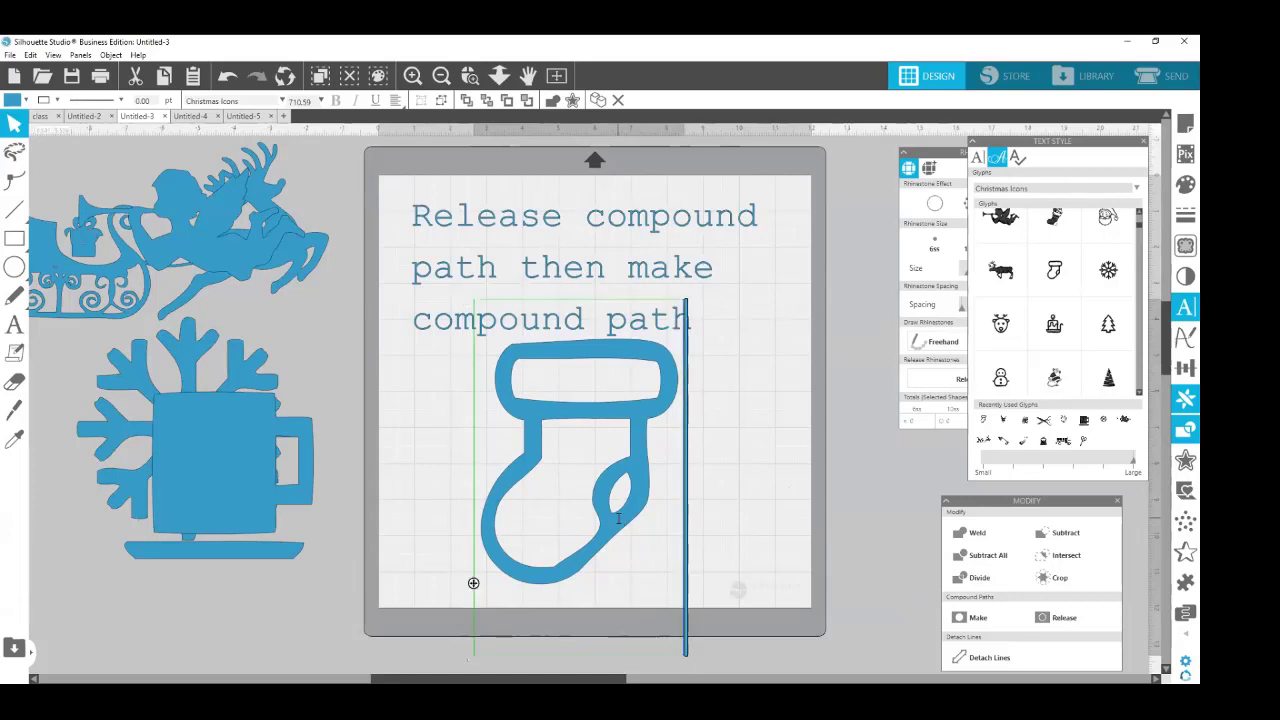
{"action": "left_click", "coordinate": [767, 500]}
{"action": "left_click", "coordinate": [650, 500]}
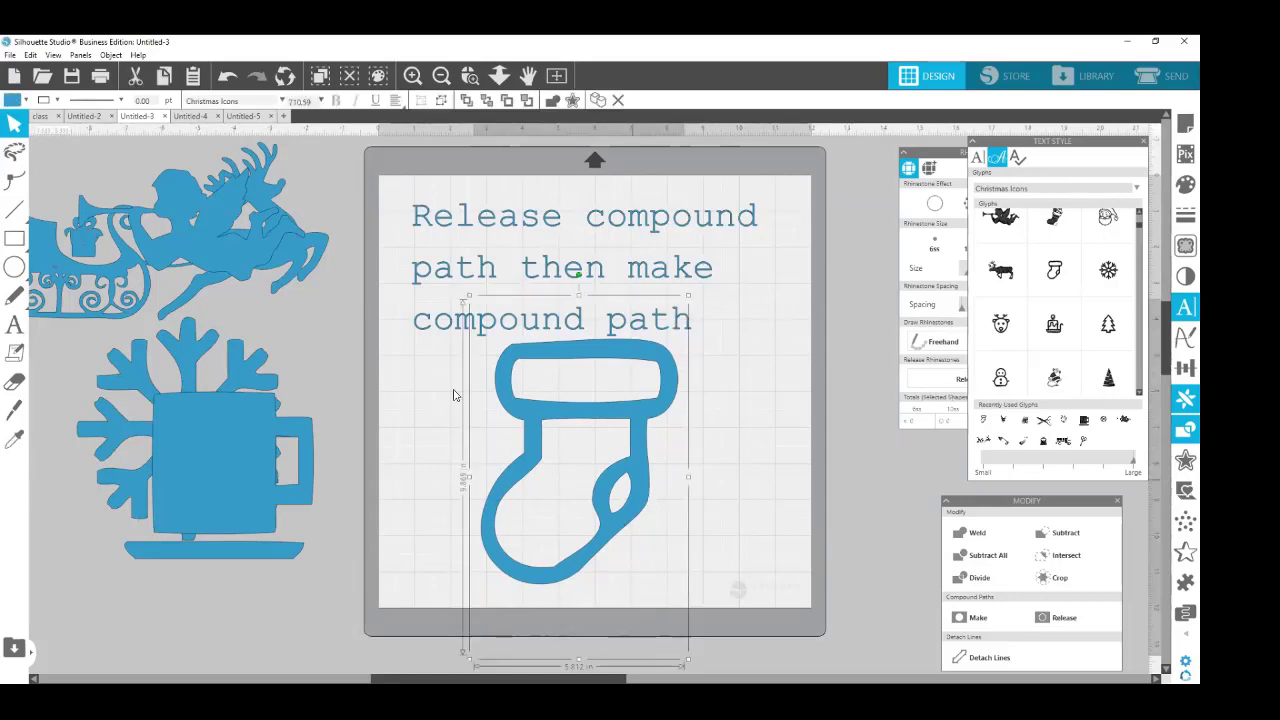
Release the stocking's compound path and make it a compound path again.
{"action": "left_click", "coordinate": [111, 55]}
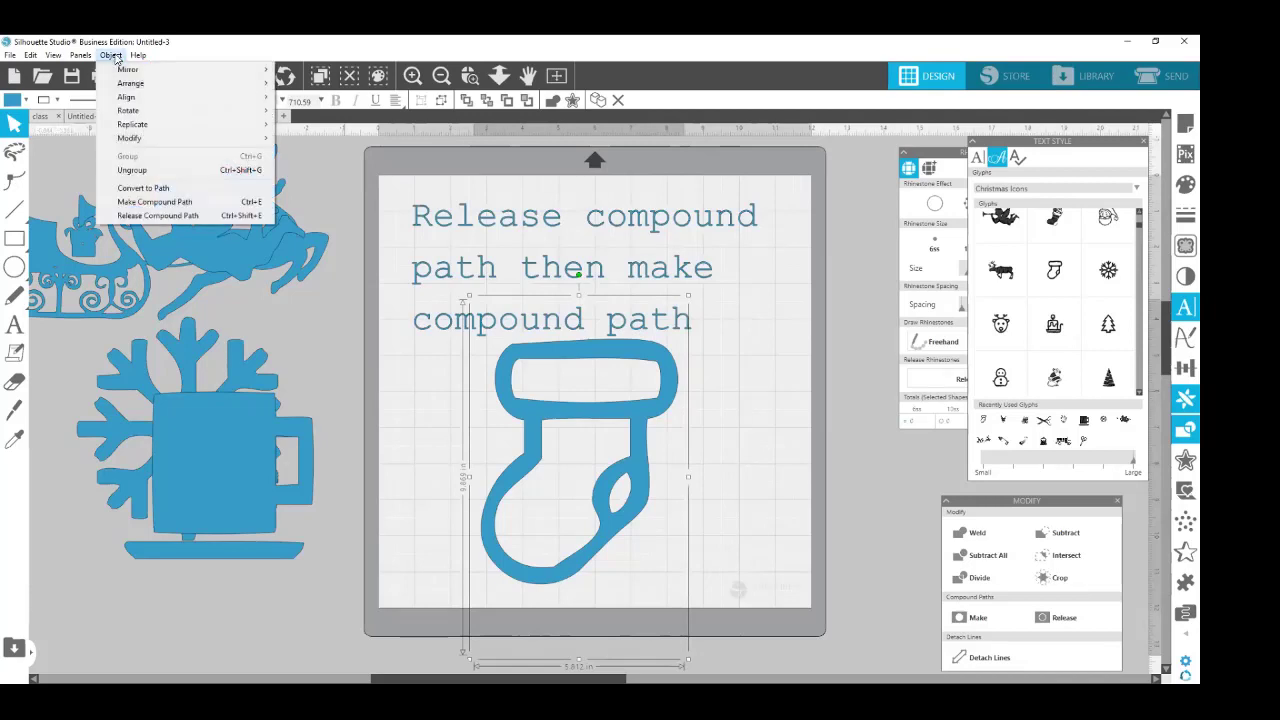
{"action": "left_click", "coordinate": [160, 216]}
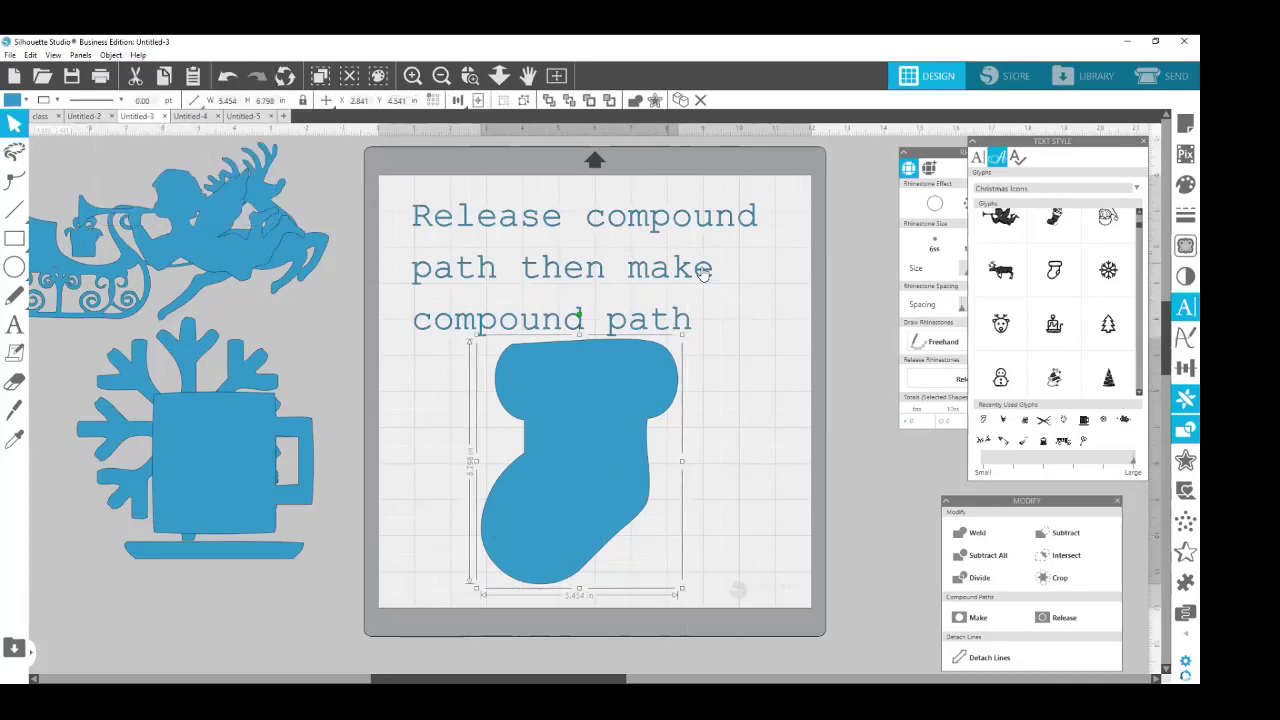
{"action": "left_click", "coordinate": [110, 55]}
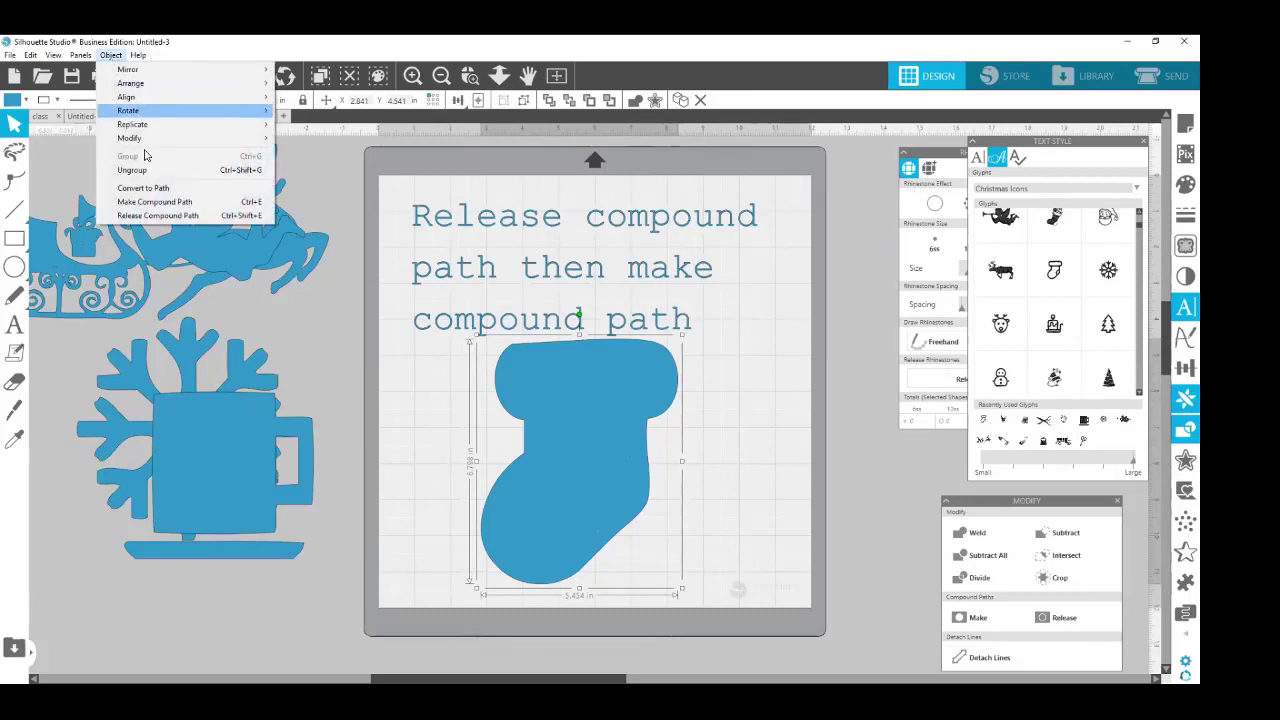
{"action": "left_click", "coordinate": [162, 203]}
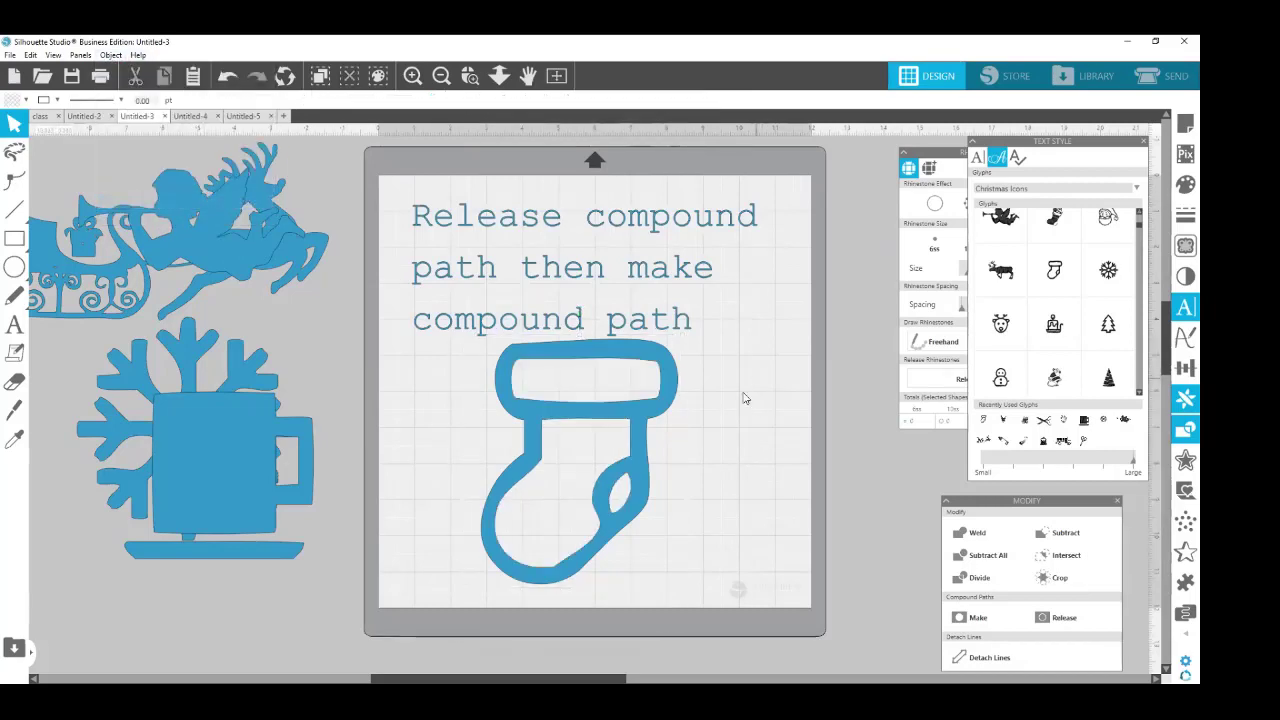
Edit the stocking's points and delete the small inner cutout at the heel so the heel becomes solid.
{"action": "double_click", "coordinate": [676, 408]}
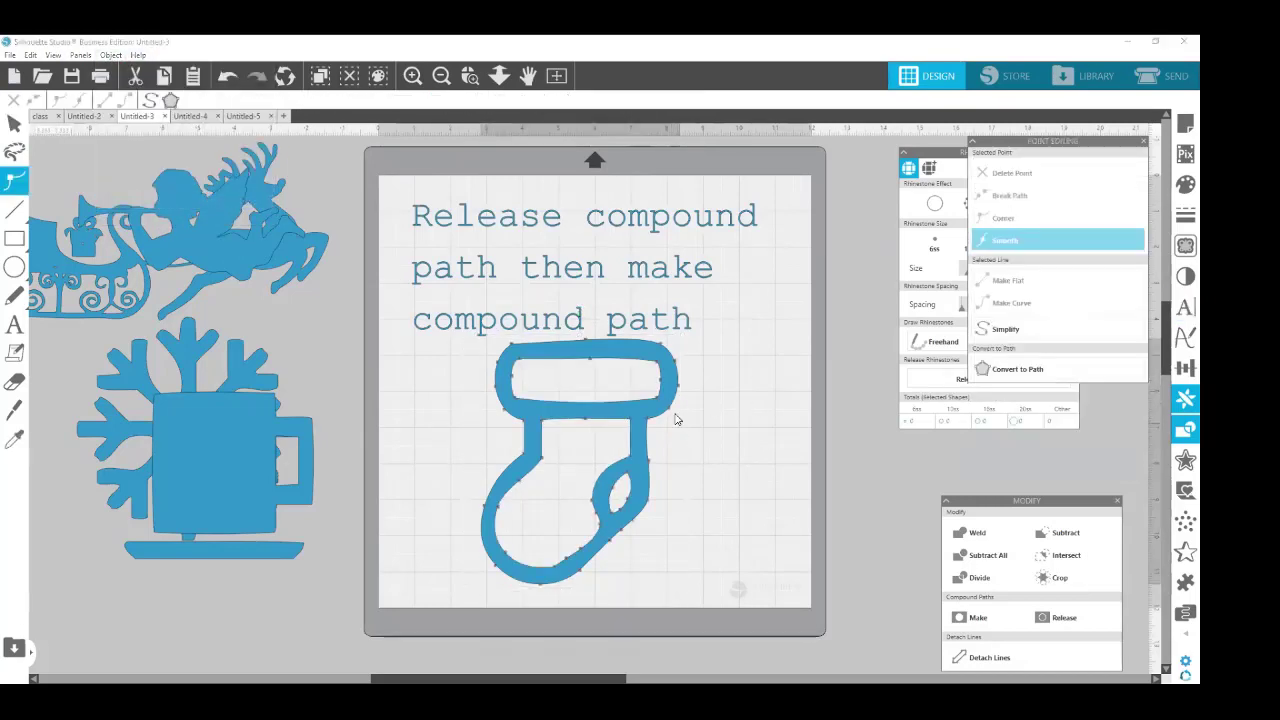
{"action": "mouse_move", "coordinate": [674, 408]}
{"action": "left_mouse_down"}
{"action": "mouse_move", "coordinate": [760, 440]}
{"action": "mouse_move", "coordinate": [675, 407]}
{"action": "left_mouse_up"}
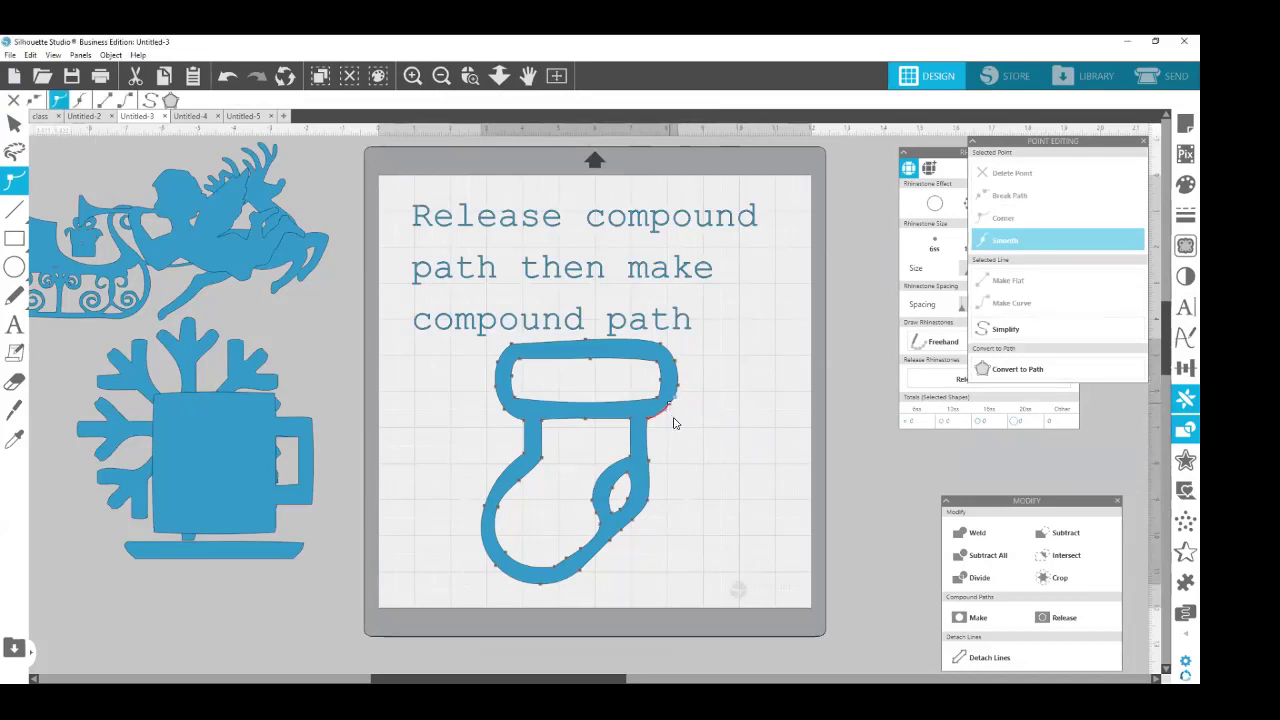
{"action": "left_click", "coordinate": [620, 487]}
{"action": "left_click", "coordinate": [615, 490]}
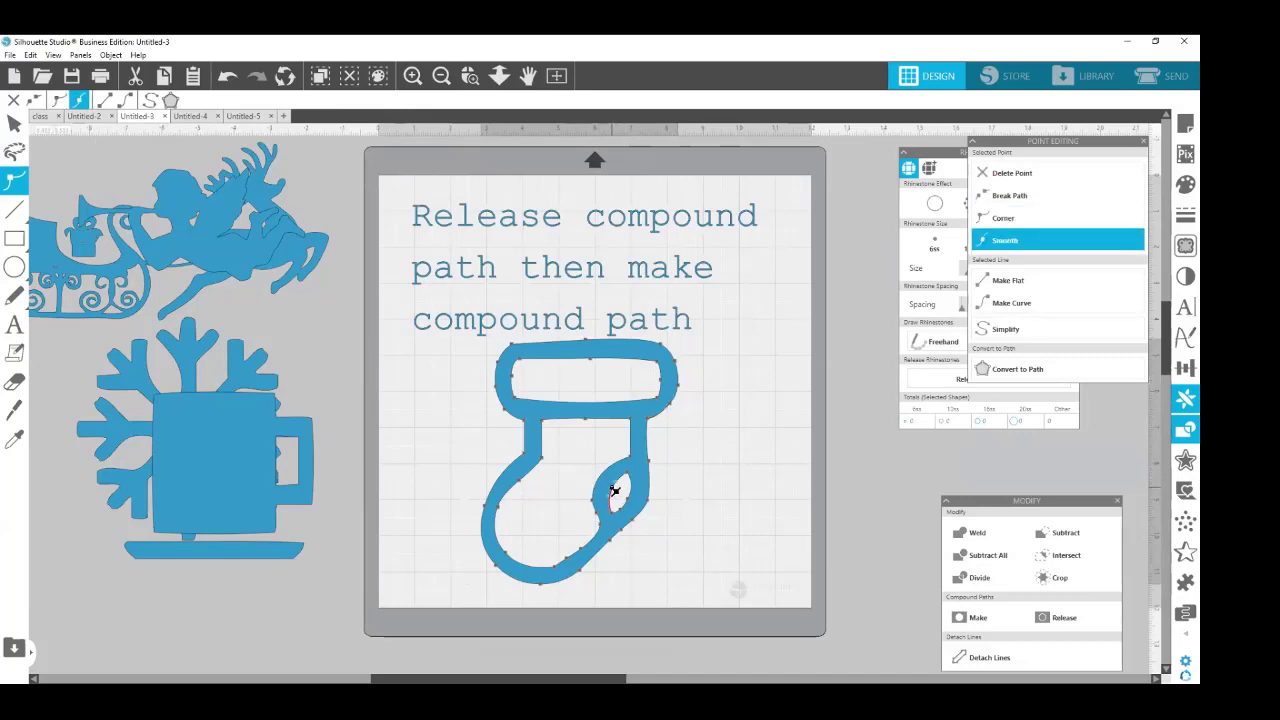
{"action": "key", "text": "Delete"}
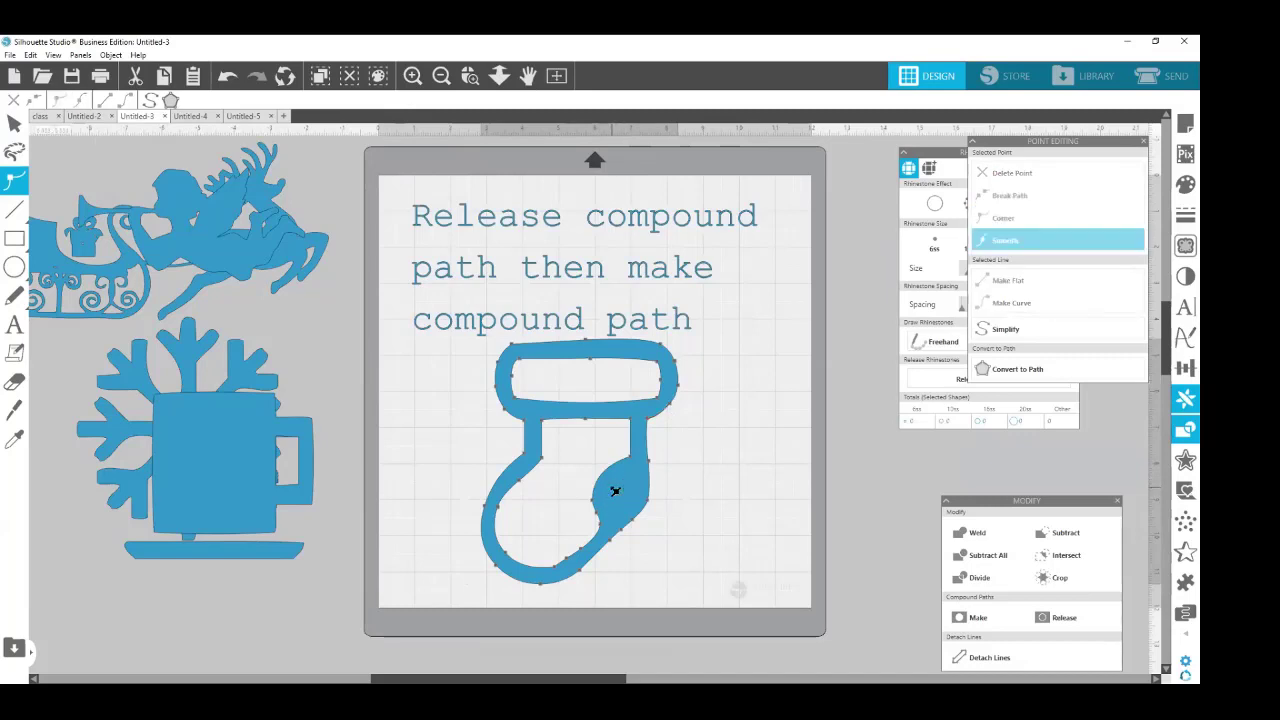
{"action": "left_click", "coordinate": [753, 464]}
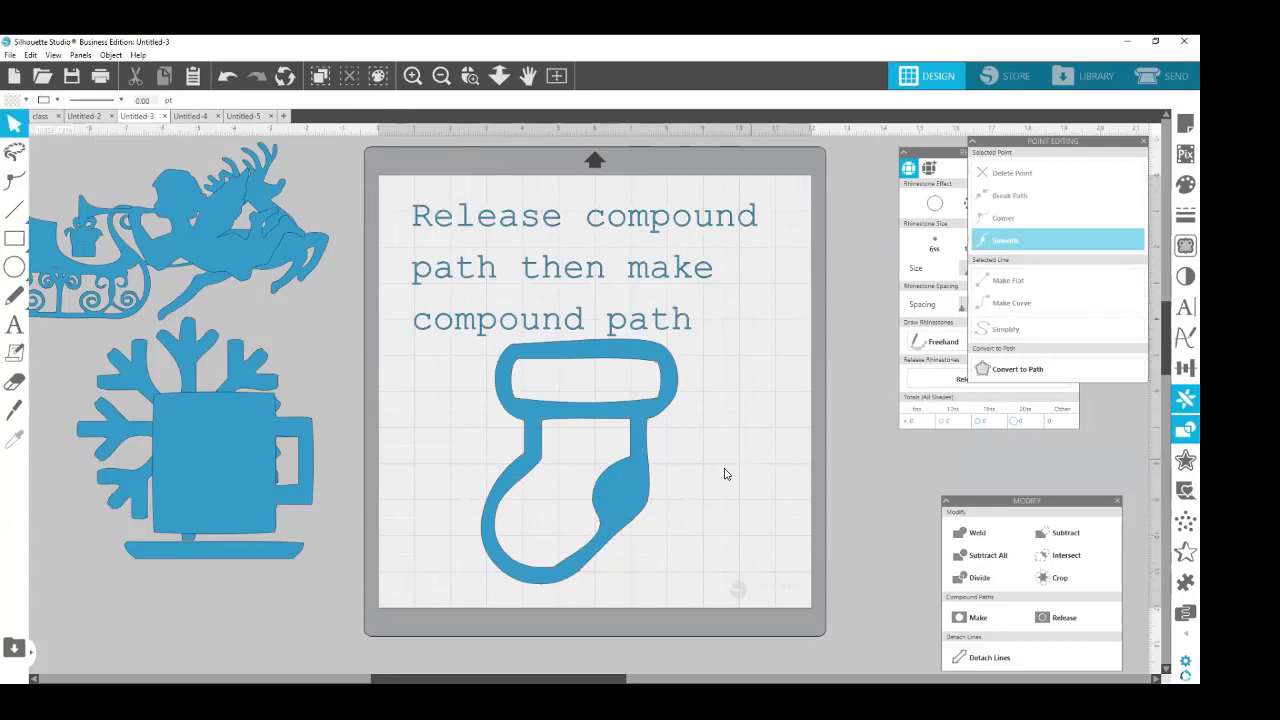
Change the whole text block's font to Christmas Icons and move the stocking down clear of it, over the page's lower edge.
{"action": "left_click_drag", "start_coordinate": [561, 360], "coordinate": [485, 420]}
{"action": "left_click", "coordinate": [692, 322]}
{"action": "double_click", "coordinate": [688, 322]}
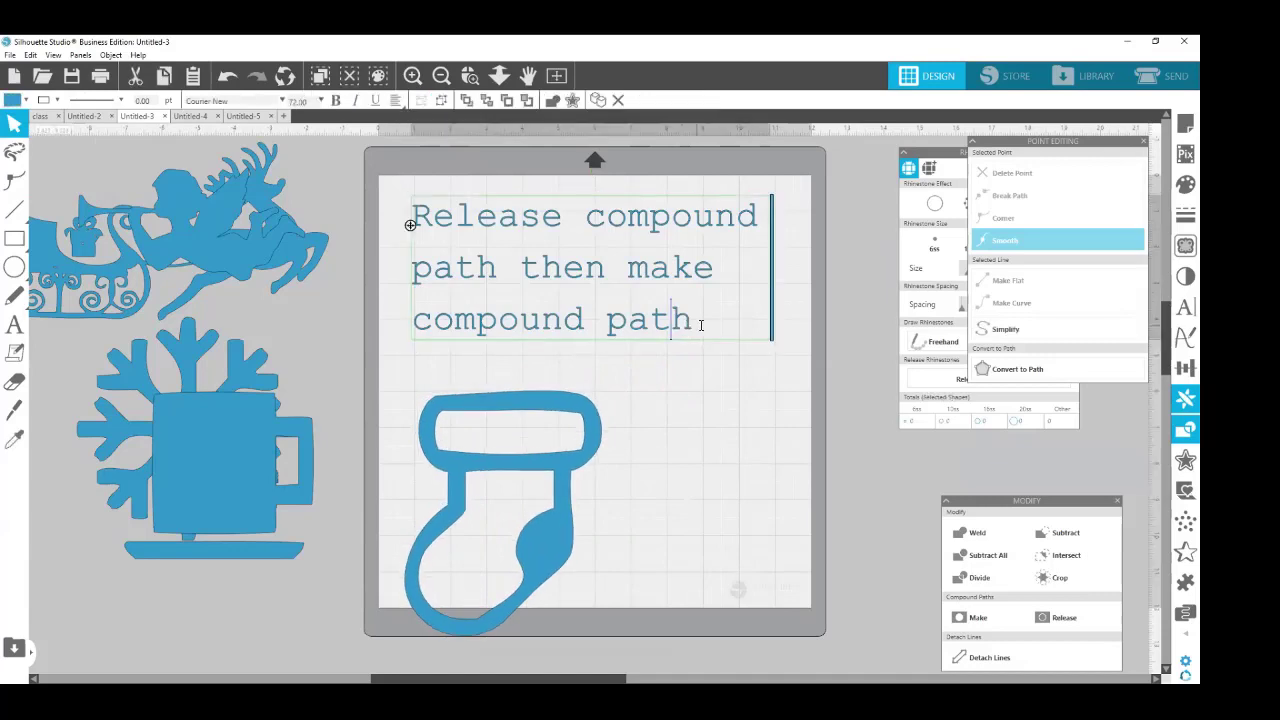
{"action": "left_click_drag", "start_coordinate": [692, 322], "coordinate": [369, 216]}
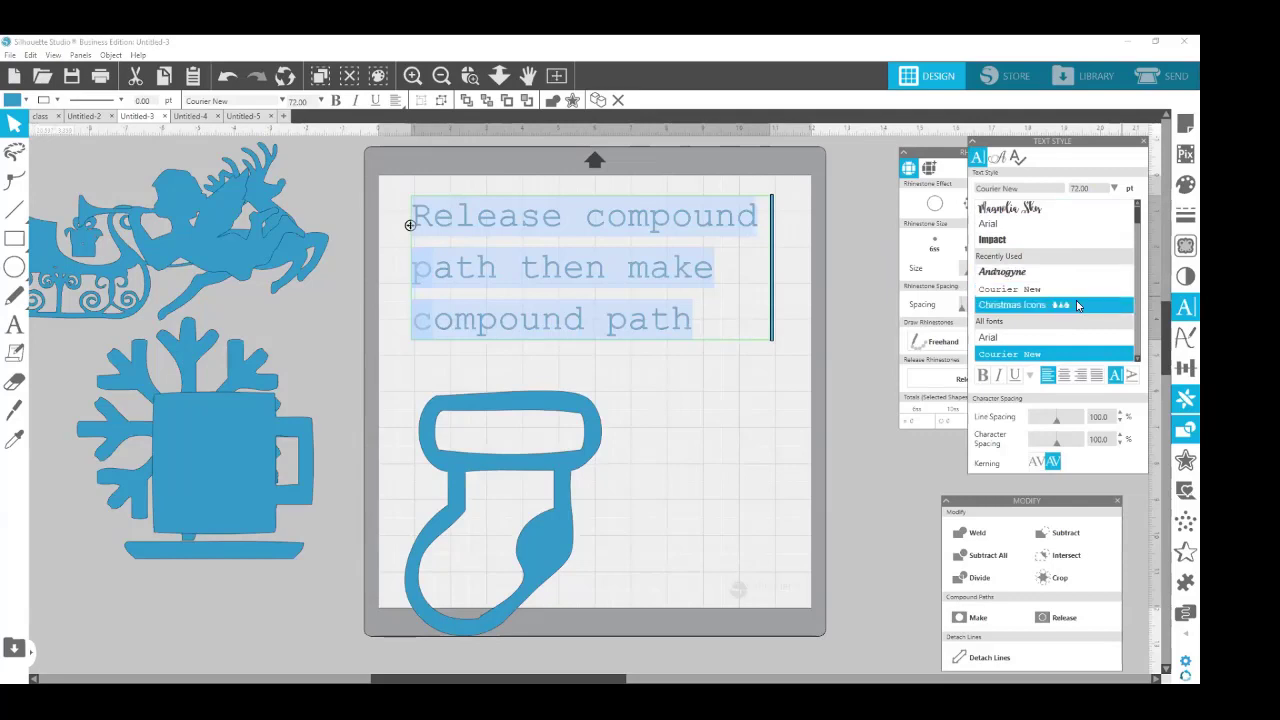
{"action": "left_click", "coordinate": [1077, 305]}
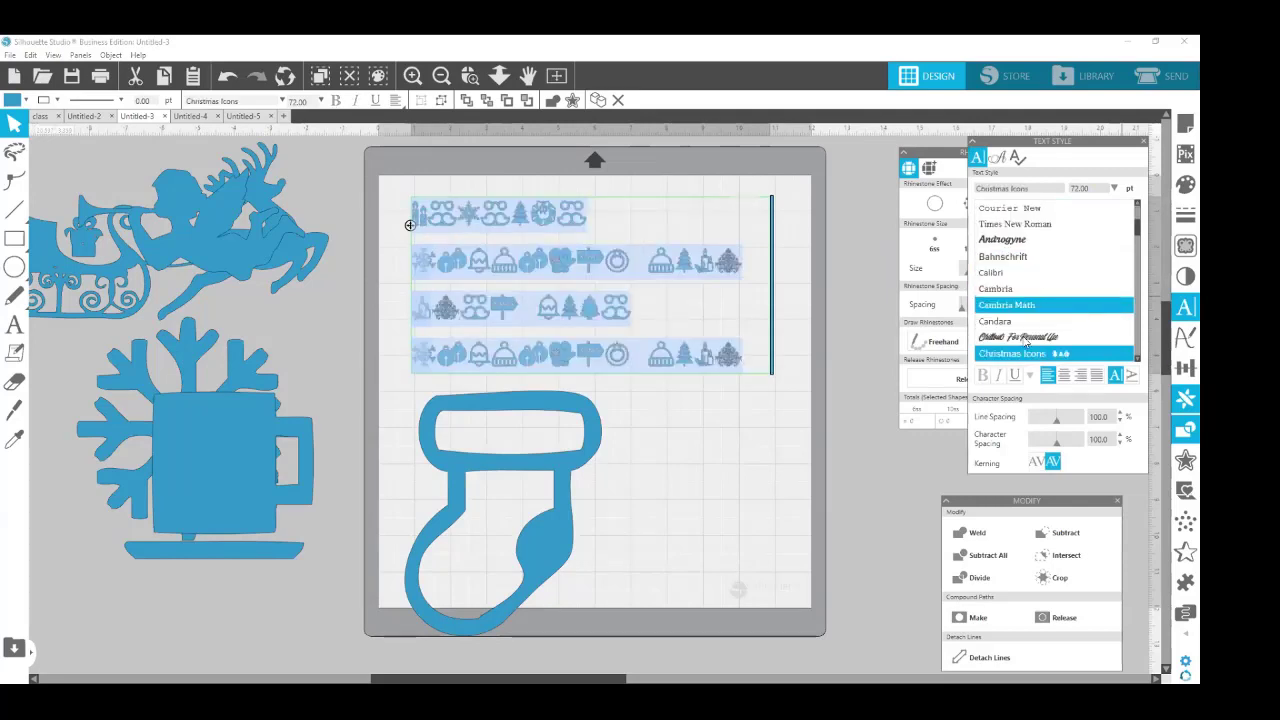
{"action": "left_click", "coordinate": [692, 431]}
{"action": "left_click_drag", "start_coordinate": [526, 406], "coordinate": [555, 552]}
{"action": "left_click", "coordinate": [497, 431]}
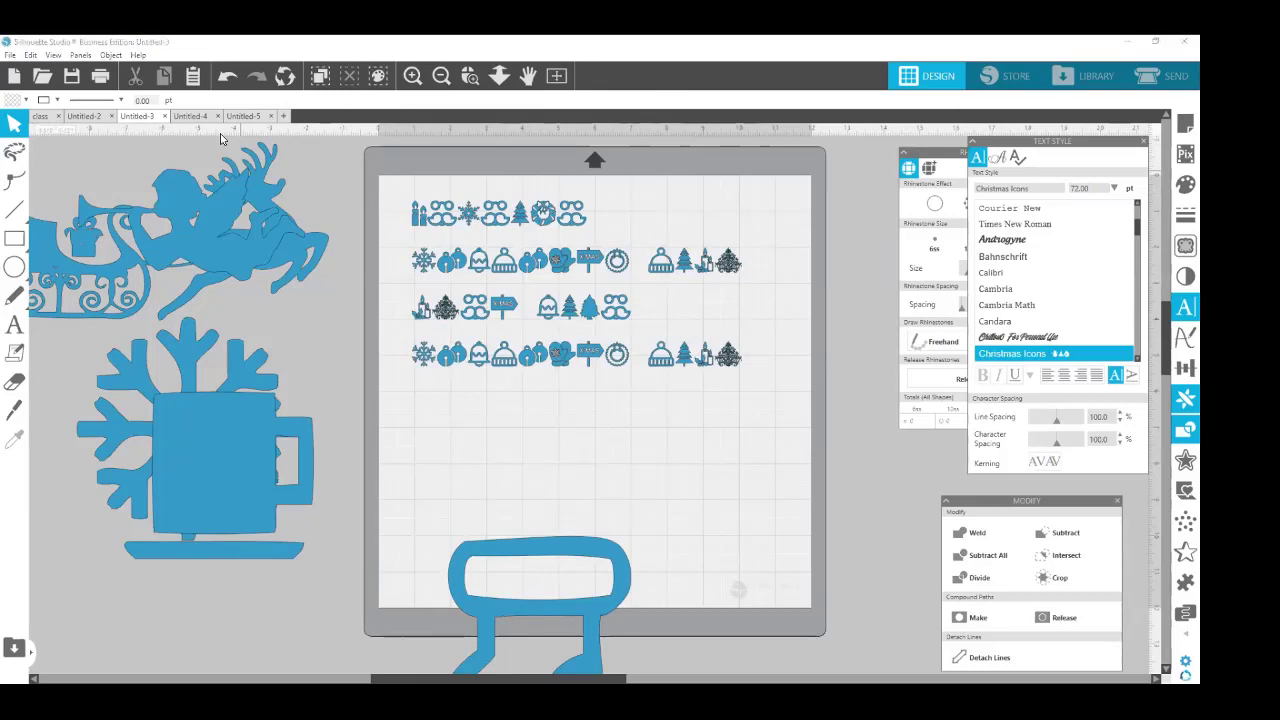
Switch to the Untitled-4 document, move the intact mug aside, and delete the split mug, its saucer and the GRANDMA text.
{"action": "left_click", "coordinate": [190, 117]}
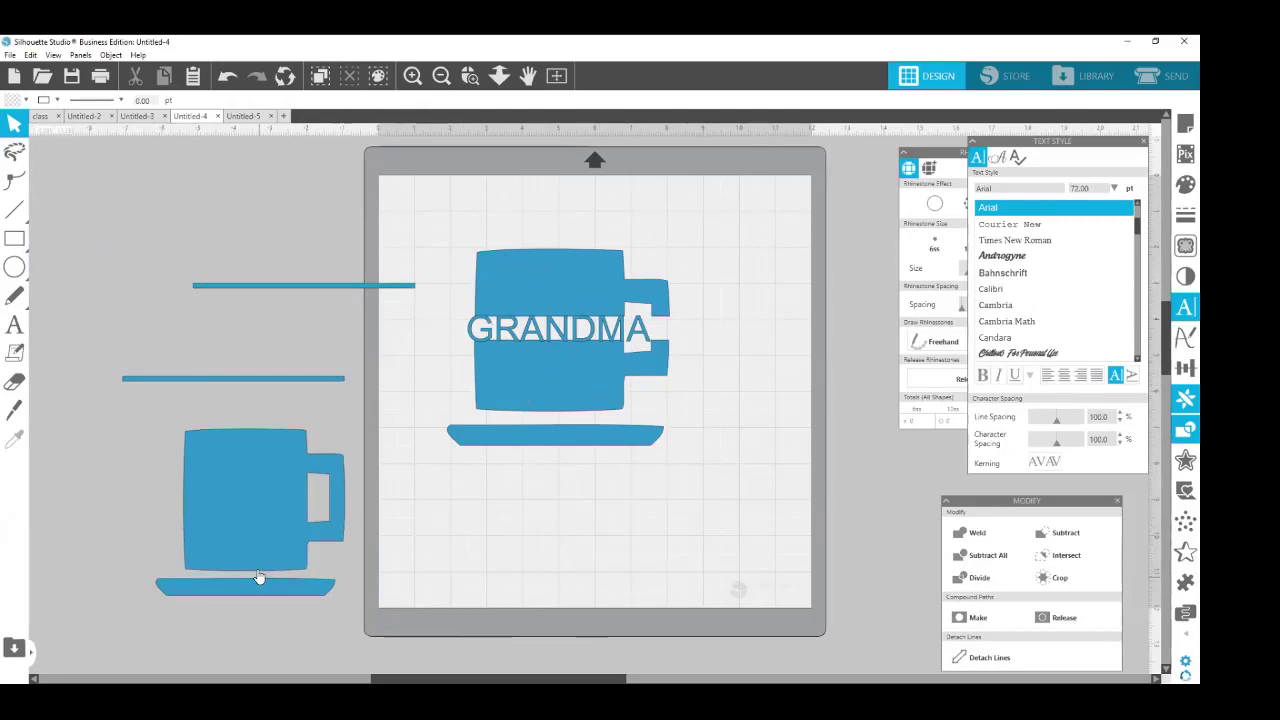
{"action": "left_click_drag", "start_coordinate": [262, 585], "coordinate": [432, 571]}
{"action": "left_click_drag", "start_coordinate": [513, 281], "coordinate": [673, 438]}
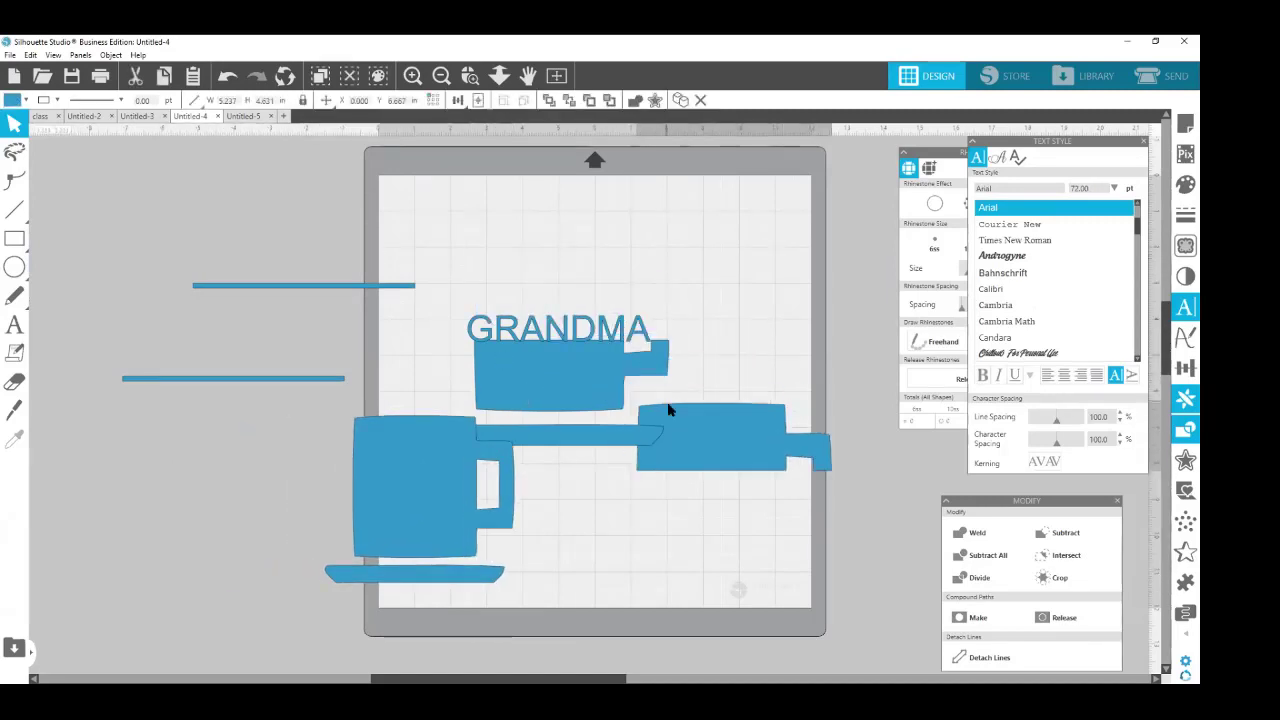
{"action": "key", "text": "Delete"}
{"action": "left_click", "coordinate": [612, 340]}
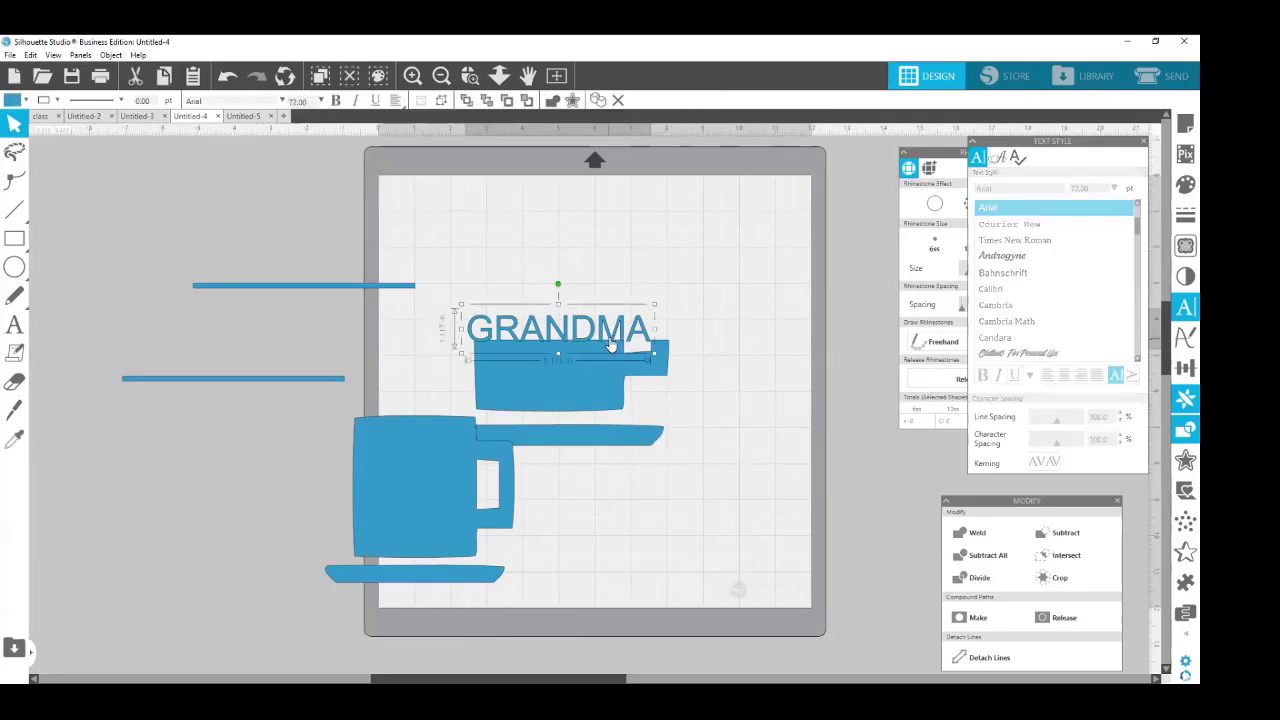
{"action": "key", "text": "Delete"}
{"action": "left_click", "coordinate": [603, 373]}
{"action": "key", "text": "Delete"}
{"action": "left_click", "coordinate": [626, 437]}
{"action": "key", "text": "Delete"}
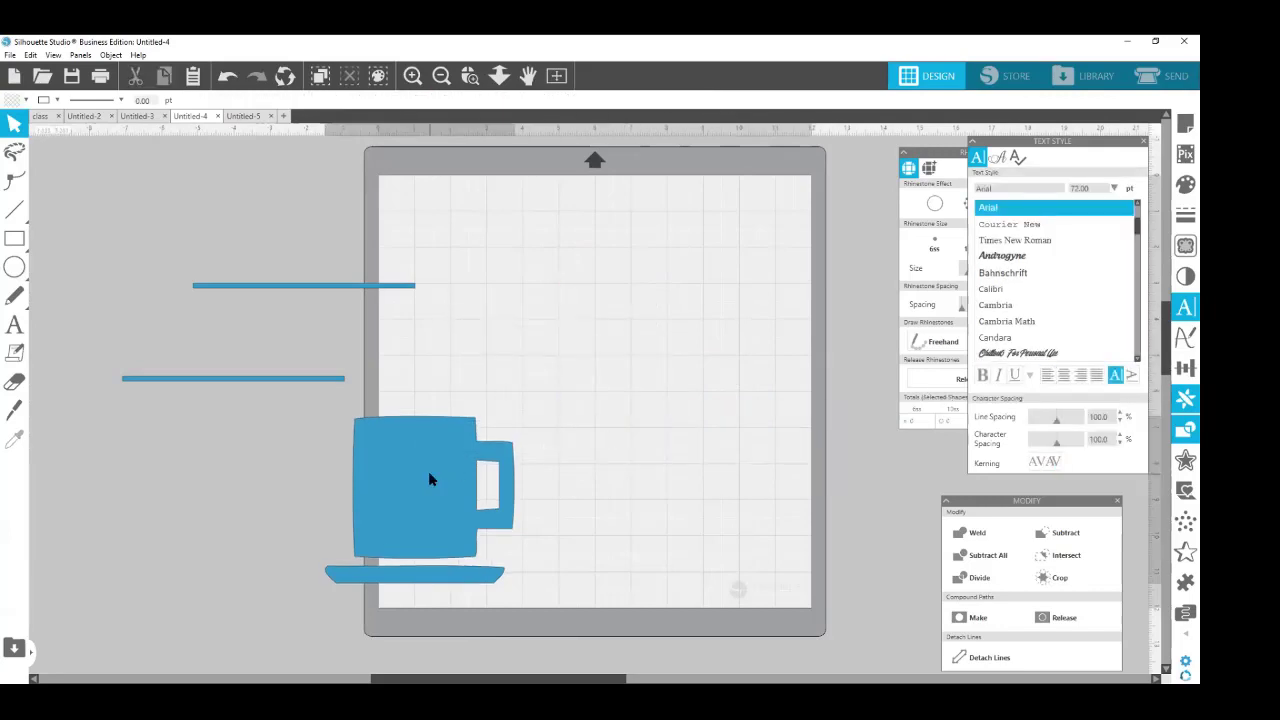
Move the remaining mug and saucer to the page's upper-left corner.
{"action": "left_click", "coordinate": [478, 456]}
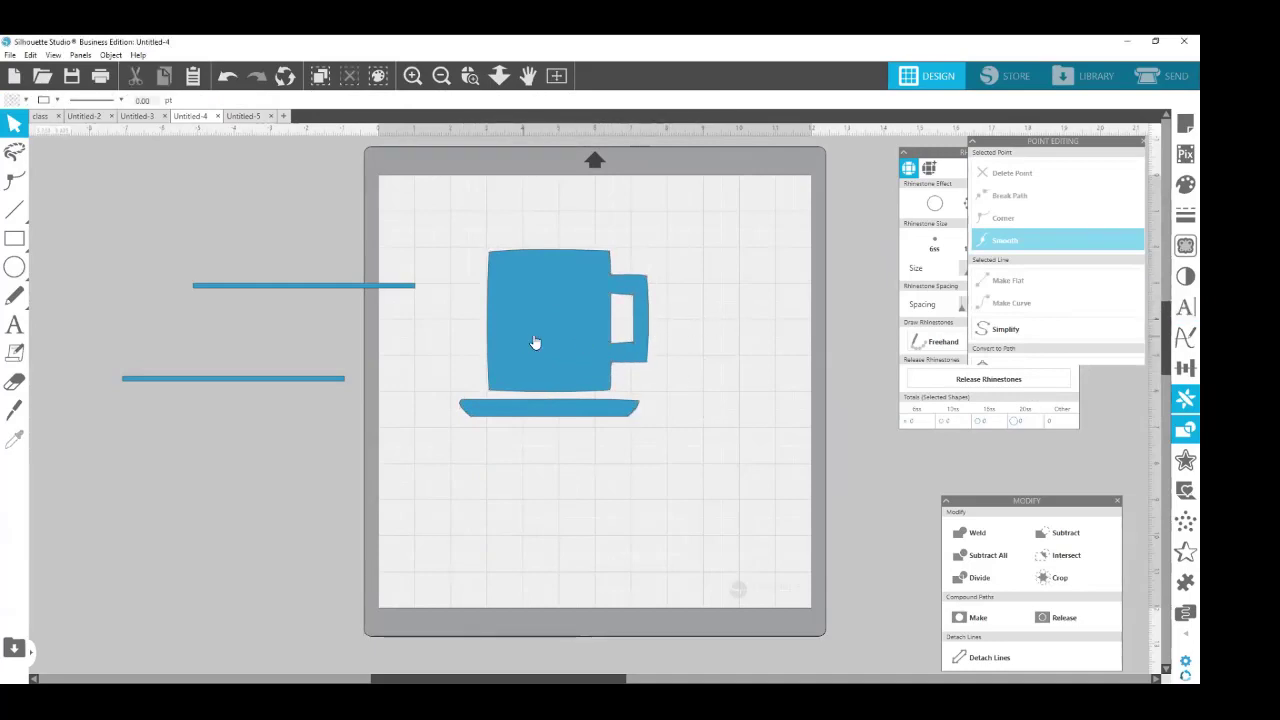
{"action": "left_click_drag", "start_coordinate": [534, 346], "coordinate": [371, 249]}
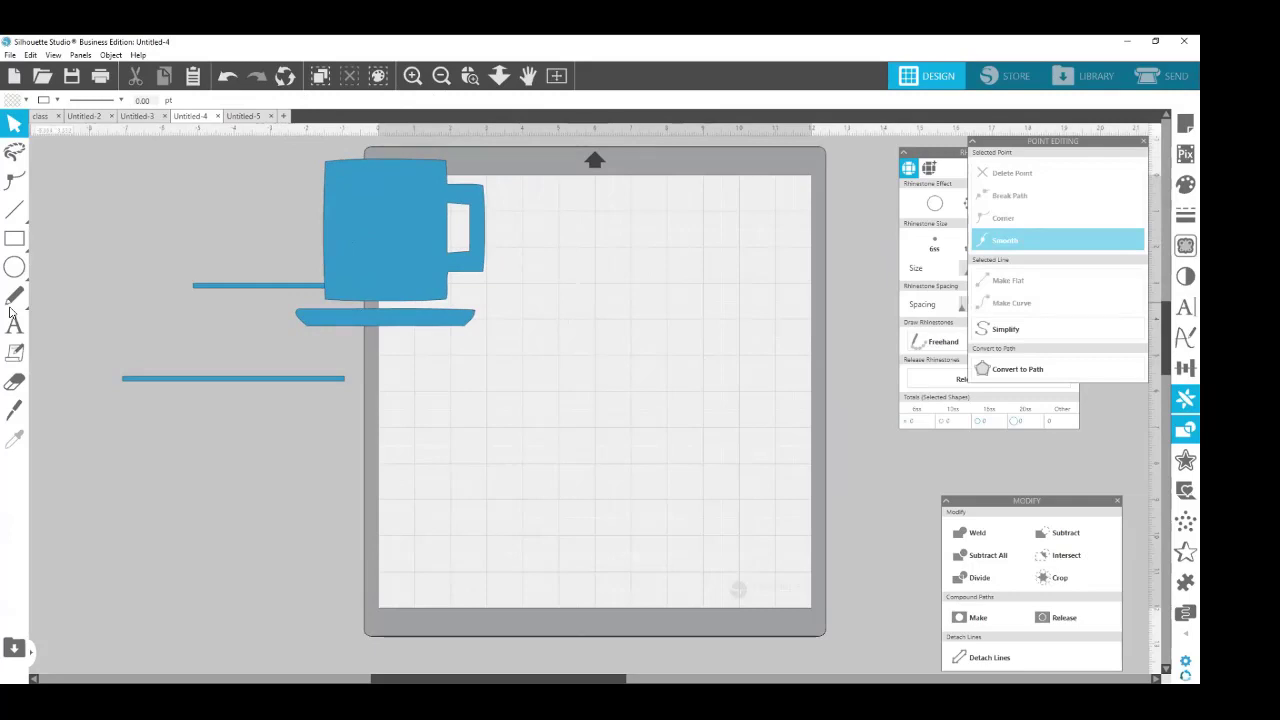
{"action": "left_click", "coordinate": [53, 259]}
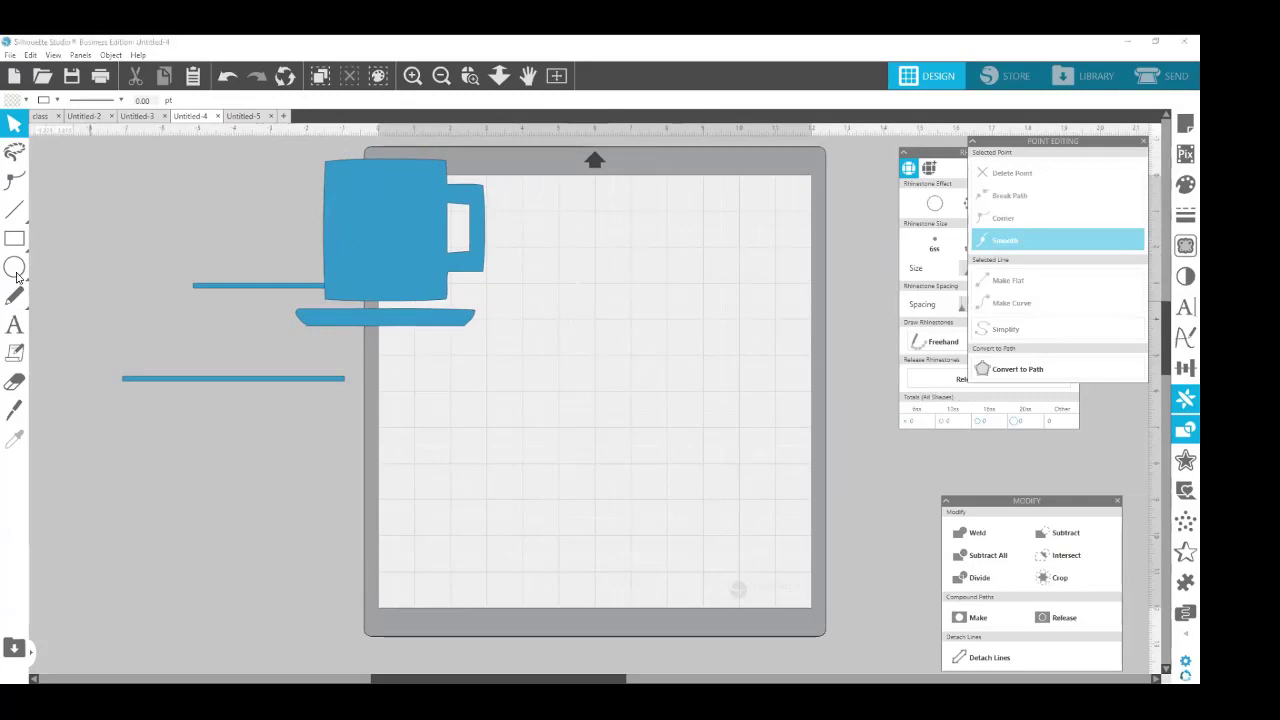
Draw a heart about 7.5 in wide and 6.9 in high and shift it slightly toward the page's centre.
{"action": "left_click", "coordinate": [17, 277]}
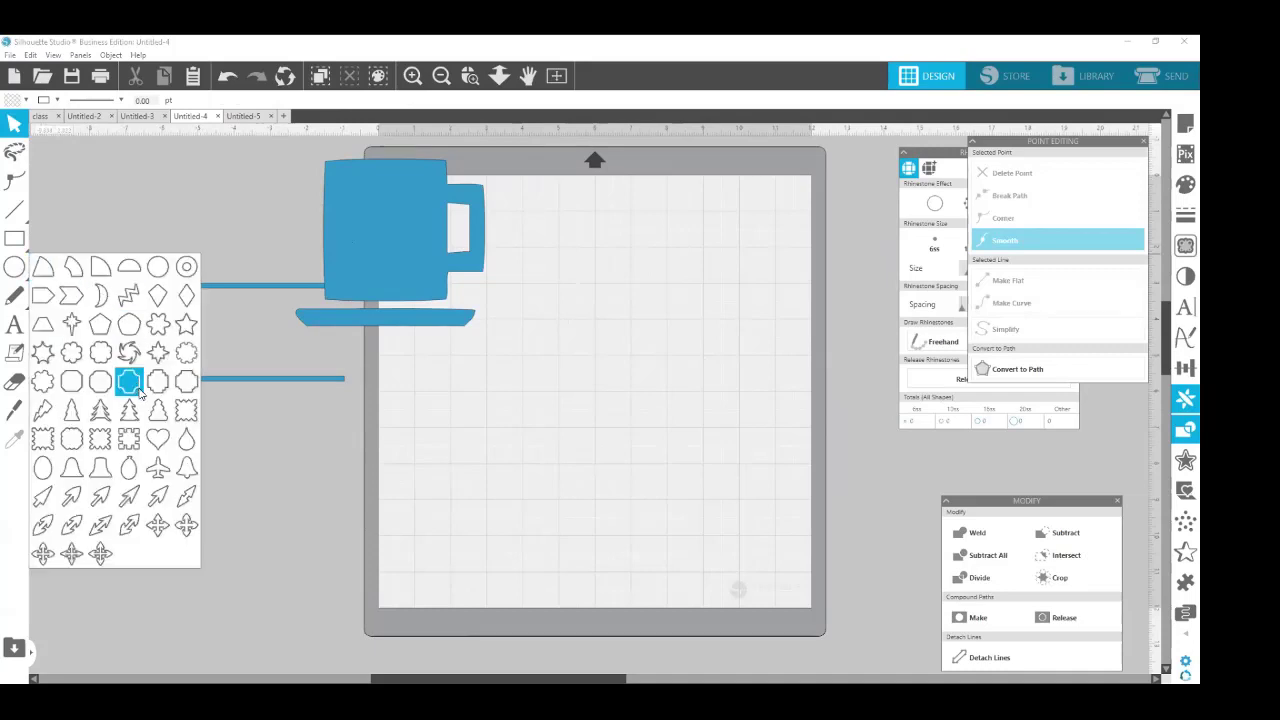
{"action": "left_click", "coordinate": [158, 438]}
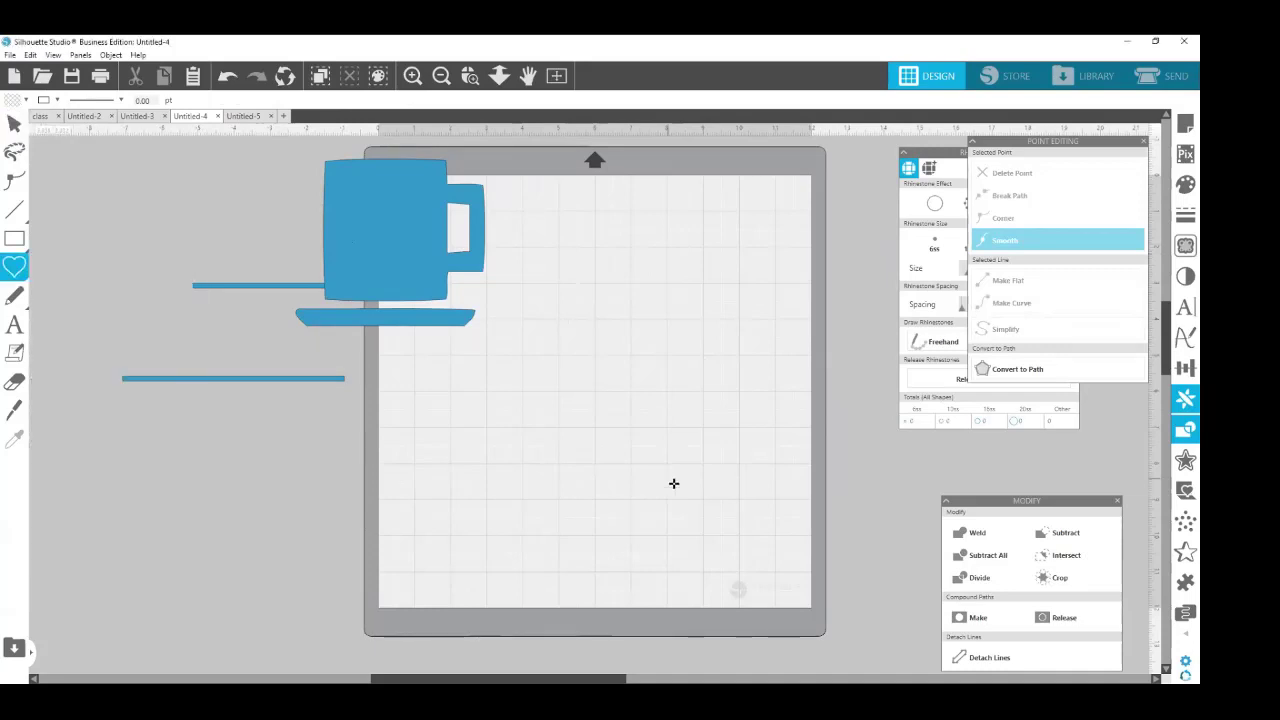
{"action": "left_click_drag", "start_coordinate": [673, 483], "coordinate": [658, 287]}
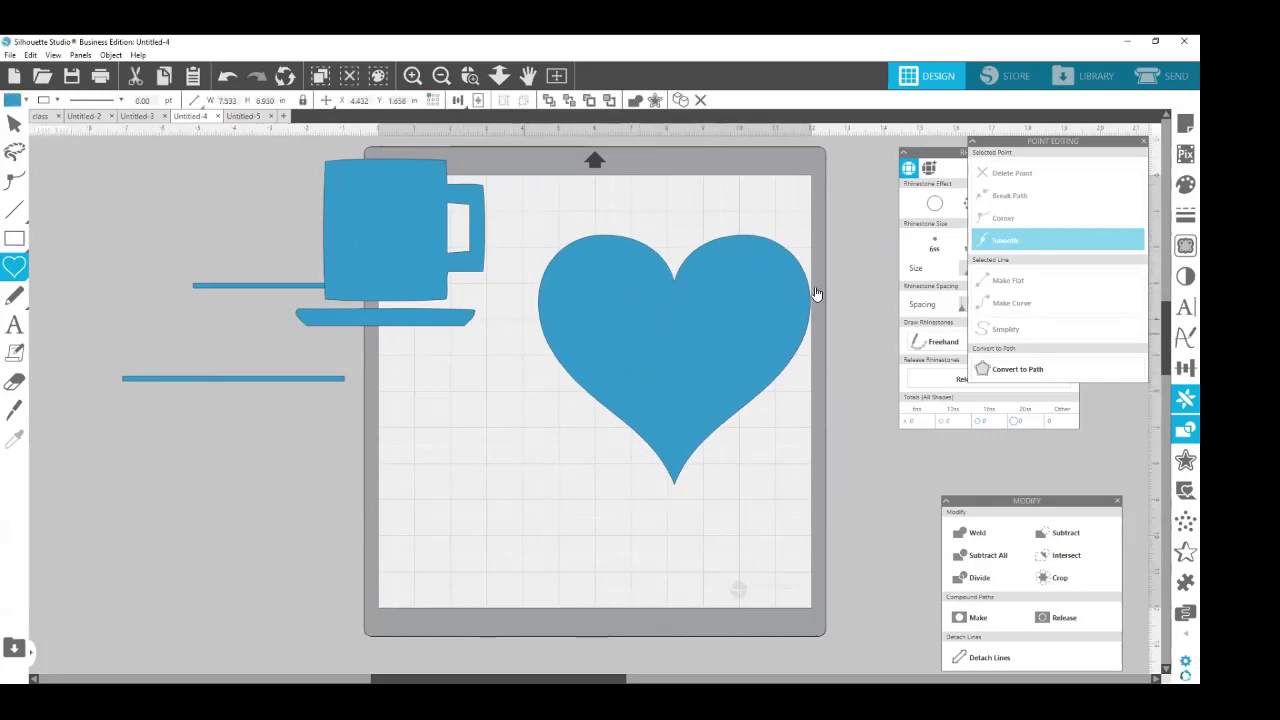
{"action": "left_click", "coordinate": [45, 391]}
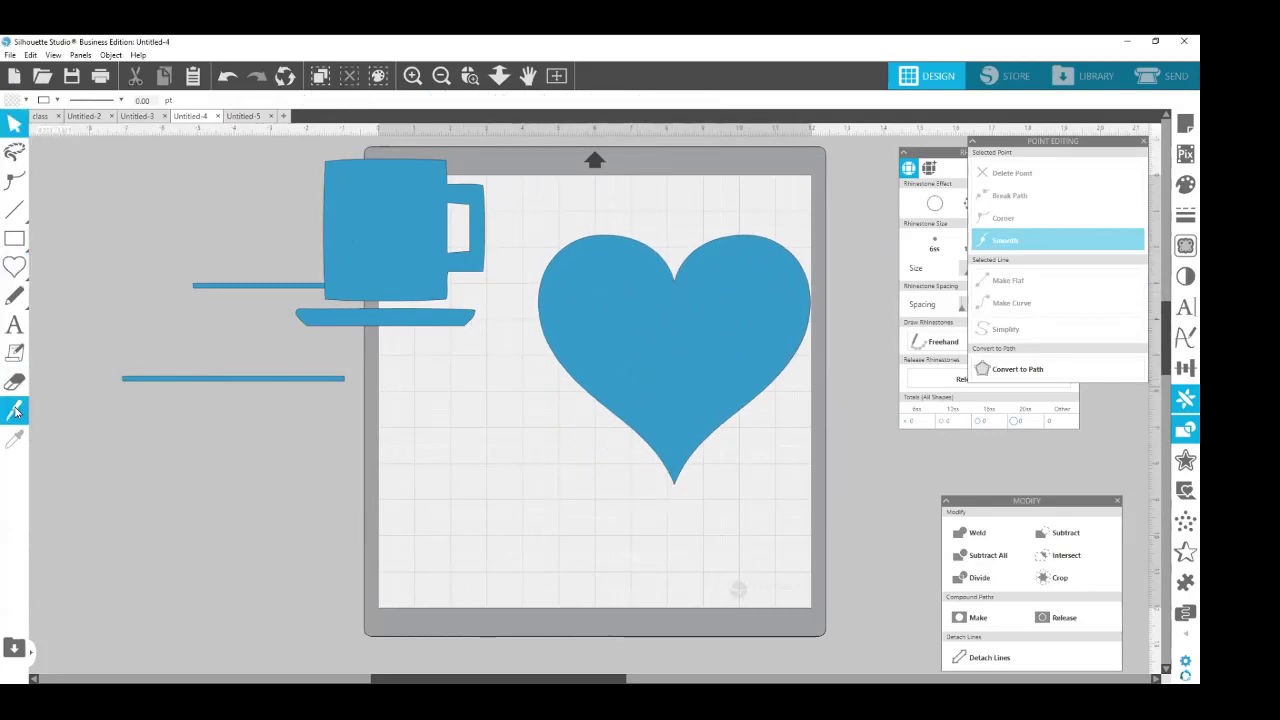
{"action": "left_click", "coordinate": [15, 411]}
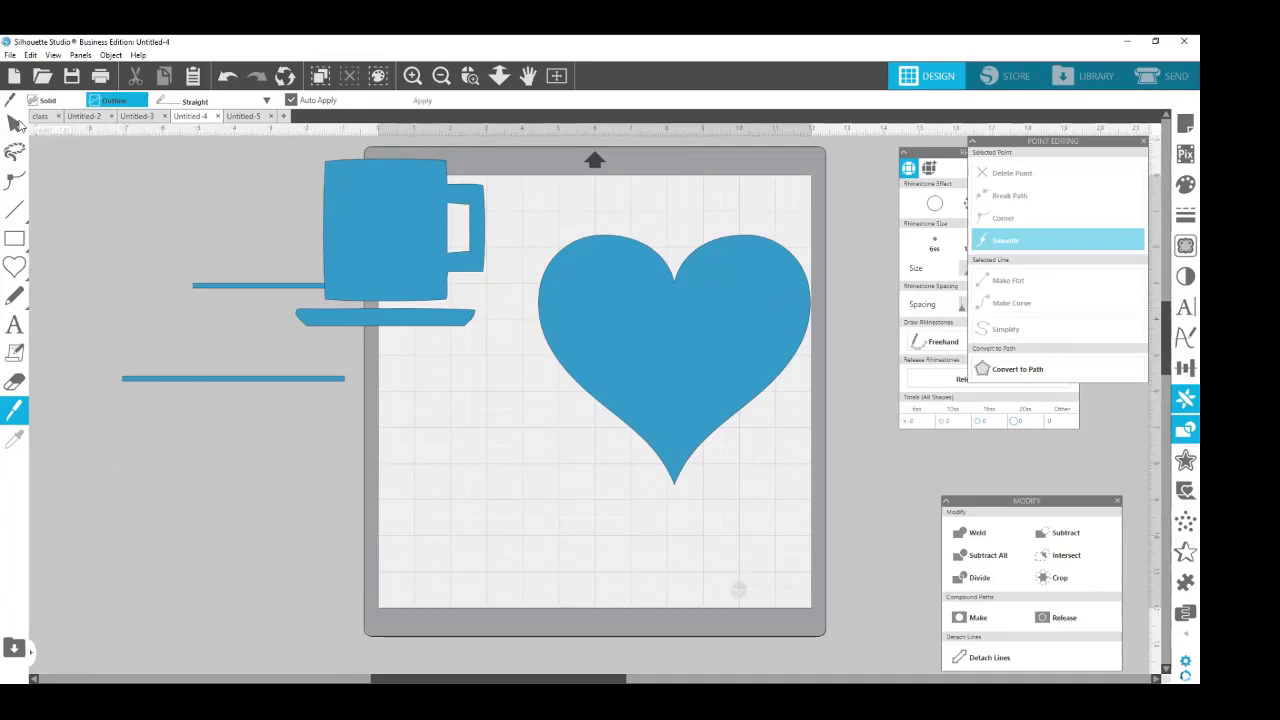
{"action": "left_click", "coordinate": [16, 123]}
{"action": "left_click_drag", "start_coordinate": [639, 278], "coordinate": [612, 293]}
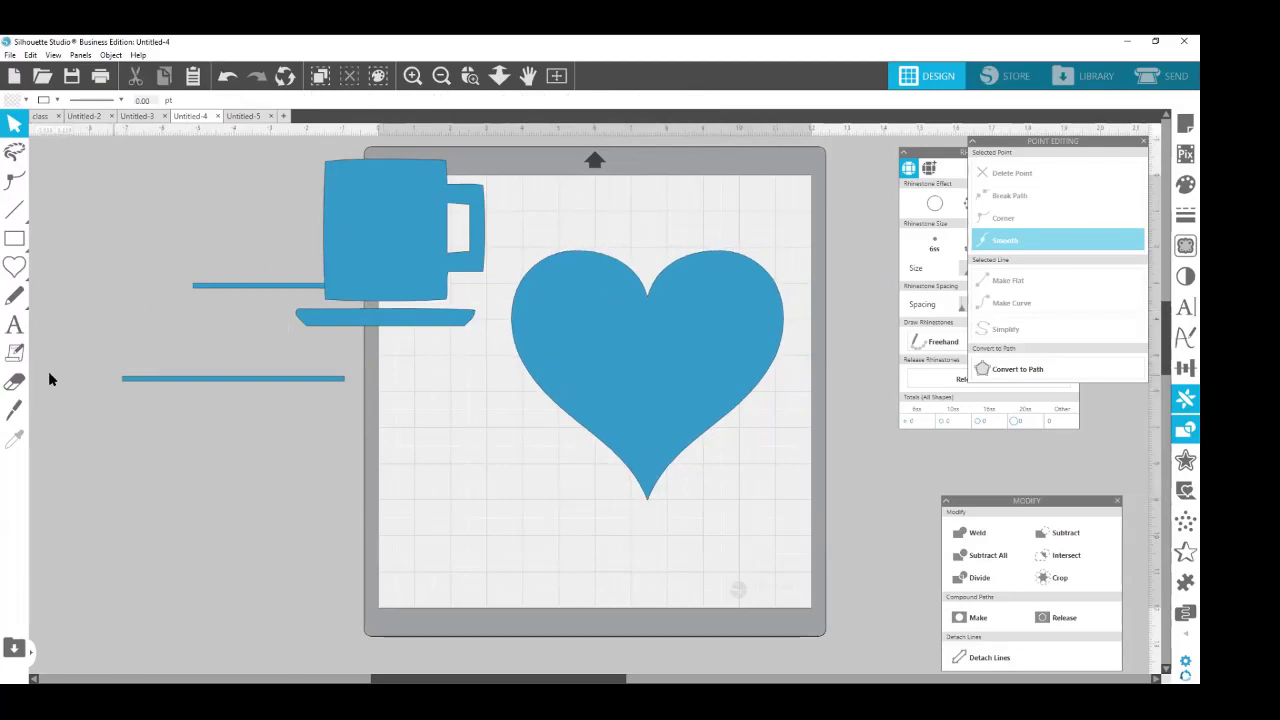
Draw a horizontal rectangle about 8.3 in wide and 0.88 in high across the middle of the heart.
{"action": "left_click", "coordinate": [13, 241]}
{"action": "left_click_drag", "start_coordinate": [501, 352], "coordinate": [799, 390]}
{"action": "key", "text": "v"}
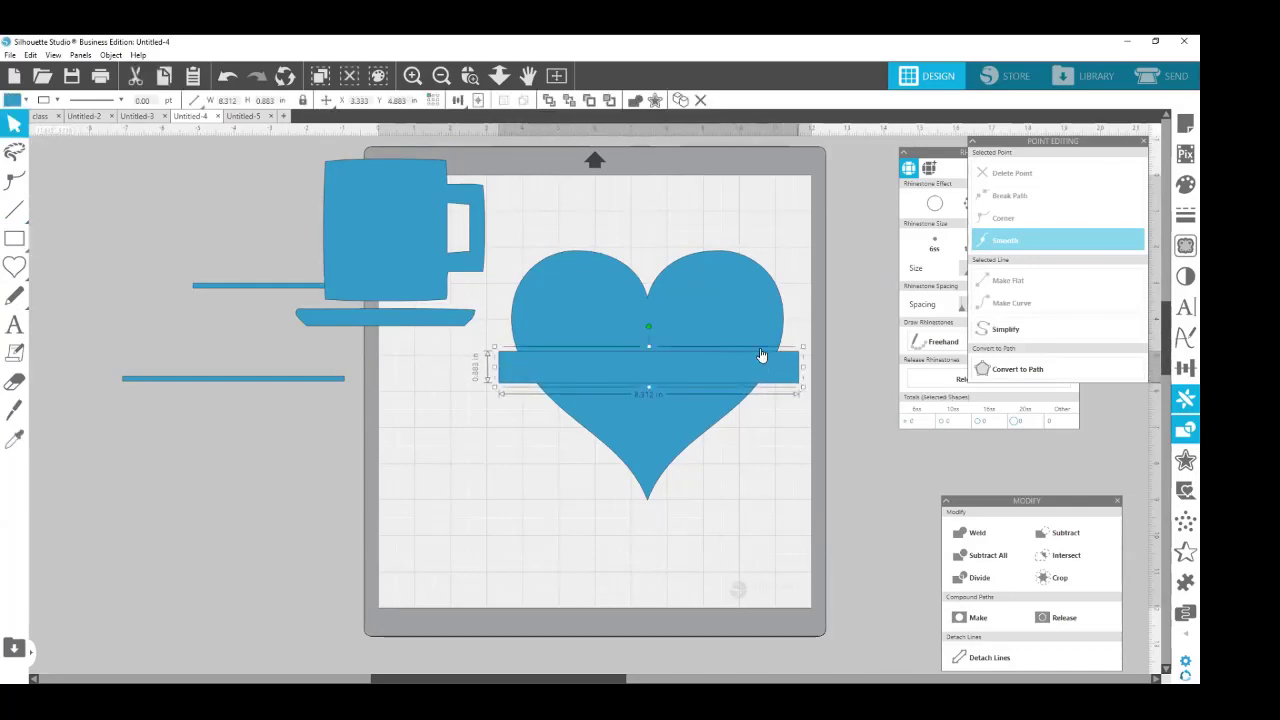
Subtract the horizontal rectangle from the large heart to split it into upper and lower parts.
{"action": "left_click", "coordinate": [723, 312], "text": "shift"}
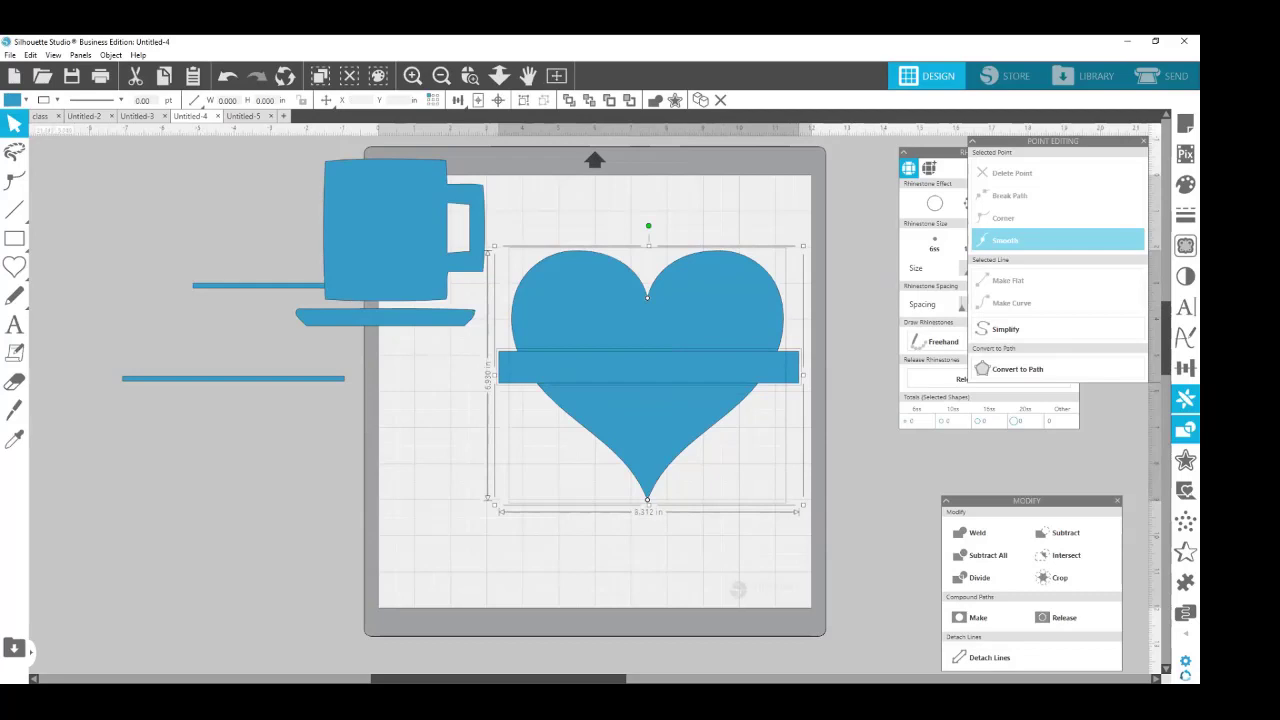
{"action": "left_click", "coordinate": [1185, 430]}
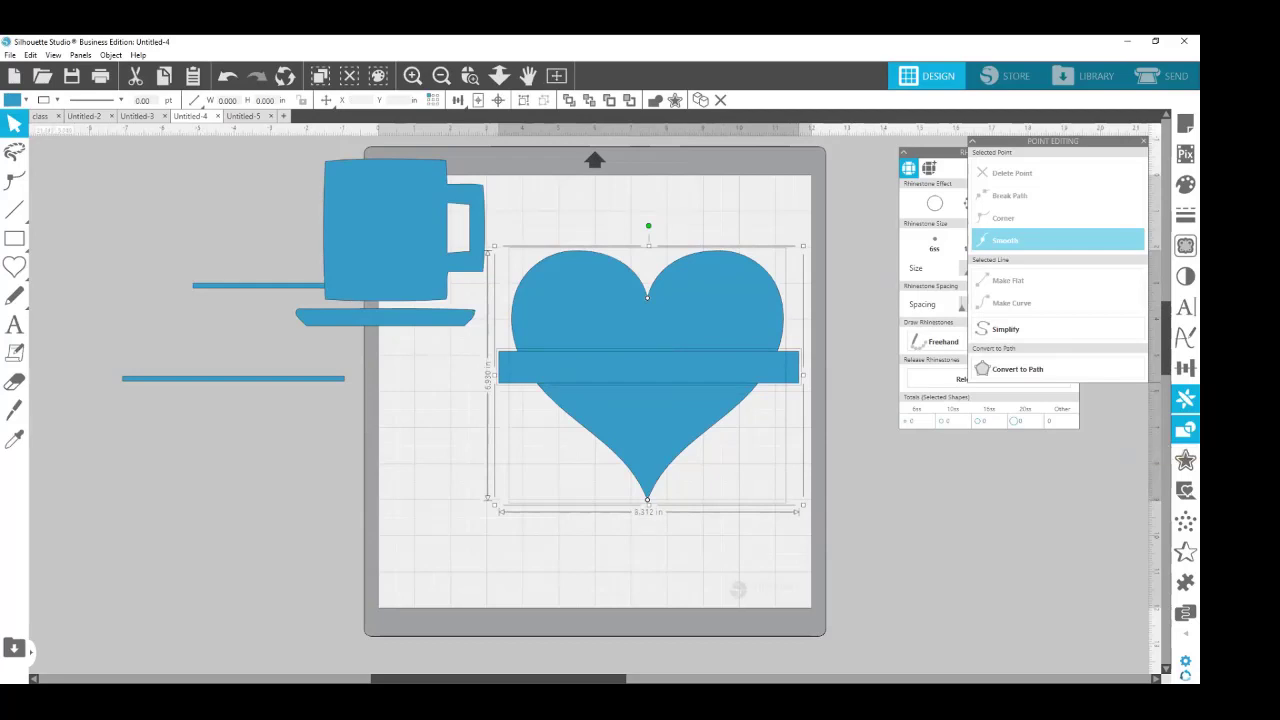
{"action": "left_click", "coordinate": [1185, 430]}
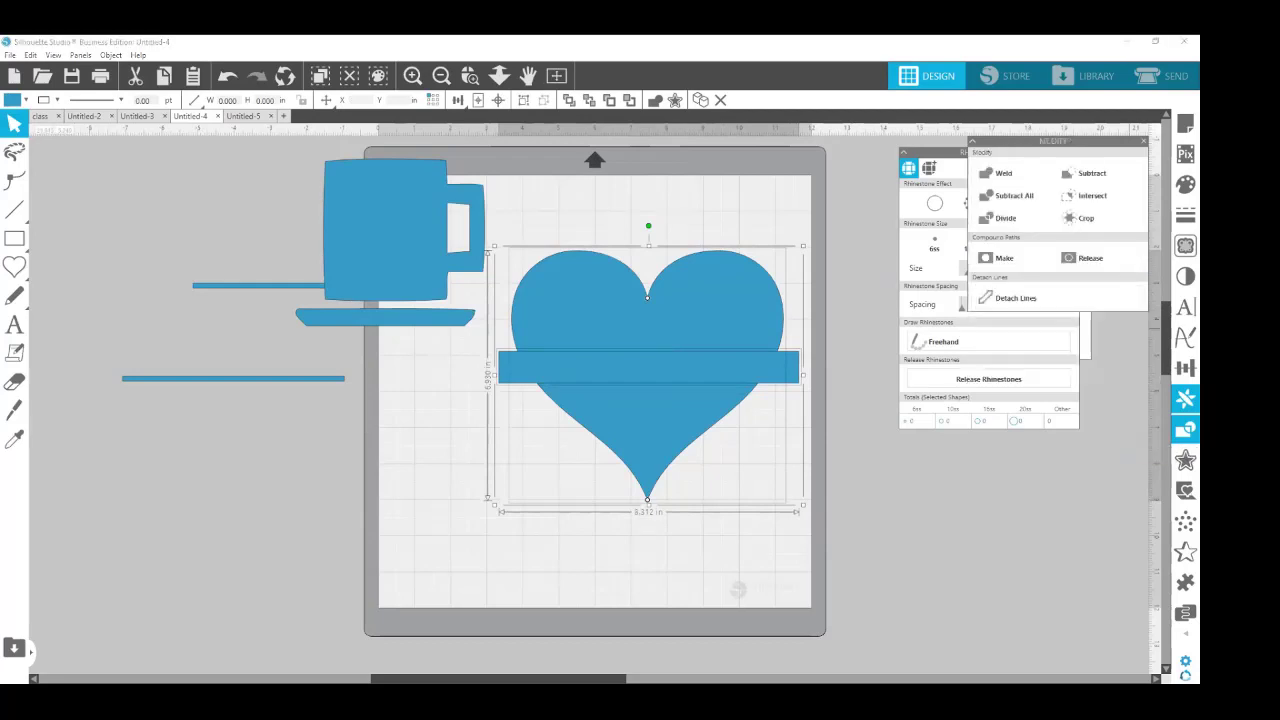
{"action": "left_click", "coordinate": [1092, 173]}
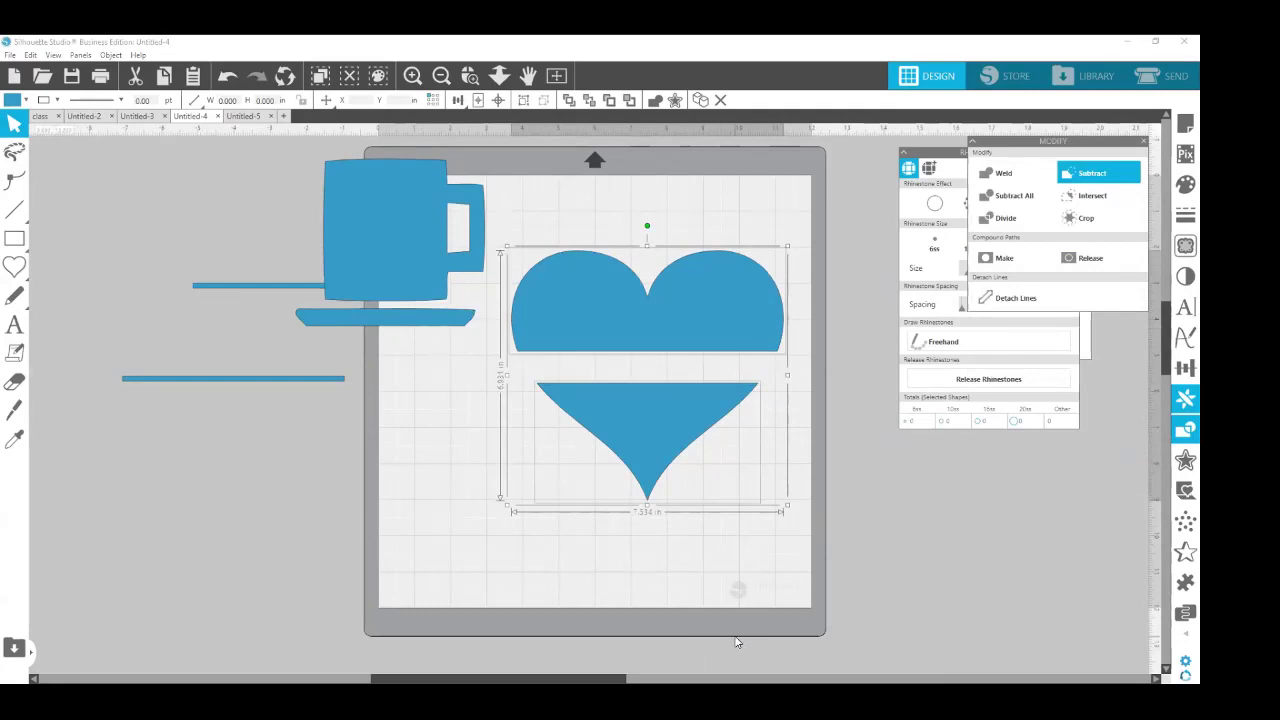
{"action": "left_click", "coordinate": [738, 643]}
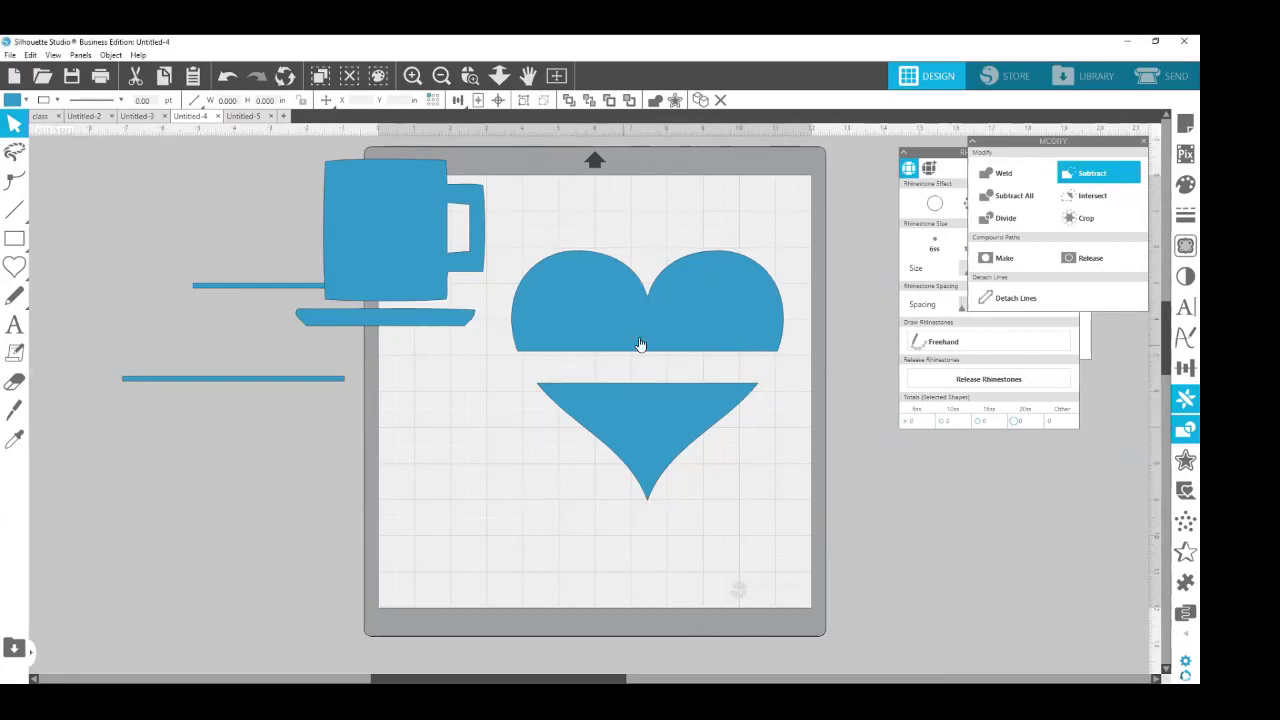
Add a first name in capital letters in 72 pt Arial across the gap between the heart halves.
{"action": "left_click", "coordinate": [8, 320]}
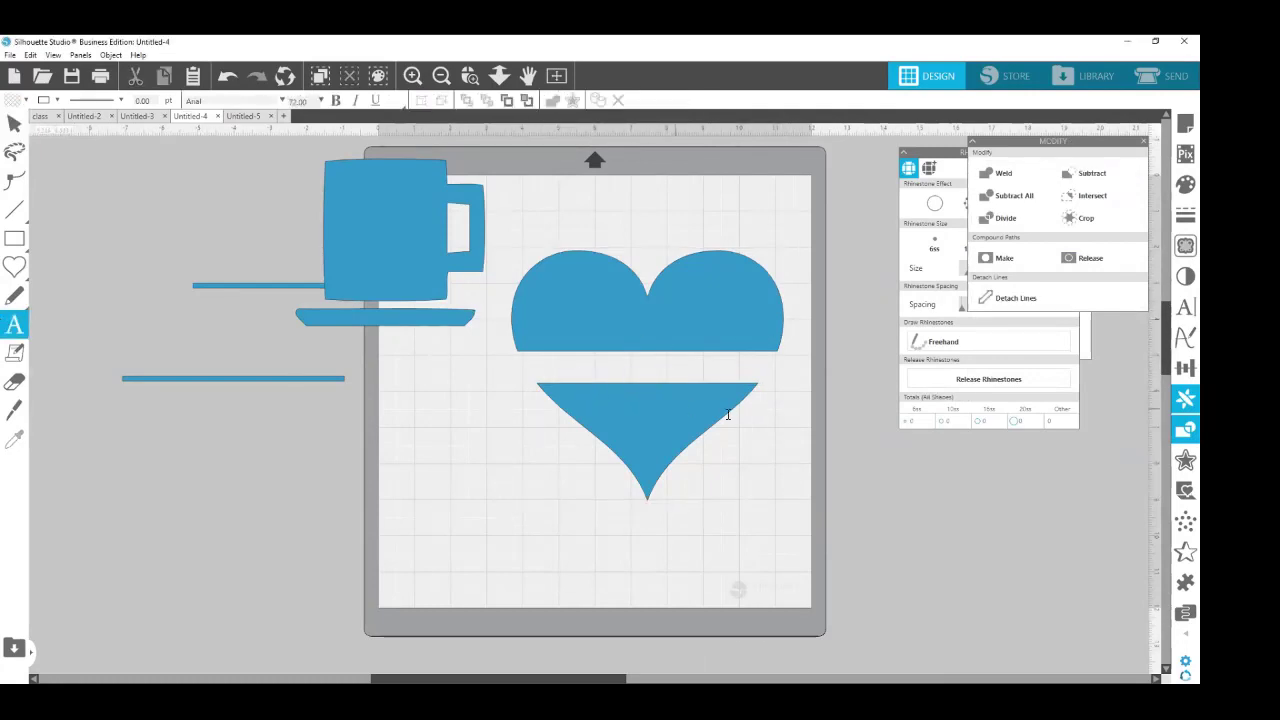
{"action": "left_click", "coordinate": [557, 365]}
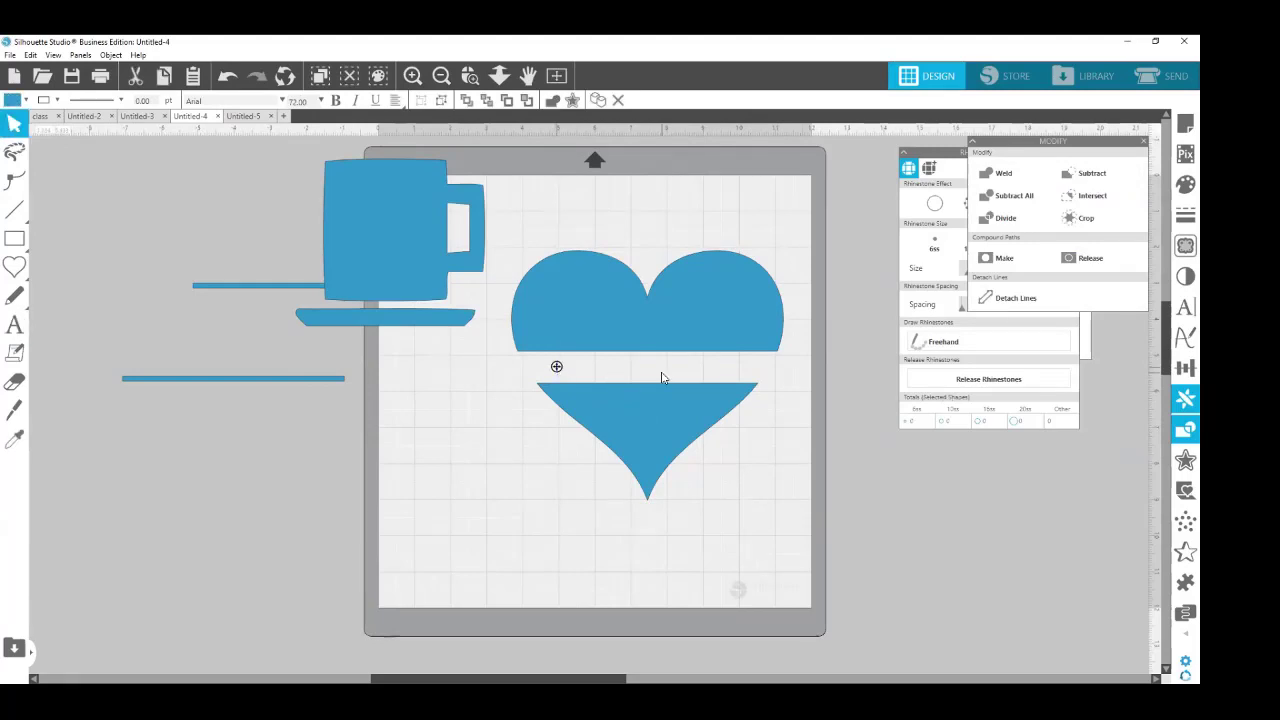
{"action": "type", "text": "Jeaa"}
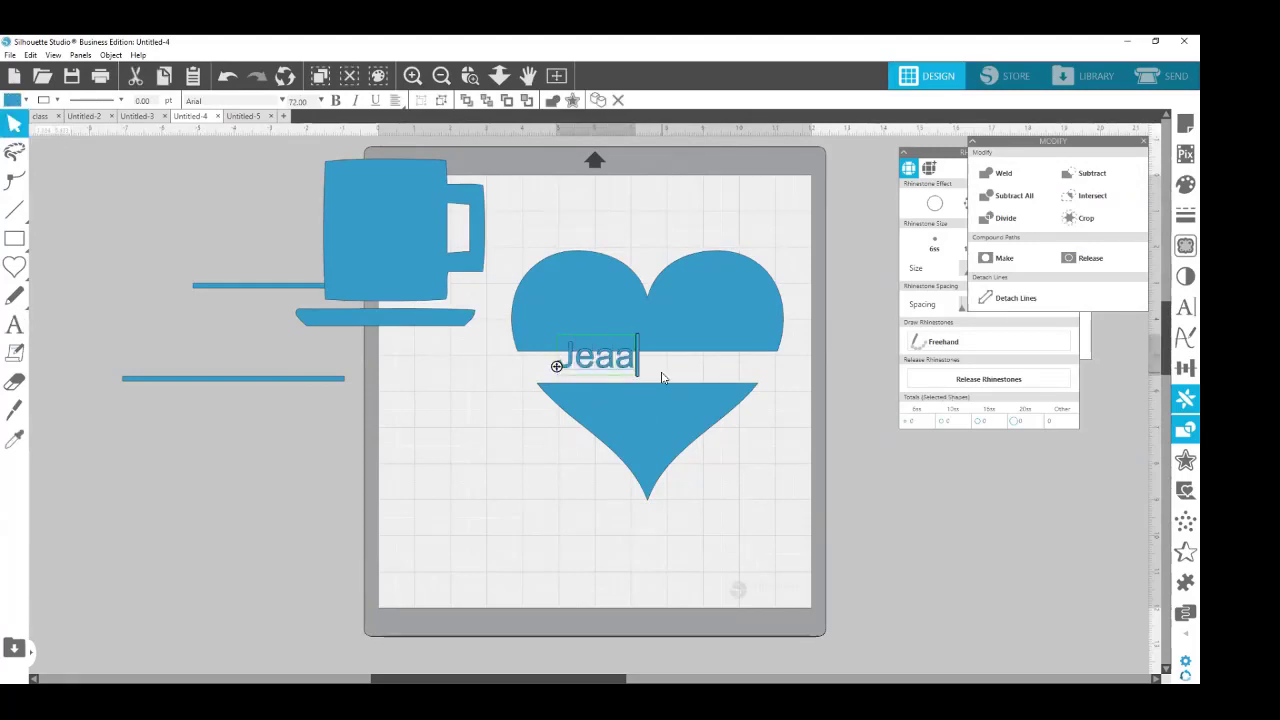
{"action": "key", "text": "BackSpace"}
{"action": "type", "text": "nnie"}
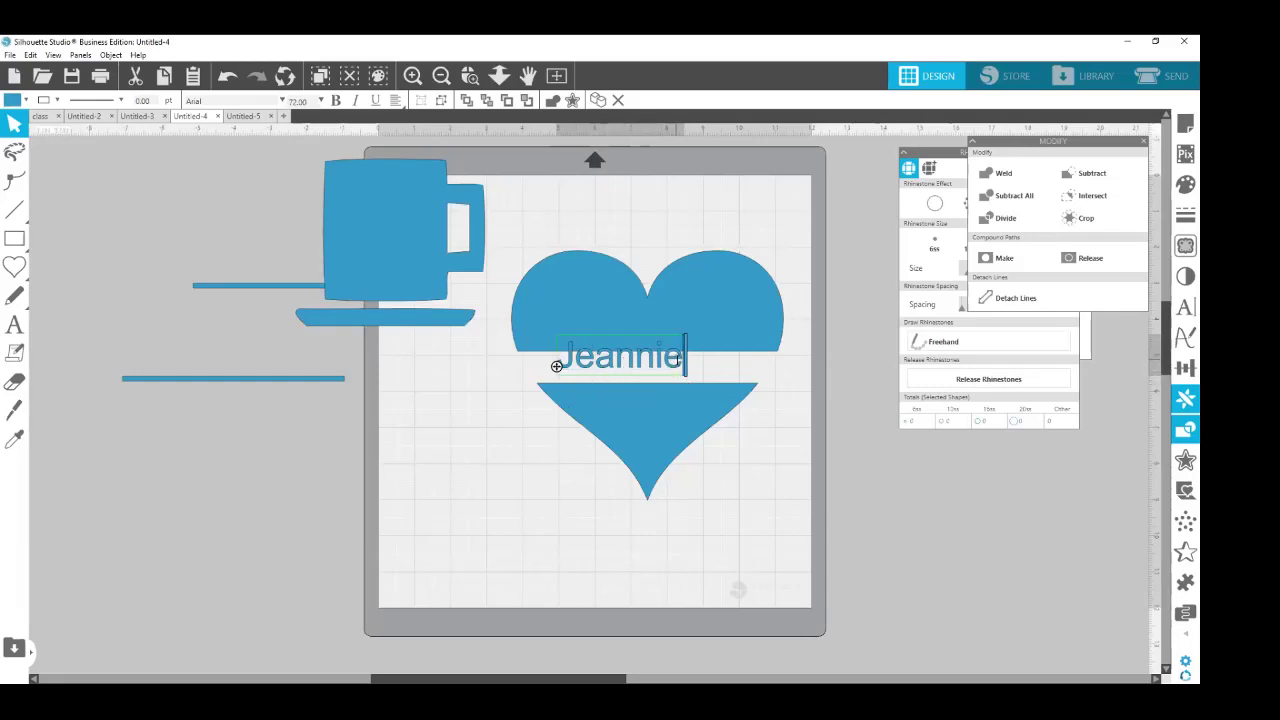
{"action": "left_click_drag", "start_coordinate": [678, 366], "coordinate": [562, 366]}
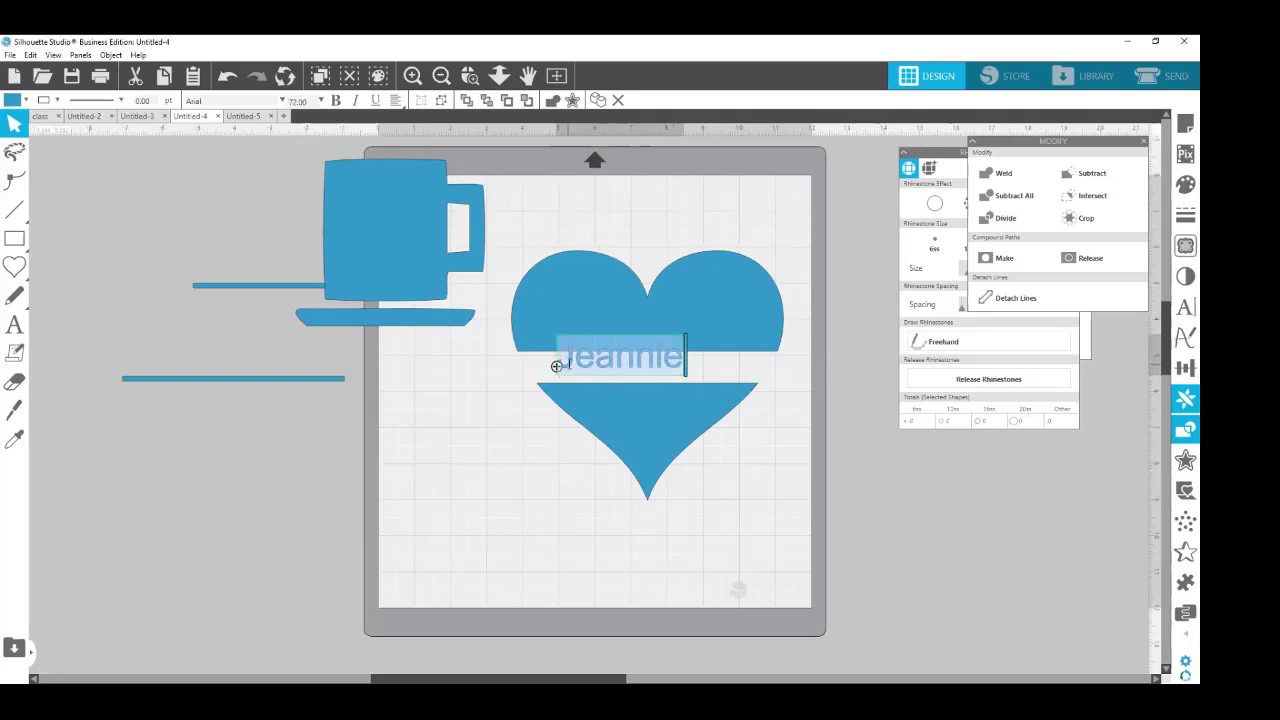
{"action": "type", "text": "JEANNIE"}
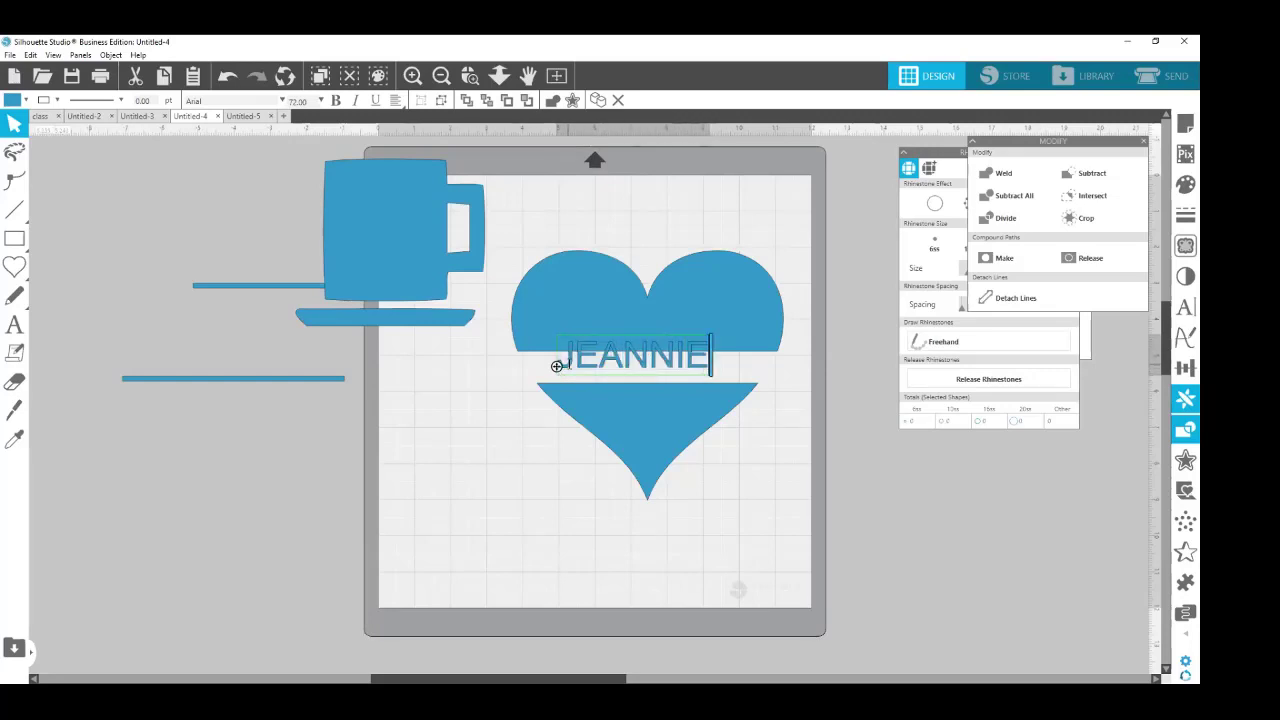
{"action": "left_click", "coordinate": [576, 470]}
Position and stretch the name to about 6.6 in wide and 1.4 in high so it overlaps both heart halves.
{"action": "left_click", "coordinate": [658, 366]}
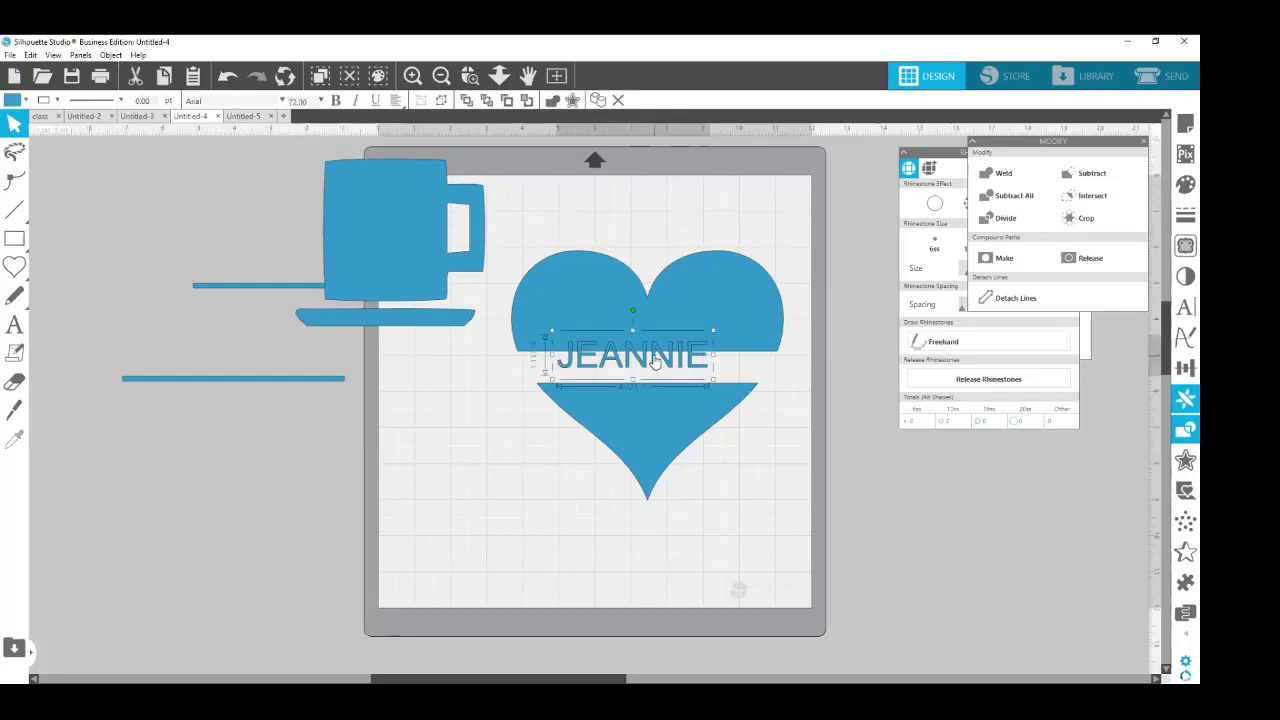
{"action": "left_click_drag", "start_coordinate": [658, 366], "coordinate": [662, 372]}
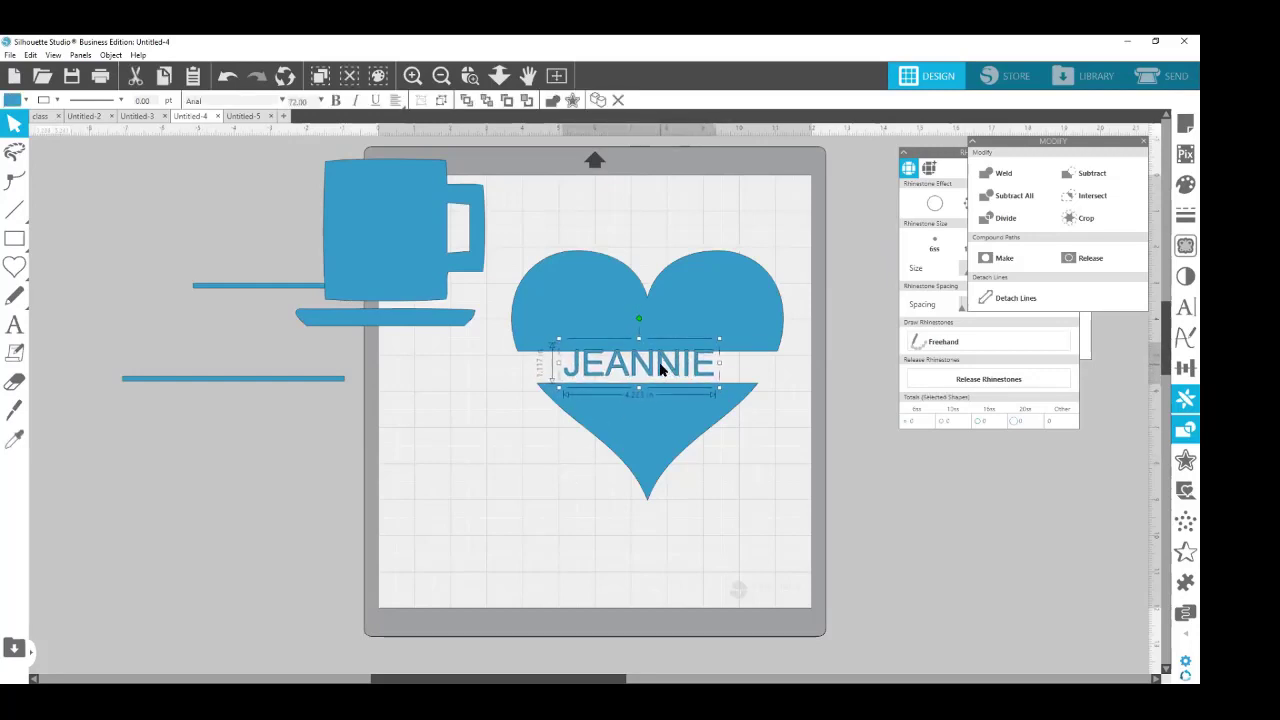
{"action": "left_click_drag", "start_coordinate": [720, 363], "coordinate": [788, 374]}
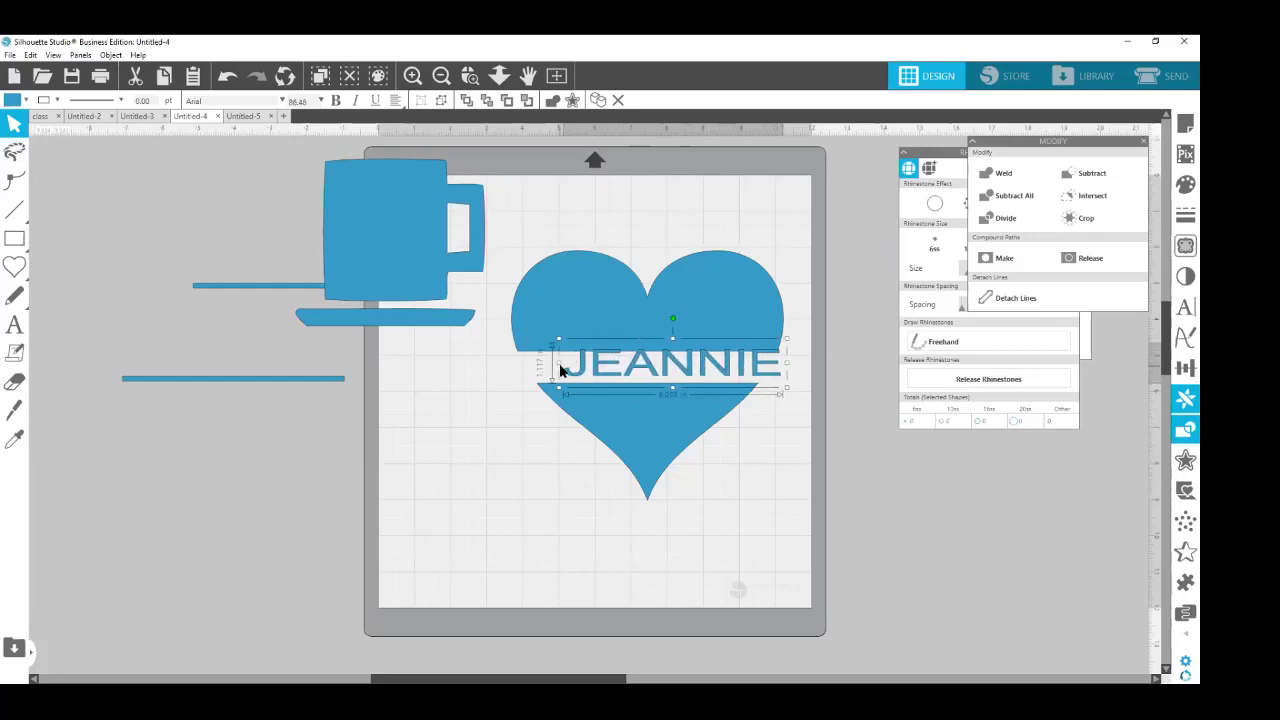
{"action": "left_click_drag", "start_coordinate": [559, 361], "coordinate": [528, 375]}
{"action": "left_click_drag", "start_coordinate": [654, 386], "coordinate": [650, 398]}
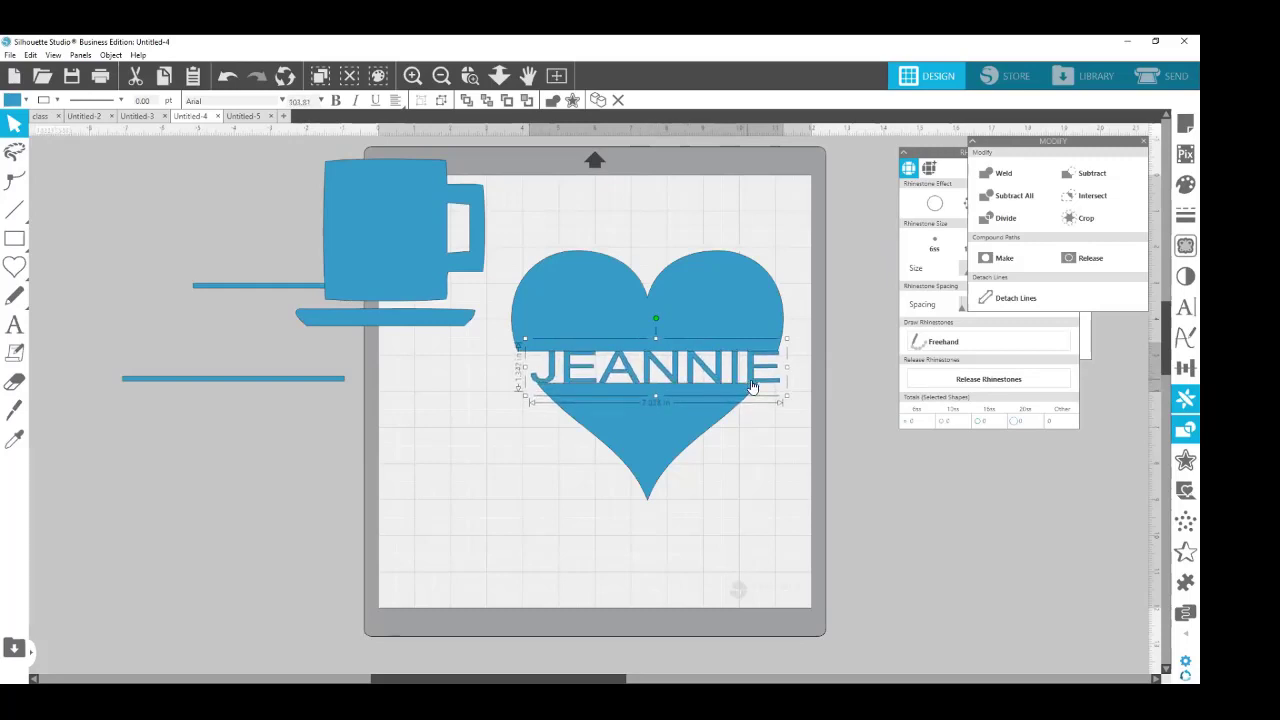
{"action": "left_click_drag", "start_coordinate": [786, 366], "coordinate": [768, 372]}
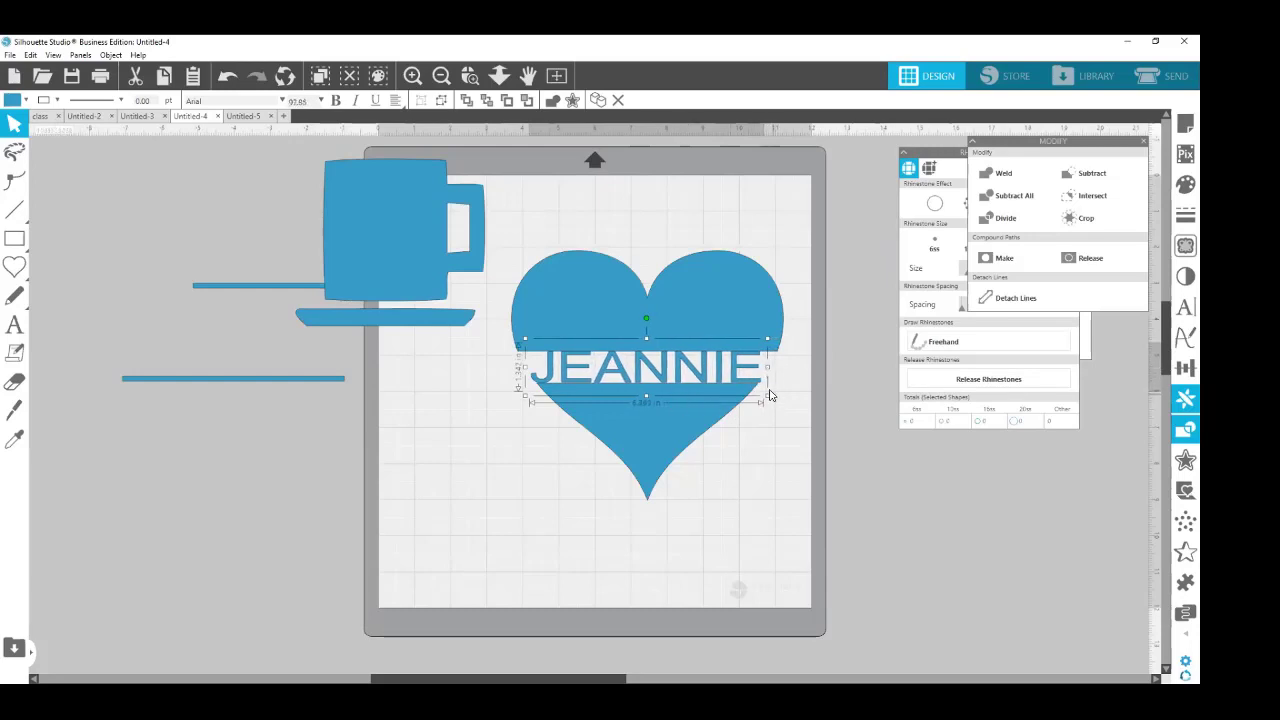
{"action": "left_click_drag", "start_coordinate": [768, 371], "coordinate": [772, 372]}
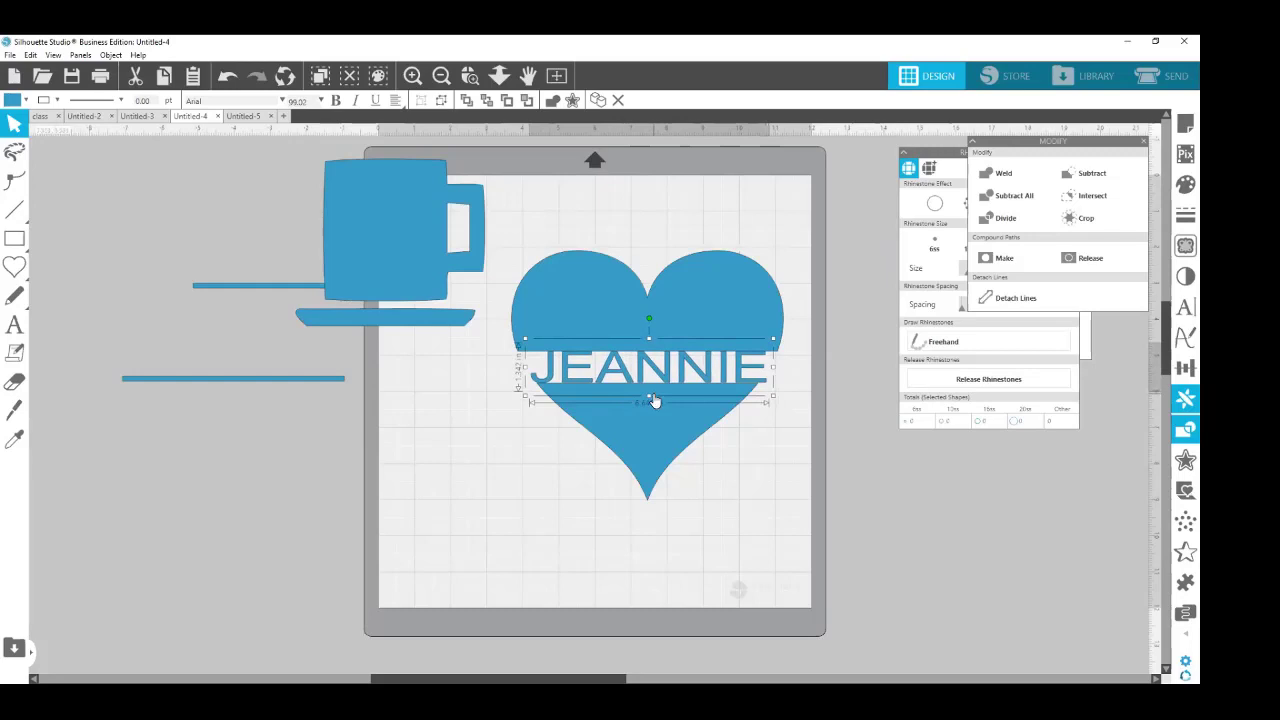
{"action": "left_click_drag", "start_coordinate": [649, 397], "coordinate": [650, 371]}
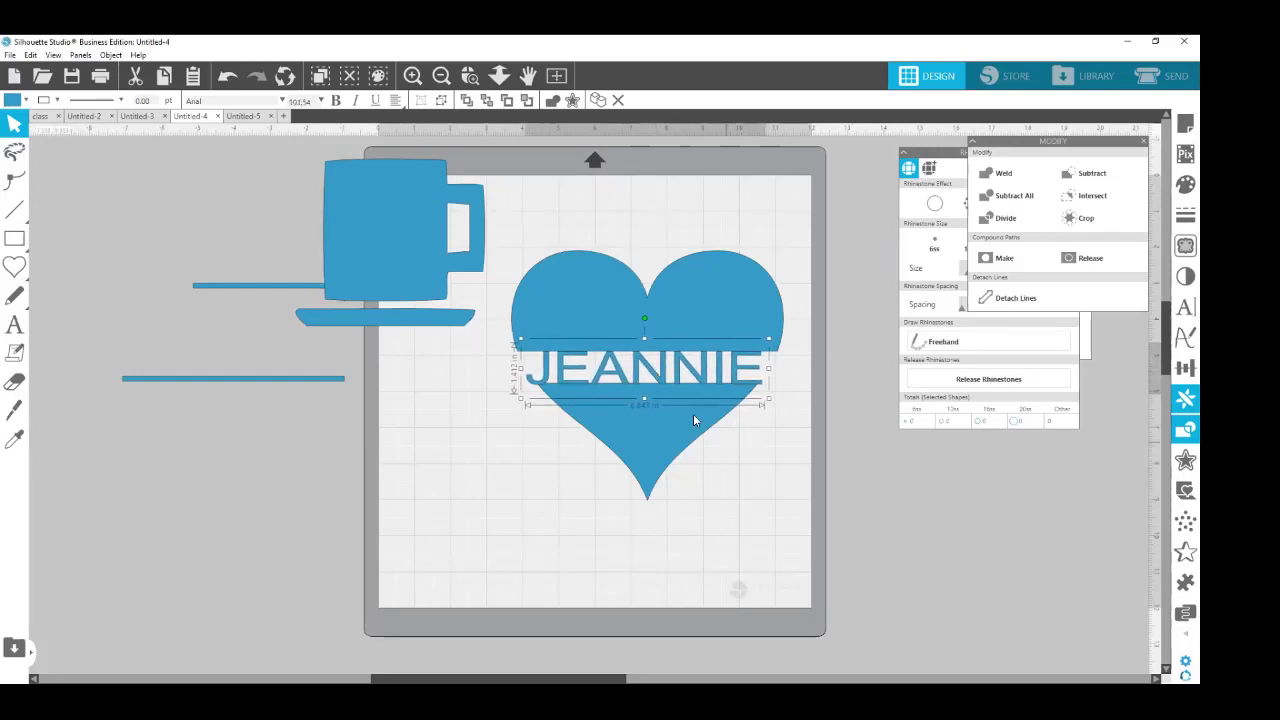
Weld the two heart halves and the name into one shape.
{"action": "left_click", "coordinate": [554, 214]}
{"action": "left_click_drag", "start_coordinate": [536, 219], "coordinate": [723, 503]}
{"action": "right_click", "coordinate": [675, 410]}
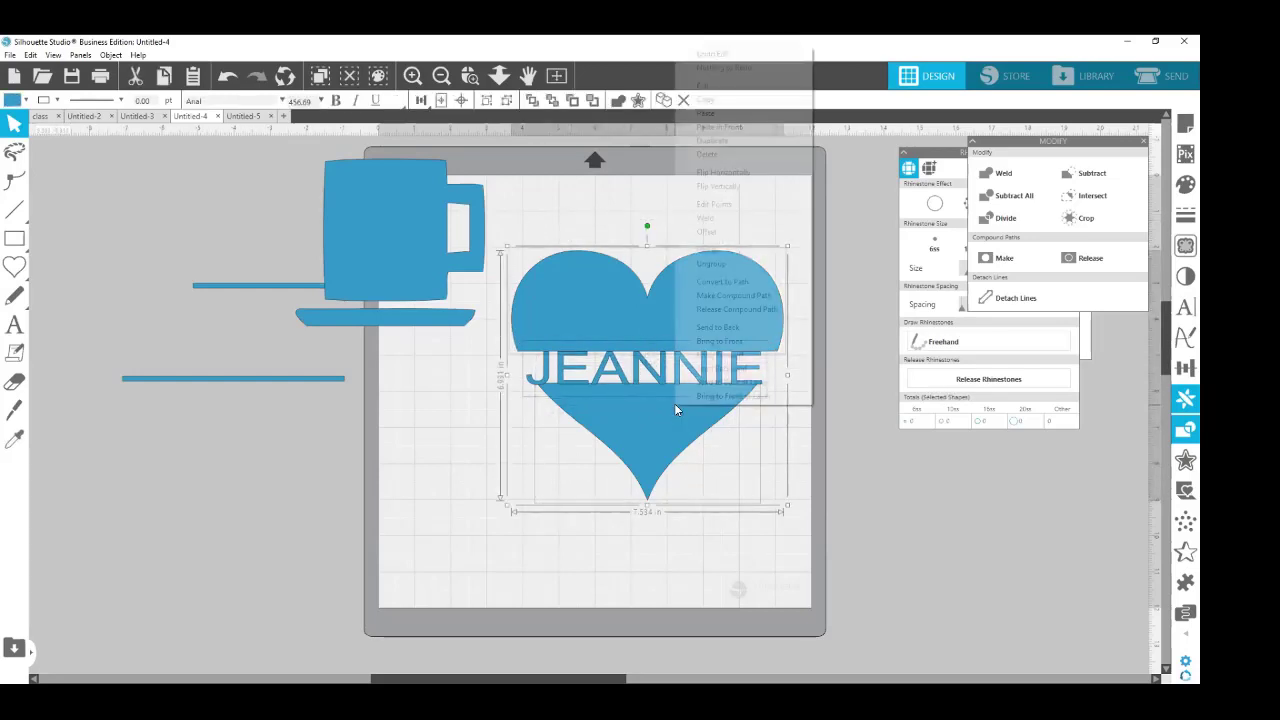
{"action": "left_click", "coordinate": [709, 220]}
{"action": "left_click", "coordinate": [706, 466]}
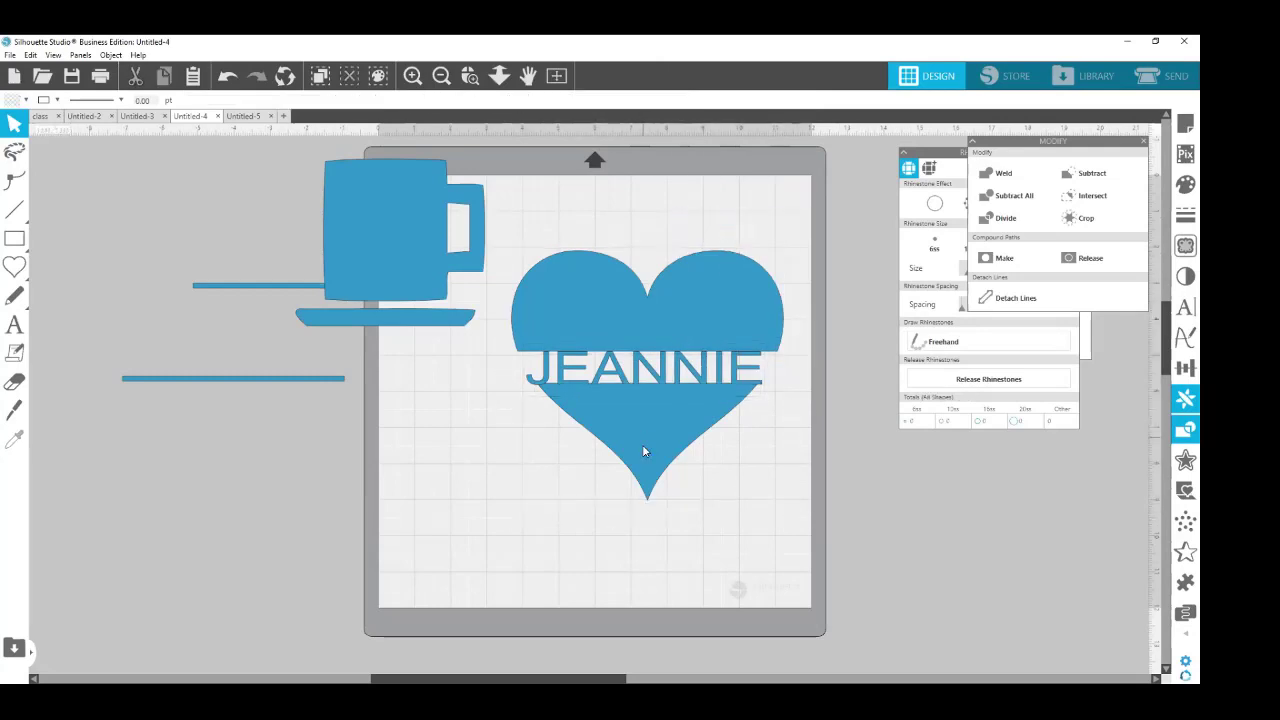
Move the welded heart slightly toward the page's upper-left corner as one piece.
{"action": "mouse_move", "coordinate": [644, 451]}
{"action": "left_mouse_down"}
{"action": "mouse_move", "coordinate": [656, 511]}
{"action": "mouse_move", "coordinate": [643, 437]}
{"action": "left_mouse_up"}
{"action": "key", "text": "Escape"}
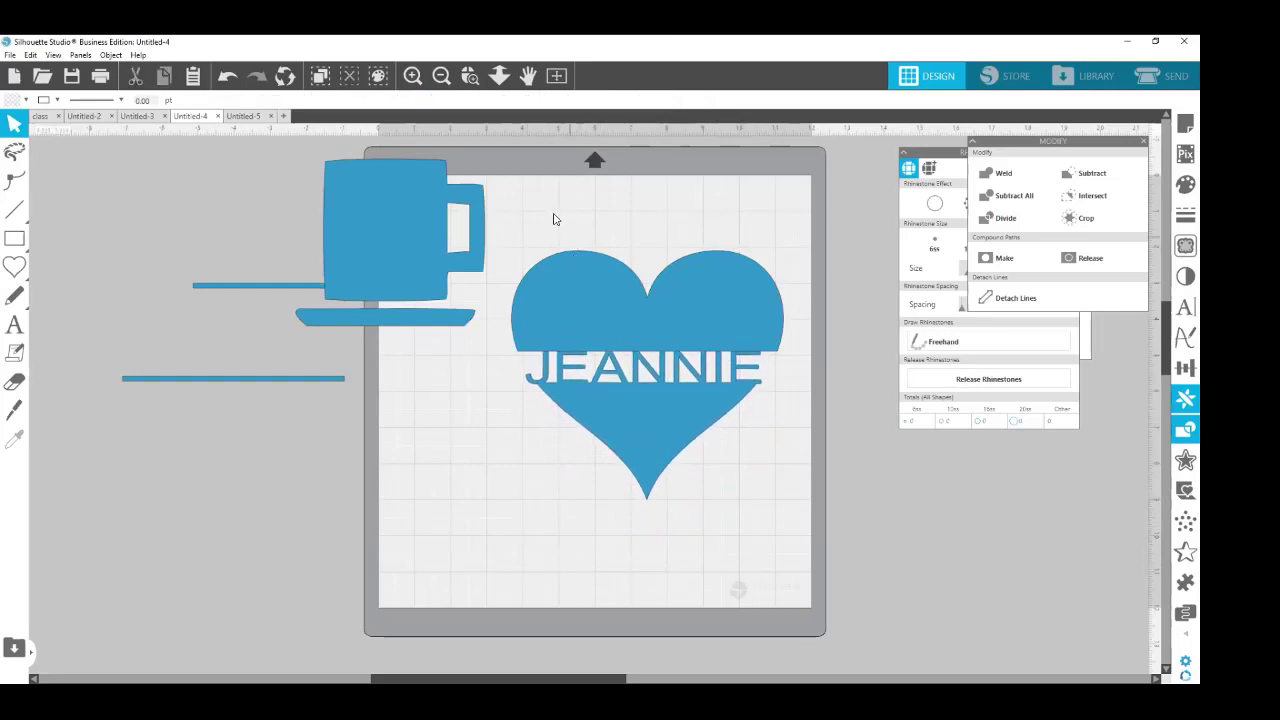
{"action": "left_click_drag", "start_coordinate": [502, 242], "coordinate": [792, 502]}
{"action": "right_click", "coordinate": [654, 298]}
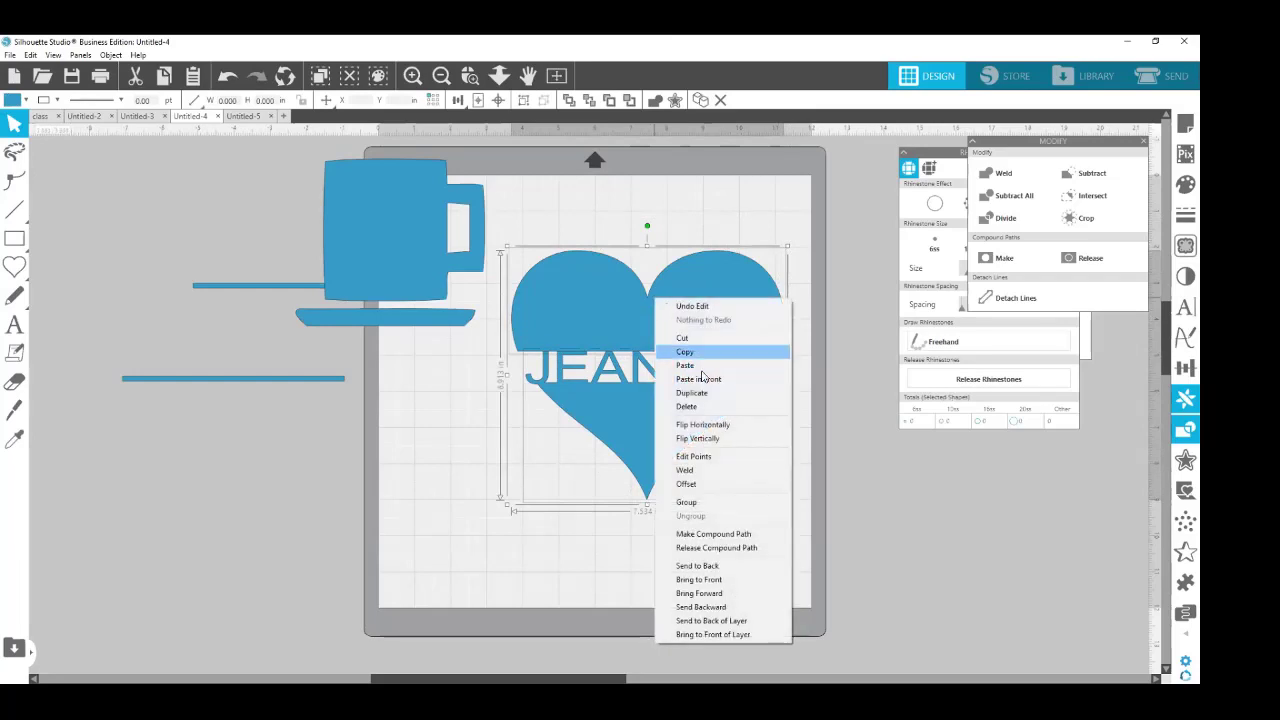
{"action": "left_click", "coordinate": [733, 478]}
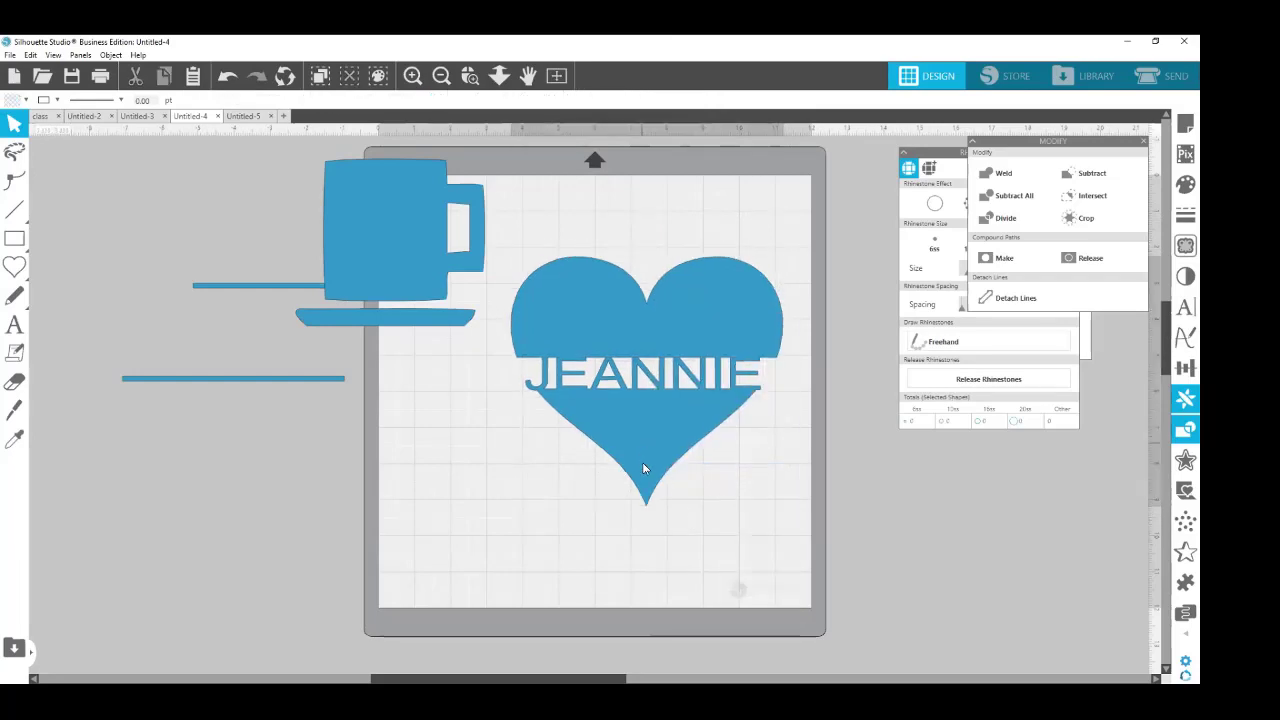
{"action": "left_click_drag", "start_coordinate": [642, 461], "coordinate": [632, 419]}
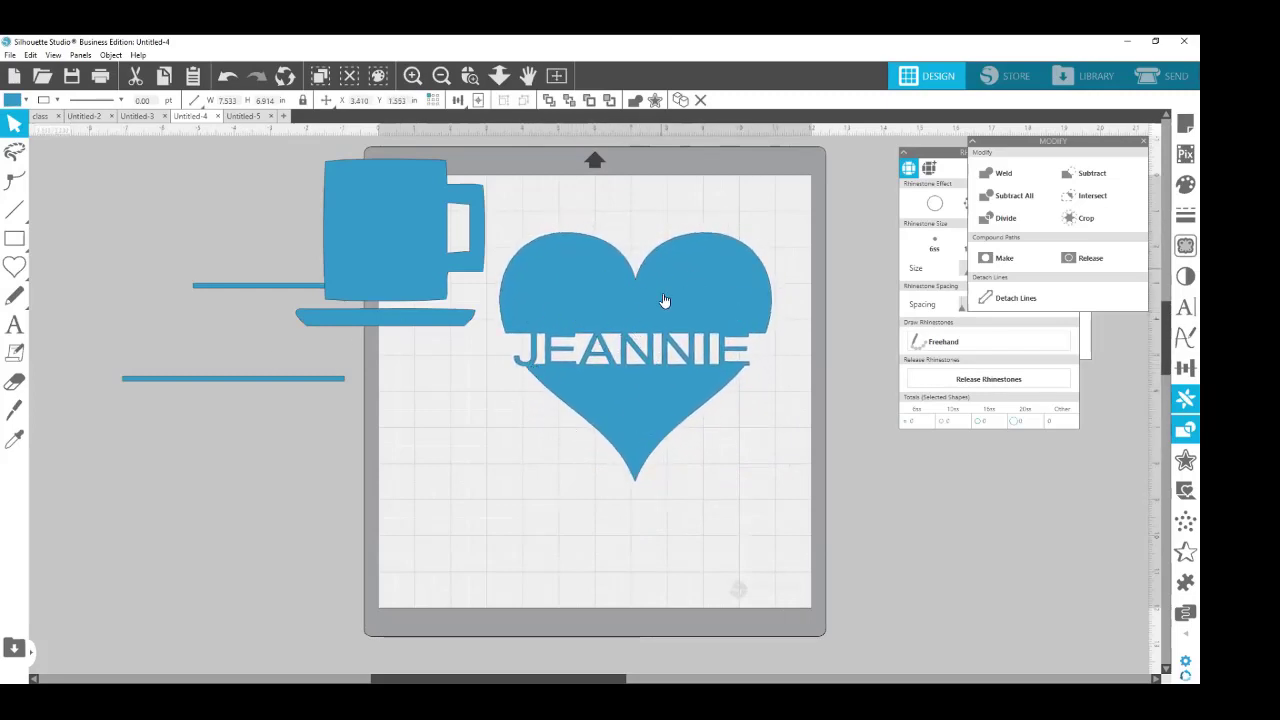
{"action": "left_click", "coordinate": [595, 408]}
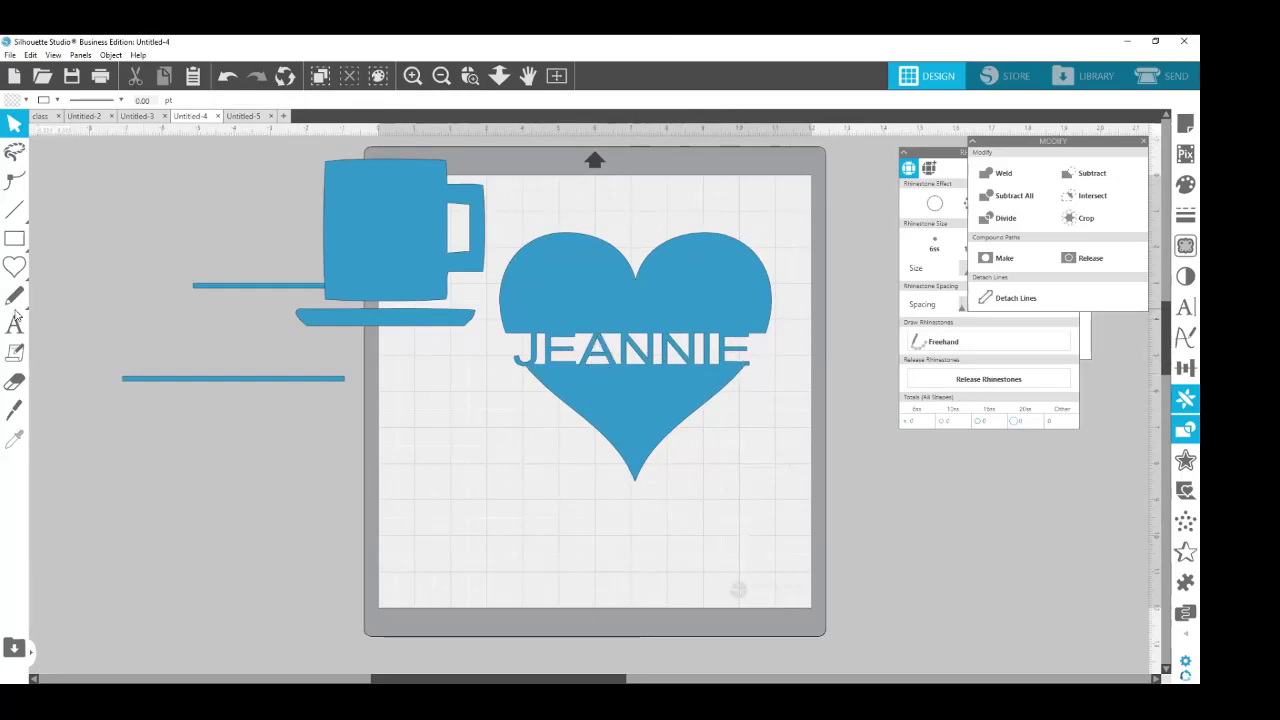
Draw a tilted heart about 1.2 in wide and high on the welded heart's left lobe and subtract it.
{"action": "left_click", "coordinate": [14, 266]}
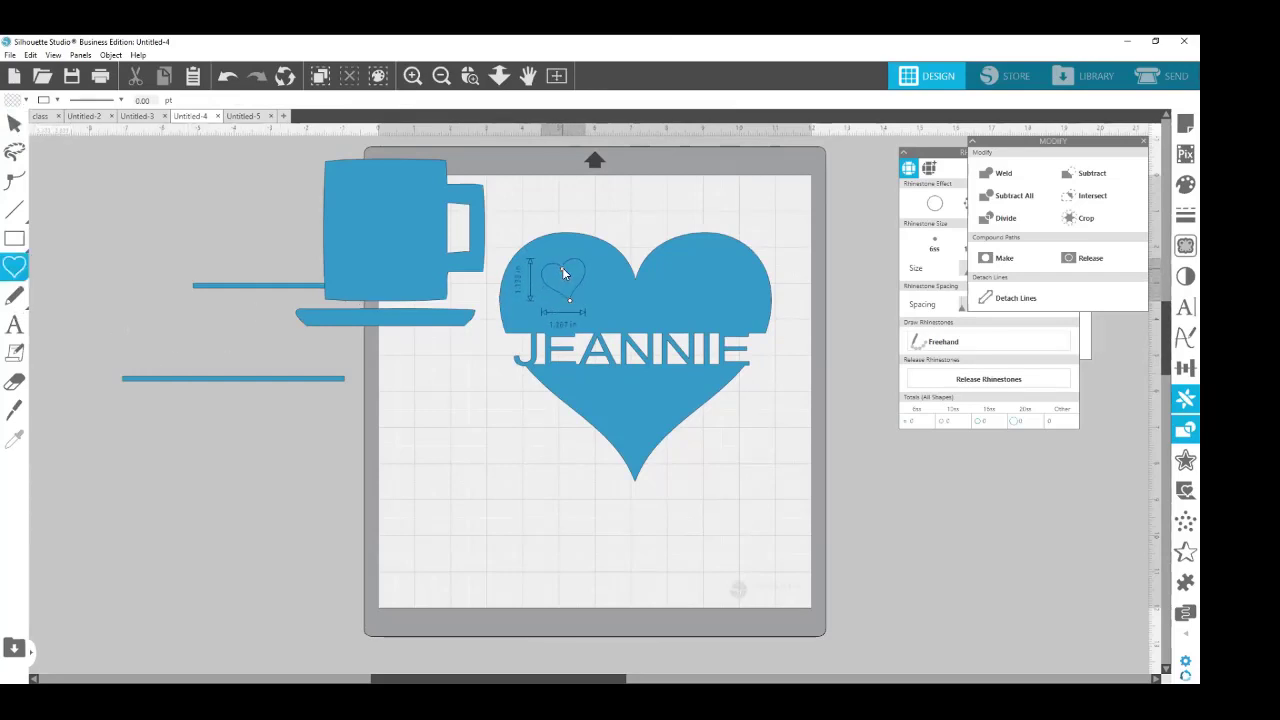
{"action": "left_click_drag", "start_coordinate": [561, 268], "coordinate": [569, 300]}
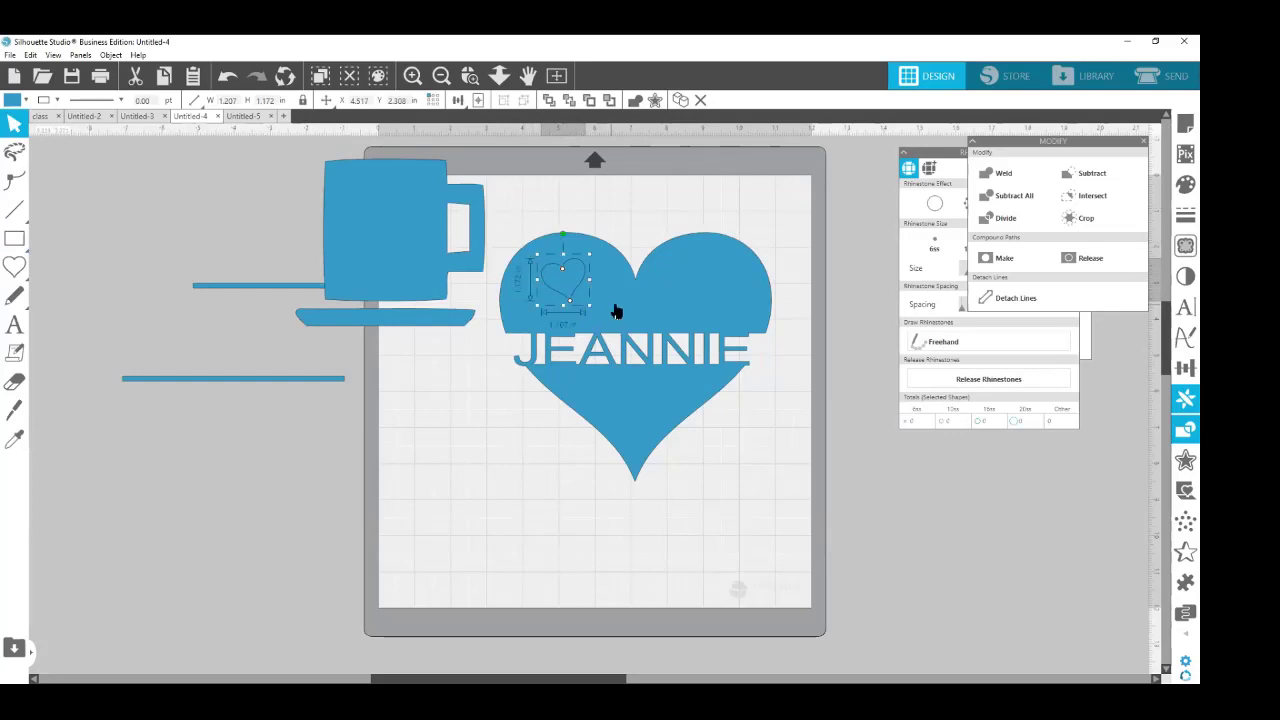
{"action": "left_click", "coordinate": [617, 310], "text": "shift"}
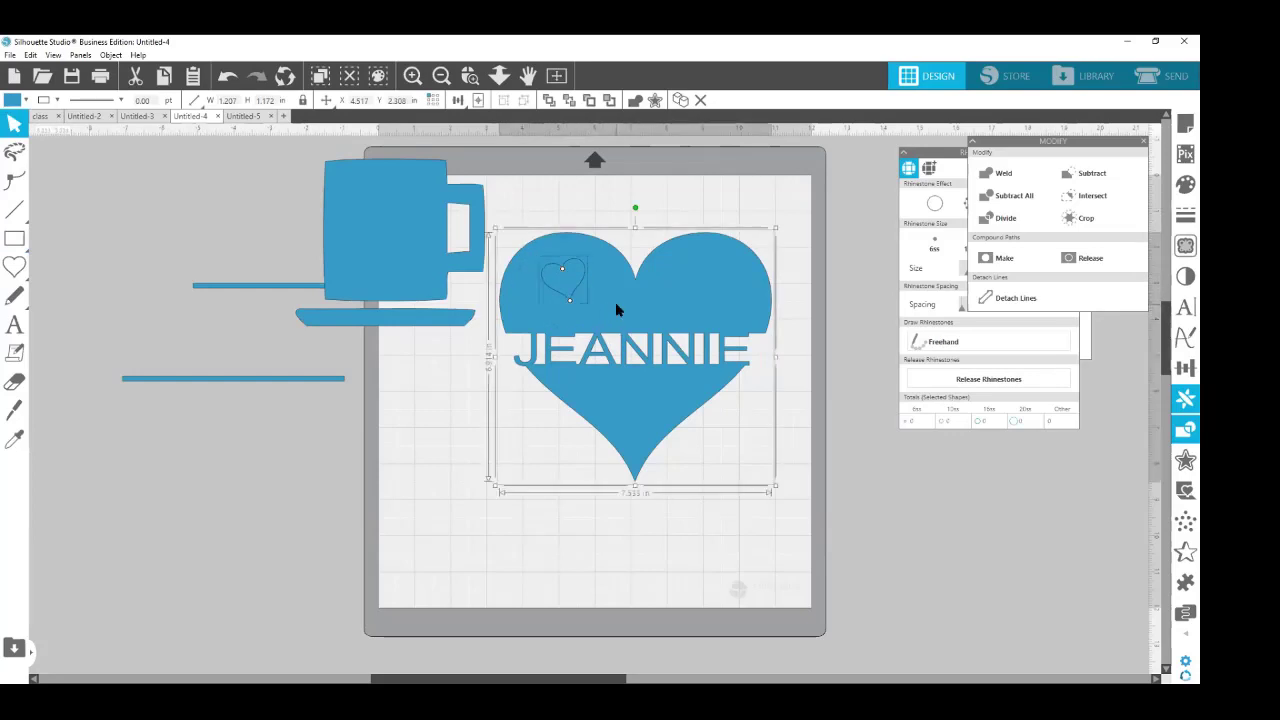
{"action": "left_click", "coordinate": [1089, 175]}
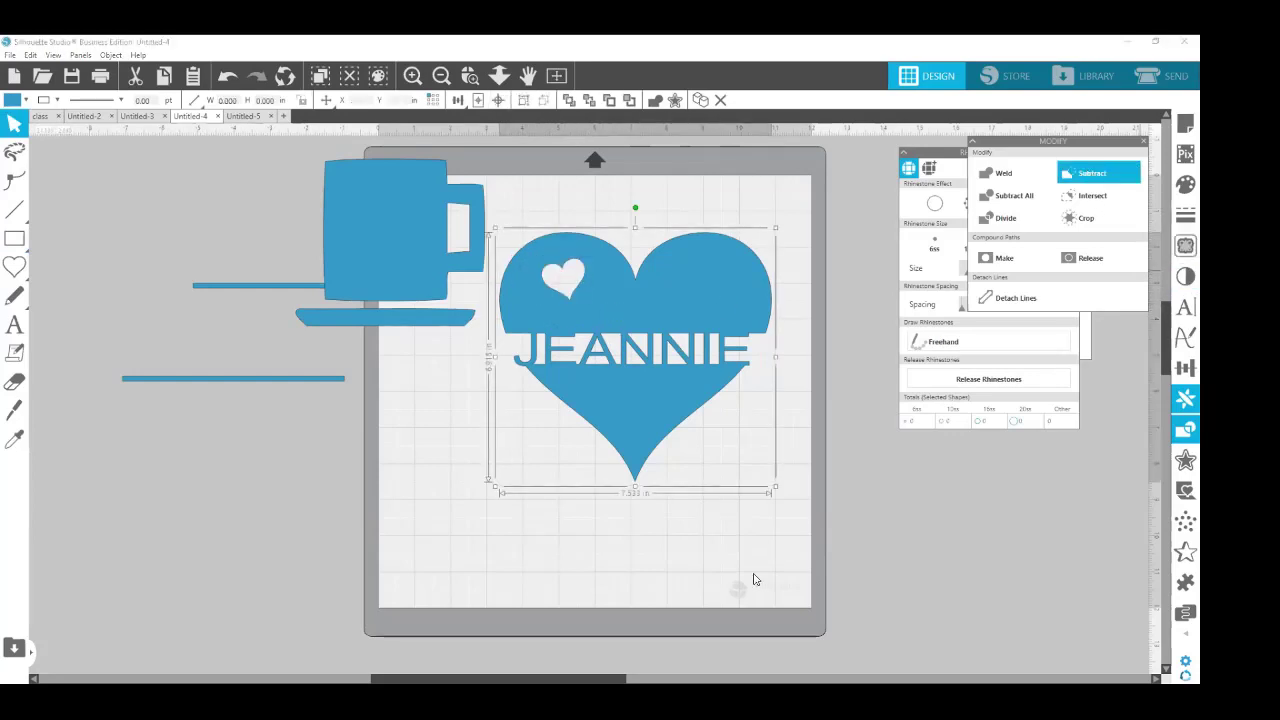
{"action": "left_click", "coordinate": [666, 613]}
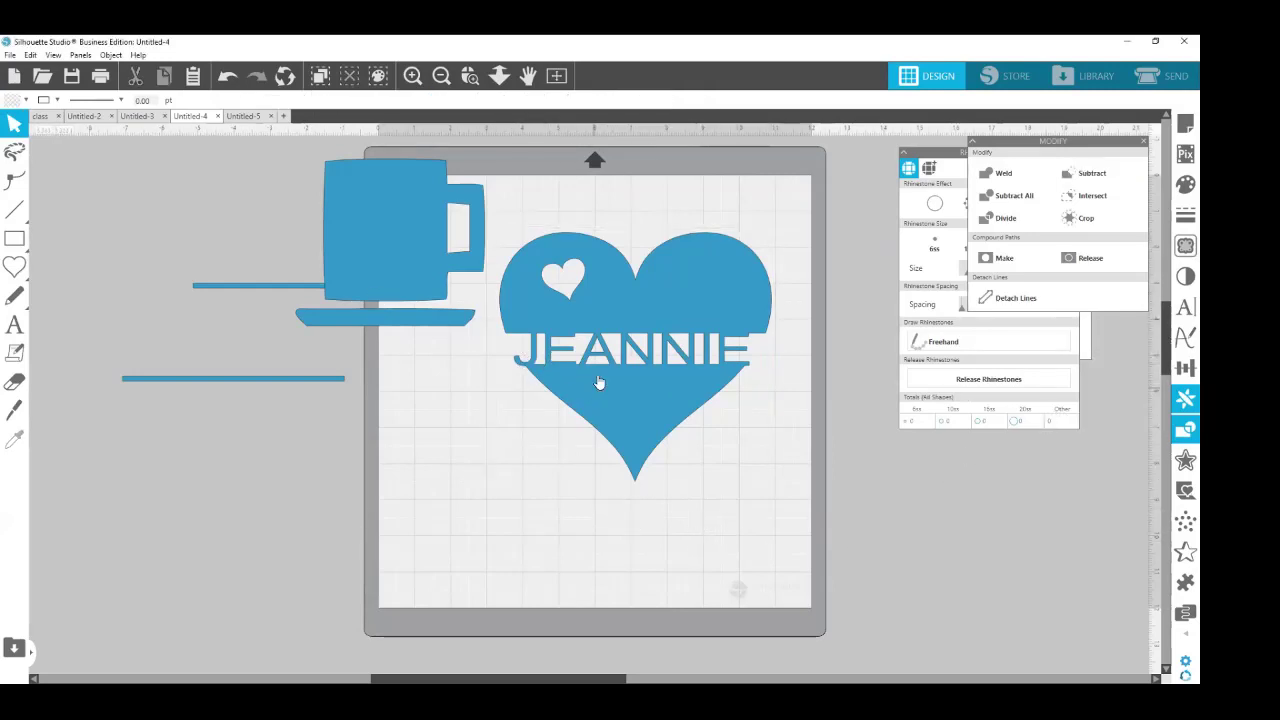
Undo the small heart cutout, the design moves, the weld and the name's last shift.
{"action": "key", "text": "ctrl+z"}
{"action": "key", "text": "ctrl+z"}
{"action": "key", "text": "ctrl+z"}
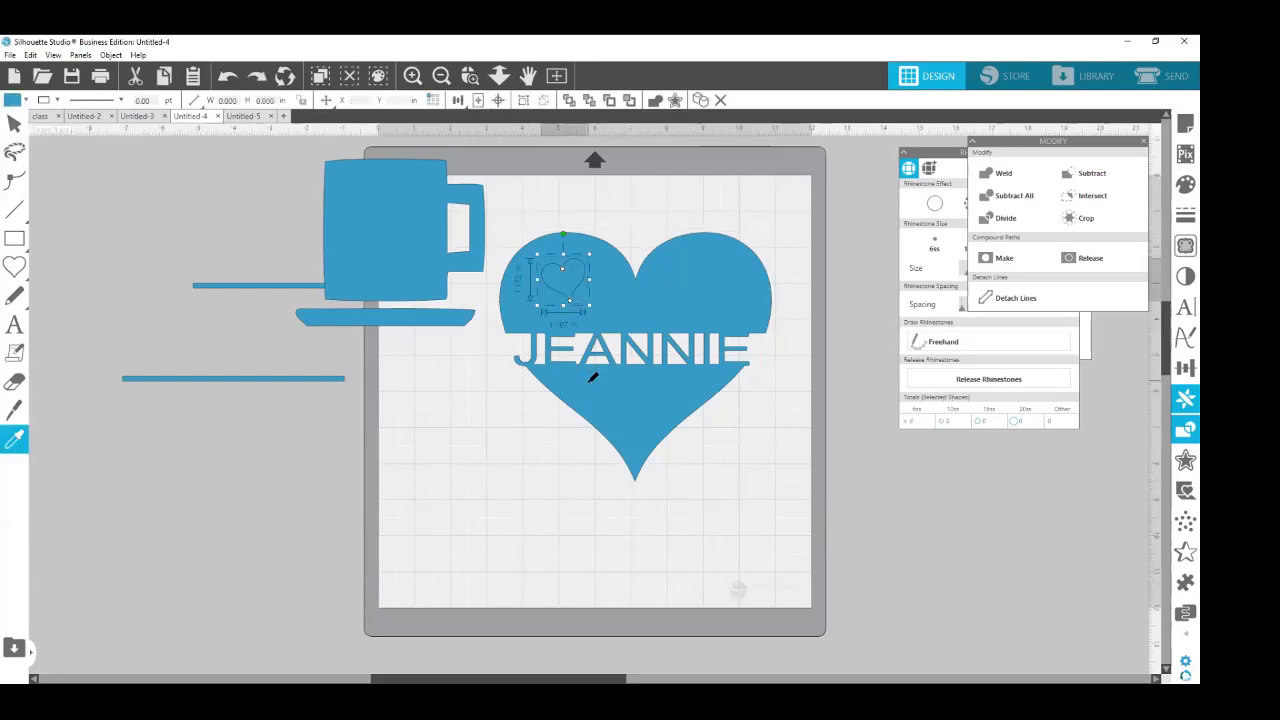
{"action": "key", "text": "ctrl+z"}
{"action": "key", "text": "ctrl+z"}
{"action": "key", "text": "ctrl+z"}
{"action": "key", "text": "ctrl+z"}
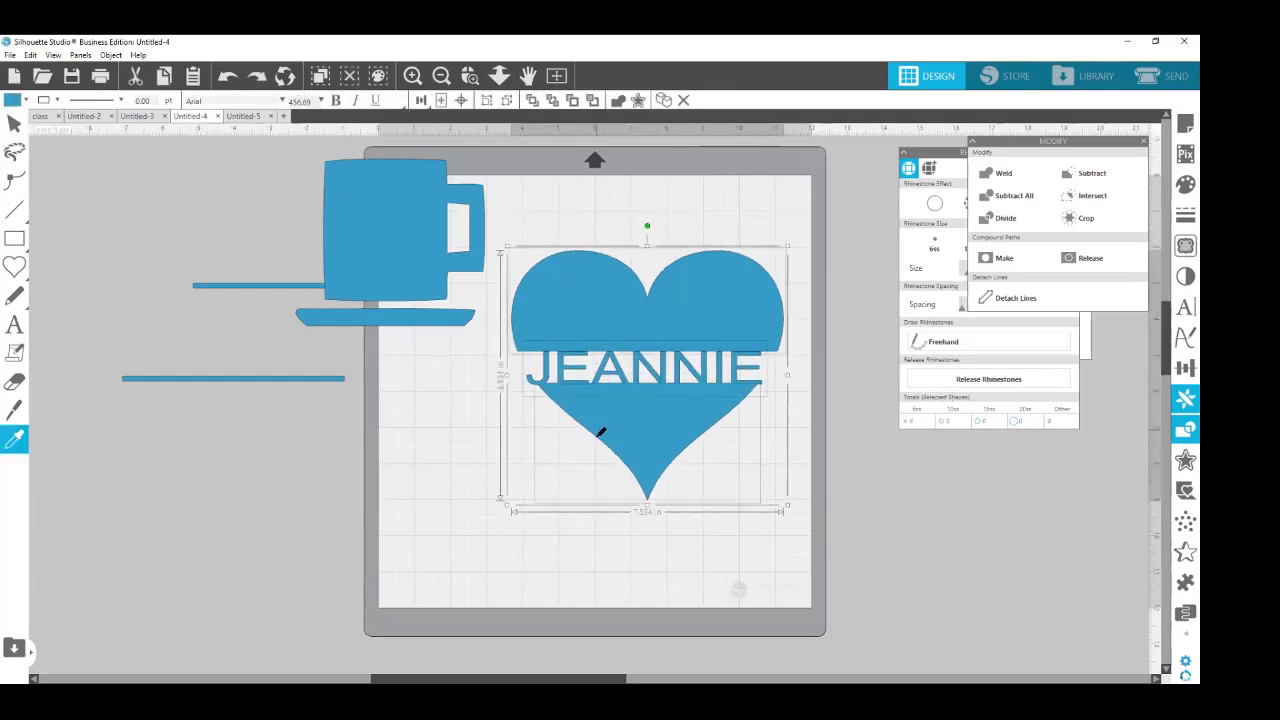
{"action": "key", "text": "ctrl+z"}
{"action": "key", "text": "ctrl+z"}
{"action": "key", "text": "ctrl+z"}
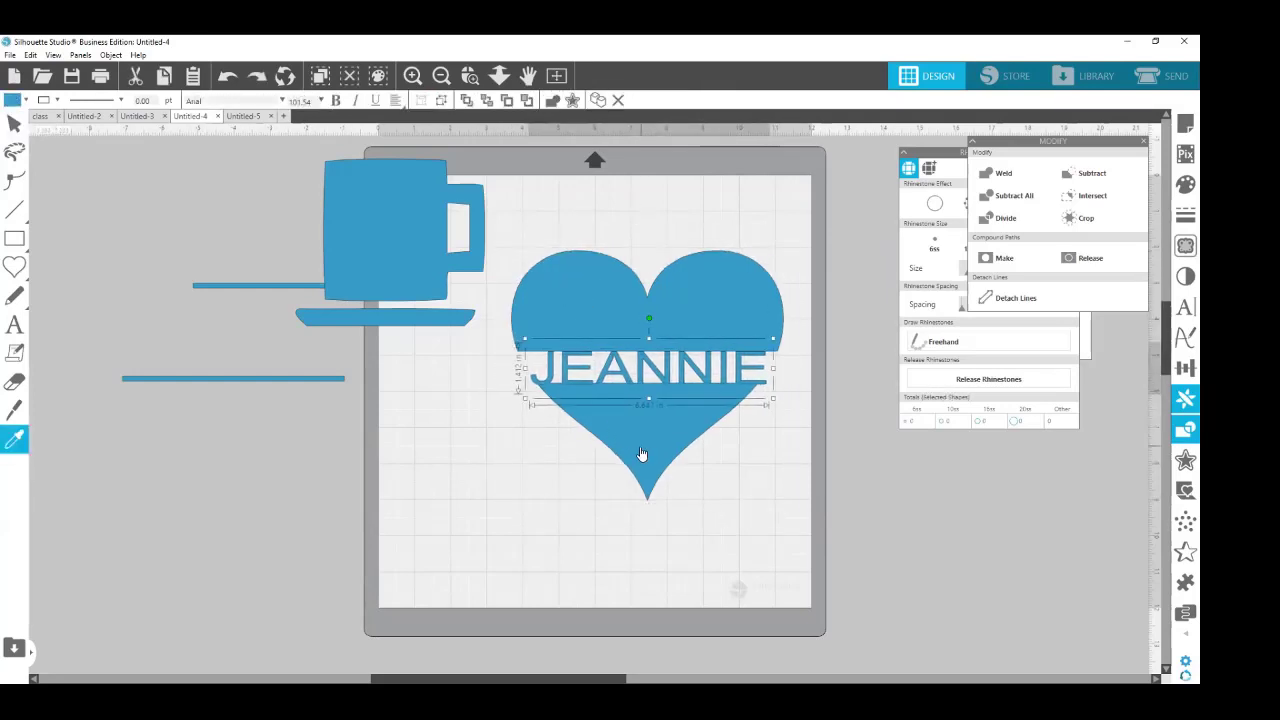
Move the heart's lower part down and place the name in the widened gap without touching either half.
{"action": "left_click_drag", "start_coordinate": [657, 455], "coordinate": [662, 474]}
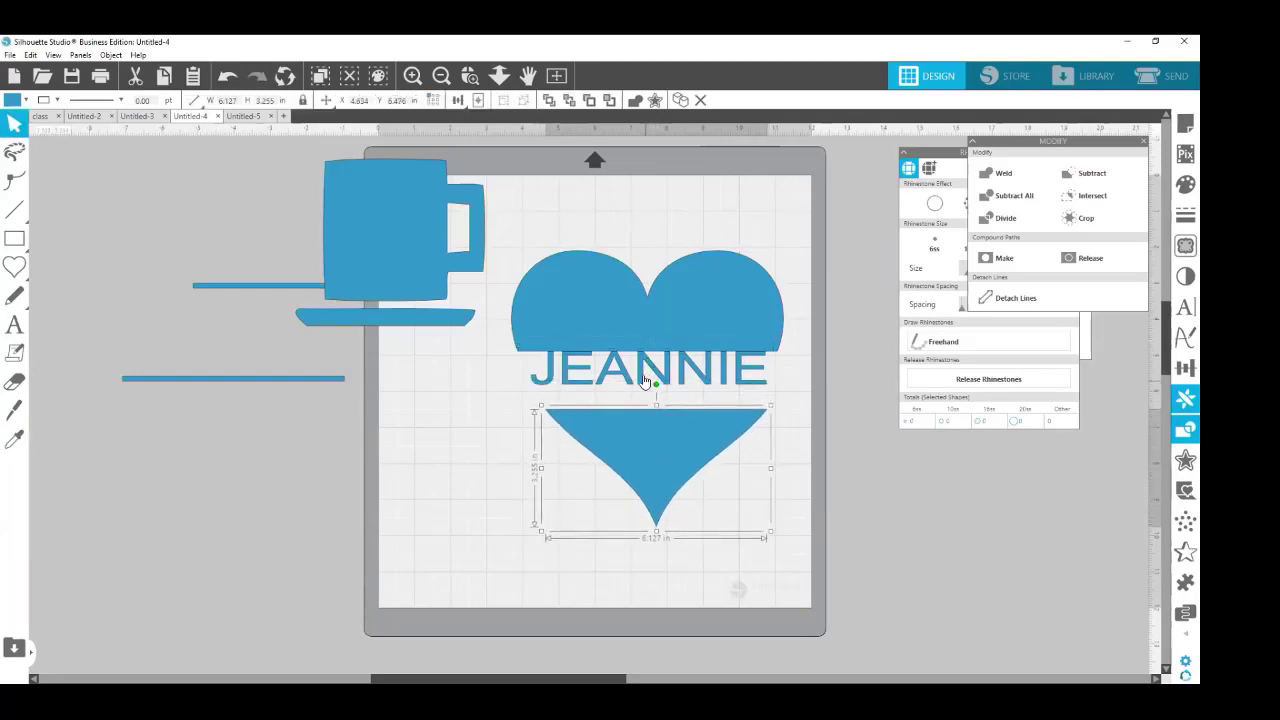
{"action": "left_click_drag", "start_coordinate": [645, 382], "coordinate": [646, 395]}
{"action": "left_click", "coordinate": [250, 440]}
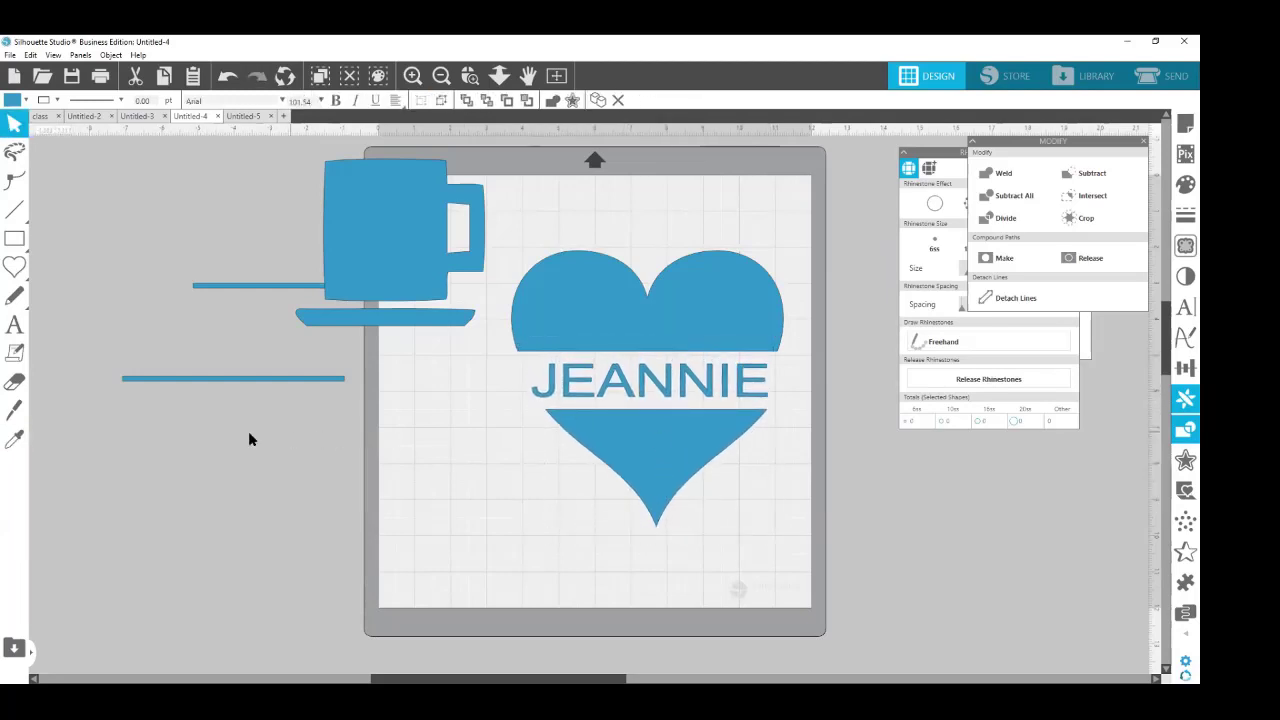
Draw a thin horizontal bar about 7.98 in wide and 0.12 in high along the upper heart half's cut edge.
{"action": "left_click", "coordinate": [224, 379]}
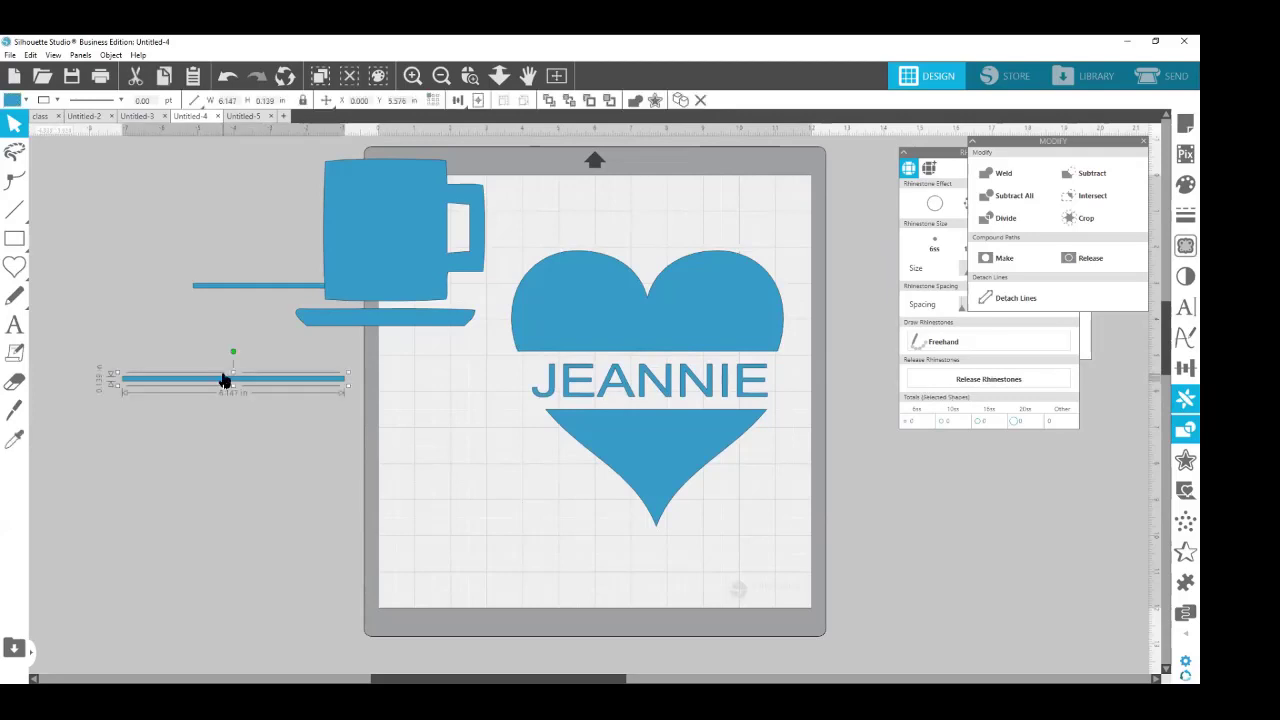
{"action": "left_click", "coordinate": [462, 400]}
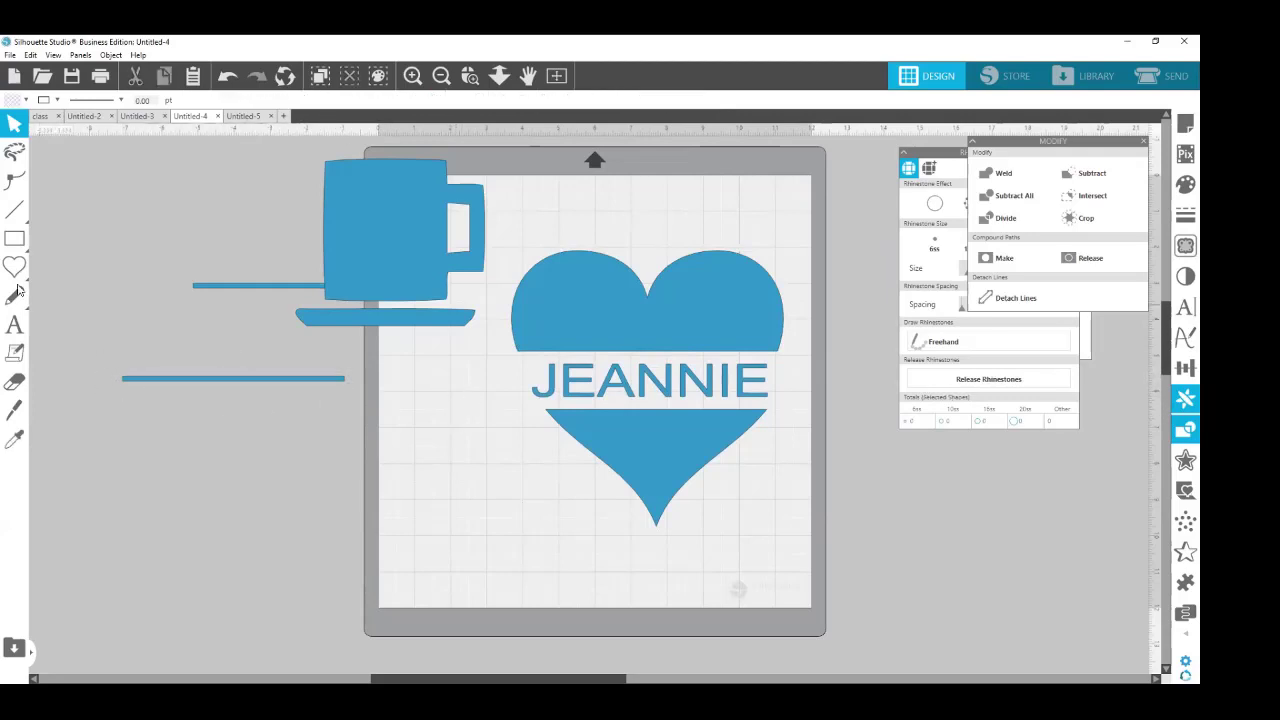
{"action": "left_click", "coordinate": [14, 238]}
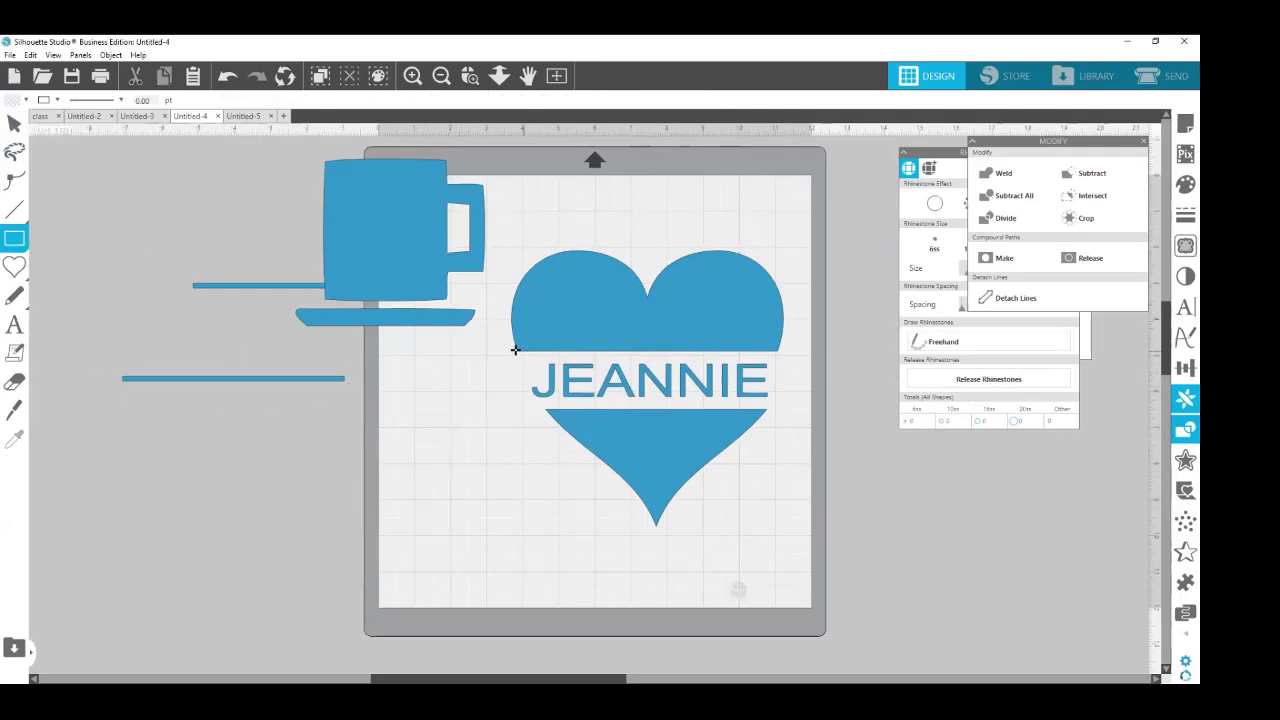
{"action": "left_click_drag", "start_coordinate": [506, 351], "coordinate": [792, 361]}
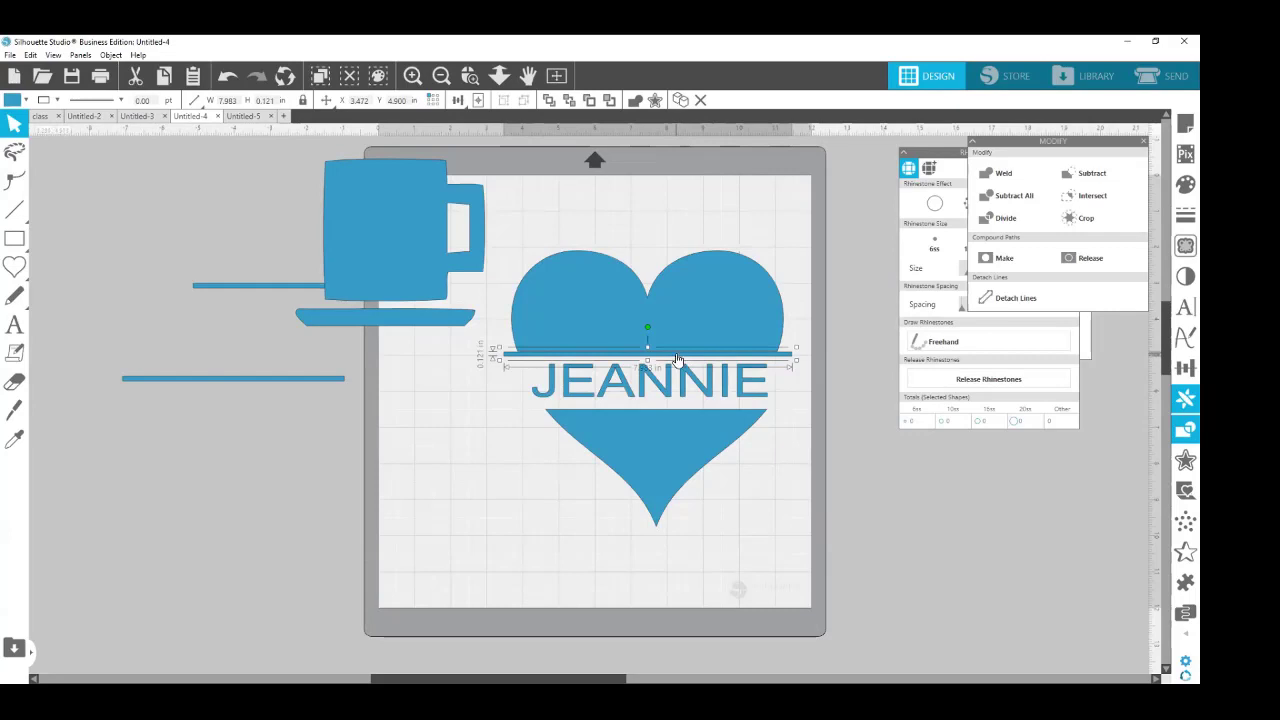
Duplicate the thin bar and place the copy along the lower heart half's straight edge.
{"action": "key", "text": "ctrl+c"}
{"action": "key", "text": "ctrl+v"}
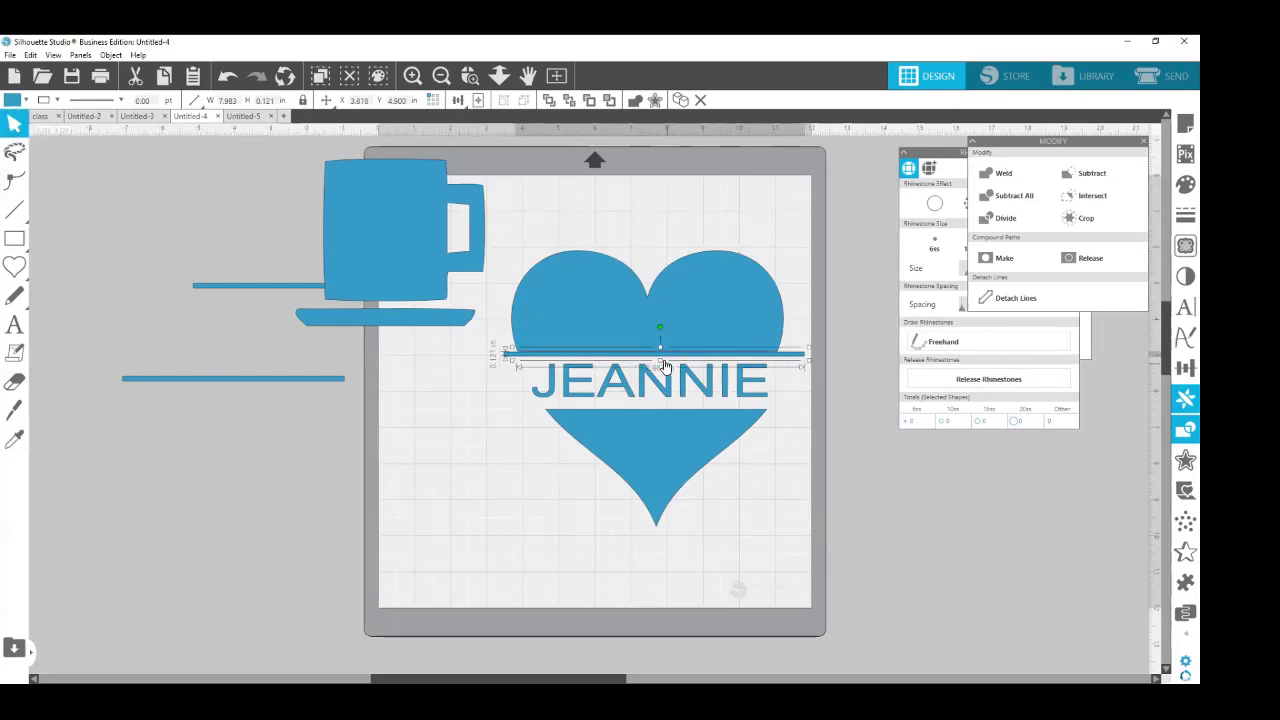
{"action": "left_click_drag", "start_coordinate": [660, 357], "coordinate": [653, 414]}
{"action": "left_click", "coordinate": [589, 497]}
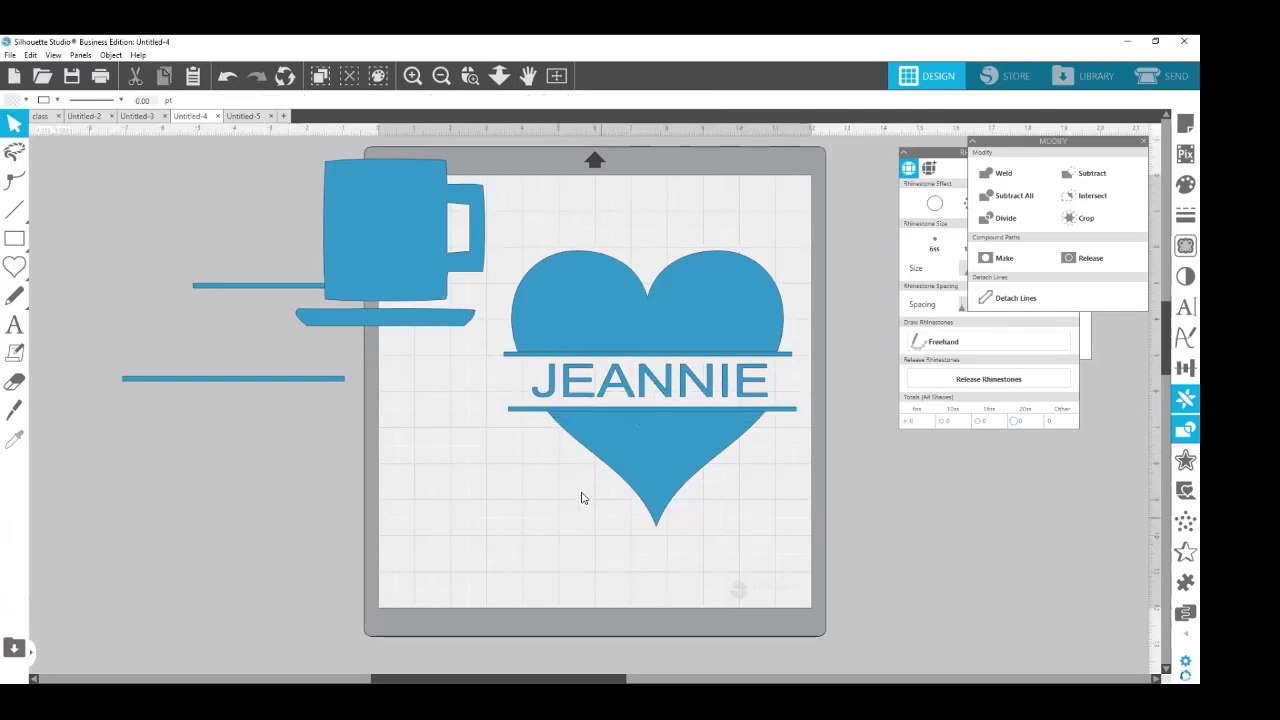
Align the left ends of the two bars framing the name.
{"action": "left_click", "coordinate": [515, 413]}
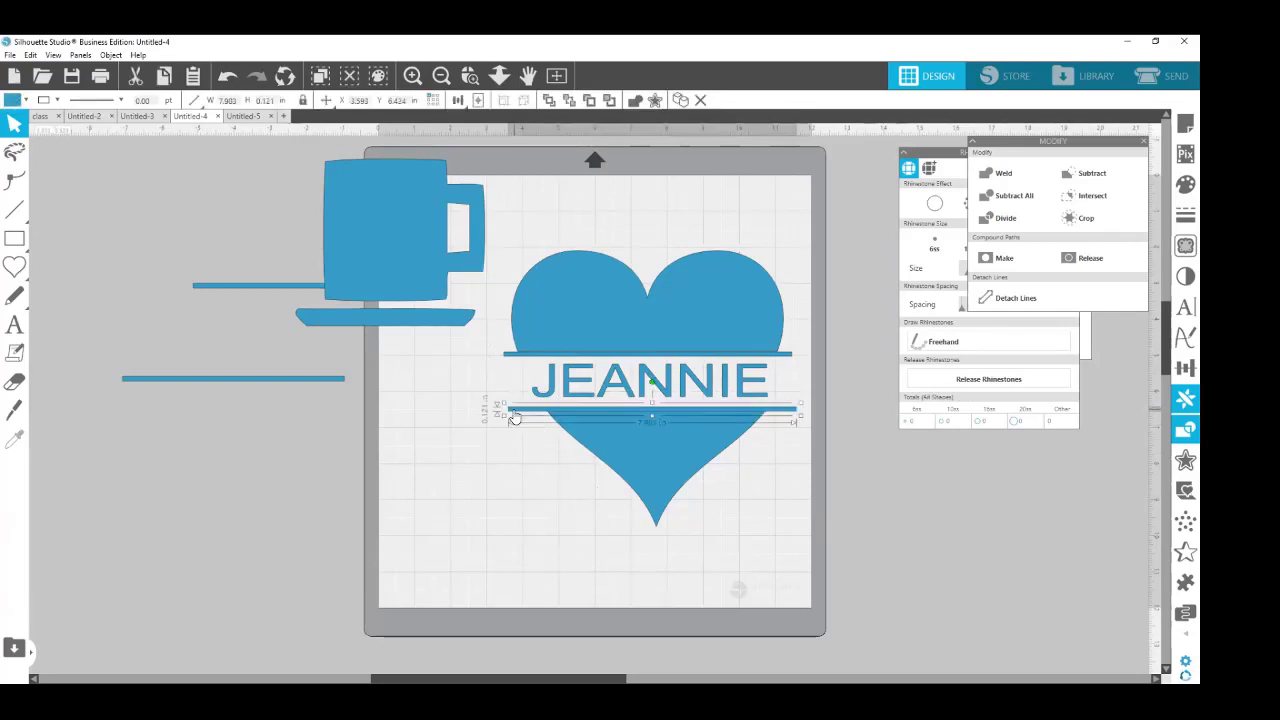
{"action": "left_click", "coordinate": [505, 356], "text": "shift"}
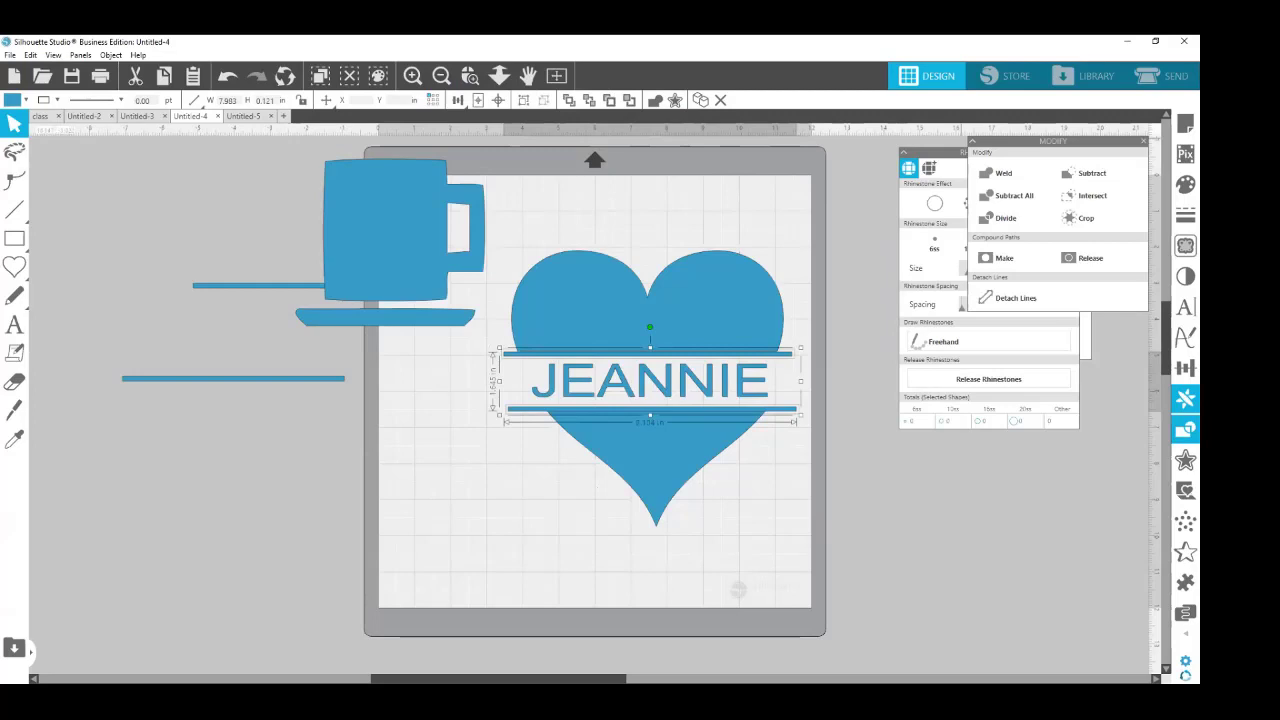
{"action": "left_click", "coordinate": [1143, 141]}
{"action": "left_click", "coordinate": [1073, 154]}
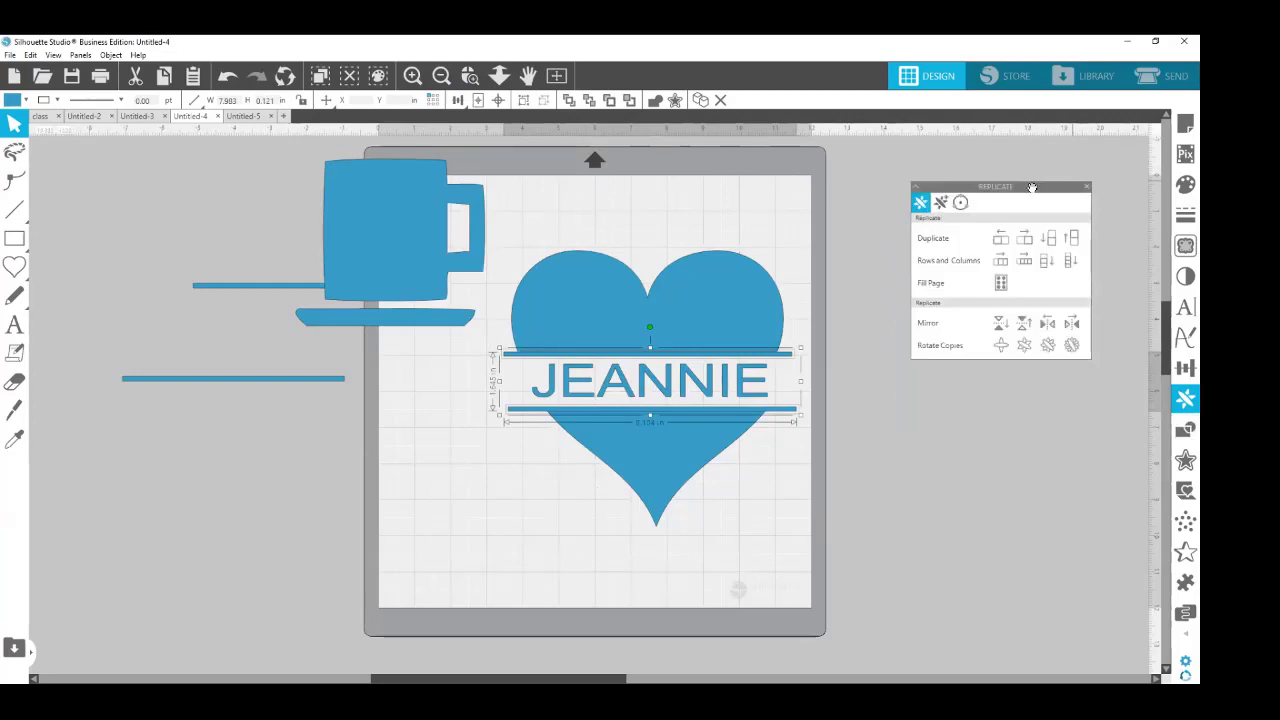
{"action": "mouse_move", "coordinate": [1010, 176]}
{"action": "left_mouse_down"}
{"action": "mouse_move", "coordinate": [722, 178]}
{"action": "mouse_move", "coordinate": [1044, 158]}
{"action": "mouse_move", "coordinate": [1121, 136]}
{"action": "mouse_move", "coordinate": [1098, 133]}
{"action": "mouse_move", "coordinate": [1076, 170]}
{"action": "mouse_move", "coordinate": [1088, 145]}
{"action": "mouse_move", "coordinate": [960, 197]}
{"action": "mouse_move", "coordinate": [976, 200]}
{"action": "mouse_move", "coordinate": [835, 199]}
{"action": "mouse_move", "coordinate": [842, 184]}
{"action": "mouse_move", "coordinate": [820, 160]}
{"action": "mouse_move", "coordinate": [1013, 158]}
{"action": "left_mouse_up"}
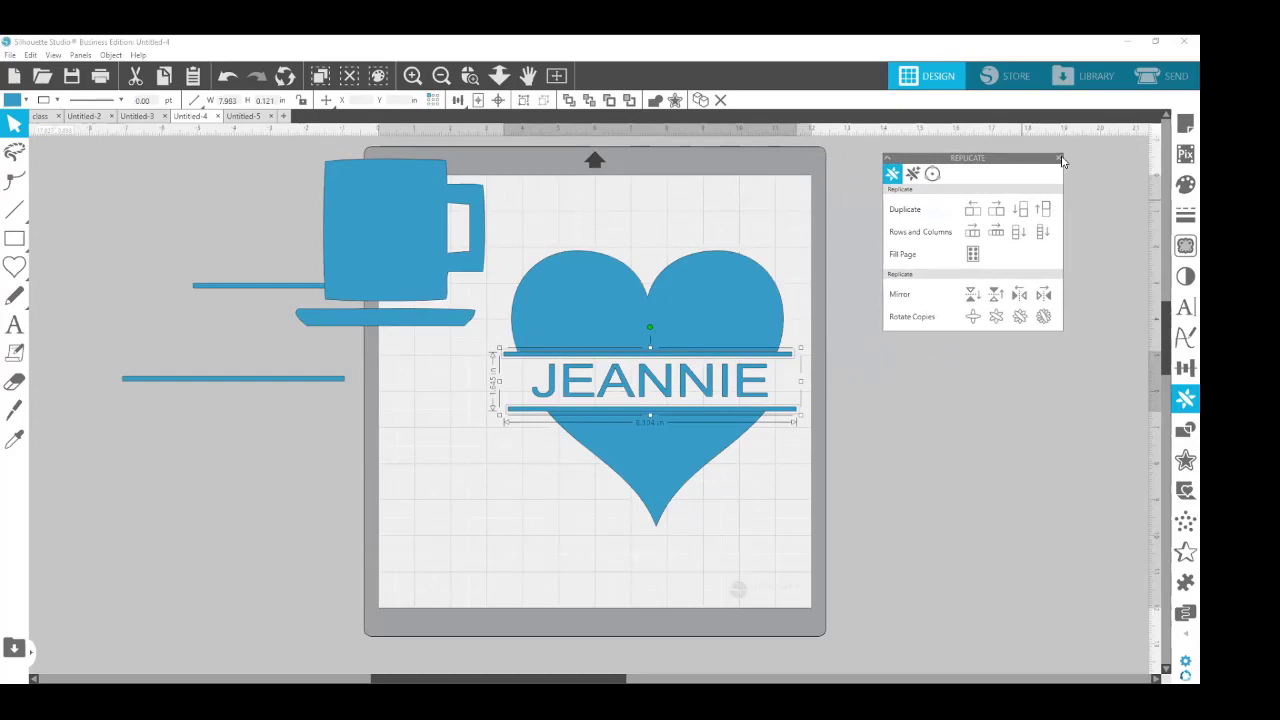
{"action": "left_click", "coordinate": [1061, 158]}
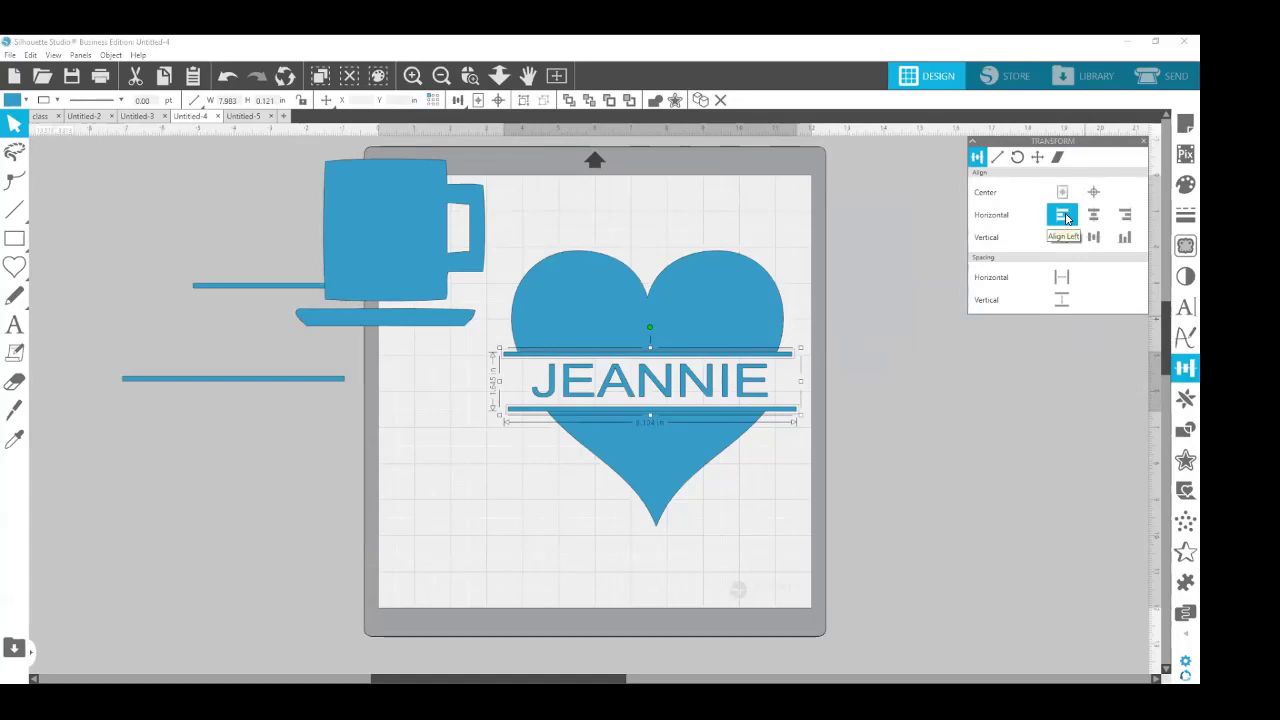
{"action": "left_click", "coordinate": [1066, 218]}
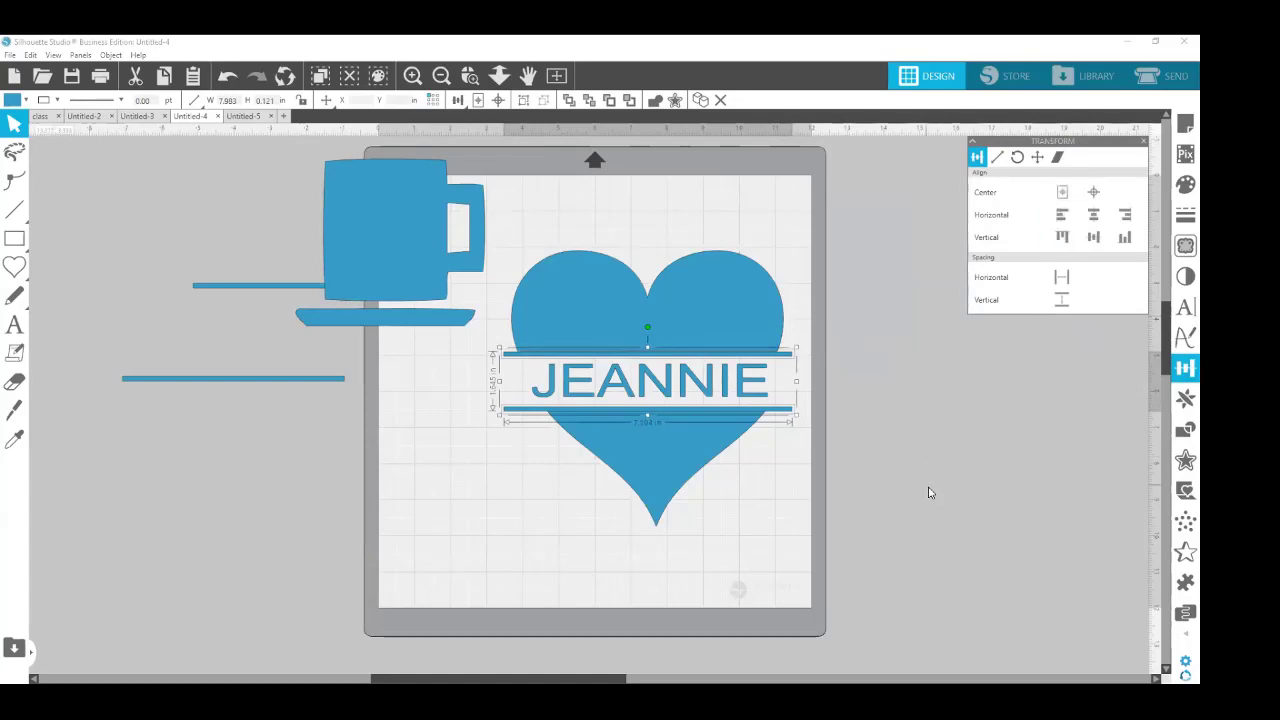
{"action": "left_click", "coordinate": [983, 600]}
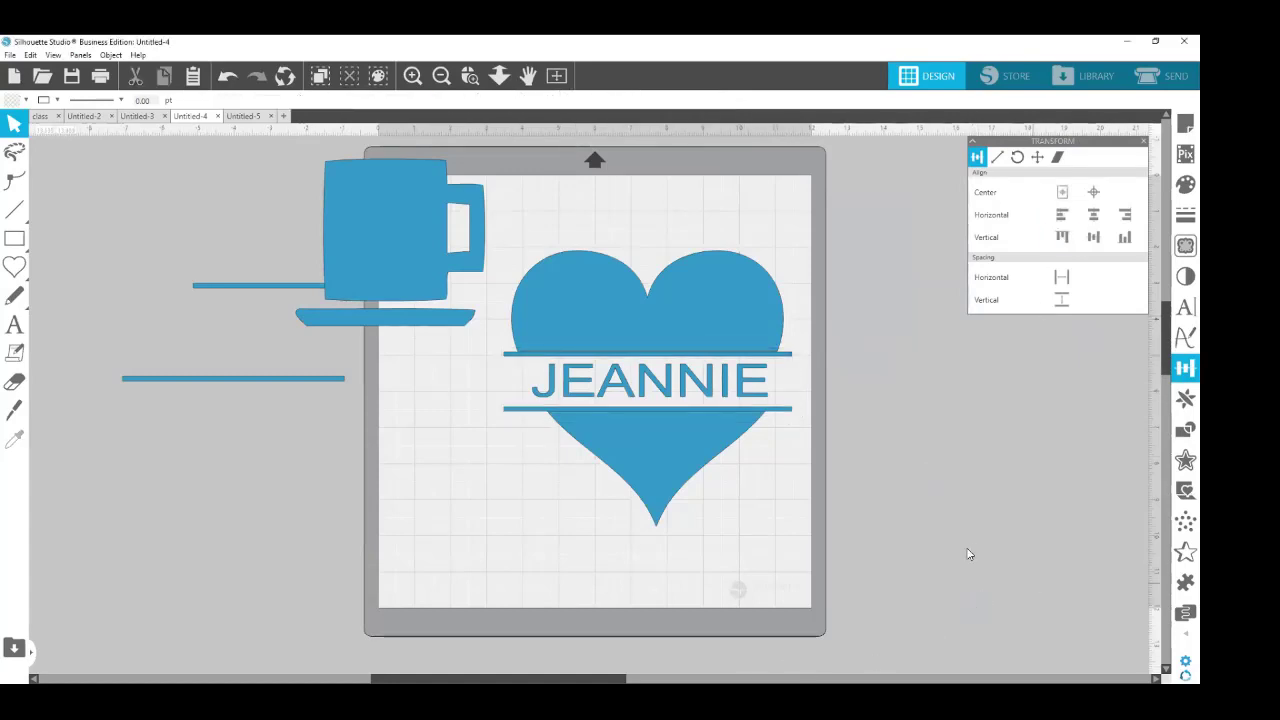
Move the mug and saucer off the page, away from the heart design.
{"action": "left_click_drag", "start_coordinate": [397, 260], "coordinate": [376, 493]}
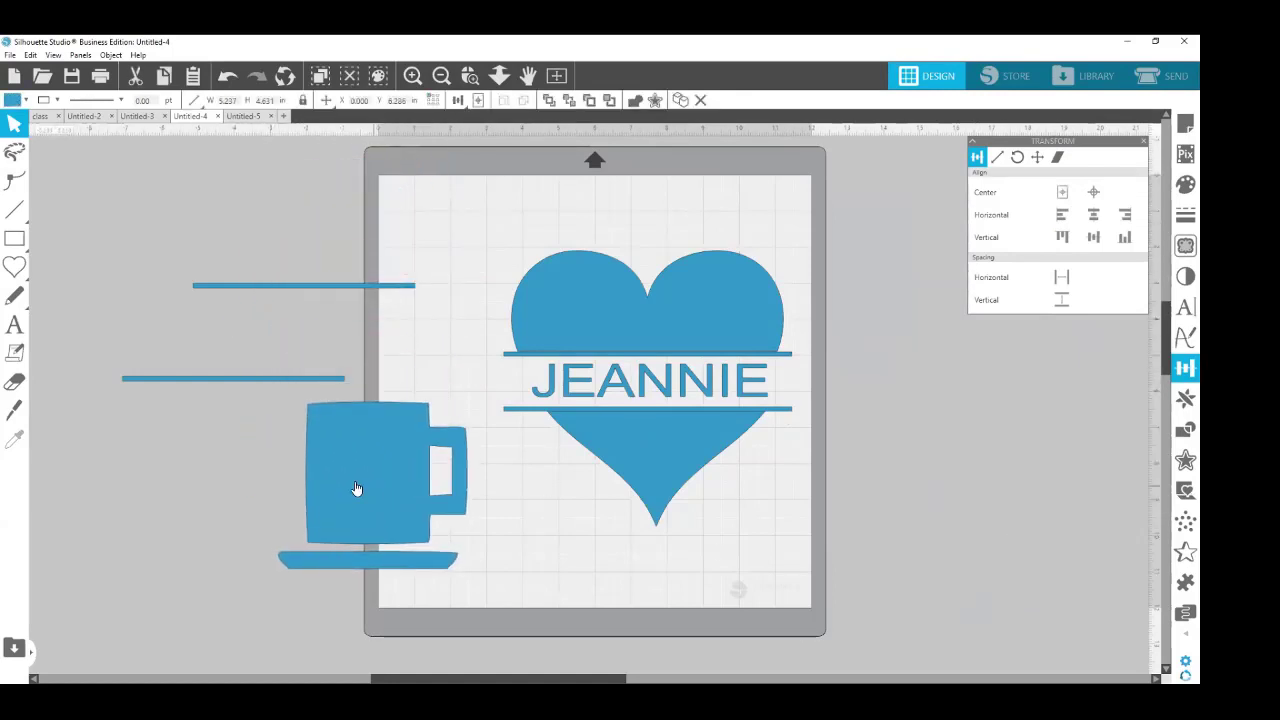
{"action": "left_click", "coordinate": [476, 472]}
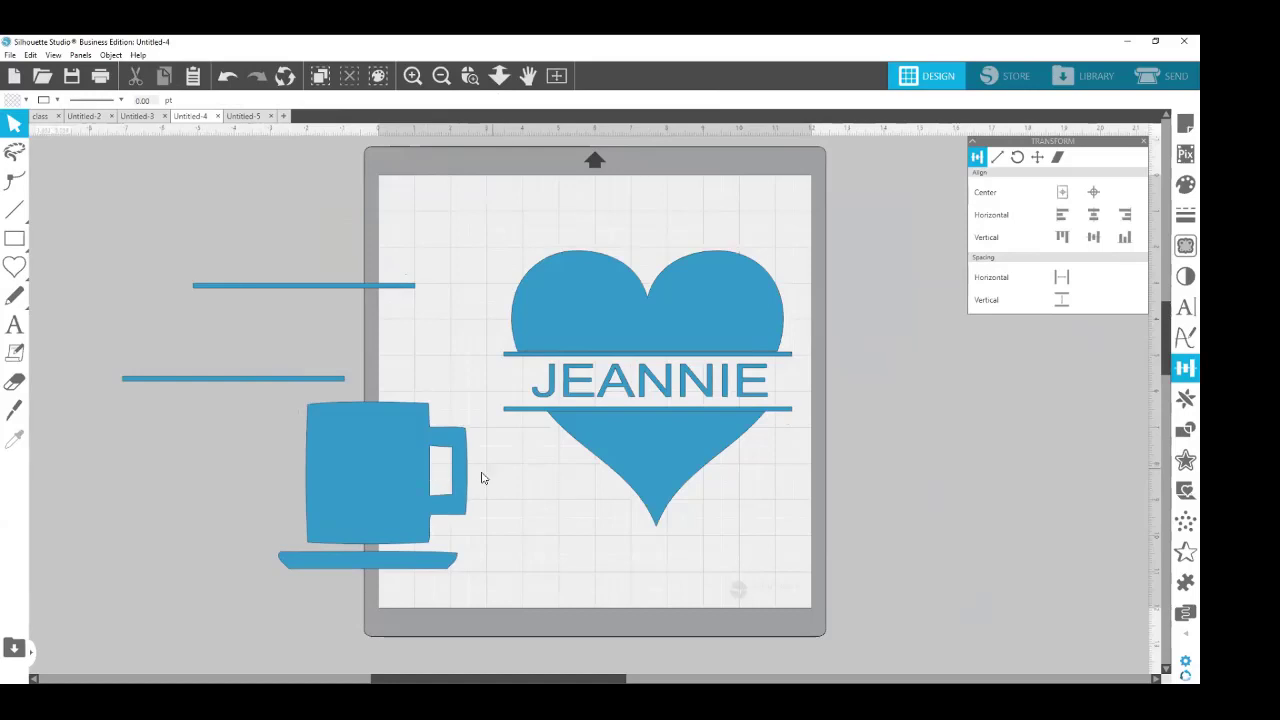
{"action": "left_click_drag", "start_coordinate": [386, 483], "coordinate": [264, 294]}
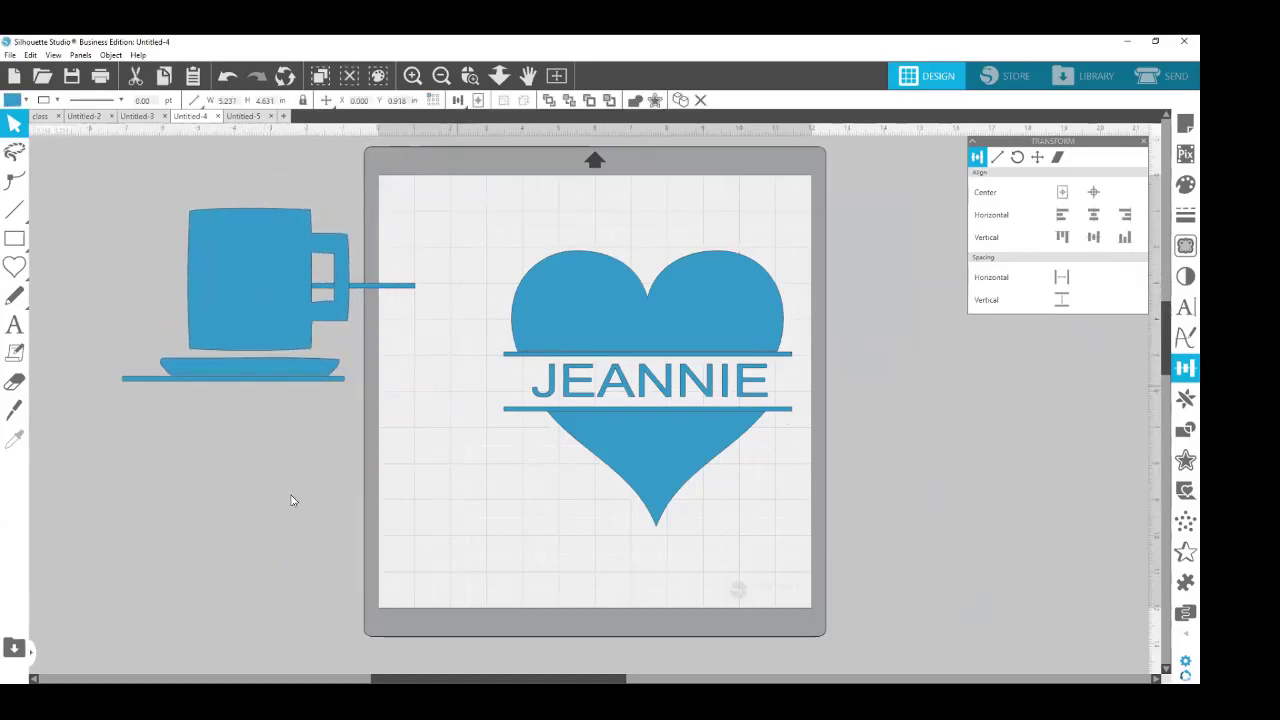
{"action": "left_click", "coordinate": [241, 518]}
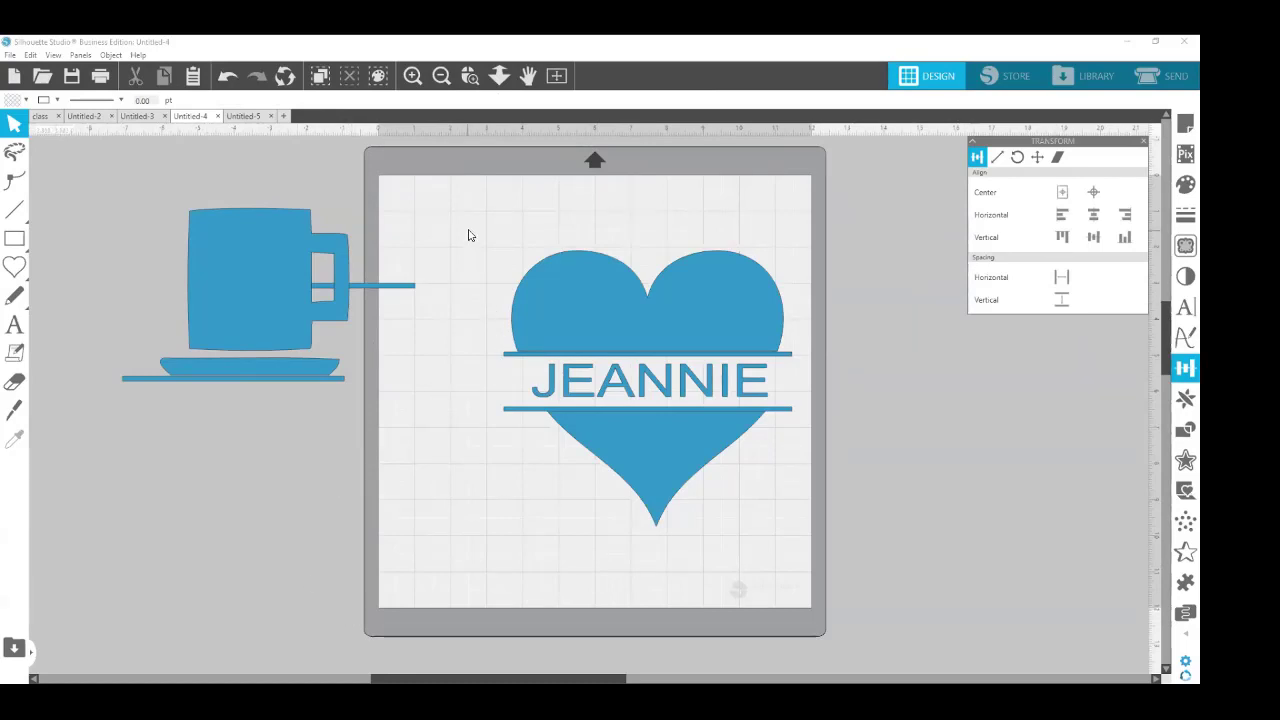
Nudge the heart's upper half down slightly so it overlaps the upper bar.
{"action": "left_click_drag", "start_coordinate": [468, 235], "coordinate": [831, 558]}
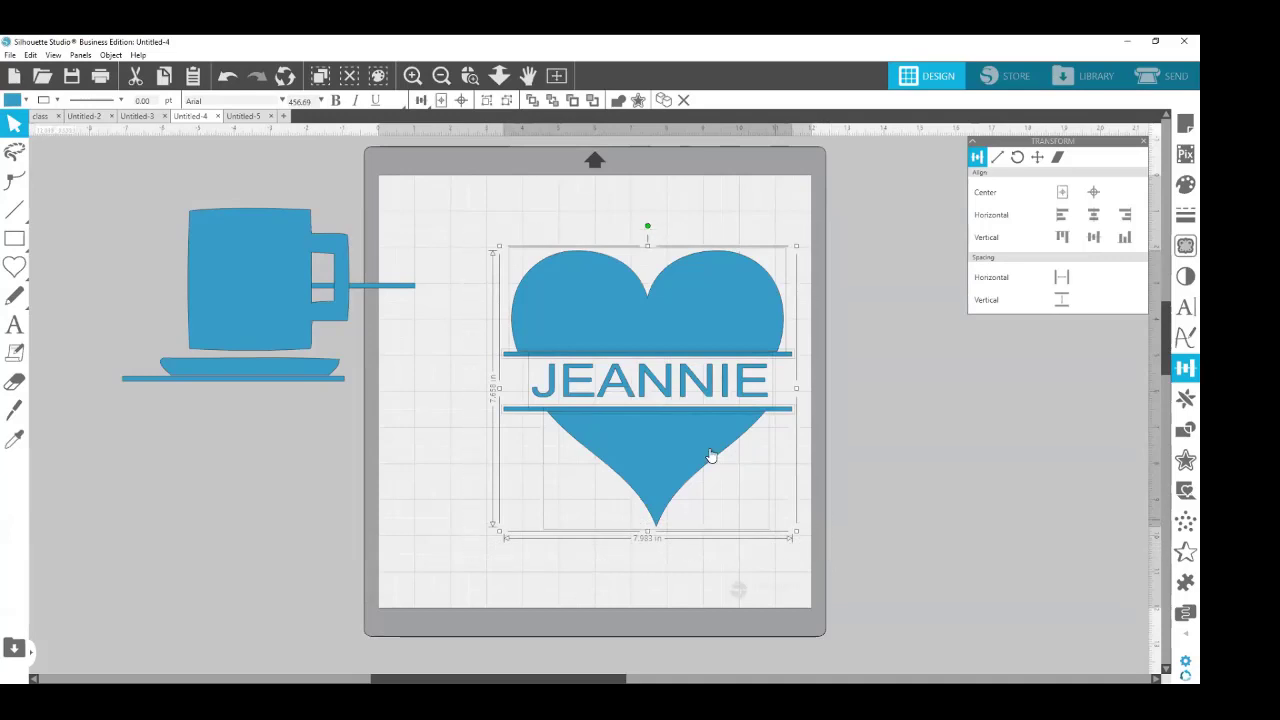
{"action": "left_click", "coordinate": [888, 407]}
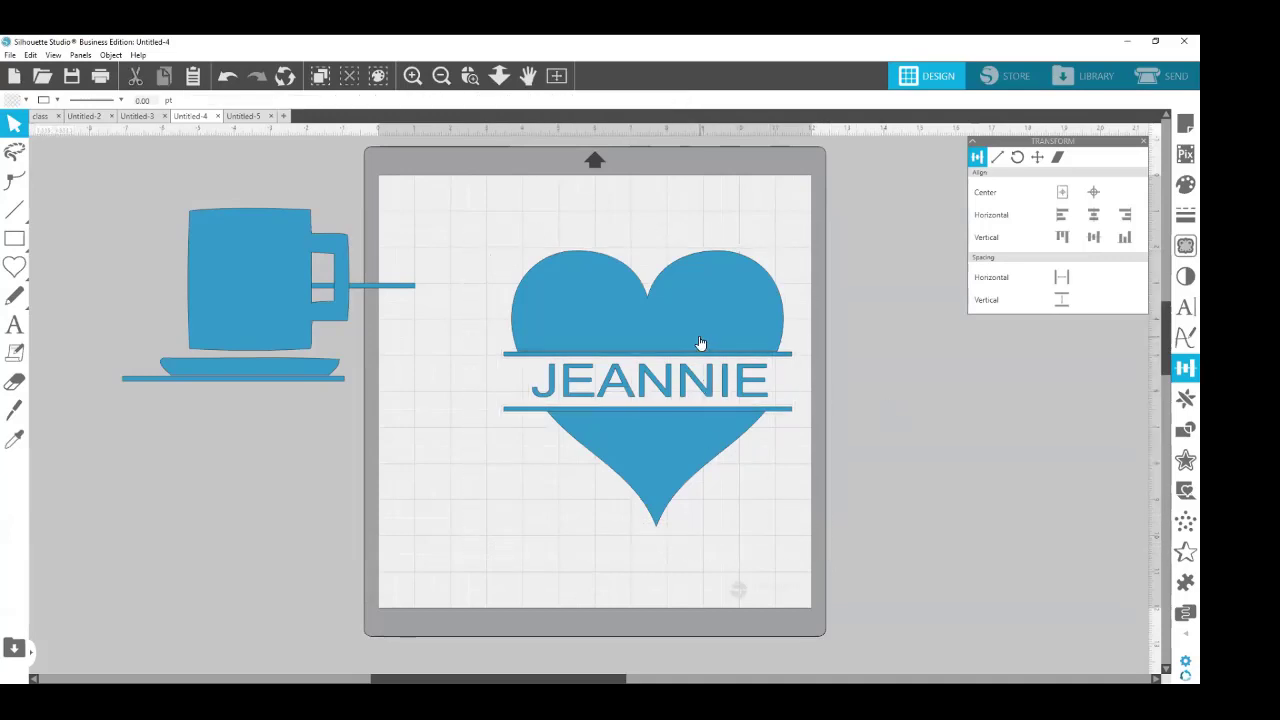
{"action": "left_click", "coordinate": [684, 326]}
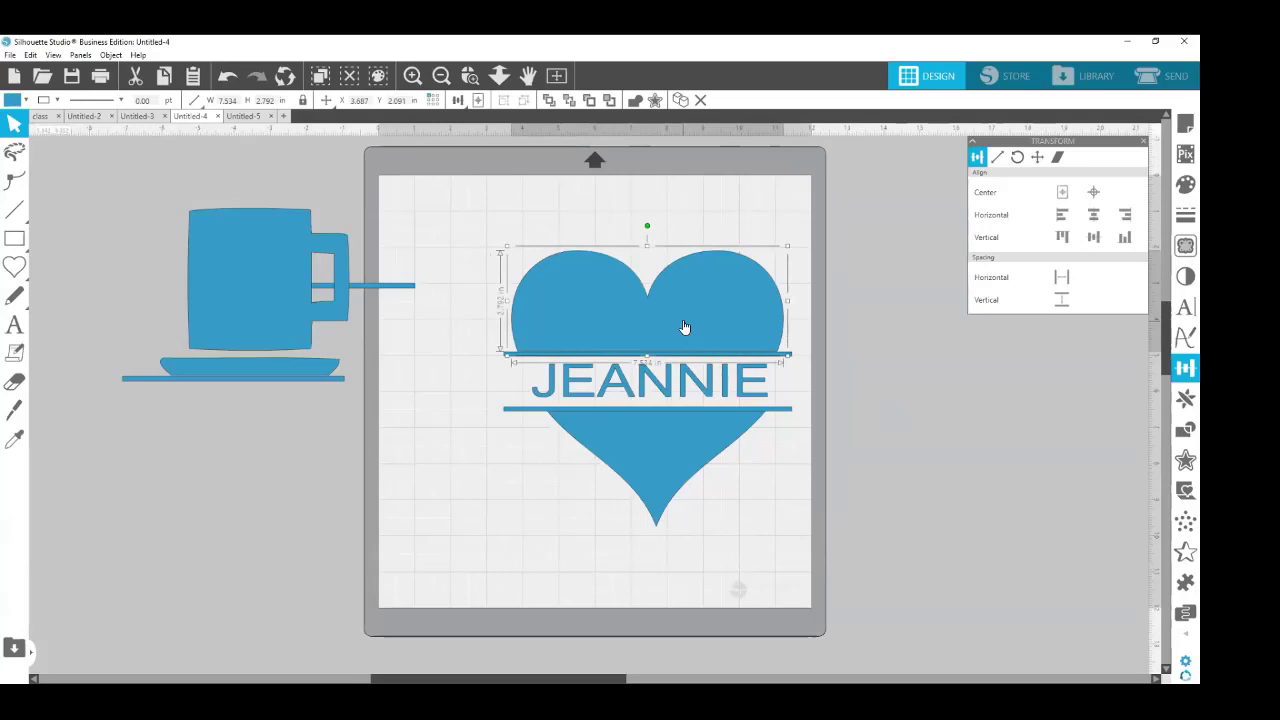
{"action": "key", "text": "Down"}
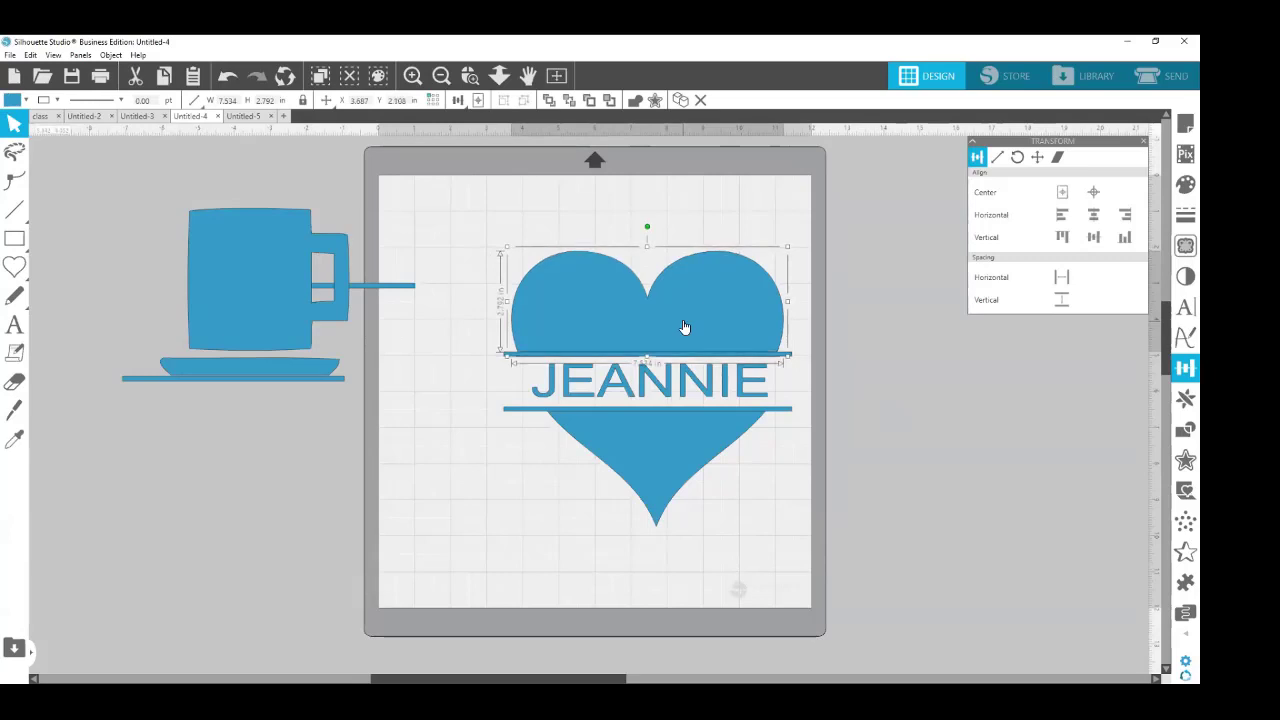
{"action": "key", "text": "Up"}
{"action": "key", "text": "Up"}
{"action": "key", "text": "Up"}
{"action": "key", "text": "Up"}
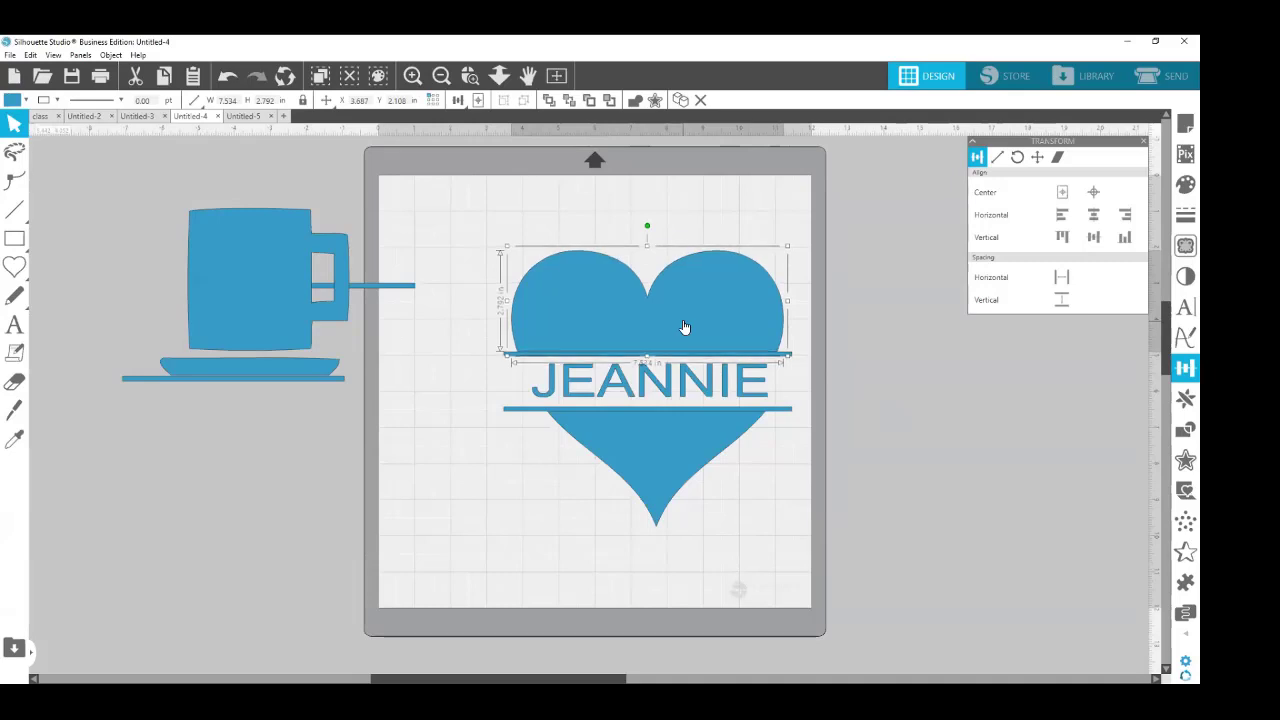
{"action": "key", "text": "Up"}
{"action": "key", "text": "Up"}
{"action": "key", "text": "Up"}
{"action": "key", "text": "Up"}
{"action": "key", "text": "Up"}
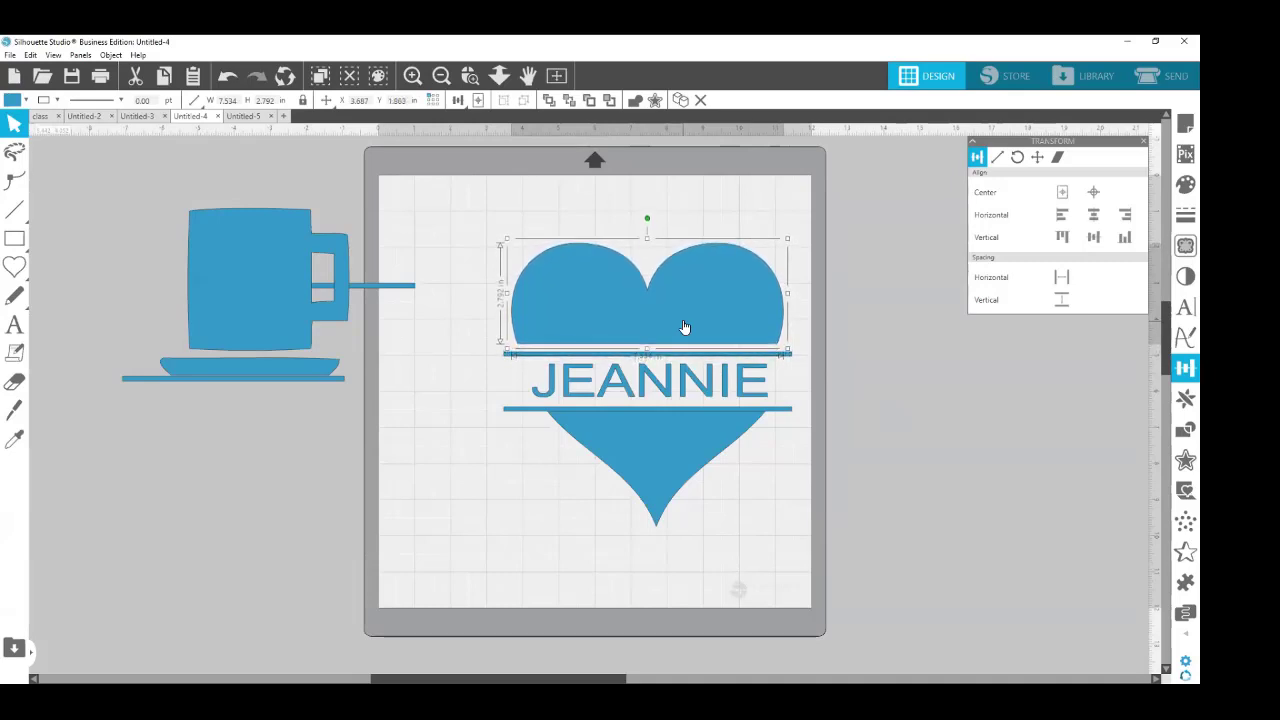
{"action": "key", "text": "Down"}
{"action": "key", "text": "Down"}
{"action": "key", "text": "Down"}
{"action": "key", "text": "Down"}
{"action": "key", "text": "Down"}
{"action": "key", "text": "Down"}
{"action": "key", "text": "Down"}
{"action": "key", "text": "Down"}
{"action": "key", "text": "Down"}
{"action": "key", "text": "Down"}
{"action": "key", "text": "Down"}
{"action": "key", "text": "Down"}
{"action": "key", "text": "Down"}
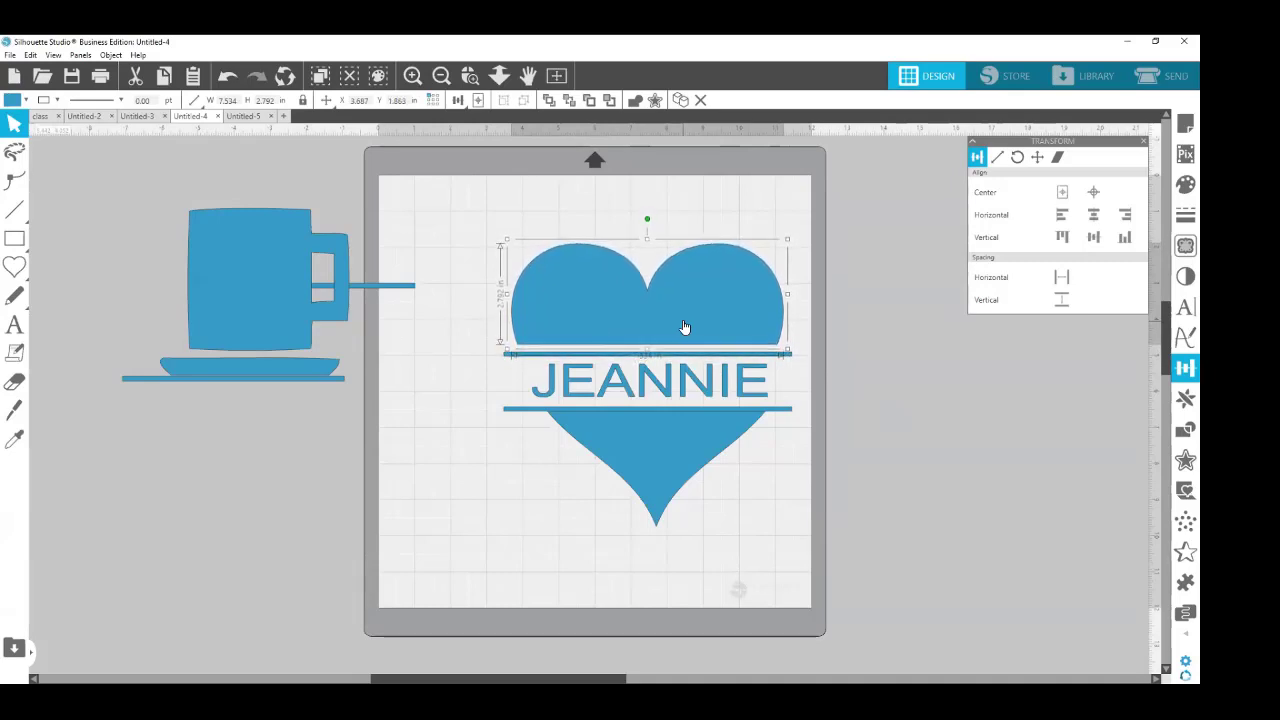
{"action": "key", "text": "Down"}
{"action": "key", "text": "Down"}
{"action": "key", "text": "Down"}
{"action": "key", "text": "Down"}
{"action": "key", "text": "Down"}
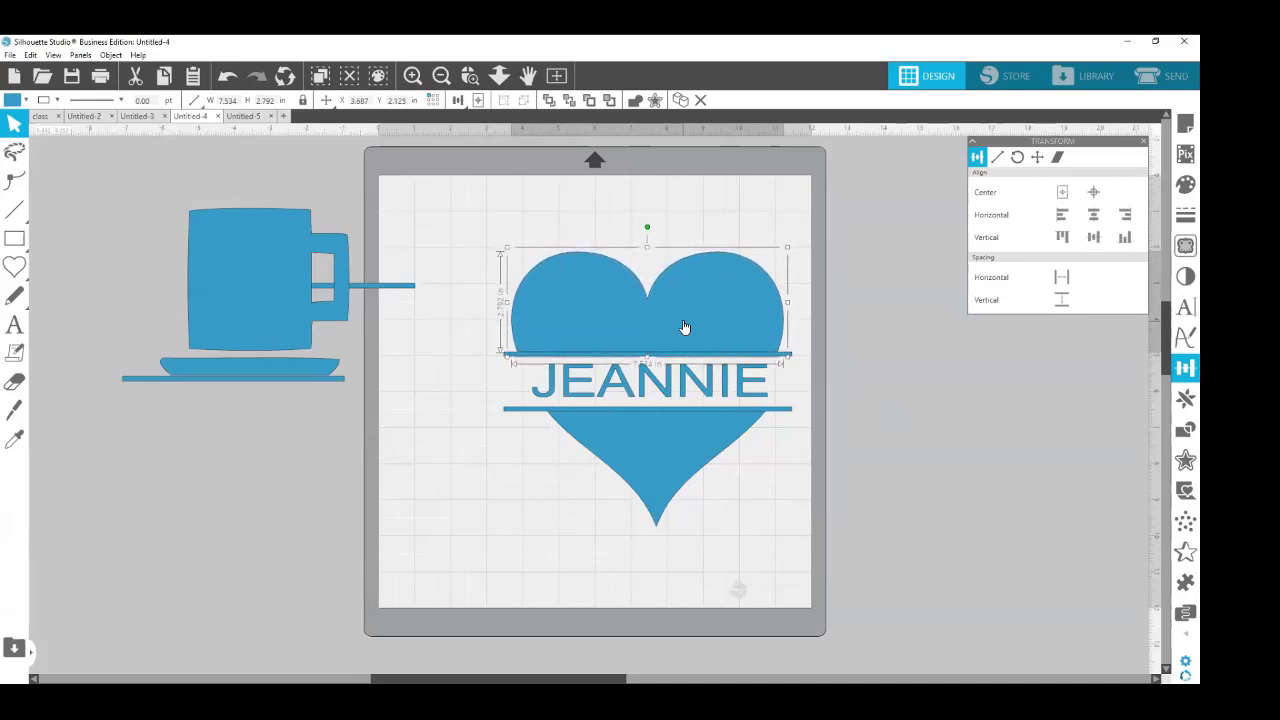
Weld the heart halves, both bars and the name together.
{"action": "left_click_drag", "start_coordinate": [471, 214], "coordinate": [810, 524]}
{"action": "right_click", "coordinate": [696, 448]}
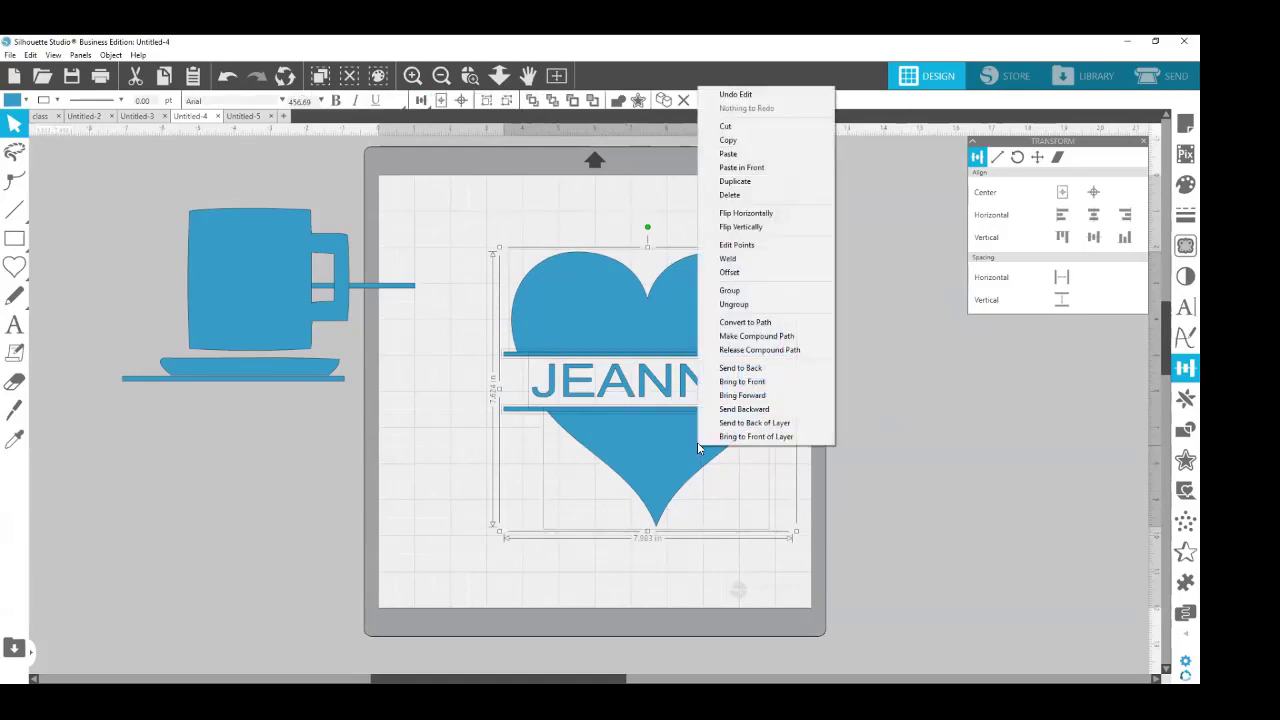
{"action": "left_click", "coordinate": [740, 258]}
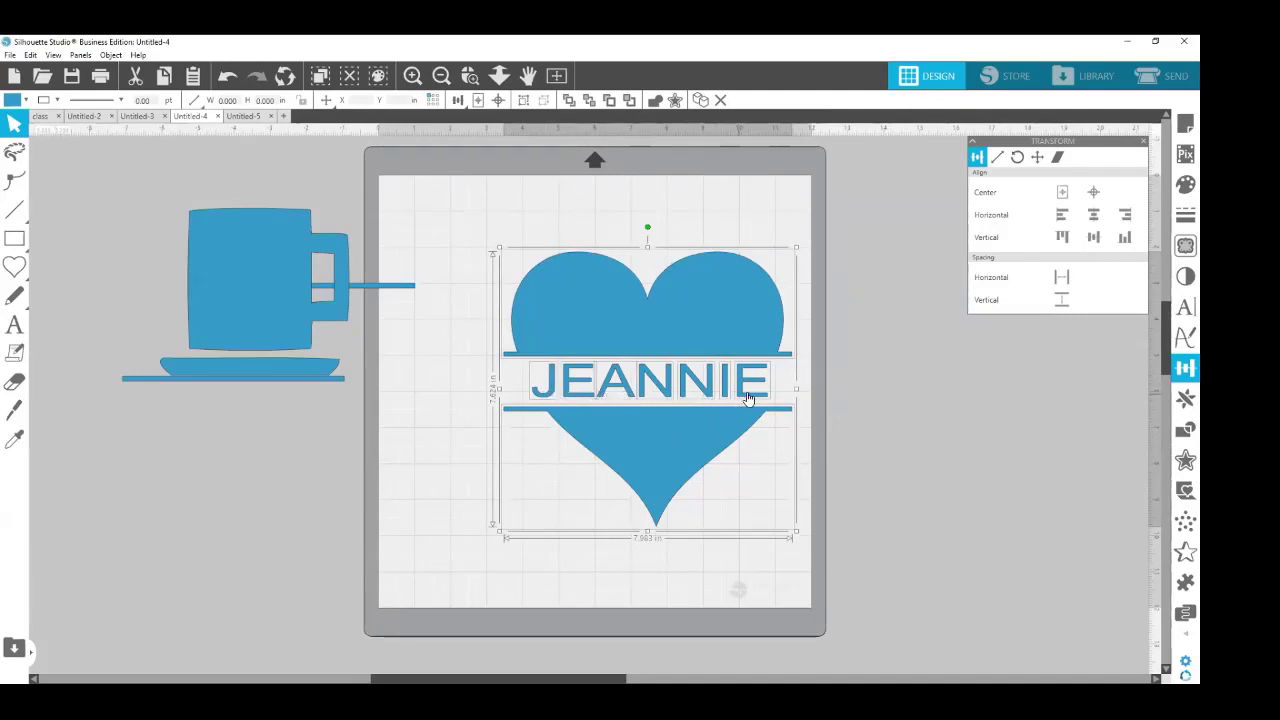
{"action": "left_click", "coordinate": [860, 410]}
Stretch all the name's letters vertically in both directions so they overlap the upper and lower bars.
{"action": "left_click", "coordinate": [646, 394]}
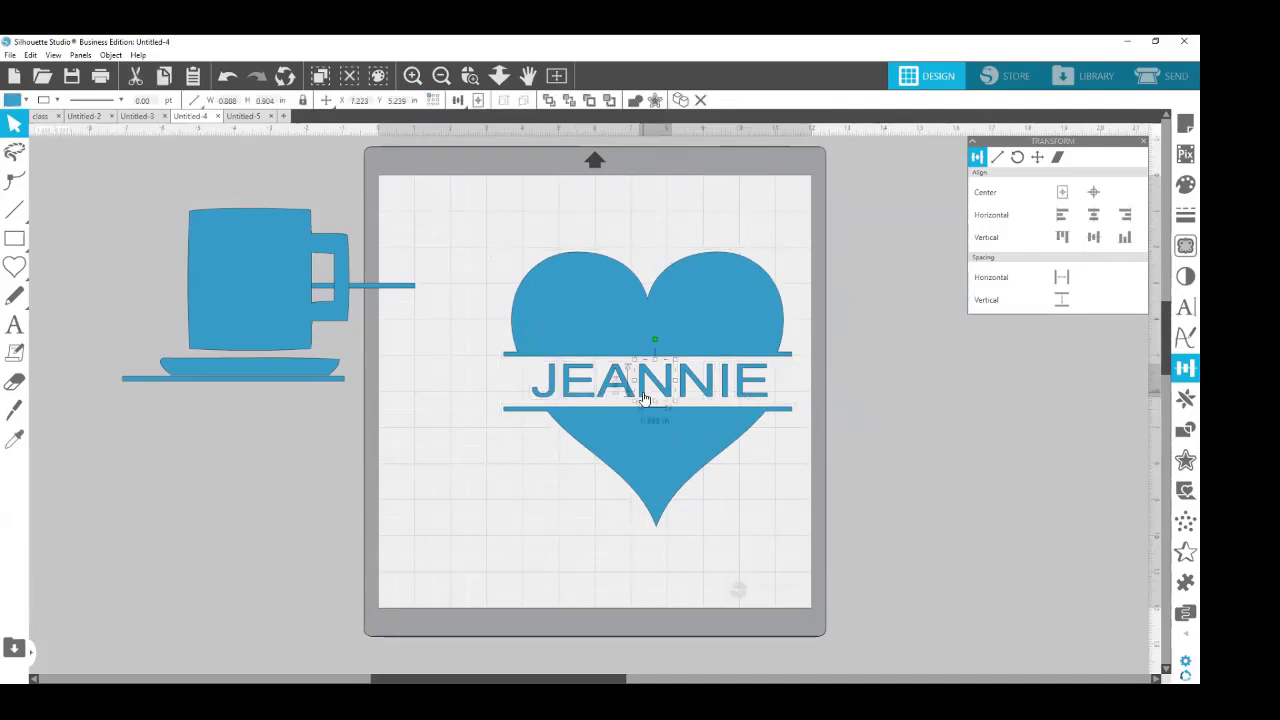
{"action": "left_click_drag", "start_coordinate": [510, 358], "coordinate": [769, 399]}
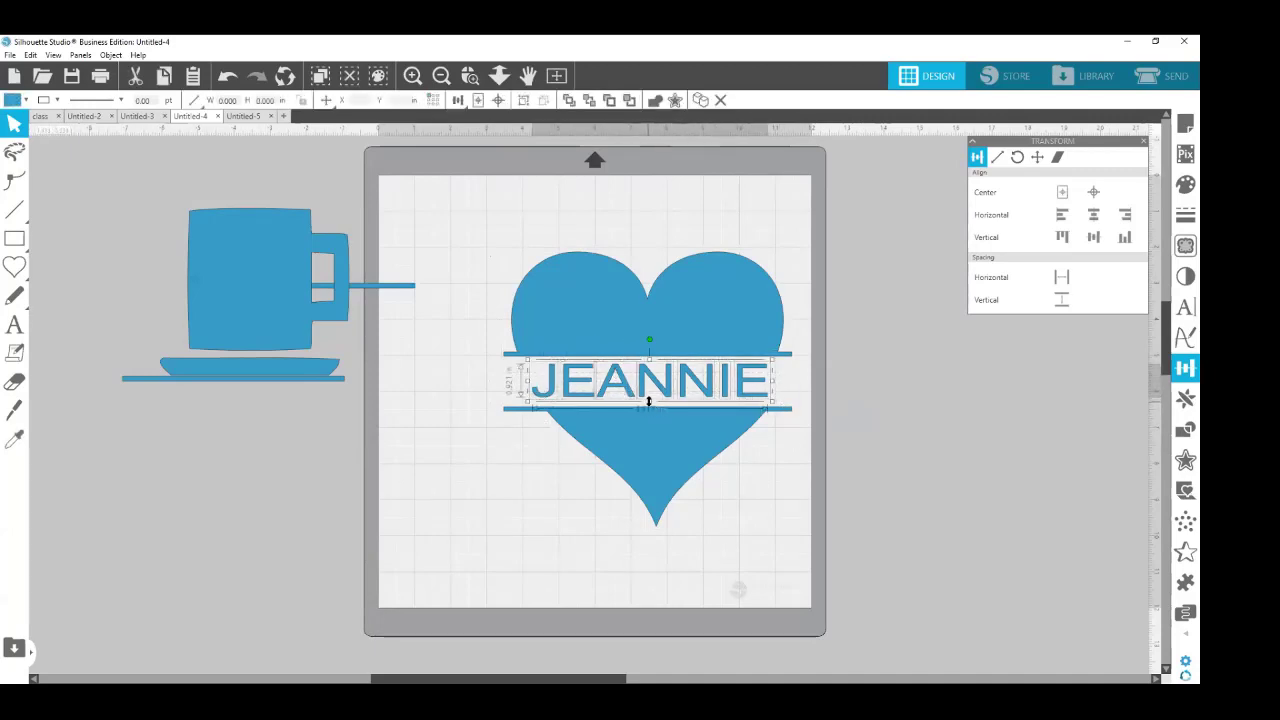
{"action": "left_click_drag", "start_coordinate": [649, 401], "coordinate": [648, 418]}
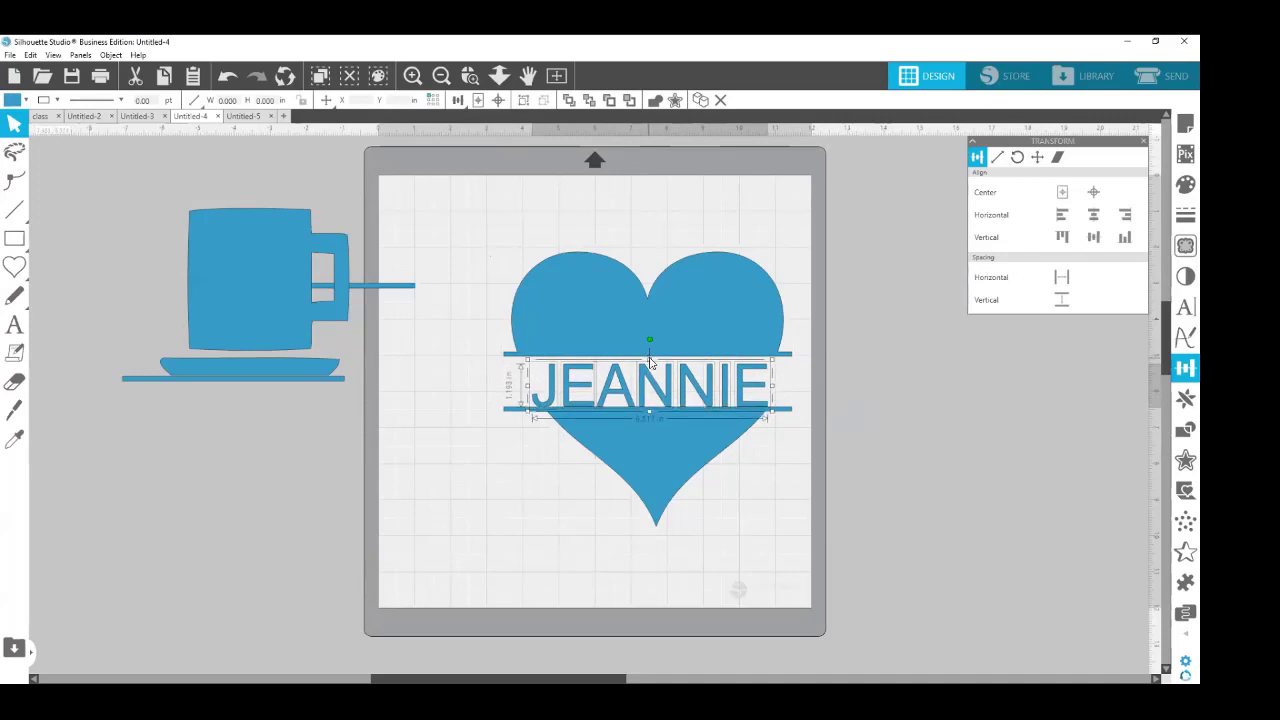
{"action": "left_click_drag", "start_coordinate": [650, 361], "coordinate": [649, 352]}
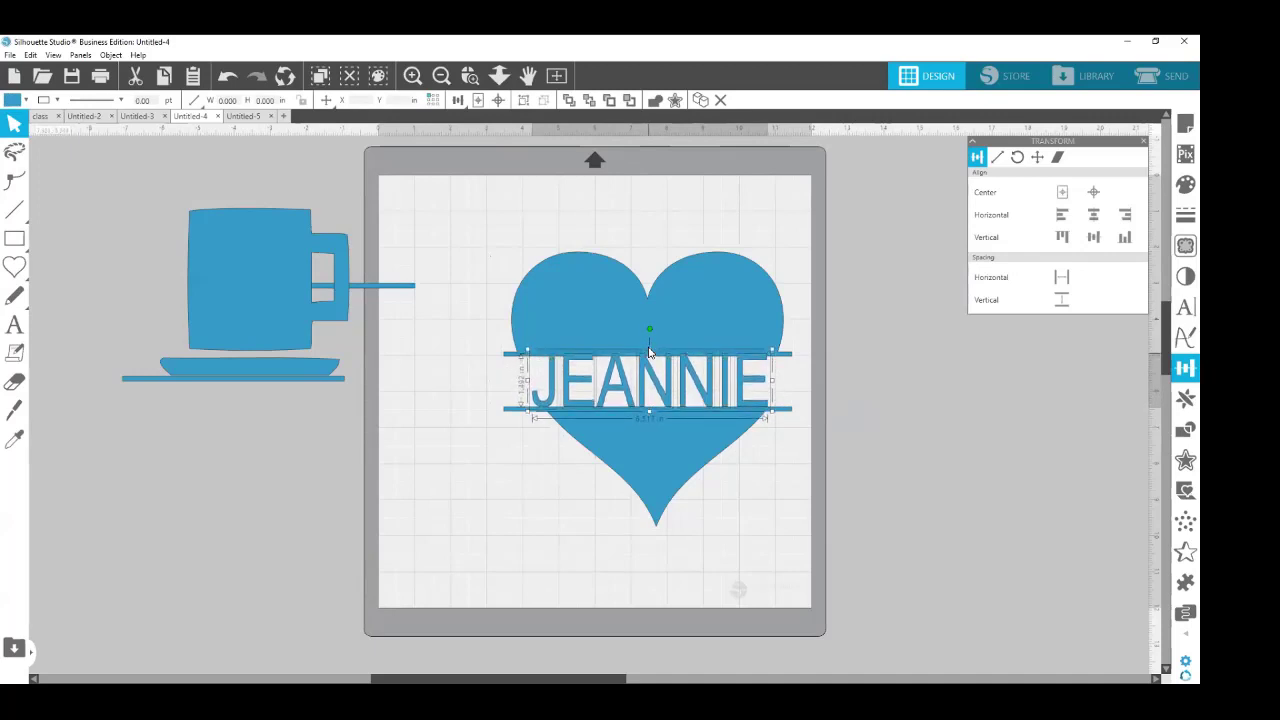
{"action": "left_click", "coordinate": [729, 546]}
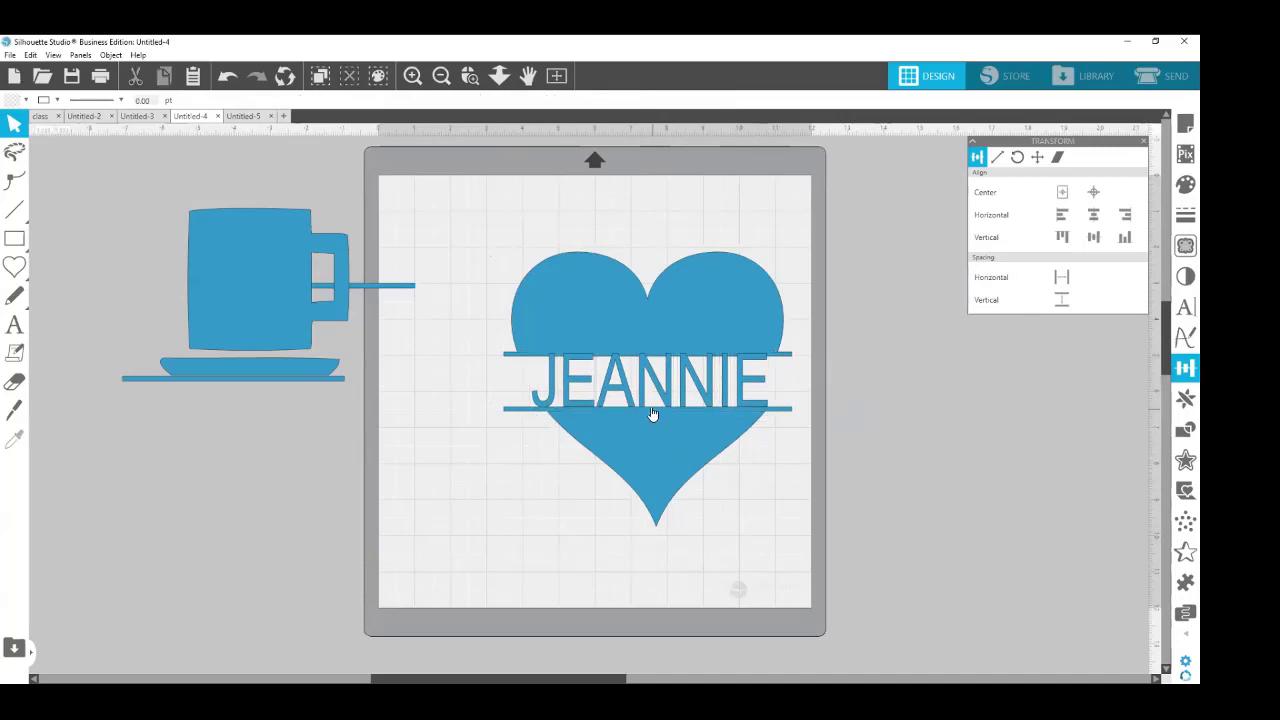
Shift the lower heart half slightly up against the letters and weld the whole design into one piece.
{"action": "left_click", "coordinate": [689, 457]}
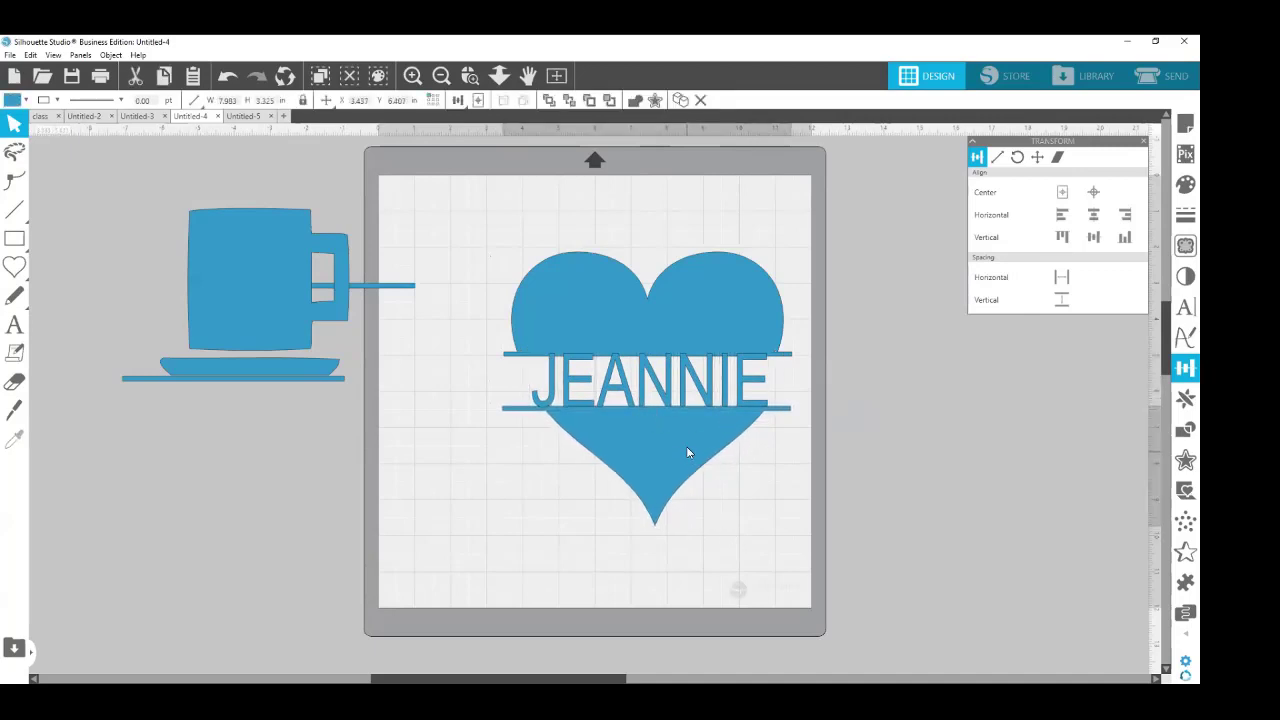
{"action": "left_click_drag", "start_coordinate": [790, 535], "coordinate": [478, 242]}
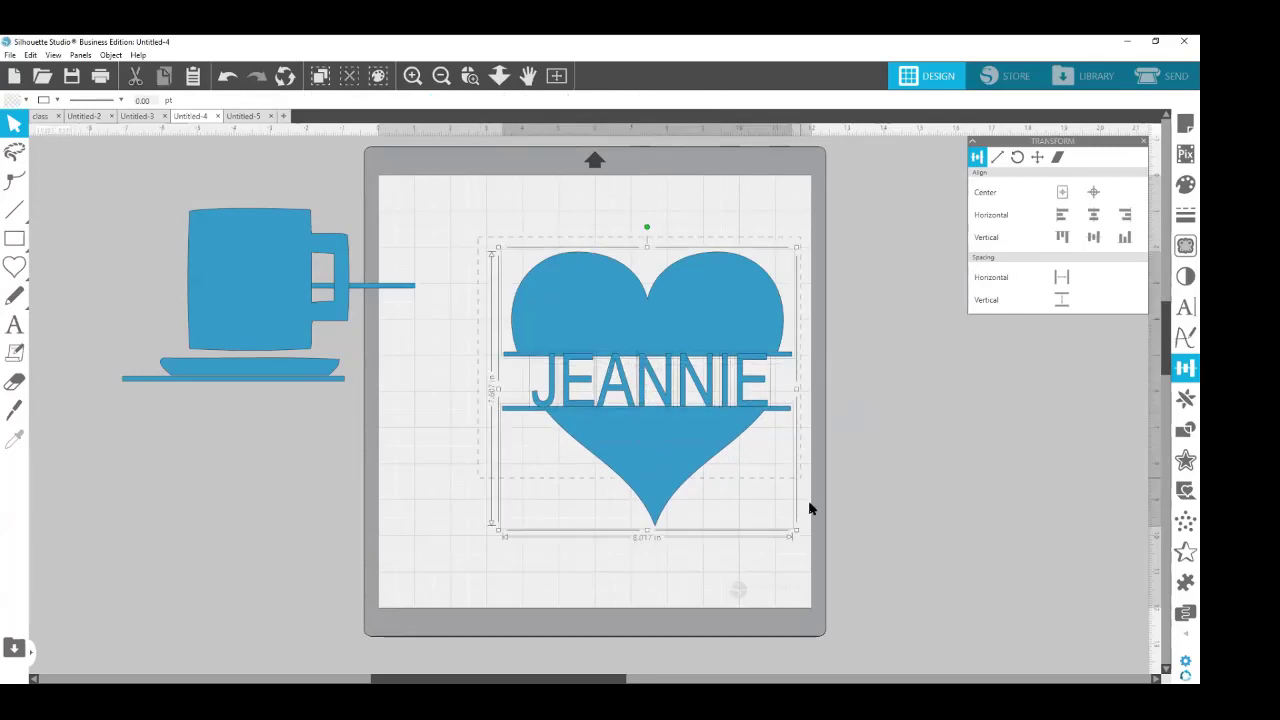
{"action": "right_click", "coordinate": [675, 460]}
{"action": "left_click", "coordinate": [706, 287]}
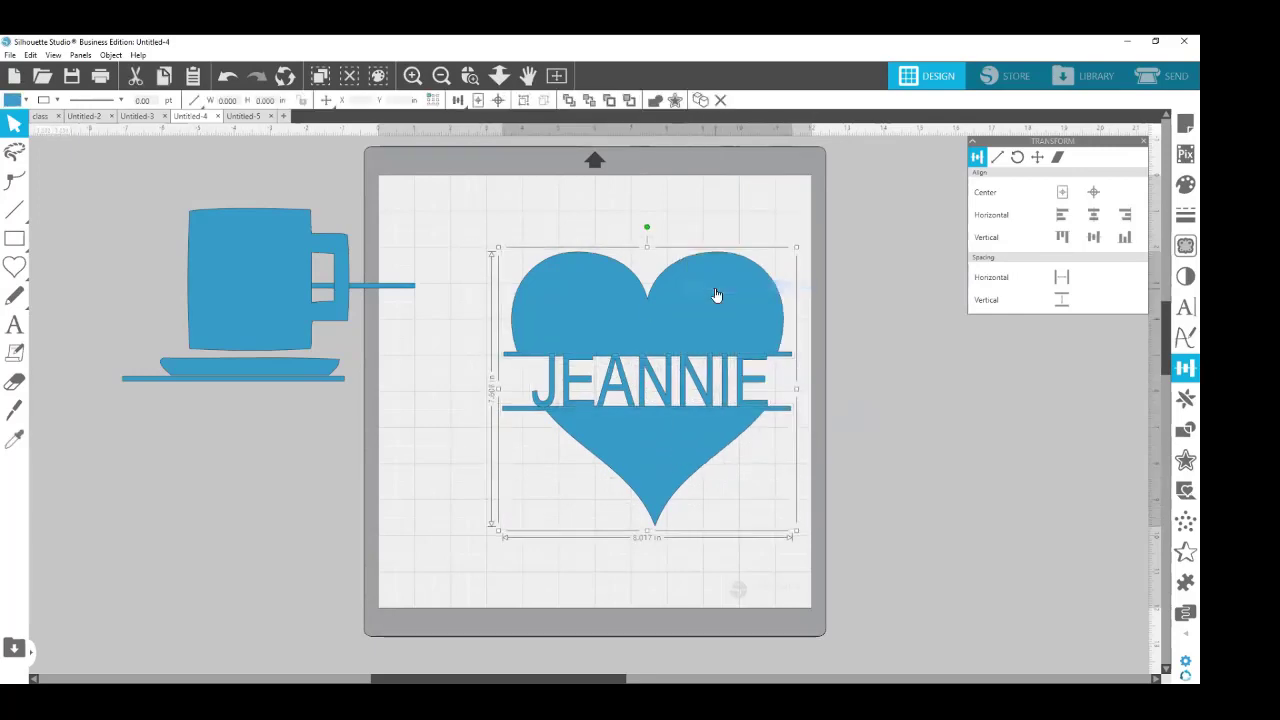
Undo the heart's last move, the welds and the vertical letter stretching to restore separate heart, bar and name pieces.
{"action": "left_click_drag", "start_coordinate": [683, 453], "coordinate": [634, 428]}
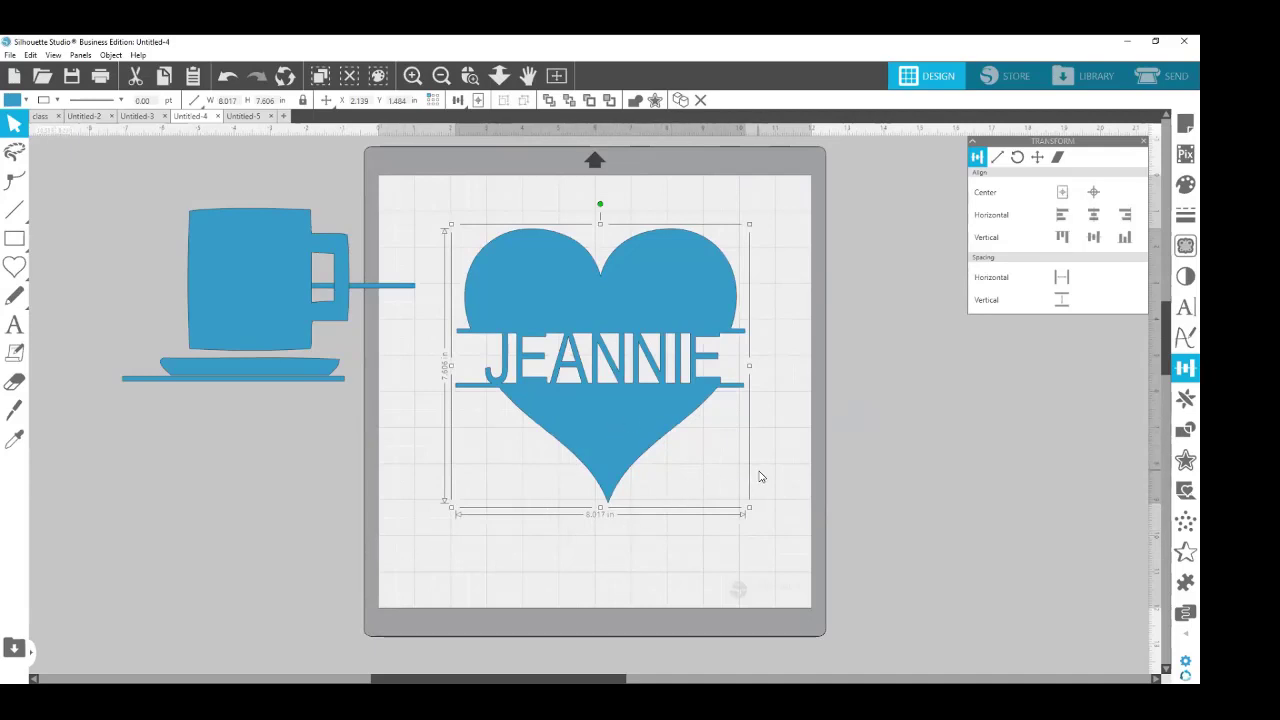
{"action": "key", "text": "i"}
{"action": "key", "text": "ctrl+z"}
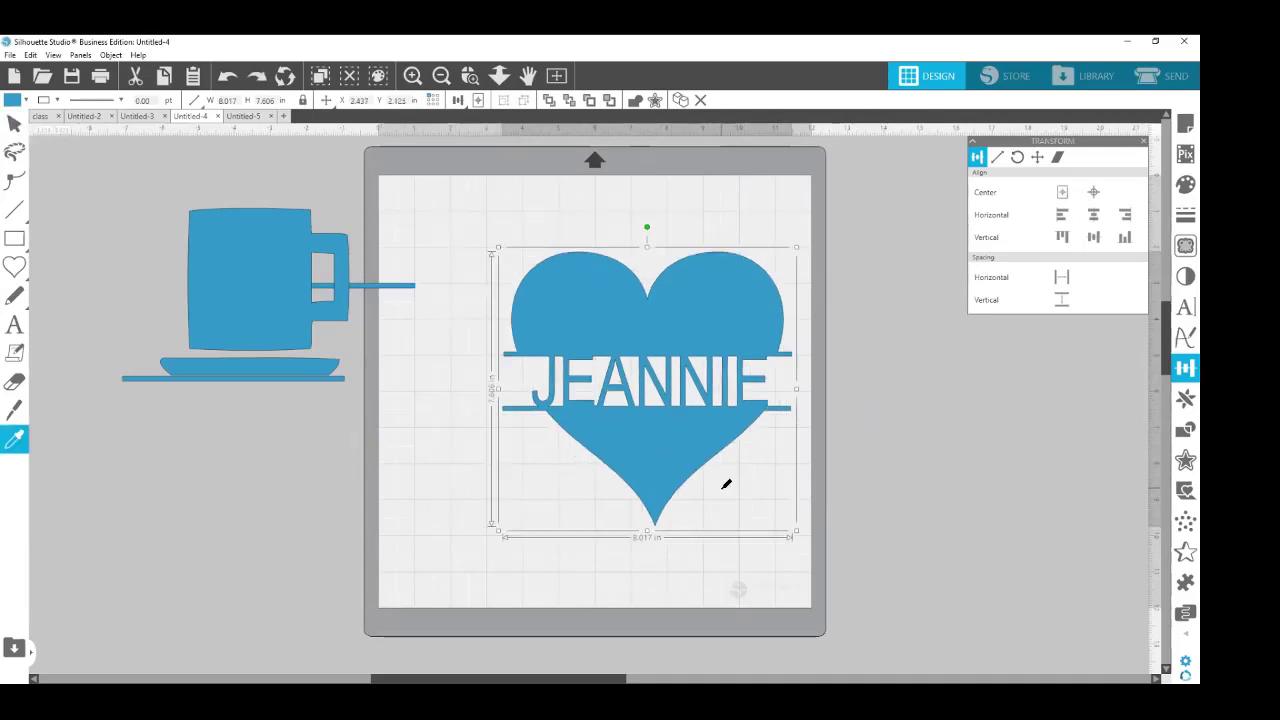
{"action": "key", "text": "ctrl+z"}
{"action": "key", "text": "ctrl+z"}
{"action": "key", "text": "ctrl+z"}
{"action": "key", "text": "ctrl+z"}
{"action": "key", "text": "ctrl+z"}
{"action": "key", "text": "ctrl+z"}
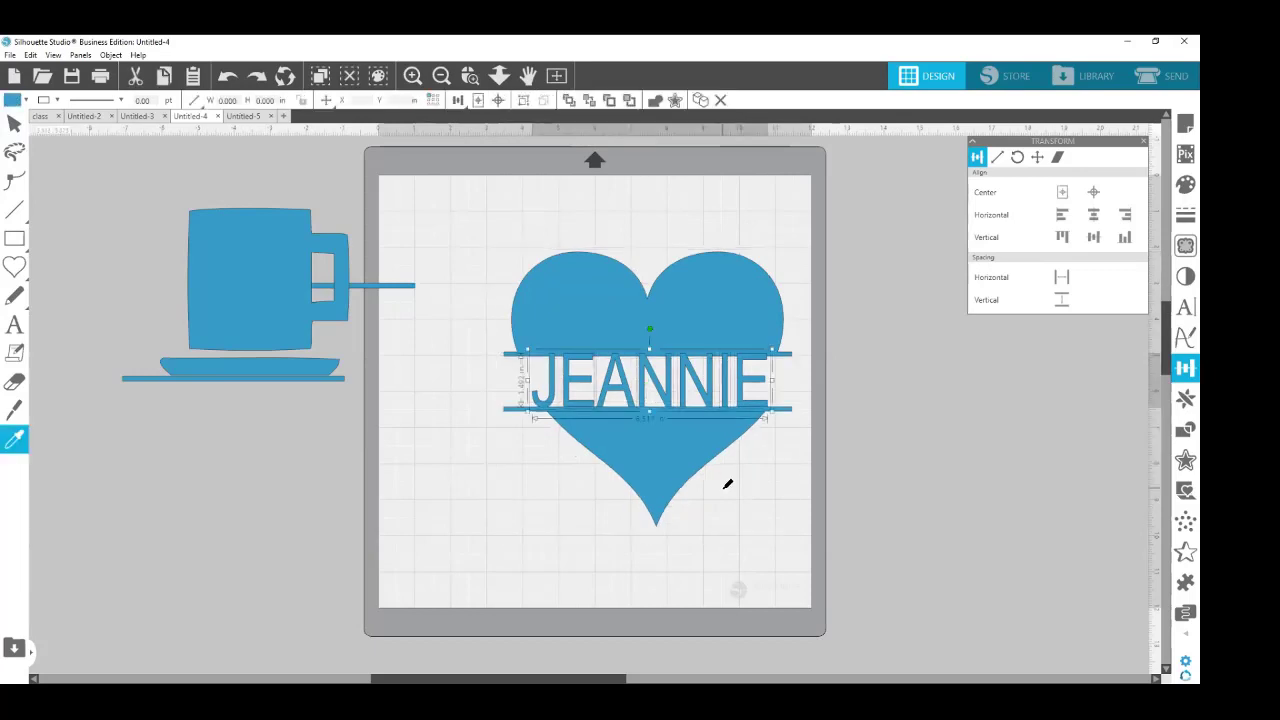
{"action": "key", "text": "v"}
{"action": "left_click", "coordinate": [917, 526]}
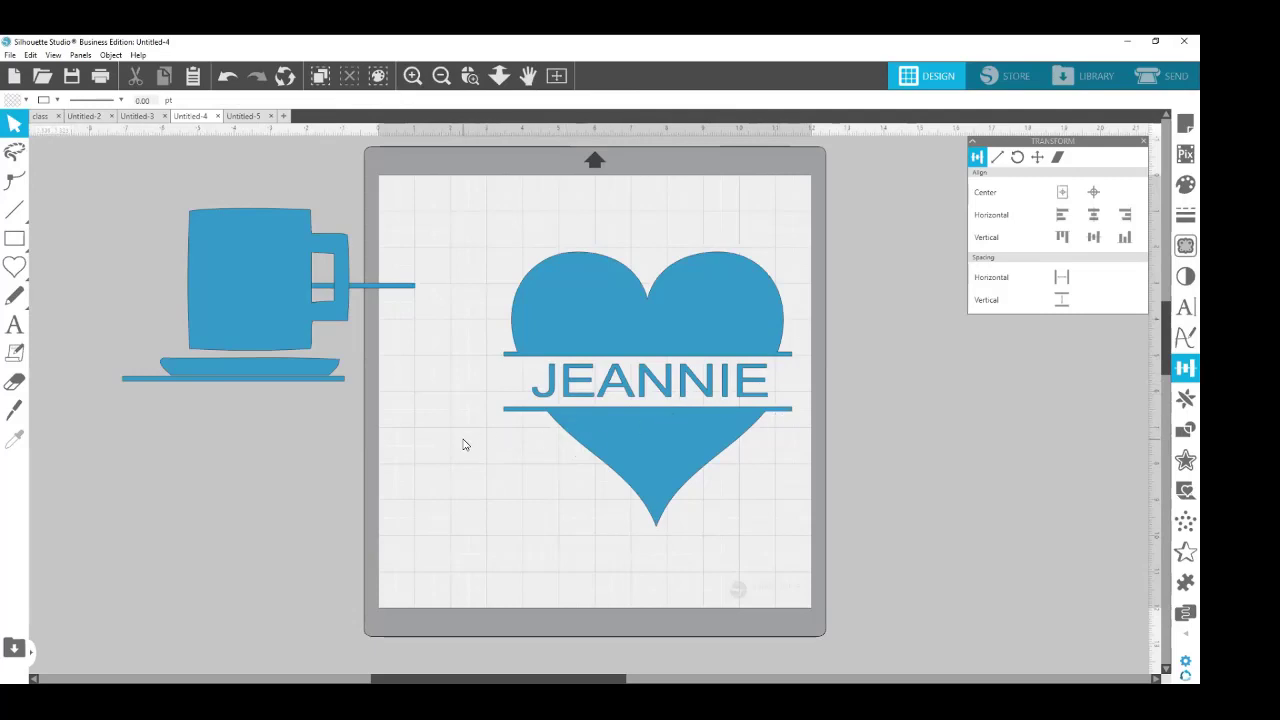
Switch to the class document and space out the decorated letters P, D, N and A on the mat.
{"action": "left_click", "coordinate": [252, 117]}
{"action": "left_click", "coordinate": [196, 117]}
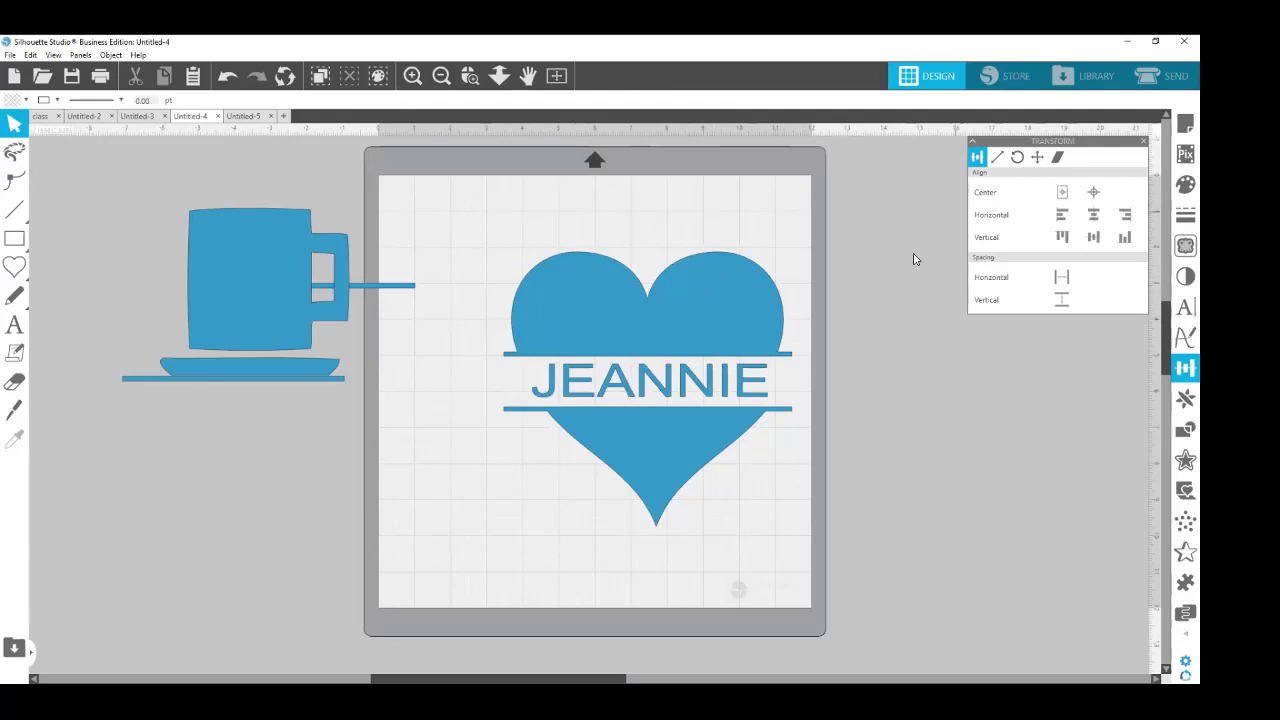
{"action": "left_click", "coordinate": [33, 117]}
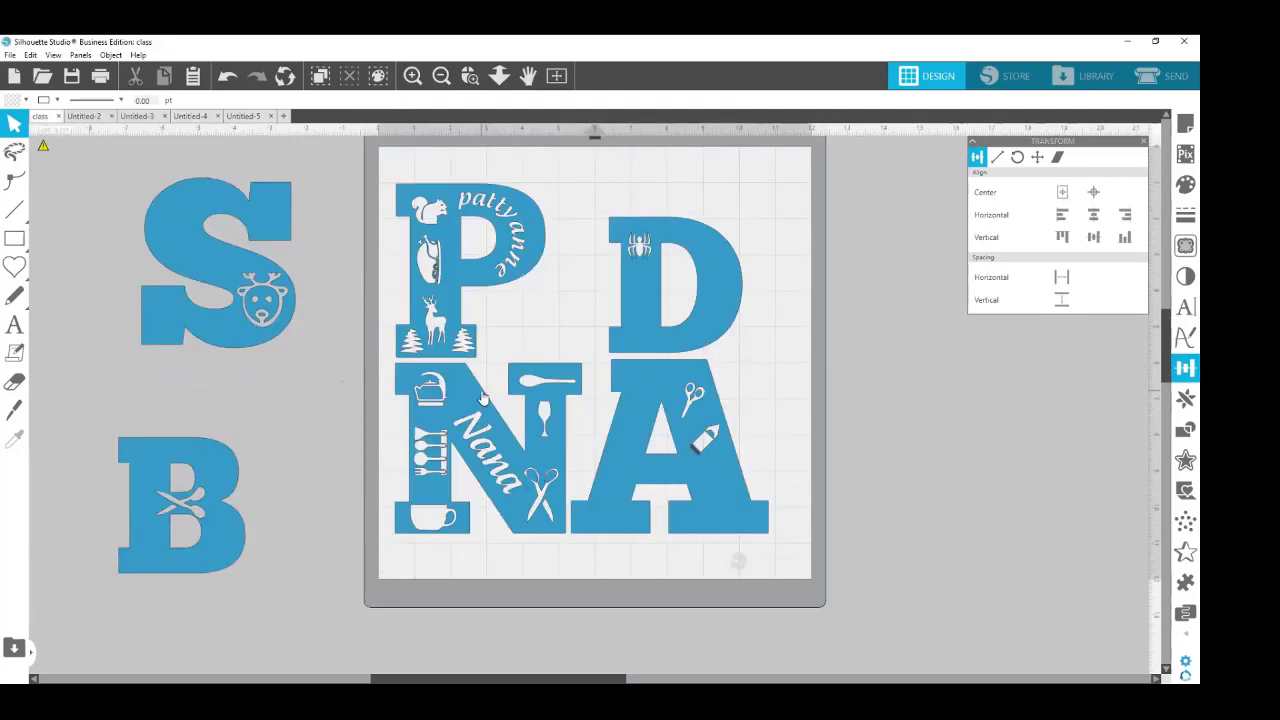
{"action": "left_click_drag", "start_coordinate": [482, 398], "coordinate": [472, 414]}
{"action": "left_click_drag", "start_coordinate": [452, 308], "coordinate": [472, 293]}
{"action": "left_click_drag", "start_coordinate": [464, 420], "coordinate": [467, 394]}
{"action": "left_click_drag", "start_coordinate": [634, 311], "coordinate": [649, 266]}
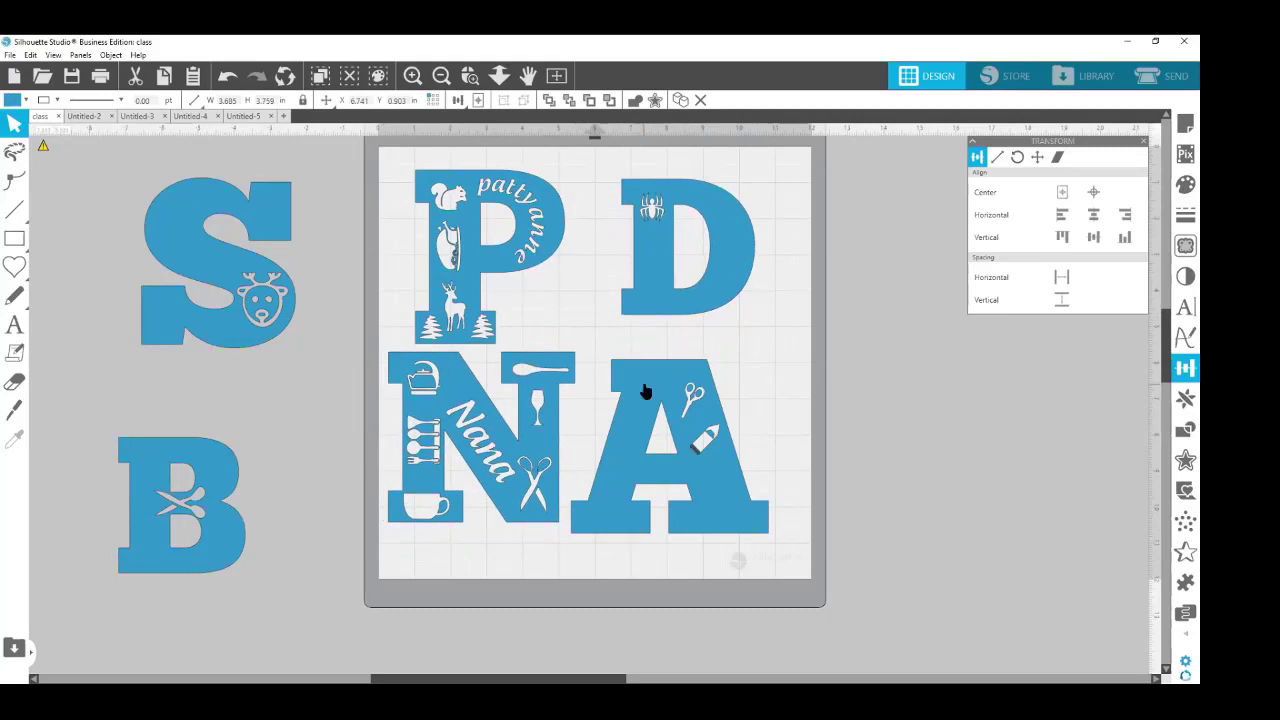
{"action": "left_click_drag", "start_coordinate": [643, 387], "coordinate": [681, 373]}
{"action": "left_click_drag", "start_coordinate": [546, 430], "coordinate": [560, 429]}
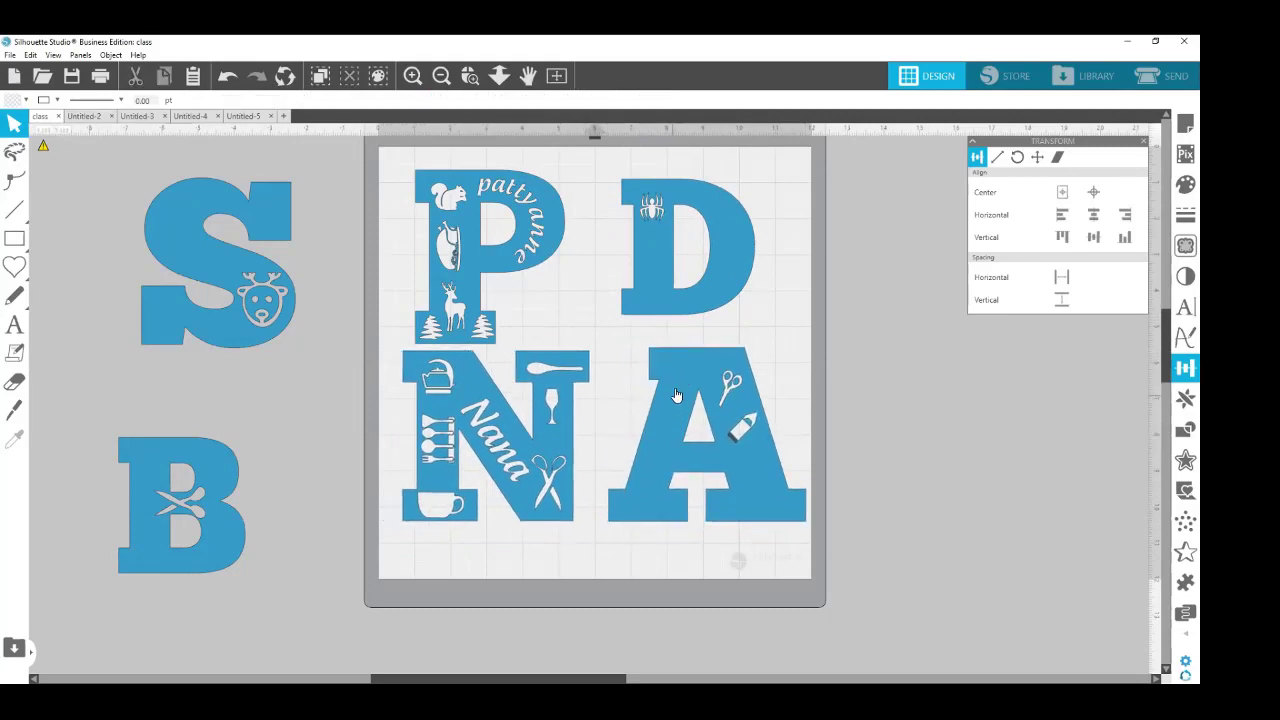
{"action": "left_click_drag", "start_coordinate": [688, 367], "coordinate": [680, 367]}
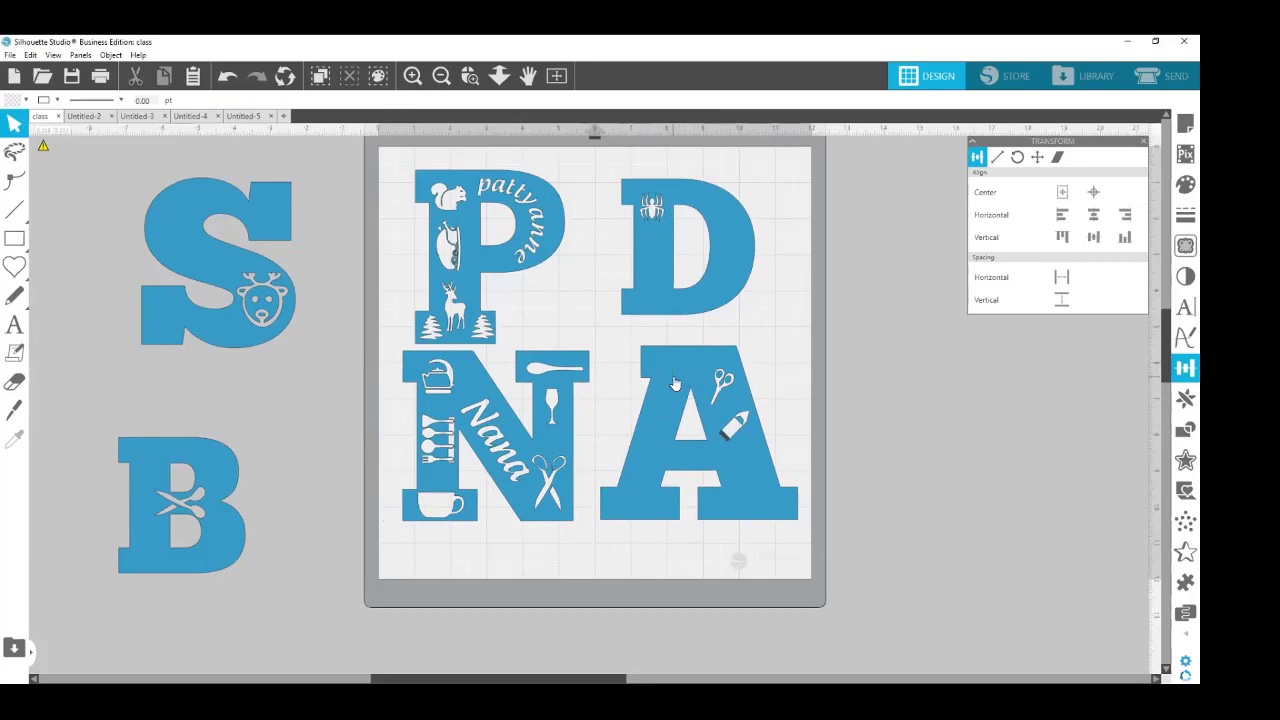
Move the P and D off the mat onto the S, and place the N and A side by side on the mat's upper half.
{"action": "left_click_drag", "start_coordinate": [473, 291], "coordinate": [249, 280]}
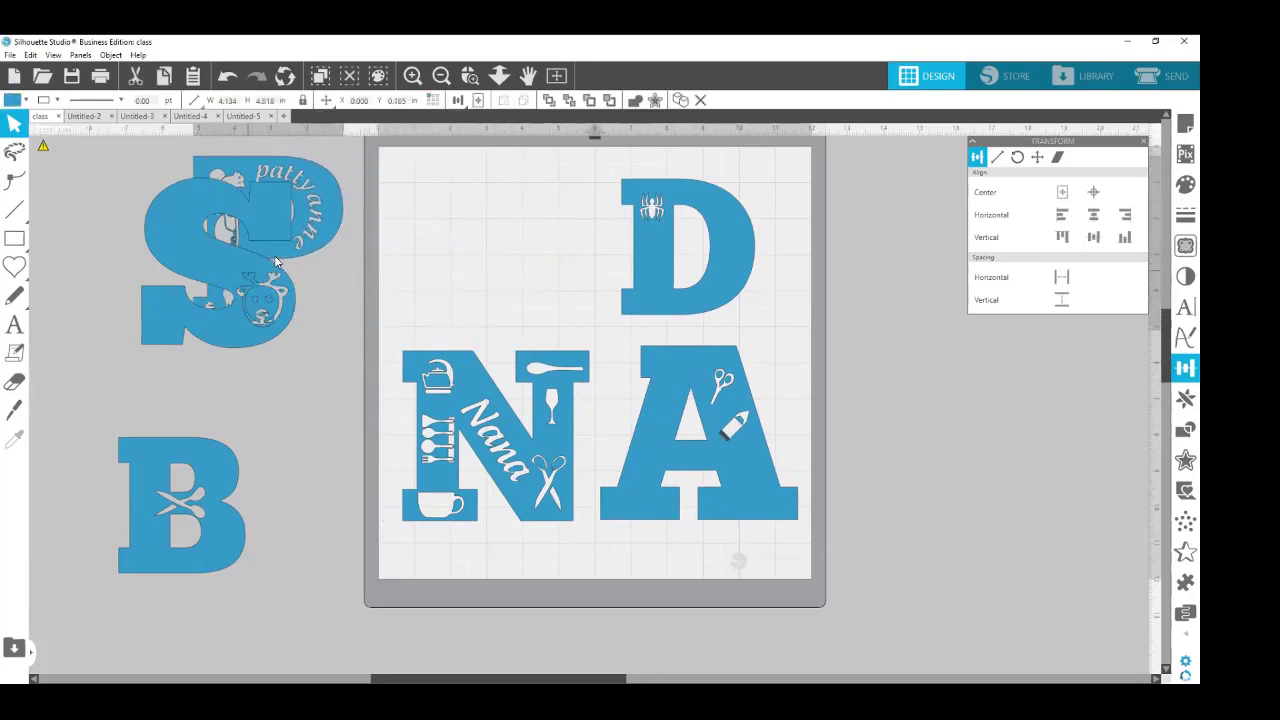
{"action": "left_click_drag", "start_coordinate": [640, 250], "coordinate": [195, 262]}
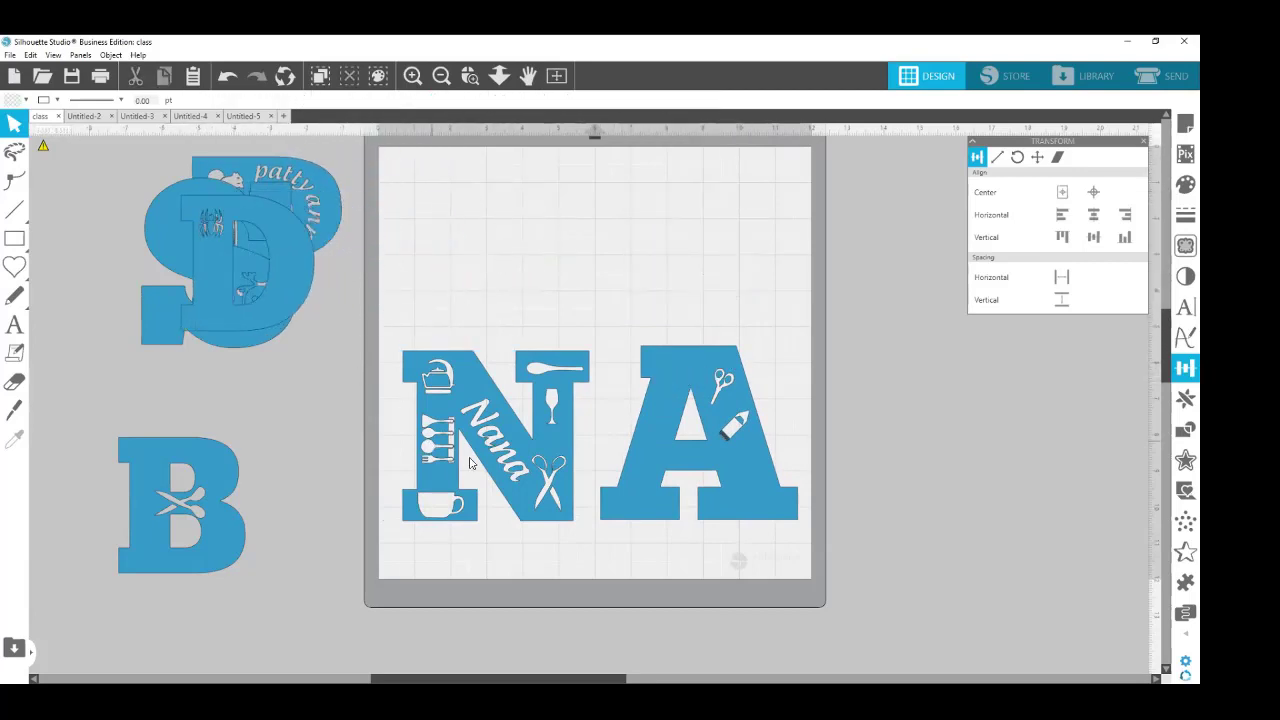
{"action": "left_click_drag", "start_coordinate": [517, 461], "coordinate": [535, 303]}
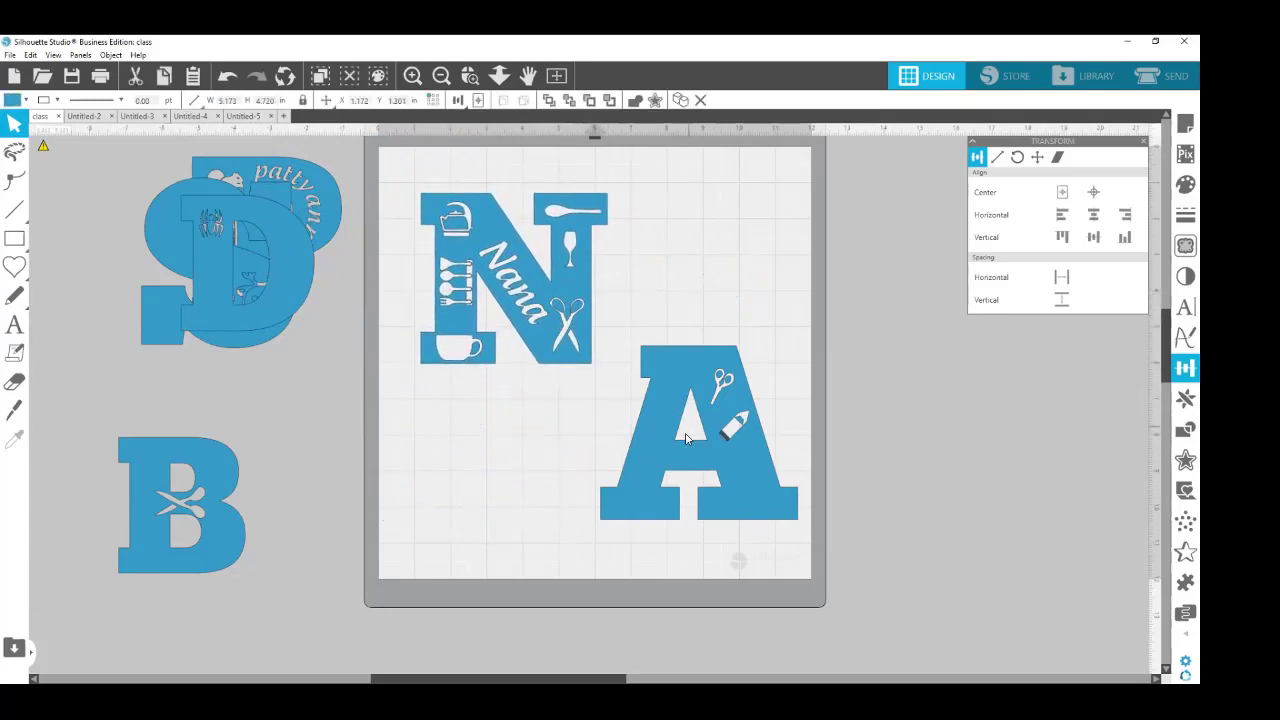
{"action": "left_click_drag", "start_coordinate": [650, 447], "coordinate": [648, 293]}
{"action": "left_click", "coordinate": [648, 508]}
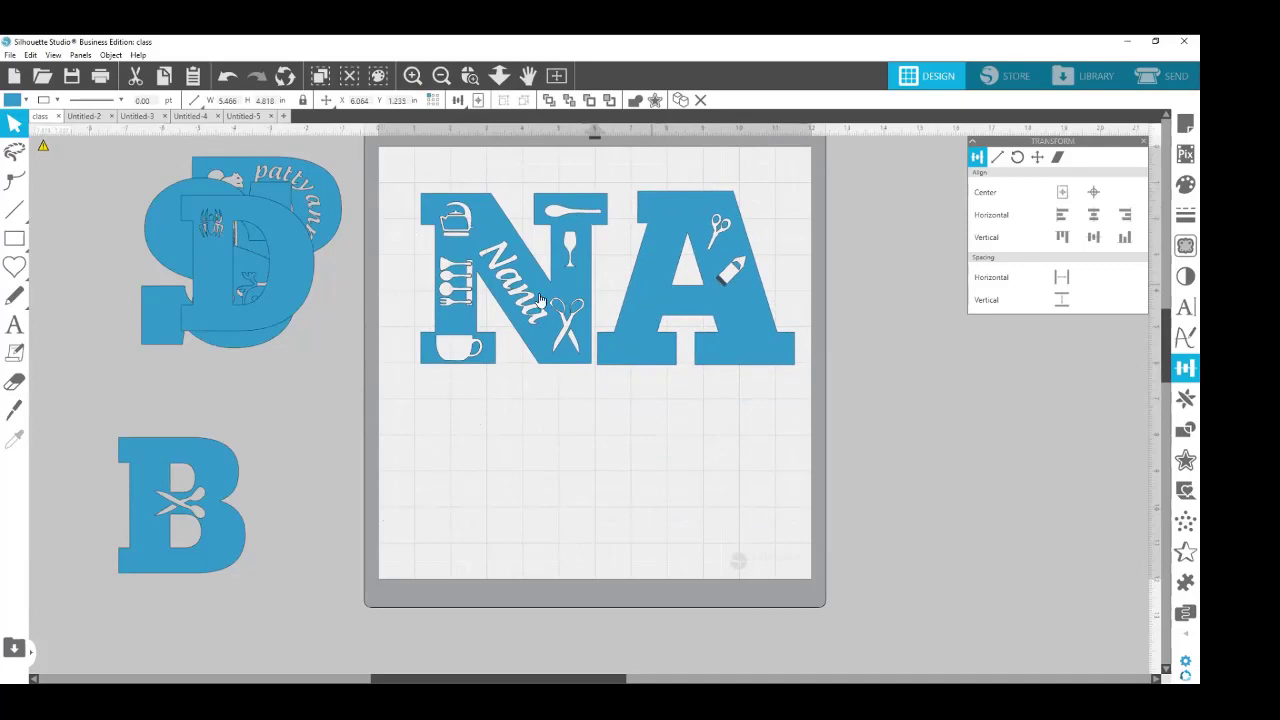
{"action": "left_click_drag", "start_coordinate": [560, 302], "coordinate": [628, 317]}
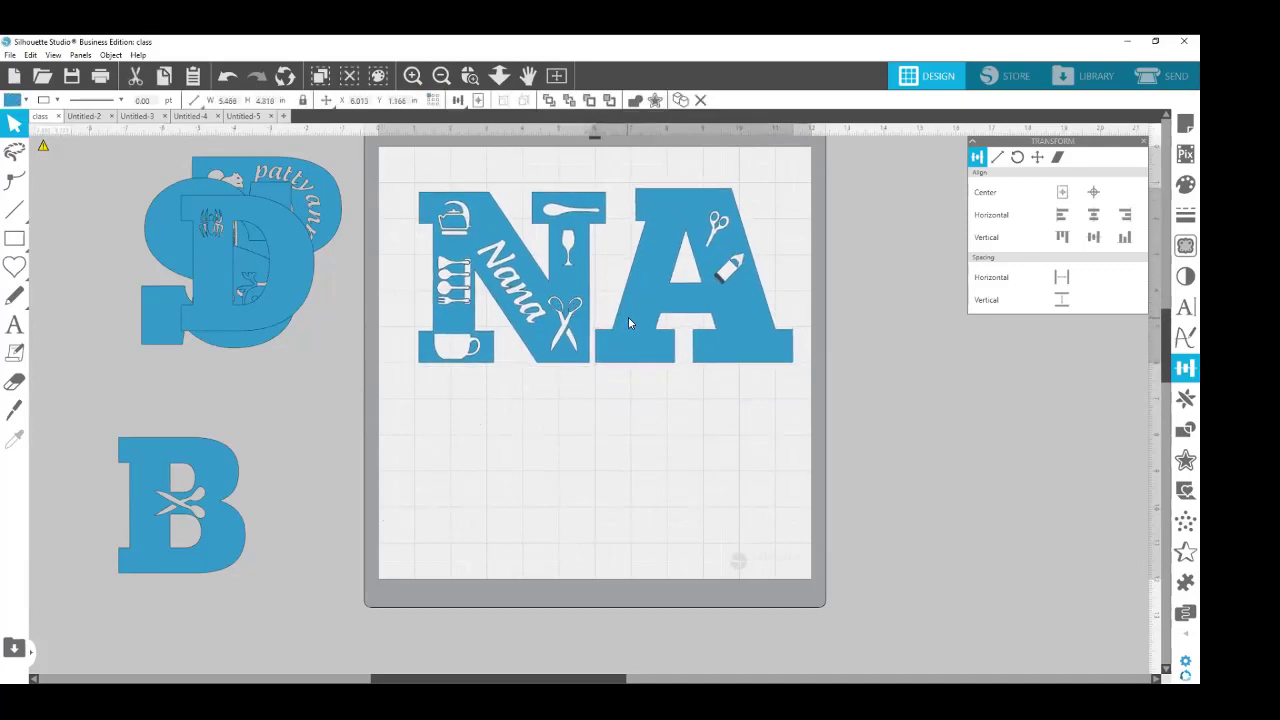
{"action": "left_click", "coordinate": [673, 465]}
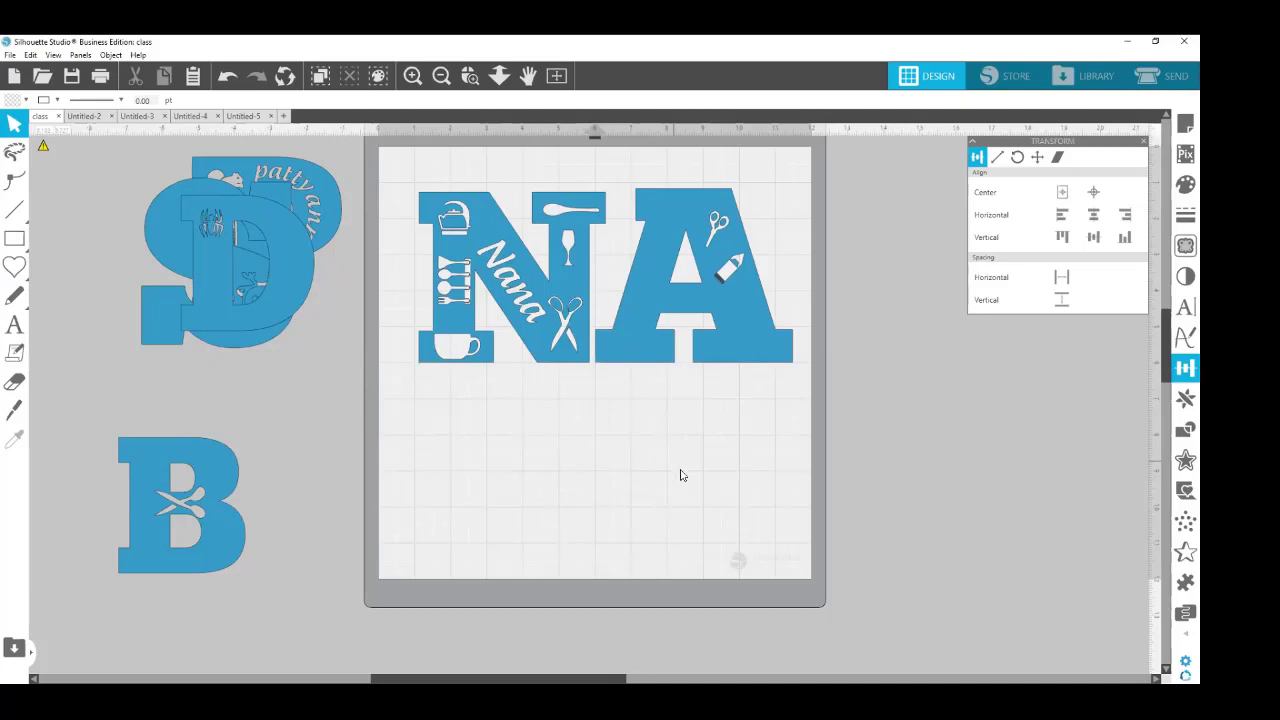
Shift the N and A closer to the mat's upper-left corner, keeping them close together along the same baseline.
{"action": "left_click_drag", "start_coordinate": [532, 290], "coordinate": [501, 258]}
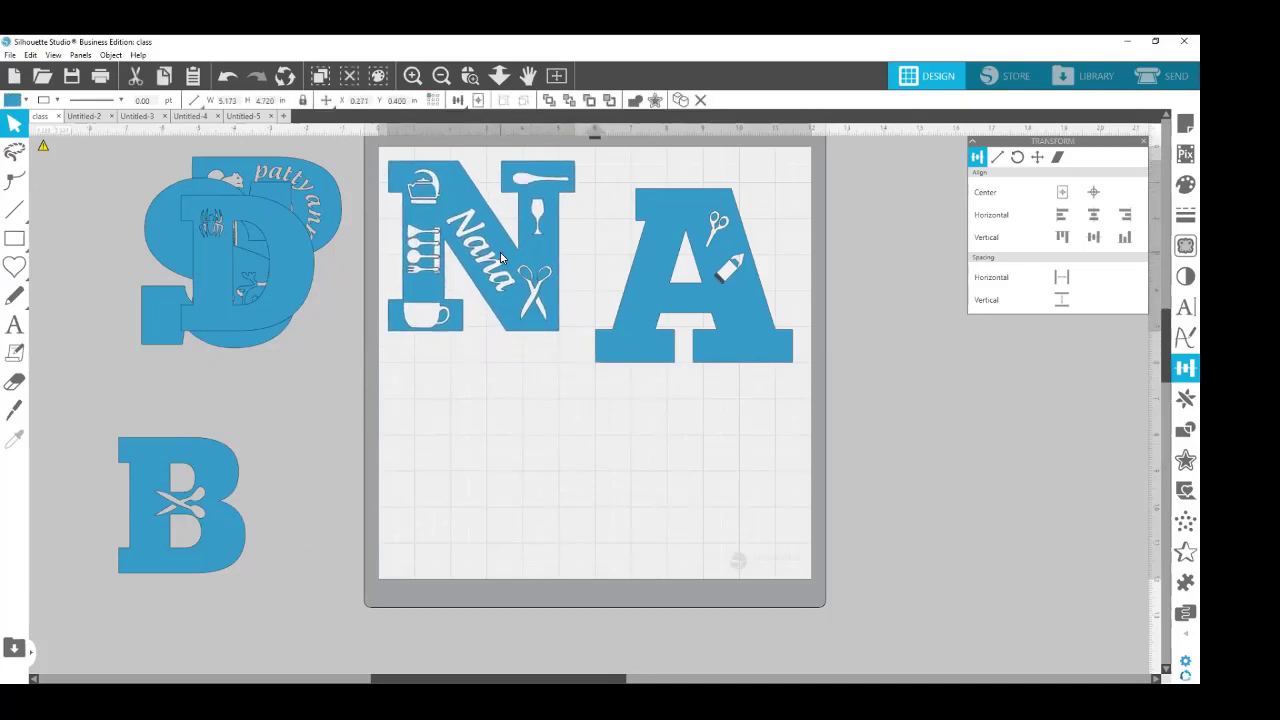
{"action": "left_click_drag", "start_coordinate": [637, 286], "coordinate": [616, 257]}
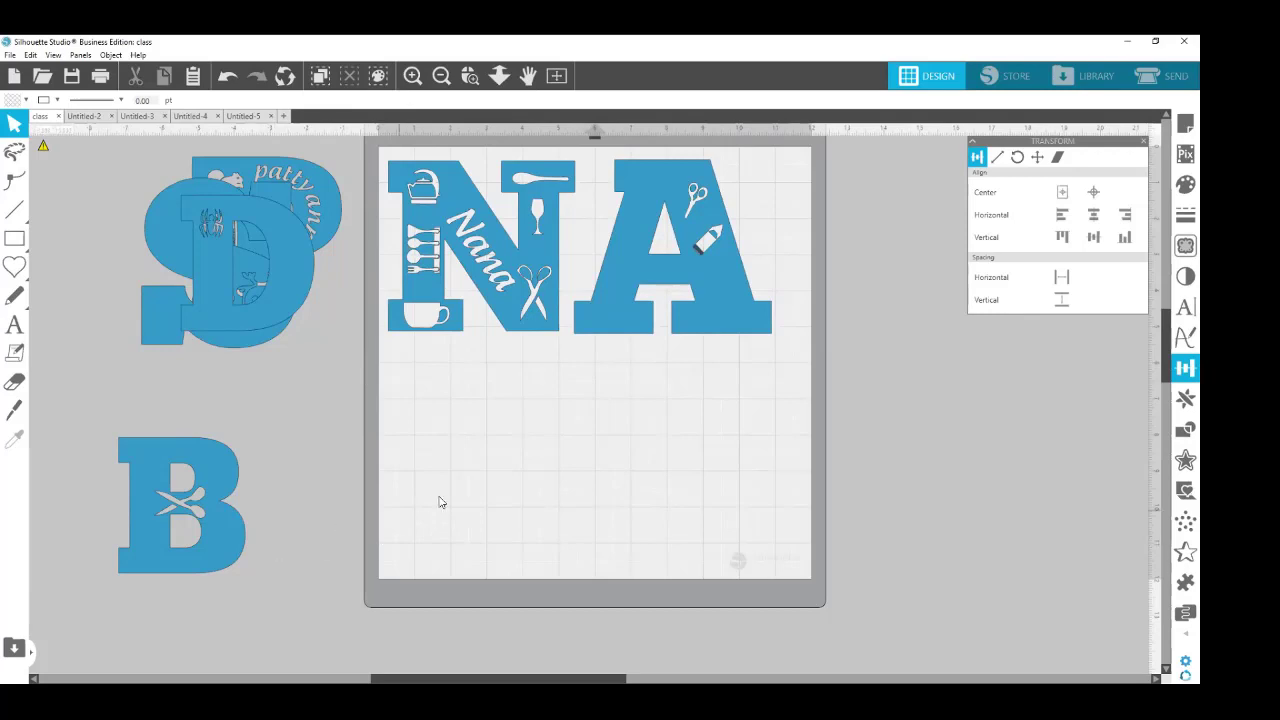
{"action": "left_click_drag", "start_coordinate": [533, 334], "coordinate": [541, 322]}
{"action": "left_click", "coordinate": [541, 320]}
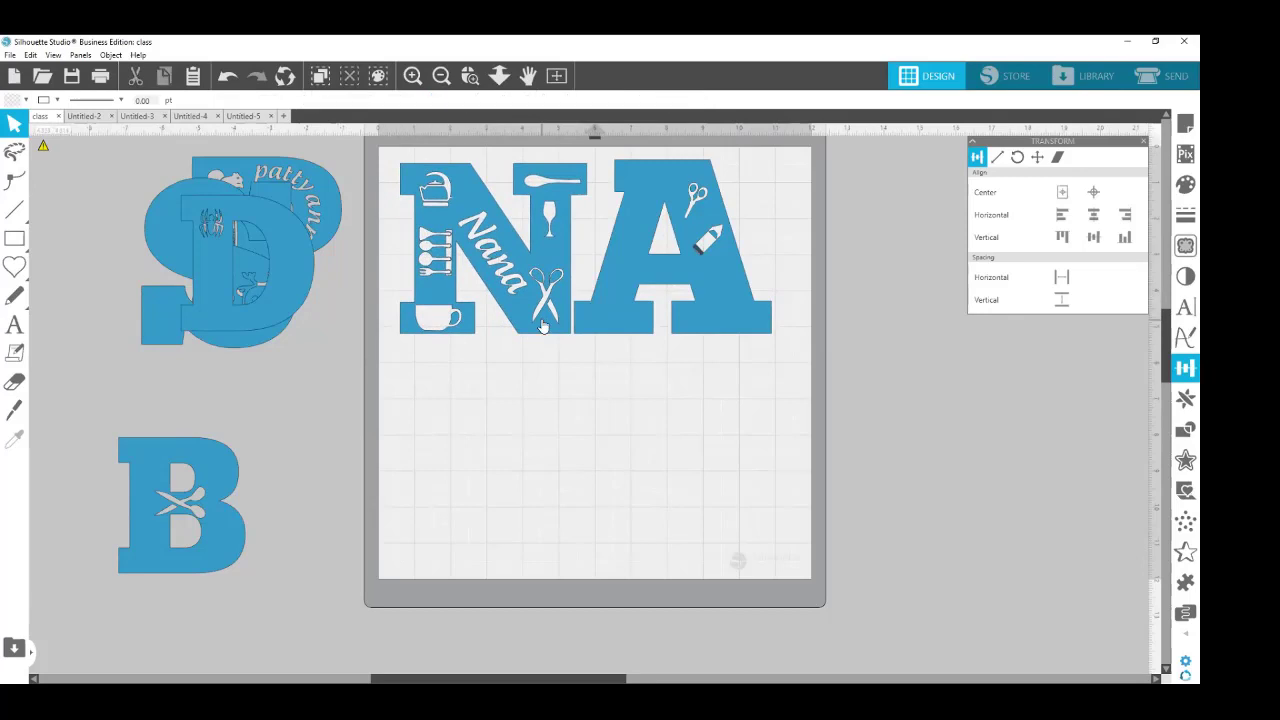
Delete the overlapping P, S and D beside the mat, and the A on the mat.
{"action": "left_click", "coordinate": [273, 266]}
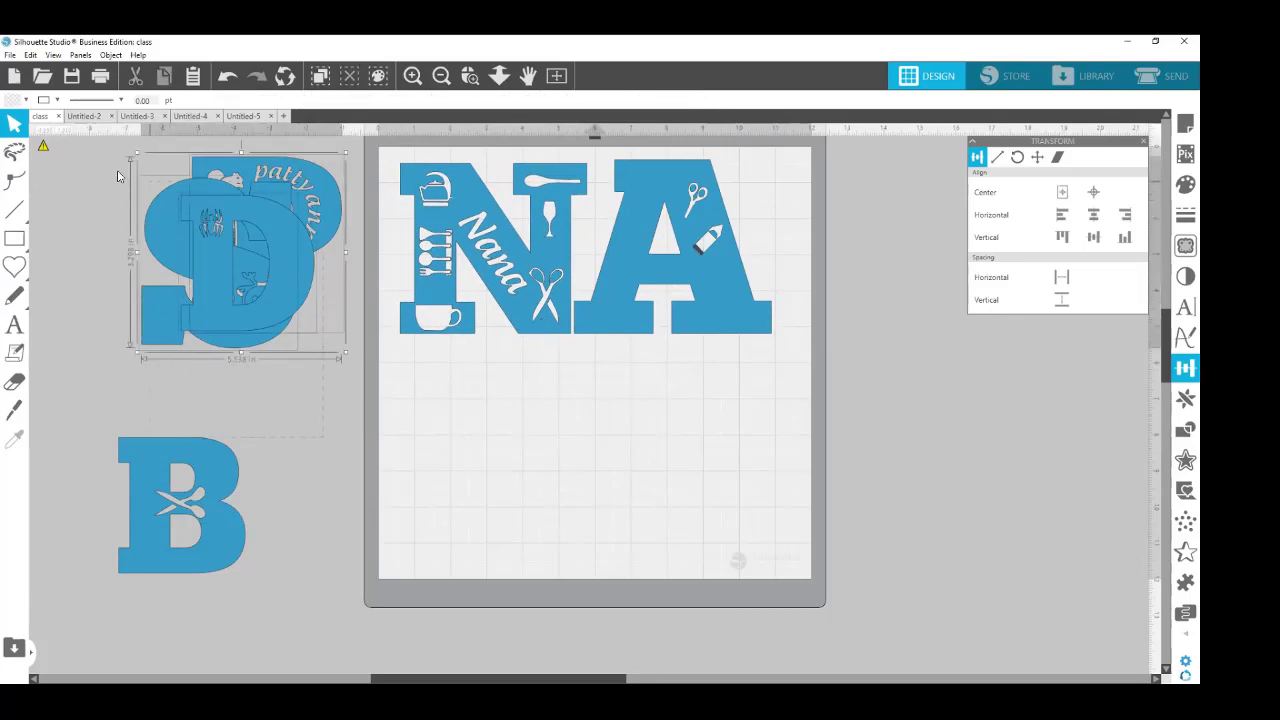
{"action": "key", "text": "Delete"}
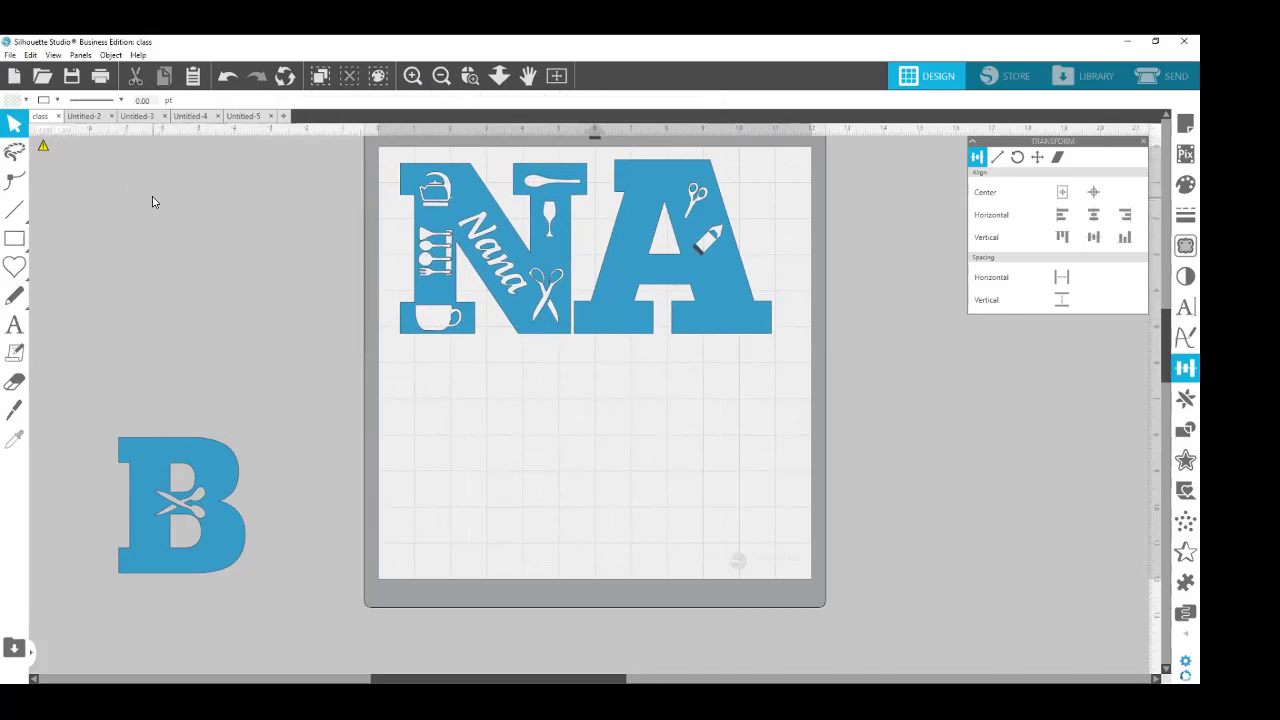
{"action": "left_click", "coordinate": [598, 318]}
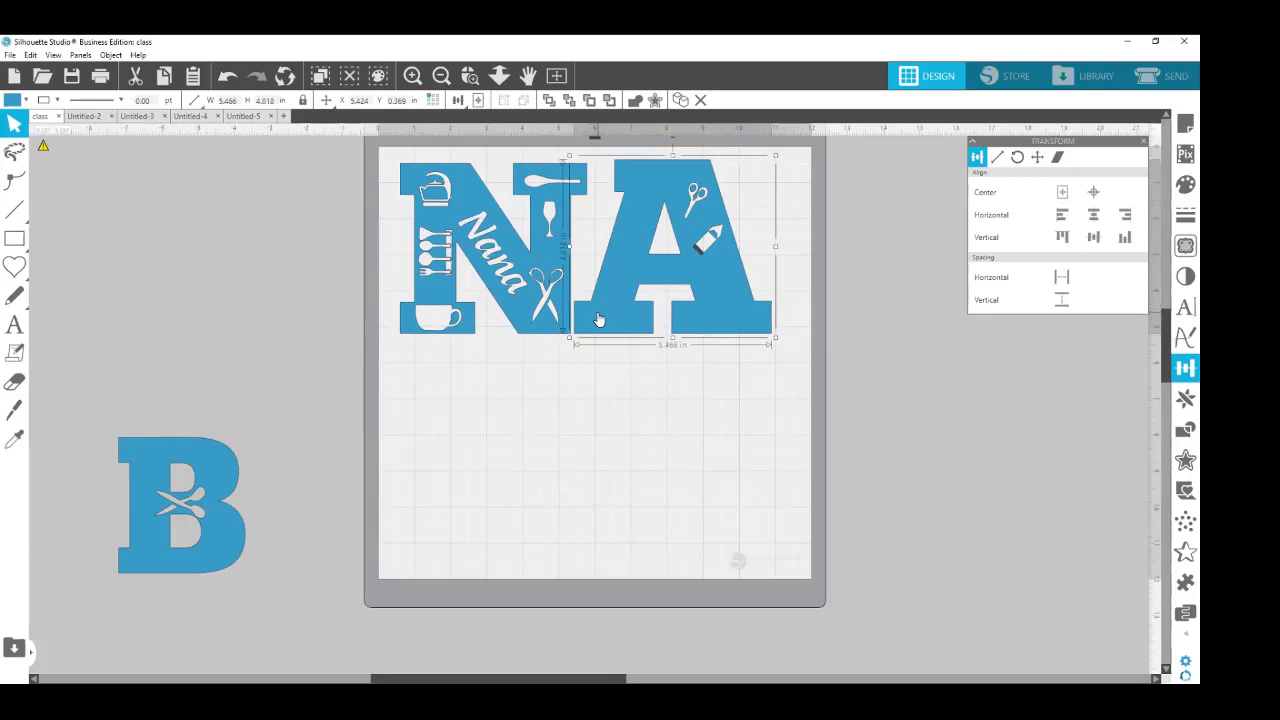
{"action": "key", "text": "Delete"}
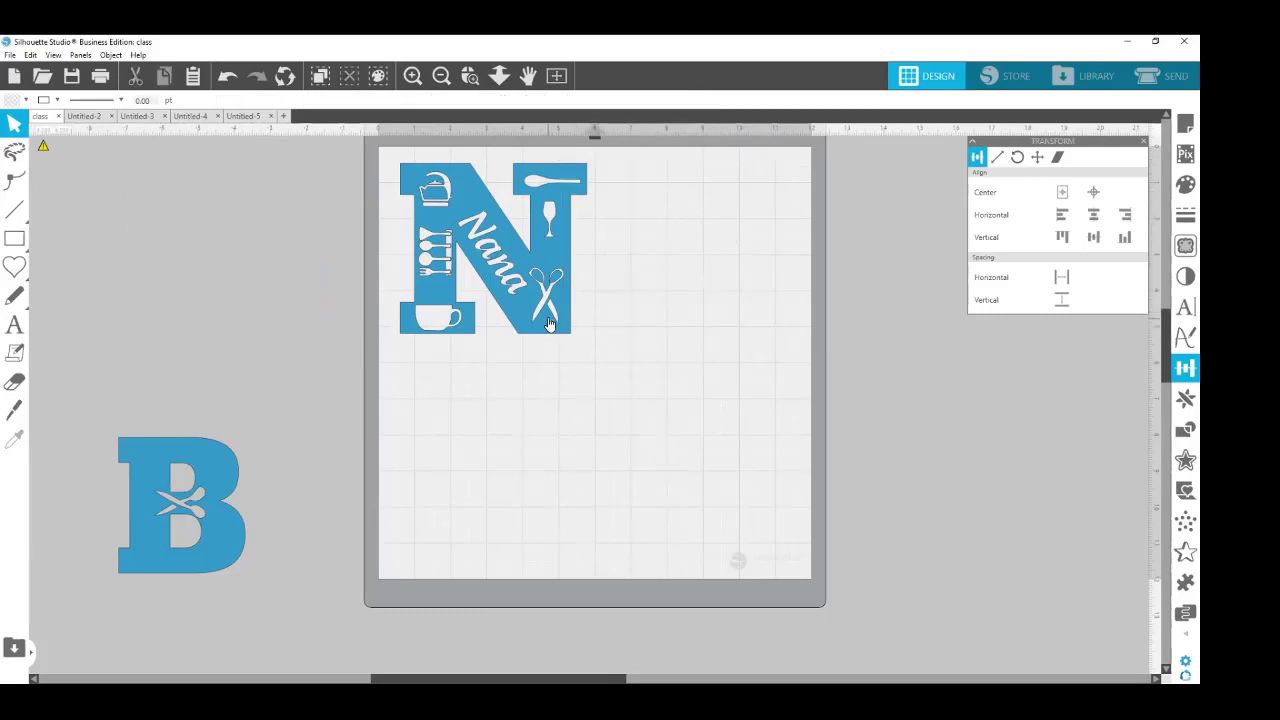
Reposition the N on the mat and settle it near the upper-left corner.
{"action": "left_click", "coordinate": [550, 322]}
{"action": "left_click_drag", "start_coordinate": [548, 322], "coordinate": [593, 345]}
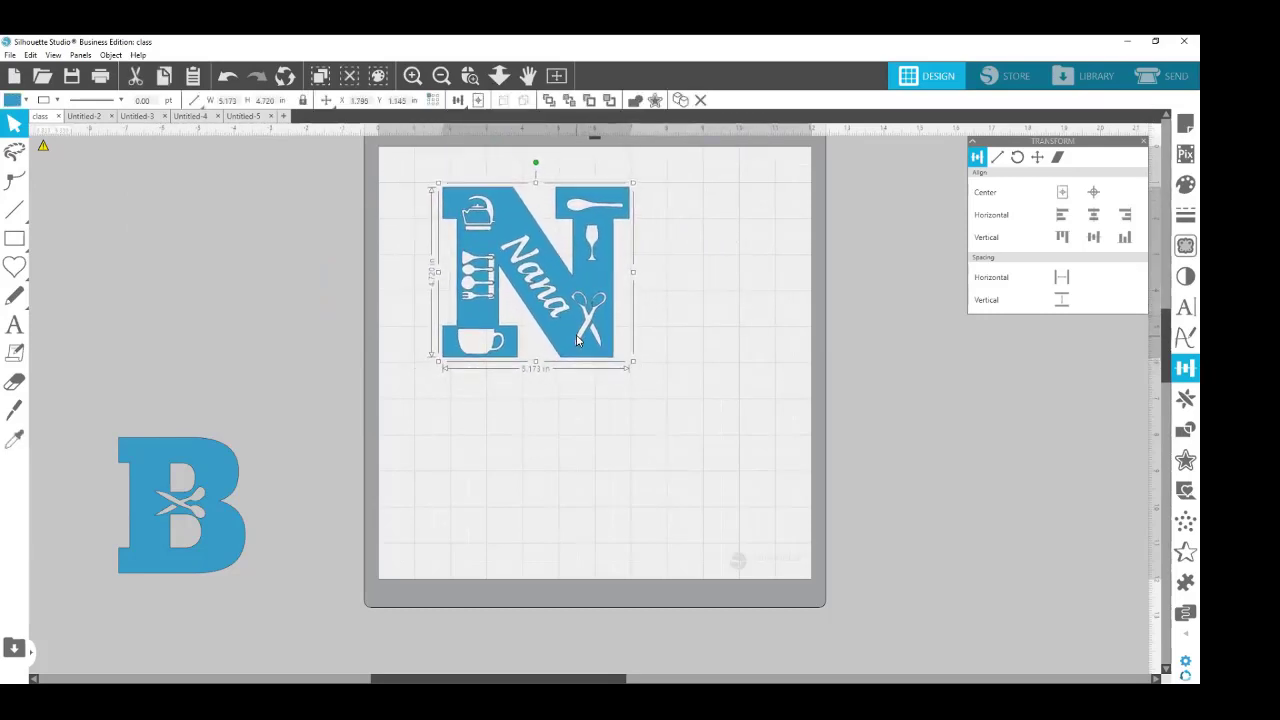
{"action": "left_click", "coordinate": [644, 347]}
{"action": "left_click", "coordinate": [479, 335]}
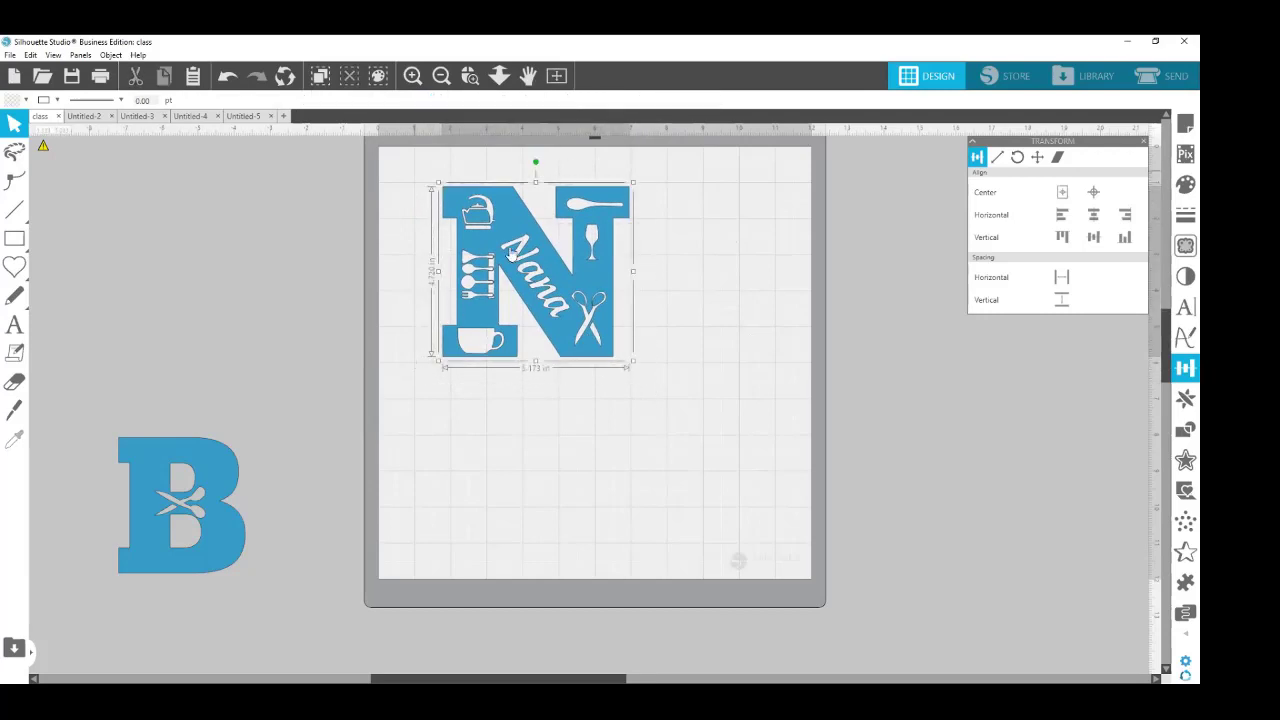
{"action": "left_click", "coordinate": [707, 321]}
{"action": "left_click", "coordinate": [616, 332]}
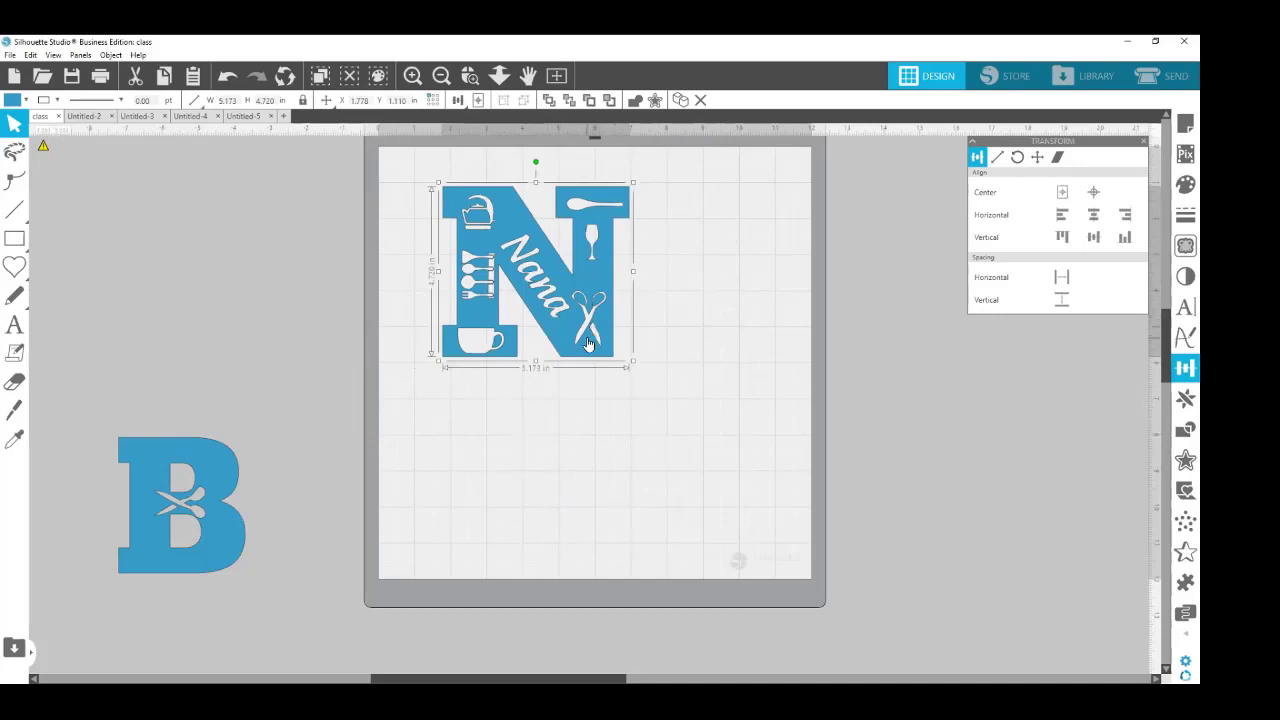
{"action": "left_click_drag", "start_coordinate": [588, 343], "coordinate": [543, 320]}
{"action": "left_click", "coordinate": [634, 346]}
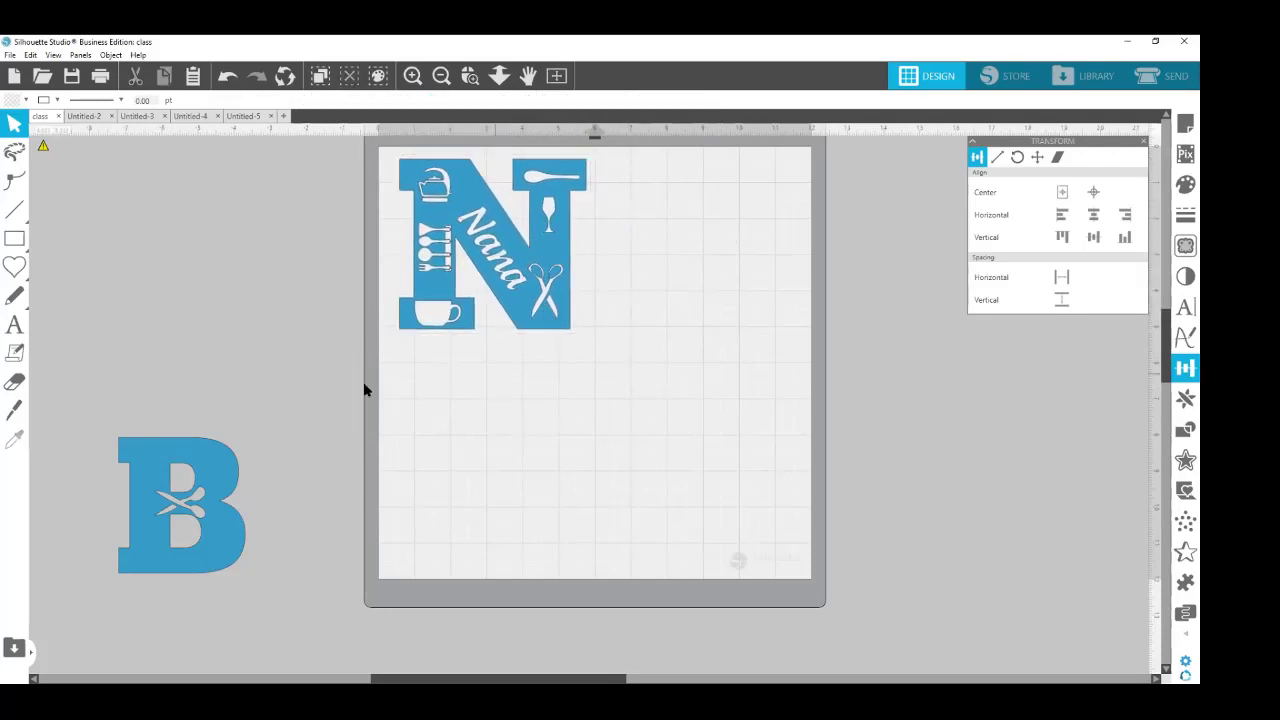
Select the N, view the save-to-library dialog for the class design, and close it without saving.
{"action": "left_click", "coordinate": [540, 285]}
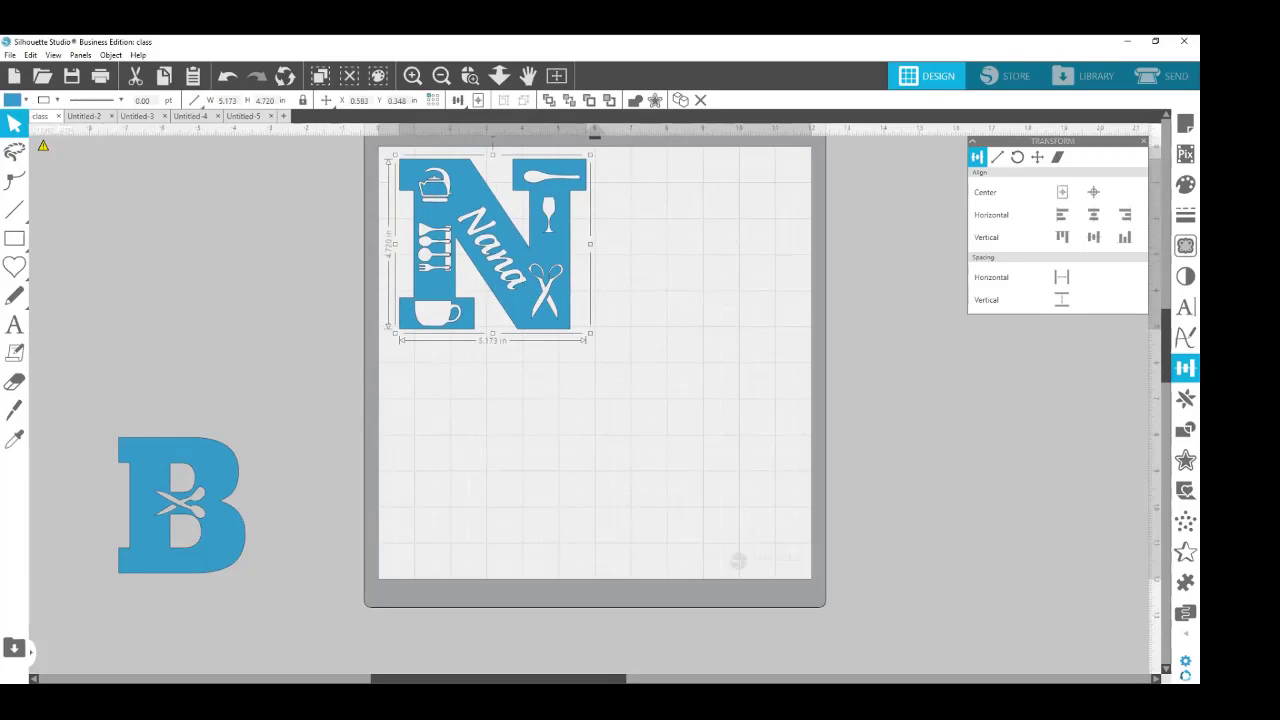
{"action": "left_click", "coordinate": [10, 55]}
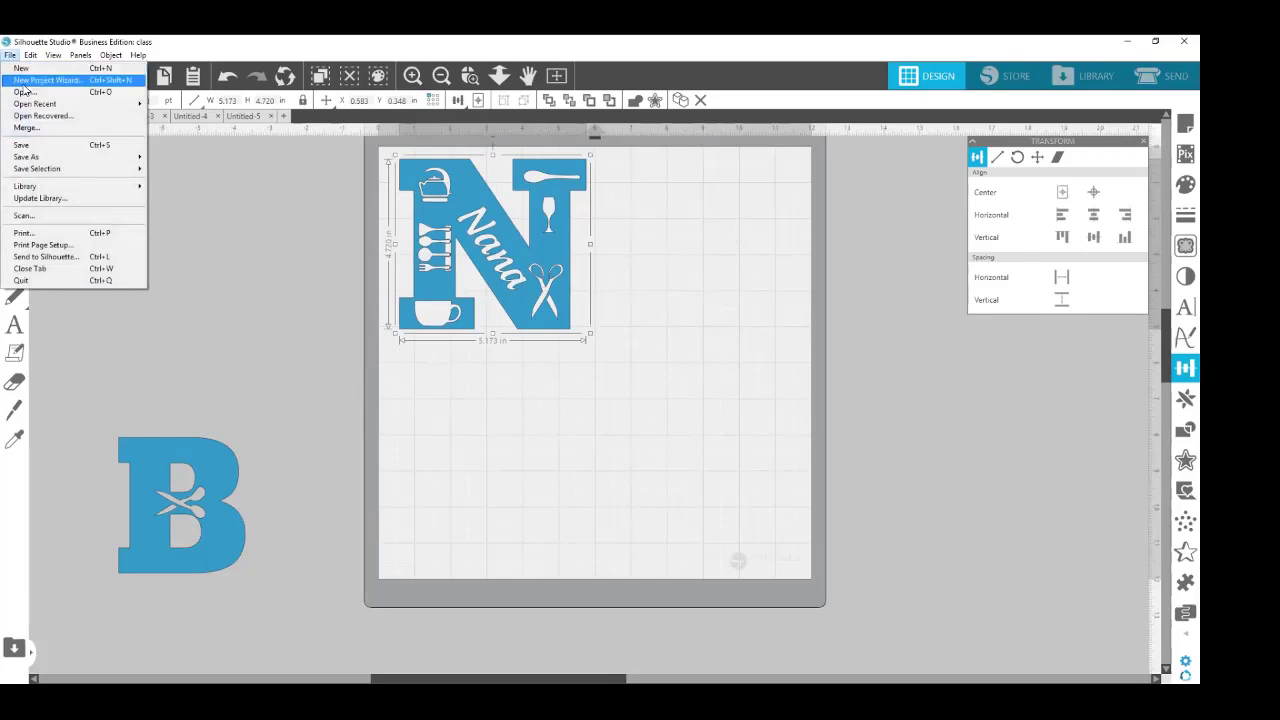
{"action": "mouse_move", "coordinate": [70, 157]}
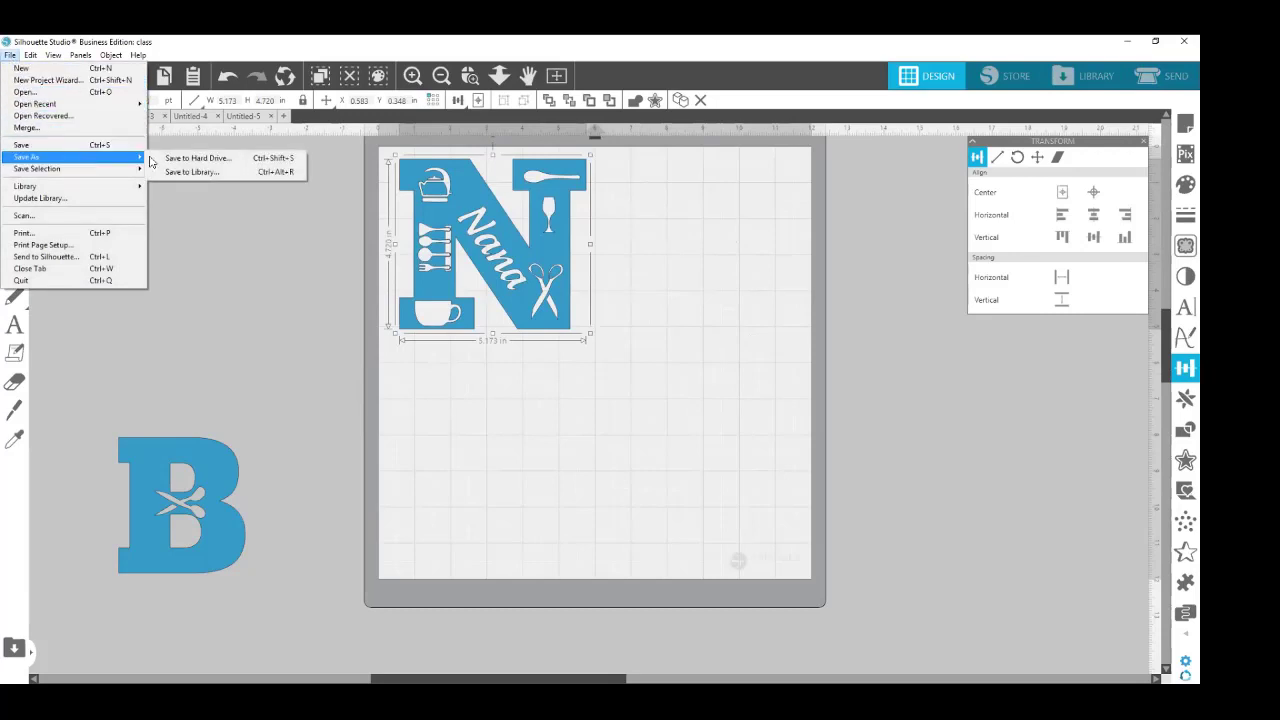
{"action": "left_click", "coordinate": [224, 179]}
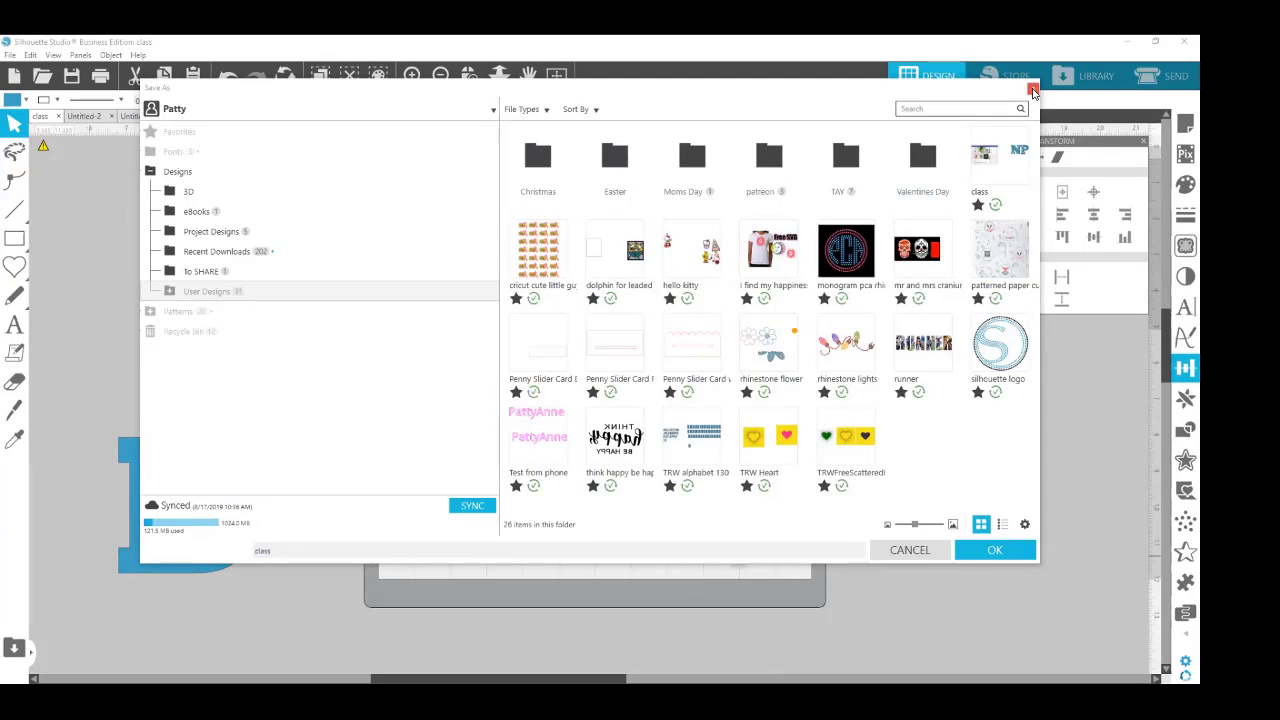
{"action": "left_click", "coordinate": [1033, 92]}
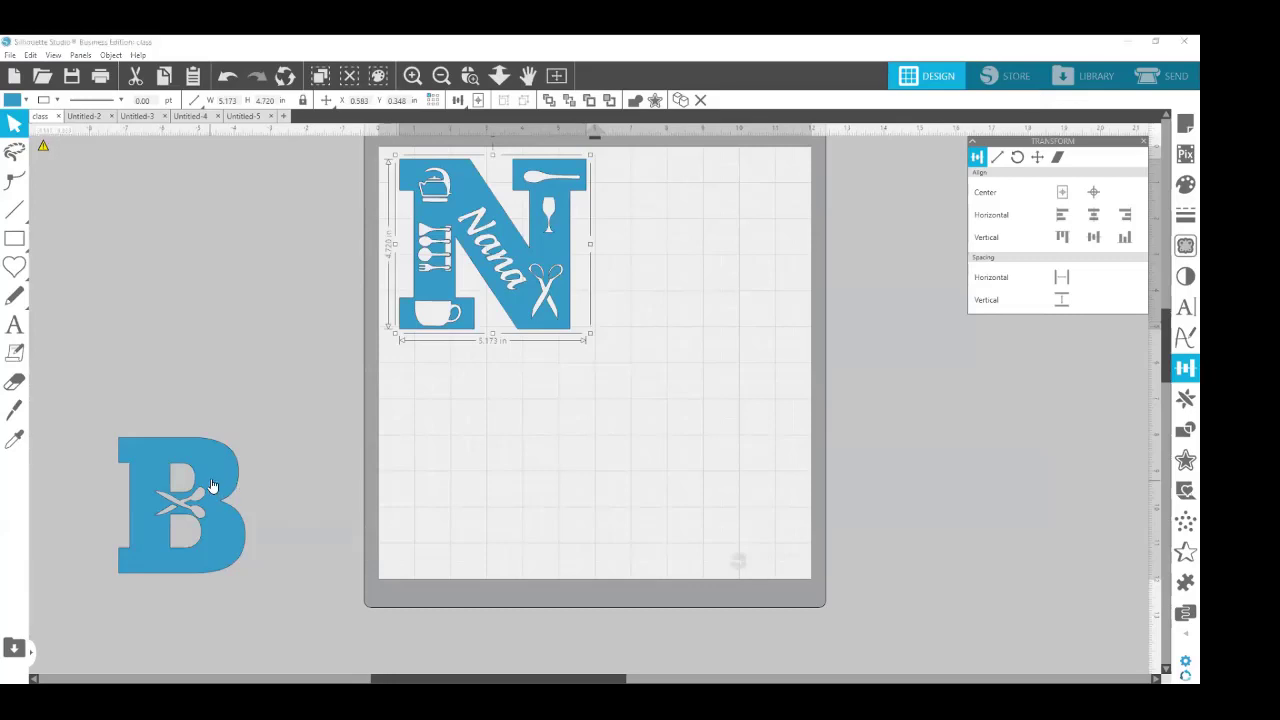
Delete the B beside the mat and select the remaining N.
{"action": "left_click_drag", "start_coordinate": [212, 486], "coordinate": [173, 343]}
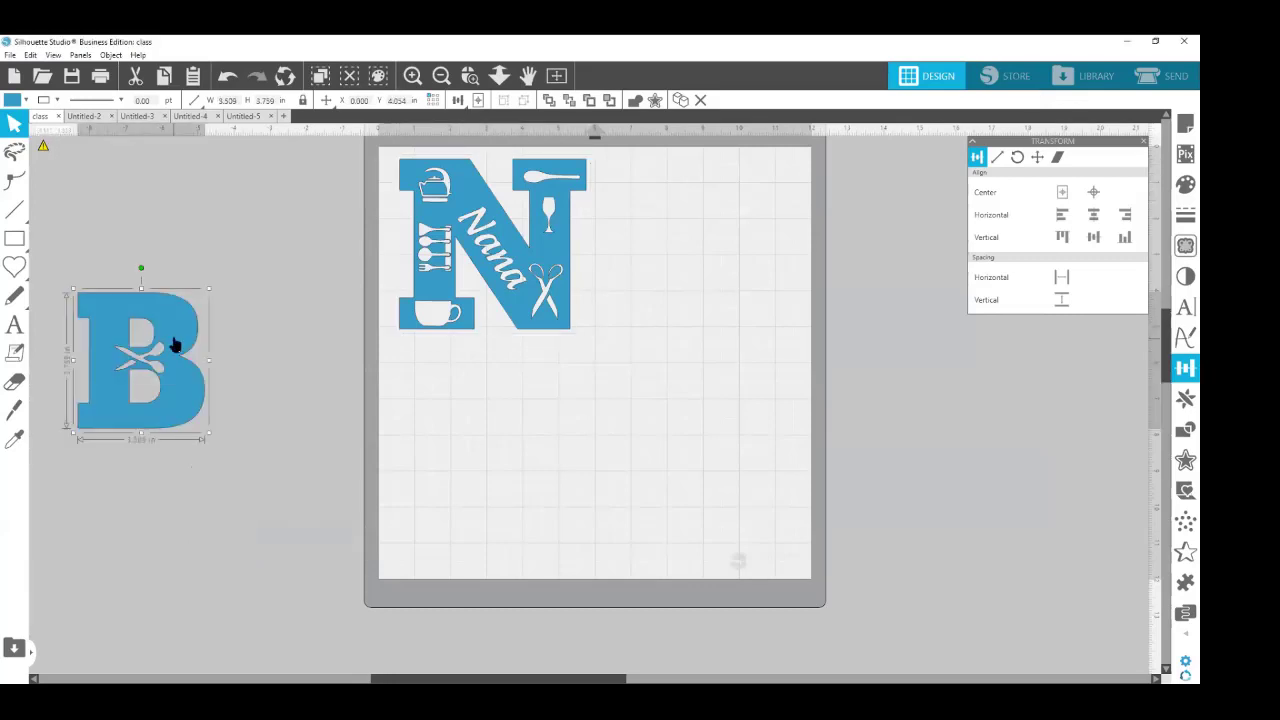
{"action": "key", "text": "Delete"}
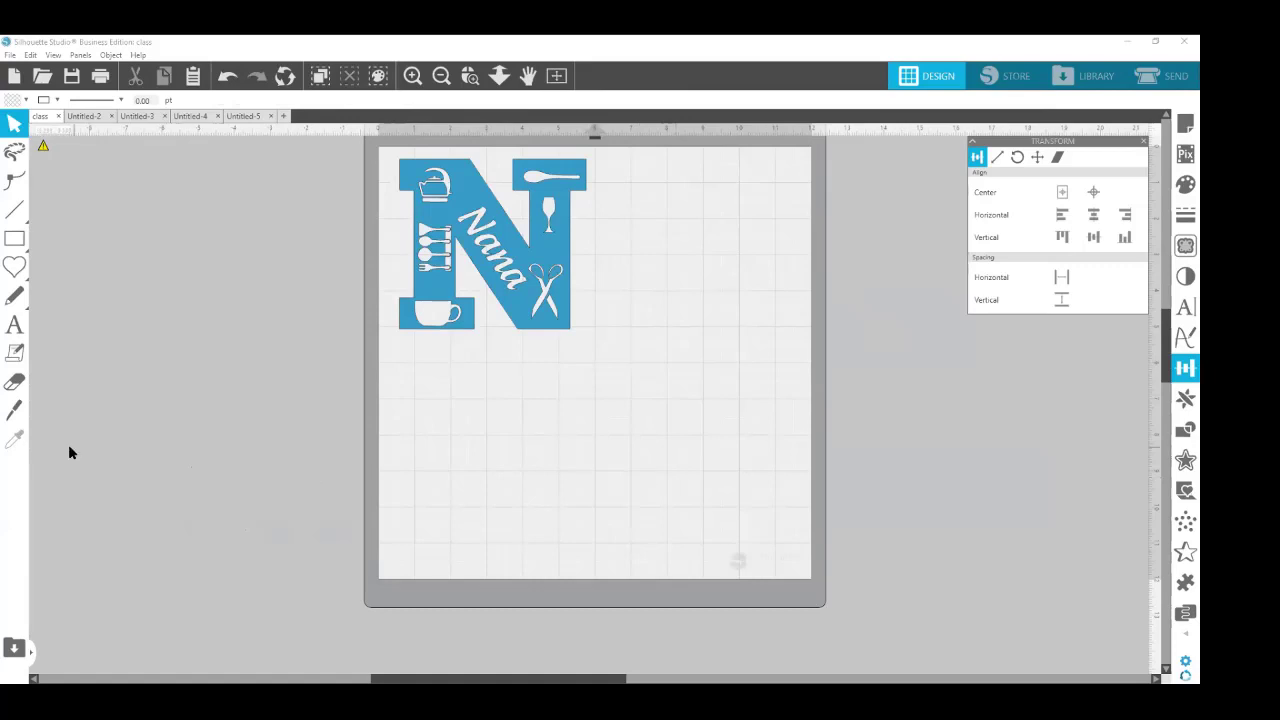
{"action": "left_click", "coordinate": [566, 327]}
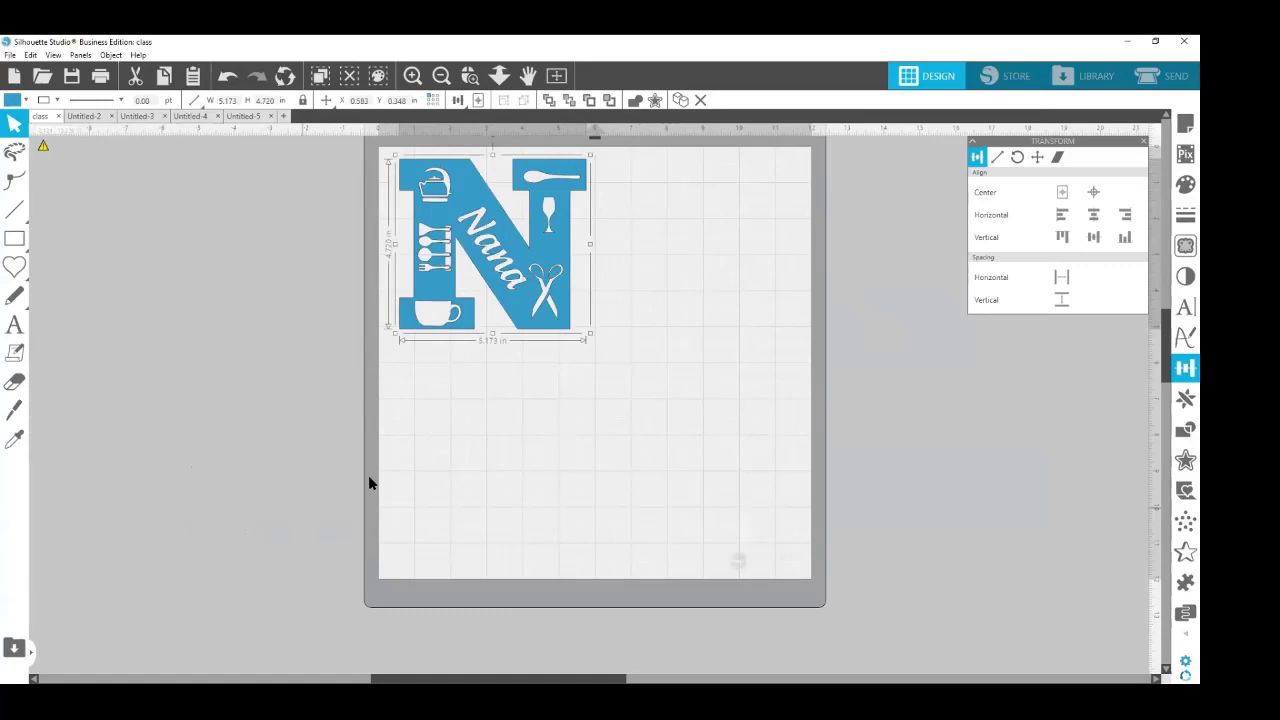